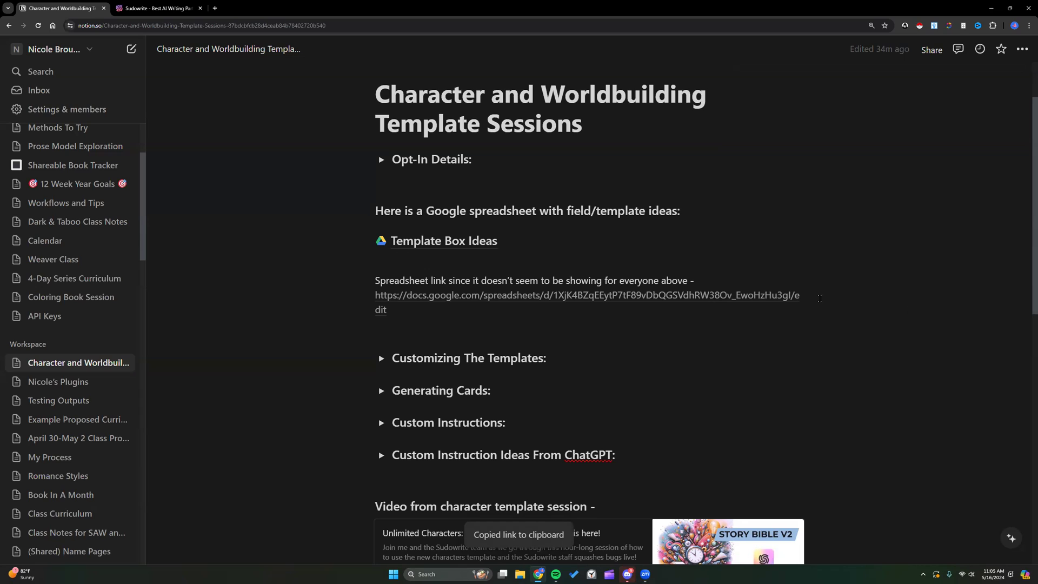
Step: Expand the Opt-In Details section of the Character and Worldbuilding Template Sessions page
mouse_move(782, 296)
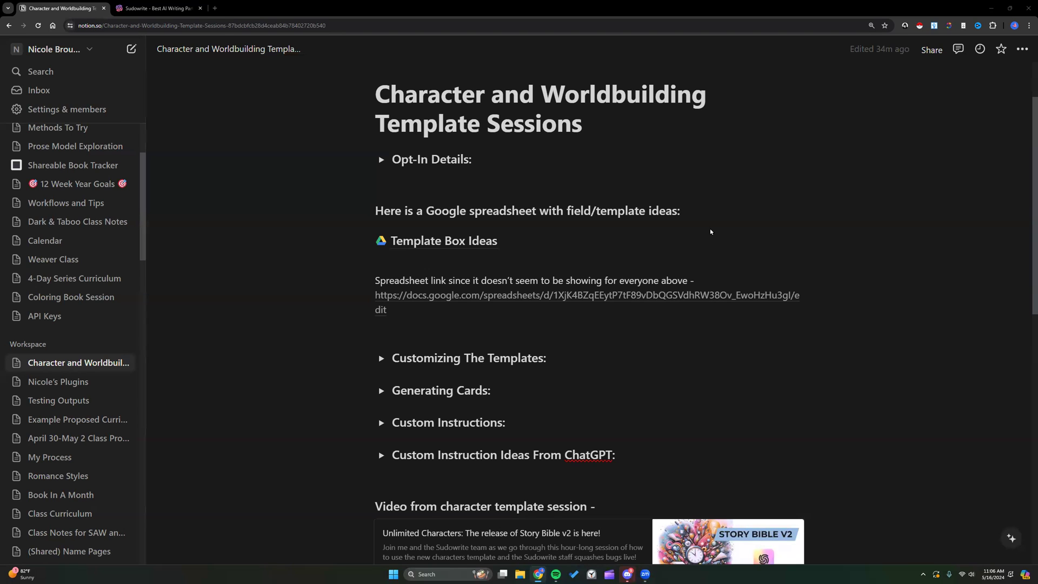
click(381, 160)
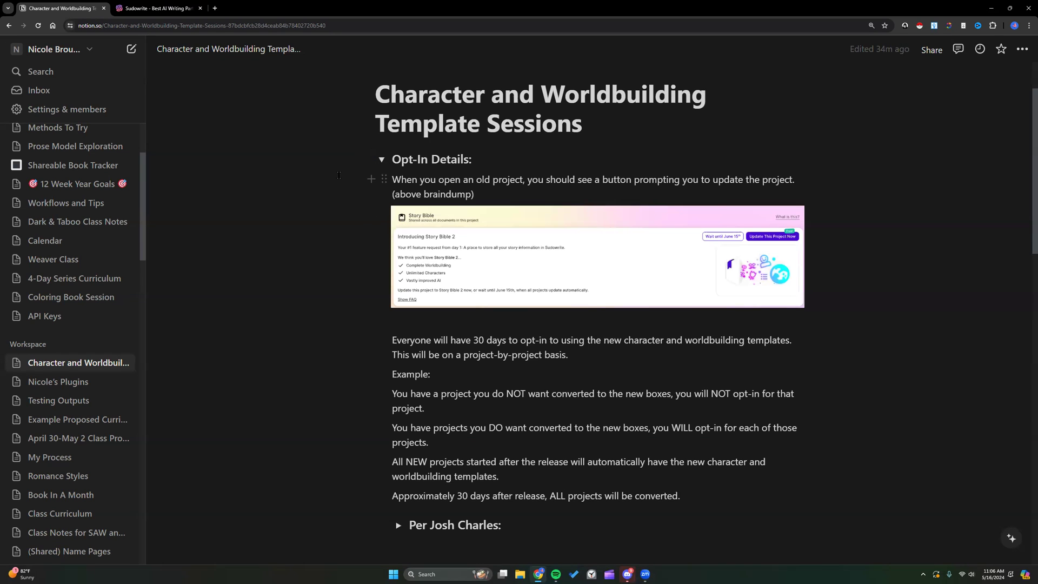
Step: Switch to Sudowrite and open the College Bully Romance project from the project list
click(177, 9)
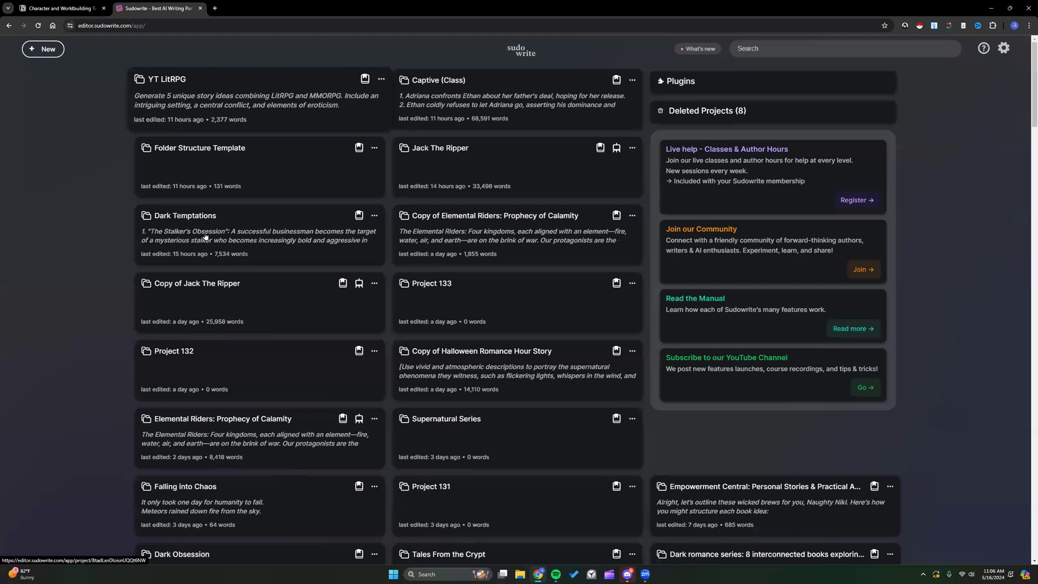
scroll(236, 303, down, 5)
scroll(237, 303, down, 3)
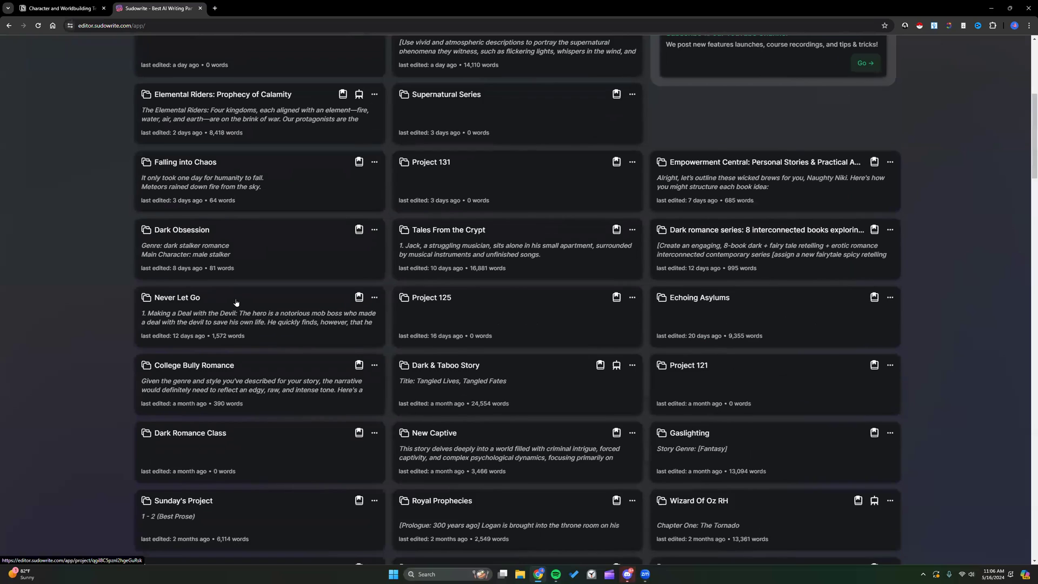
click(236, 303)
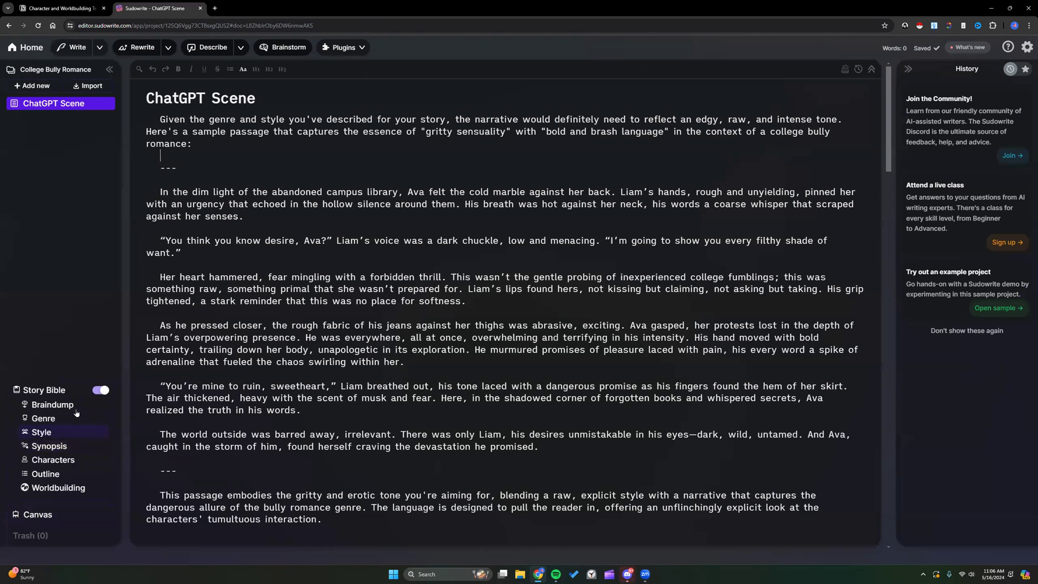
Step: Review the Story Bible 2 update offer above the Braindump and the project's Characters, Outline and Worldbuilding sections
click(56, 407)
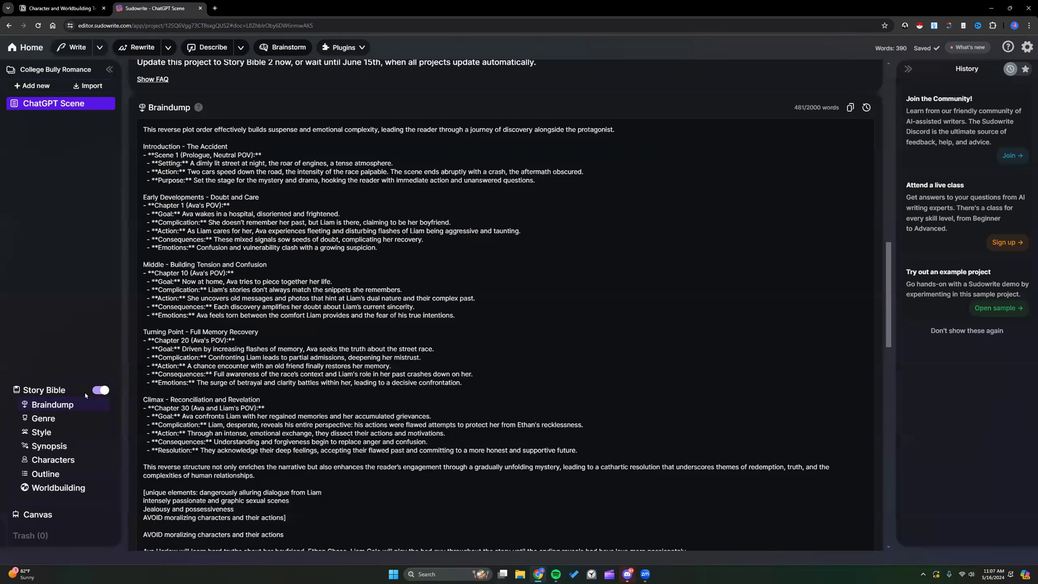
scroll(483, 402, up, 4)
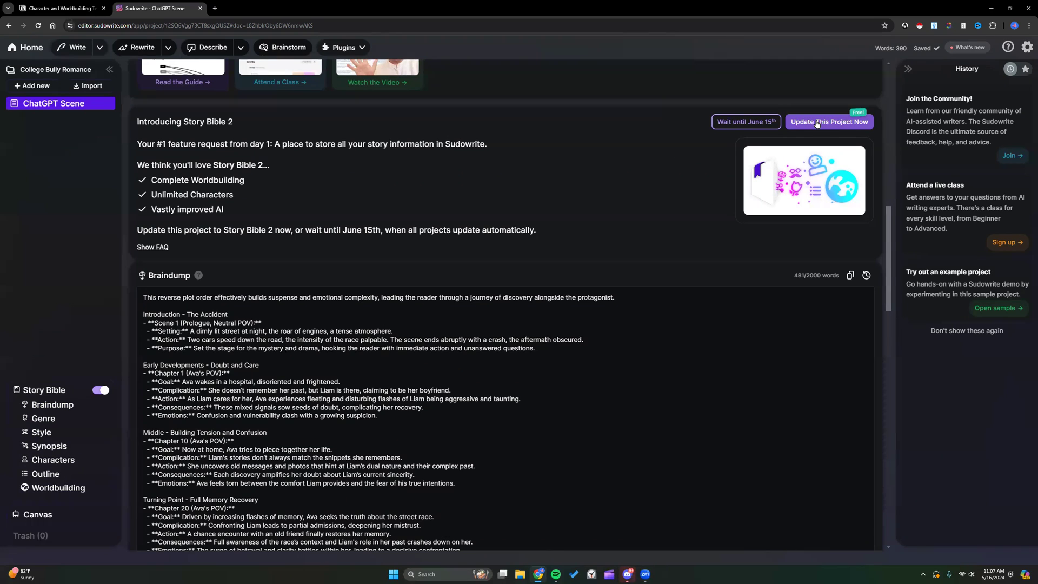
click(71, 463)
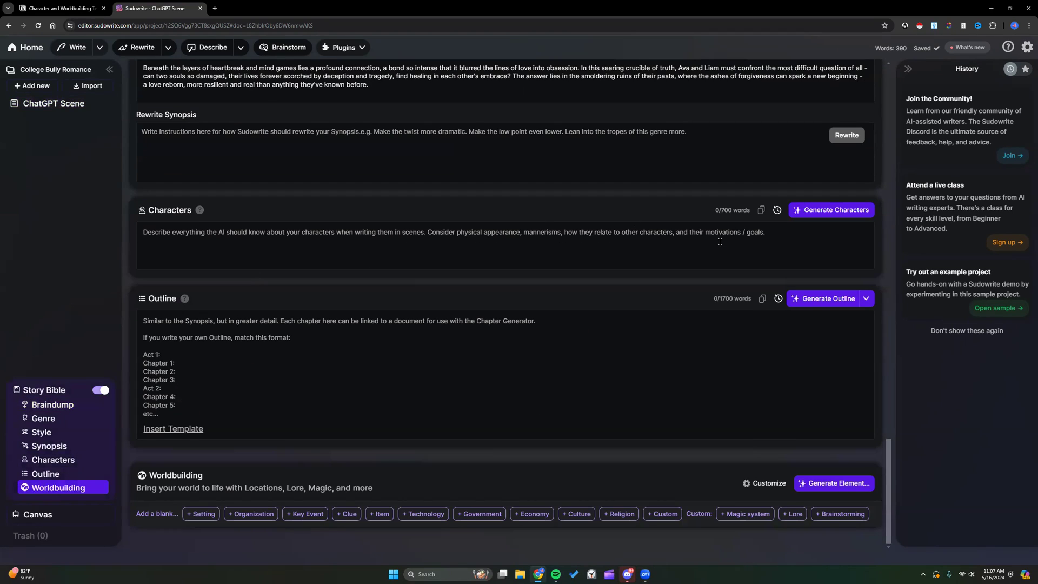
scroll(700, 244, up, 1)
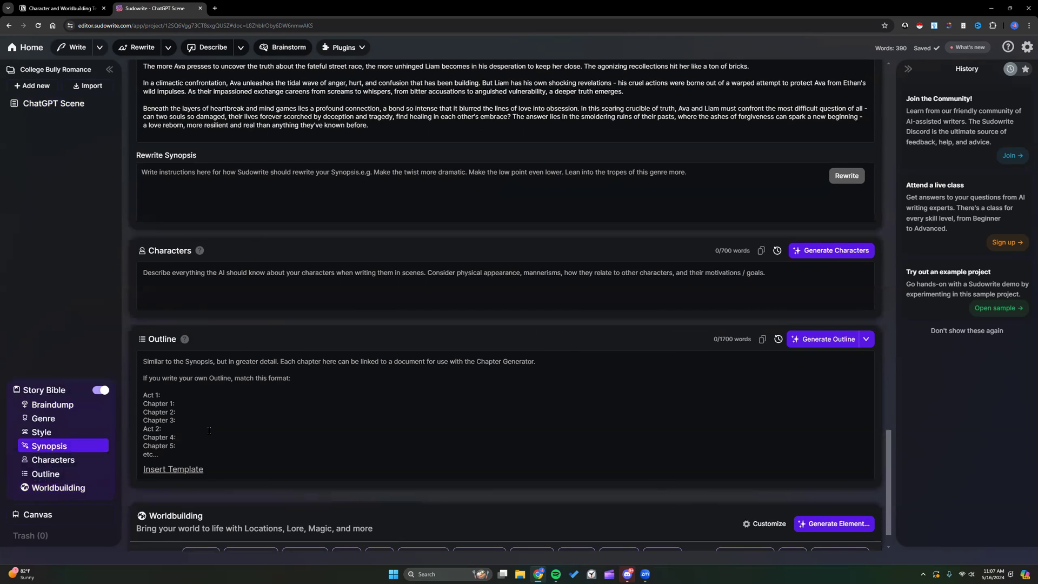
click(55, 405)
scroll(746, 184, up, 3)
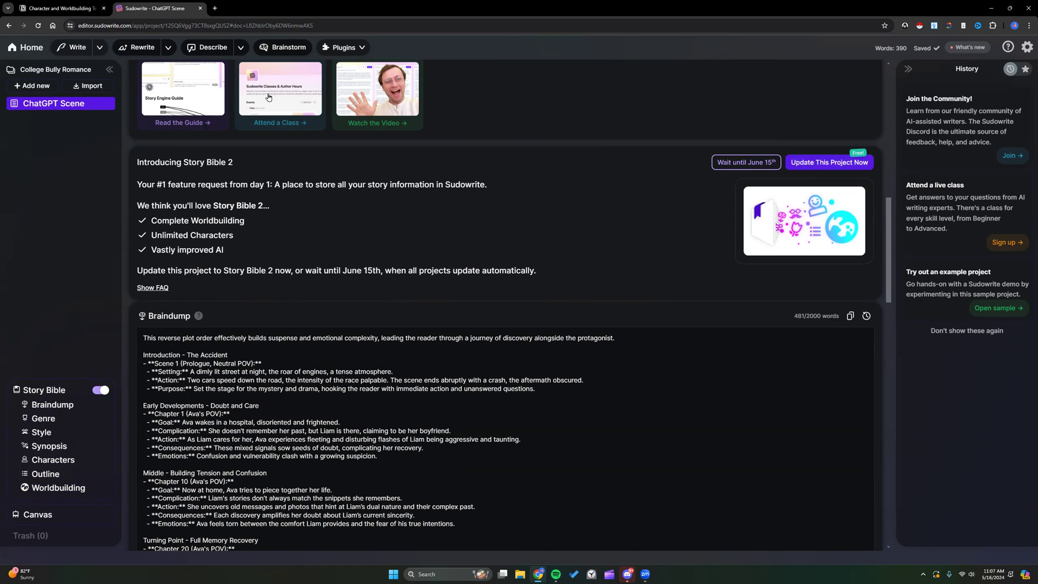
Step: Return to the Notion page, read through the Opt-In Details section and collapse it
click(60, 8)
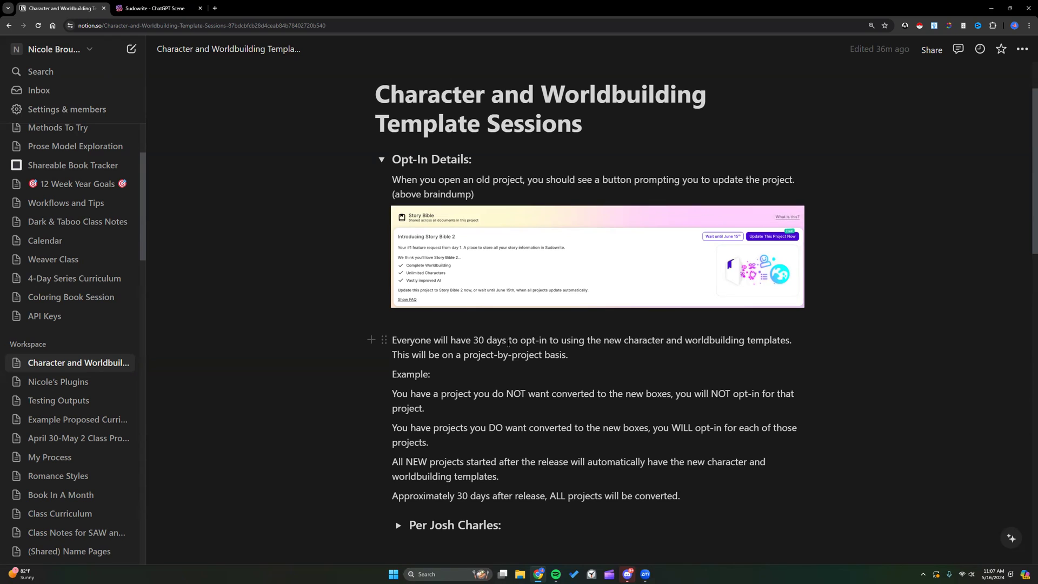
scroll(508, 343, down, 1)
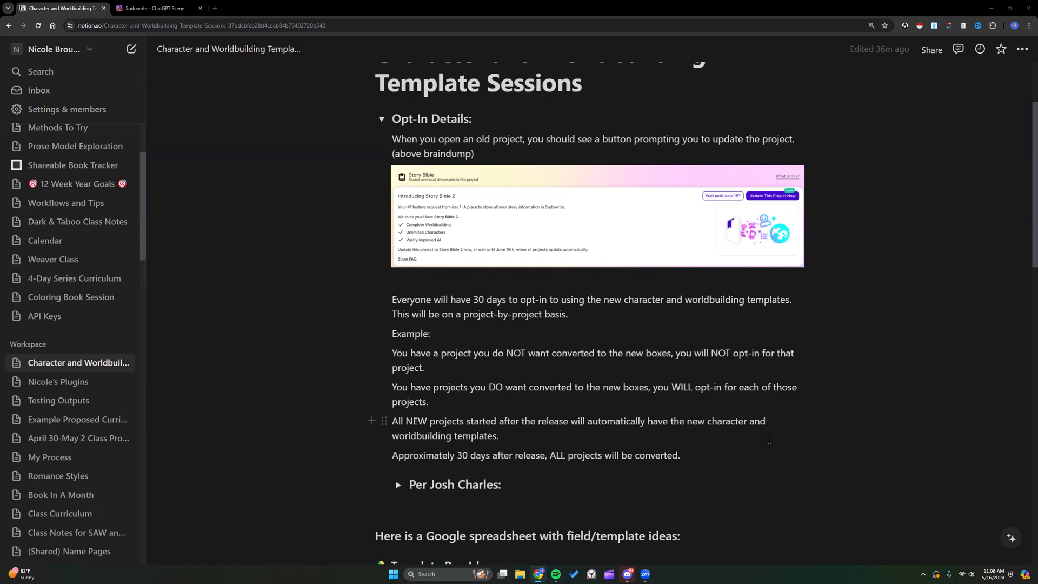
scroll(769, 440, down, 2)
scroll(769, 440, up, 1)
scroll(769, 440, down, 2)
scroll(770, 440, up, 4)
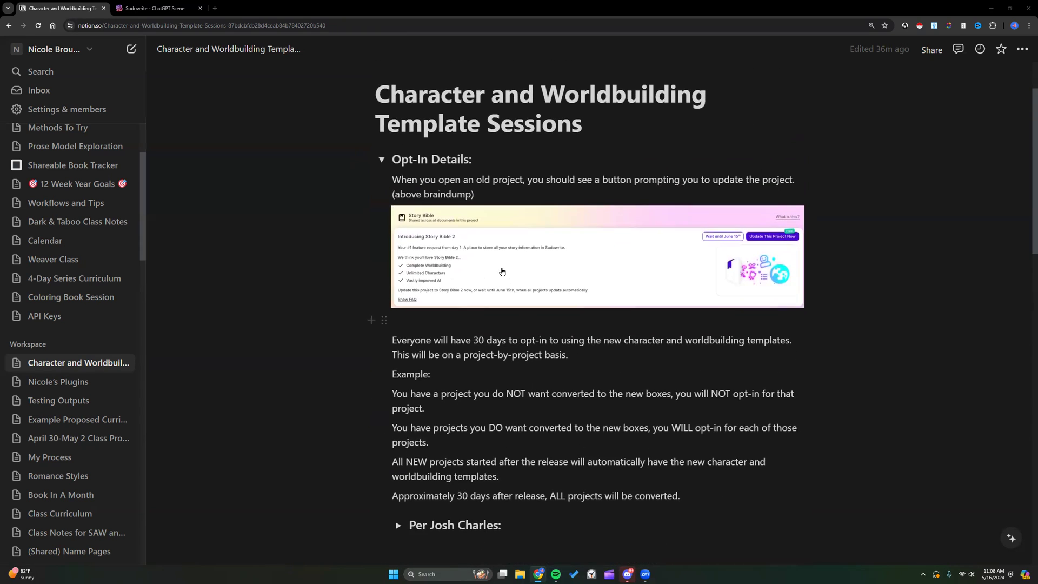
click(382, 154)
Step: Open the linked Template Box Ideas spreadsheet and view its Extra Traits sheet
scroll(365, 260, down, 1)
scroll(365, 260, down, 1)
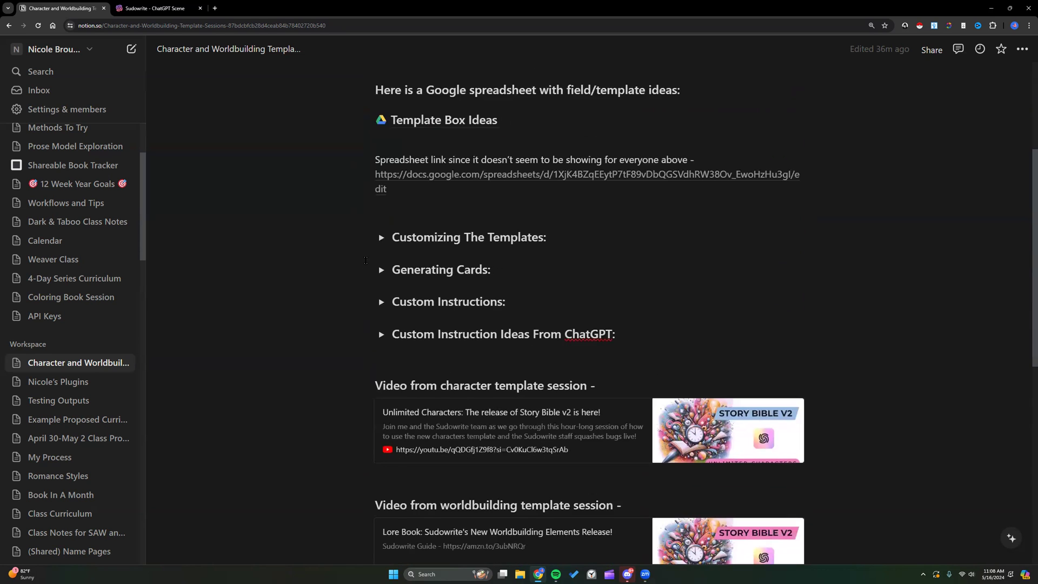
mouse_move(429, 120)
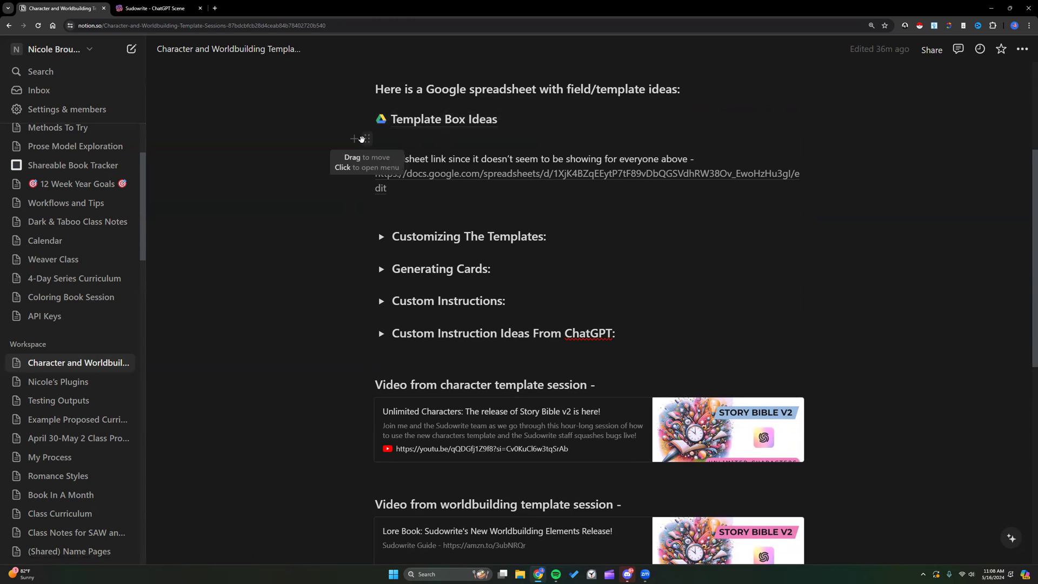
scroll(362, 139, up, 1)
mouse_move(505, 152)
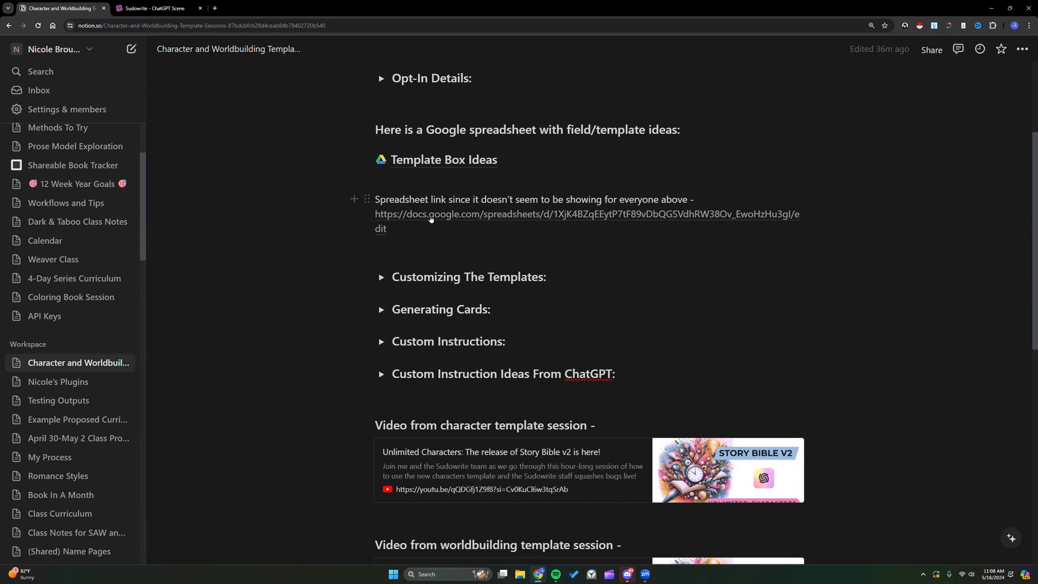
click(449, 160)
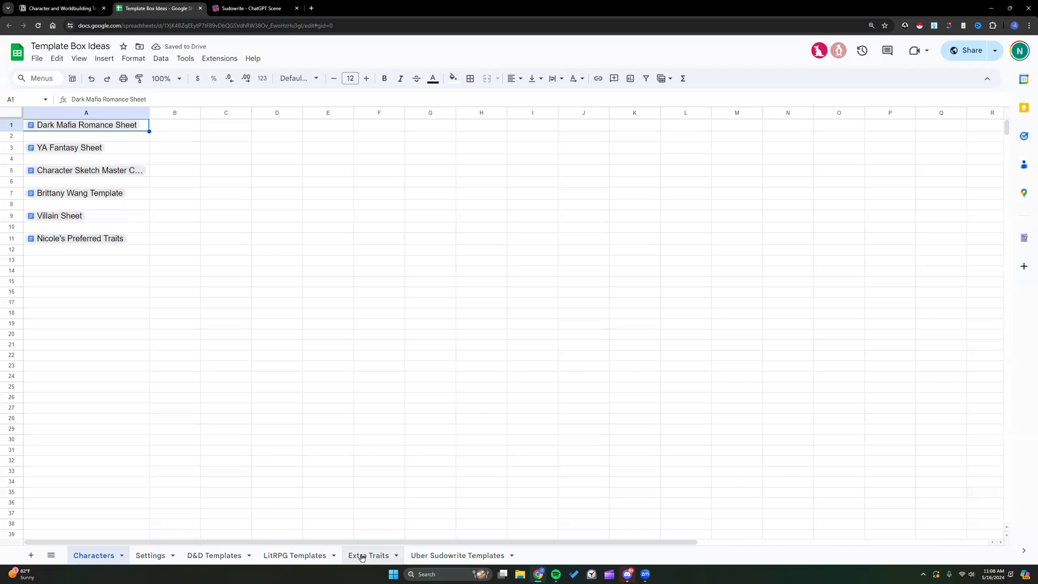
click(362, 557)
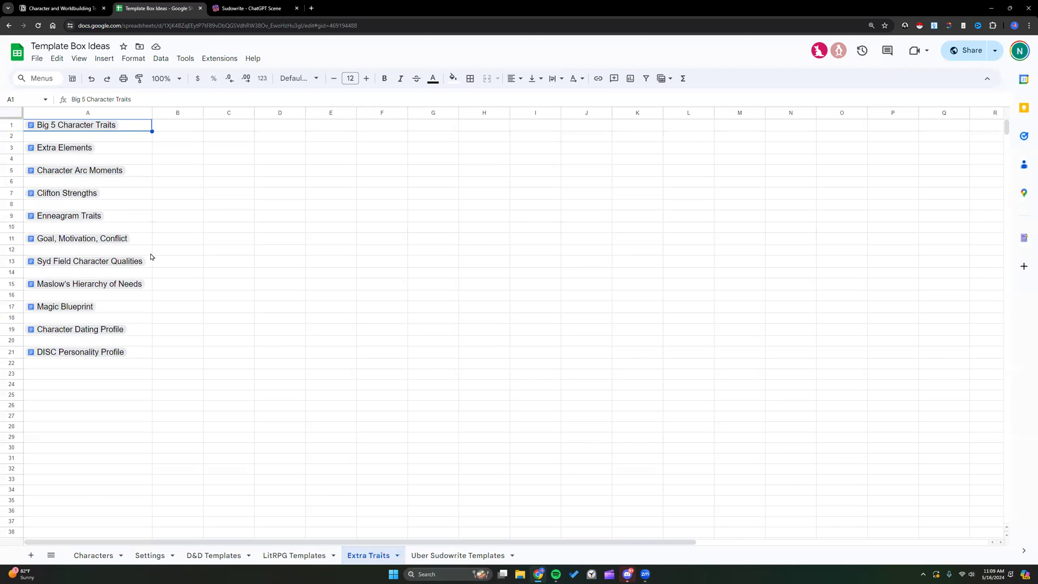
Step: Go back to the Notion page, expand Customizing The Templates to look over its instructions, and collapse it
click(61, 5)
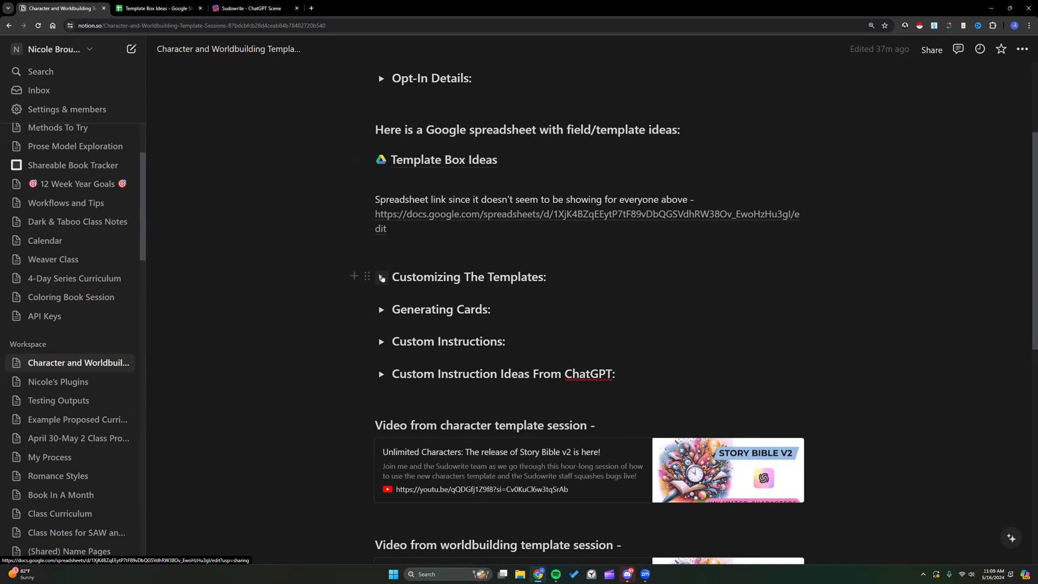
click(381, 277)
scroll(399, 334, down, 3)
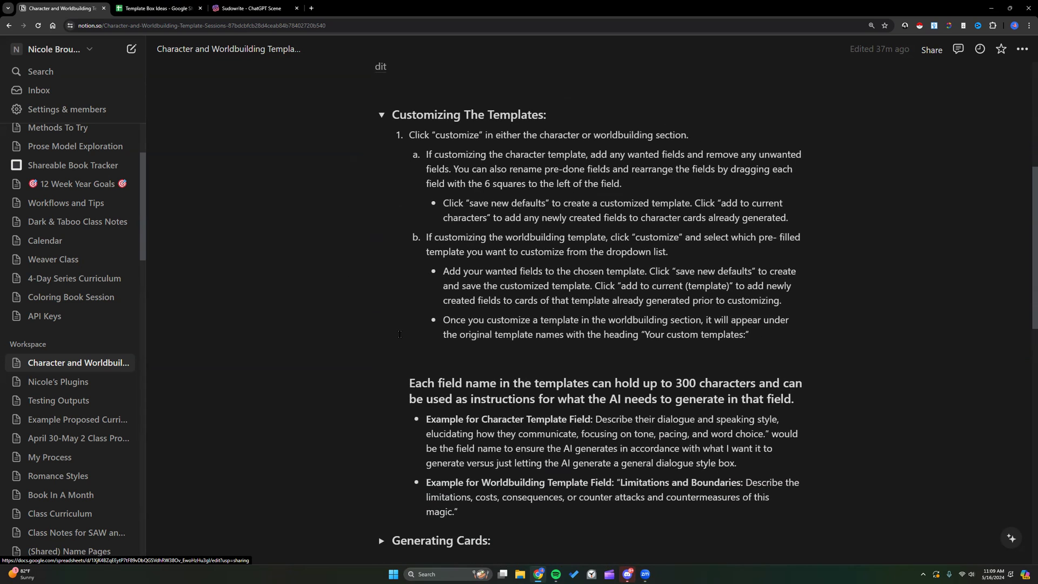
scroll(399, 334, up, 1)
click(380, 156)
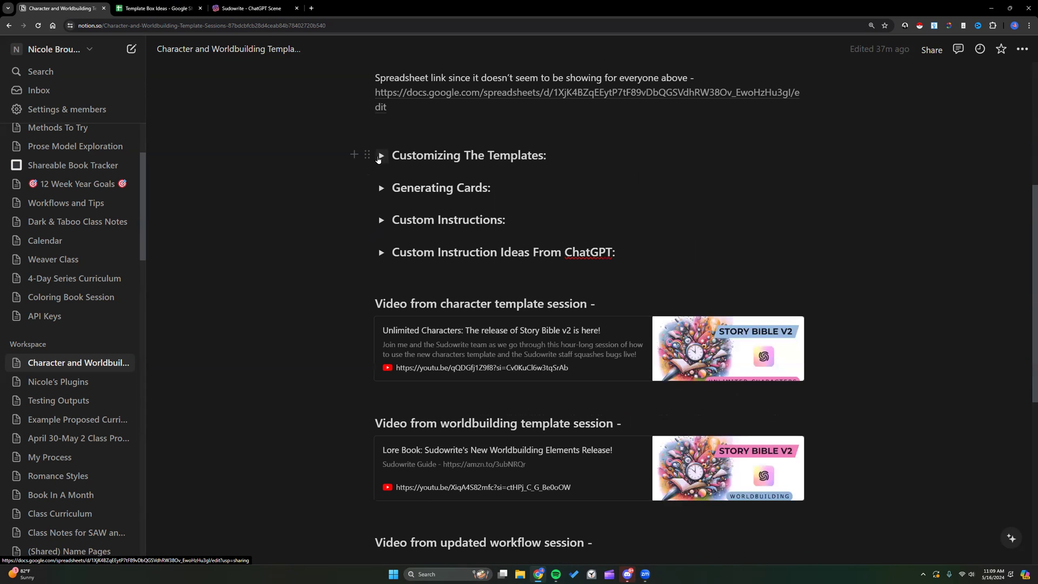
Step: Briefly expand and collapse Custom Instructions, and look over the session videos and the "What influences what?" diagram
click(381, 220)
click(380, 220)
scroll(378, 255, down, 1)
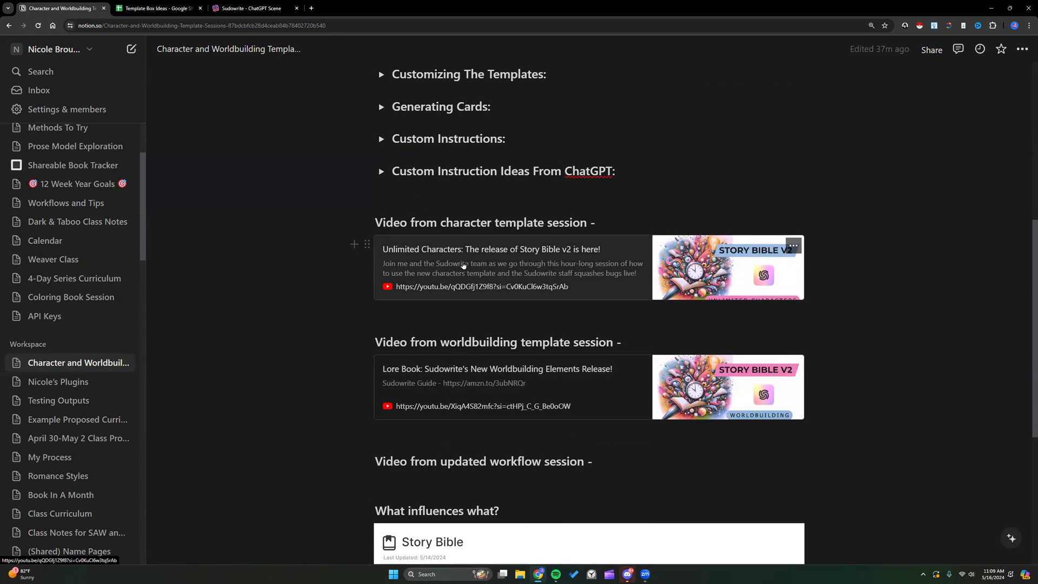
scroll(463, 265, down, 3)
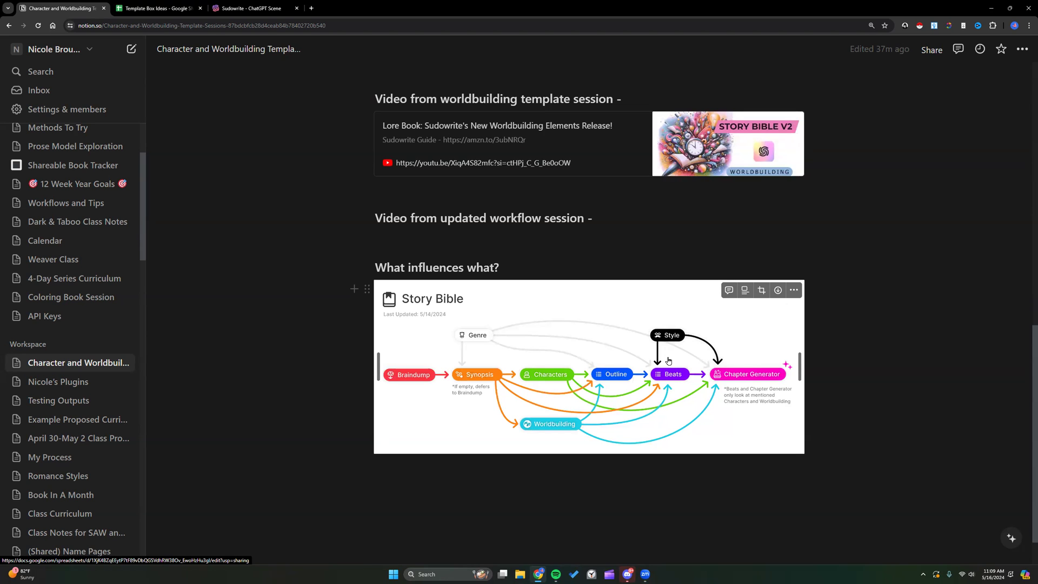
scroll(357, 357, up, 6)
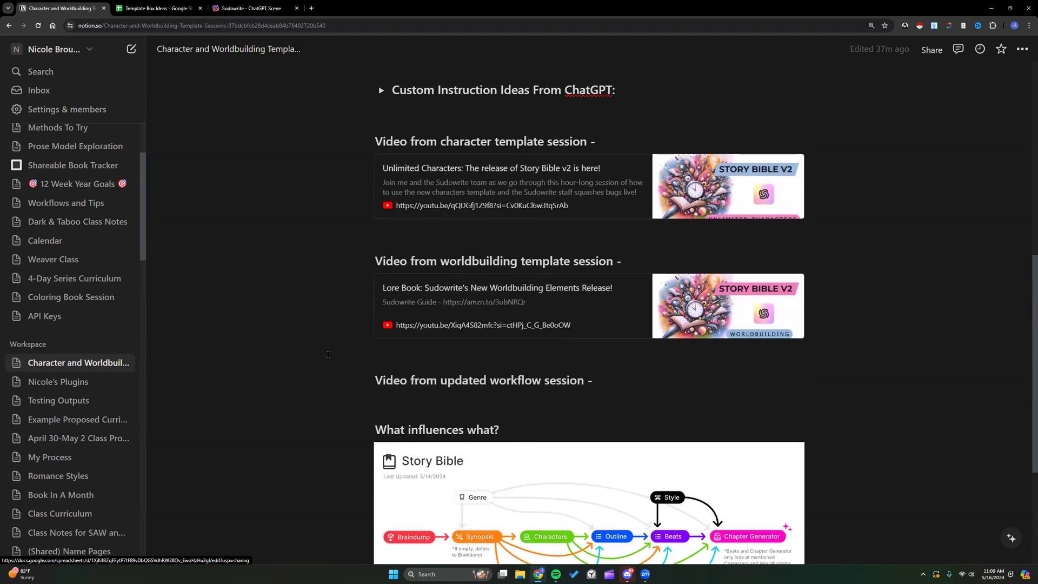
scroll(328, 354, up, 2)
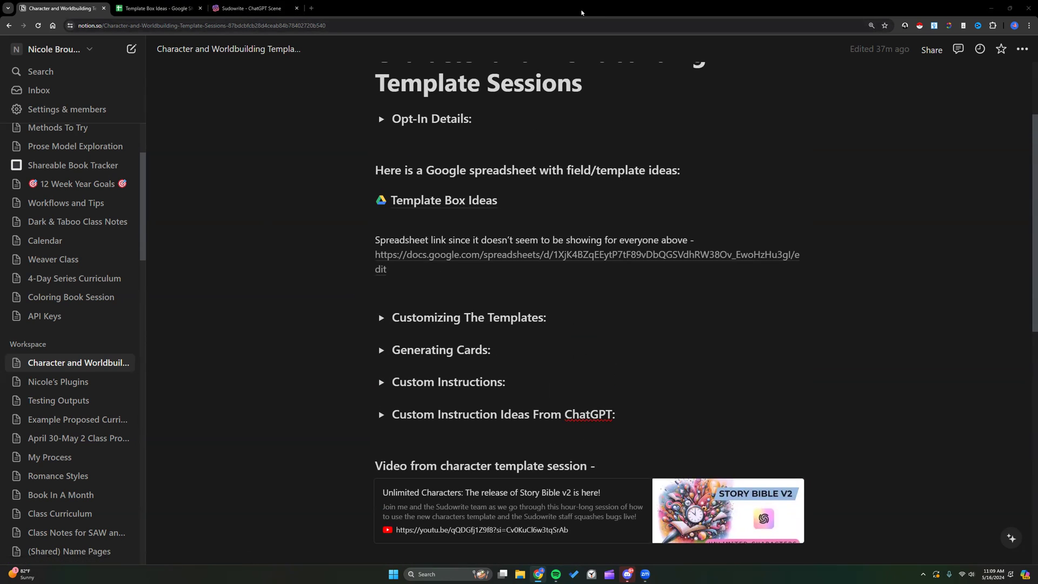
Step: Switch to Sudowrite, leave the current project and open the Folder Structure Template project
click(251, 8)
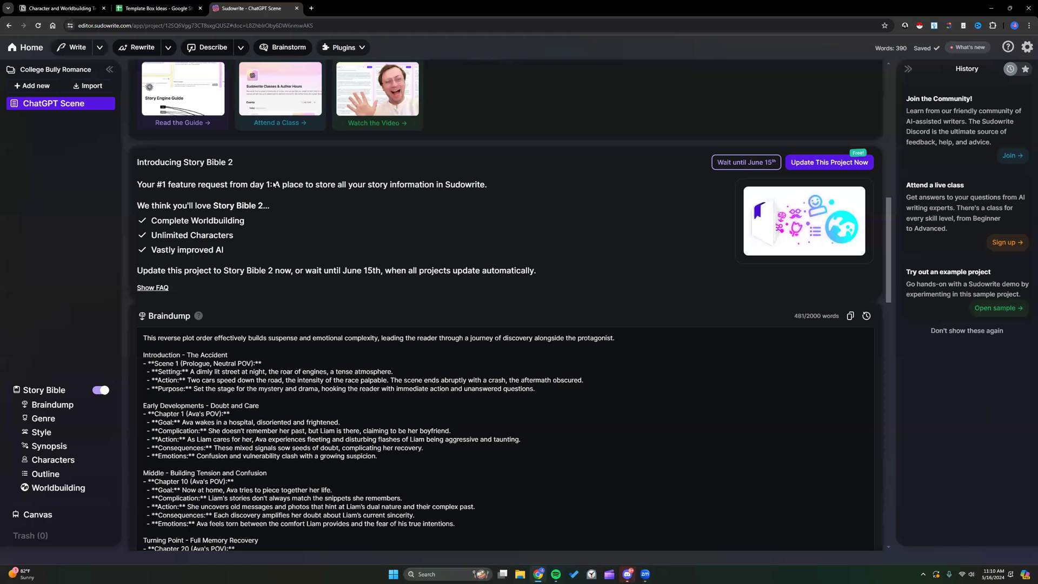
click(24, 53)
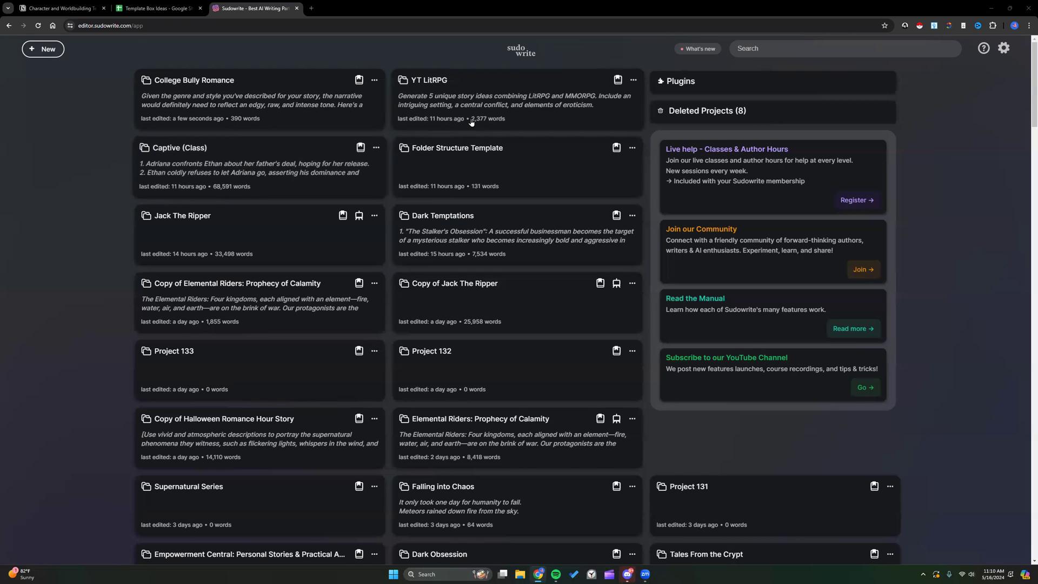
click(473, 174)
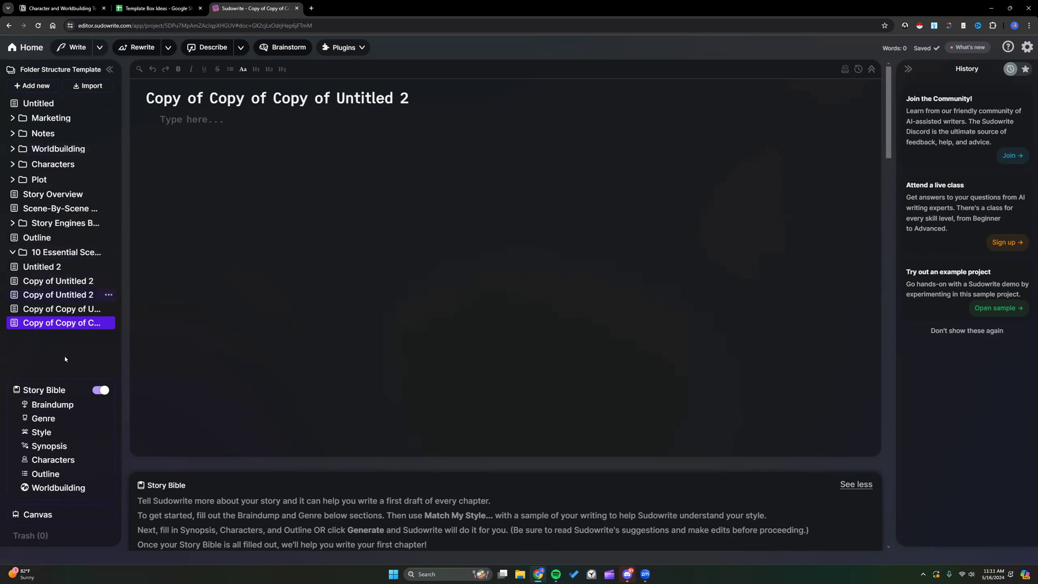
Step: Open the Story Bible's Worldbuilding customization, choose Brainstorming as the template and review its default traits
click(73, 405)
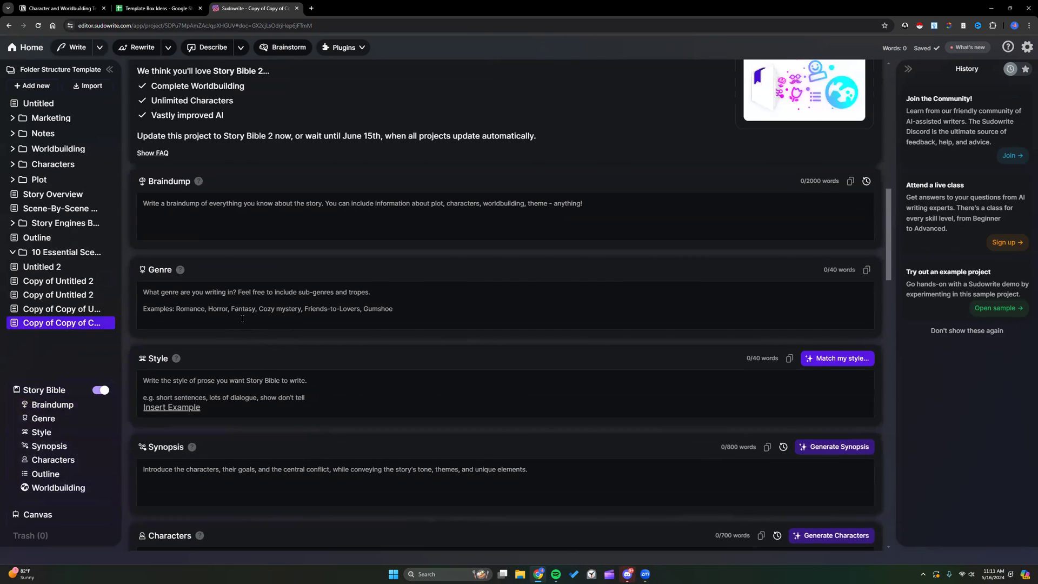
scroll(242, 319, down, 12)
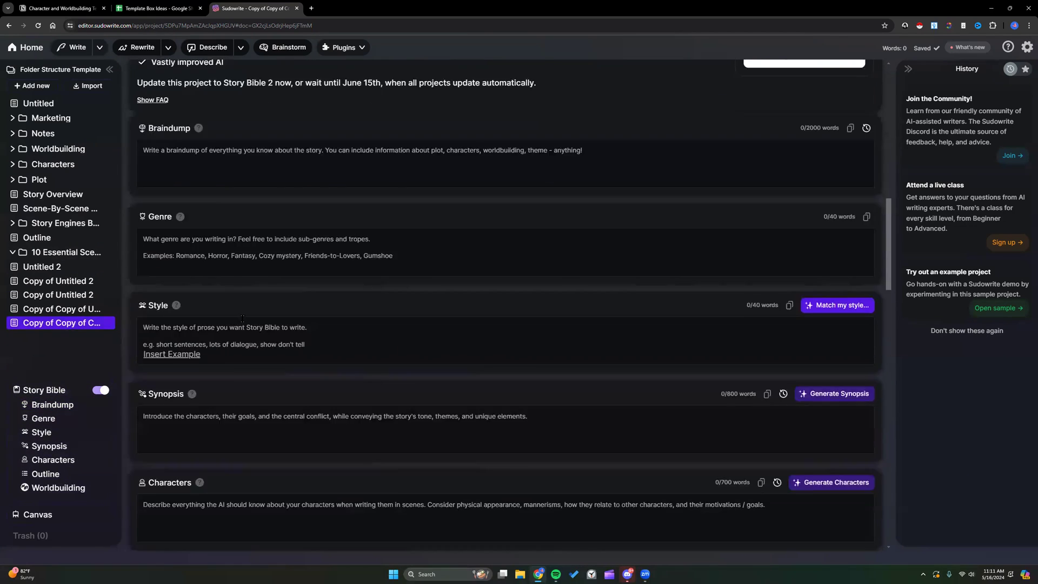
scroll(242, 319, down, 2)
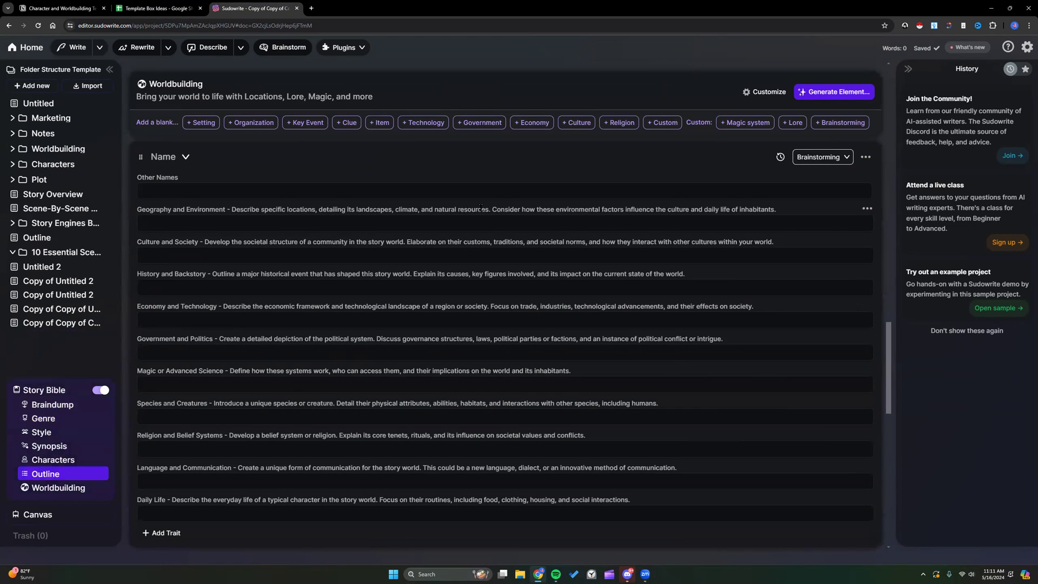
click(751, 93)
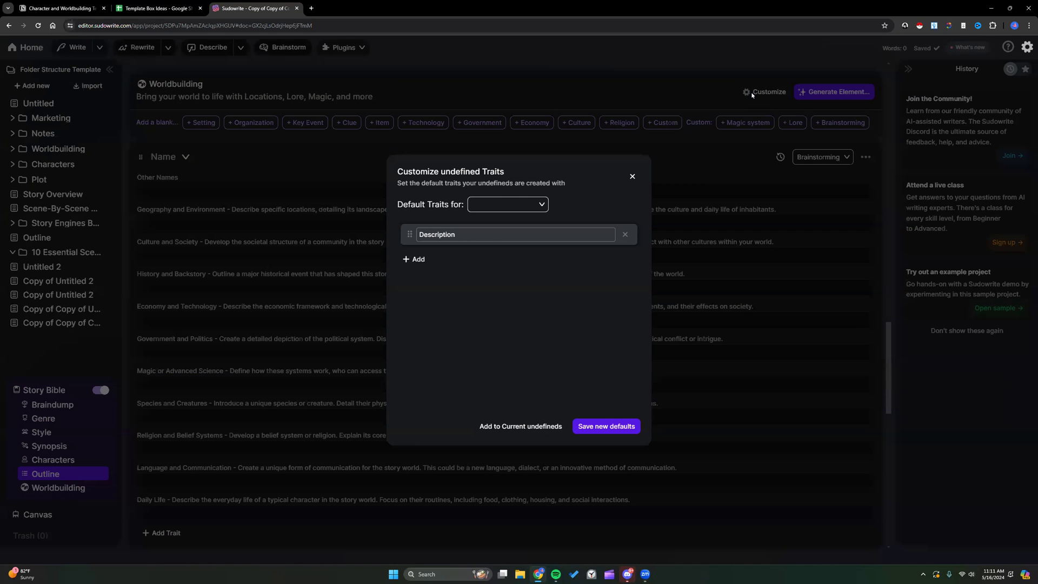
click(535, 206)
scroll(509, 296, down, 1)
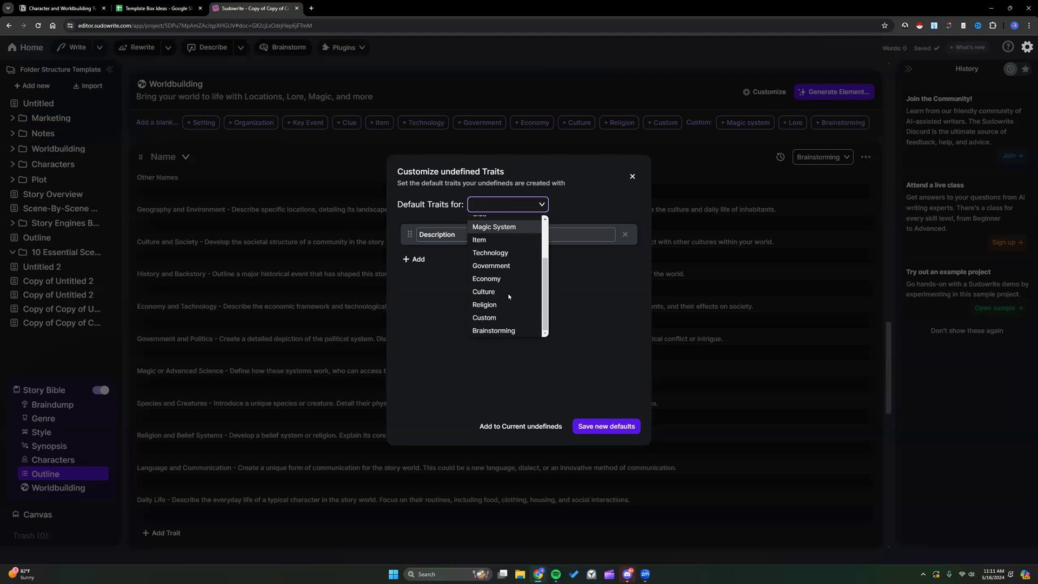
click(507, 331)
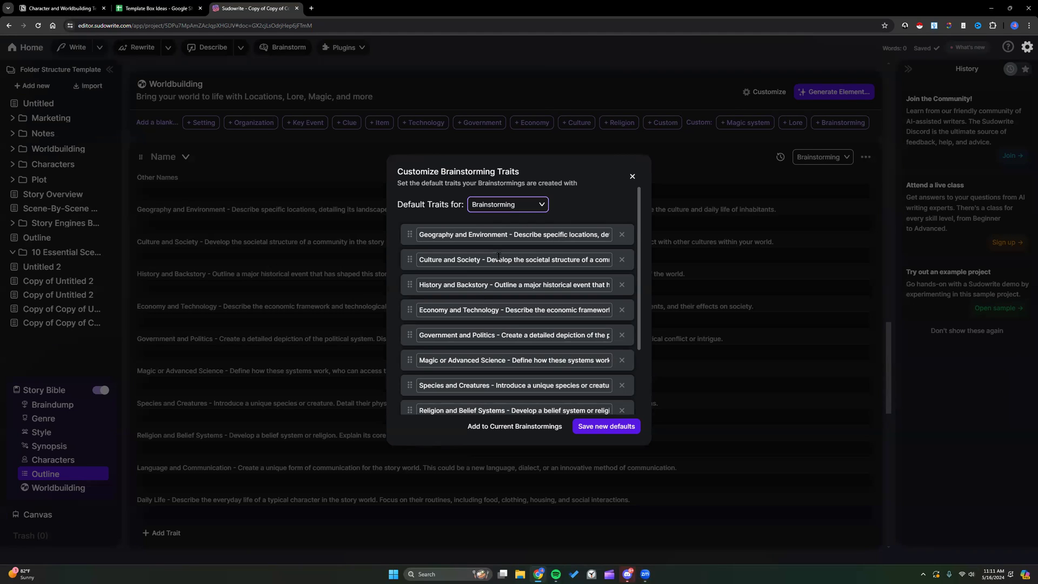
scroll(490, 254, down, 2)
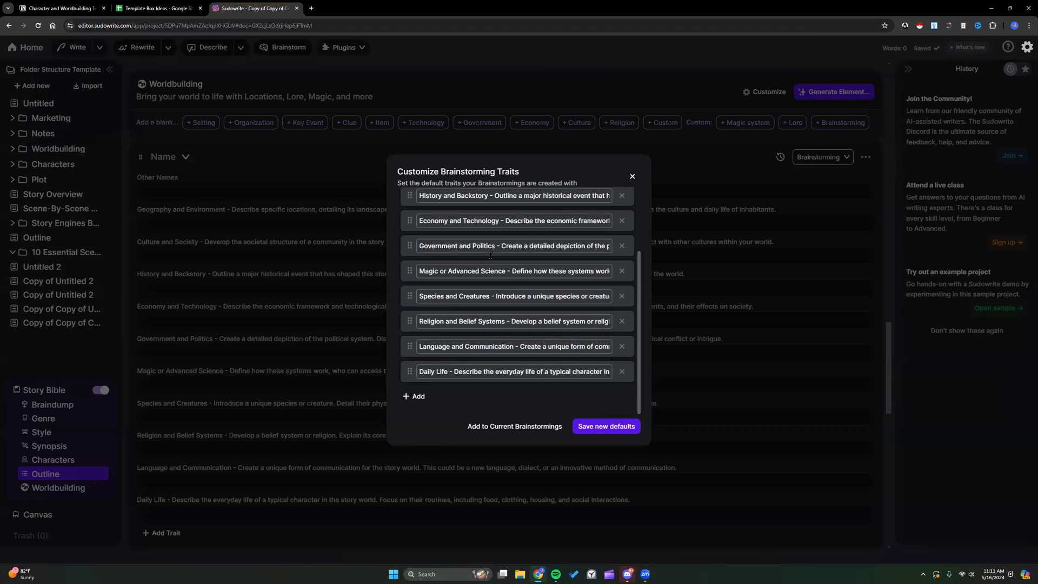
Step: Switch to the Template Box Ideas spreadsheet, open Worldbuilding Brainstormer from the Uber Sudowrite Templates sheet and look over its trait fields
click(155, 8)
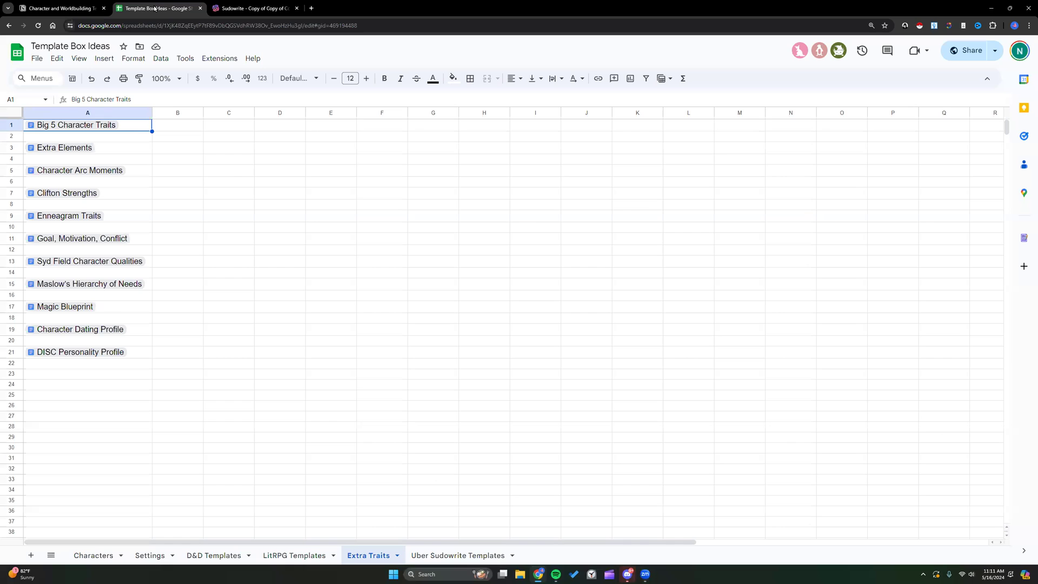
click(437, 554)
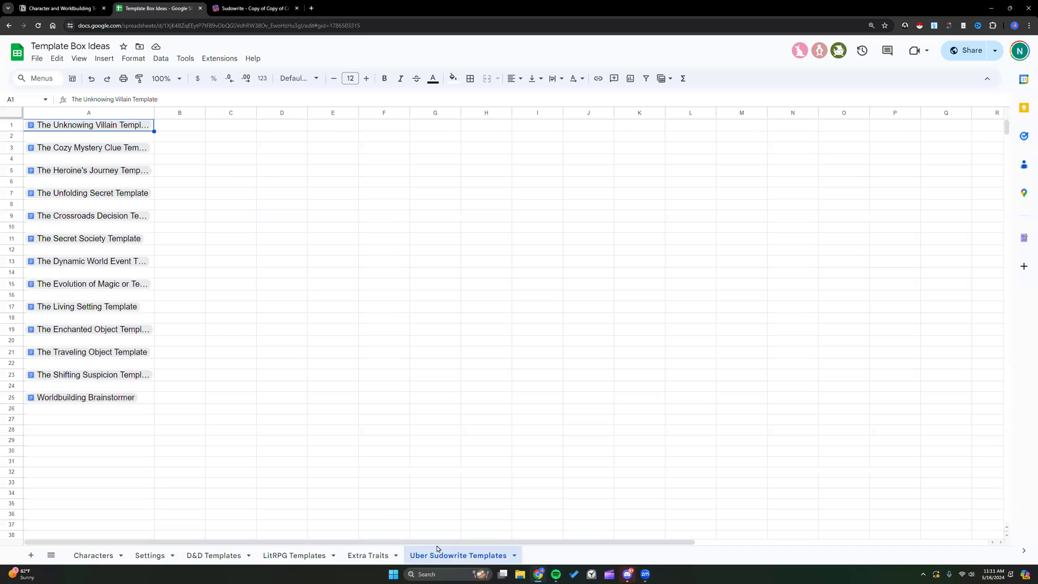
click(81, 402)
click(118, 415)
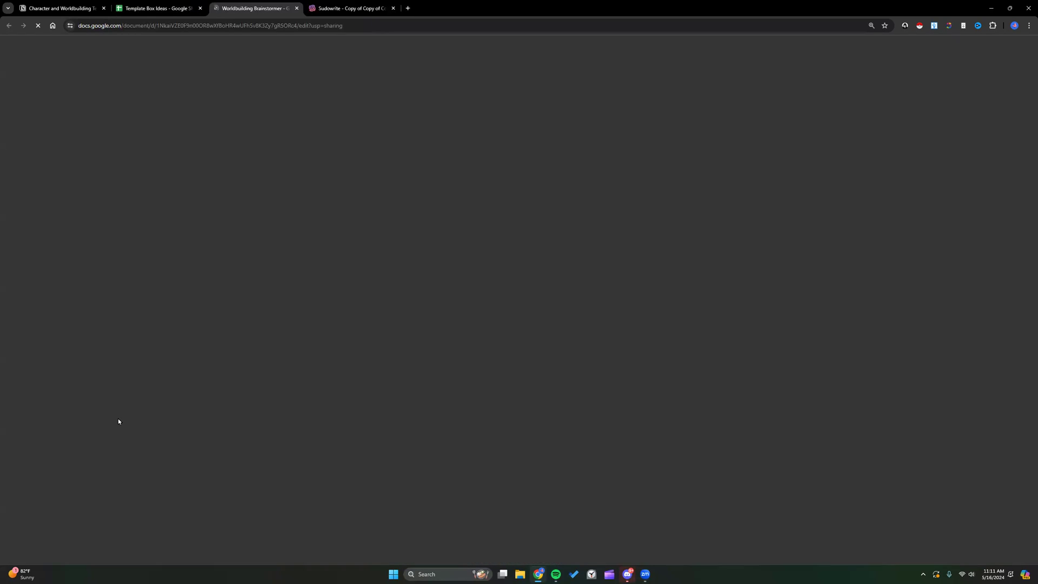
drag(360, 194, 402, 244)
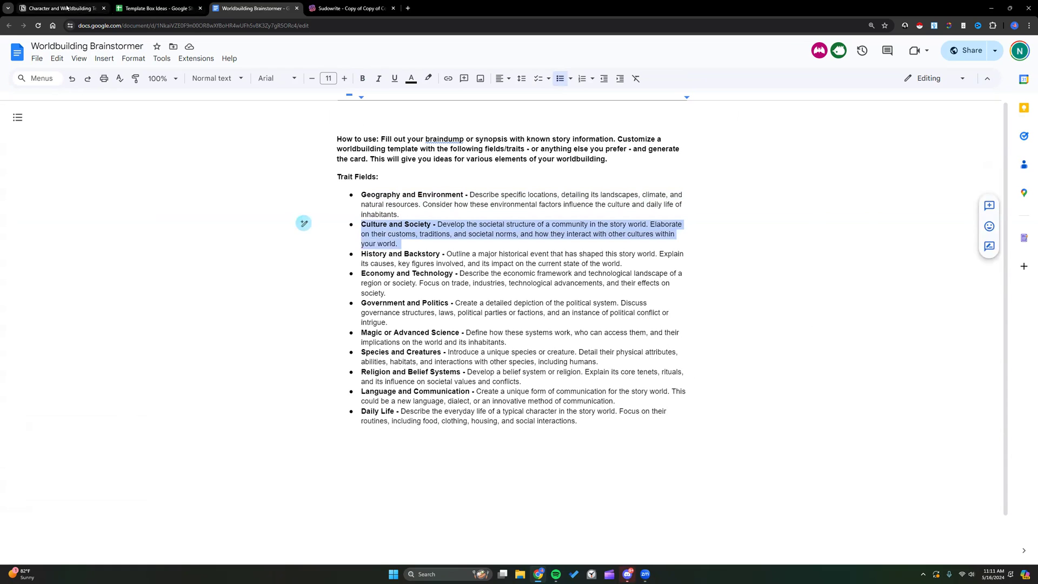
Step: Return to Sudowrite, close the Brainstorming traits dialog and collapse the blank Name entry in Worldbuilding
click(351, 8)
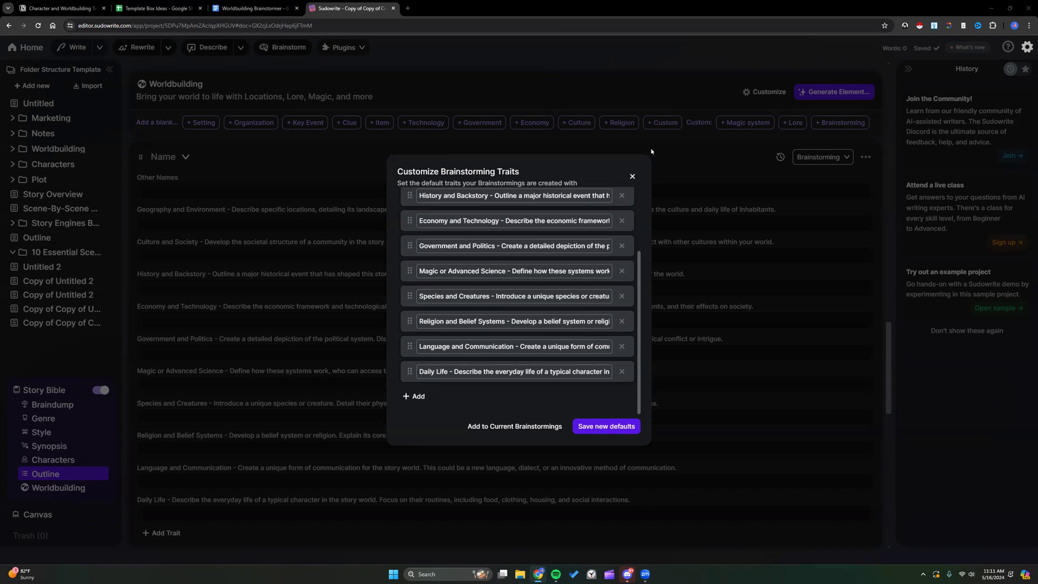
click(633, 177)
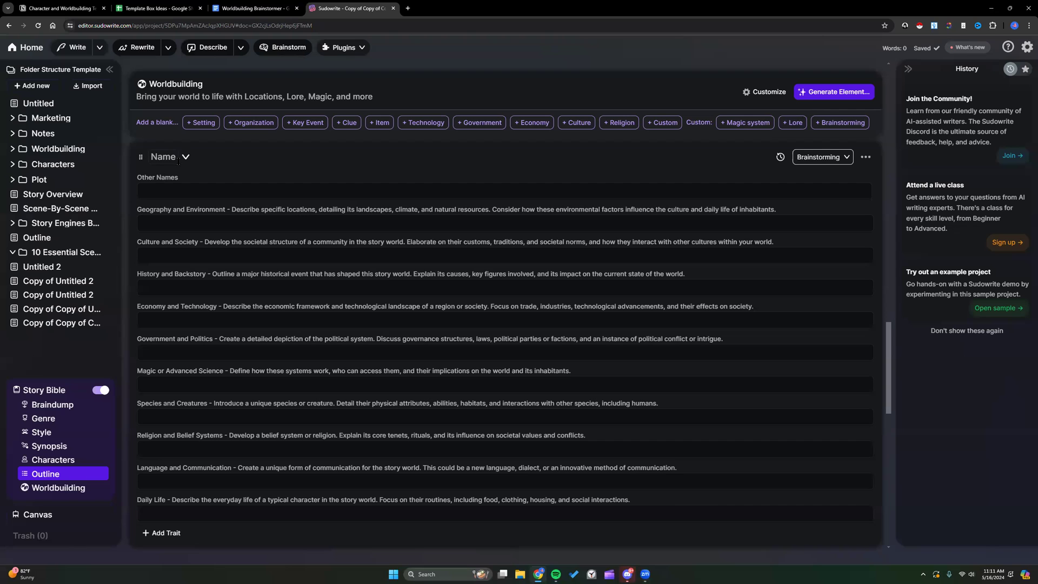
click(183, 157)
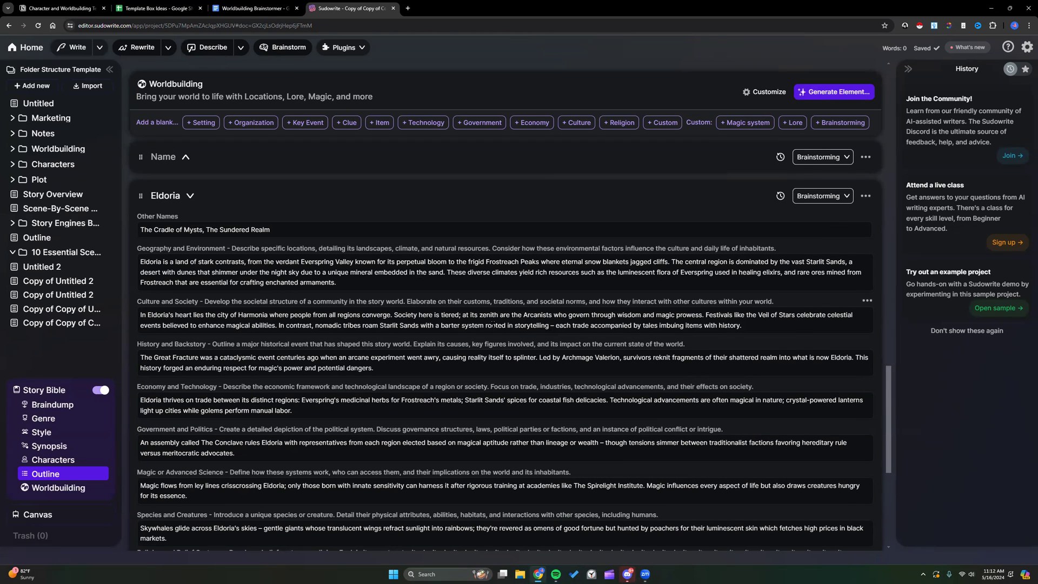
scroll(492, 325, down, 1)
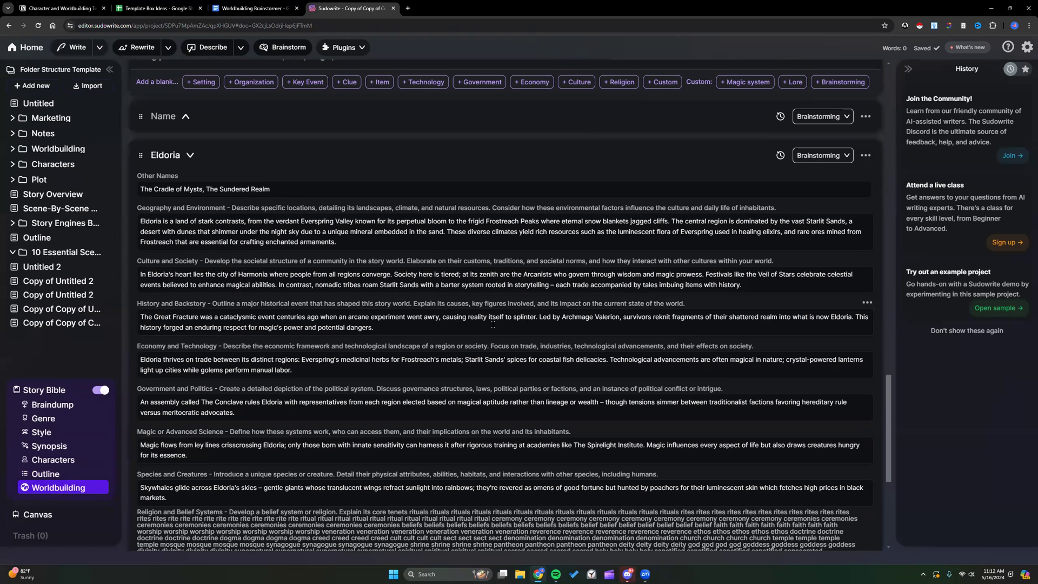
scroll(492, 325, up, 1)
Step: View the Generate Element options with Brainstorming as the element type, and dismiss them without generating
click(806, 92)
click(779, 93)
scroll(770, 192, down, 2)
click(772, 216)
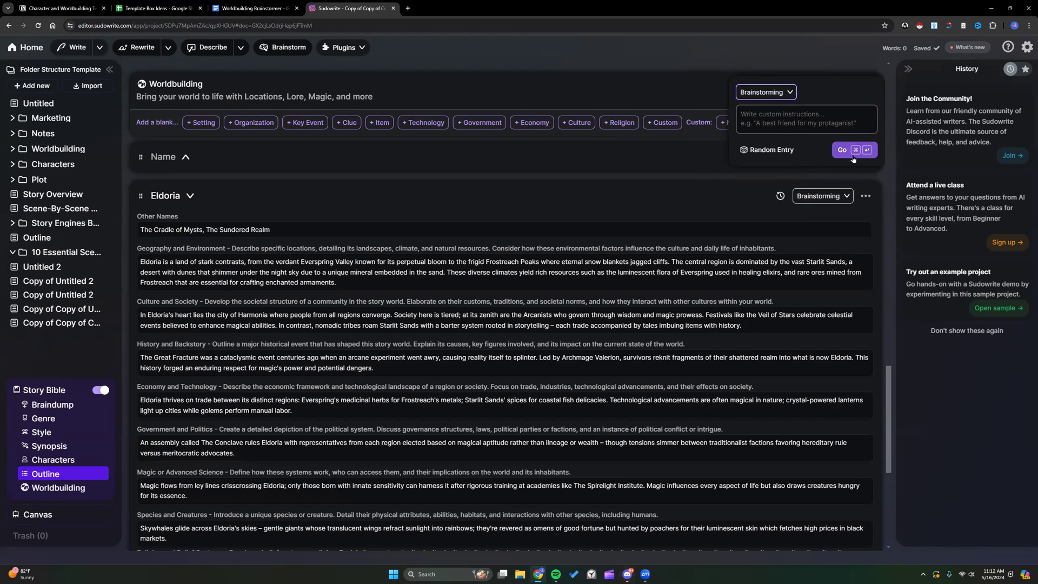
click(672, 164)
Step: Examine the Eldoria entry's trait prompts and filled-in text, including Geography and Environment, Culture and Society, and History and Backstory
scroll(432, 244, down, 4)
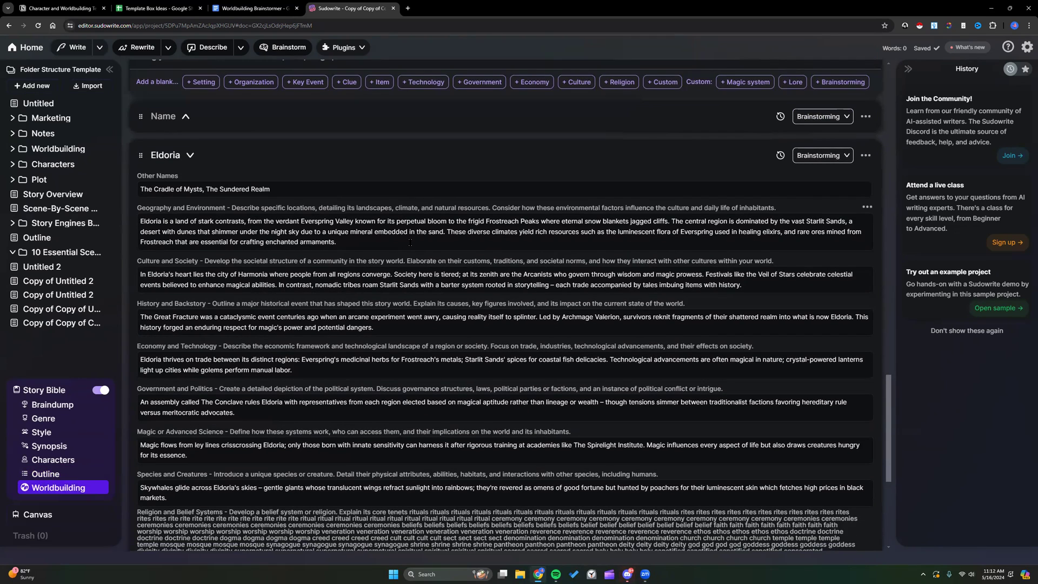
scroll(410, 243, down, 4)
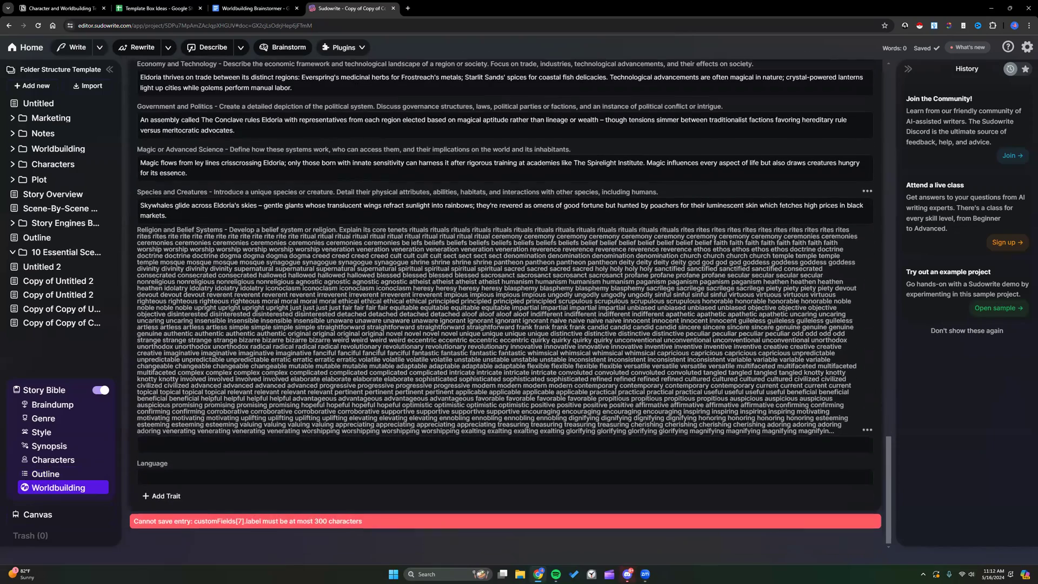
scroll(346, 374, up, 6)
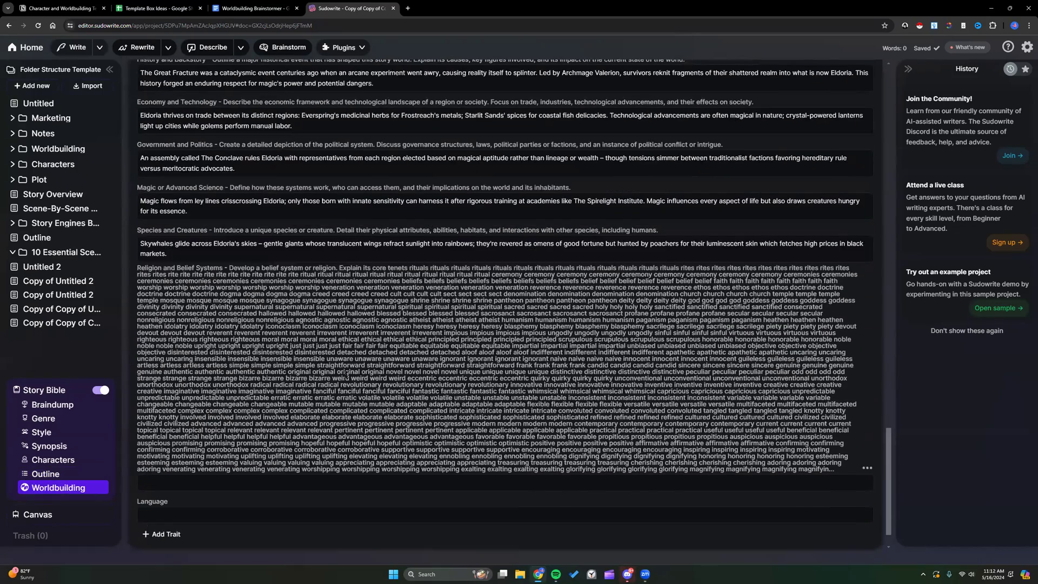
scroll(345, 375, up, 1)
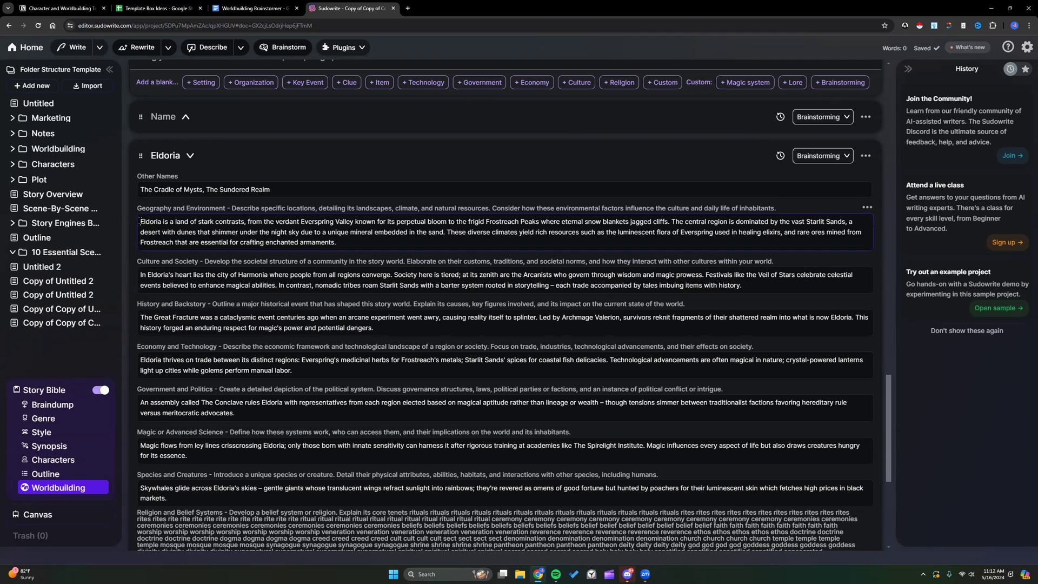
drag(139, 222, 356, 253)
click(255, 274)
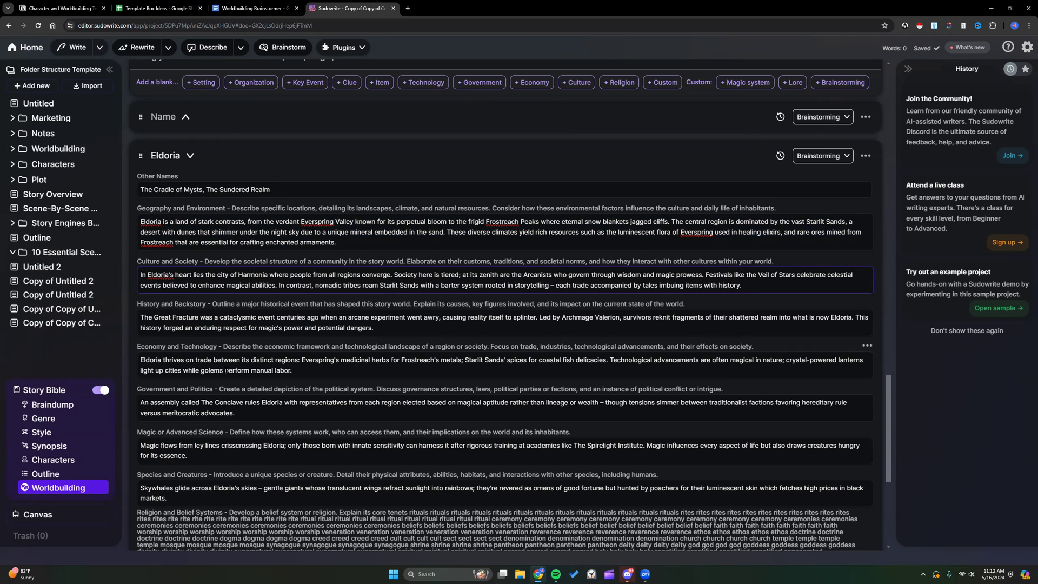
triple_click(146, 305)
triple_click(160, 261)
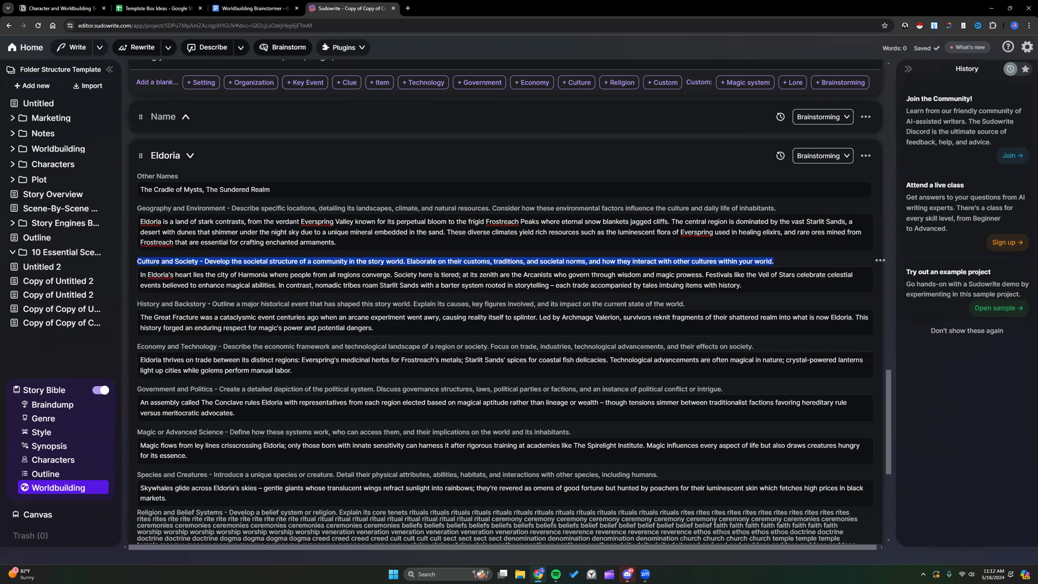
click(150, 318)
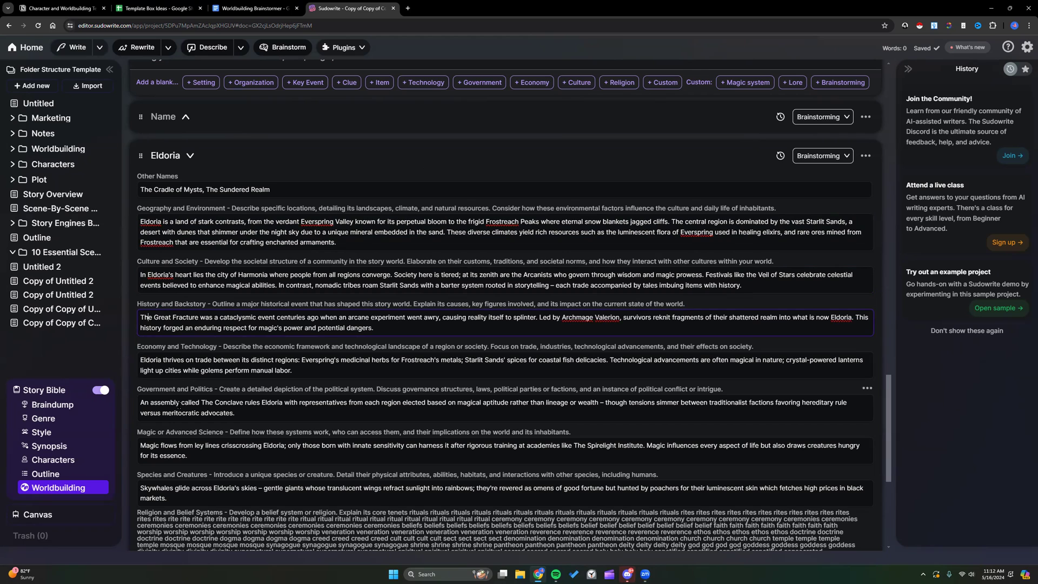
scroll(180, 403, down, 1)
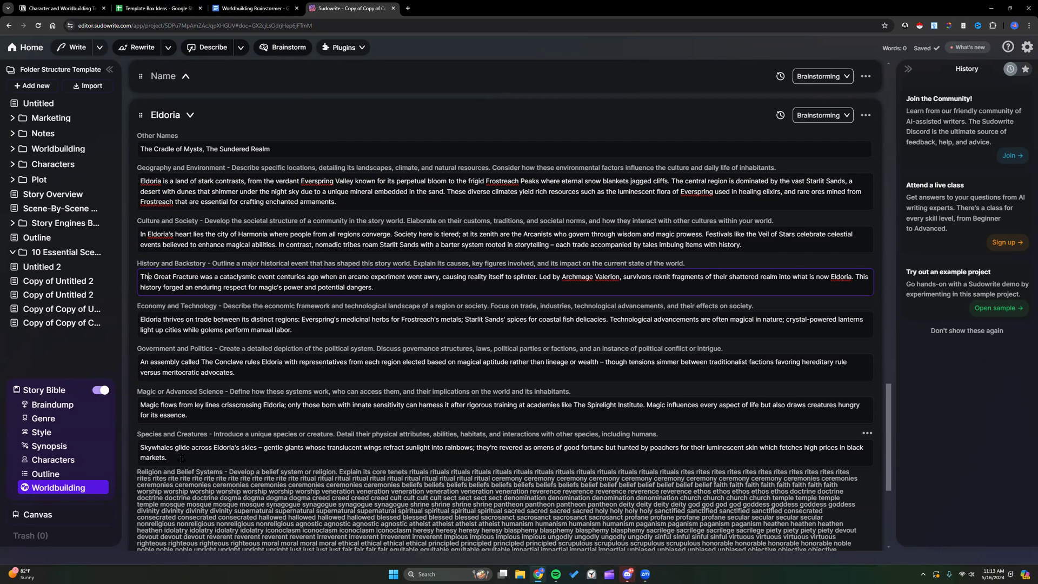
scroll(181, 459, up, 1)
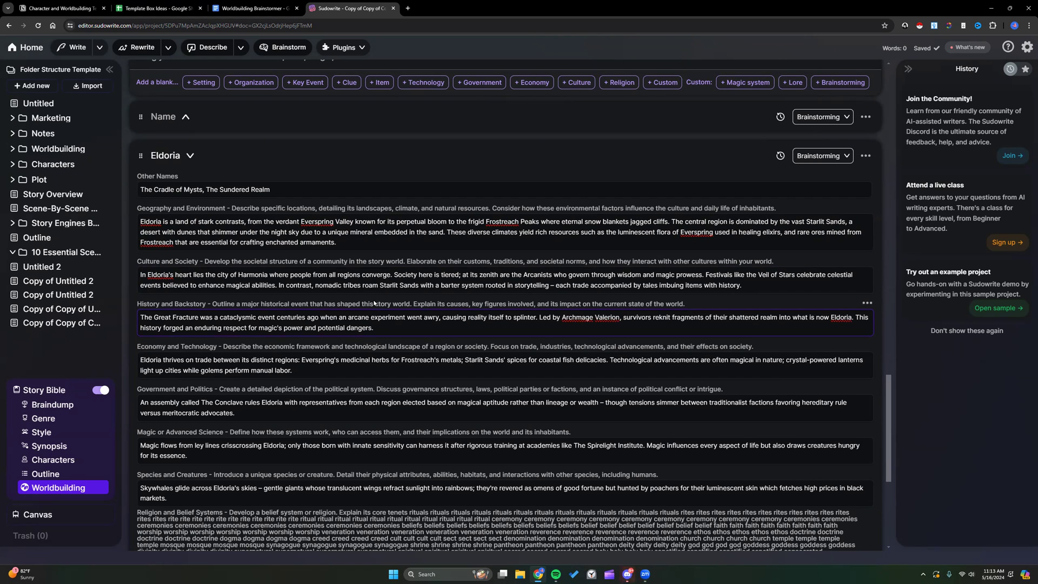
scroll(374, 303, up, 2)
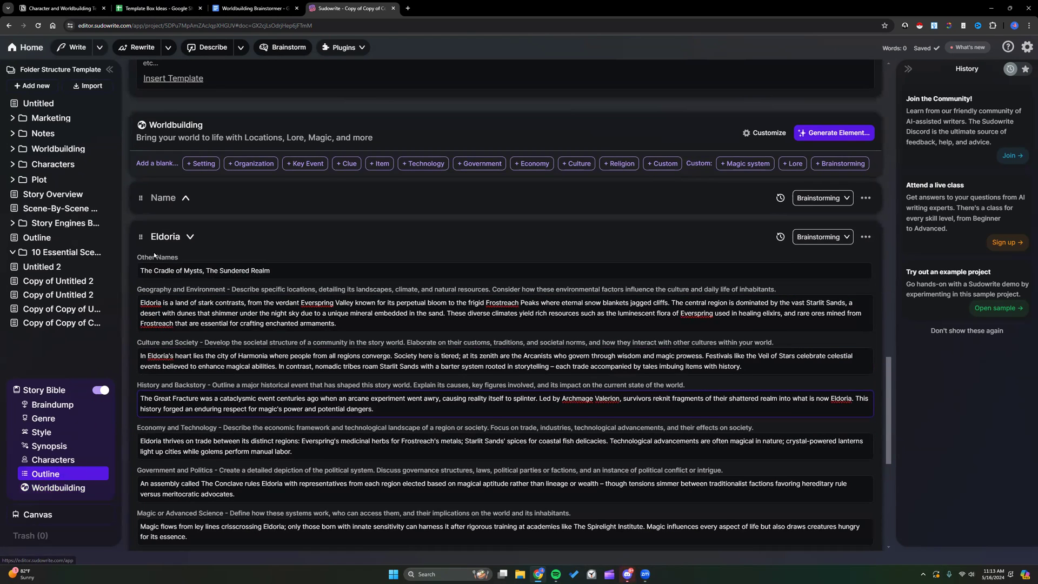
Step: Open the Copy of Elemental Riders: Prophecy of Calamity project and copy its opening premise paragraph
click(26, 47)
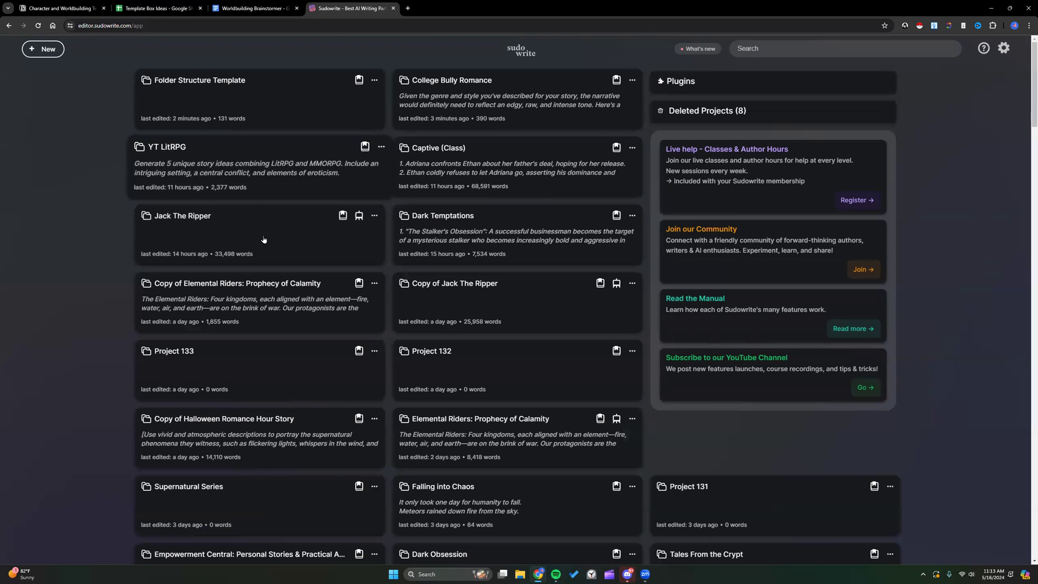
click(287, 306)
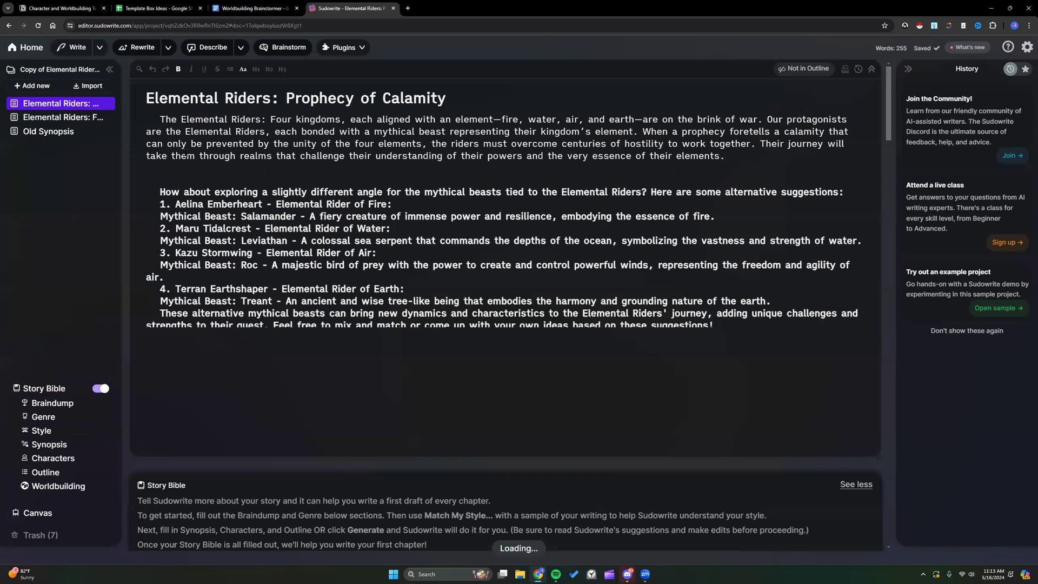
drag(152, 120, 723, 156)
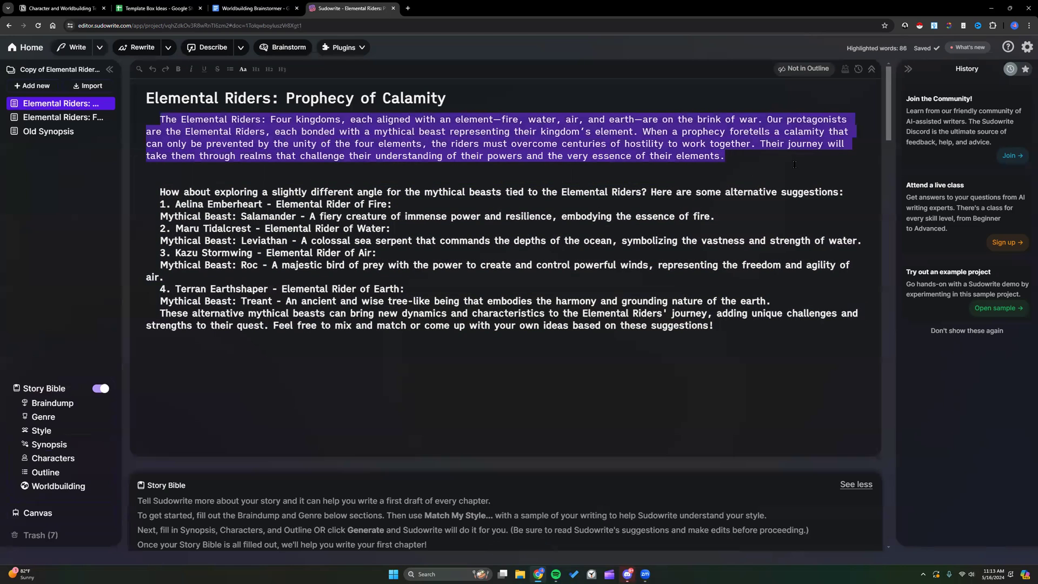
right_click(697, 153)
click(722, 200)
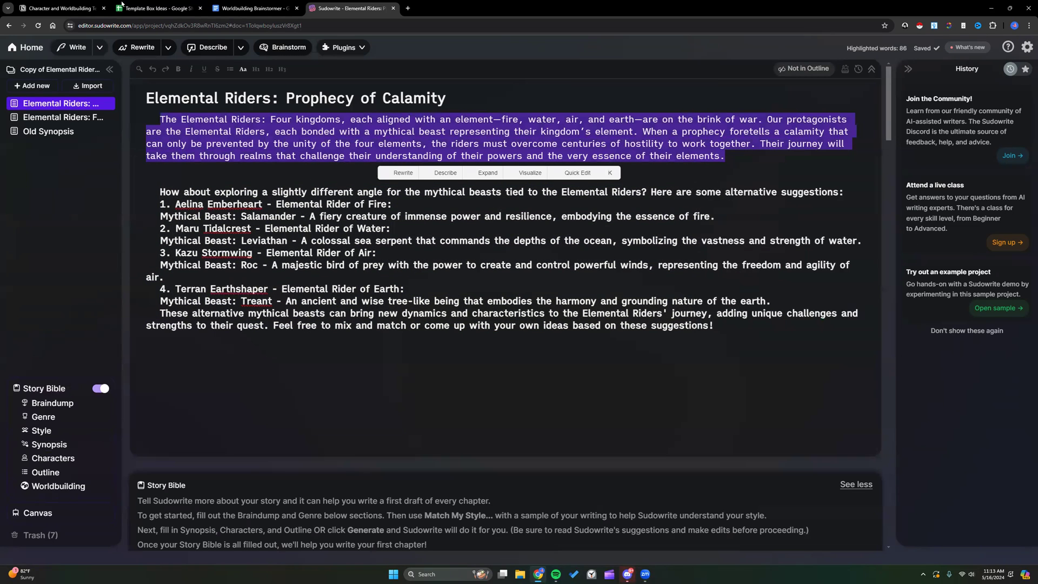
Step: Create a new blank project, open it and turn on its Story Bible
click(31, 48)
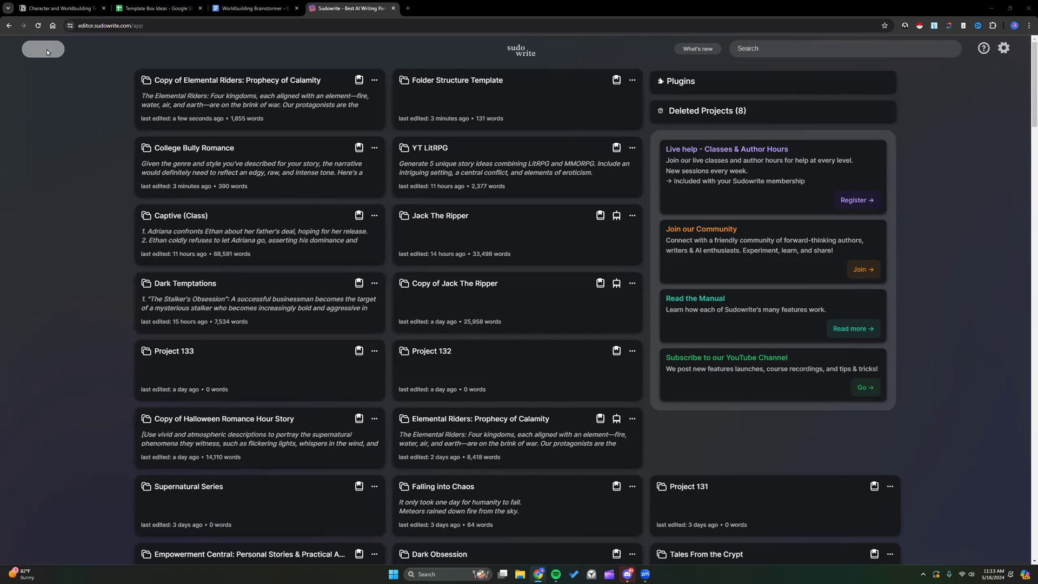
click(38, 26)
click(38, 26)
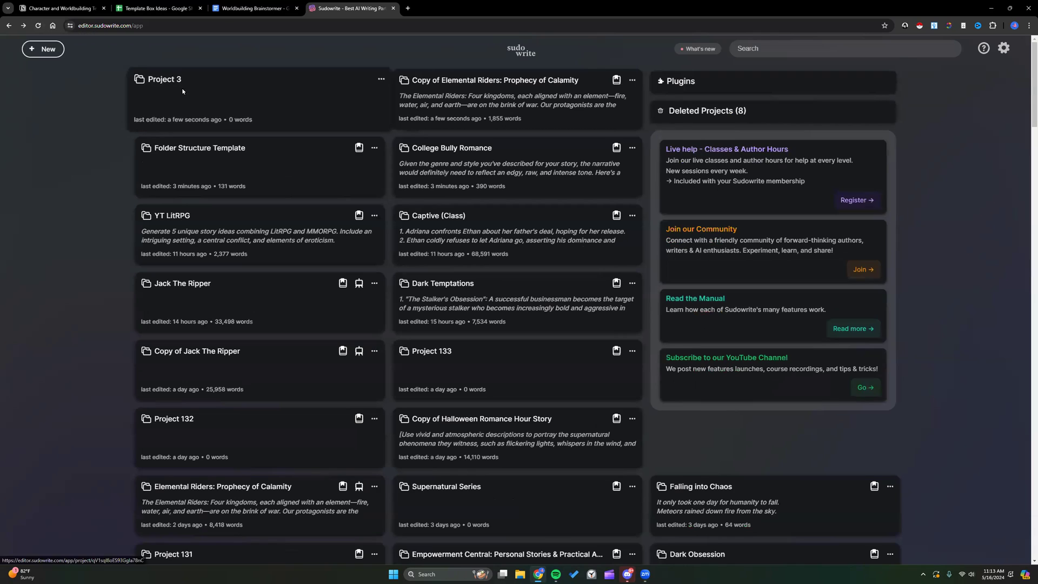
click(182, 91)
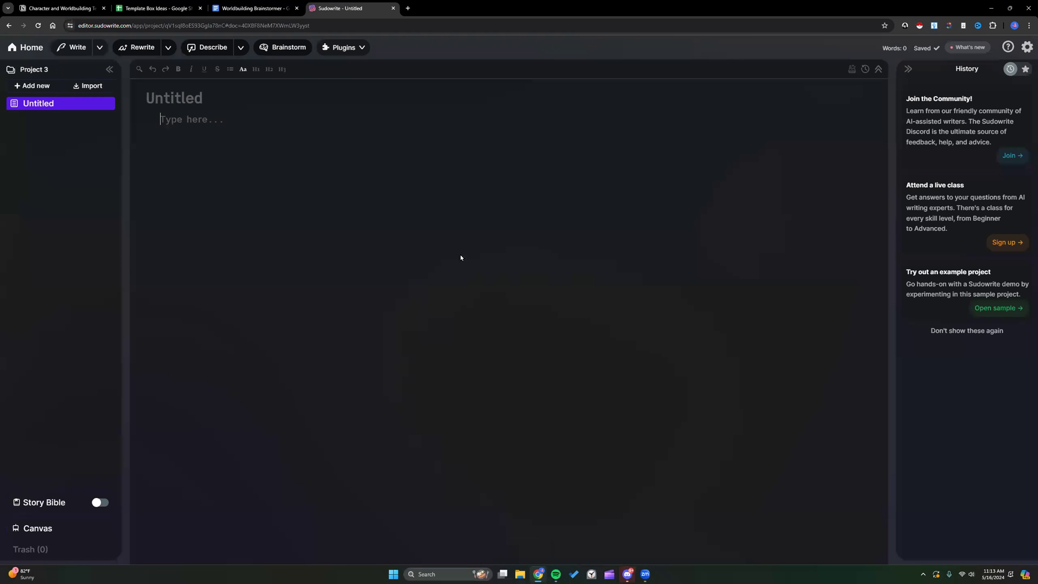
click(94, 503)
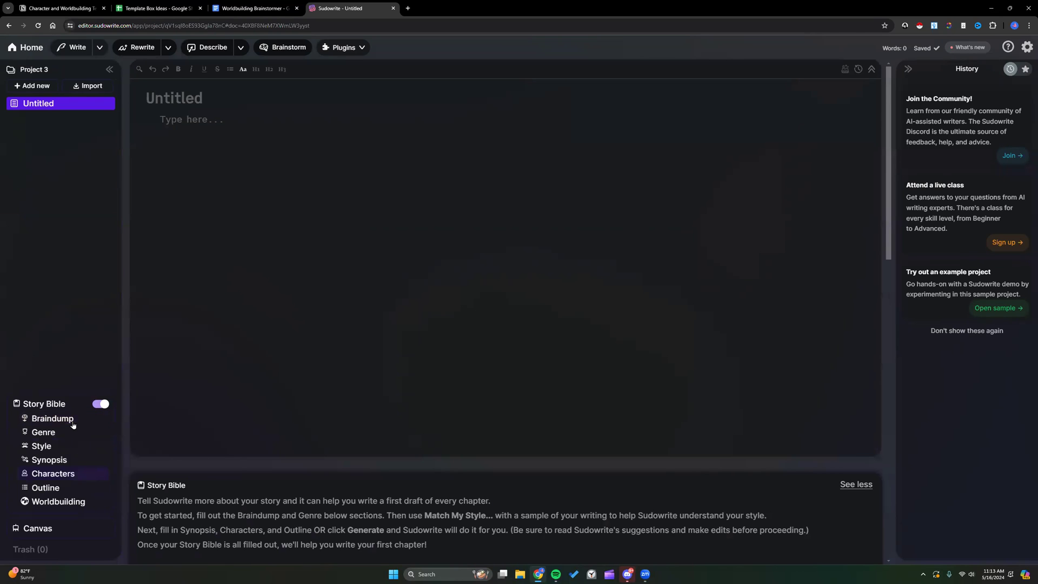
Step: Look through the empty Story Bible sections and paste the copied Elemental Riders premise into the Braindump
scroll(272, 441, down, 3)
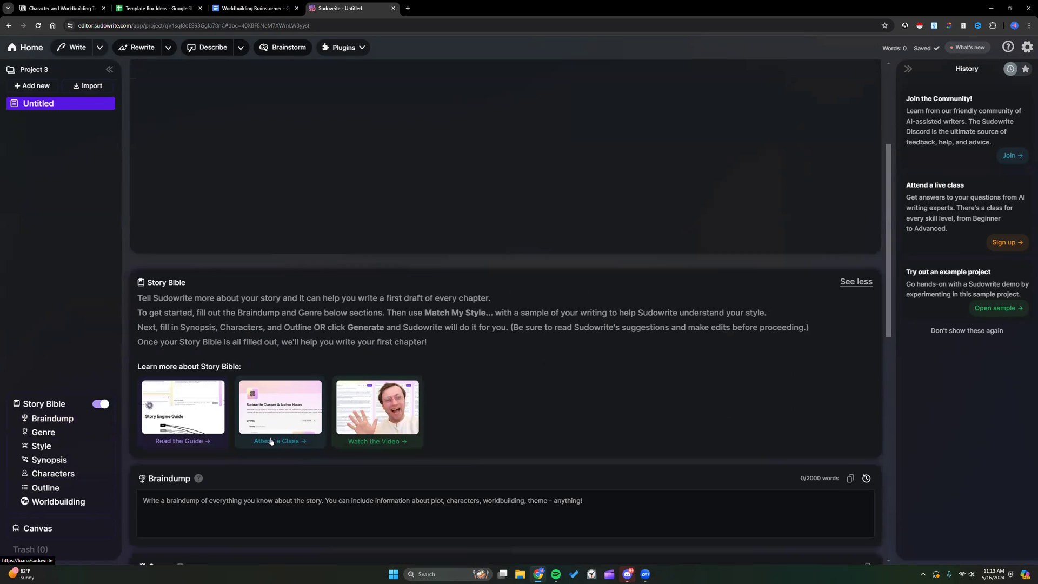
scroll(611, 303, down, 2)
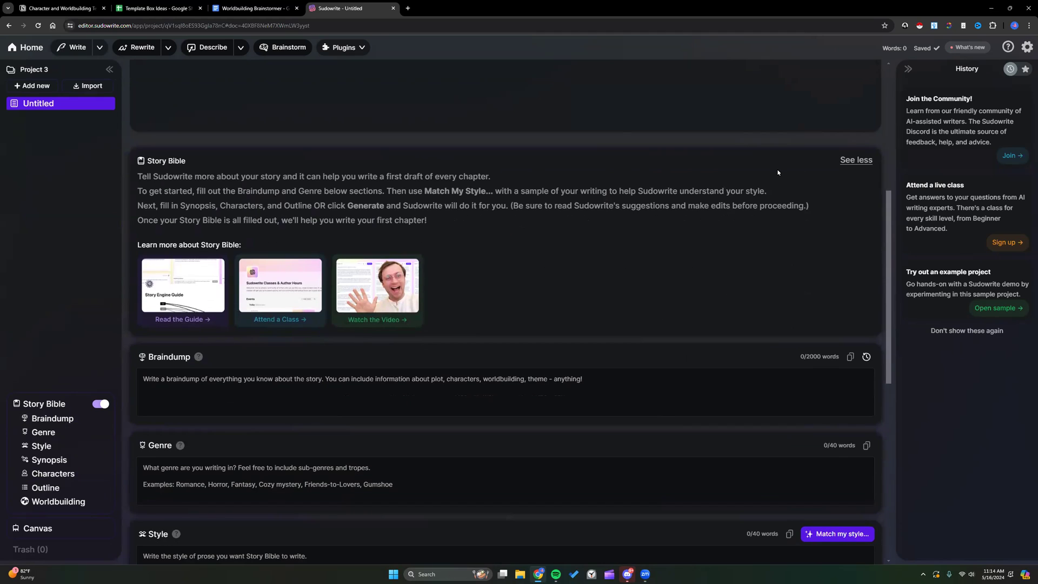
scroll(544, 324, down, 4)
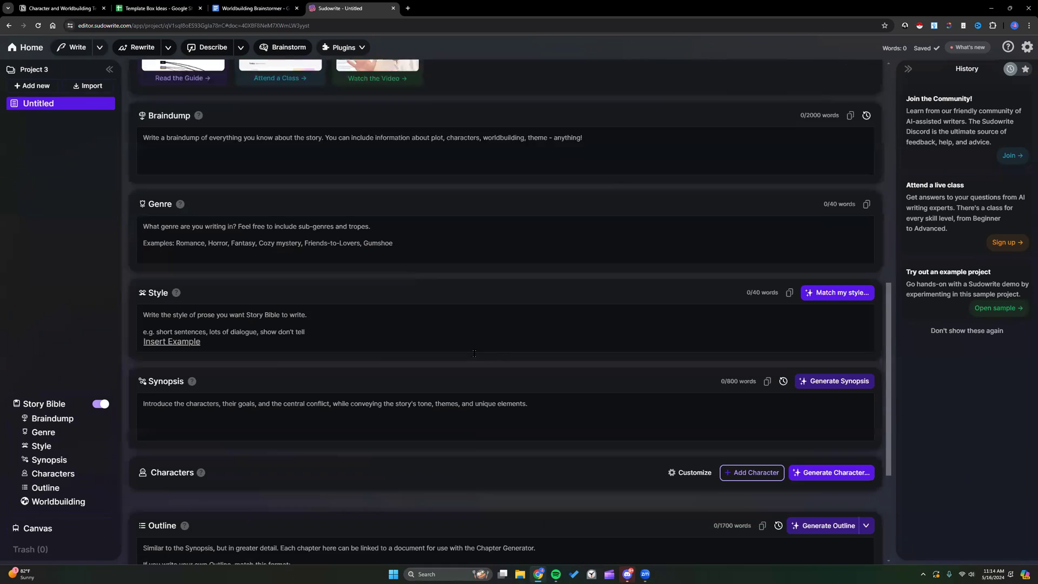
scroll(474, 355, down, 3)
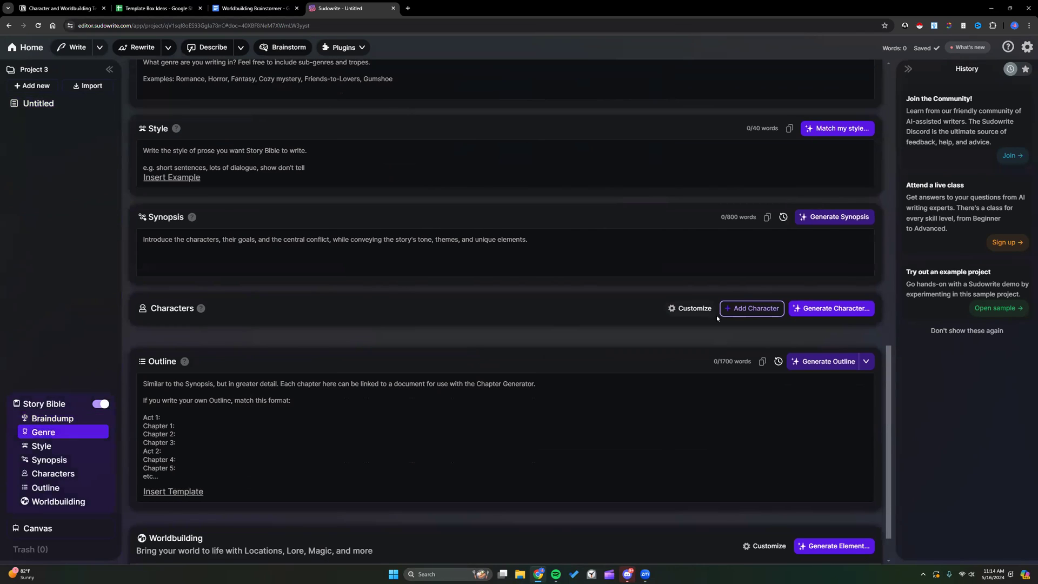
scroll(437, 476, down, 1)
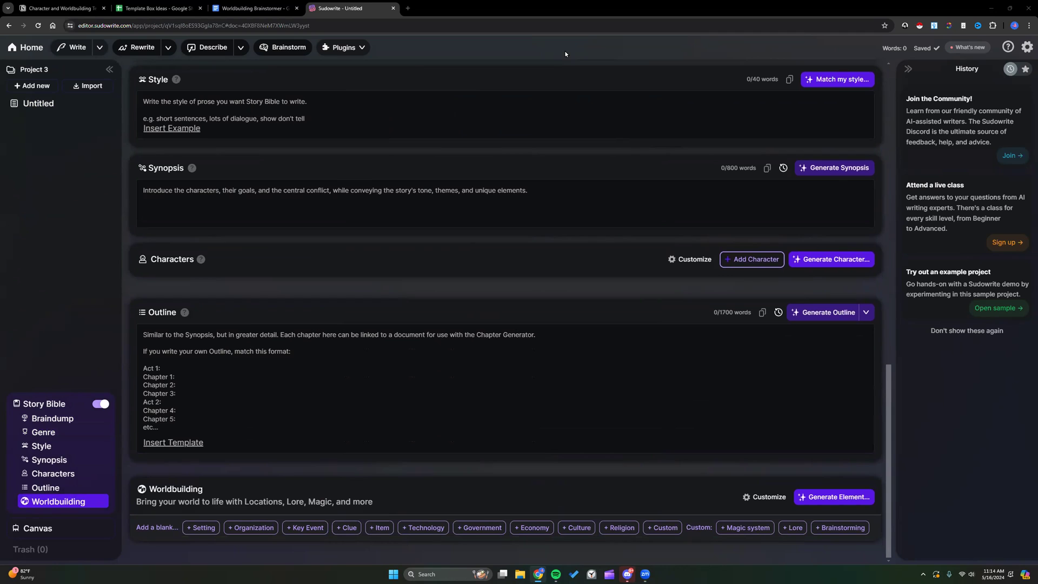
scroll(491, 220, up, 10)
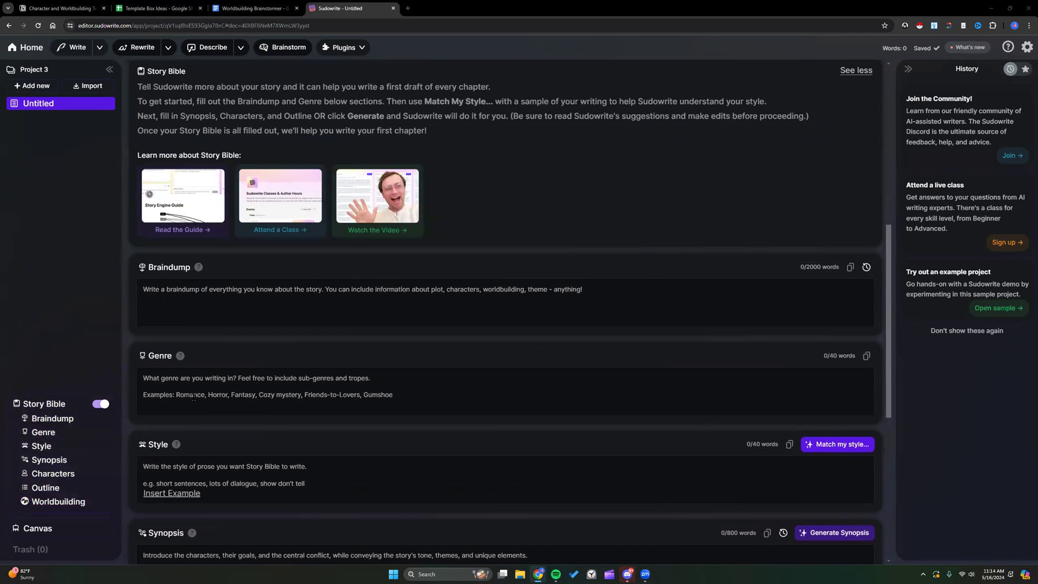
click(86, 422)
click(210, 97)
right_click(211, 97)
click(235, 189)
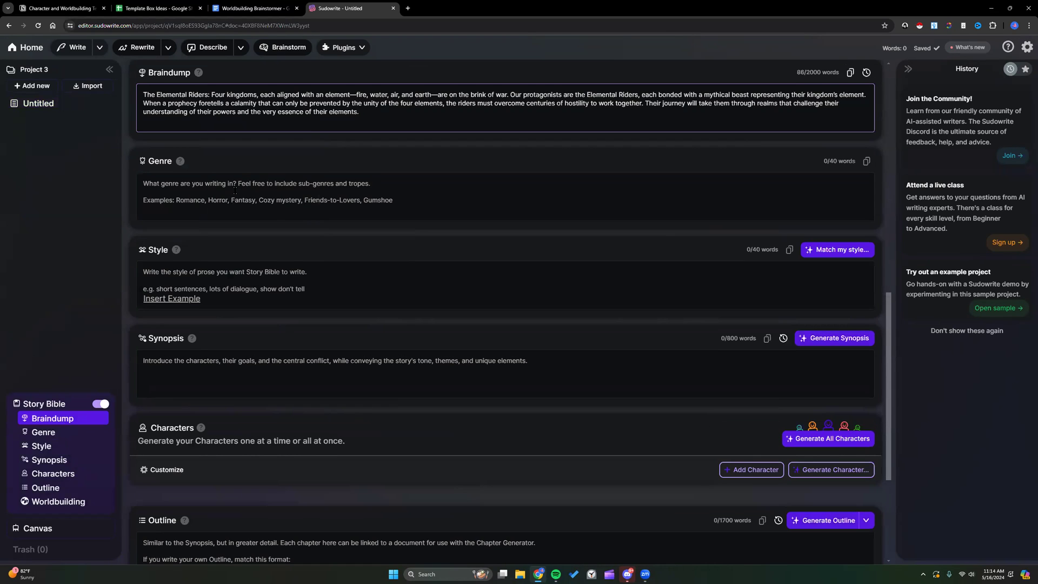
scroll(235, 192, up, 1)
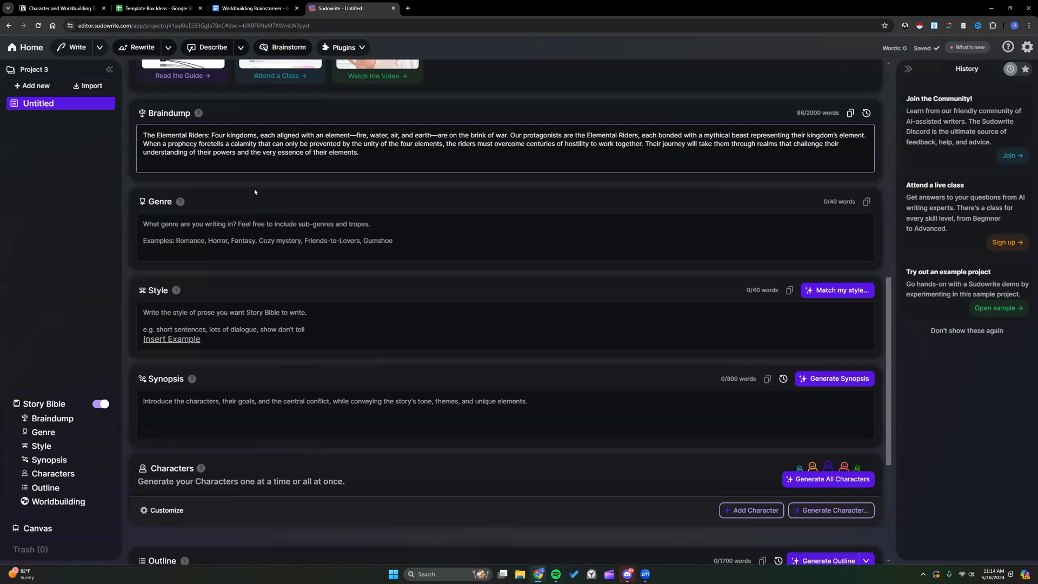
Step: Review the Elemental Riders premise in the Braindump and look through the default character traits without changing them
drag(212, 134, 369, 154)
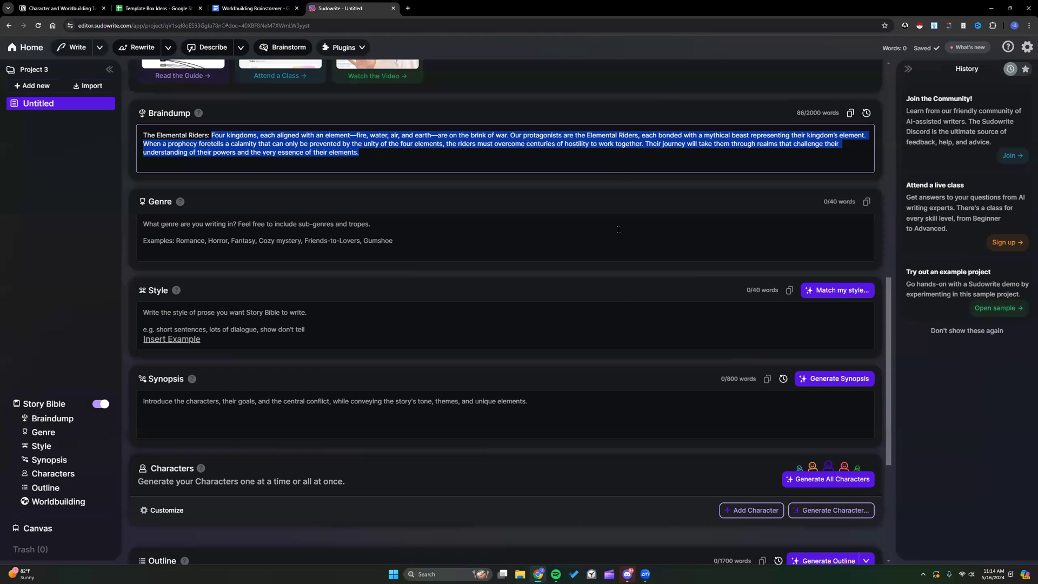
click(626, 162)
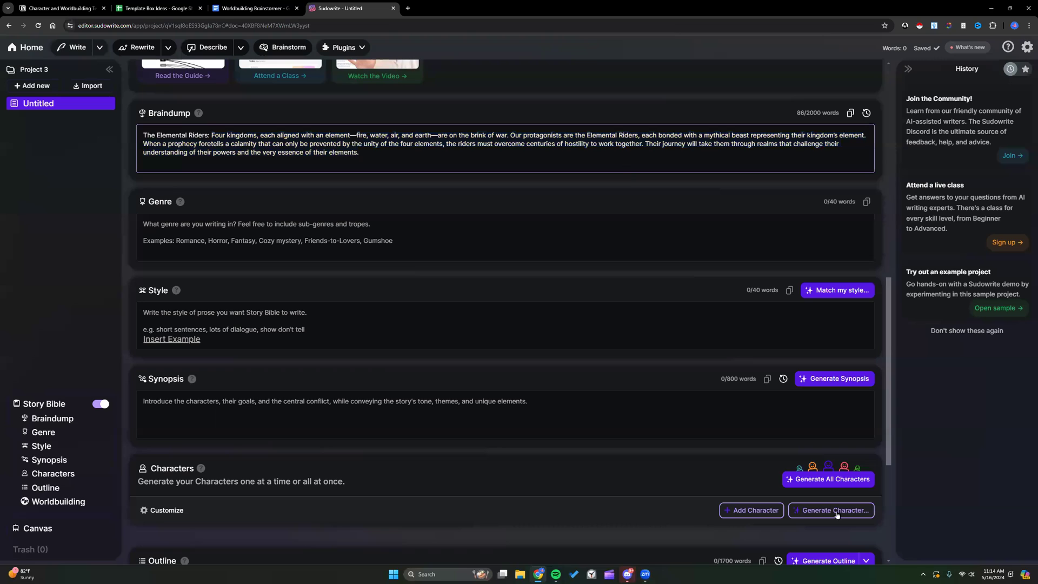
scroll(827, 464, down, 1)
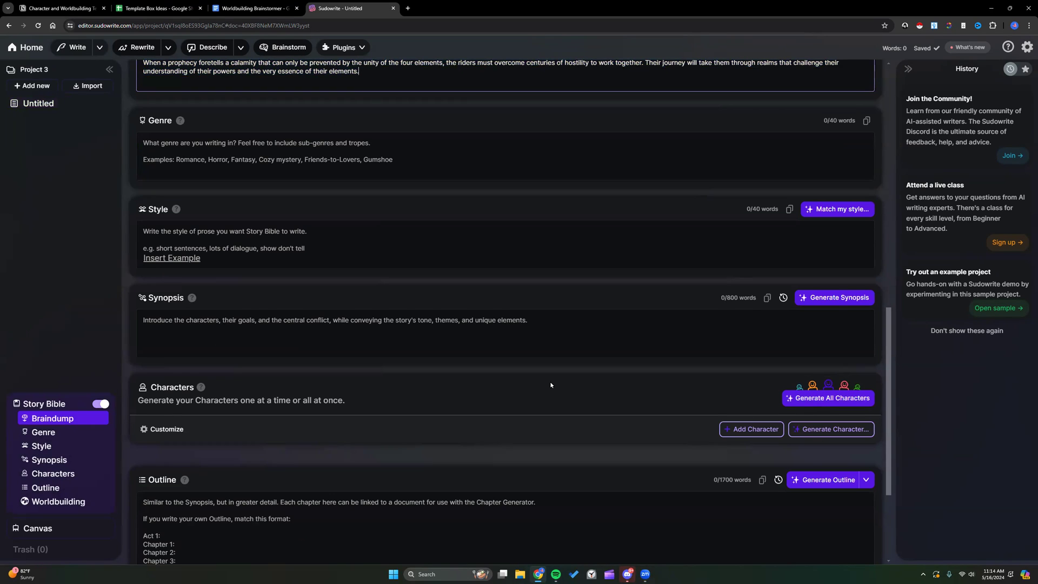
scroll(546, 378, up, 1)
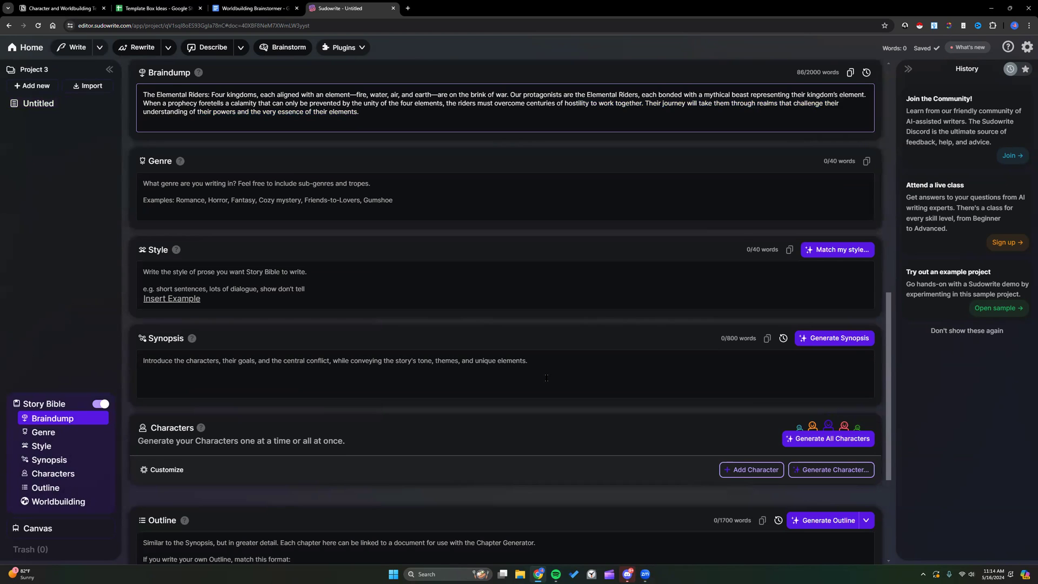
scroll(546, 378, down, 1)
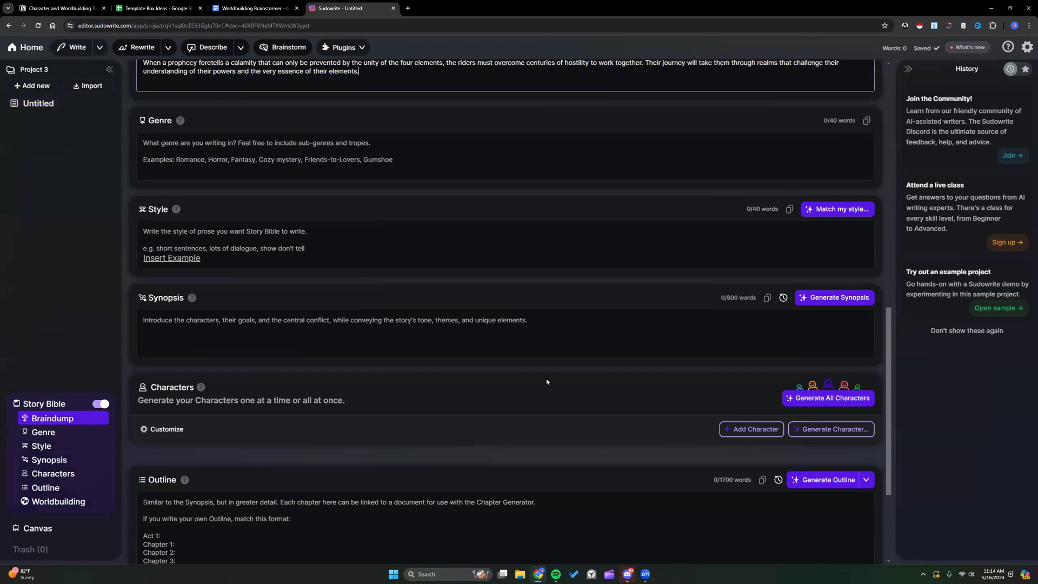
click(162, 429)
scroll(463, 285, down, 2)
scroll(463, 286, down, 4)
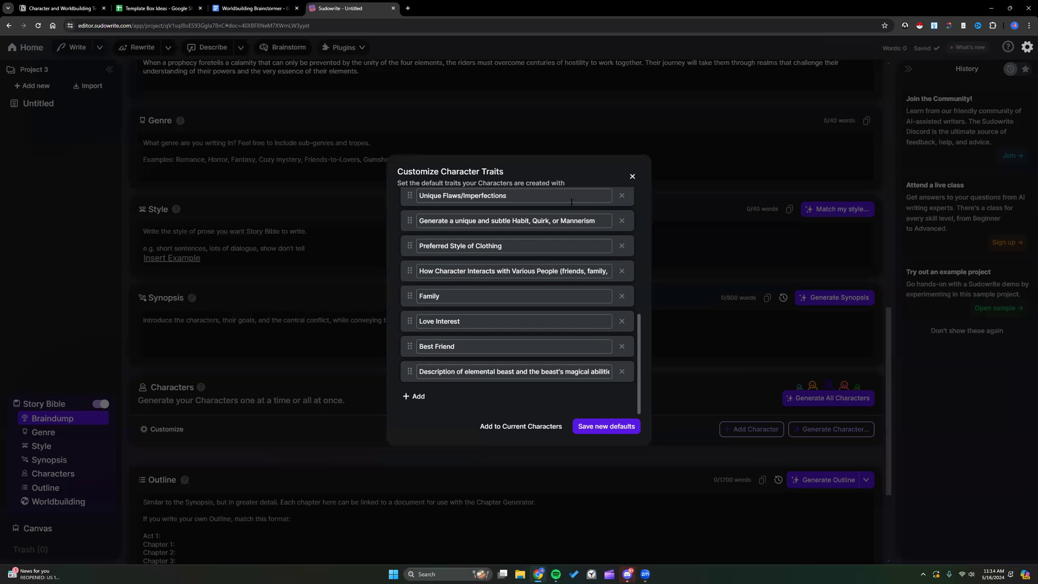
click(632, 176)
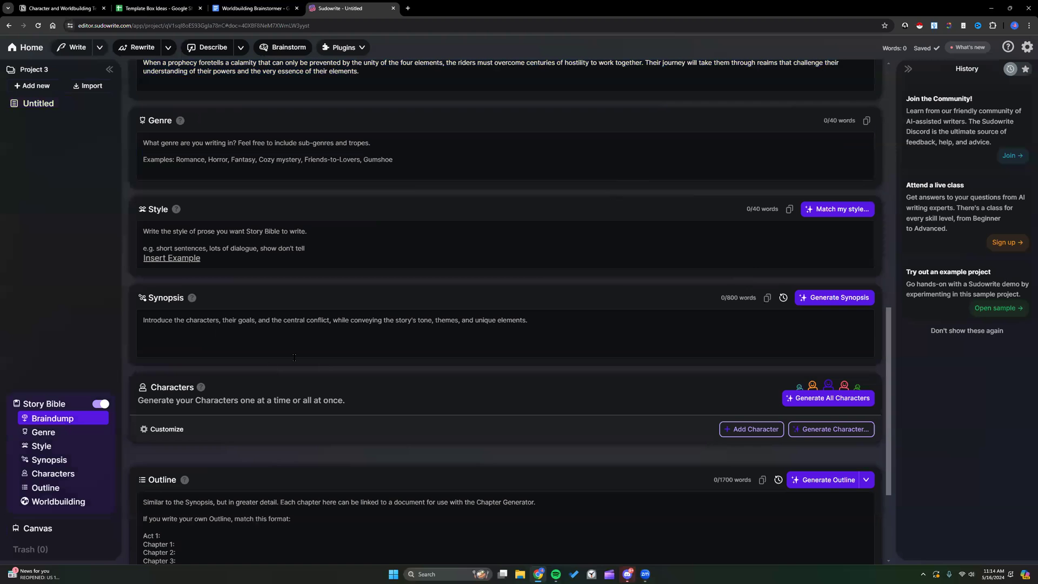
Step: Reopen the default character traits and read the full list, from Personality and dialogue style through Motivations to Best Friend
click(156, 430)
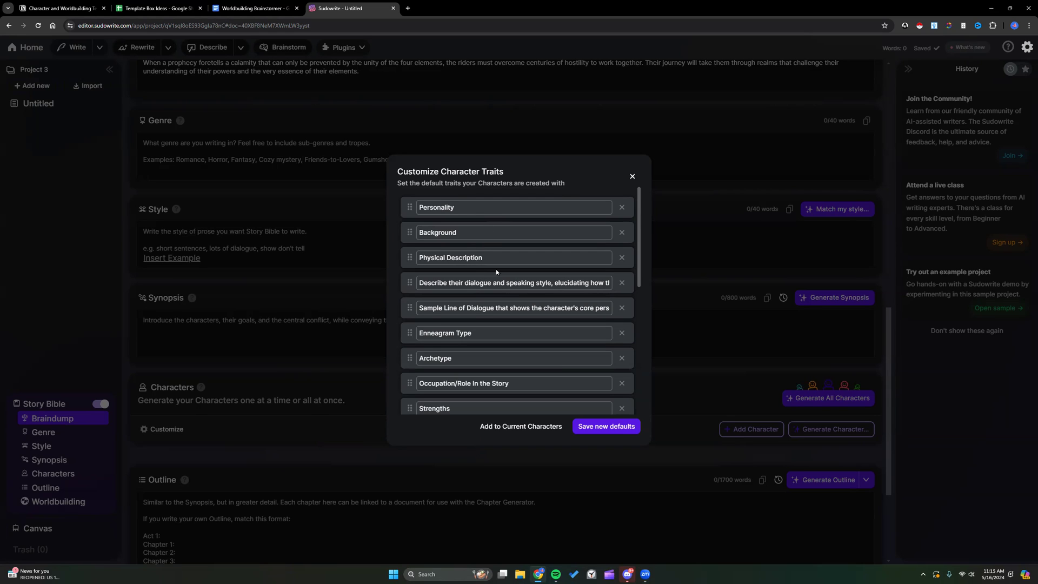
scroll(494, 297, down, 5)
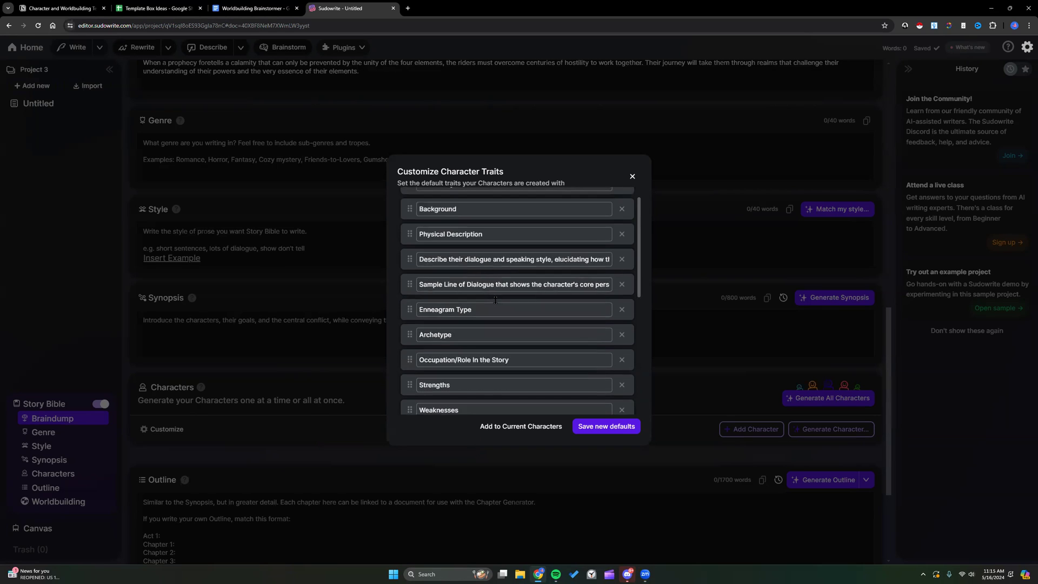
scroll(495, 300, down, 3)
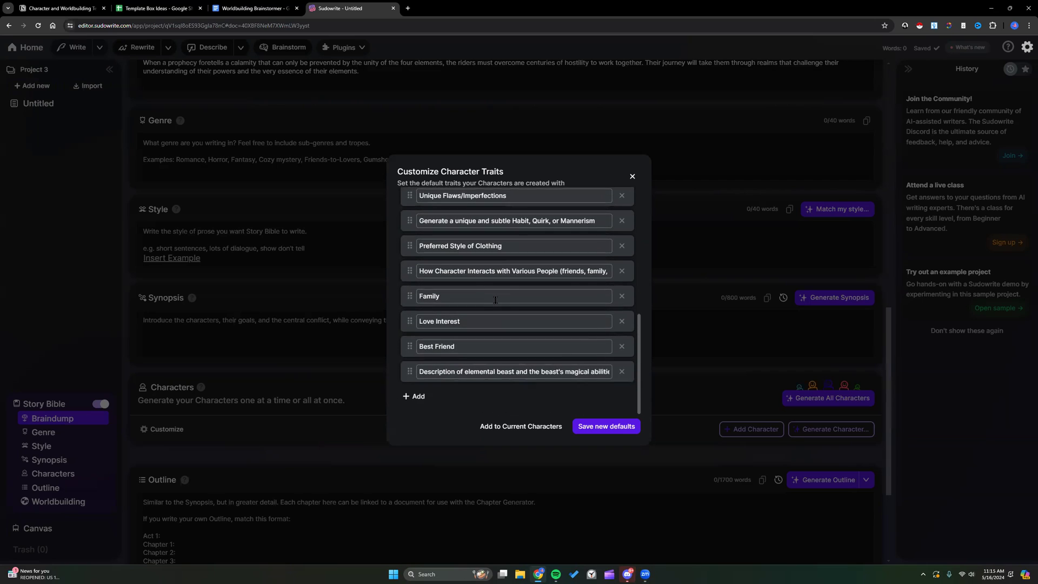
scroll(494, 280, up, 6)
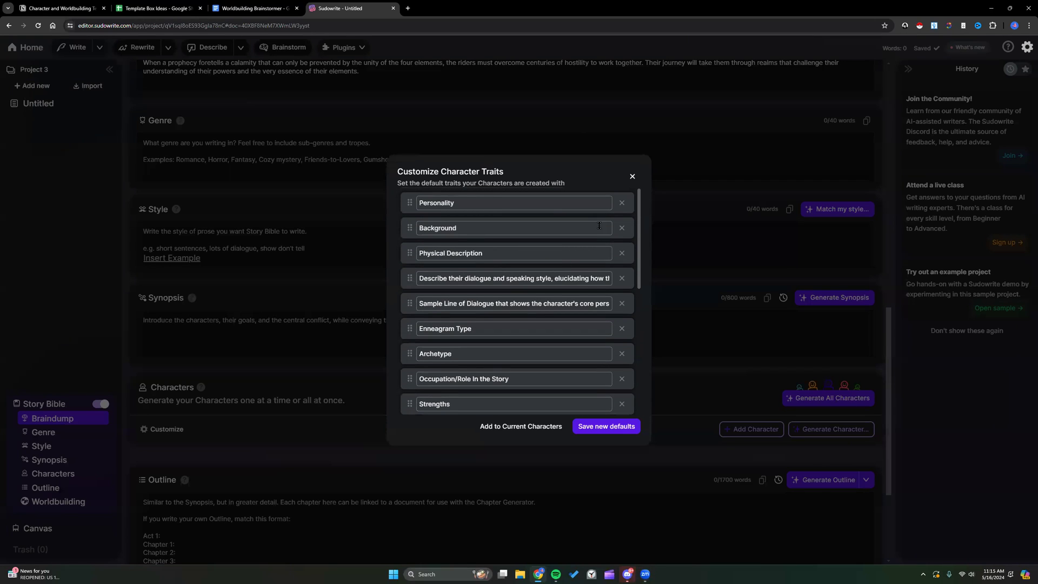
mouse_move(409, 278)
mouse_down()
mouse_move(409, 224)
mouse_move(407, 280)
mouse_up()
scroll(423, 396, down, 4)
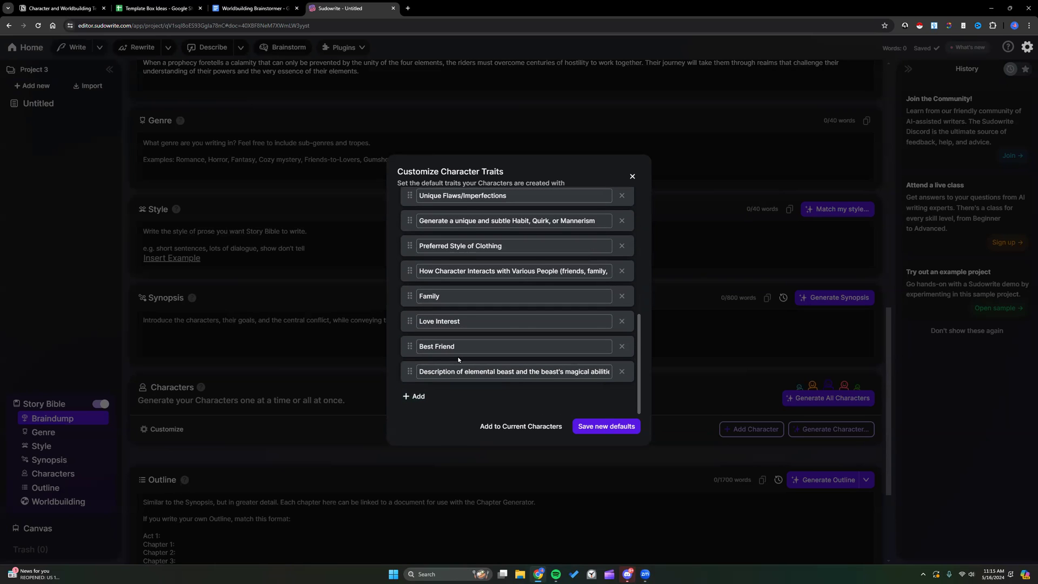
scroll(458, 359, up, 5)
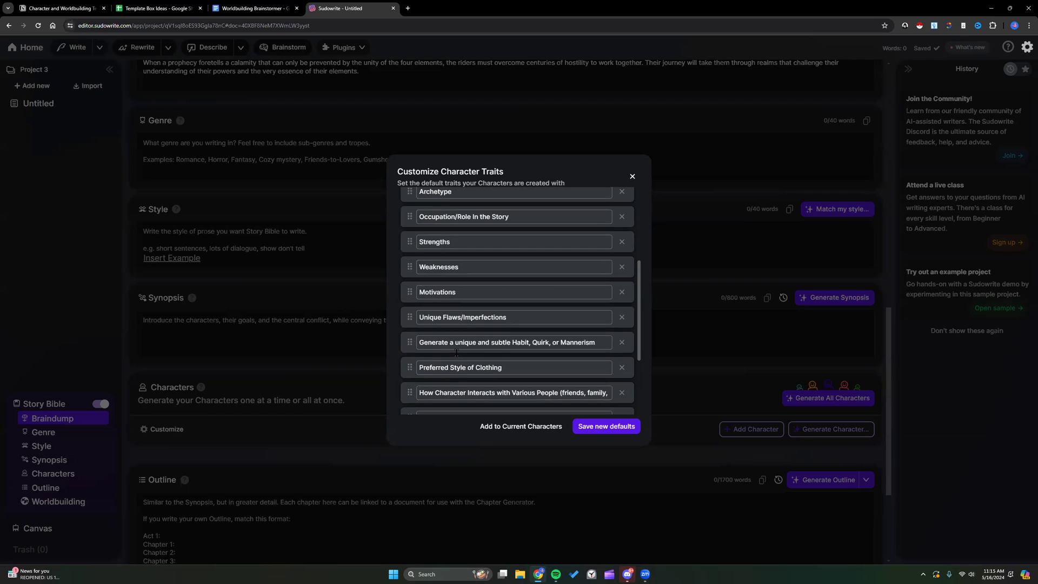
scroll(458, 355, up, 1)
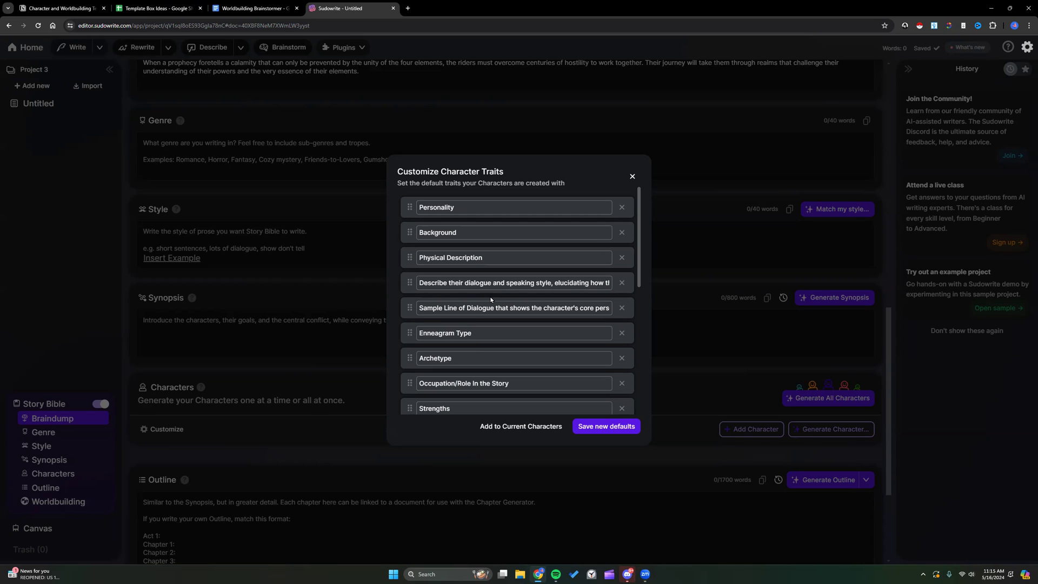
scroll(488, 296, down, 1)
scroll(475, 276, up, 1)
scroll(472, 269, down, 2)
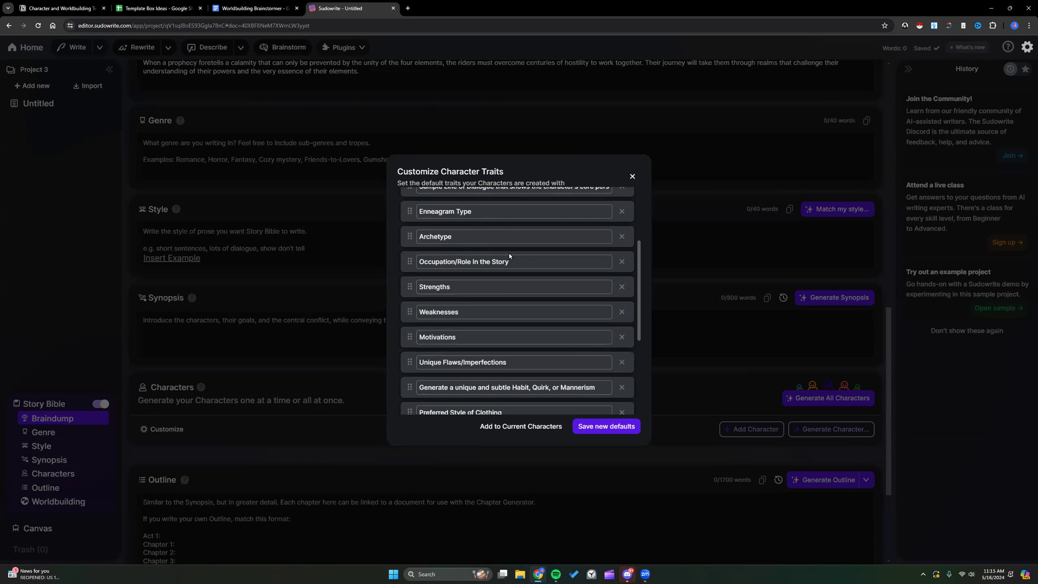
scroll(487, 267, down, 4)
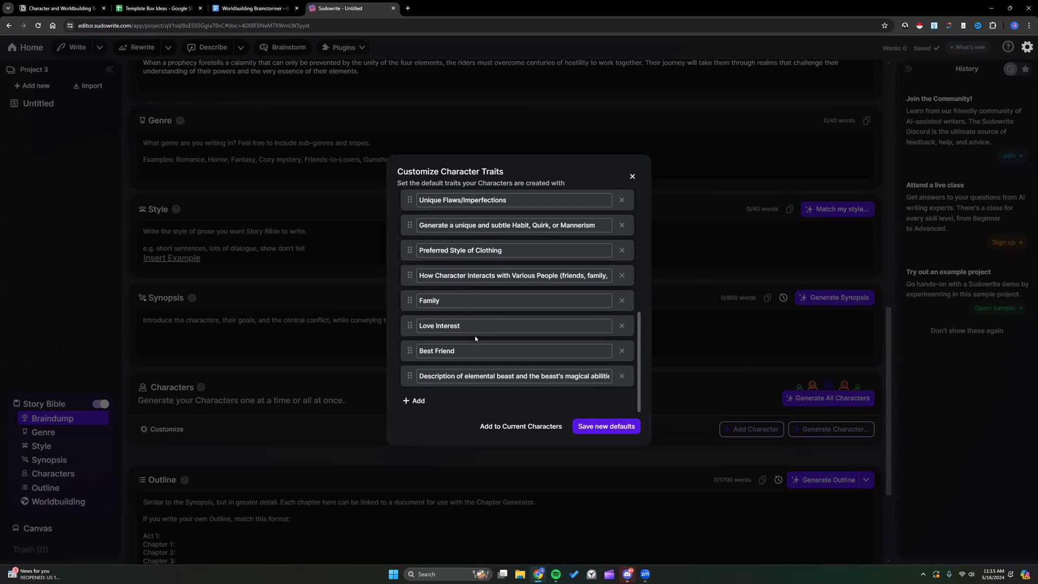
Step: Examine the custom trait describing the elemental beast and its magical abilities, and close the character trait customization
drag(419, 377, 605, 377)
click(507, 353)
click(791, 185)
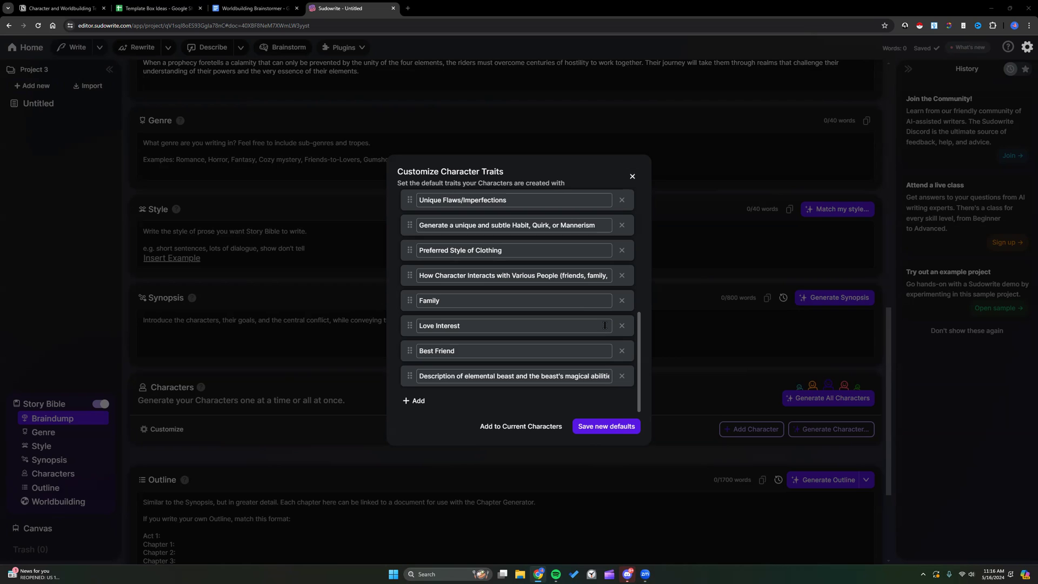
scroll(604, 326, up, 1)
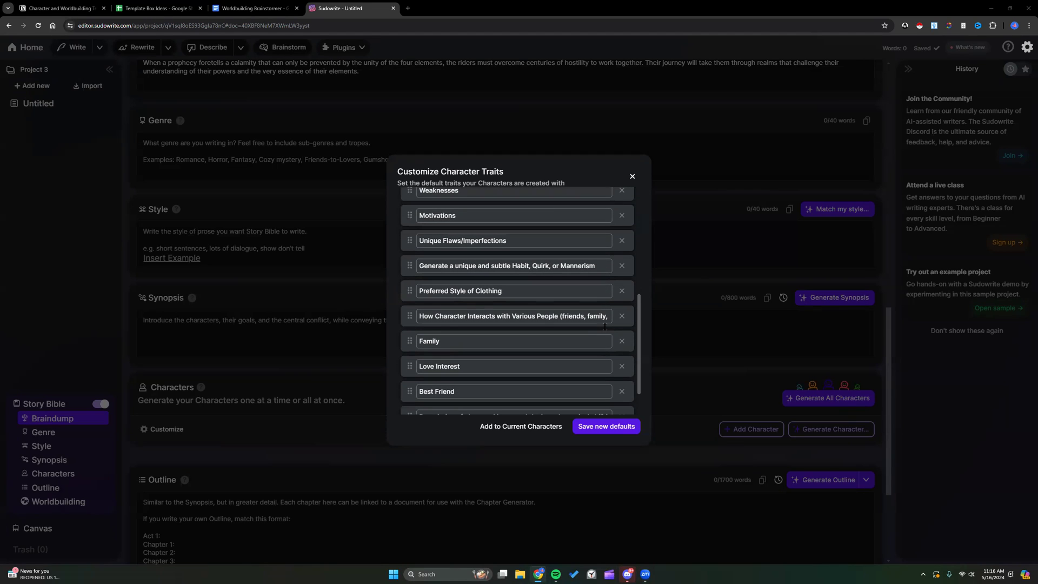
scroll(604, 327, down, 2)
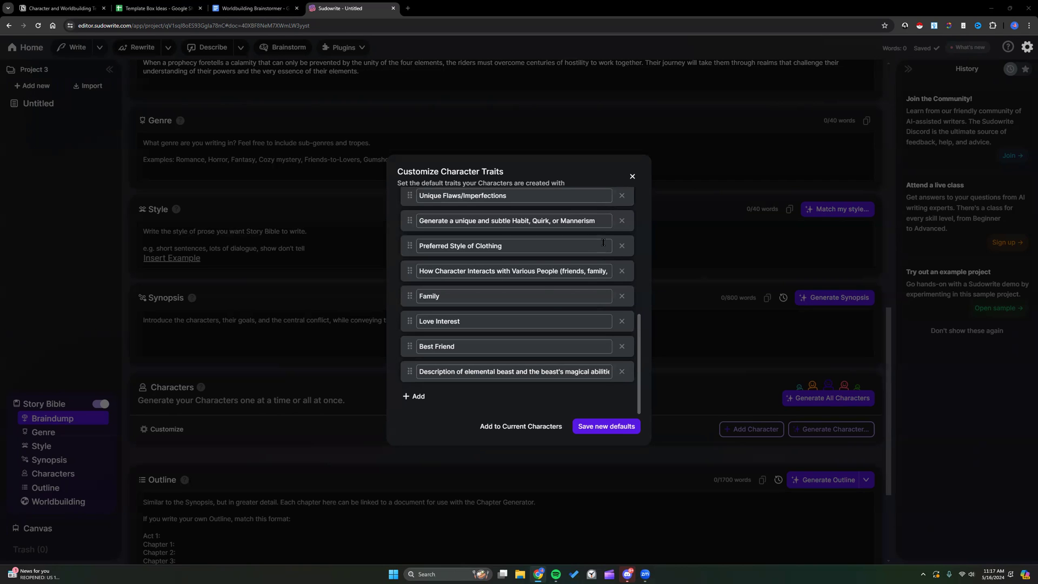
scroll(603, 243, up, 1)
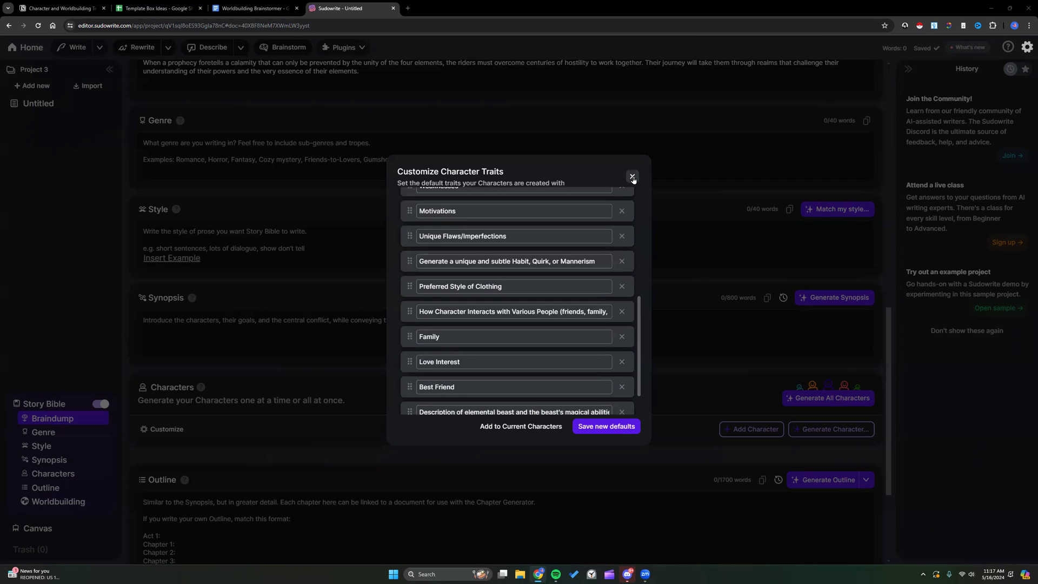
click(631, 176)
Step: Generate all characters from the Braindump premise and check the Story Bible sections while the generation runs
scroll(403, 377, down, 2)
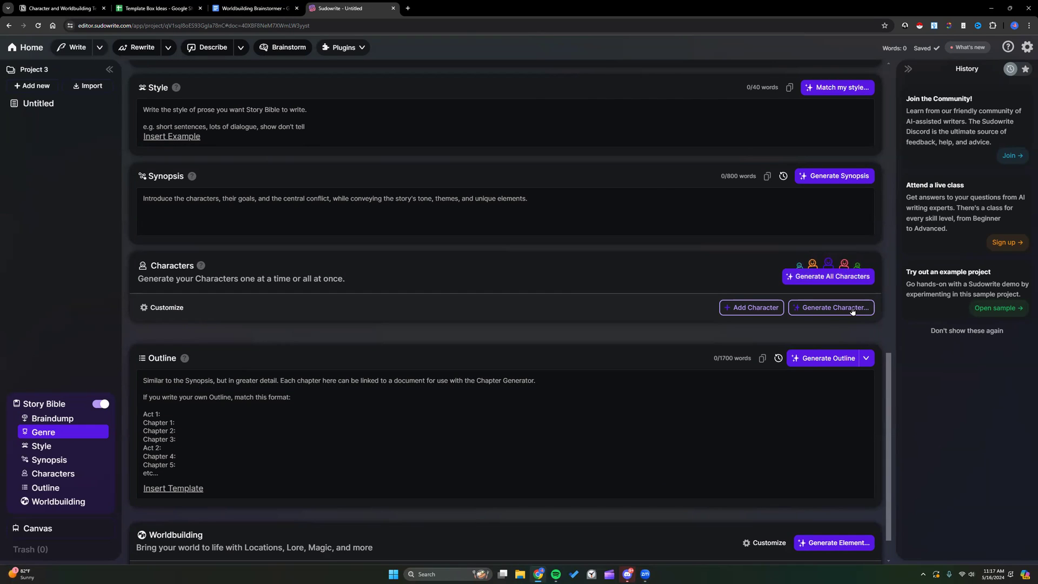
click(842, 277)
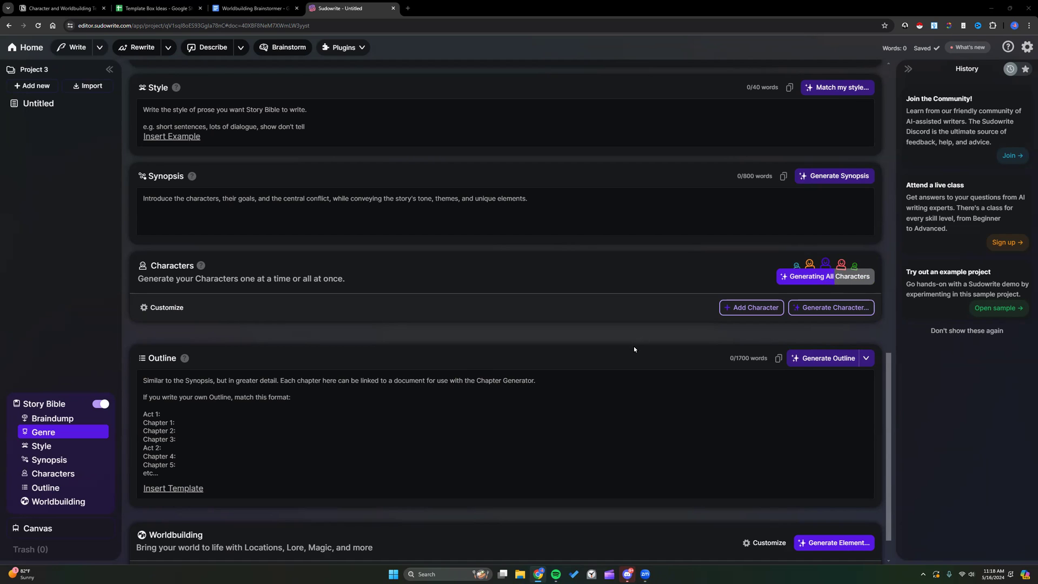
scroll(622, 346, down, 1)
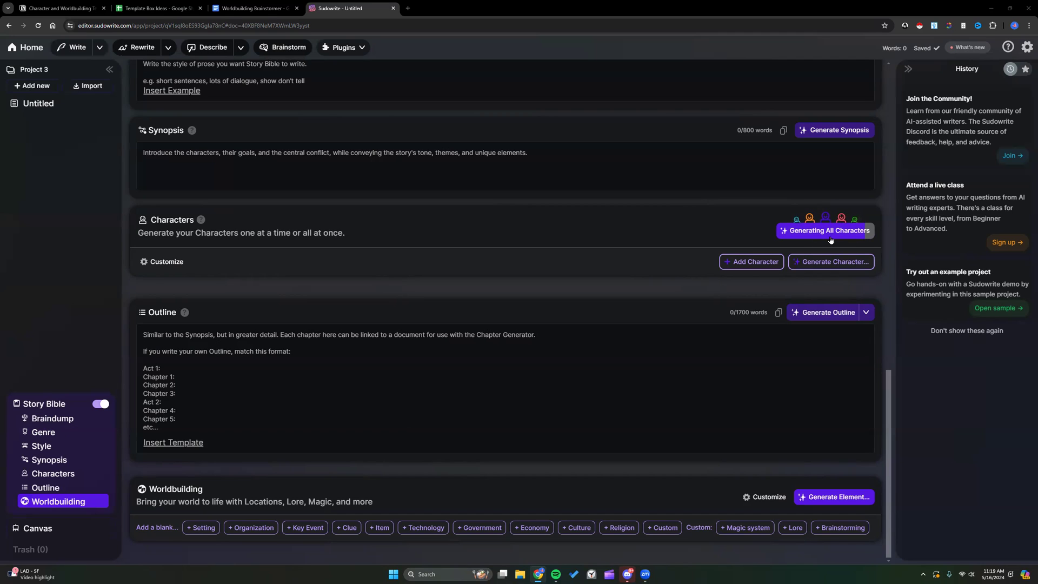
scroll(725, 262, up, 1)
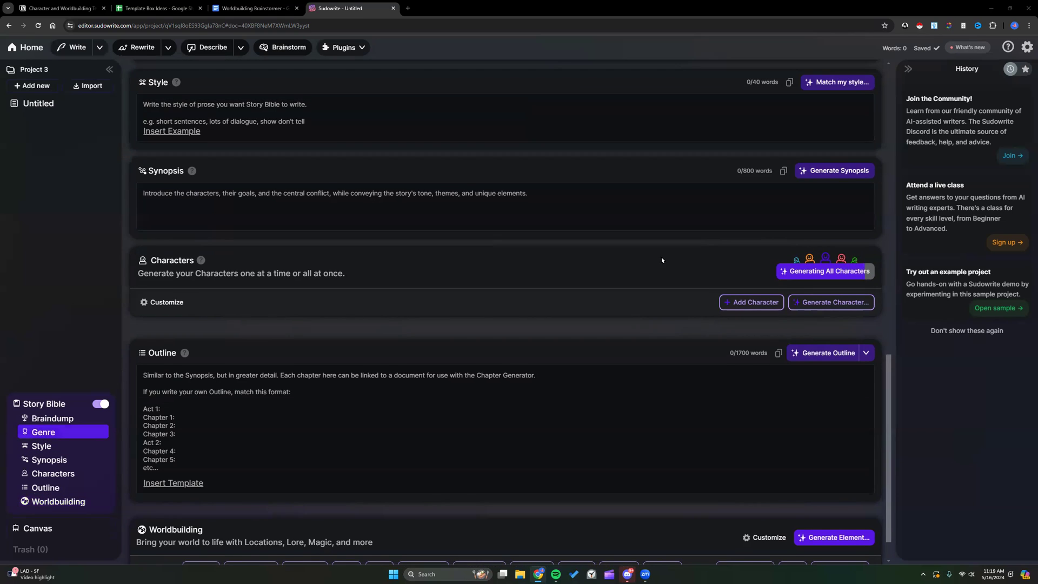
scroll(660, 257, up, 2)
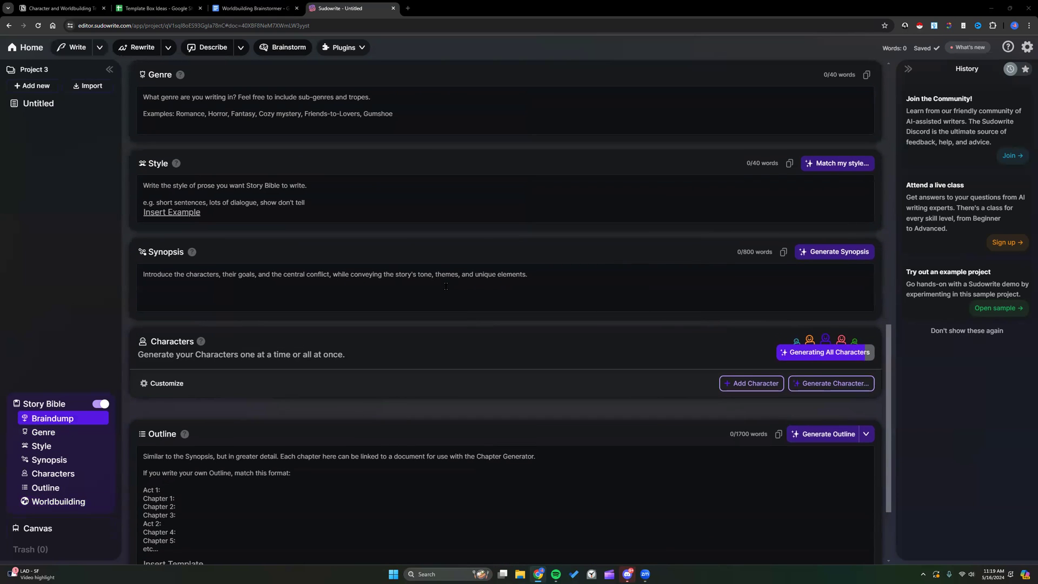
scroll(446, 286, up, 1)
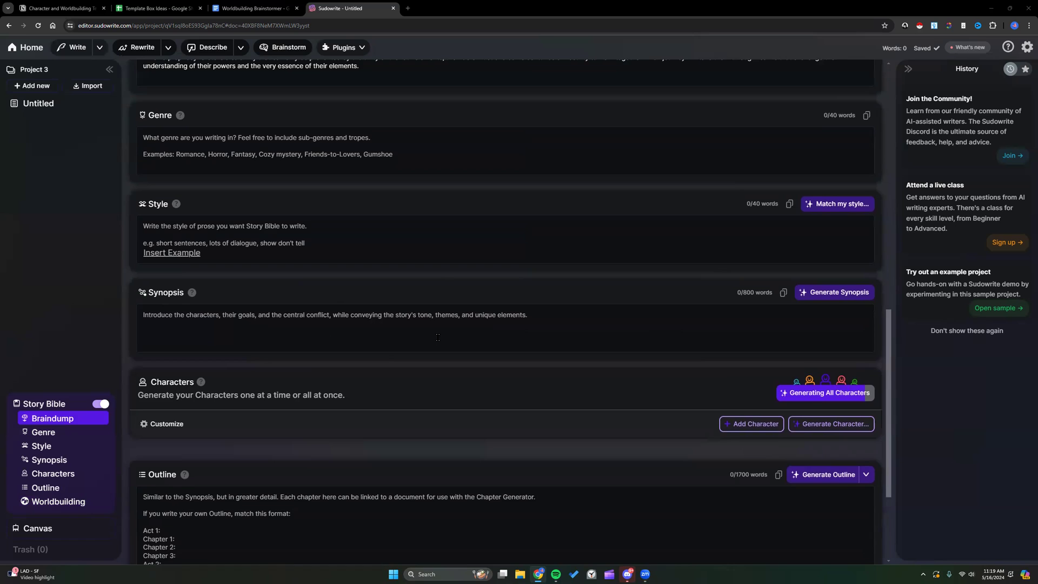
scroll(438, 337, up, 3)
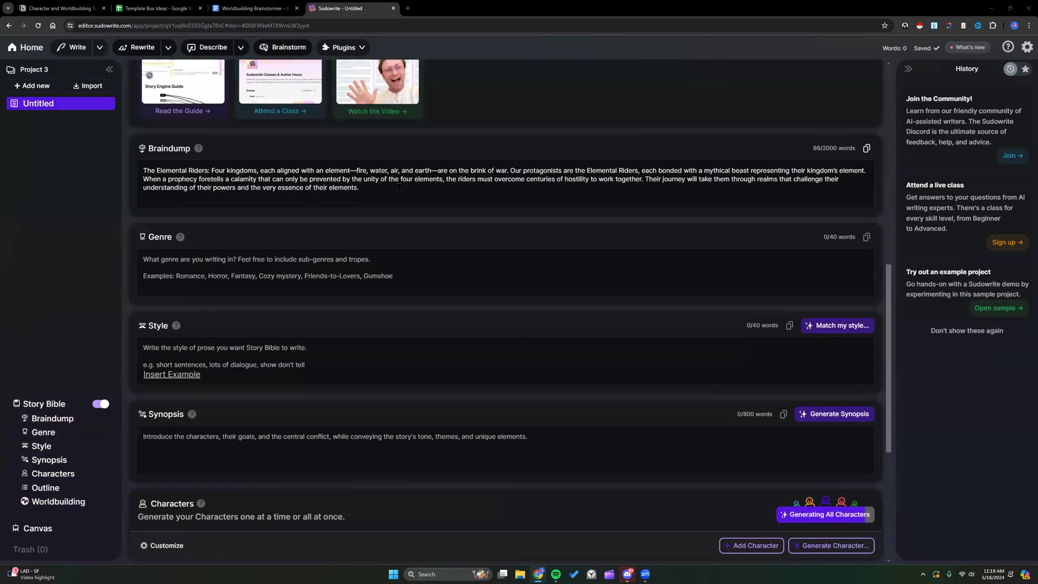
scroll(398, 186, down, 5)
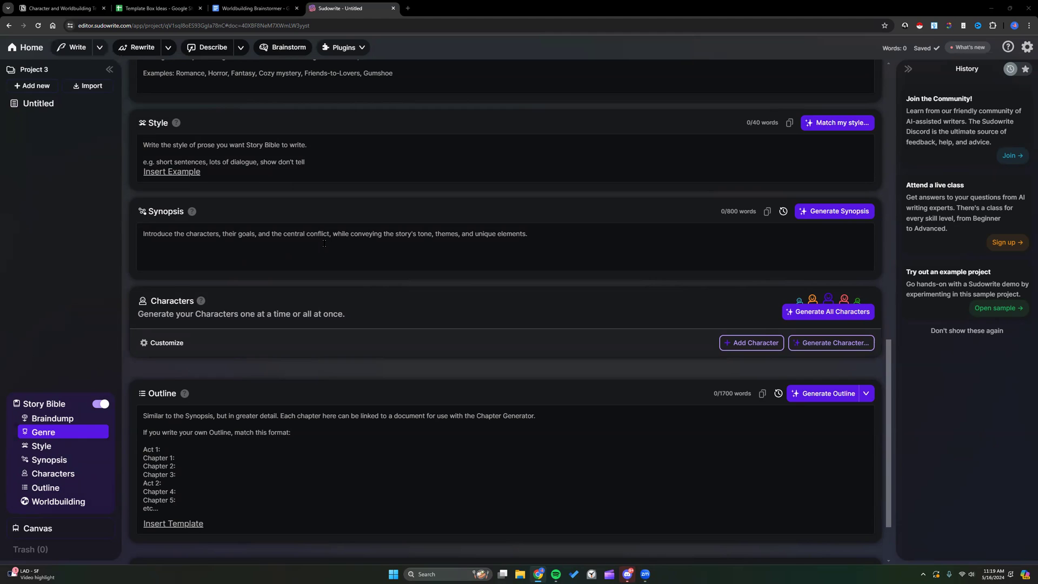
scroll(690, 294, down, 2)
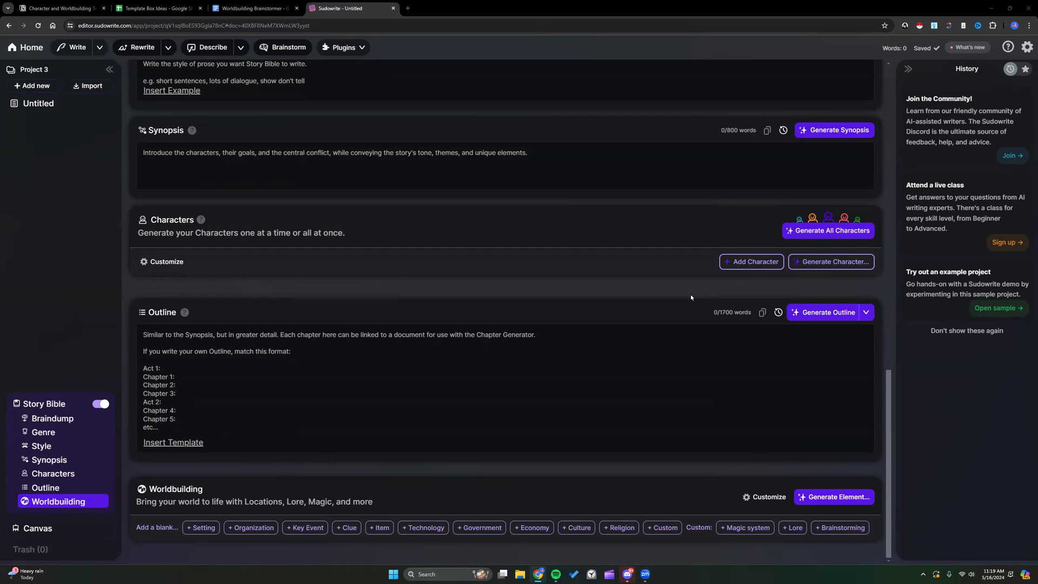
scroll(690, 294, up, 2)
scroll(689, 294, down, 2)
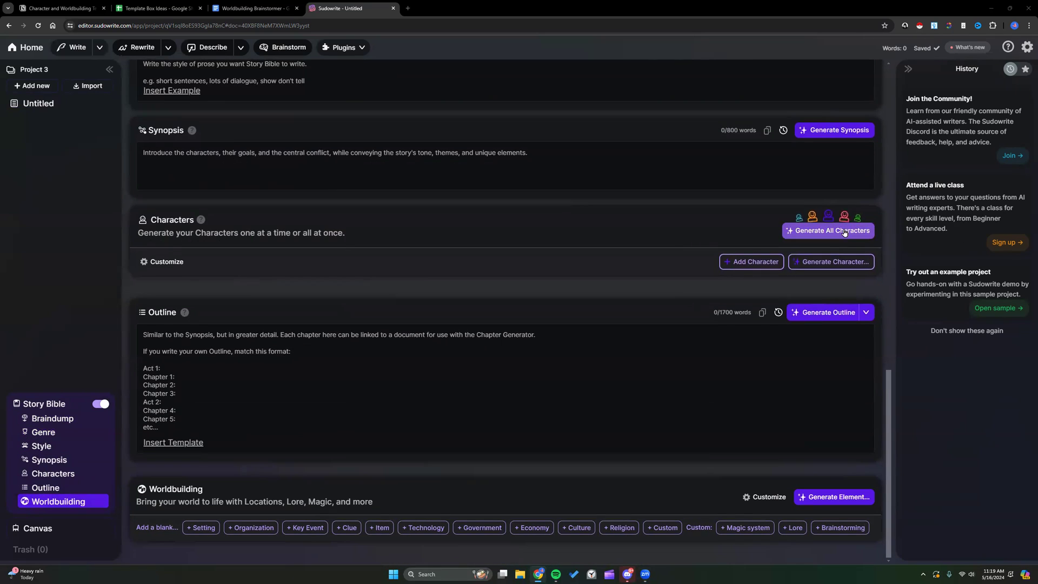
Step: Run the generation of all characters again and reload the project page
click(825, 237)
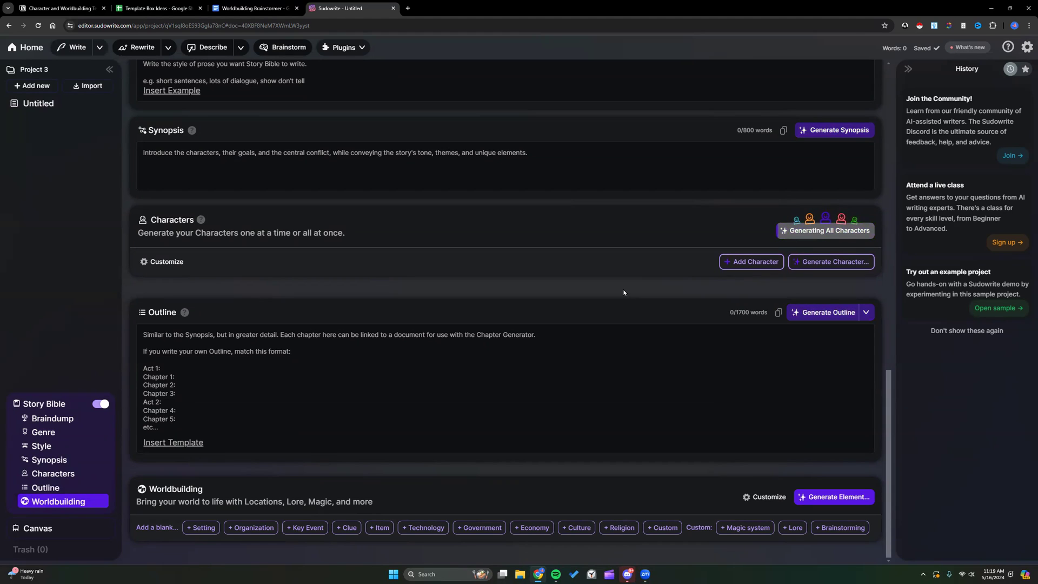
click(38, 25)
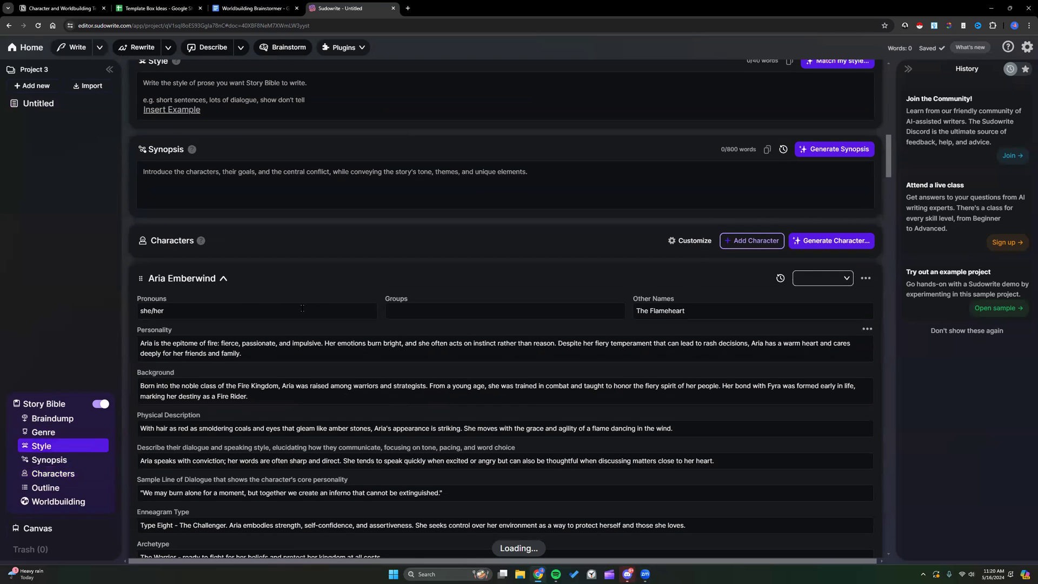
Step: Read through the generated character cards and their traits, from Aria Emberwind to Aurelia Solara
scroll(303, 307, down, 3)
scroll(303, 307, down, 5)
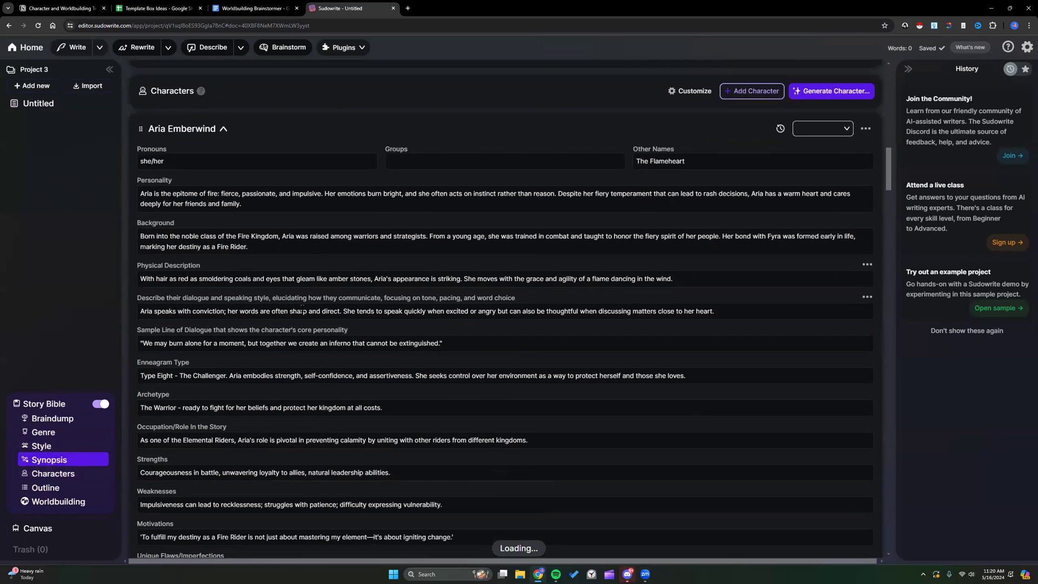
scroll(303, 312, down, 3)
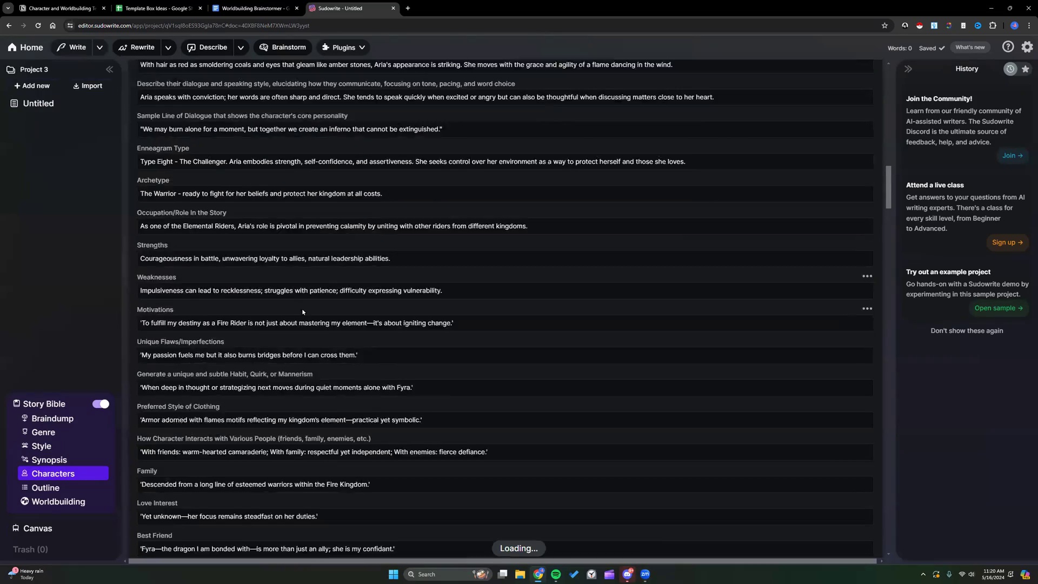
scroll(303, 307, down, 14)
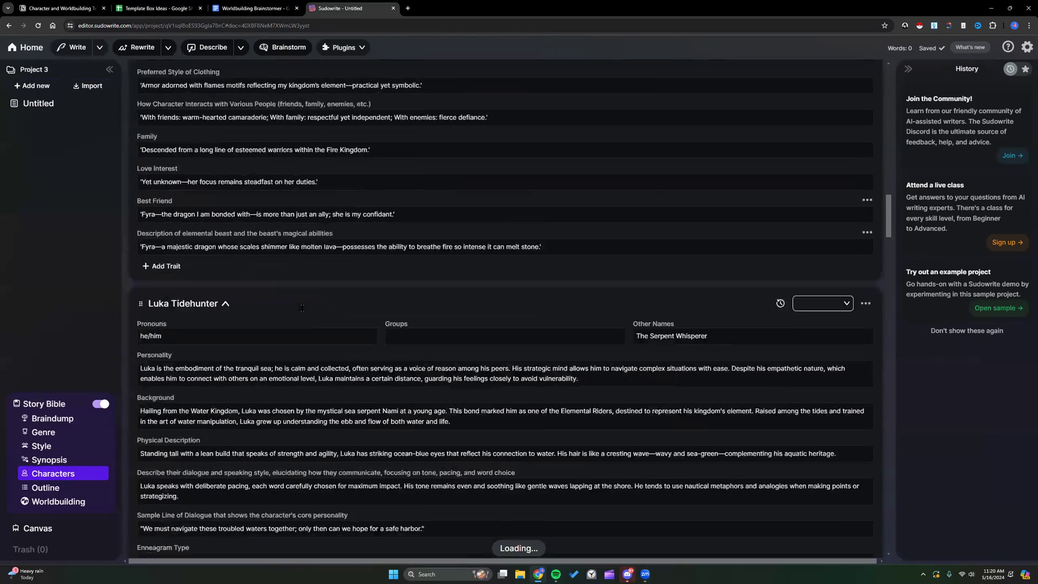
scroll(303, 307, down, 20)
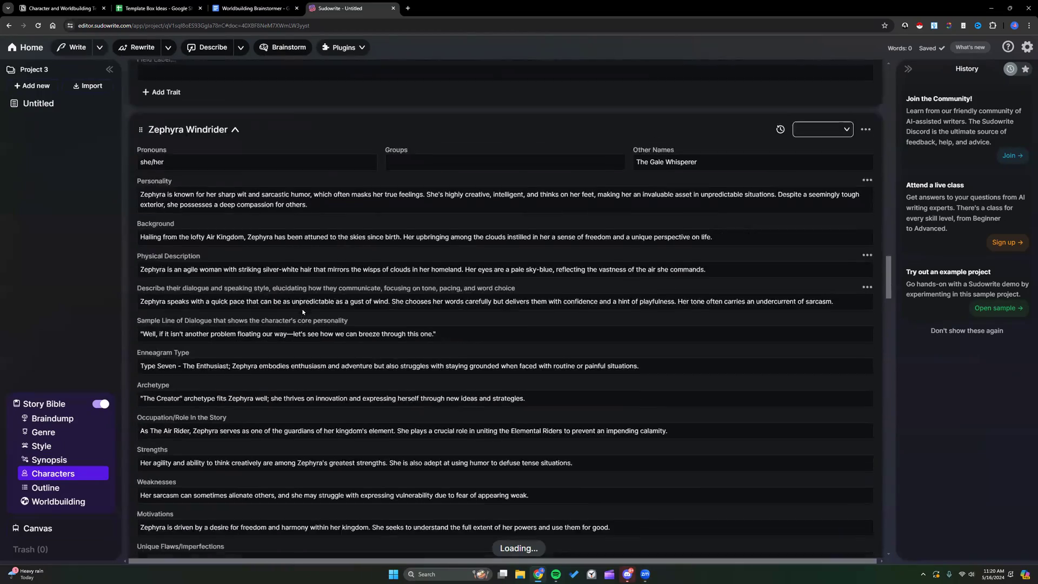
scroll(303, 307, down, 20)
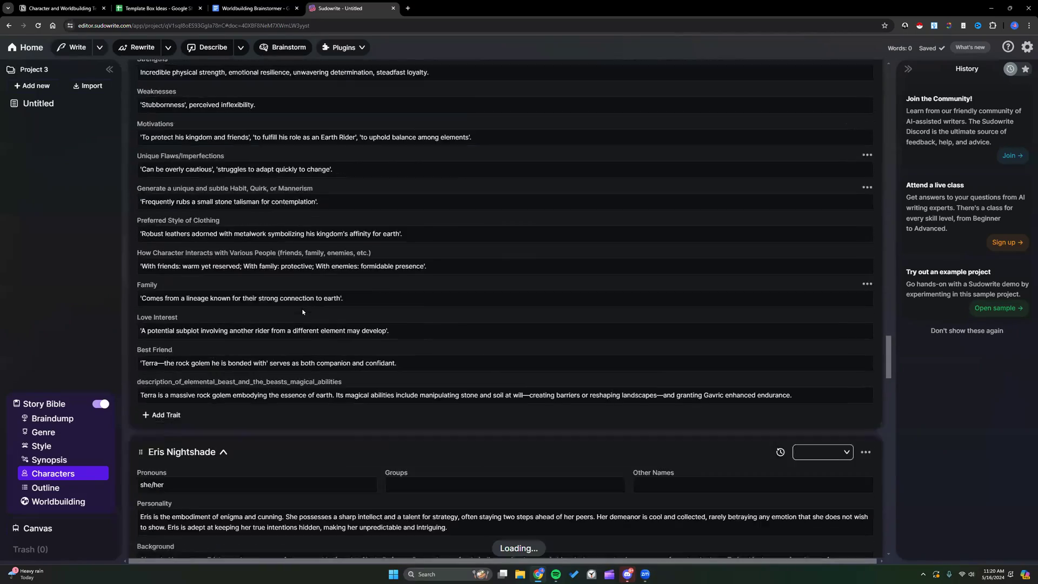
scroll(303, 307, down, 20)
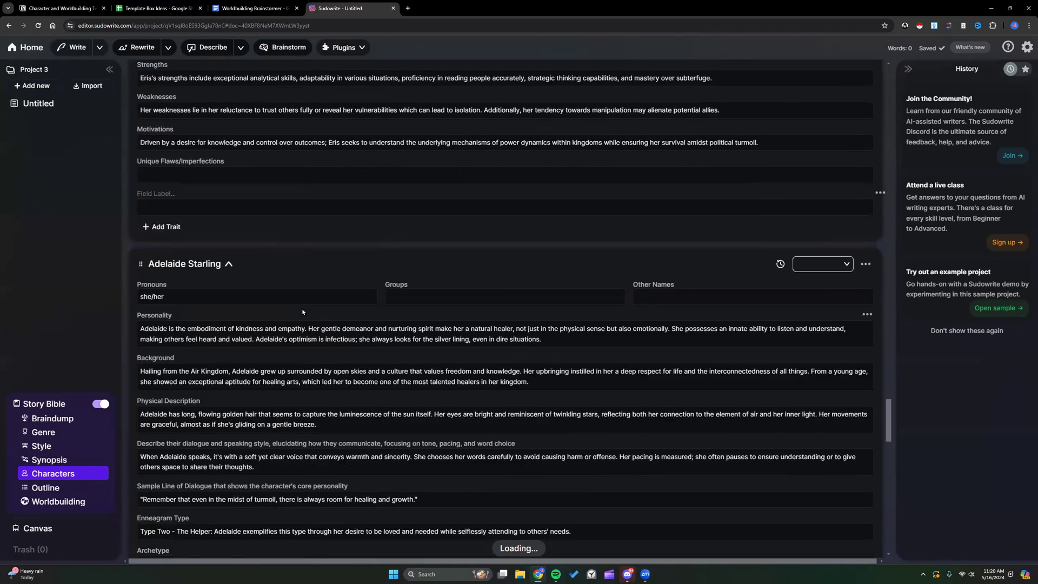
scroll(302, 312, down, 20)
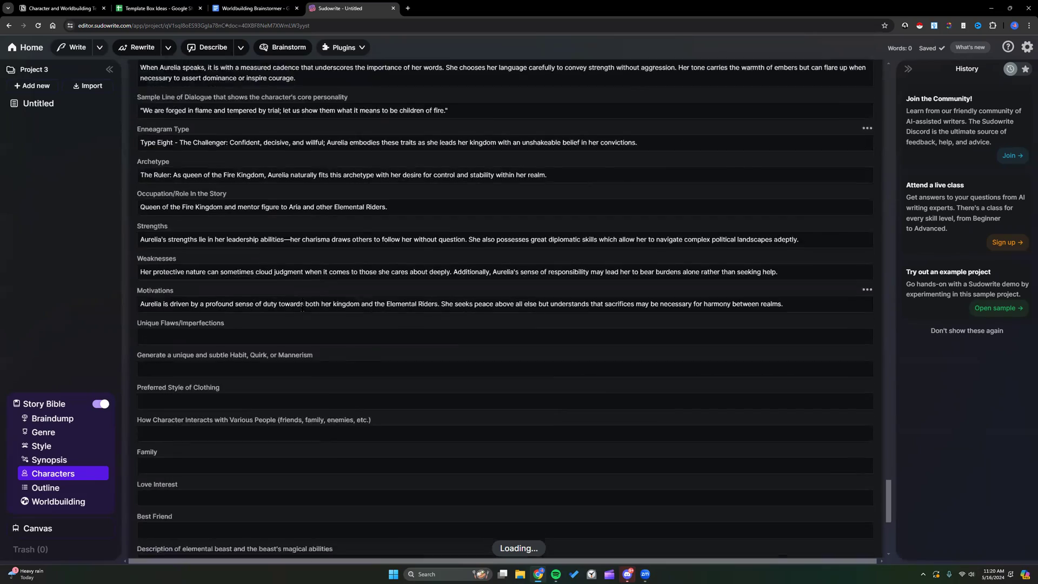
Step: Compare which traits are filled in on the Aurelia Solara, Adelaide Starling and Eris Nightshade cards, especially from Unique Flaws/Imperfections onward
scroll(302, 311, up, 20)
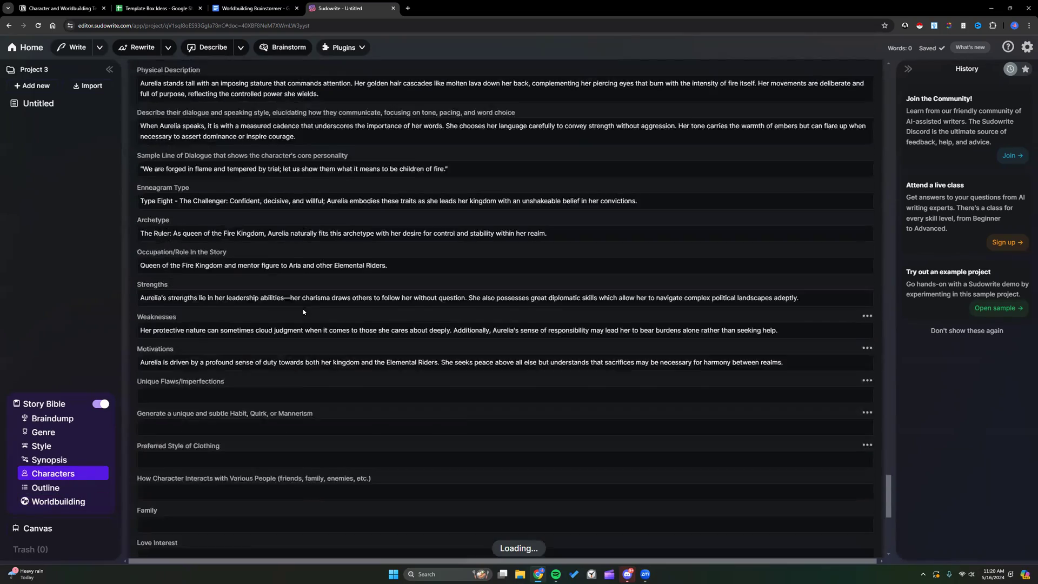
scroll(304, 312, up, 2)
scroll(281, 352, down, 1)
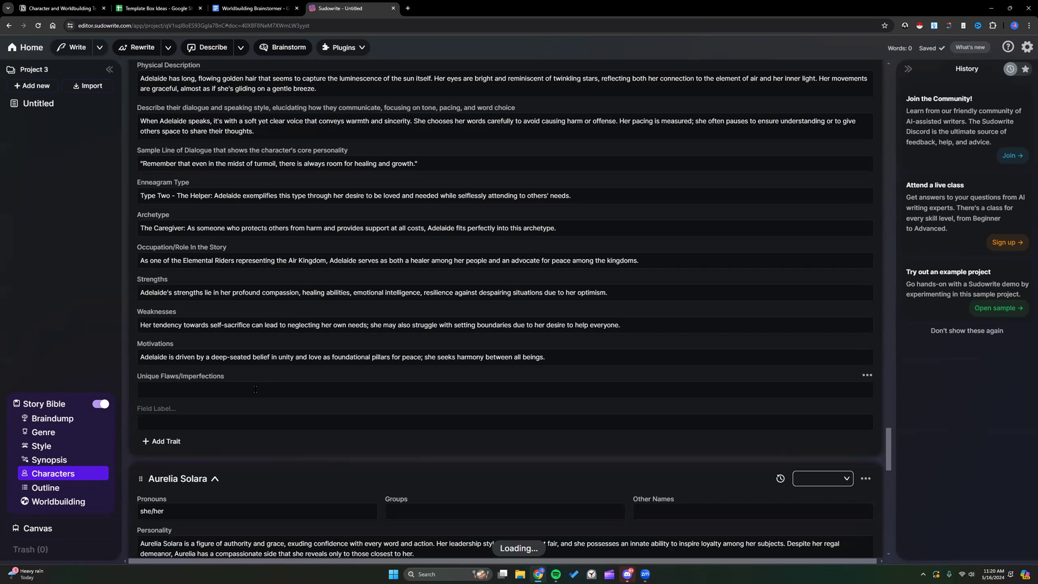
scroll(255, 389, down, 3)
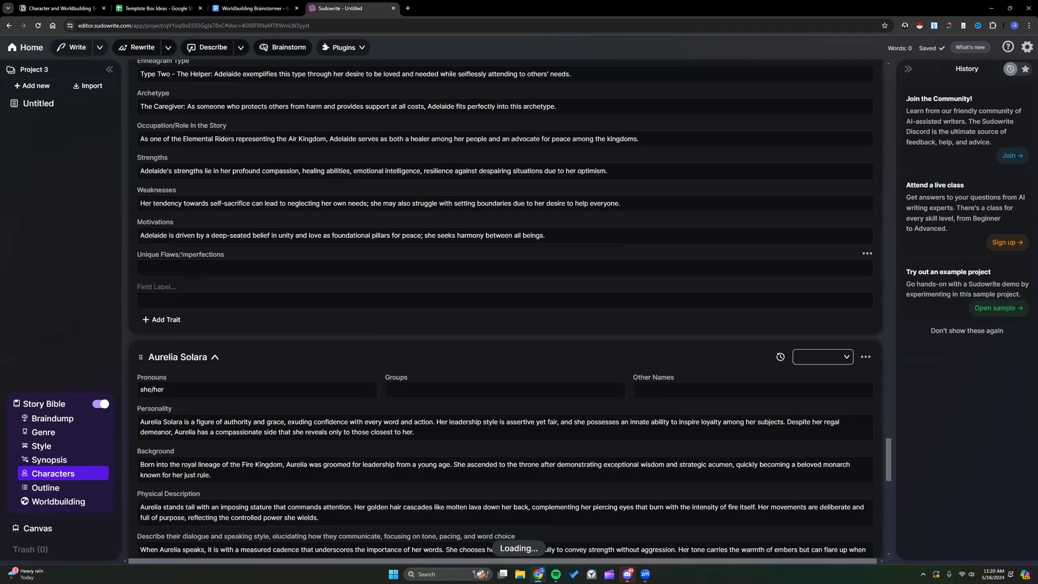
scroll(638, 378, up, 5)
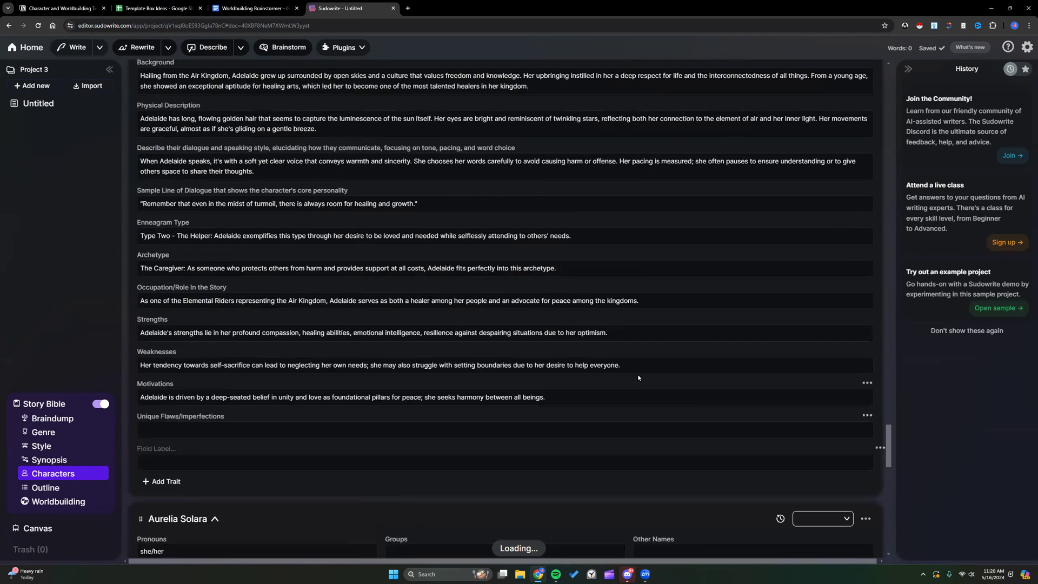
scroll(638, 378, up, 7)
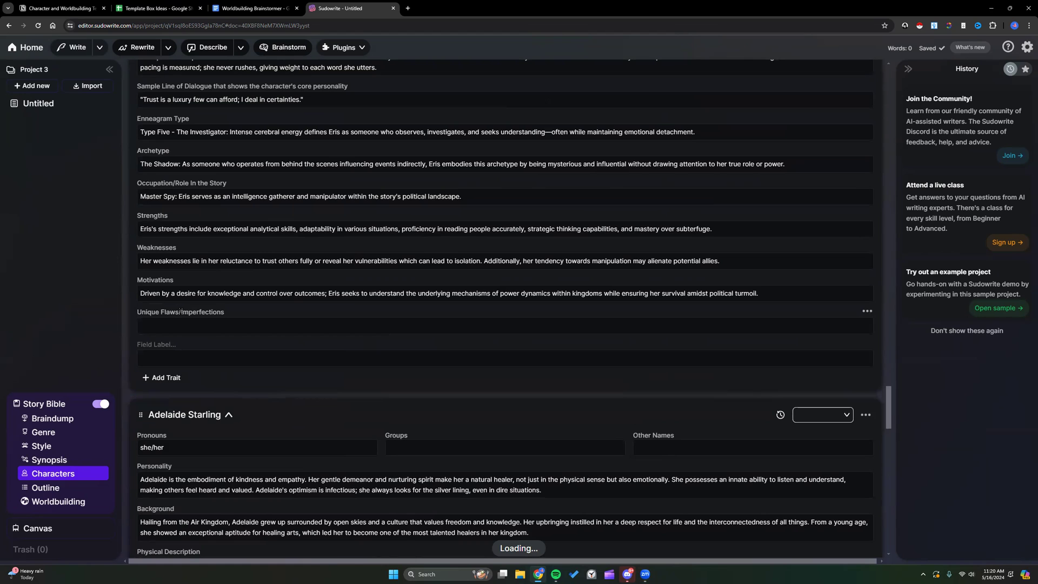
scroll(778, 378, up, 3)
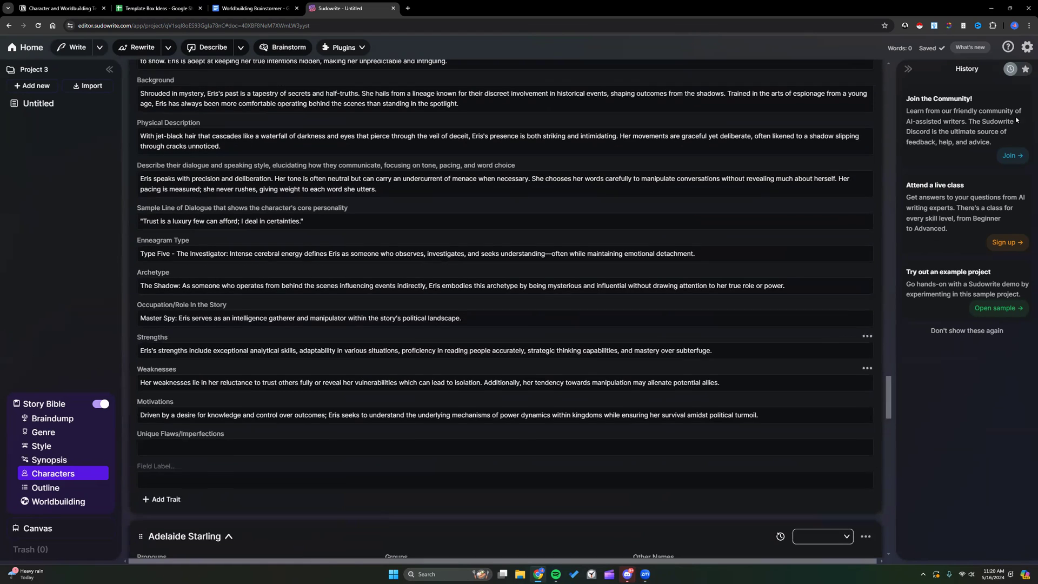
Step: Check the recent credit activity for generating all characters in the account settings, and close the settings
click(1027, 47)
click(878, 173)
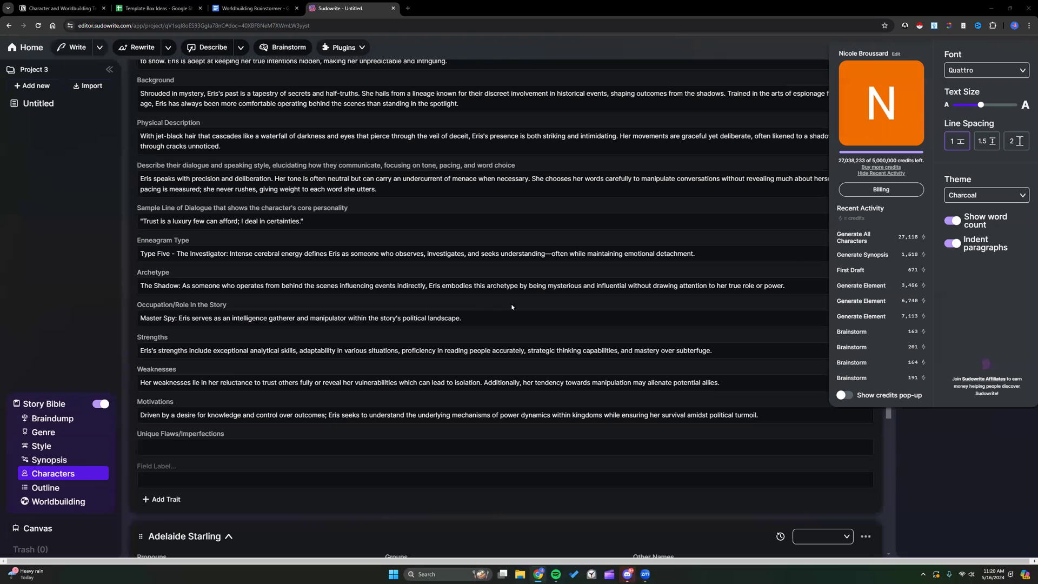
click(232, 433)
Step: Review Eris Nightshade's traits from Personality to Unique Flaws/Imperfections and compare them with the end of Gavric Earthshaker's card
scroll(235, 432, up, 3)
scroll(235, 433, up, 2)
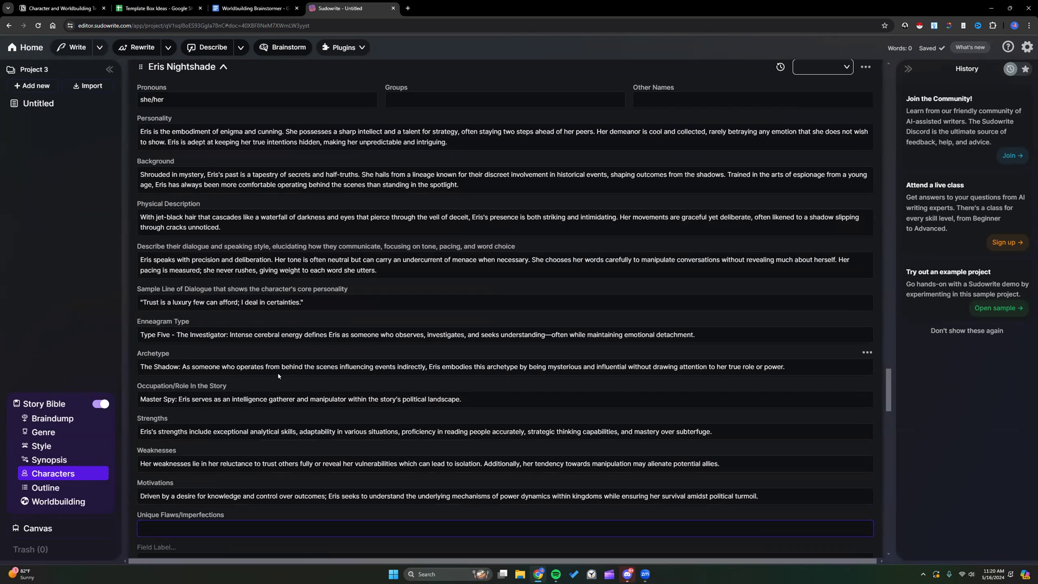
scroll(279, 376, down, 1)
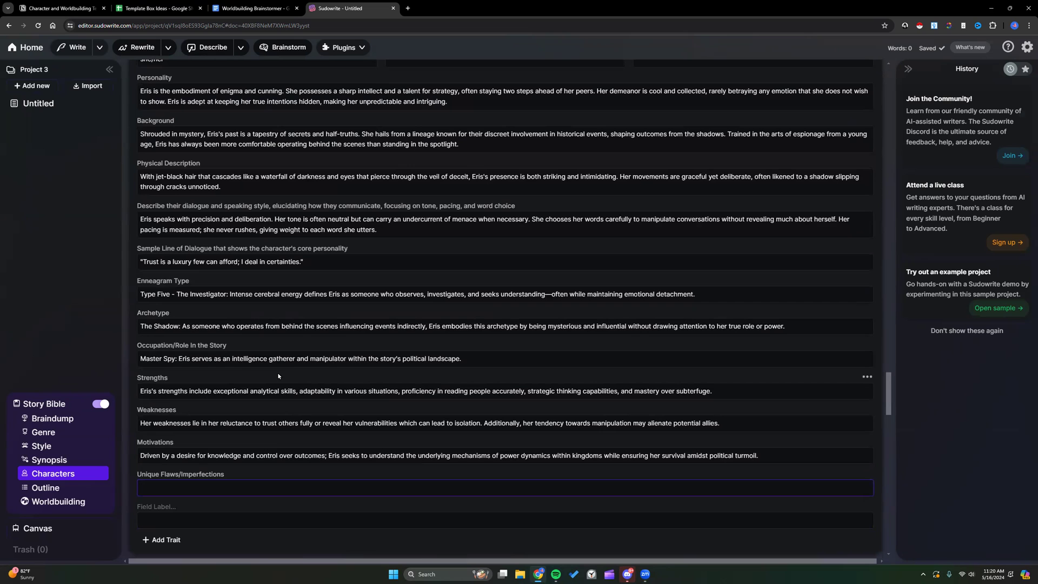
scroll(278, 375, up, 1)
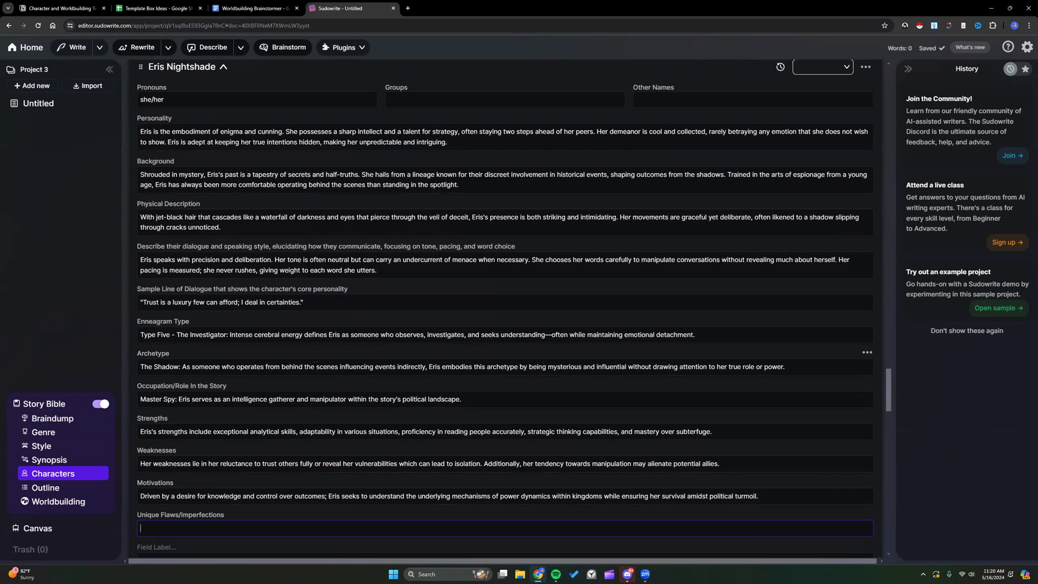
scroll(657, 202, up, 1)
scroll(698, 231, up, 4)
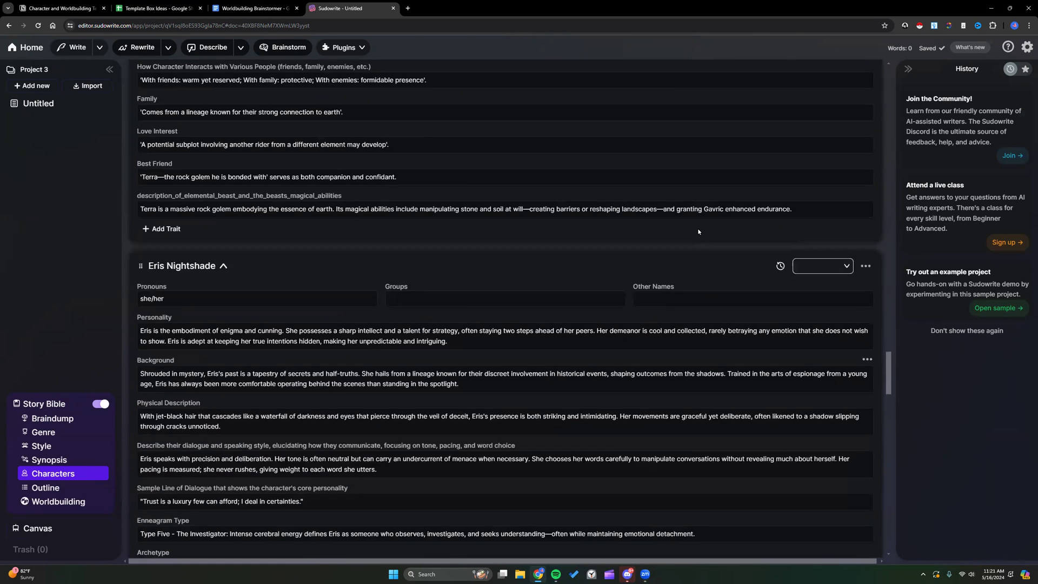
Step: Collapse the Eris Nightshade, Adelaide Starling and Aurelia Solara character cards
scroll(698, 231, up, 4)
click(224, 431)
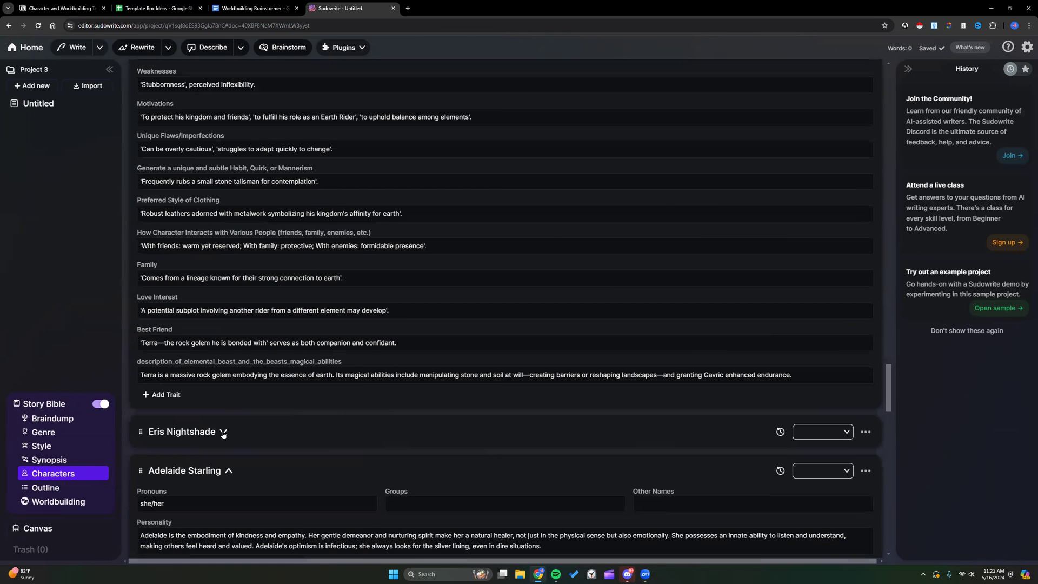
click(227, 471)
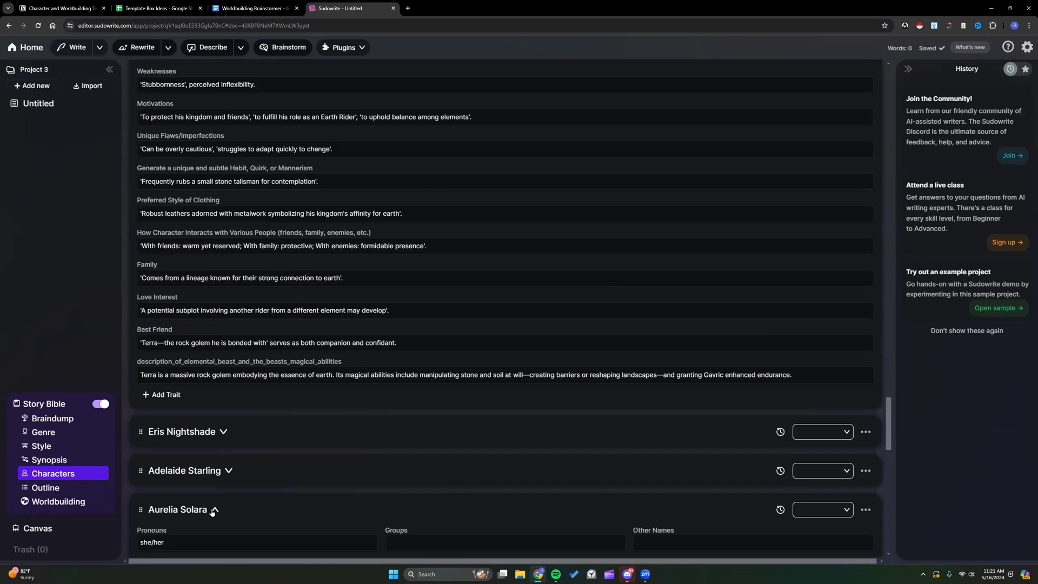
click(214, 510)
Step: Collapse the Gavric Earthshaker, Zephyra Windrider and Luka Tidehunter character cards
scroll(227, 412, up, 12)
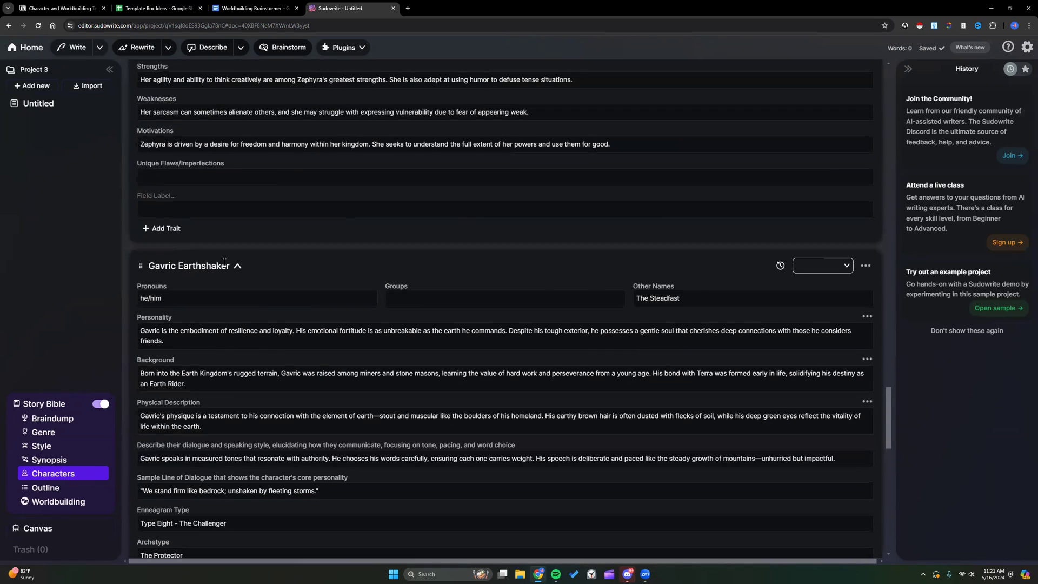
click(237, 265)
scroll(238, 267, up, 9)
scroll(238, 267, up, 1)
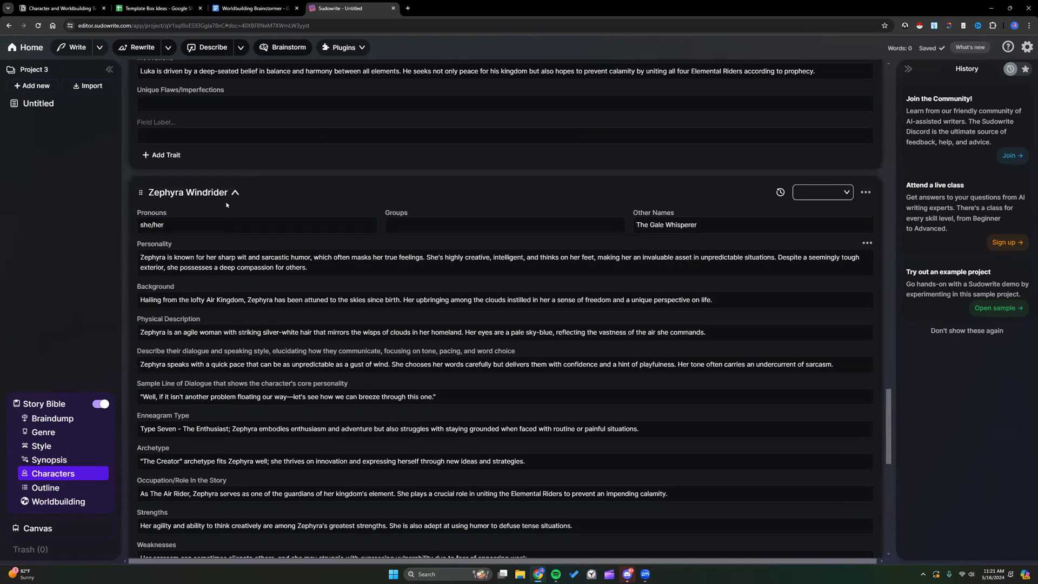
click(234, 193)
scroll(232, 222, up, 5)
scroll(232, 222, up, 2)
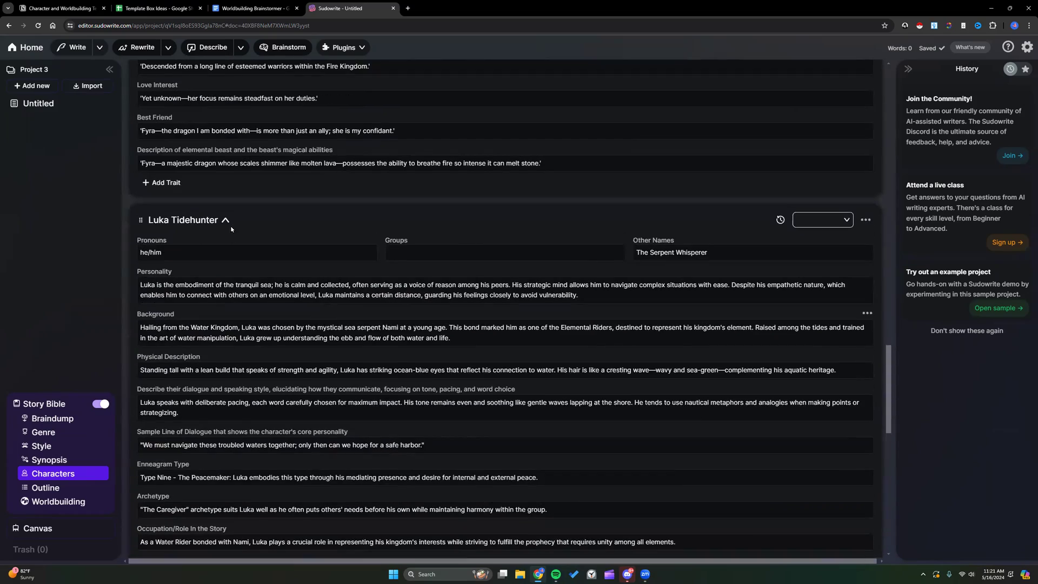
click(226, 220)
Step: Create a custom role named Villain and assign it to Aria Emberwind
scroll(227, 238, up, 6)
scroll(228, 238, up, 7)
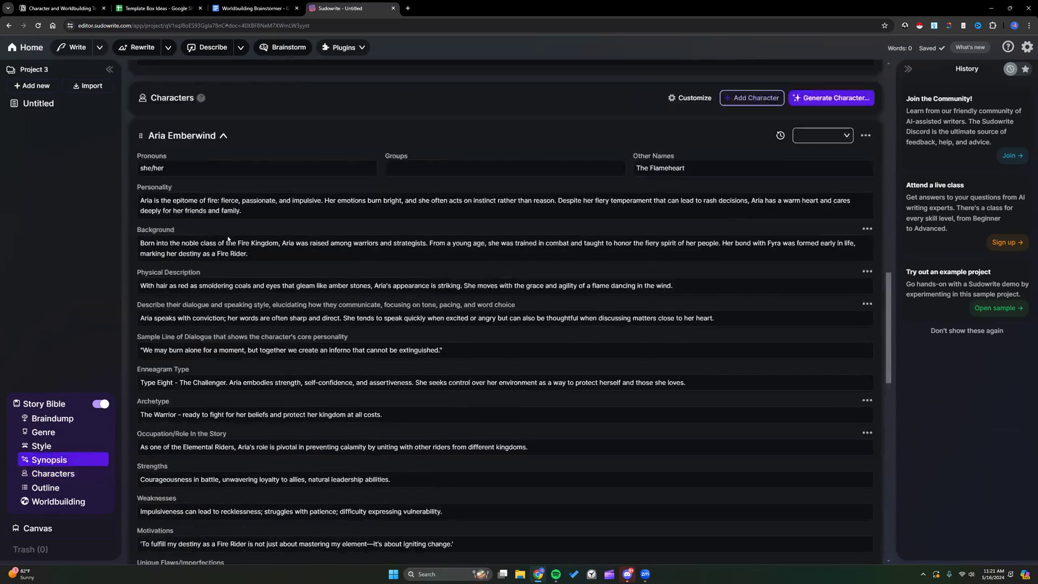
scroll(227, 274, down, 3)
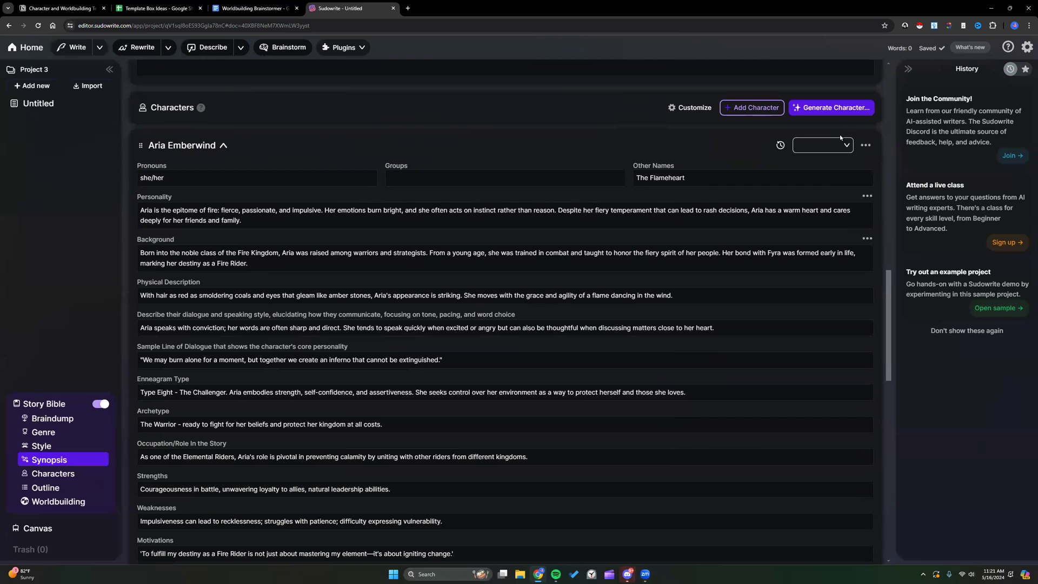
click(838, 145)
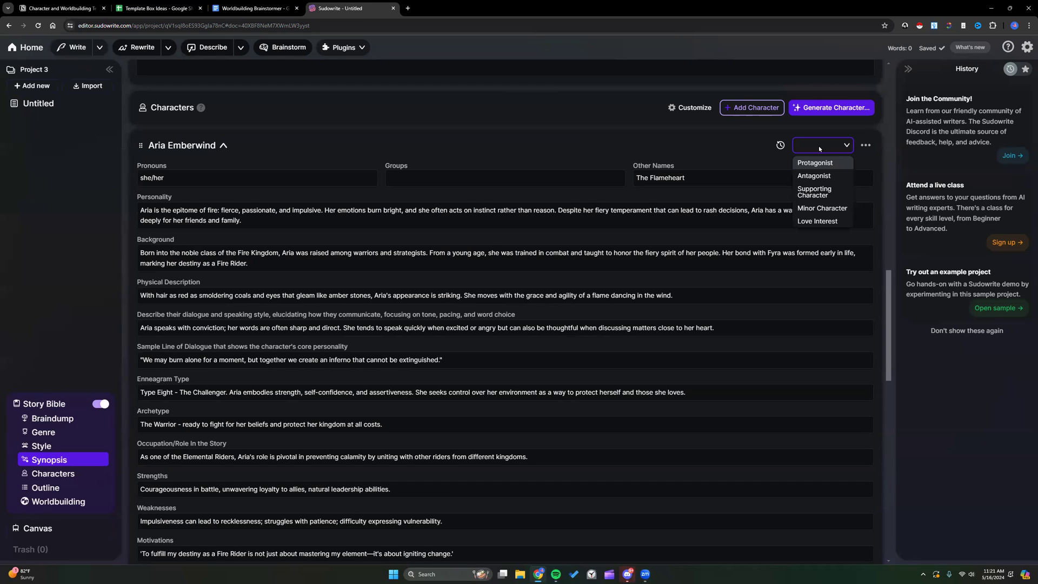
text(Villain)
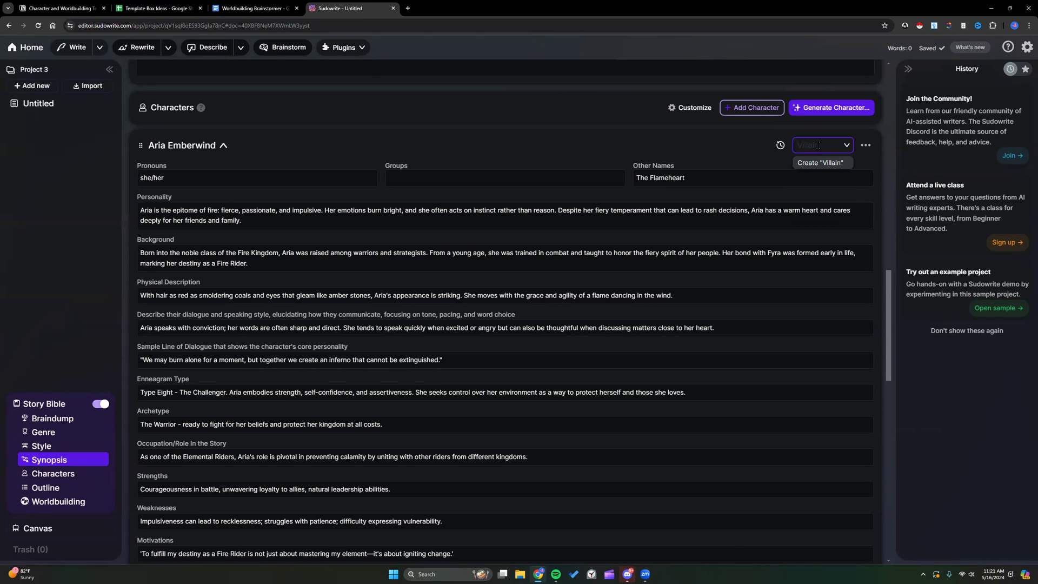
click(827, 164)
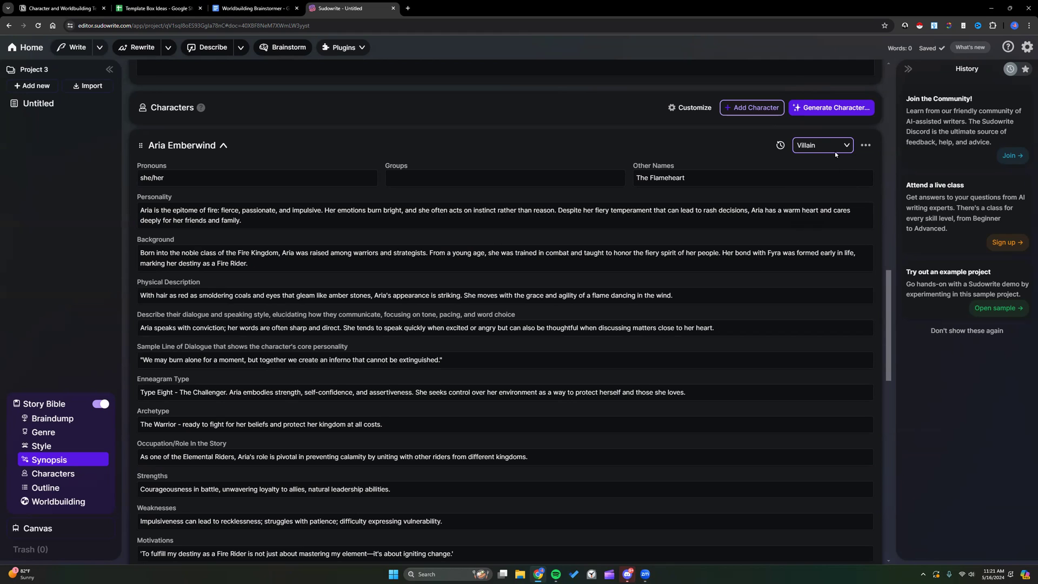
Step: Reopen Aria Emberwind's role options, check the available roles, and try to edit the Villain entry
click(841, 144)
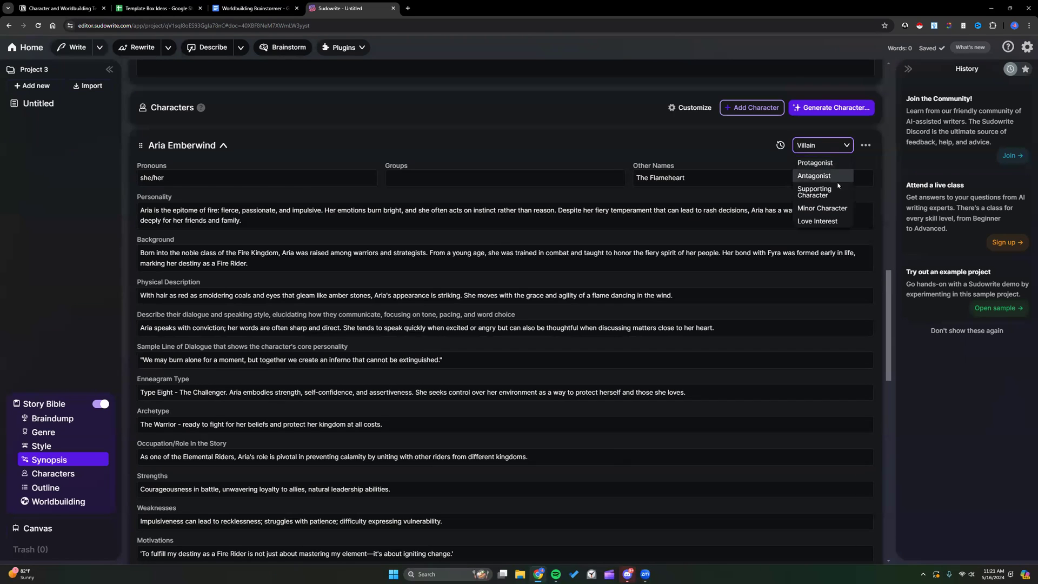
click(824, 145)
click(825, 145)
click(845, 146)
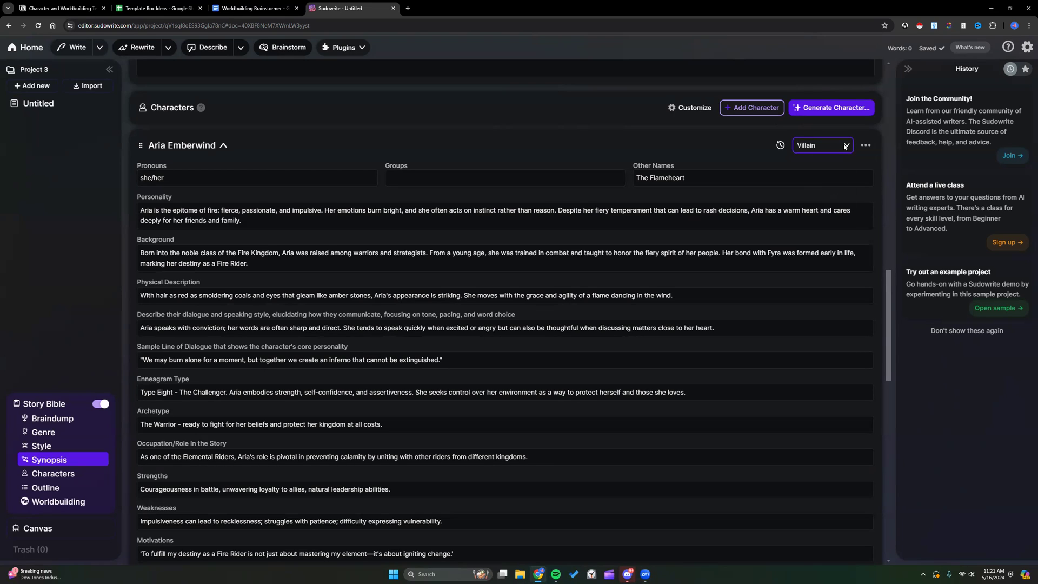
click(845, 146)
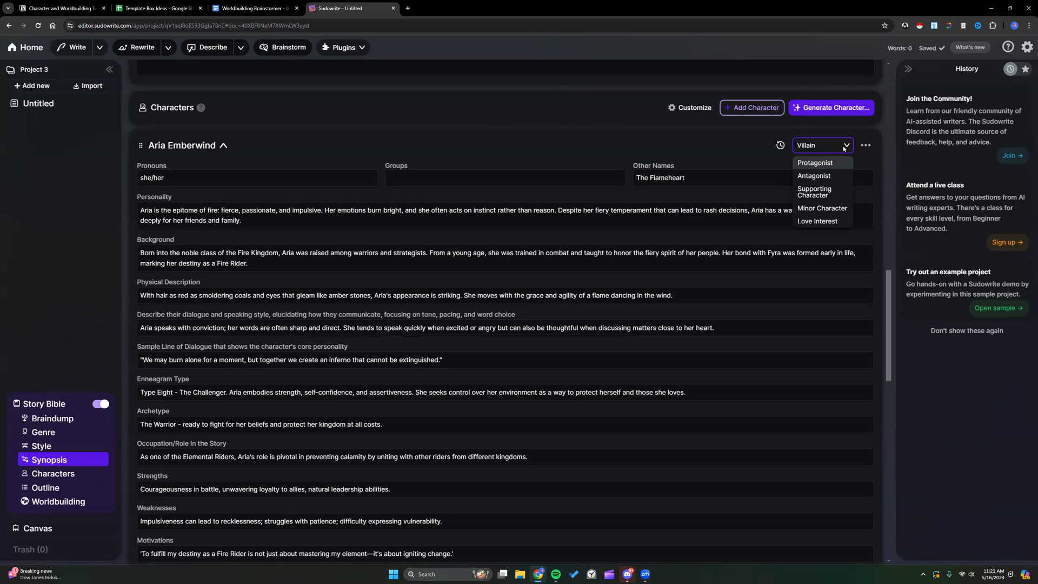
click(818, 147)
click(818, 147)
click(818, 147)
click(818, 147)
click(846, 144)
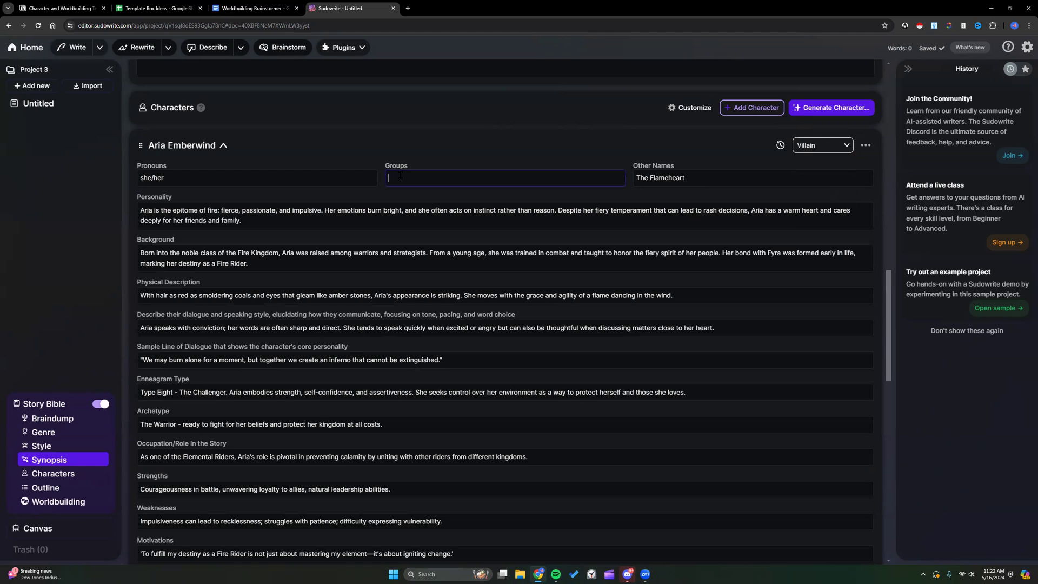
Step: Leave the Groups field and highlight the name Aria Emberwind in the heading of her card
scroll(401, 181, down, 1)
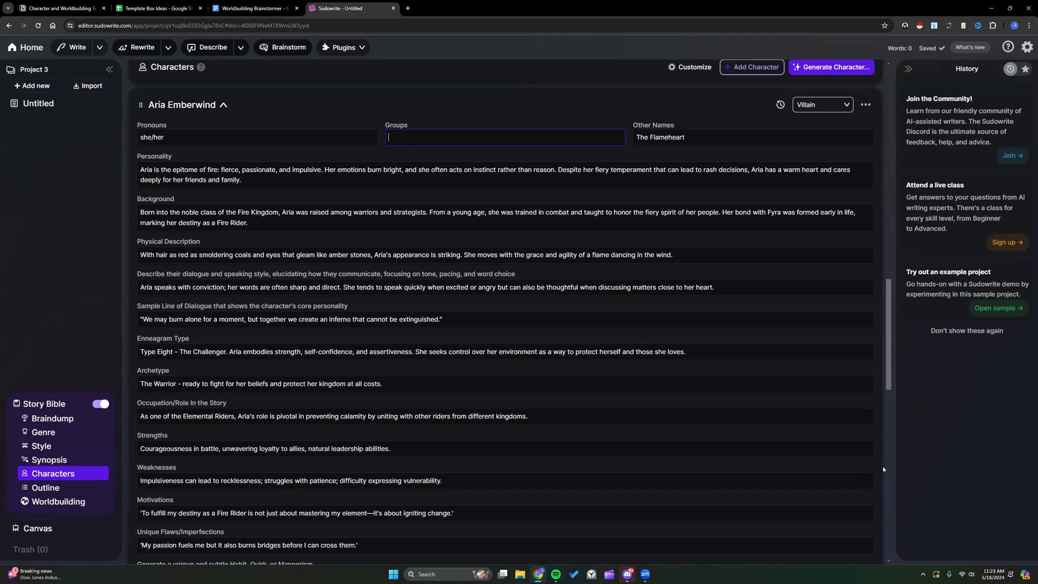
click(574, 49)
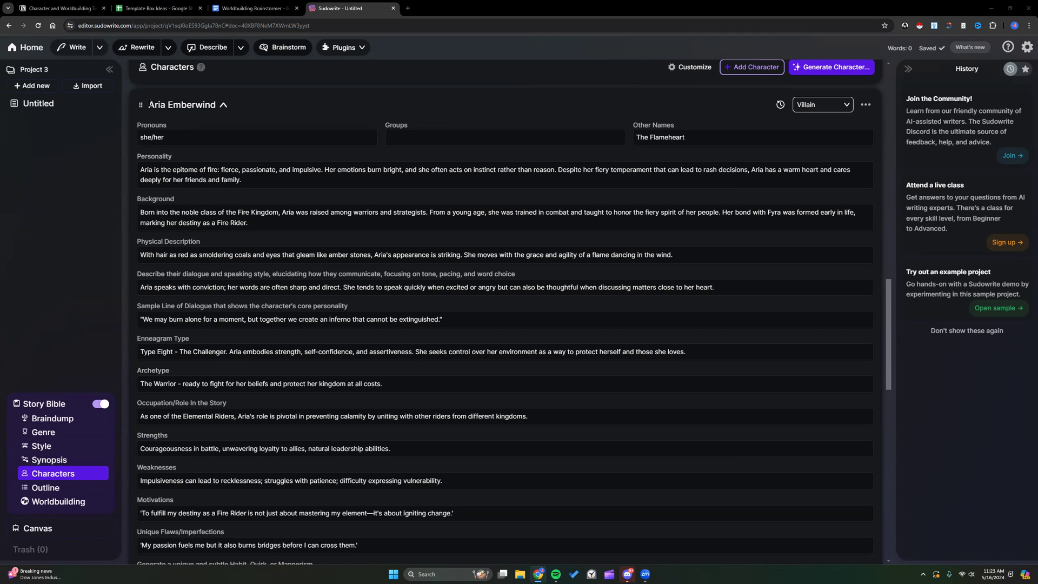
drag(149, 105, 215, 102)
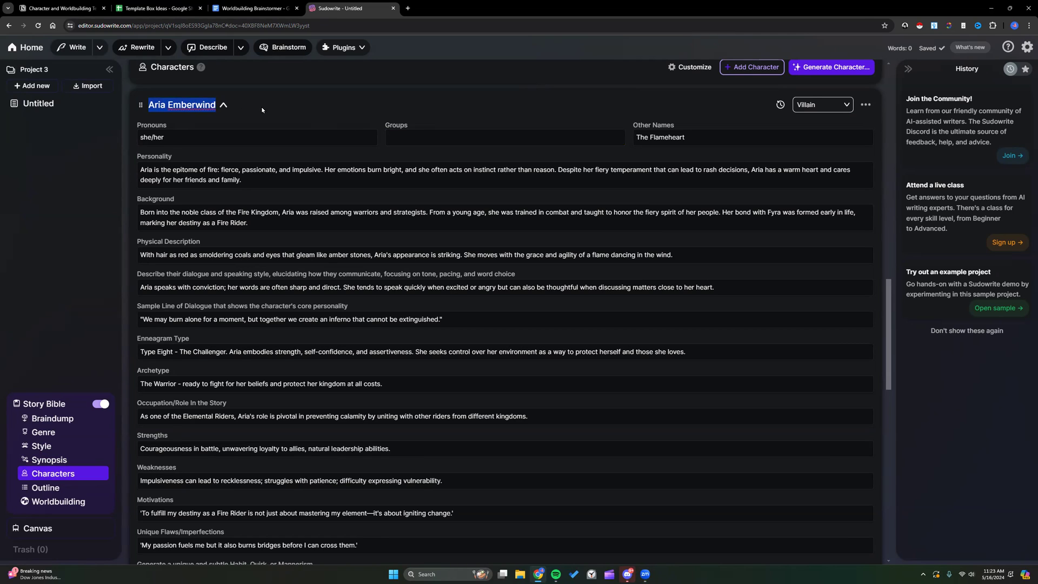
Step: Leave Aria Emberwind's card, return to the project overview and create a new blank project
click(260, 135)
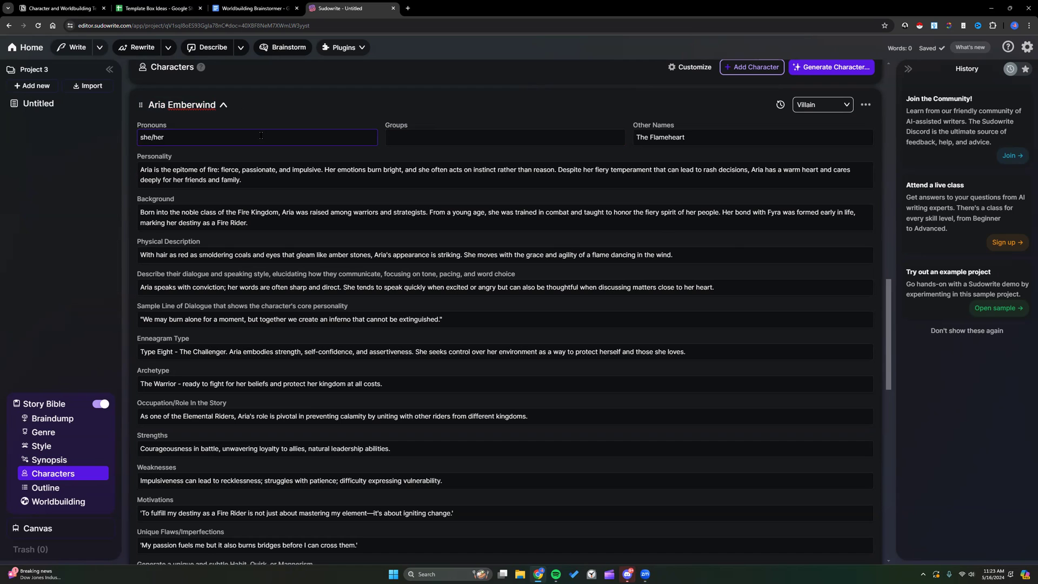
click(25, 47)
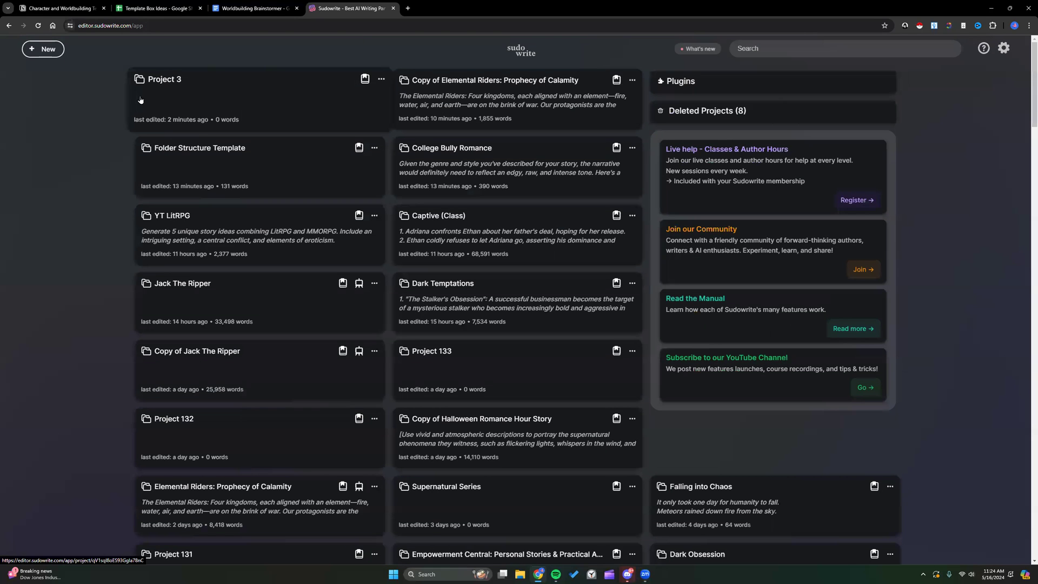
click(43, 52)
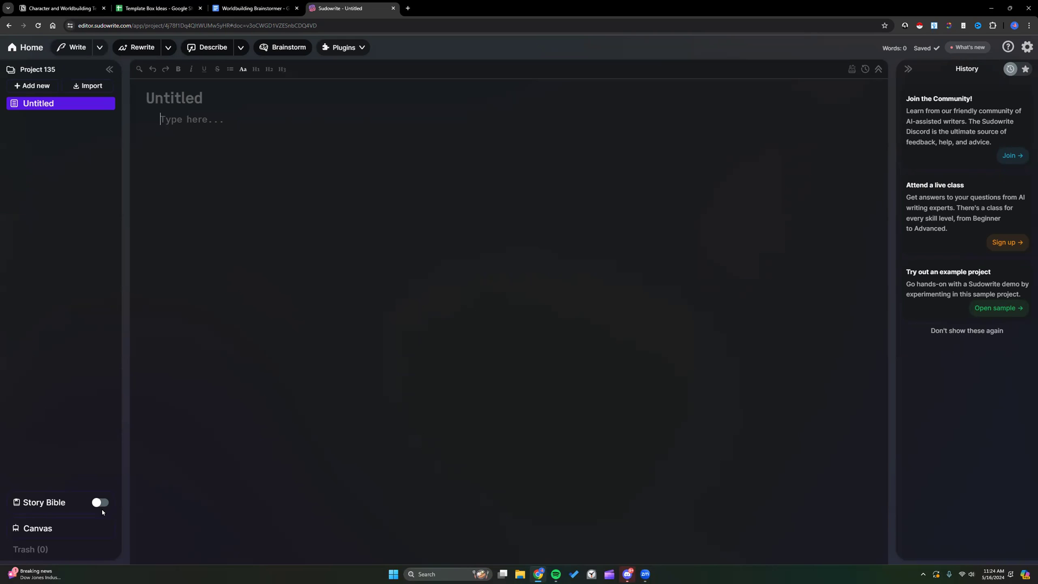
Step: Open the Tales From the Crypt project from the overview and view its Braindump and the Story Bible 2 update offer
click(17, 49)
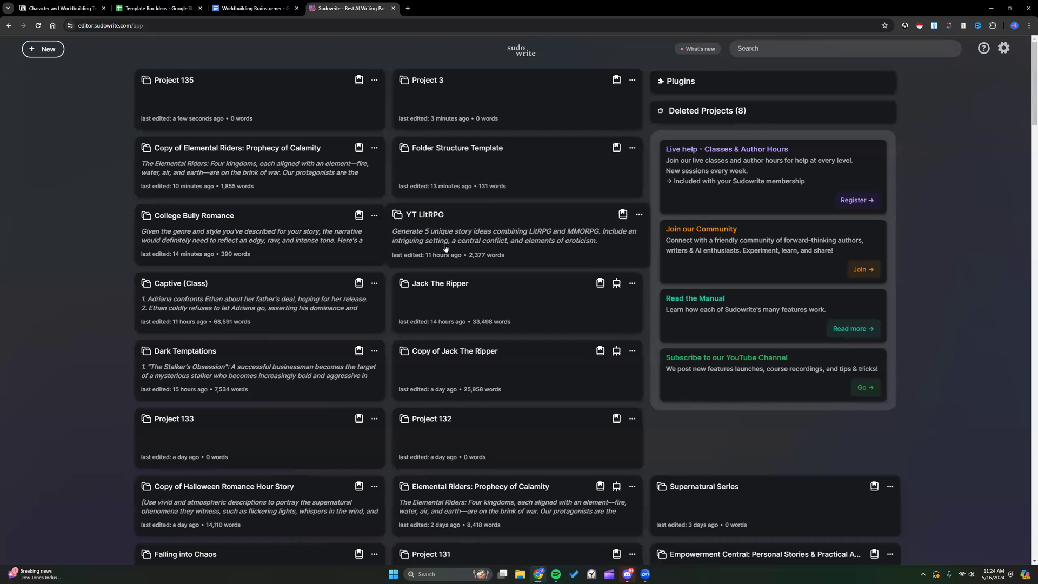
scroll(455, 374, down, 2)
scroll(456, 374, down, 4)
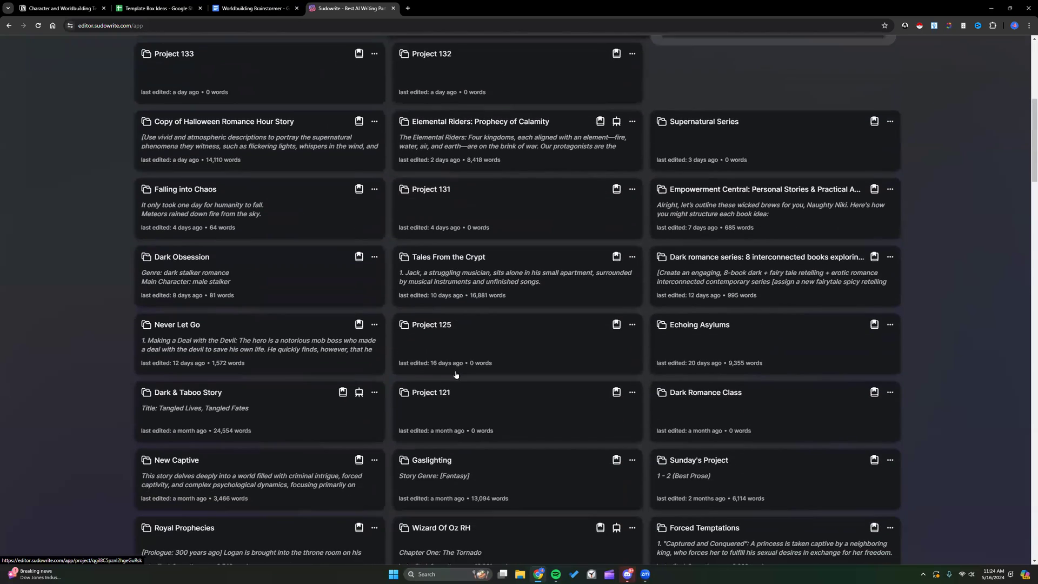
click(478, 278)
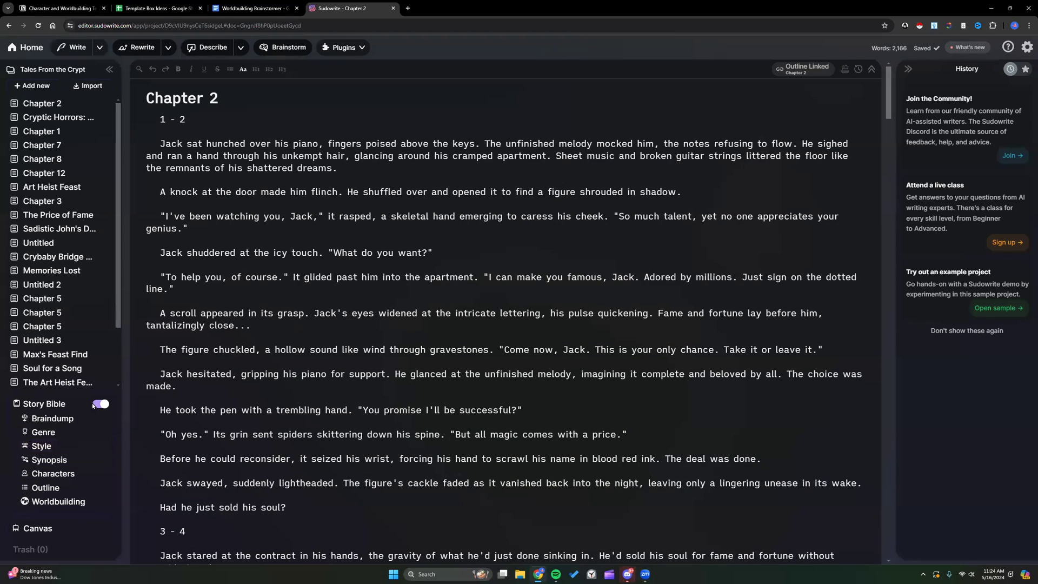
click(68, 419)
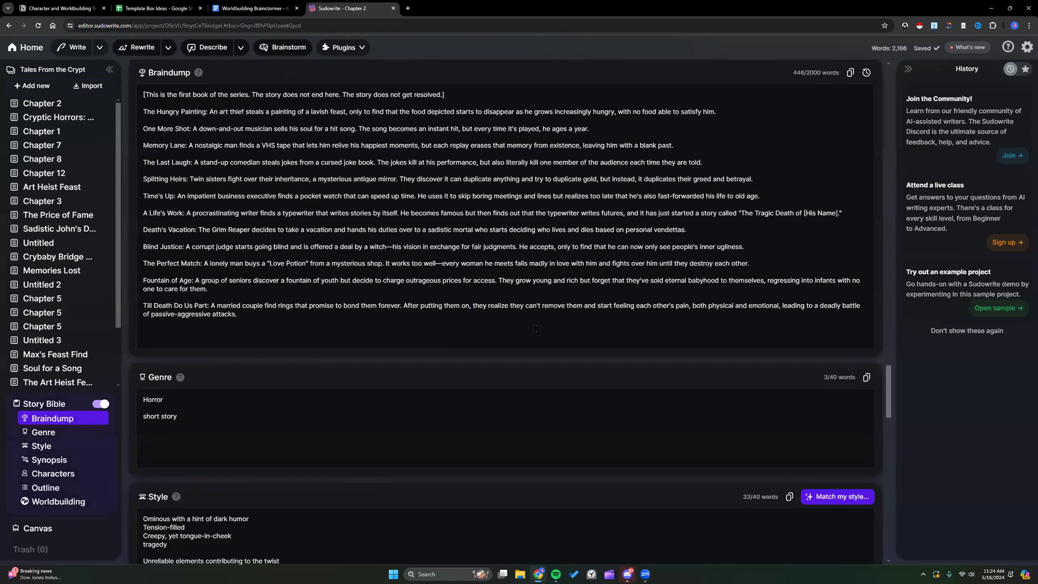
scroll(536, 327, up, 1)
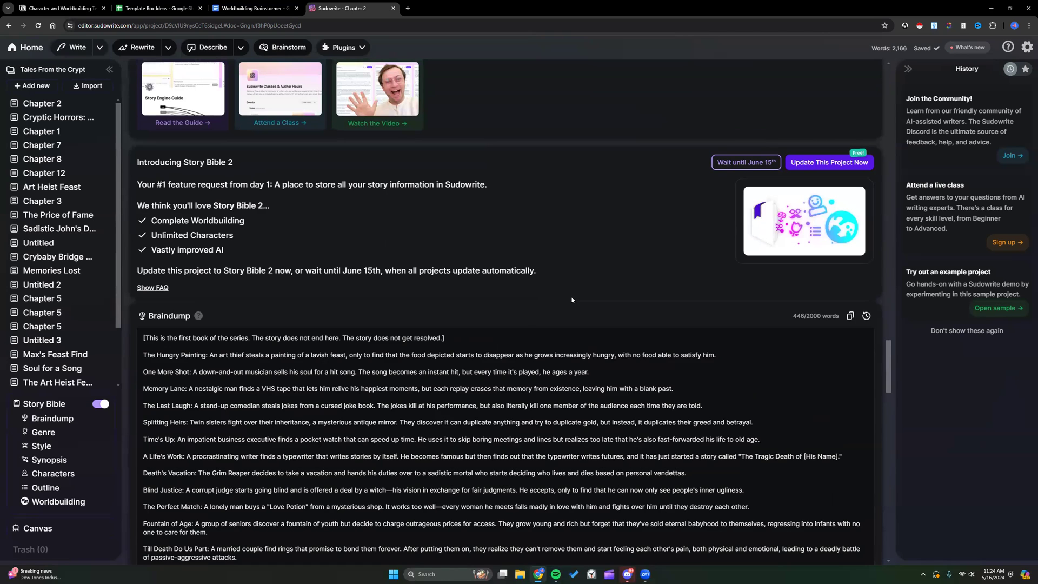
Step: Reopen Project 3 from the project overview and look through the Aria Emberwind and Aurelia Emberhart character cards
click(25, 47)
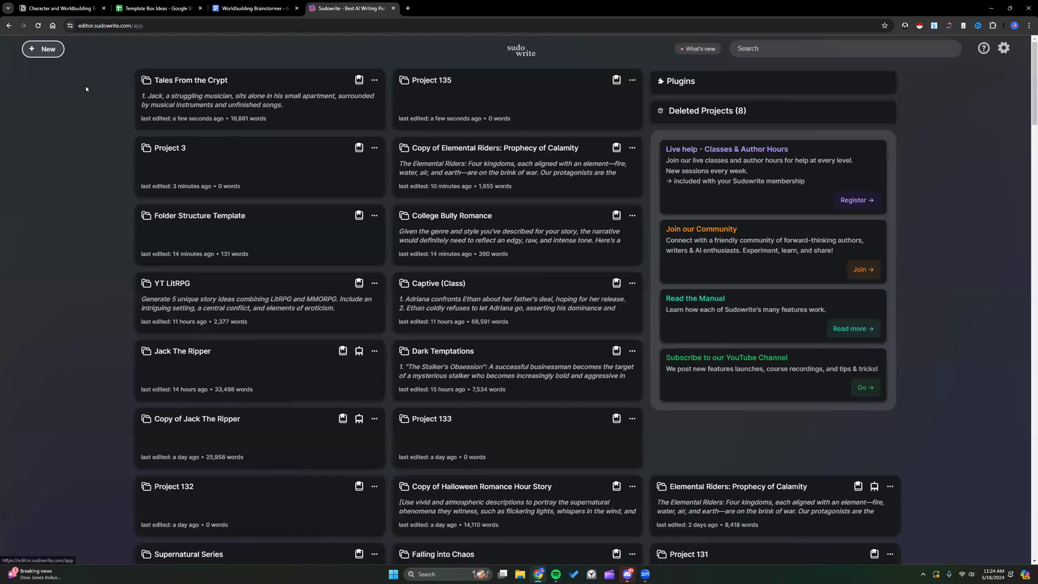
click(232, 167)
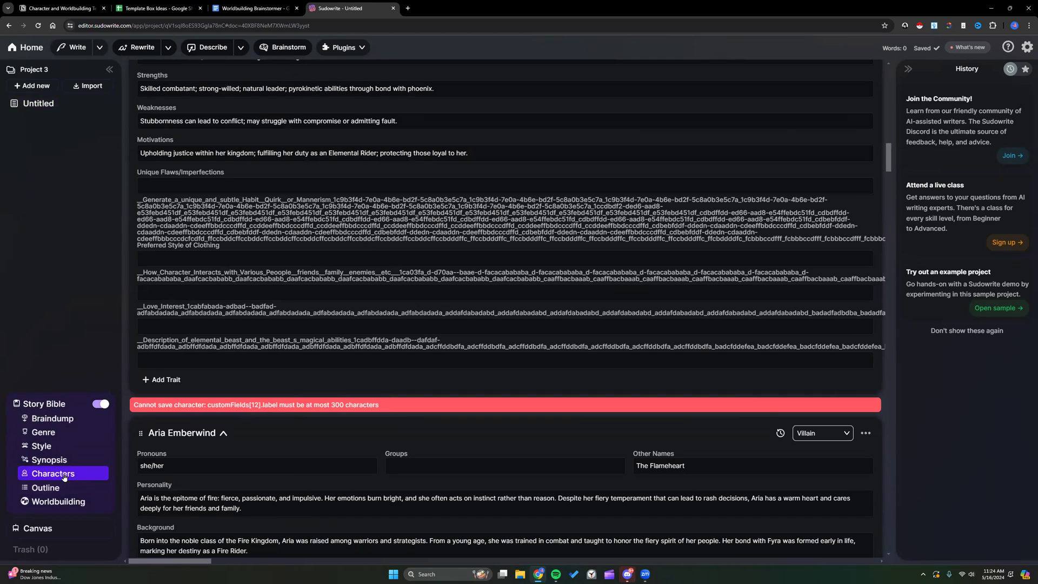
scroll(356, 336, down, 3)
scroll(356, 336, down, 12)
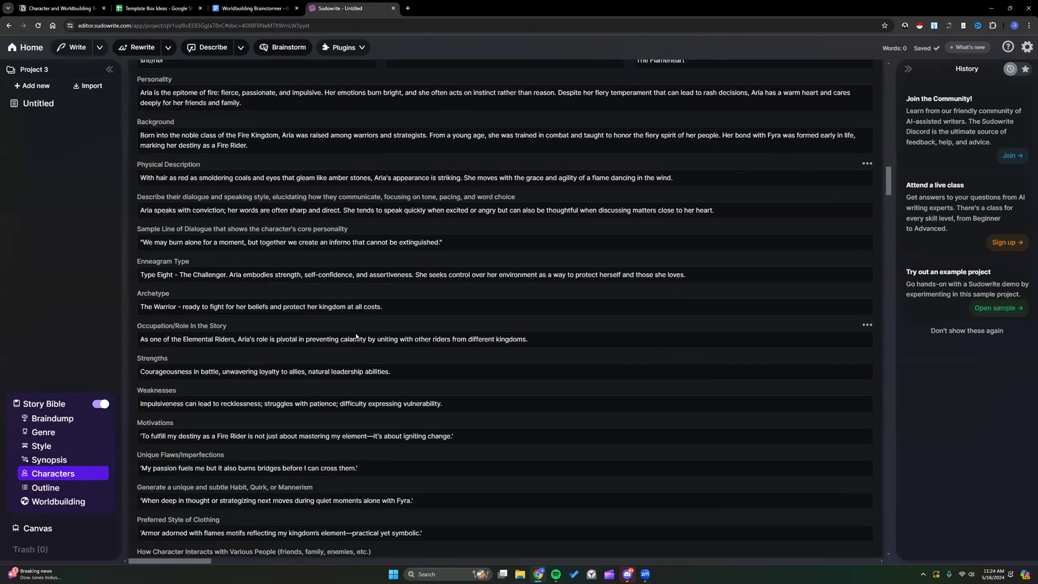
scroll(356, 332, up, 3)
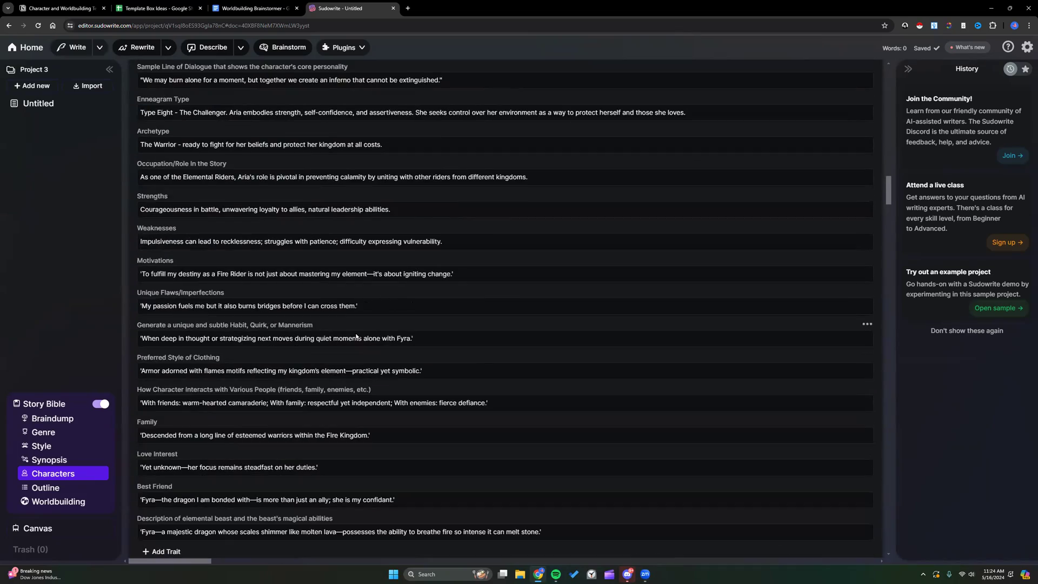
scroll(355, 336, up, 20)
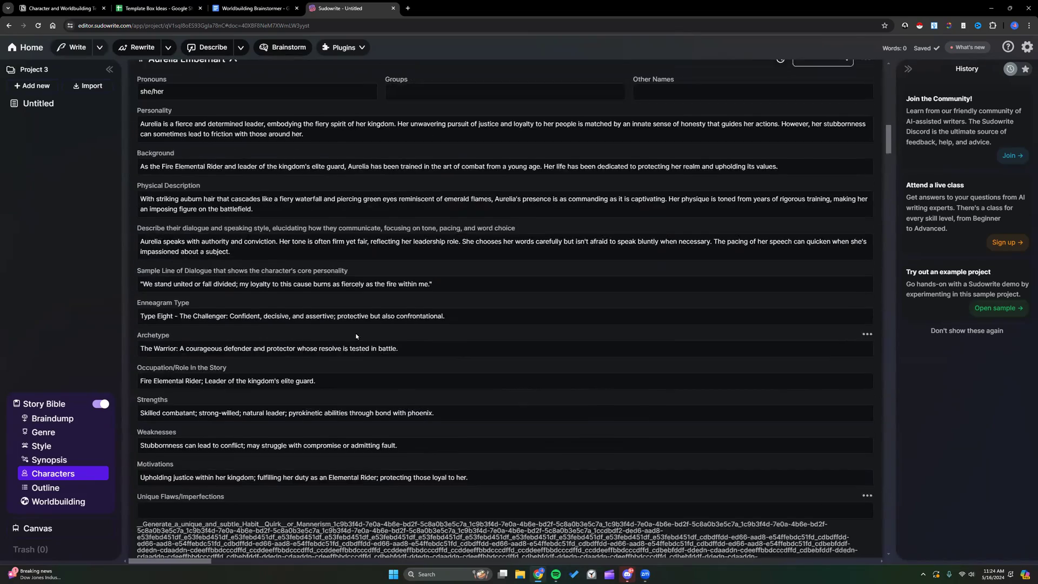
scroll(356, 336, up, 7)
scroll(355, 336, down, 8)
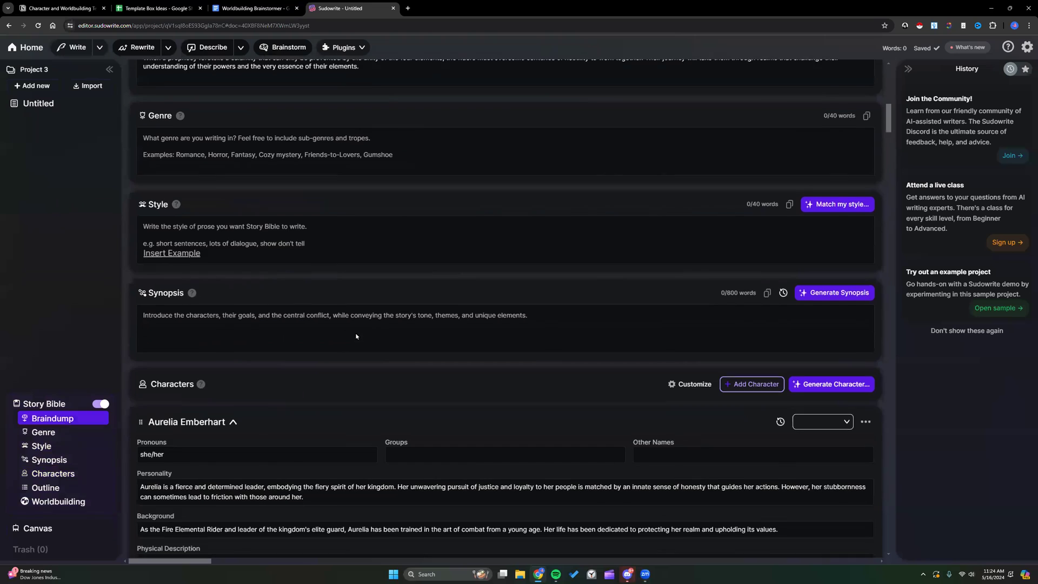
scroll(356, 336, down, 3)
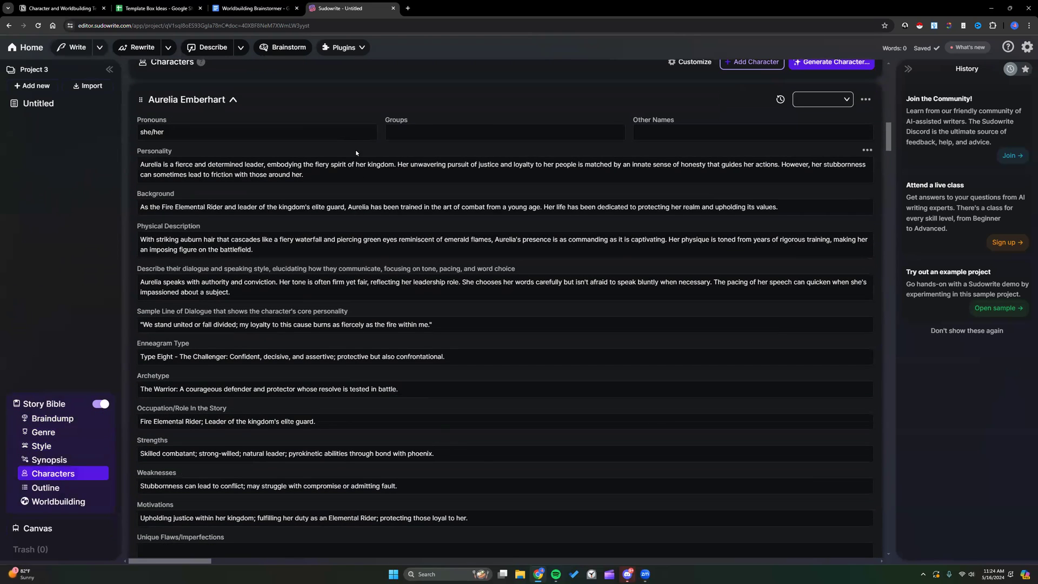
Step: Highlight the first name Aurelia in her card's heading, and place the cursor in her empty Other Names field
click(147, 99)
key(shift+Right)
key(shift+Right)
key(shift+Right)
key(shift+Right)
key(shift+Right)
key(shift+Right)
key(shift+Right)
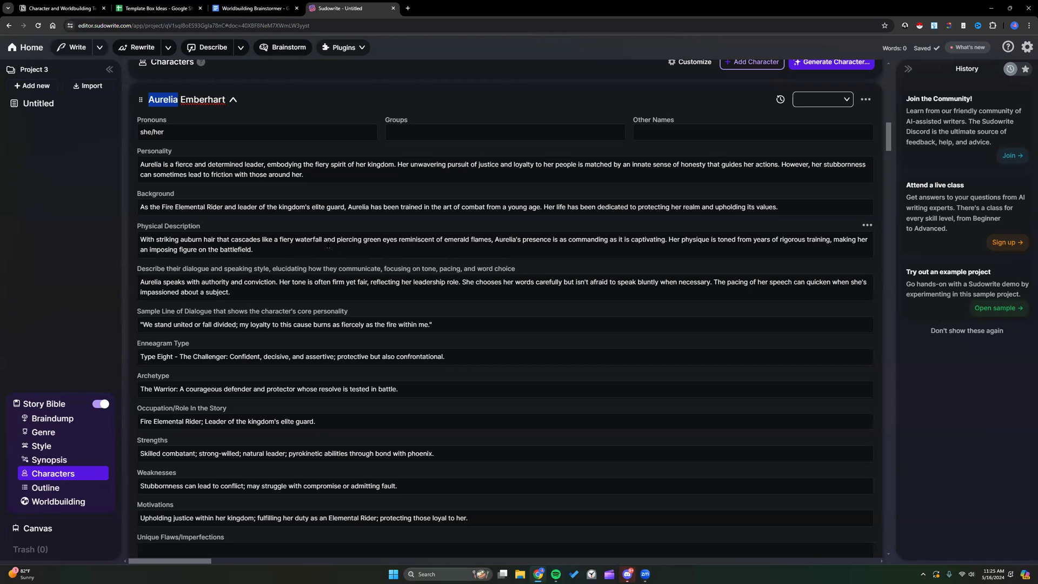
click(703, 132)
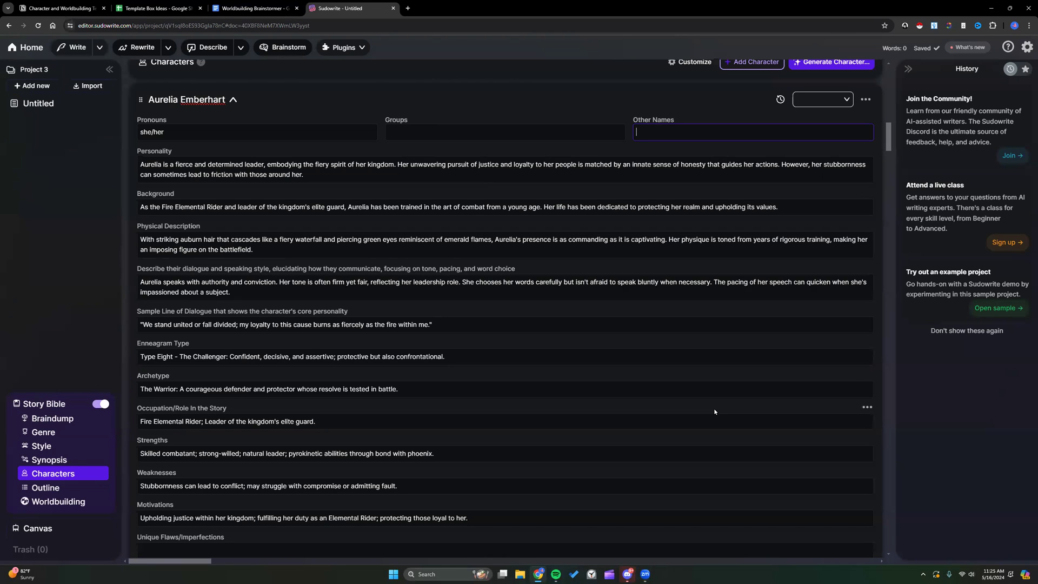
Step: Review the Braindump, Genre, Style and Synopsis sections above the characters and place the cursor in the Synopsis field
scroll(714, 411, up, 6)
scroll(516, 440, up, 2)
scroll(517, 440, down, 2)
scroll(517, 440, up, 2)
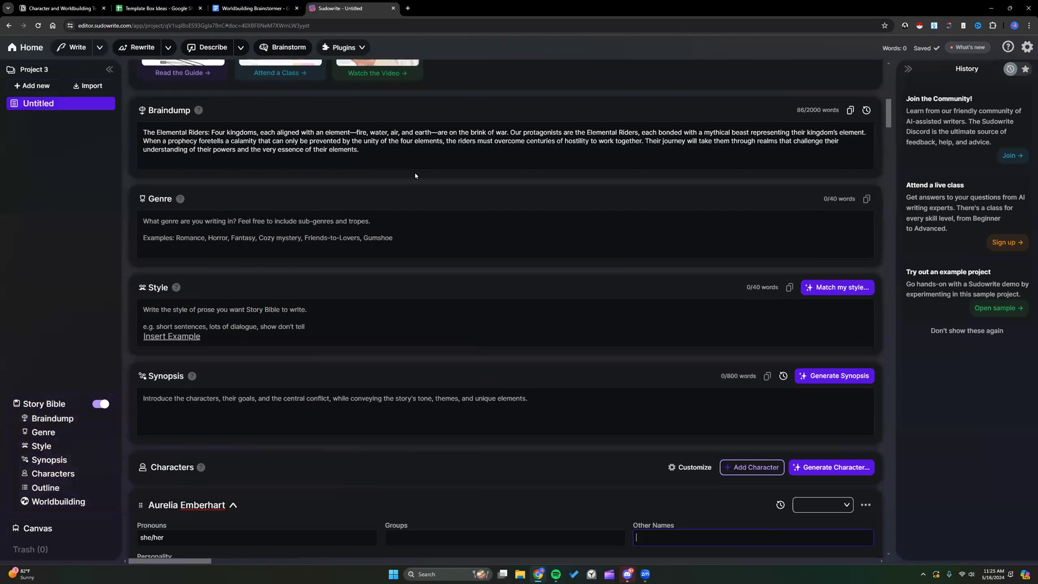
scroll(440, 372, down, 2)
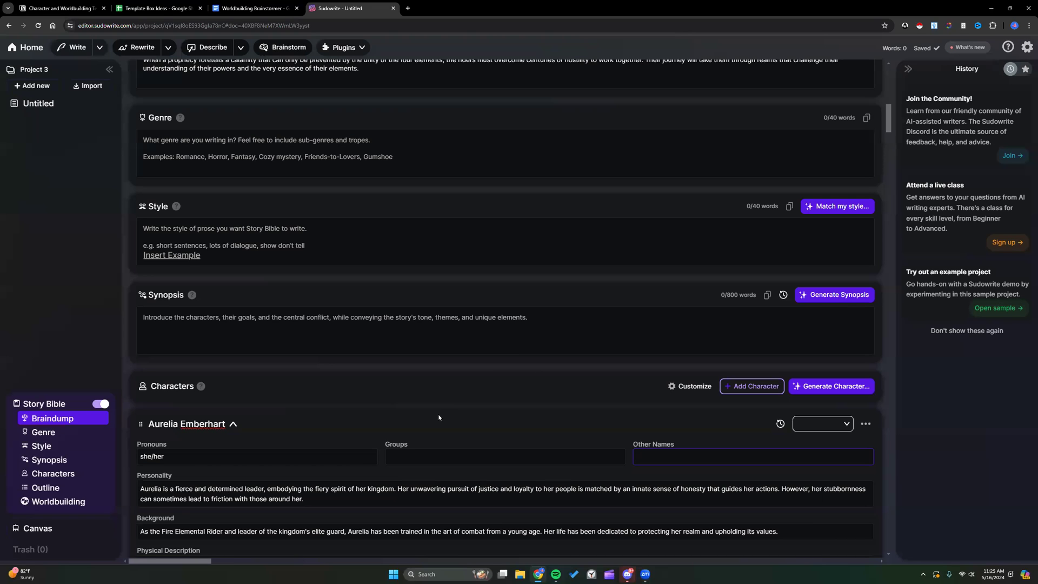
scroll(404, 338, up, 1)
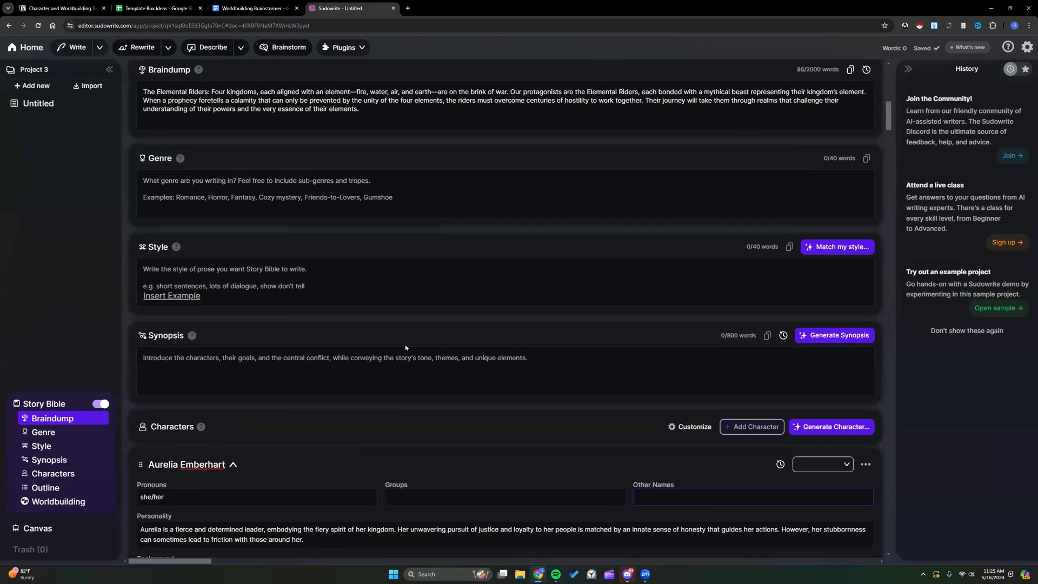
click(460, 371)
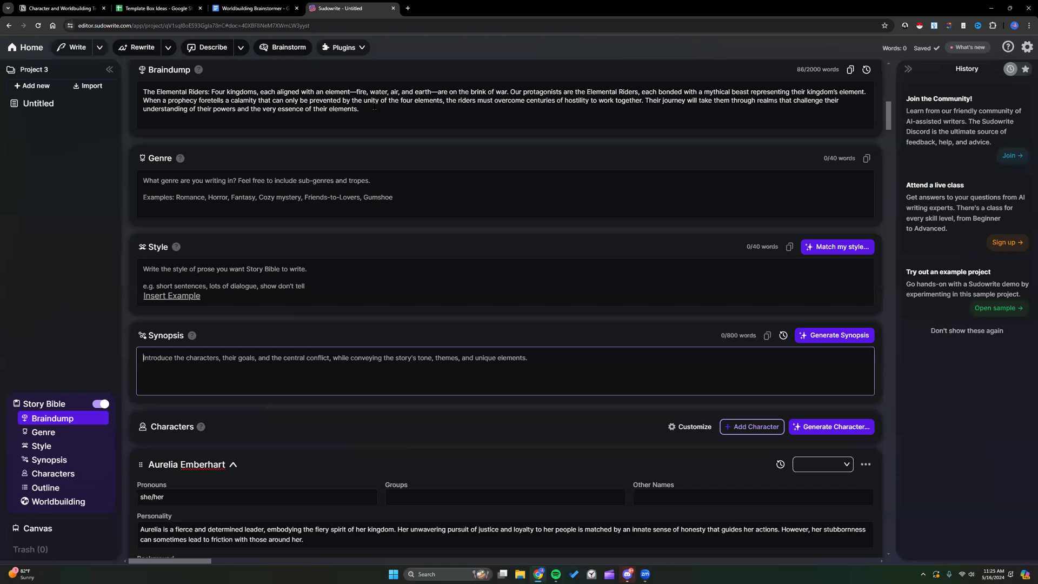
Step: Examine all of Aurelia Emberhart's traits, including the custom trait labels following Unique Flaws/Imperfections
scroll(374, 106, down, 3)
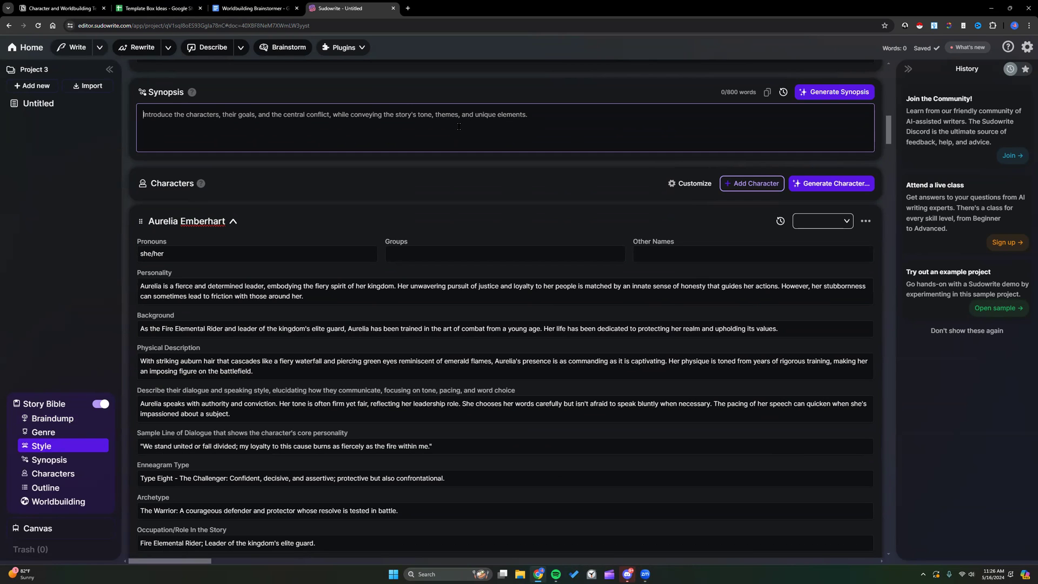
scroll(522, 246, down, 2)
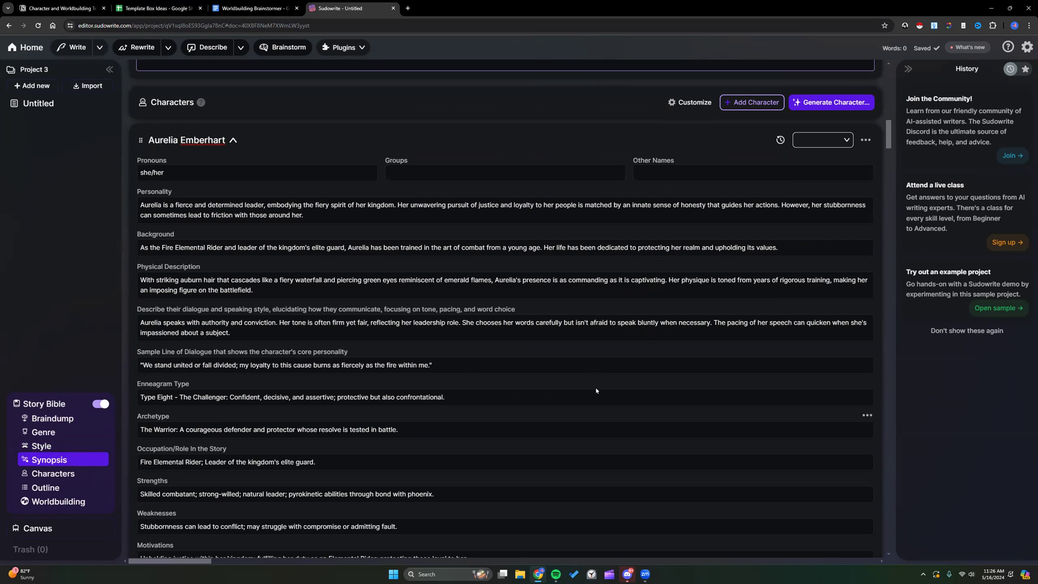
scroll(585, 384, down, 2)
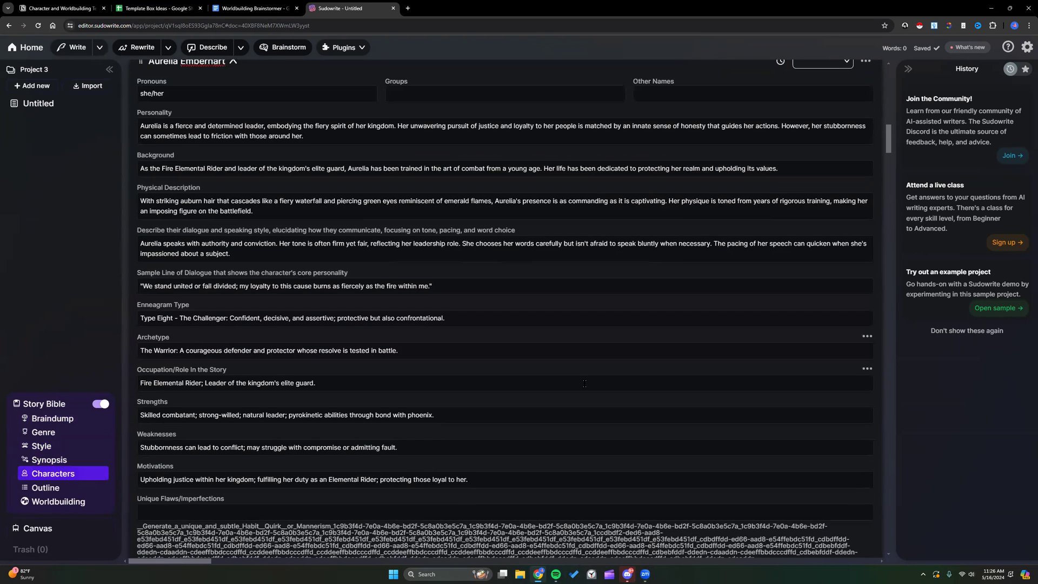
scroll(584, 383, down, 2)
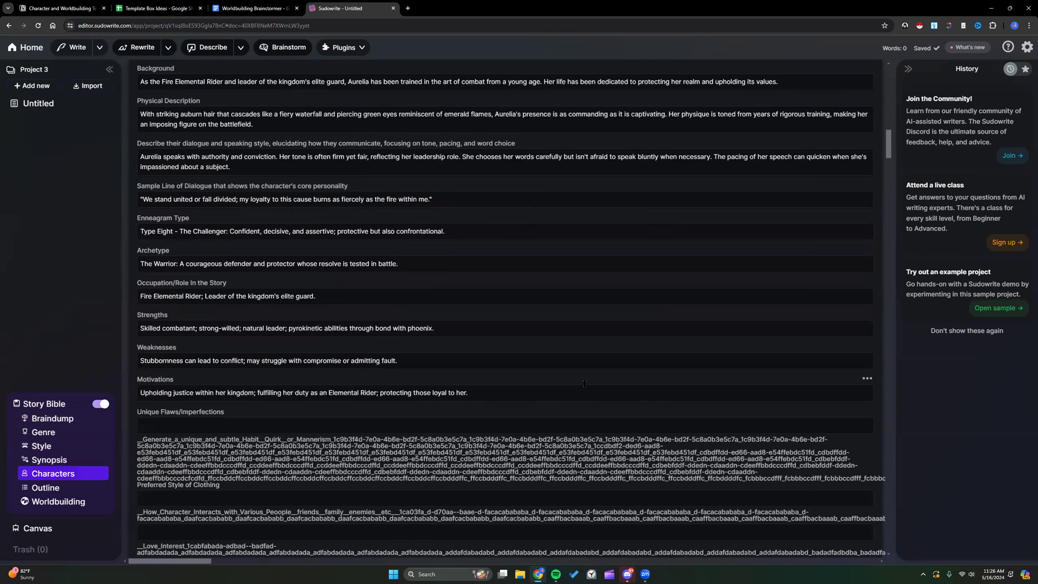
scroll(584, 384, down, 2)
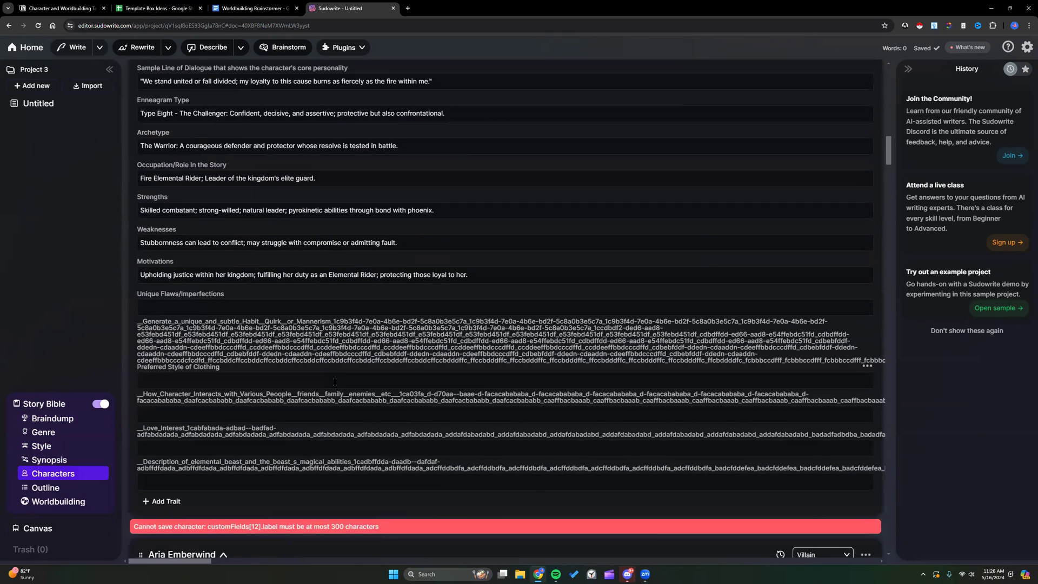
scroll(334, 382, down, 2)
scroll(336, 385, down, 1)
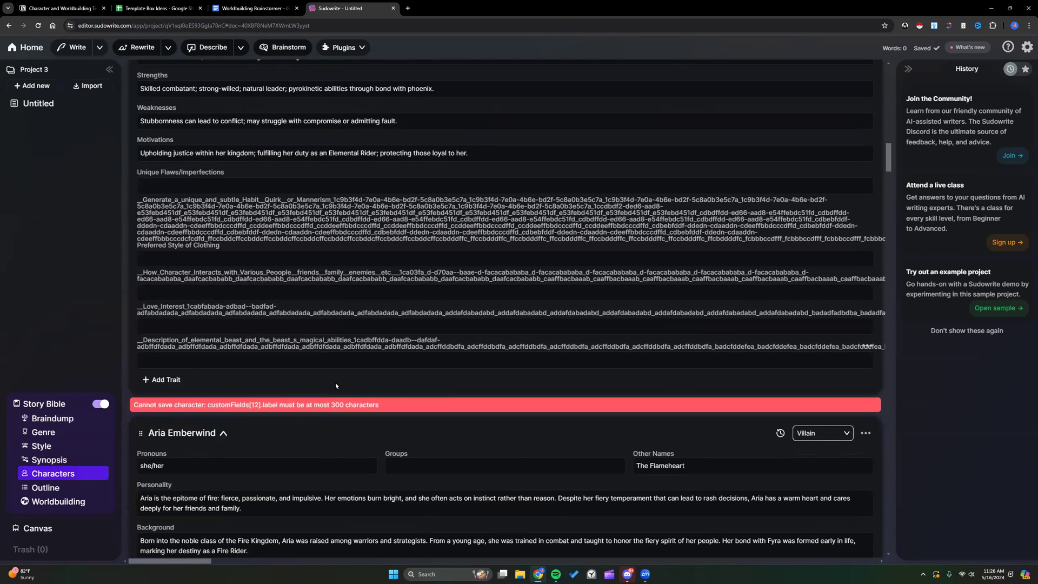
scroll(335, 382, down, 6)
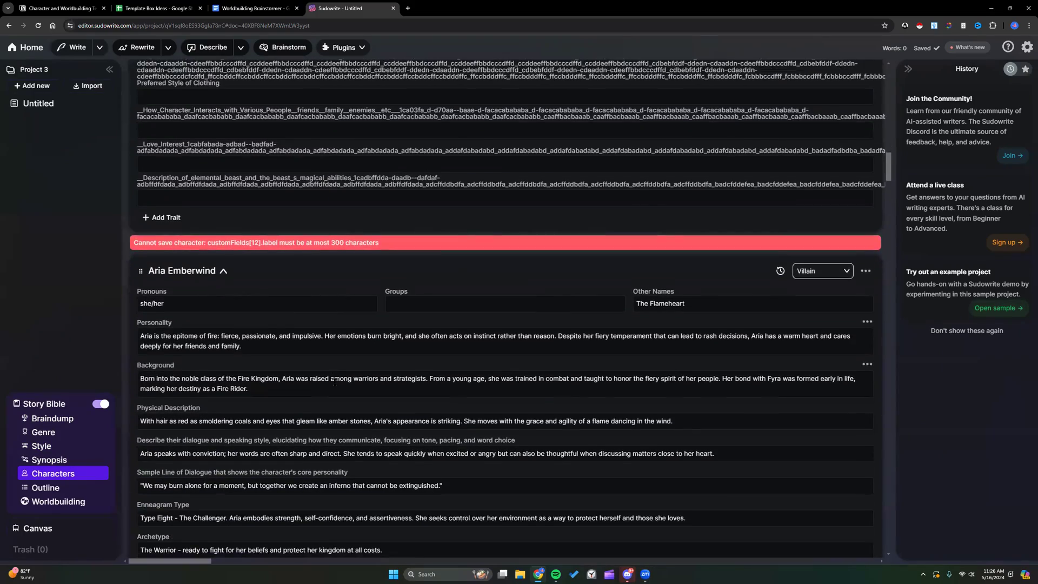
scroll(336, 385, down, 3)
scroll(335, 382, up, 7)
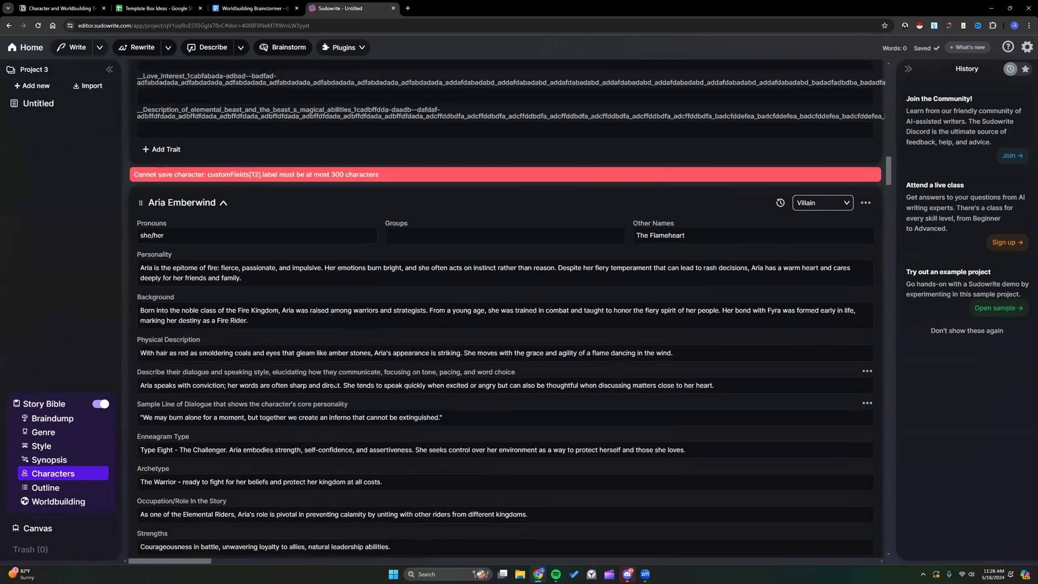
scroll(178, 200, up, 3)
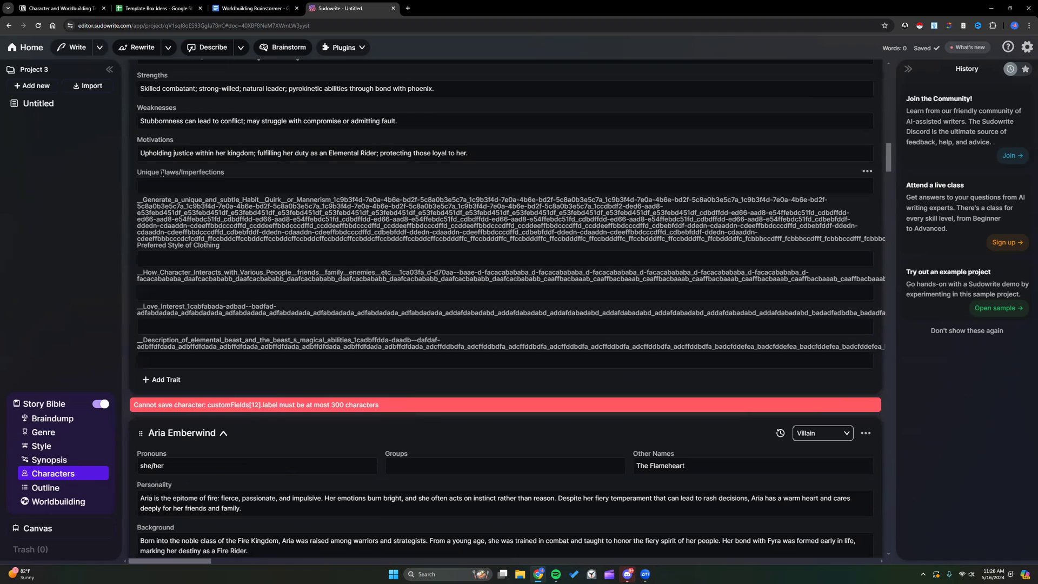
Step: Compare with Aria Emberwind's traits, from Personality through the description of her elemental beast
scroll(241, 290, down, 11)
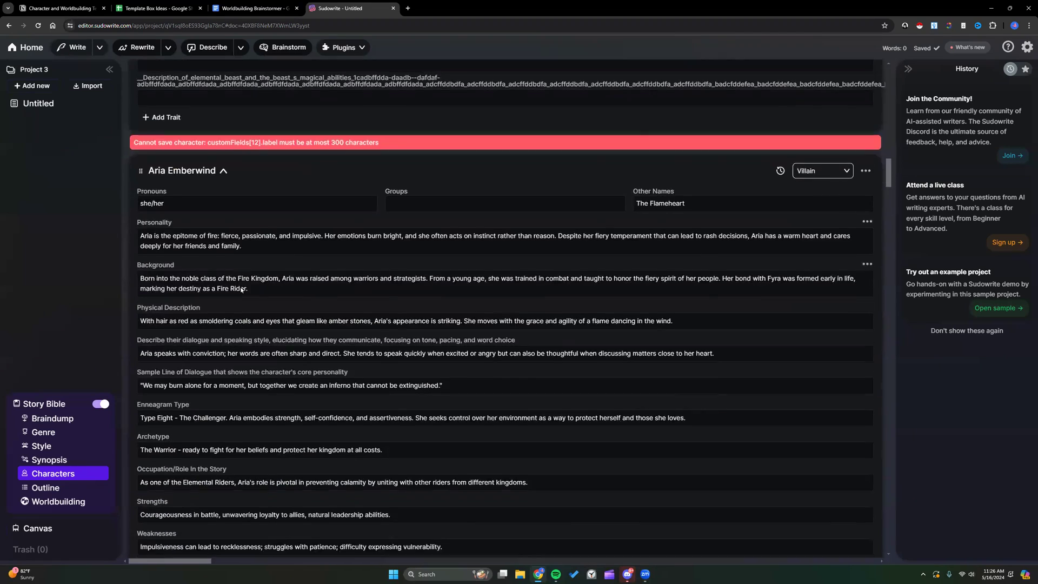
scroll(241, 290, down, 3)
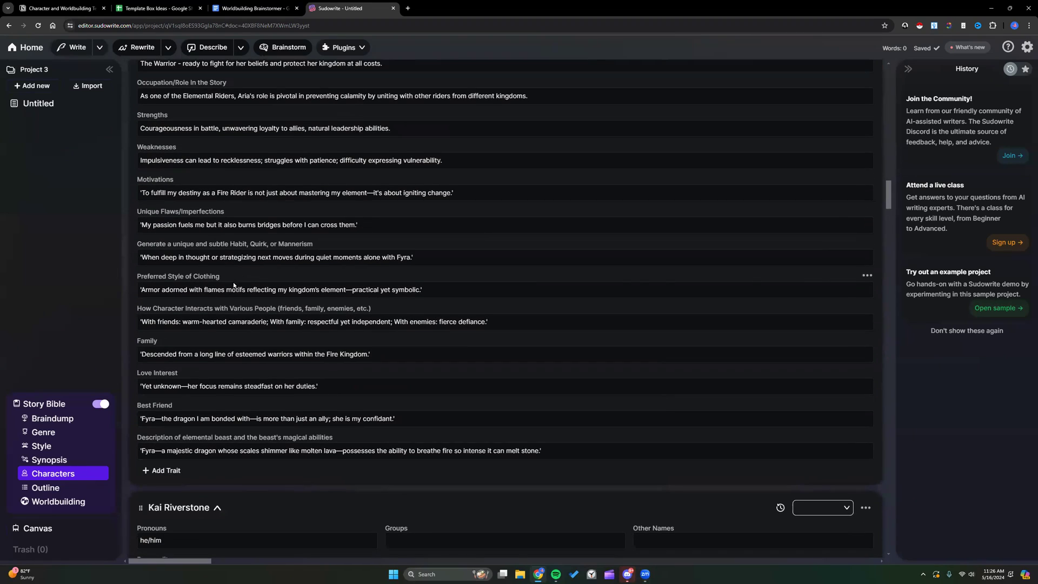
scroll(220, 254, up, 3)
scroll(348, 299, down, 4)
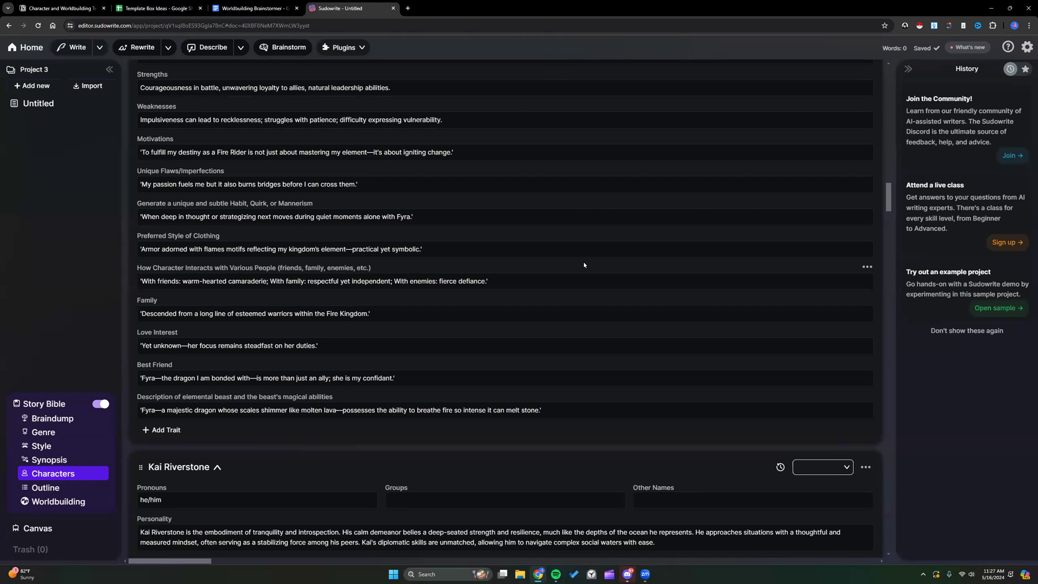
Step: Capture a screen snip of Aurelia Emberhart's card from the Motivations trait down to the save-error banner
scroll(584, 263, up, 8)
scroll(584, 263, up, 6)
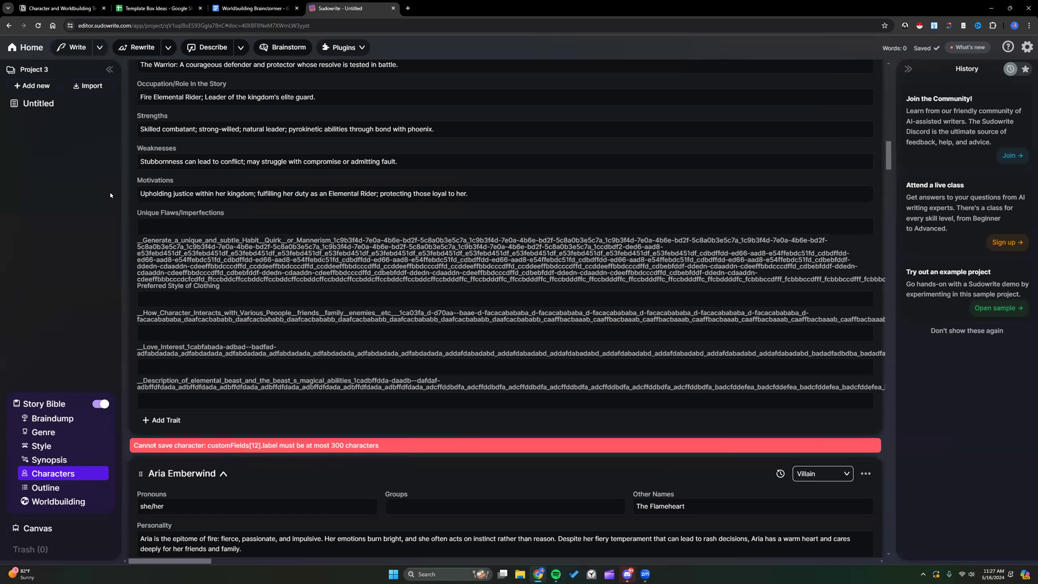
key(super+shift+s)
drag(125, 174, 888, 456)
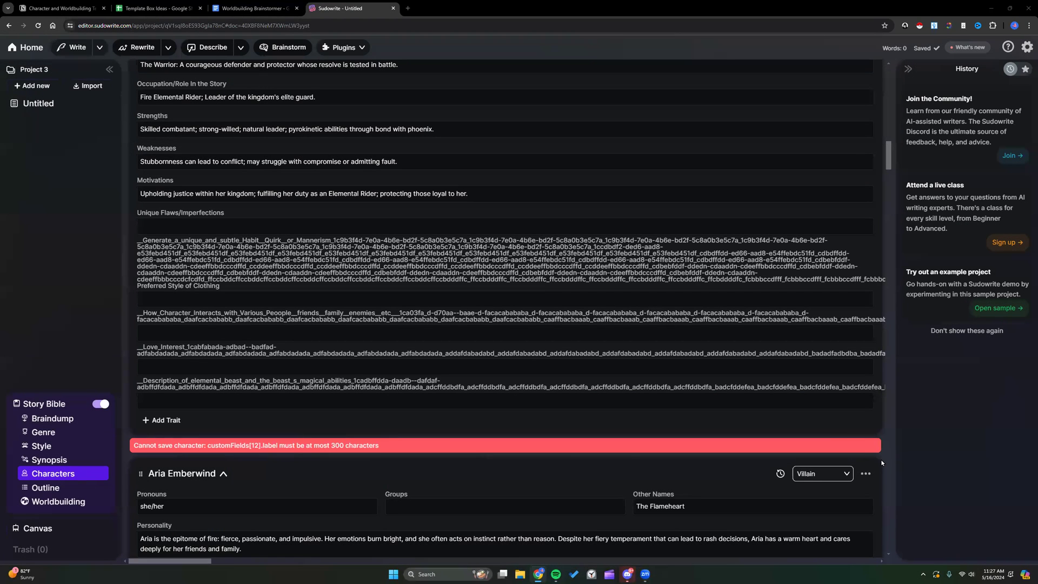
Step: Upload the newest image from the Pictures > Screenshots folder
click(591, 382)
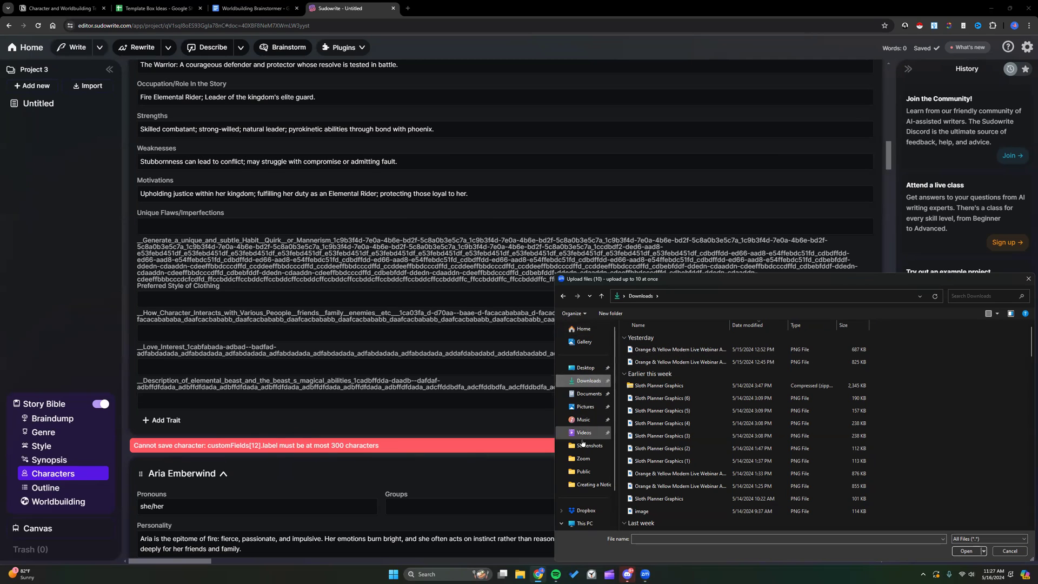
click(589, 446)
scroll(735, 511, down, 5)
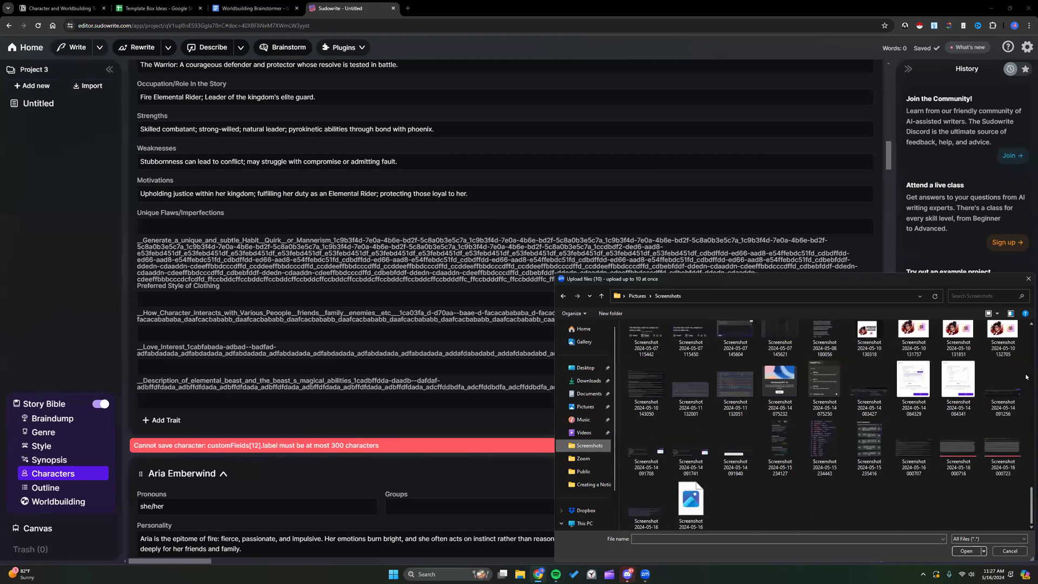
click(690, 500)
click(966, 551)
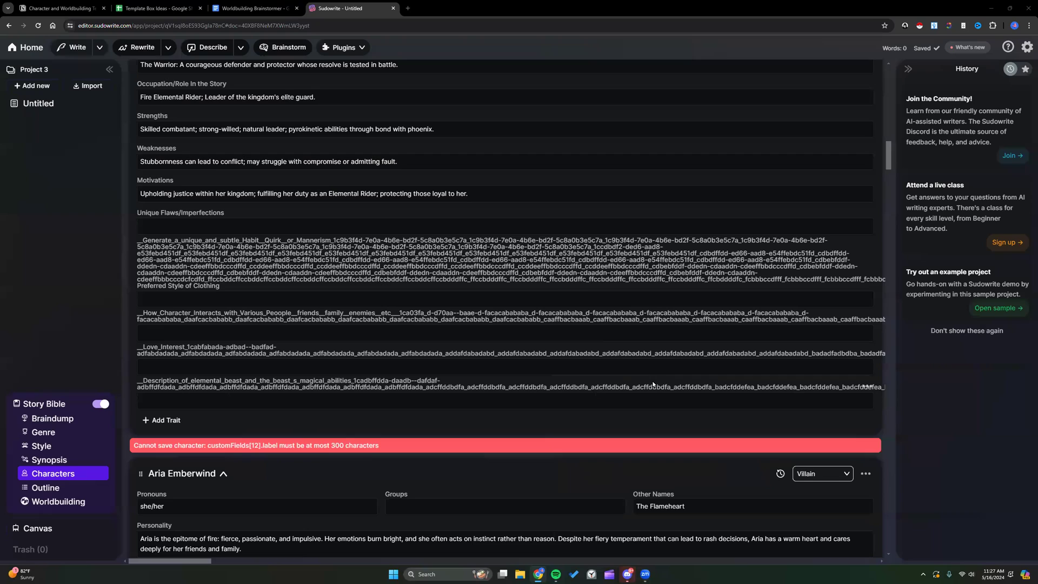
Step: Review Aurelia Emberhart's and Aria Emberwind's trait lists and highlight Aria's elemental beast description label
scroll(653, 384, down, 3)
scroll(653, 384, down, 4)
scroll(653, 385, up, 15)
scroll(652, 380, up, 2)
scroll(652, 379, down, 3)
scroll(652, 379, down, 15)
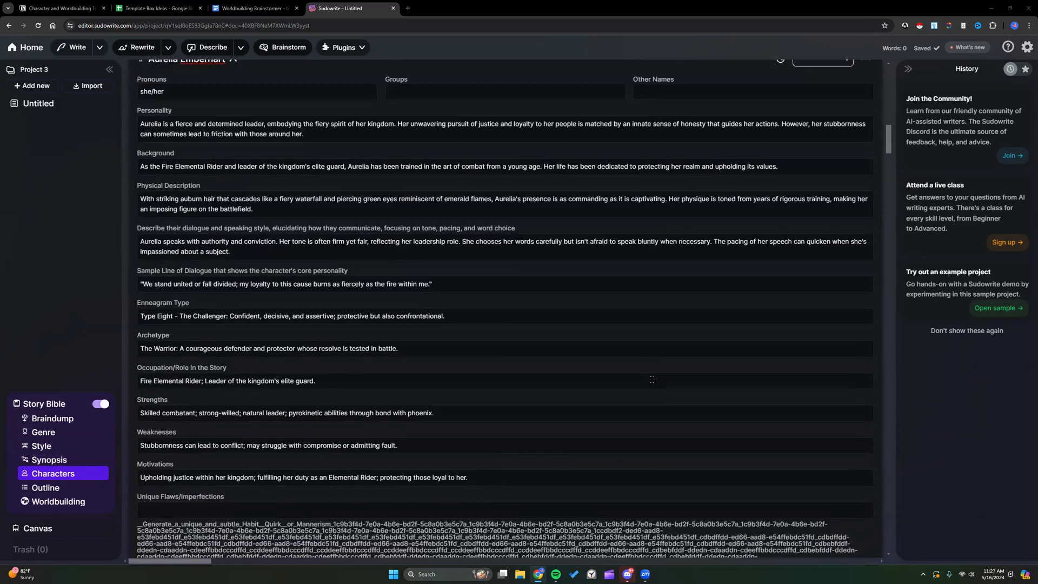
scroll(652, 380, down, 3)
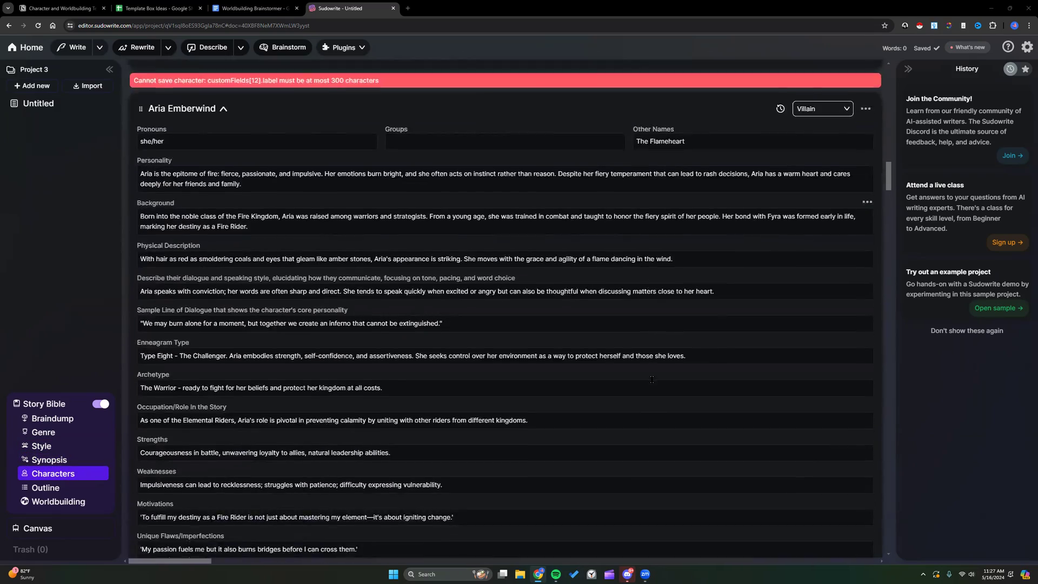
scroll(652, 379, down, 5)
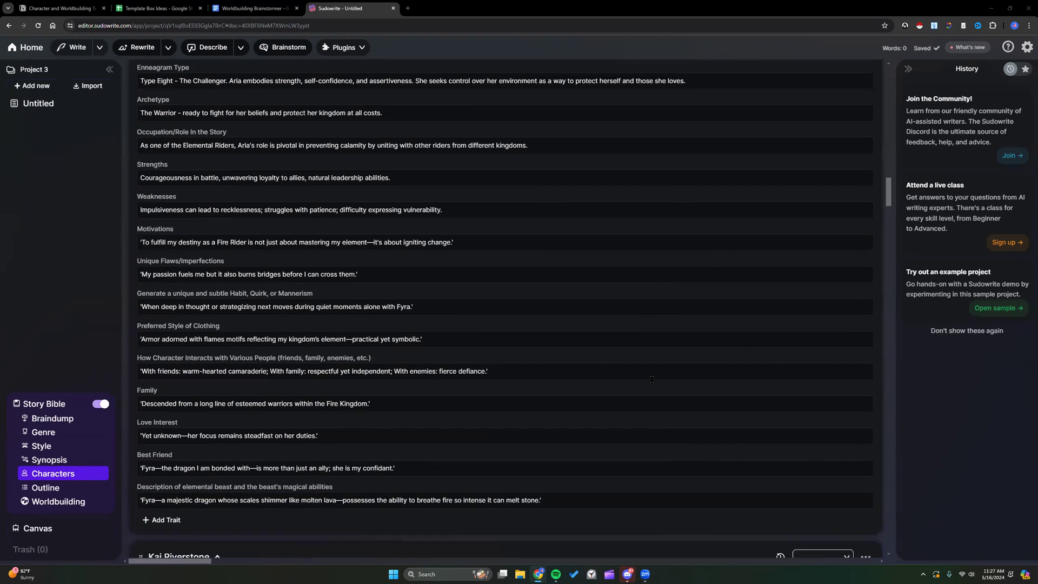
scroll(652, 379, down, 1)
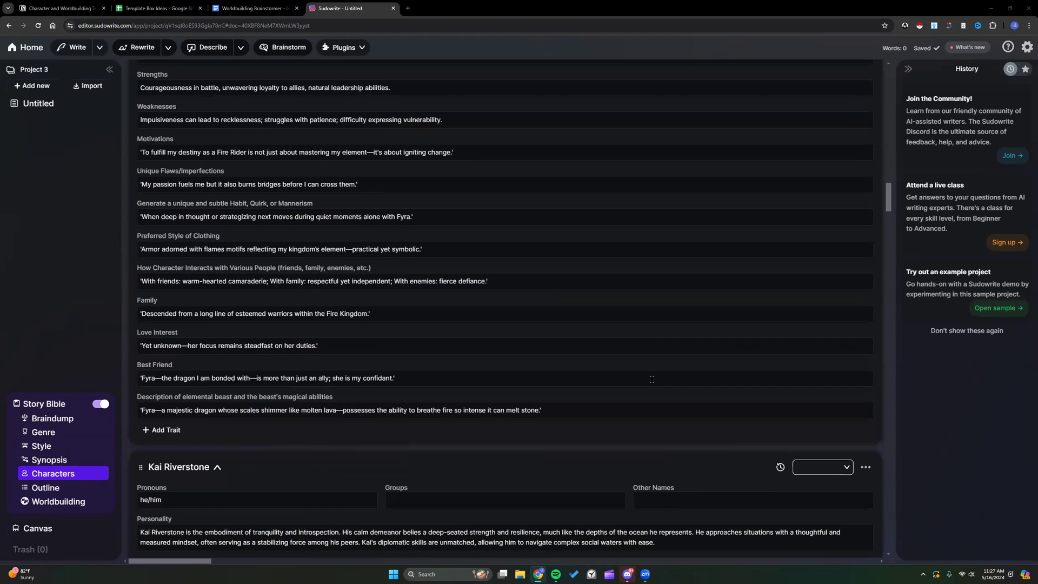
drag(200, 397, 340, 397)
click(339, 396)
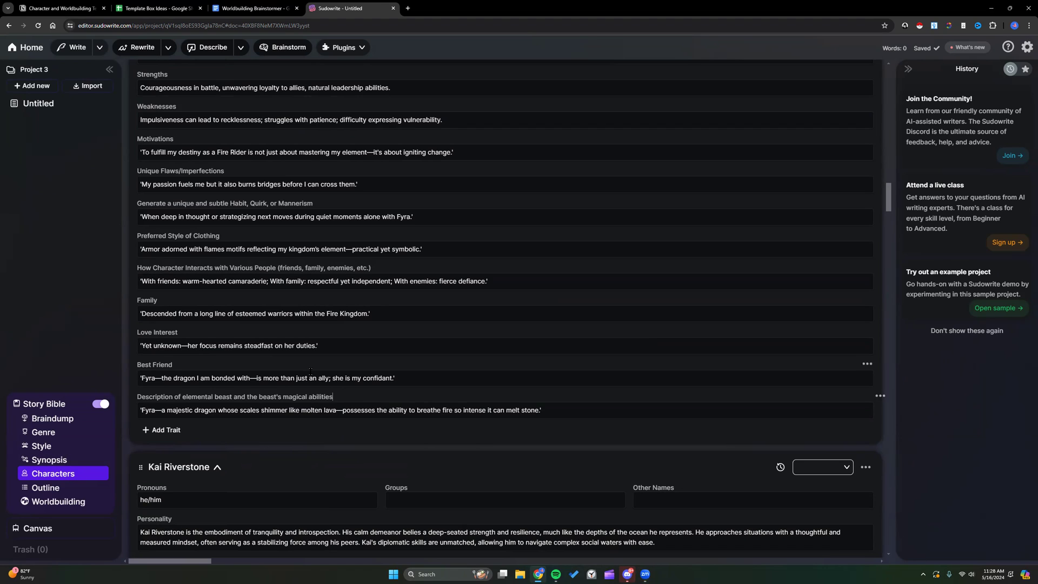
Step: Extend Aria Emberwind's Love Interest trait label with "(Give a first and last name, occupation, and physical description of the love interest)"
triple_click(170, 331)
click(179, 331)
text(ame, occupation, and )
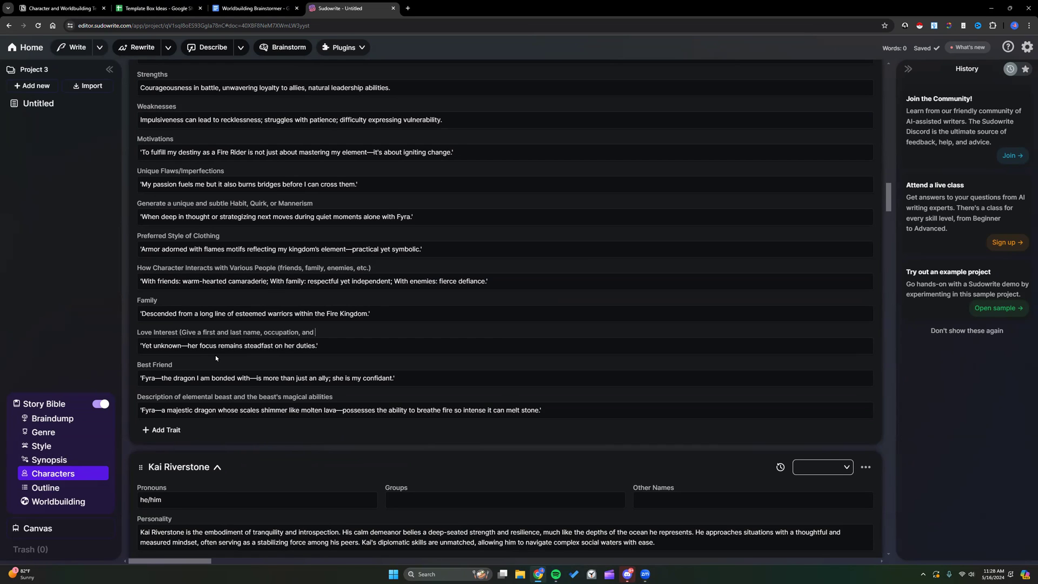
text(physical description of the love interest)
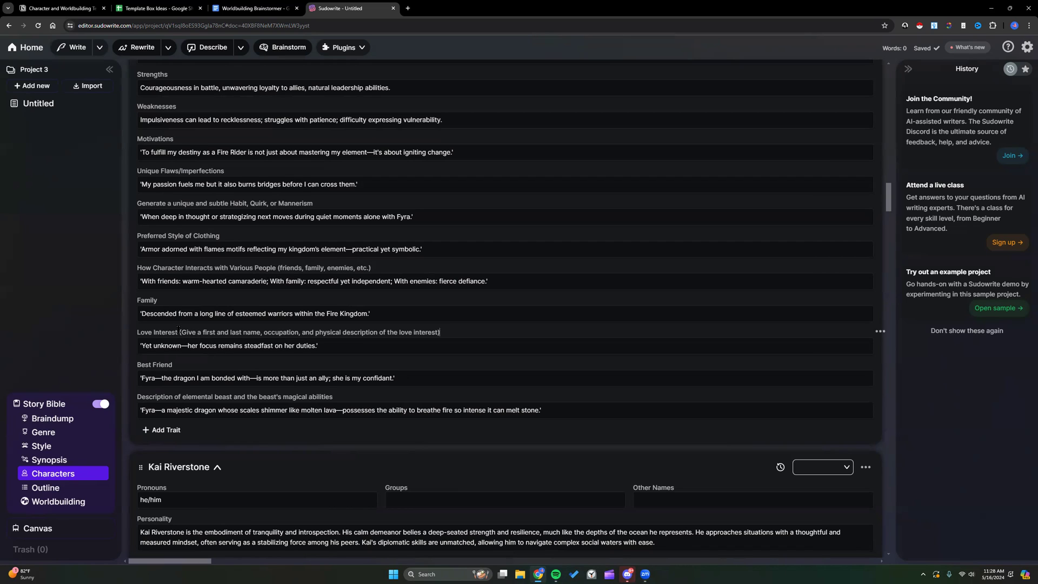
Step: Examine the parenthetical instruction in Aria Emberwind's Love Interest label alongside her other traits
drag(179, 332, 441, 332)
click(401, 341)
scroll(586, 258, up, 4)
scroll(388, 439, down, 2)
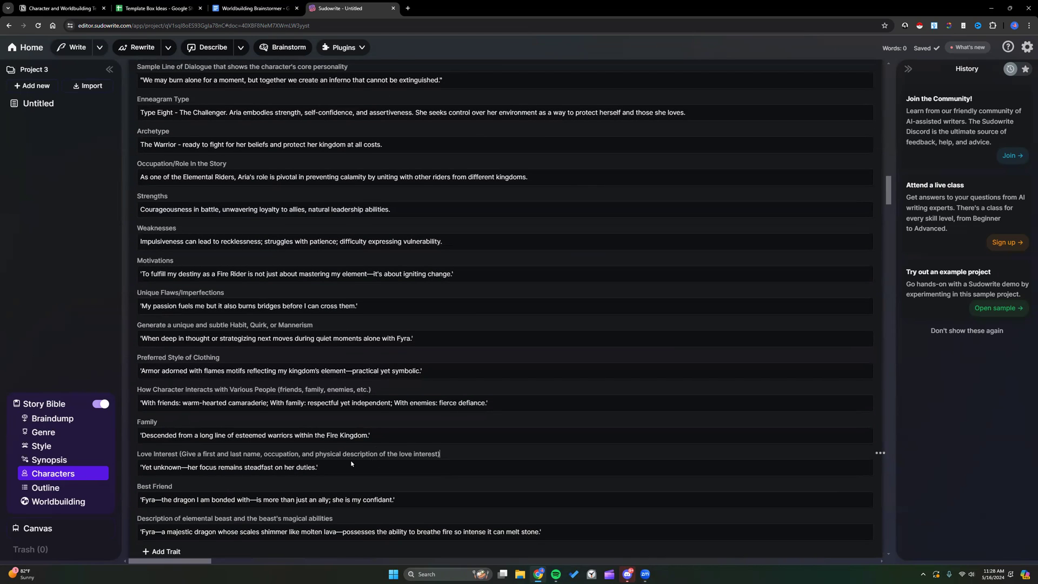
scroll(423, 462, down, 2)
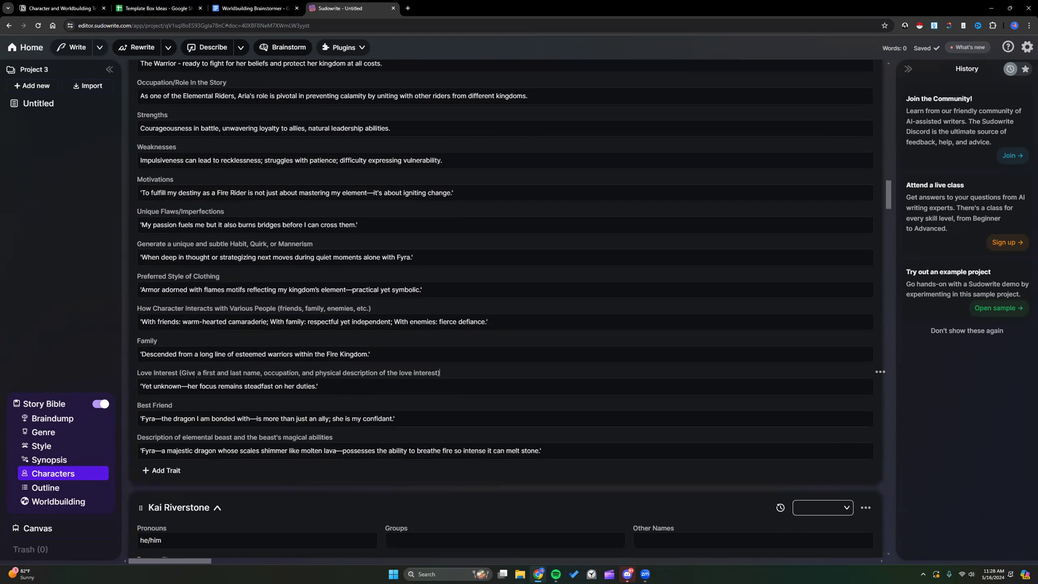
drag(178, 372, 469, 371)
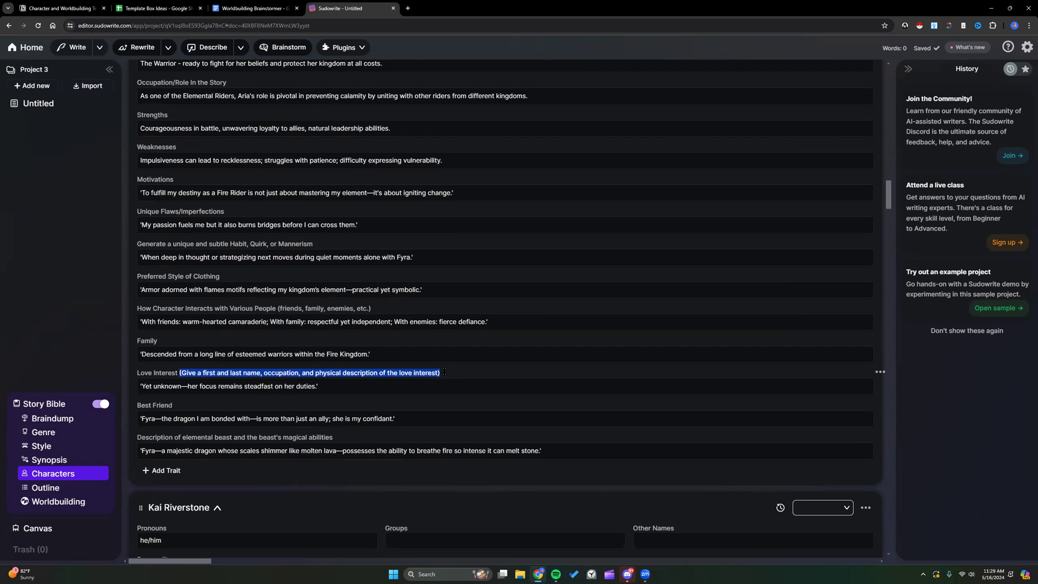
click(335, 373)
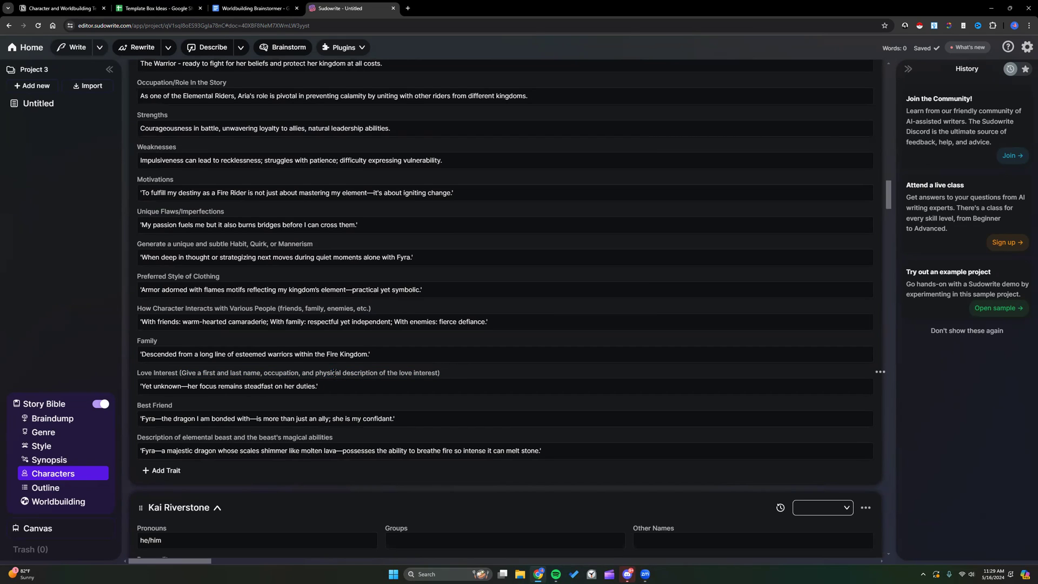
drag(137, 370, 443, 371)
click(443, 372)
Step: Compare with Aria Emberwind's label "Description of elemental beast and the beast's magical abilities" and highlight that label
scroll(489, 335, down, 2)
scroll(489, 335, down, 2)
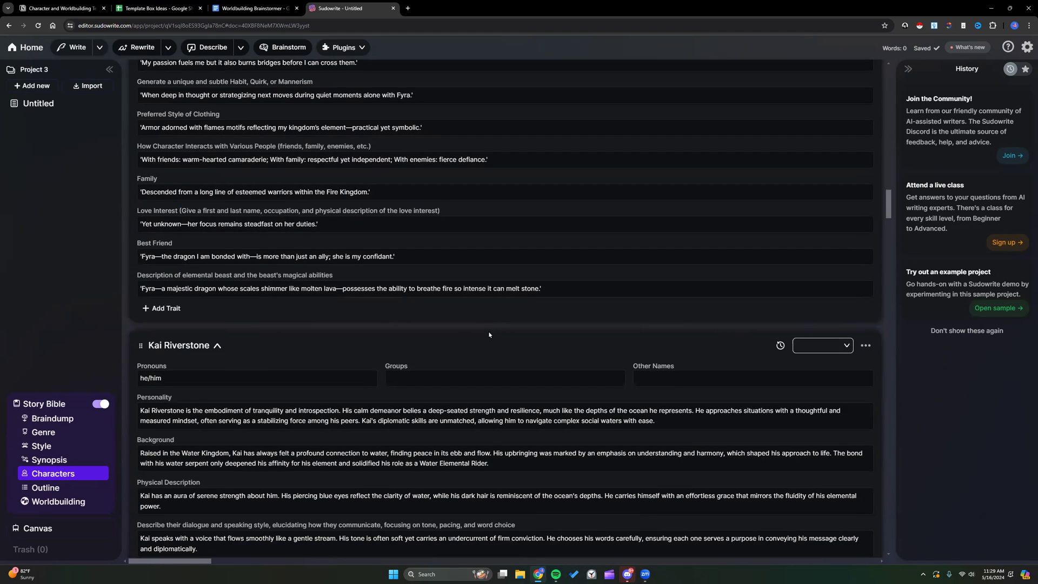
scroll(489, 334, down, 2)
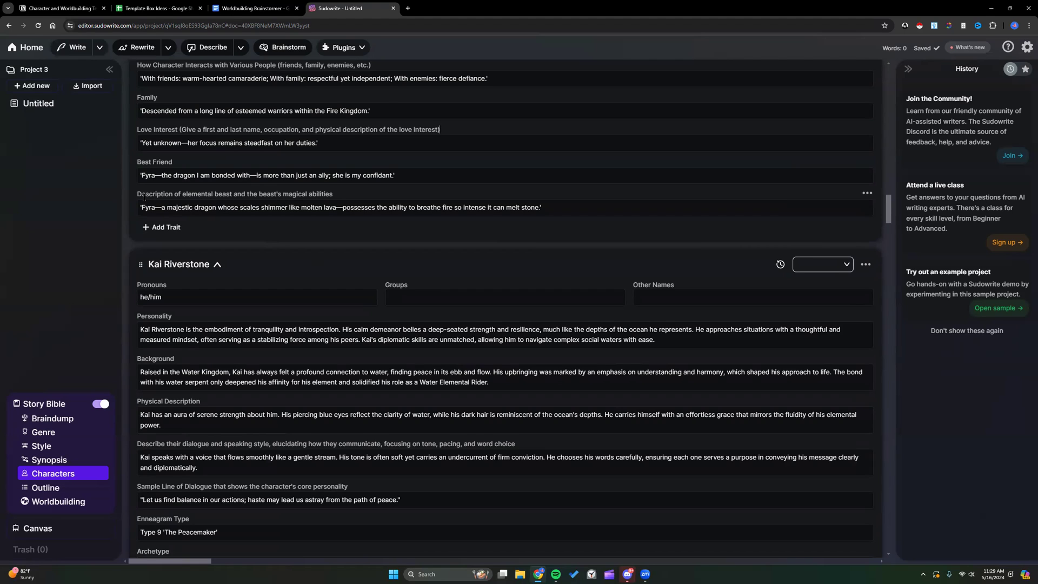
drag(136, 193, 337, 194)
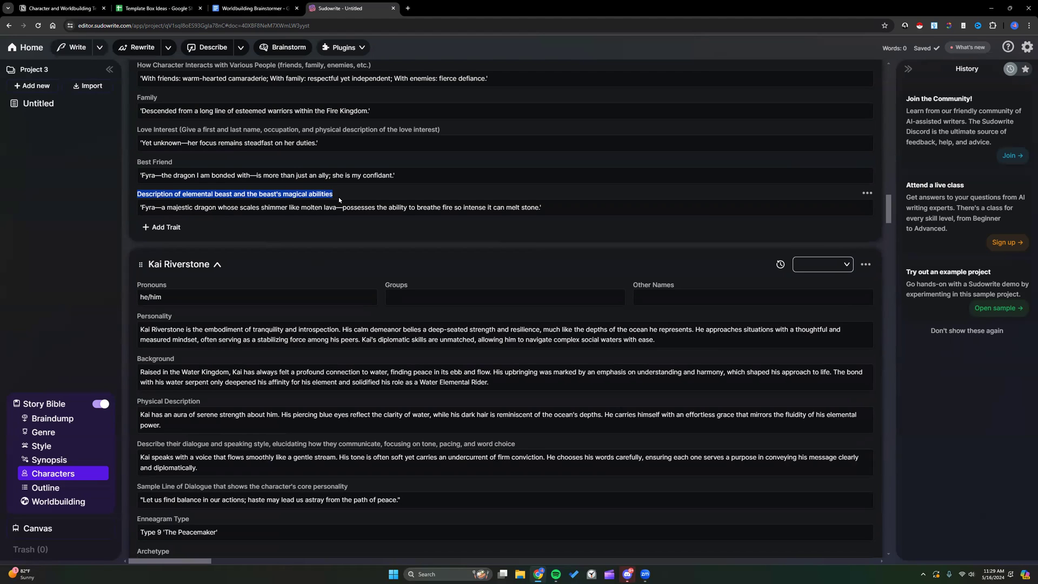
scroll(349, 204, up, 1)
scroll(349, 205, up, 1)
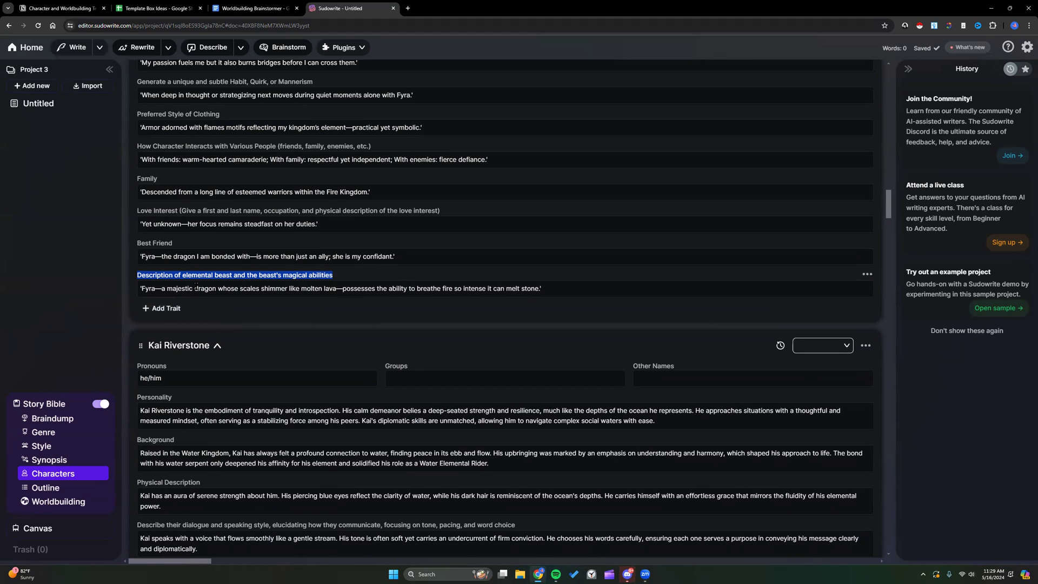
scroll(196, 285, up, 1)
scroll(196, 285, up, 1)
Step: Return to the projects overview, log out, and sign in through Google with the first listed account
click(27, 48)
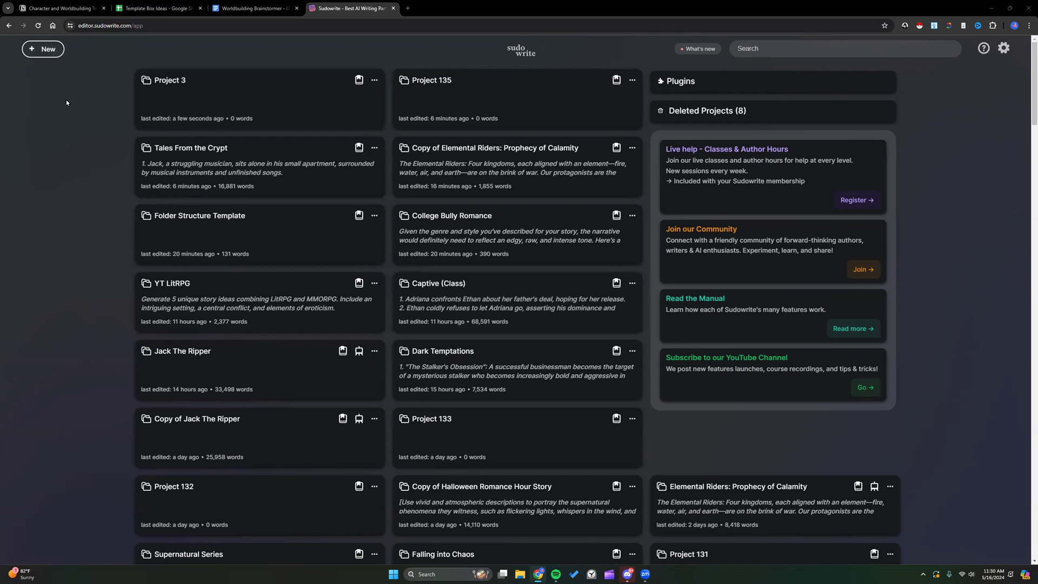
scroll(450, 259, down, 1)
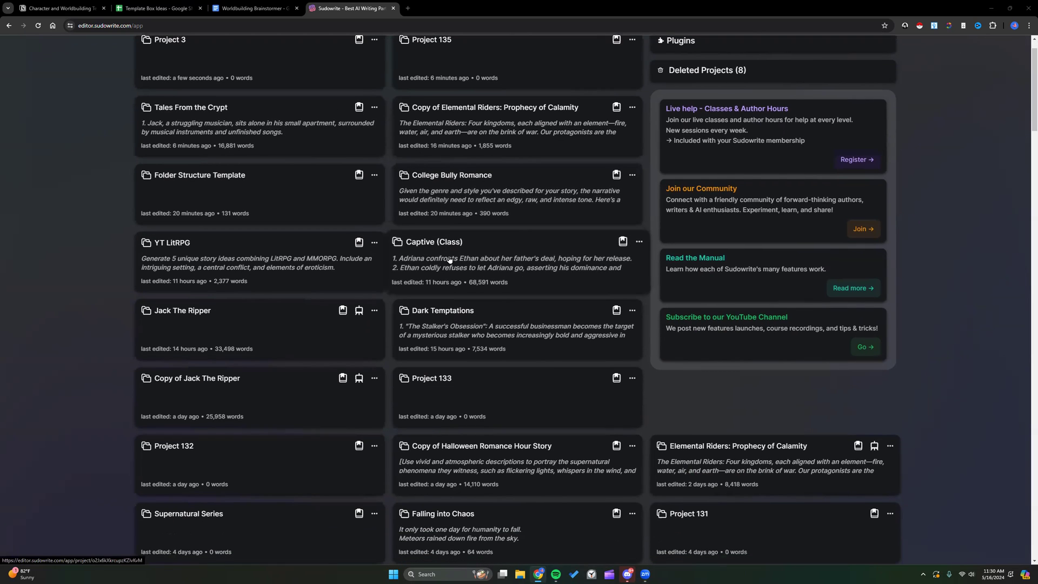
scroll(450, 260, up, 1)
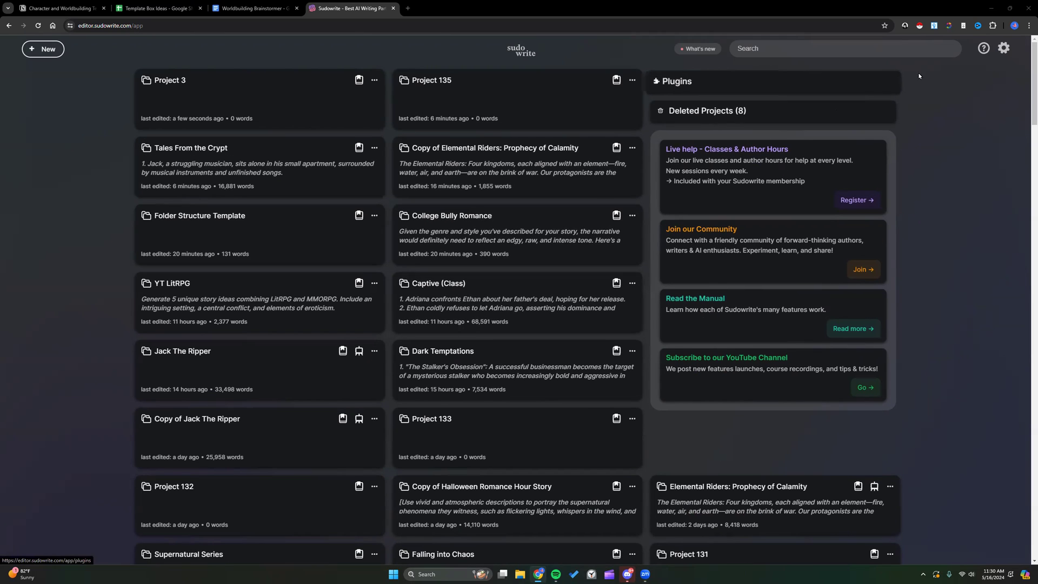
click(1003, 48)
click(830, 312)
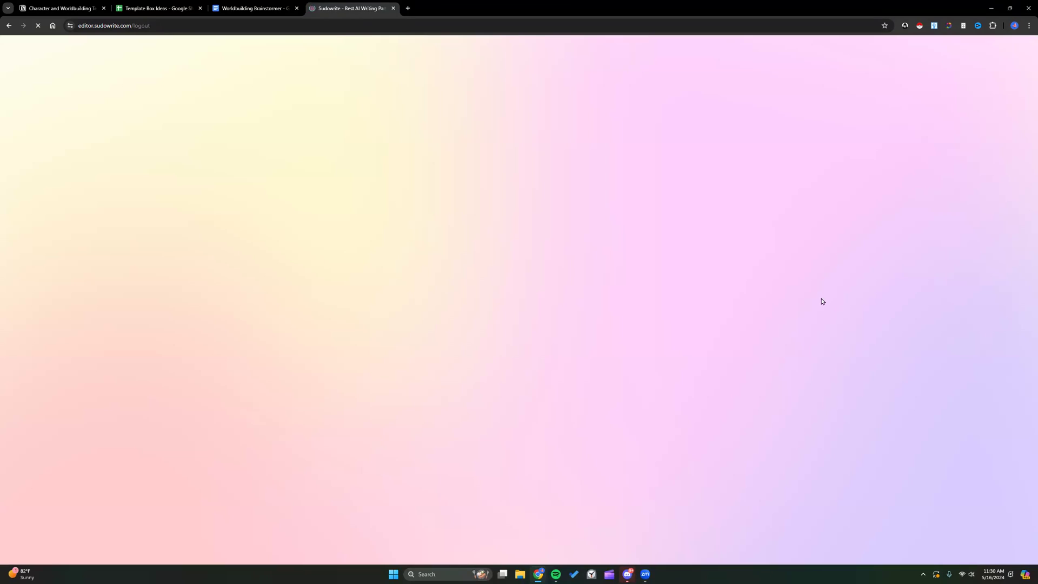
click(506, 278)
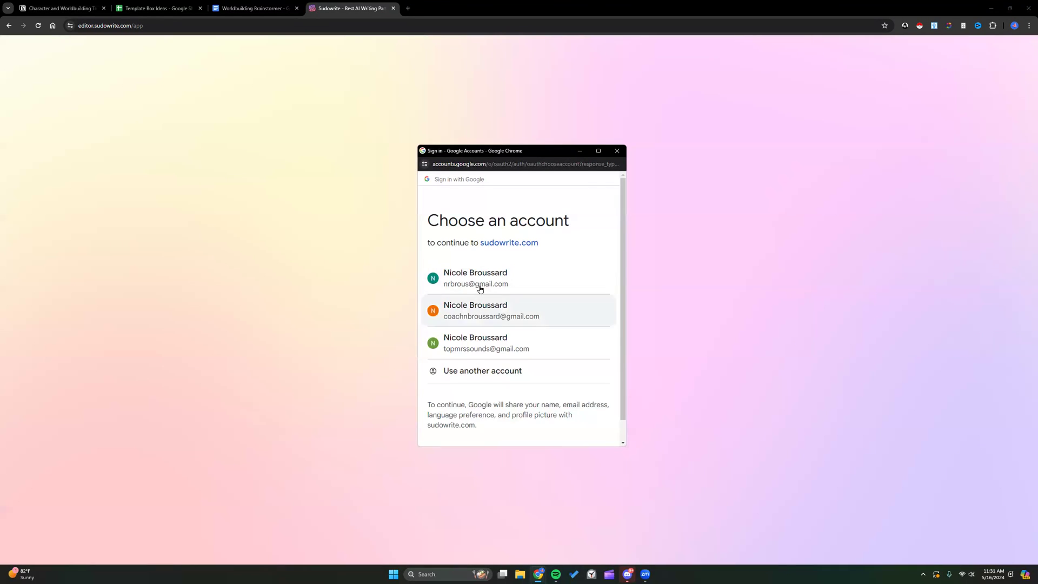
click(475, 278)
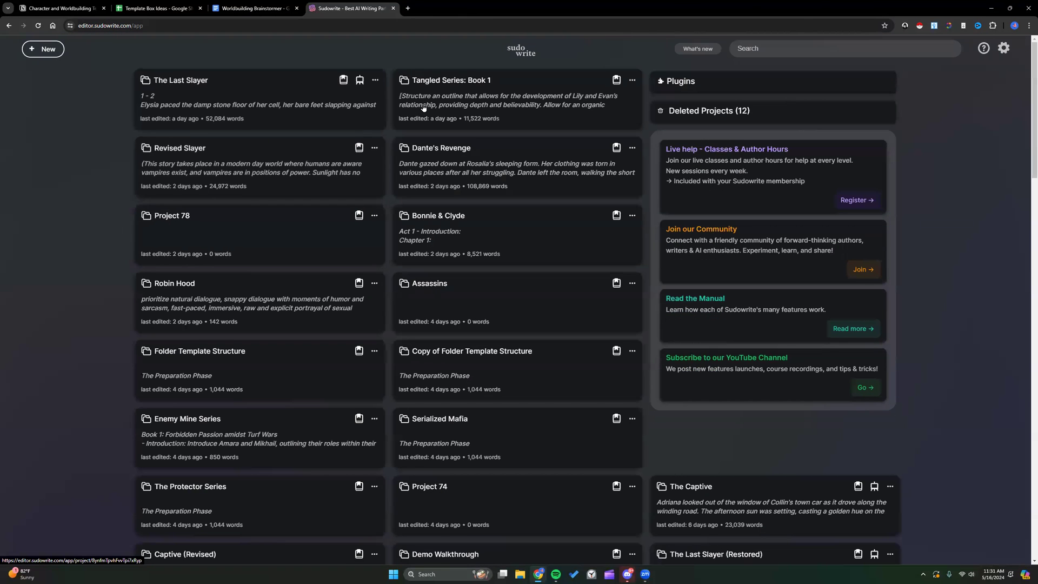
Step: Open the Worldbuilding section of the Tangled Series: Book 1 project, view the default traits for Town, and close the customization dialog unsaved
click(423, 107)
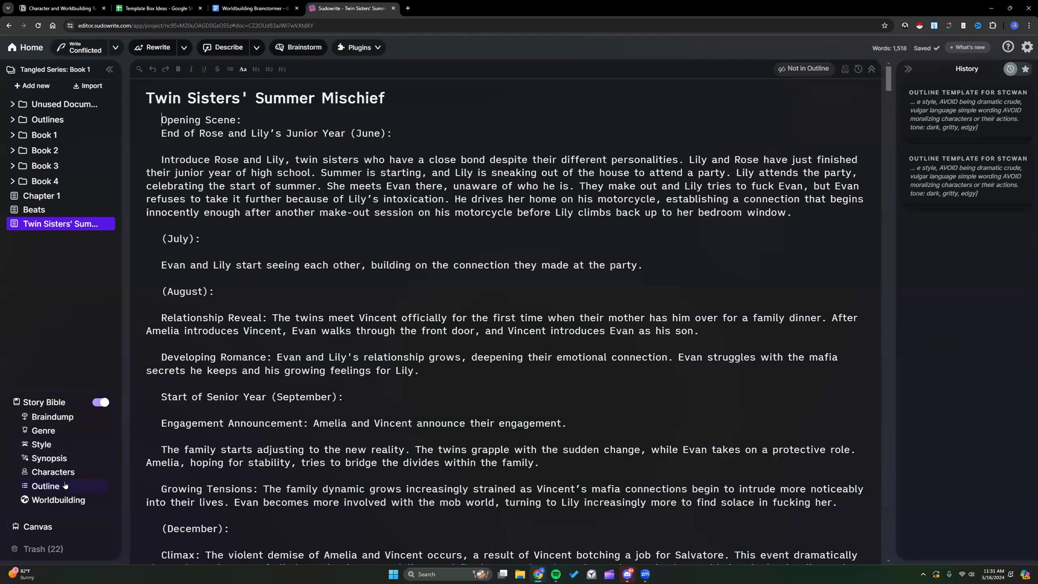
click(71, 501)
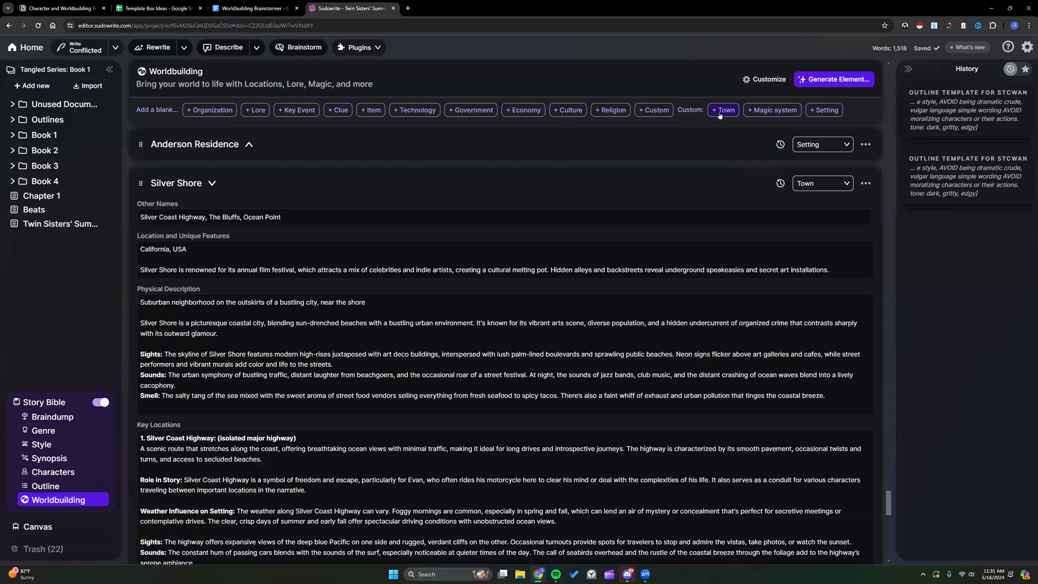
click(764, 79)
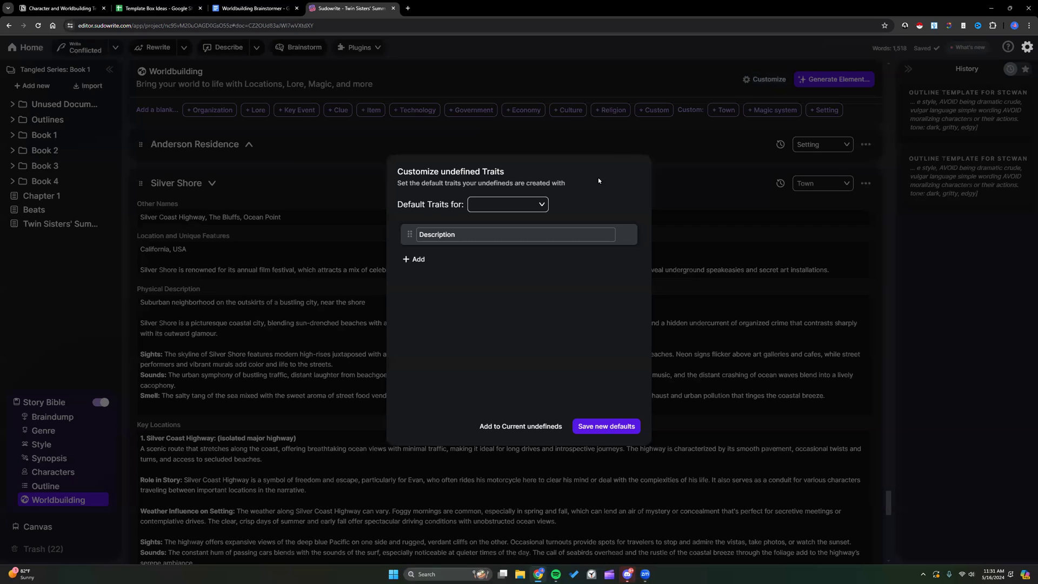
click(541, 205)
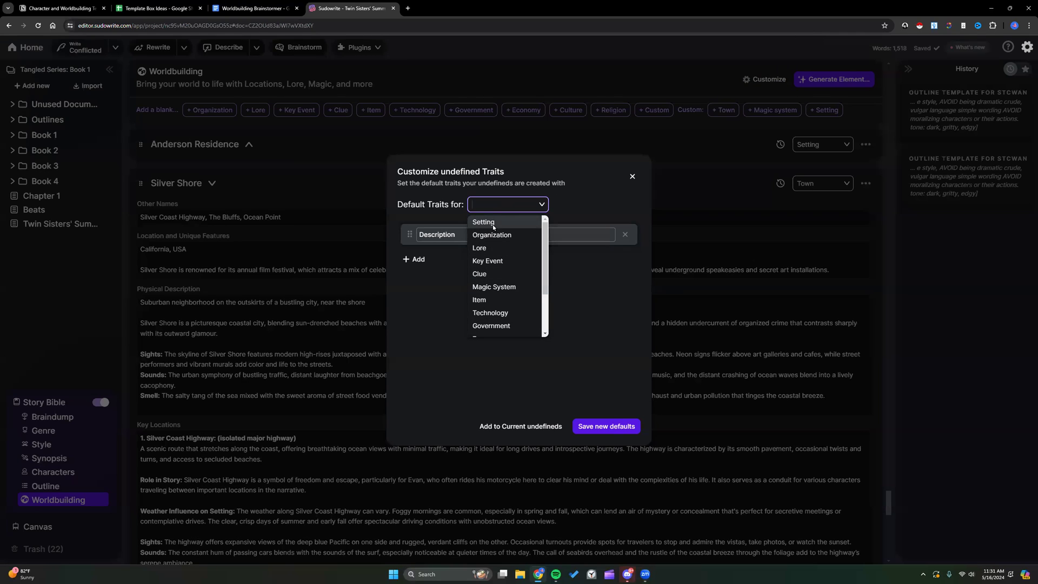
click(579, 193)
click(543, 206)
scroll(512, 308, down, 3)
click(503, 329)
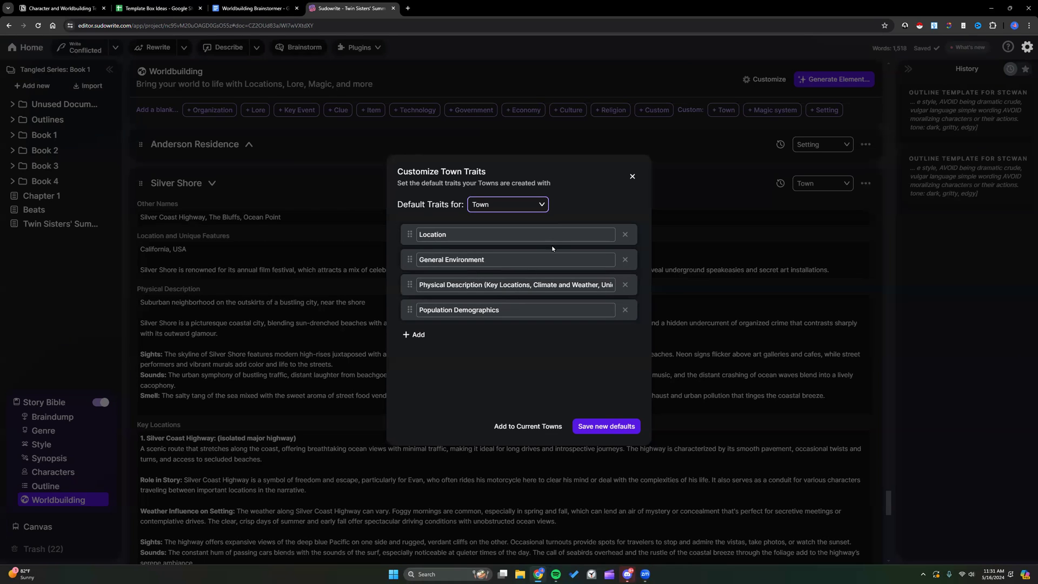
click(519, 285)
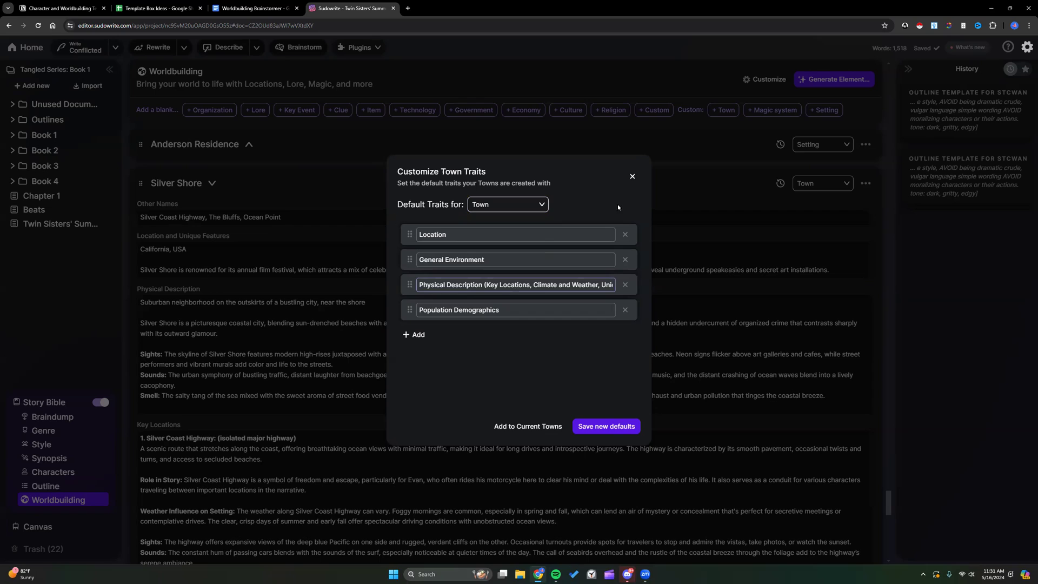
click(631, 177)
Step: Review the Silver Shore town's traits, including Physical Description and Key Locations
scroll(505, 308, down, 2)
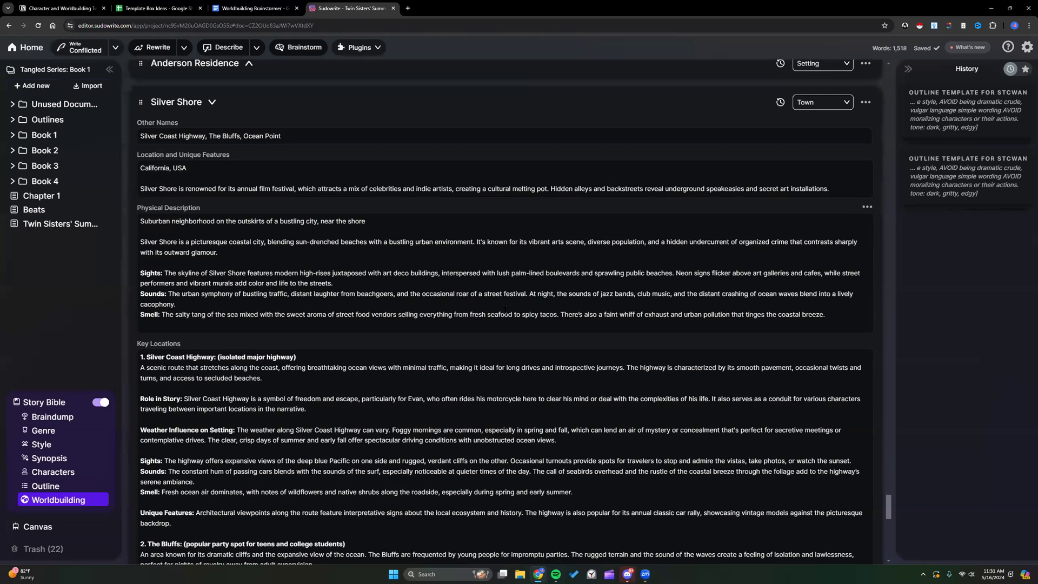
scroll(346, 272, down, 2)
scroll(347, 272, up, 2)
scroll(254, 67, up, 2)
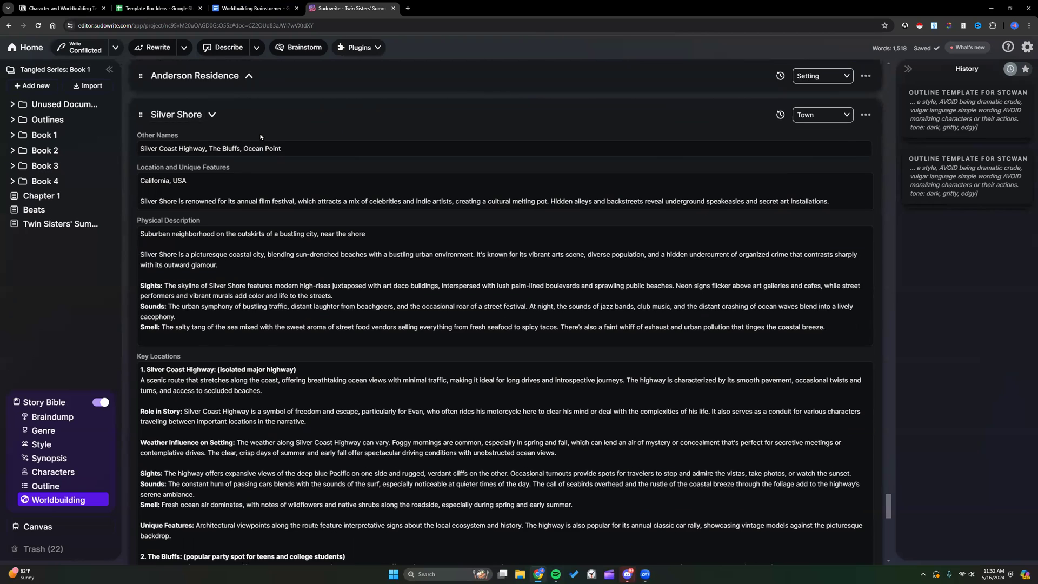
Step: Expand the Anderson Residence setting and examine its traits from Other Names to "Description: Sights, Sounds, Smell and Unique Features"
click(249, 143)
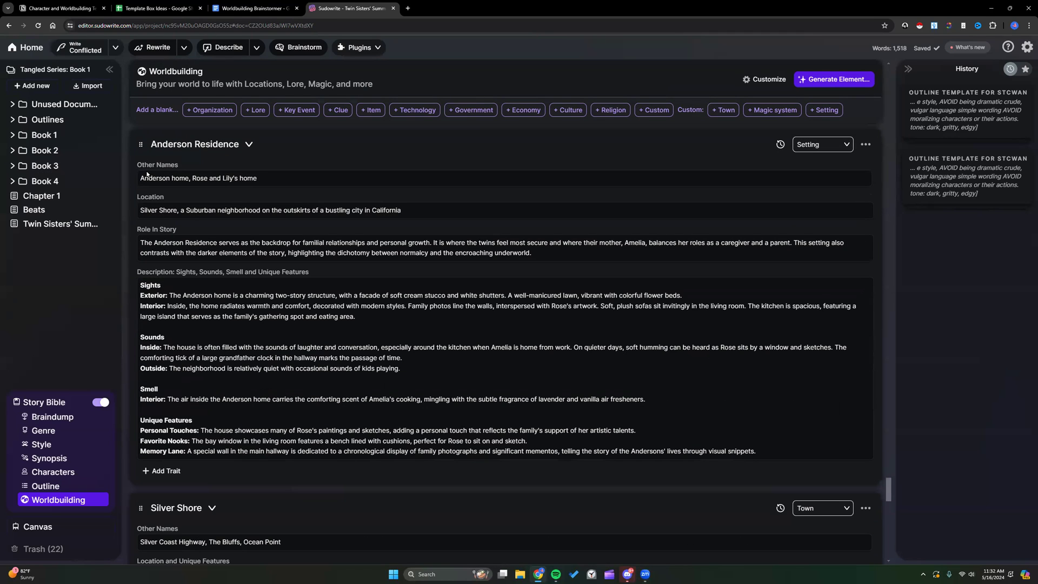
drag(242, 179, 133, 182)
click(173, 206)
click(164, 227)
drag(156, 272, 311, 274)
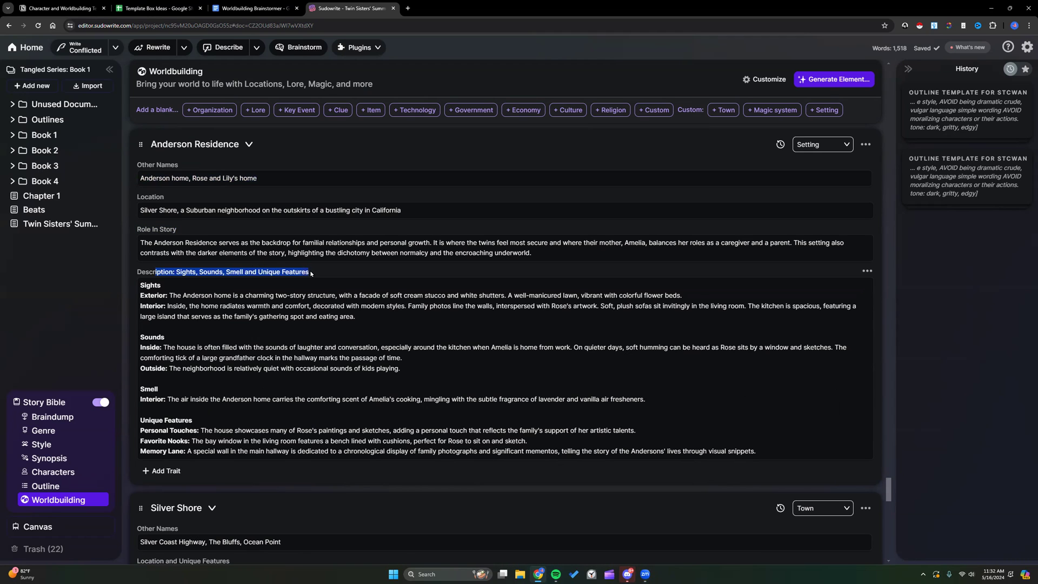
click(365, 319)
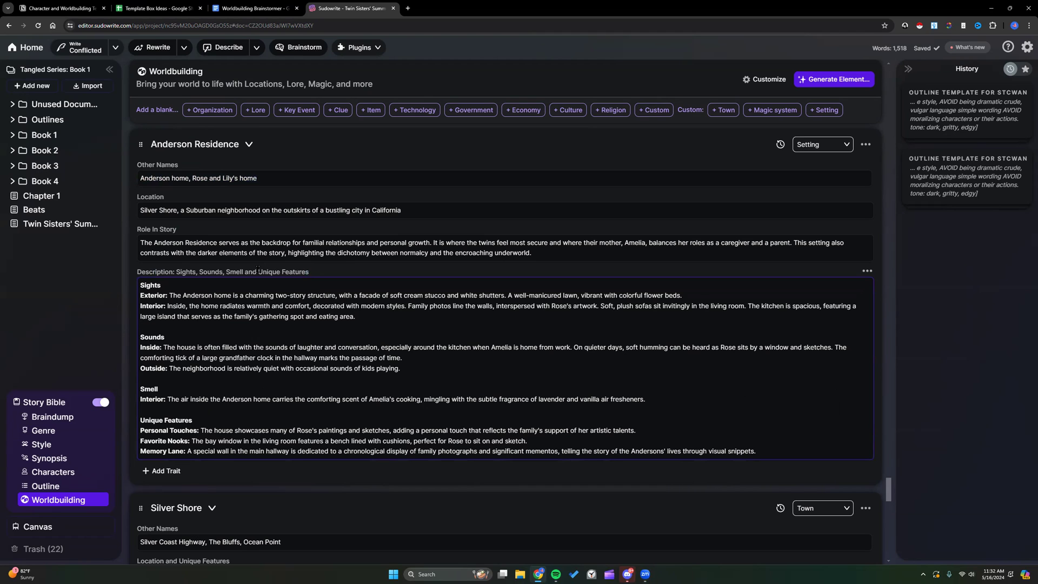
Step: Examine the Unique Features part of the Anderson Residence's description label and the Sights, Sounds, Smell and Unique Features sections it guides
drag(258, 272, 321, 274)
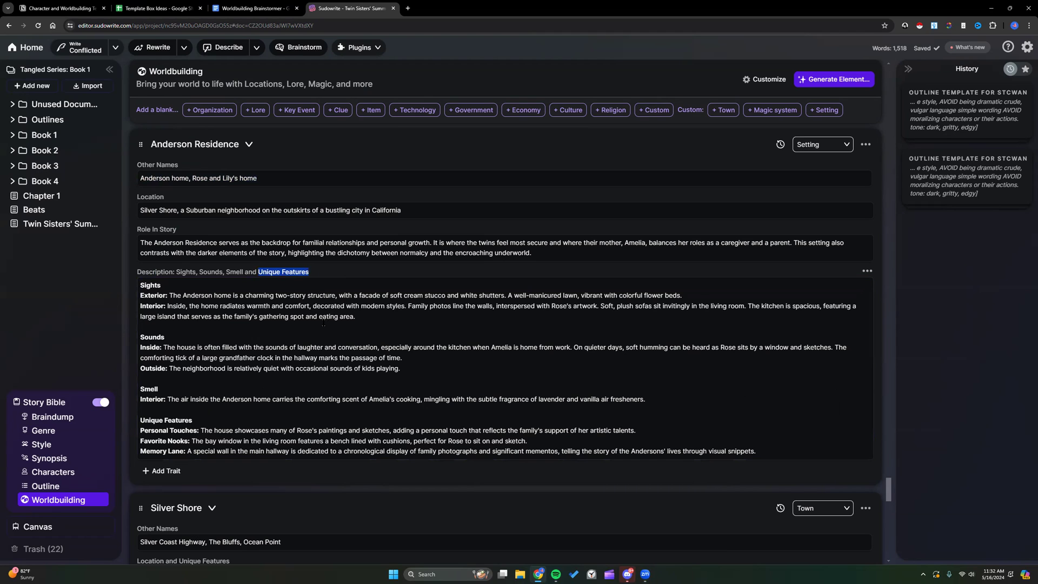
scroll(317, 281, down, 1)
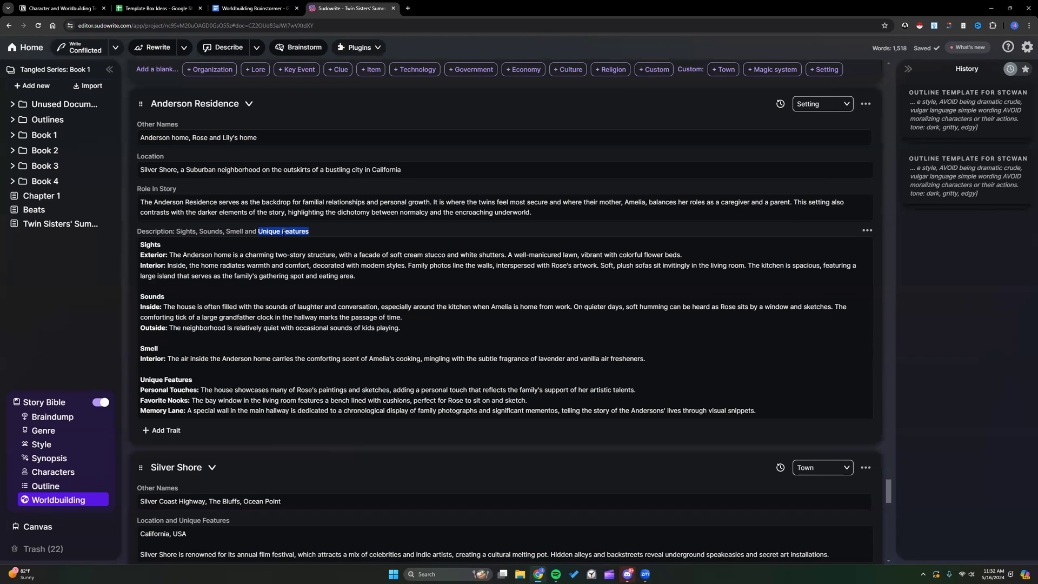
click(388, 276)
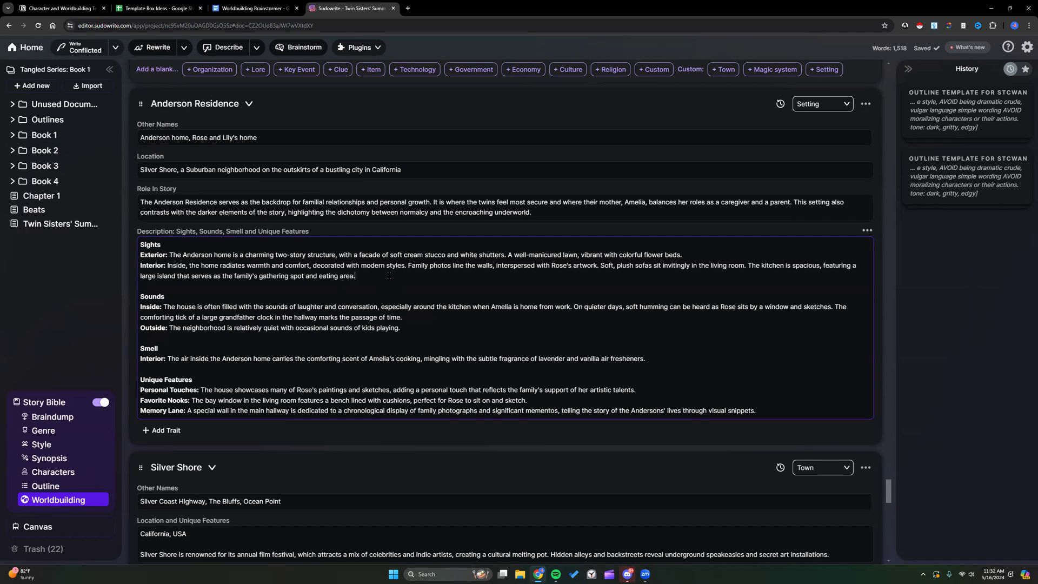
scroll(388, 275, down, 1)
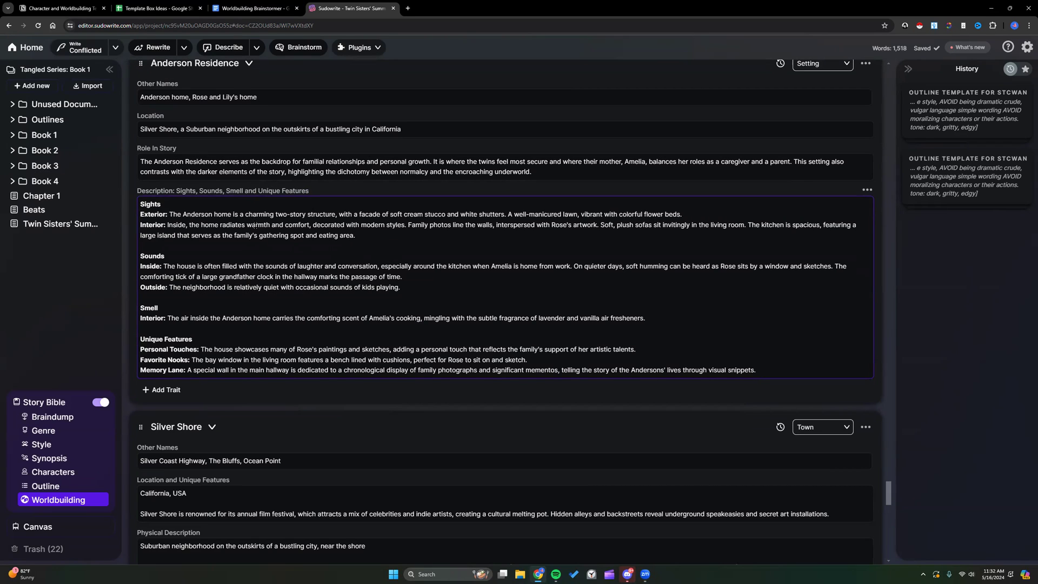
Step: Examine the Silver Shore town's Other Names trait, highlighting Silver Coast Highway, The Bluffs and Ocean Point
scroll(253, 225, down, 7)
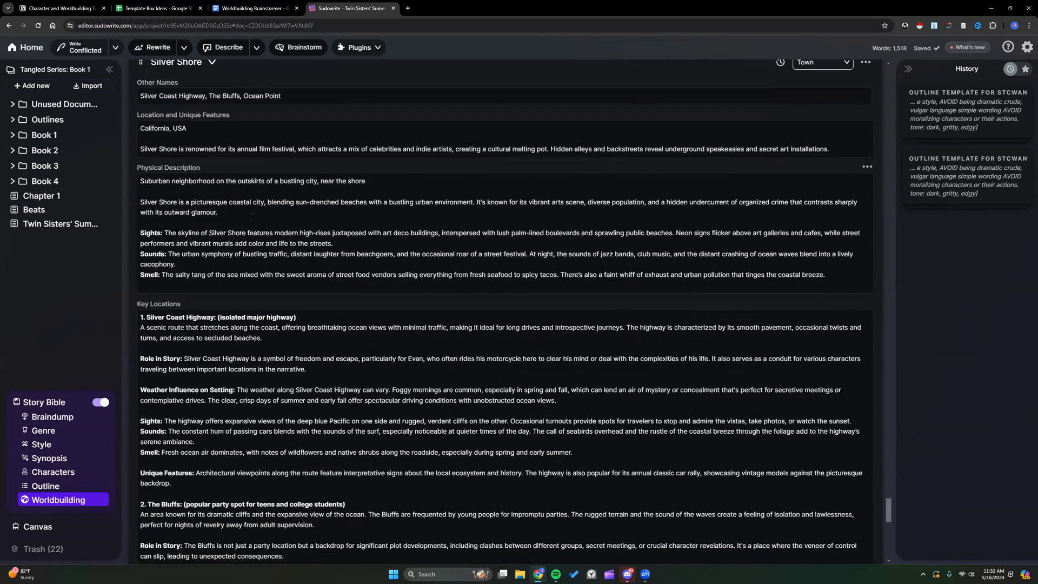
scroll(253, 216, up, 1)
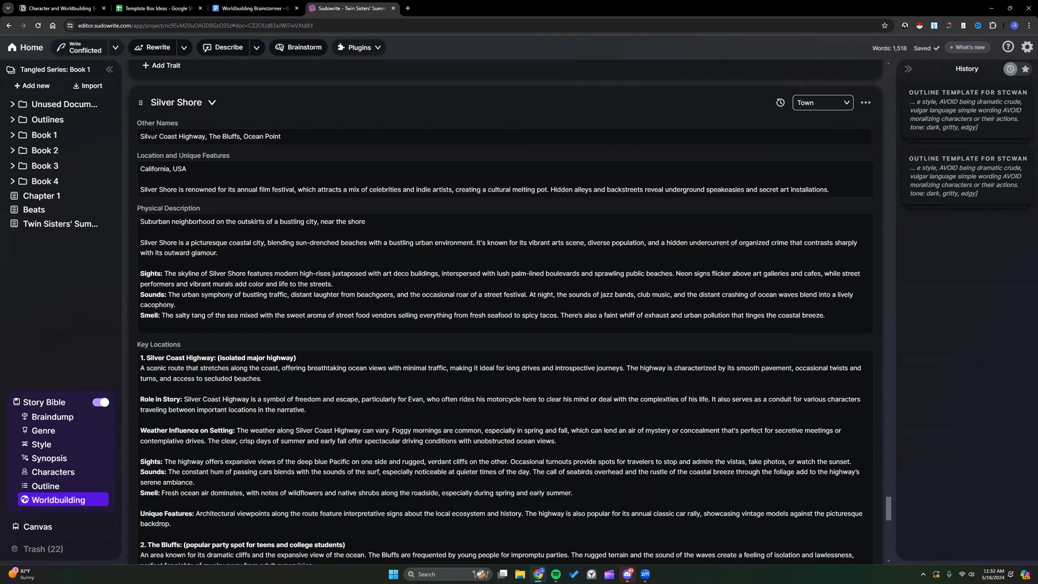
drag(139, 137, 289, 137)
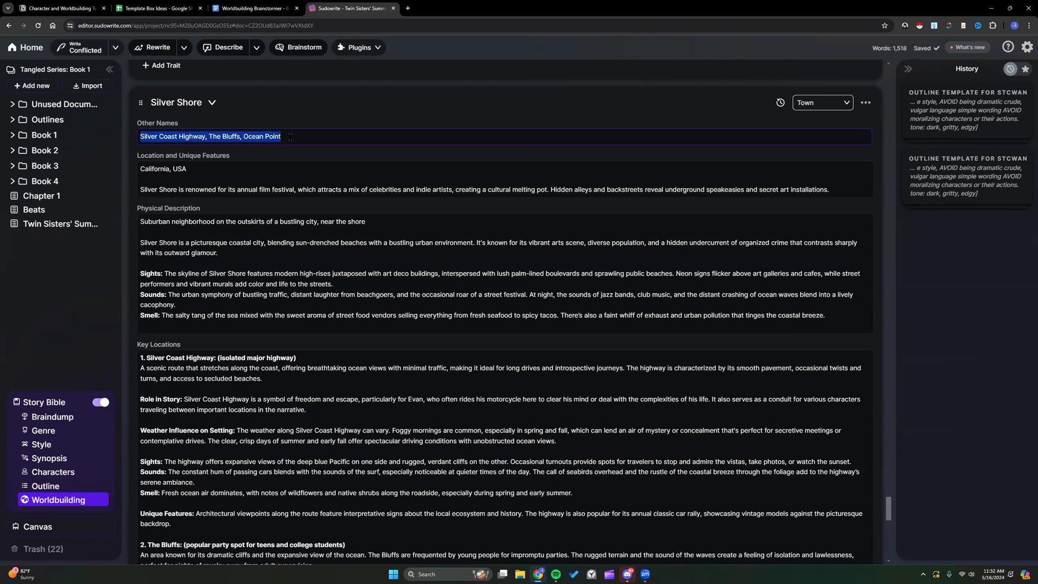
drag(150, 102, 203, 102)
click(288, 133)
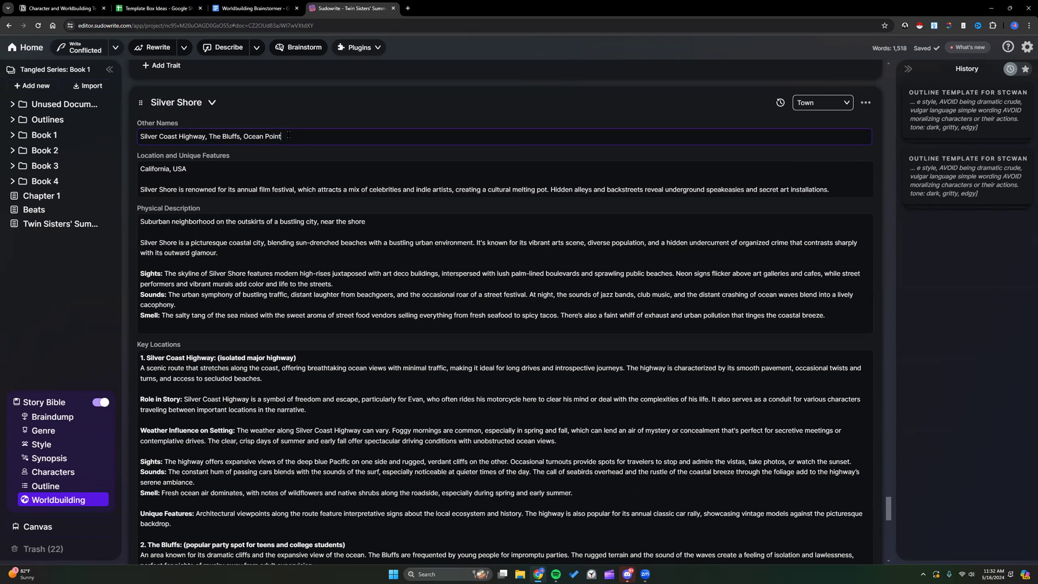
drag(287, 135, 137, 138)
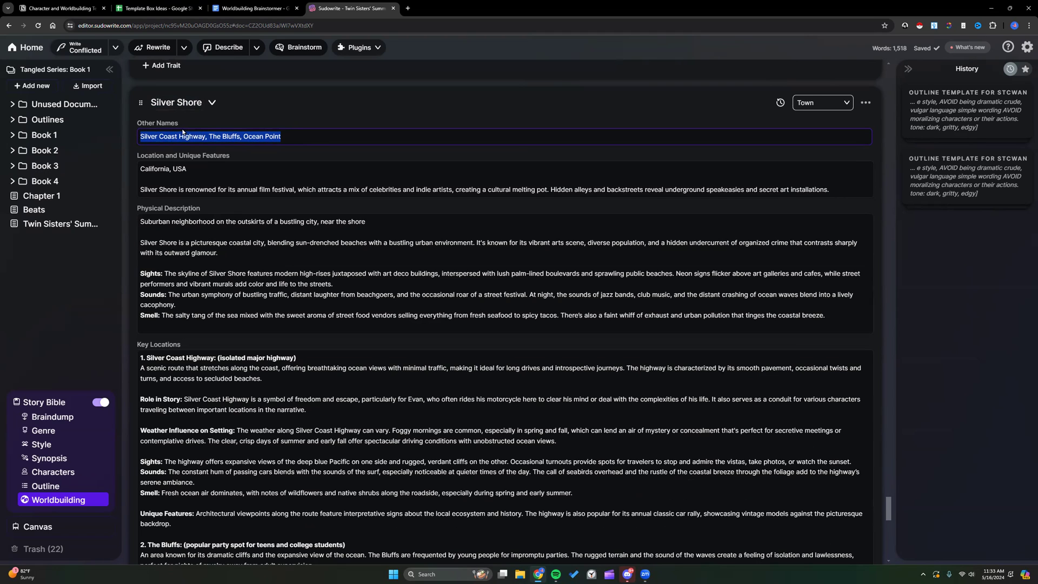
click(207, 135)
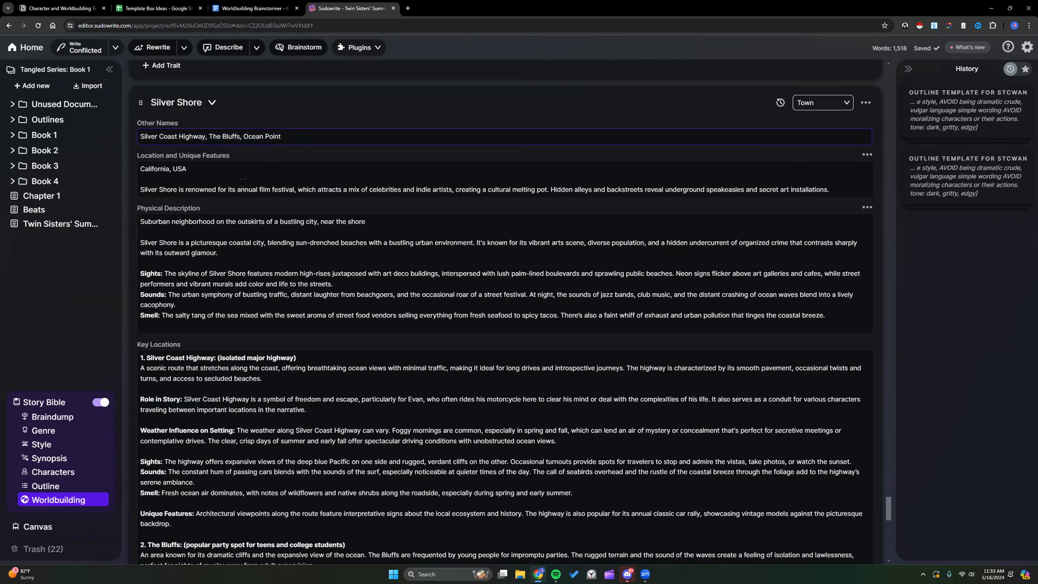
drag(208, 136, 240, 136)
click(295, 134)
drag(243, 136, 284, 137)
click(297, 157)
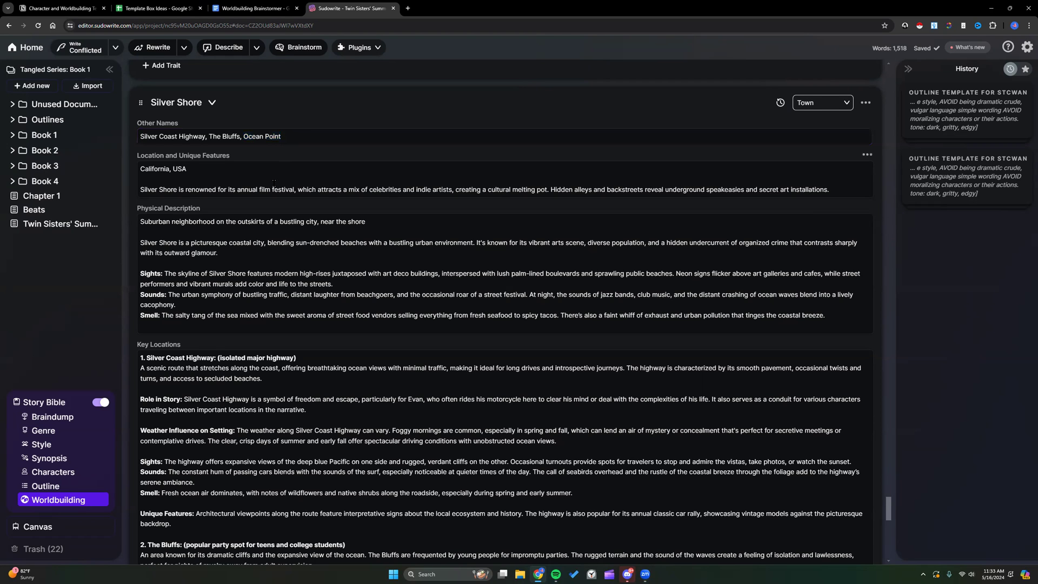
Step: Review the Silver Coast Highway, The Bluffs and Ocean Point entries in Silver Shore's Key Locations trait
scroll(273, 182, down, 5)
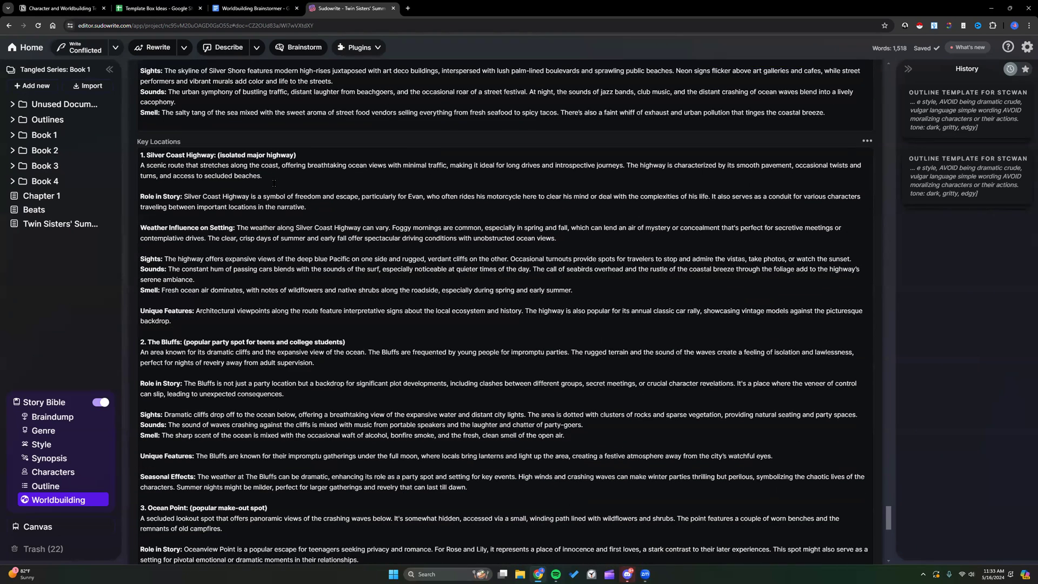
scroll(274, 183, down, 1)
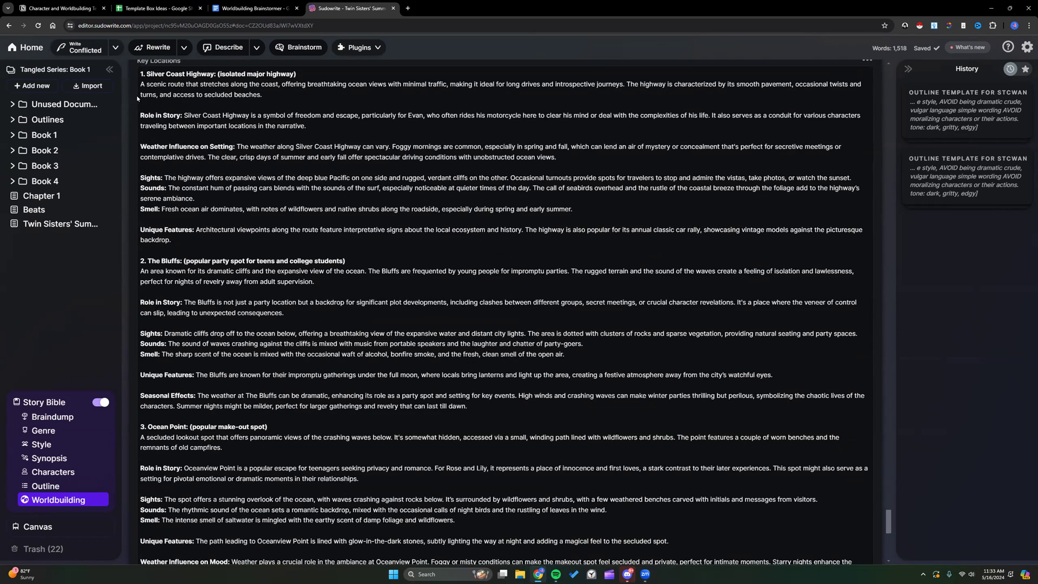
scroll(137, 98, up, 1)
drag(146, 114, 212, 114)
drag(156, 301, 172, 301)
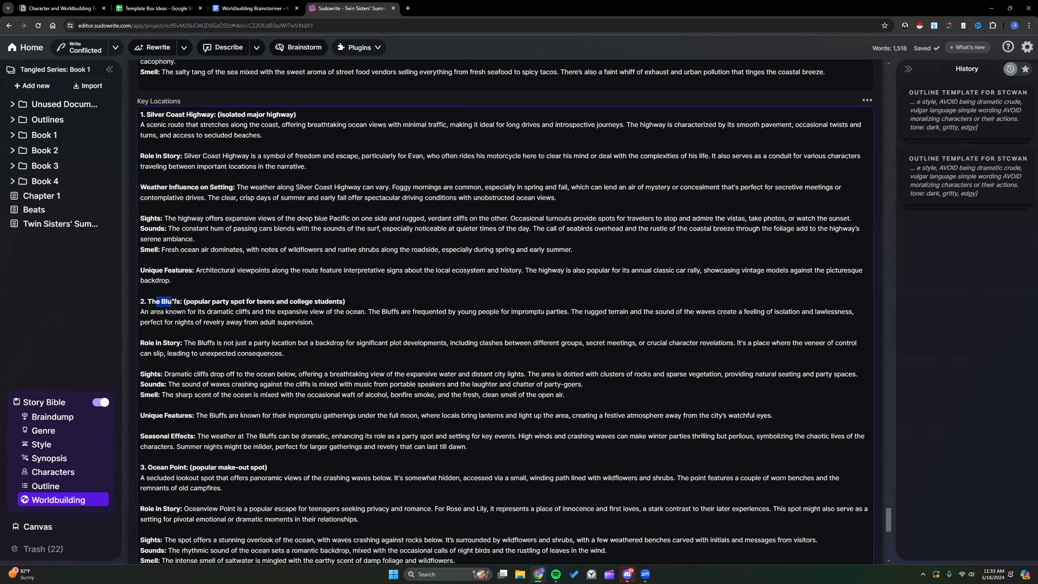
scroll(172, 301, down, 2)
drag(153, 386, 187, 385)
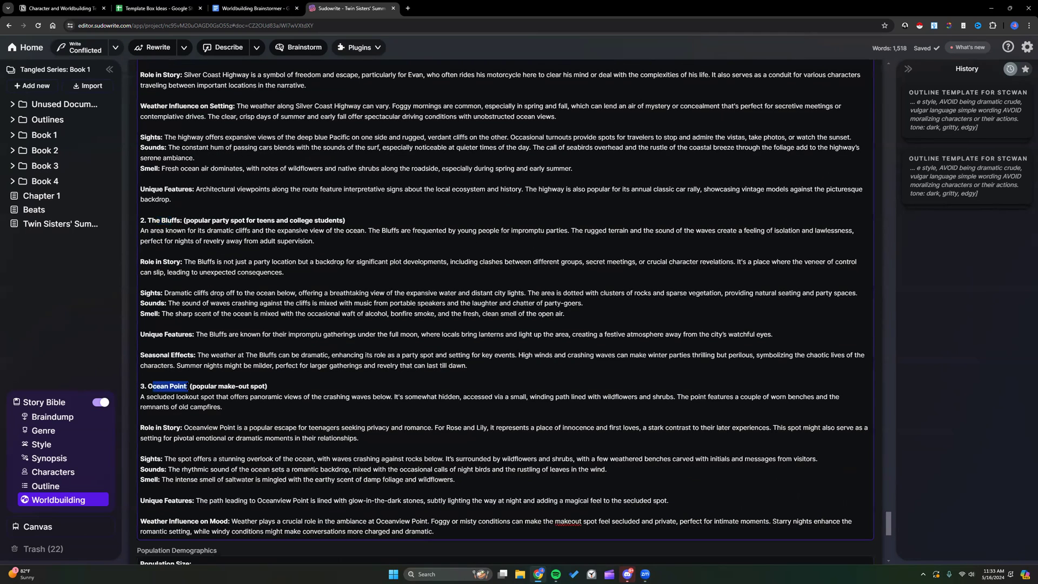
scroll(295, 322, up, 2)
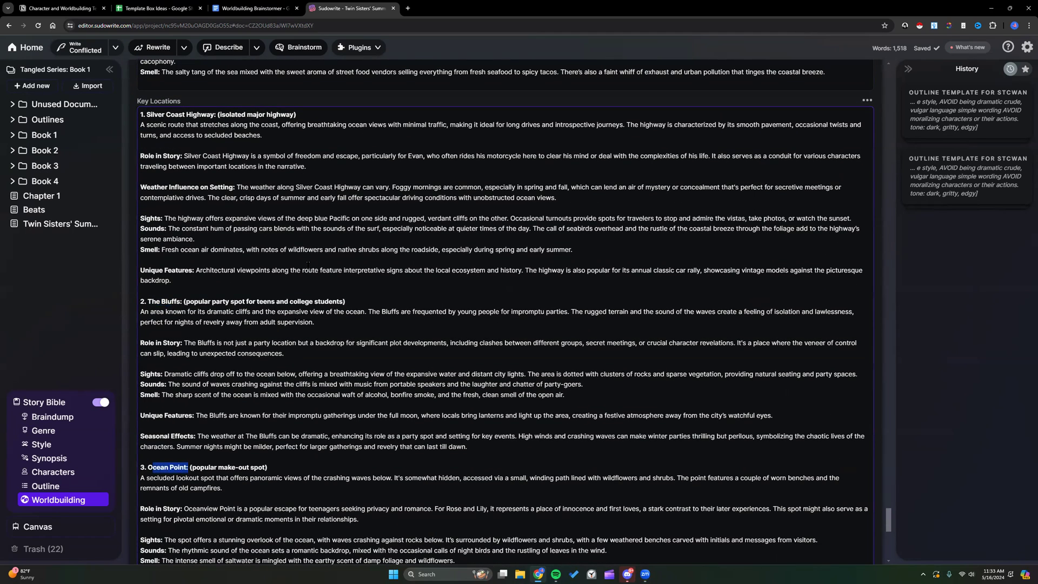
click(308, 262)
Step: Review Silver Shore's Silver Coast Highway entry and its remaining traits through Population Demographics and Climate and Weather
scroll(186, 283, up, 1)
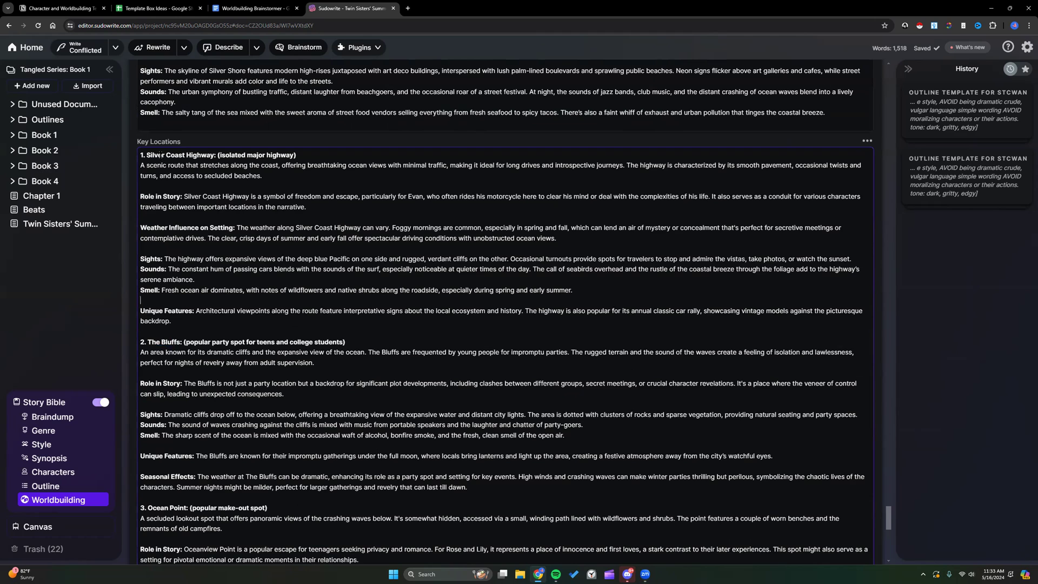
drag(154, 156, 232, 156)
click(296, 177)
scroll(297, 176, down, 2)
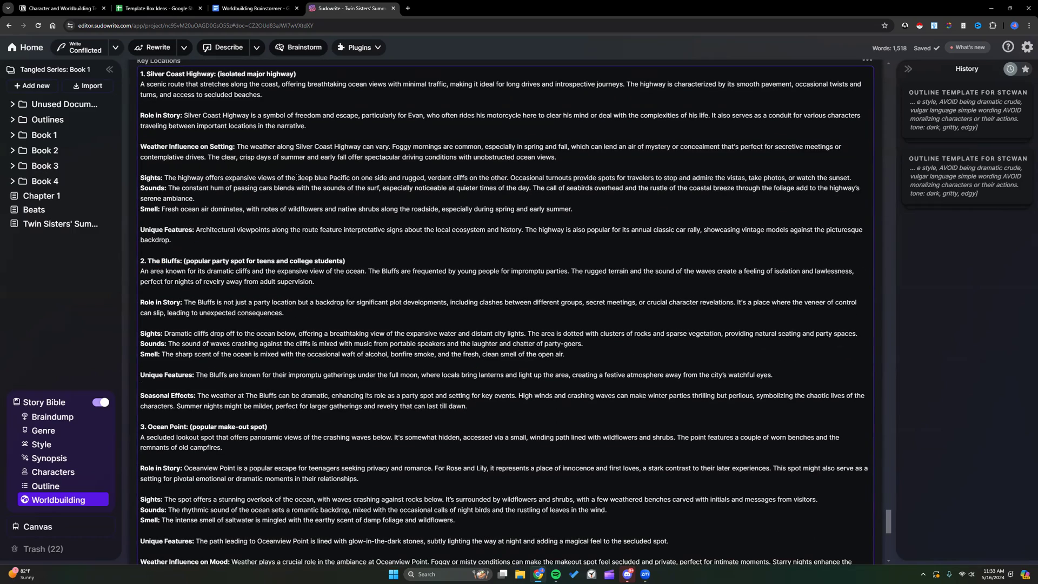
scroll(297, 177, up, 5)
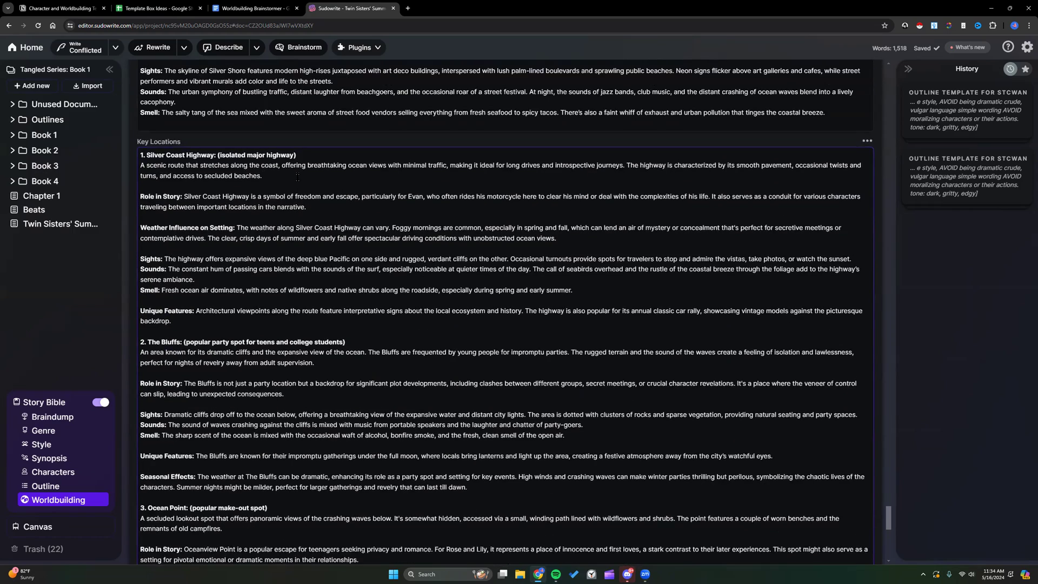
scroll(296, 177, up, 1)
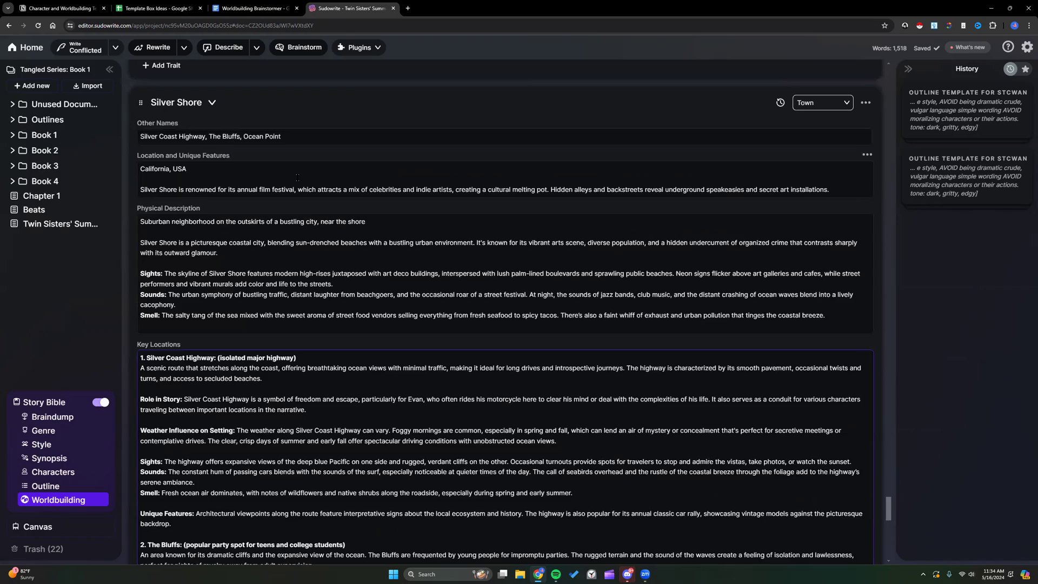
scroll(297, 177, down, 15)
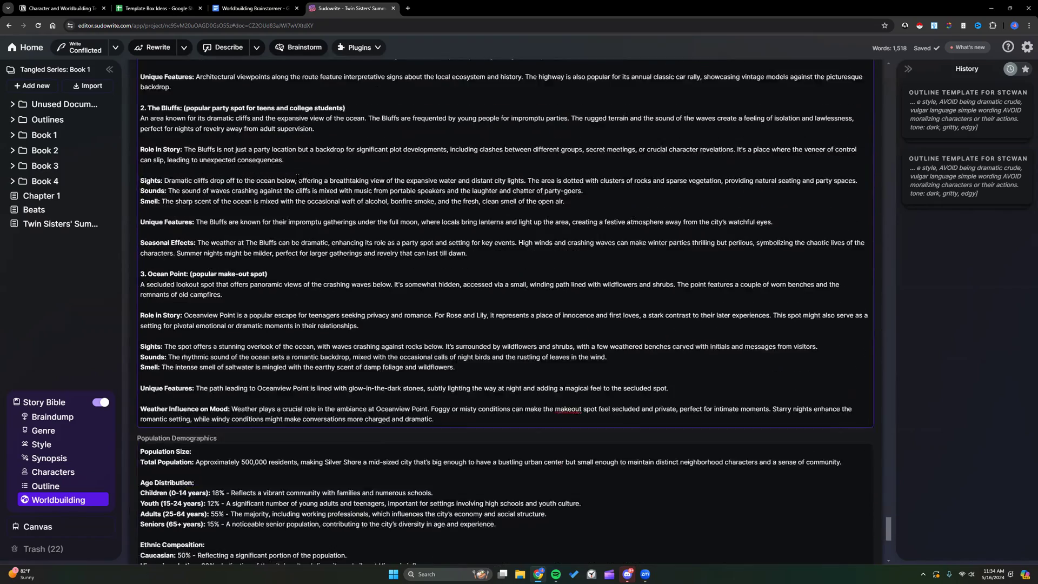
scroll(297, 177, down, 4)
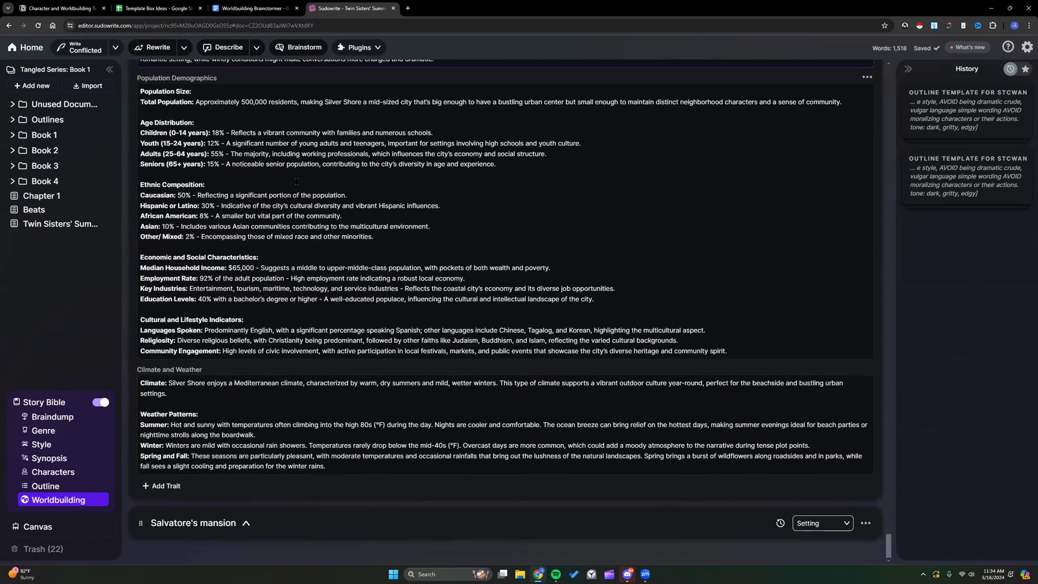
scroll(226, 374, up, 7)
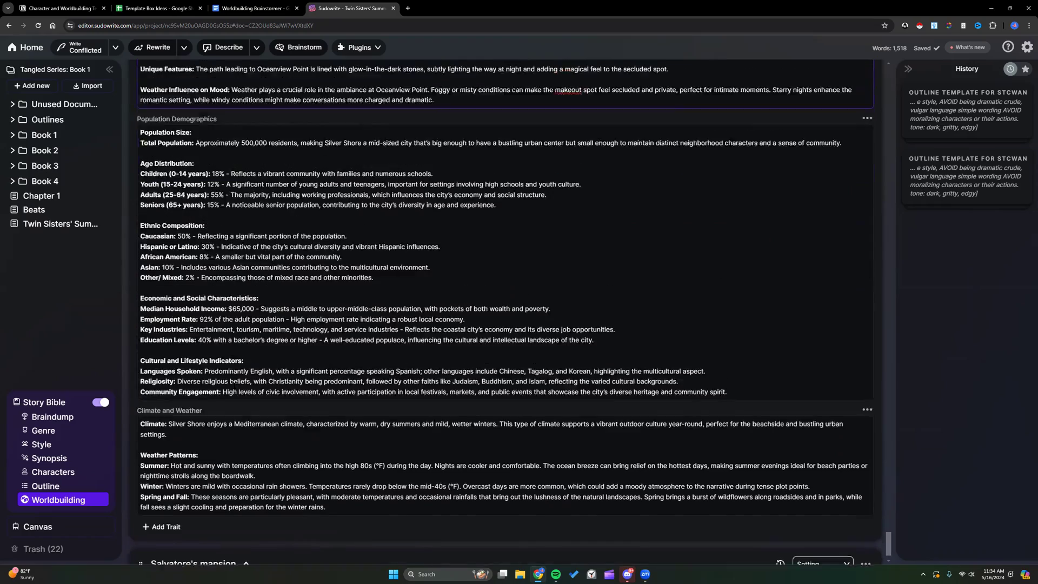
scroll(235, 389, up, 10)
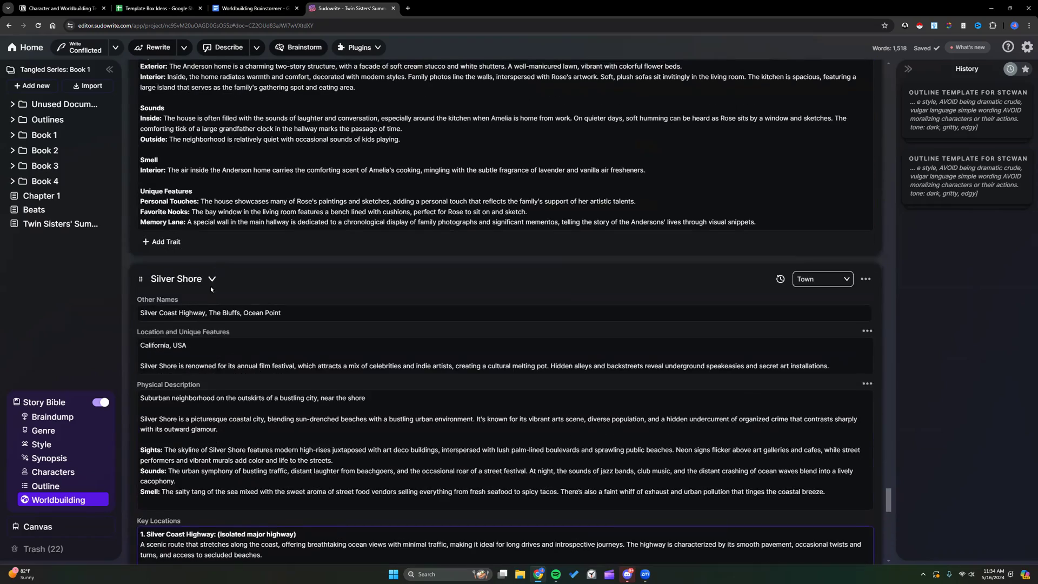
Step: Collapse the Silver Shore and Anderson Residence worldbuilding elements
click(212, 279)
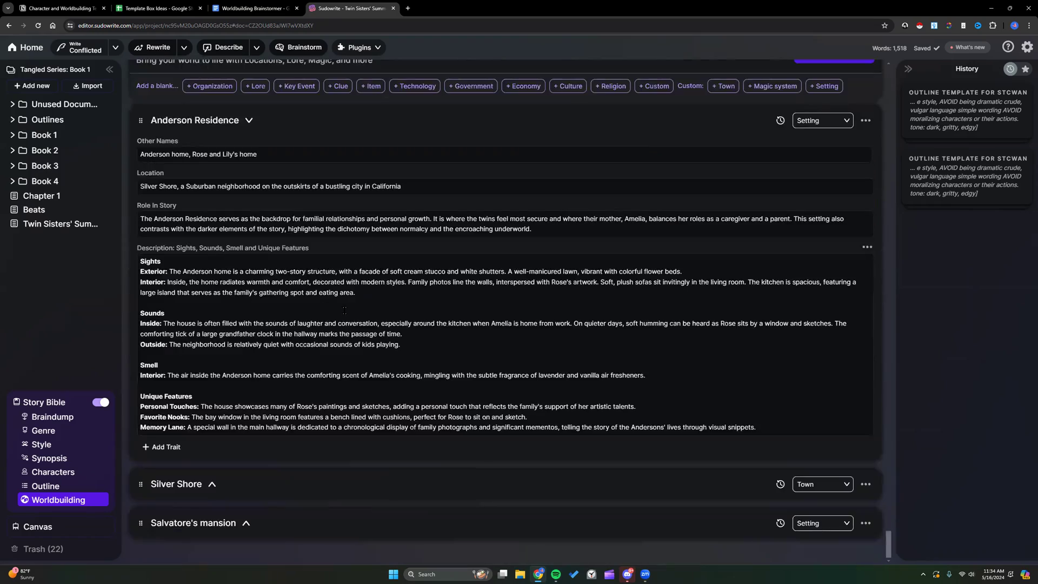
scroll(344, 309, up, 1)
click(246, 200)
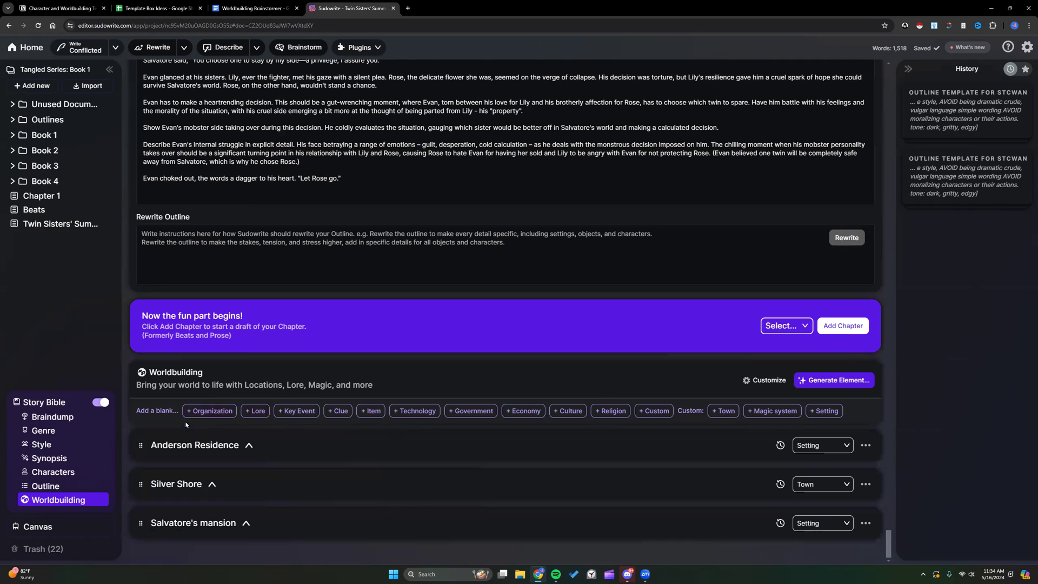
Step: Add a blank Organization element to see its default traits and delete it again
click(210, 412)
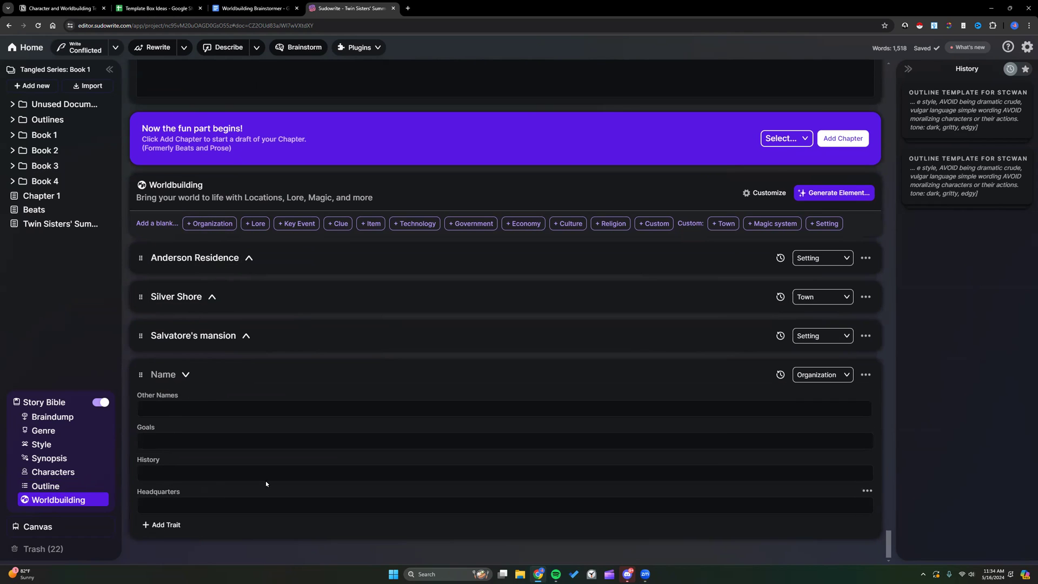
click(865, 374)
click(857, 398)
click(805, 450)
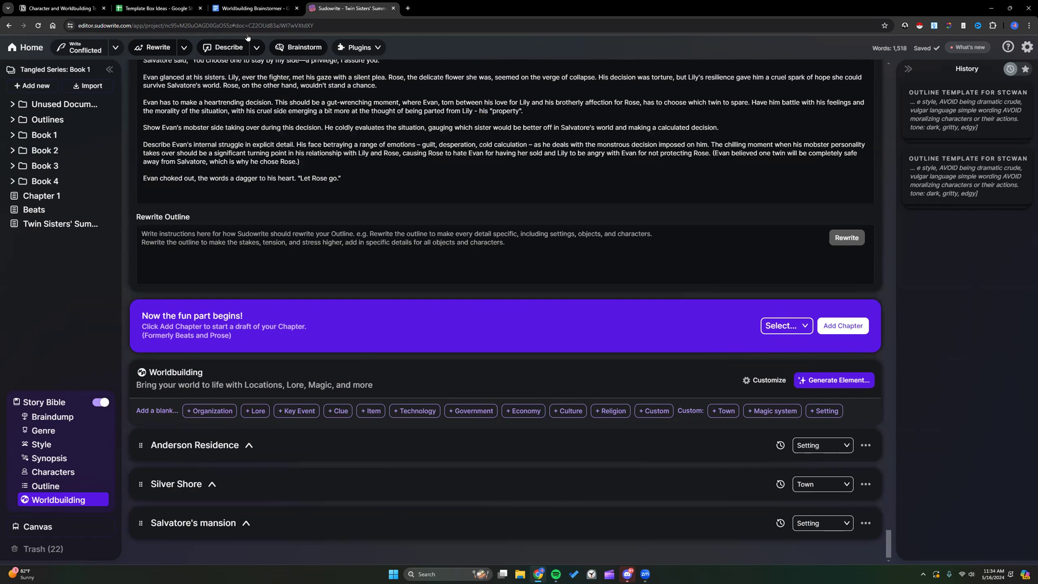
Step: Switch to the Template Box Ideas spreadsheet and open the Mafia Setting Template document linked on its Settings sheet
click(157, 8)
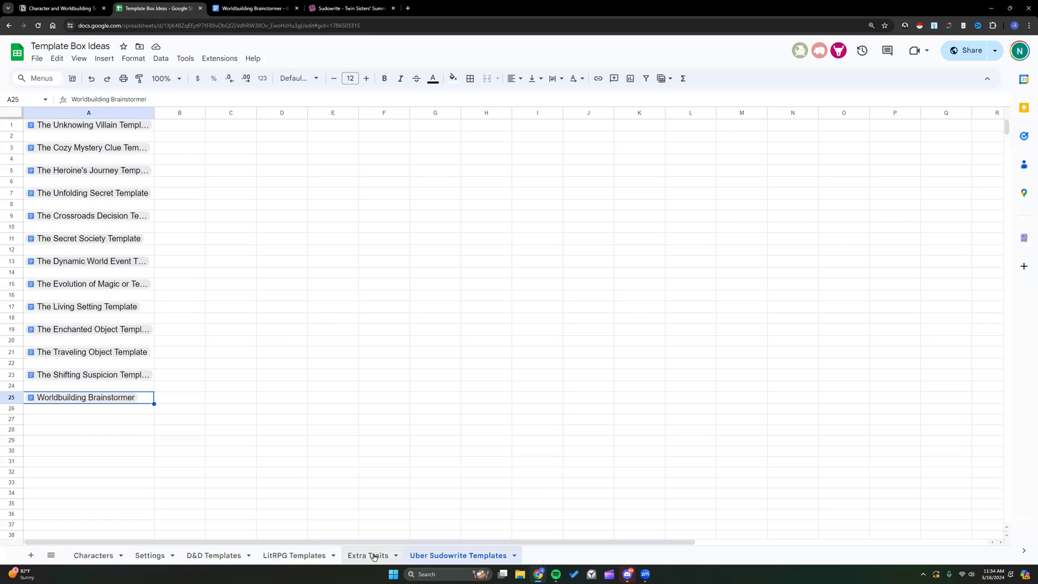
click(155, 556)
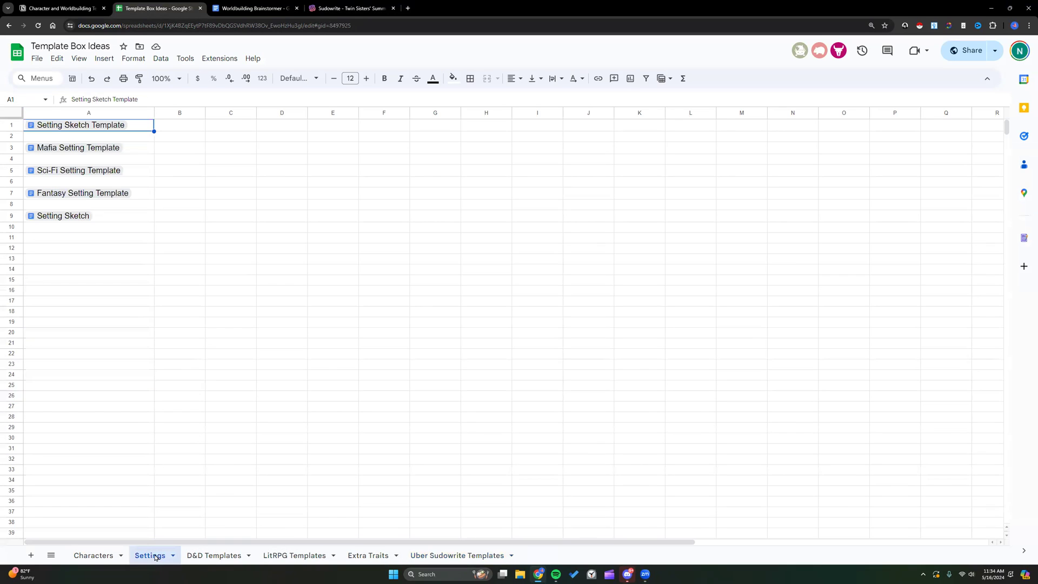
click(87, 150)
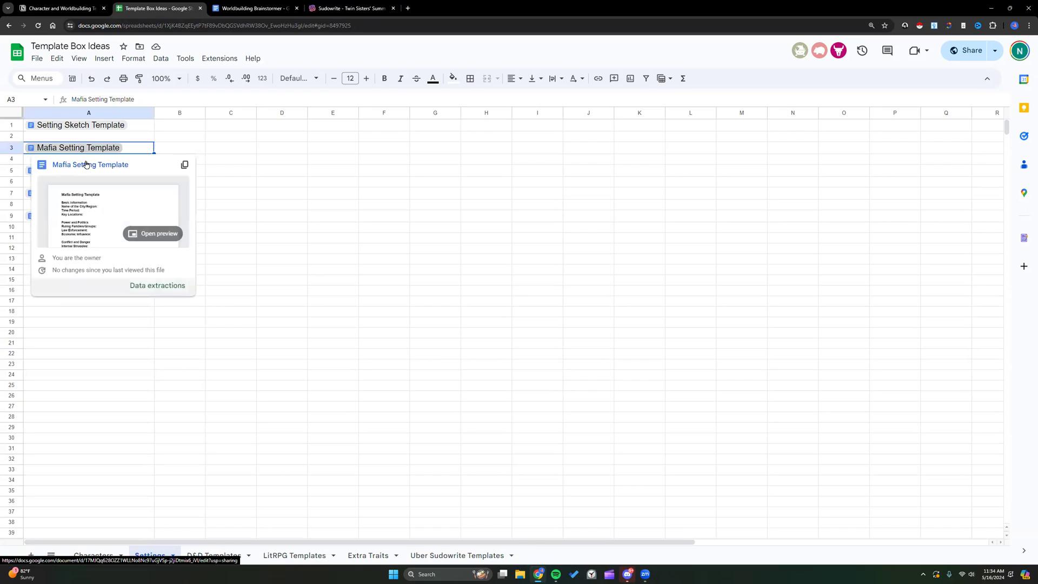
click(85, 161)
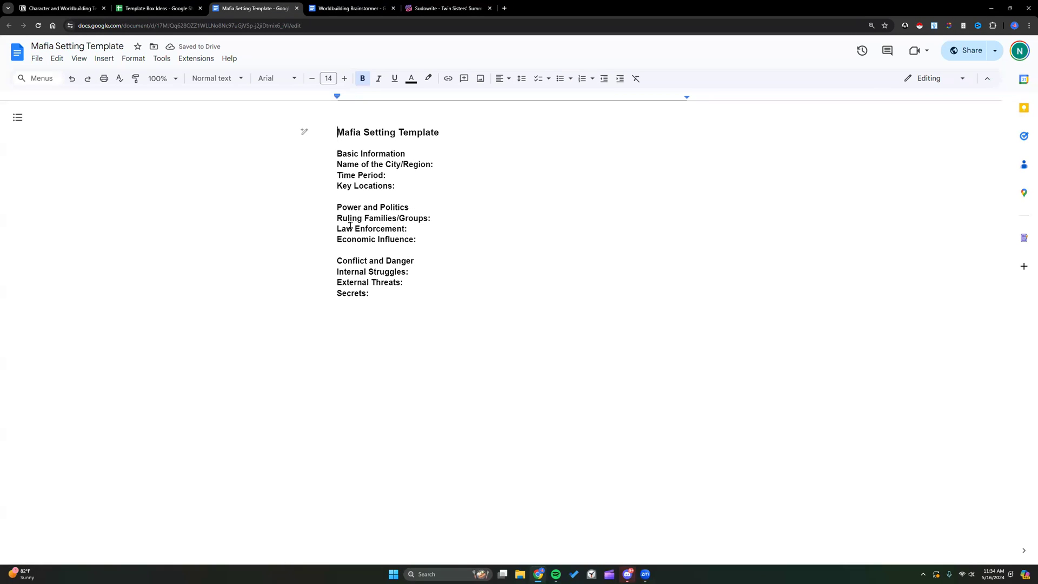
Step: Close the Worldbuilding Brainstormer document, switch to Sudowrite and open the worldbuilding default traits for the Organization type
click(393, 9)
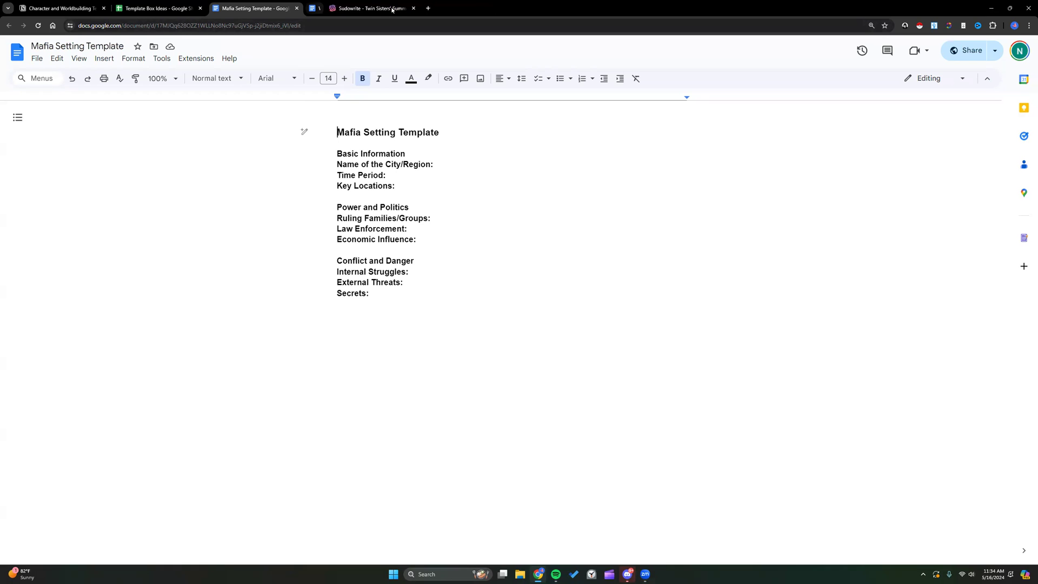
click(366, 5)
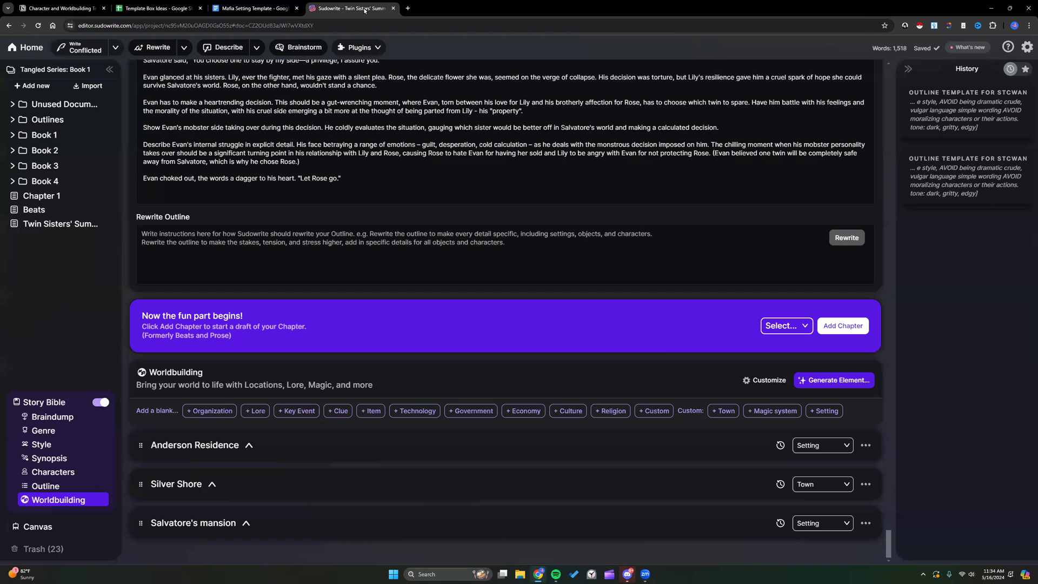
click(760, 382)
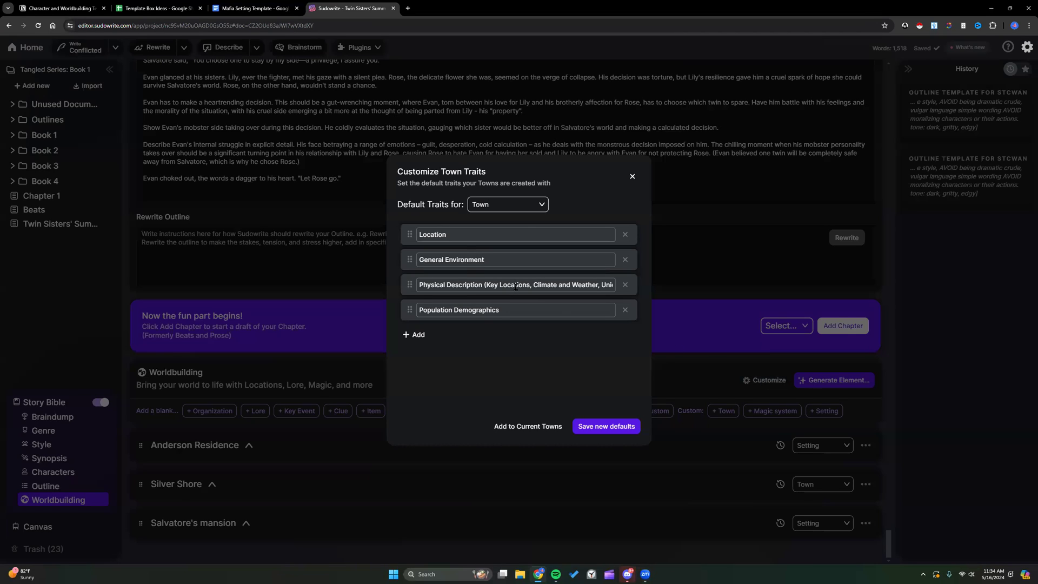
click(541, 204)
click(516, 235)
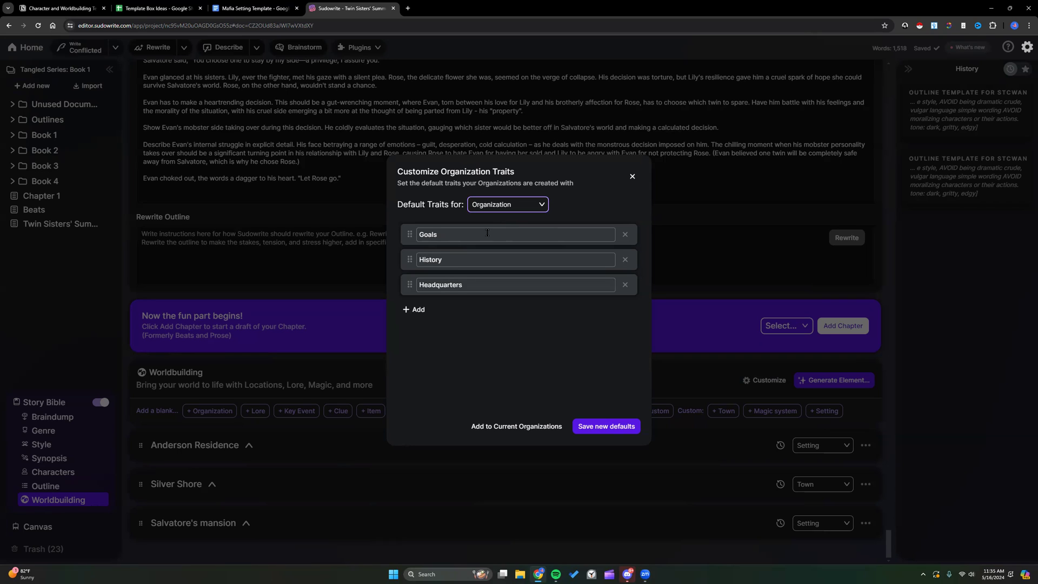
Step: Replace the Goals trait with the "Basic Information" heading copied from the Mafia Setting Template document
drag(460, 234, 415, 234)
click(216, 14)
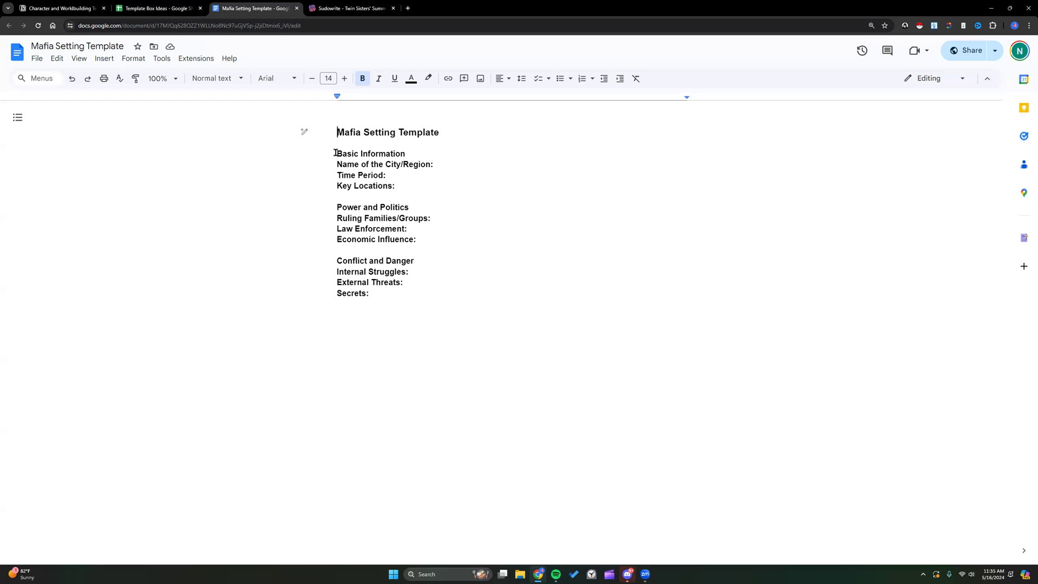
drag(335, 151, 410, 149)
right_click(410, 149)
click(430, 179)
click(335, 7)
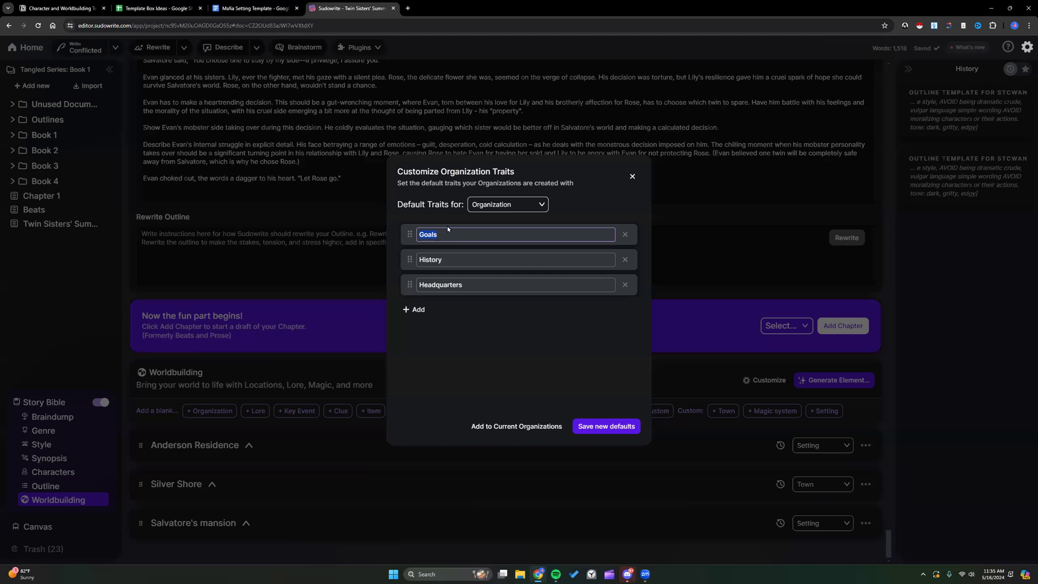
key(ctrl+v)
click(472, 204)
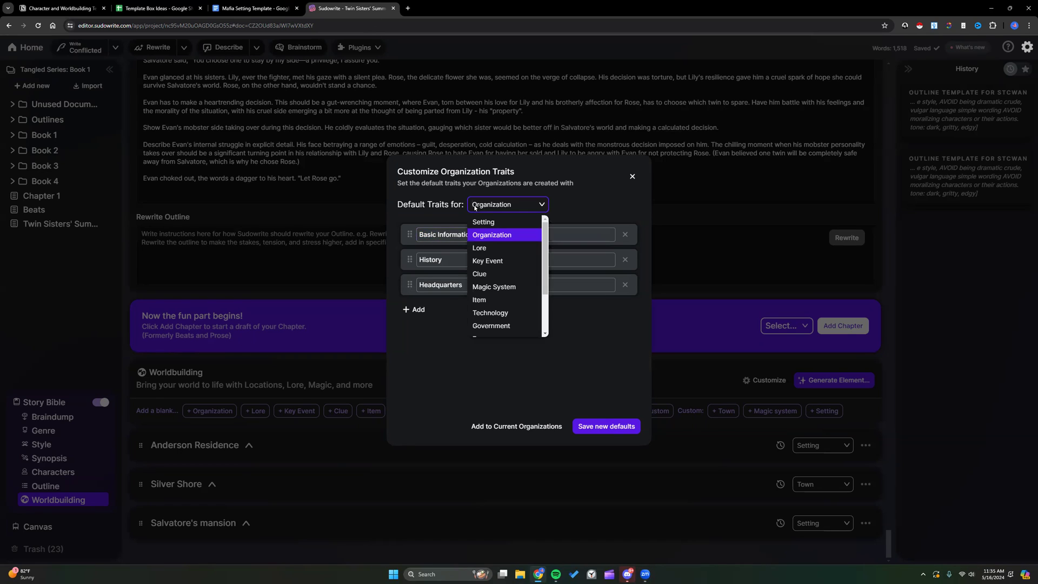
text(Mafia)
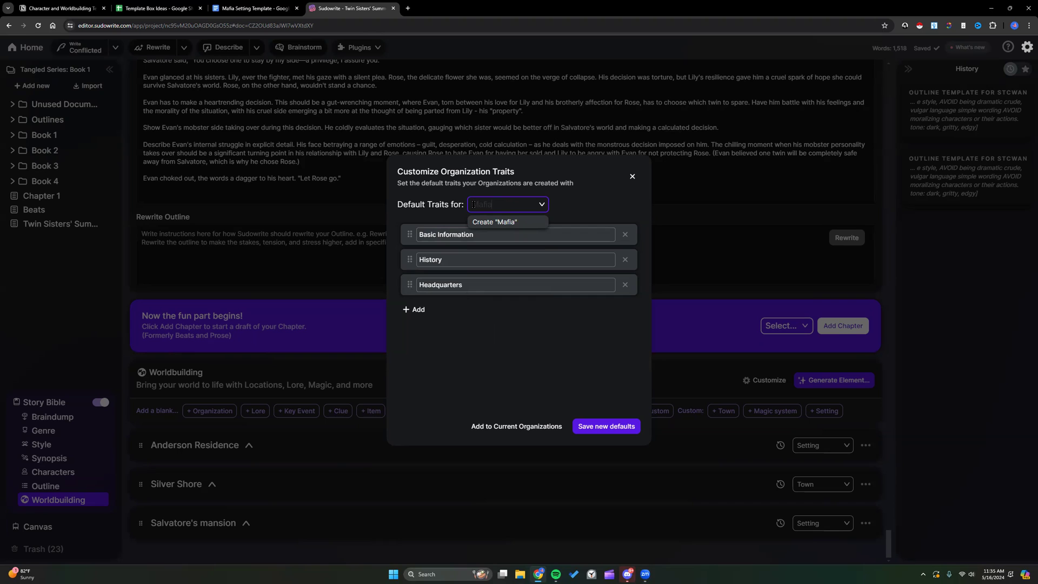
key(BackSpace)
key(BackSpace)
key(BackSpace)
key(BackSpace)
key(BackSpace)
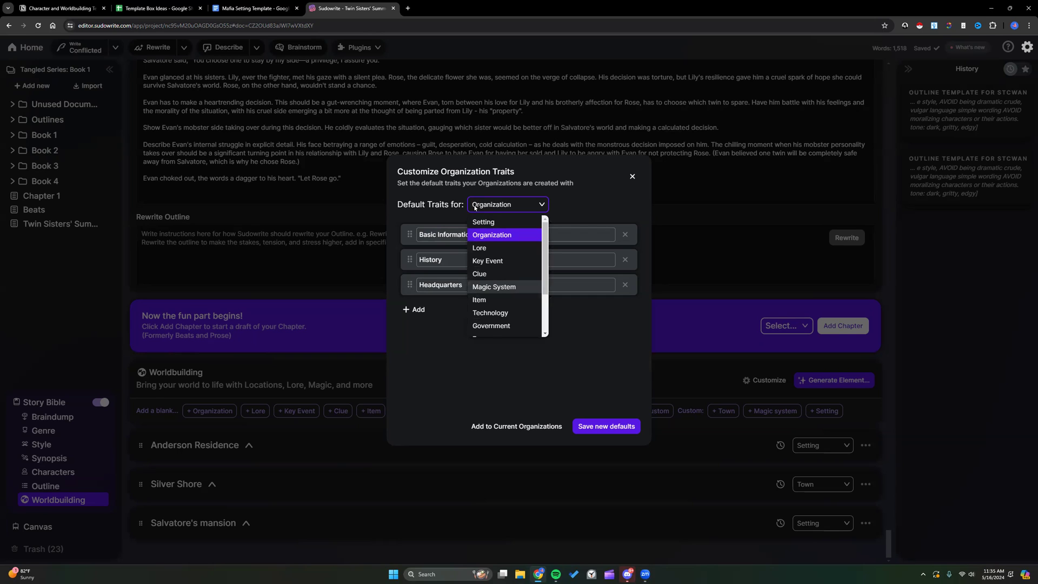
click(444, 259)
Step: Copy the Power and Politics heading with its Ruling Families/Groups and Law Enforcement lines from the Mafia Setting Template, and return to Sudowrite
click(254, 8)
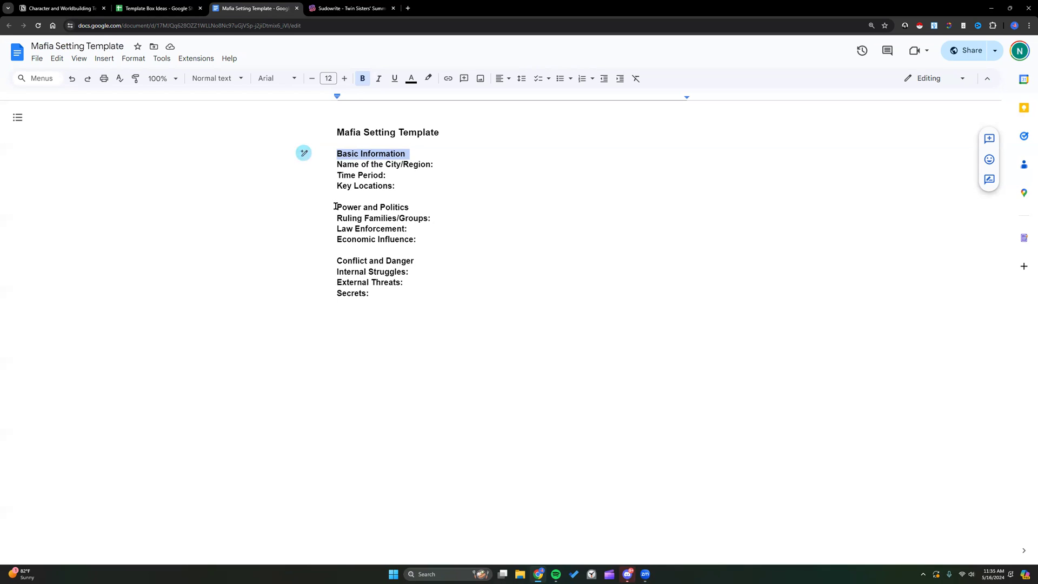
drag(335, 206, 409, 224)
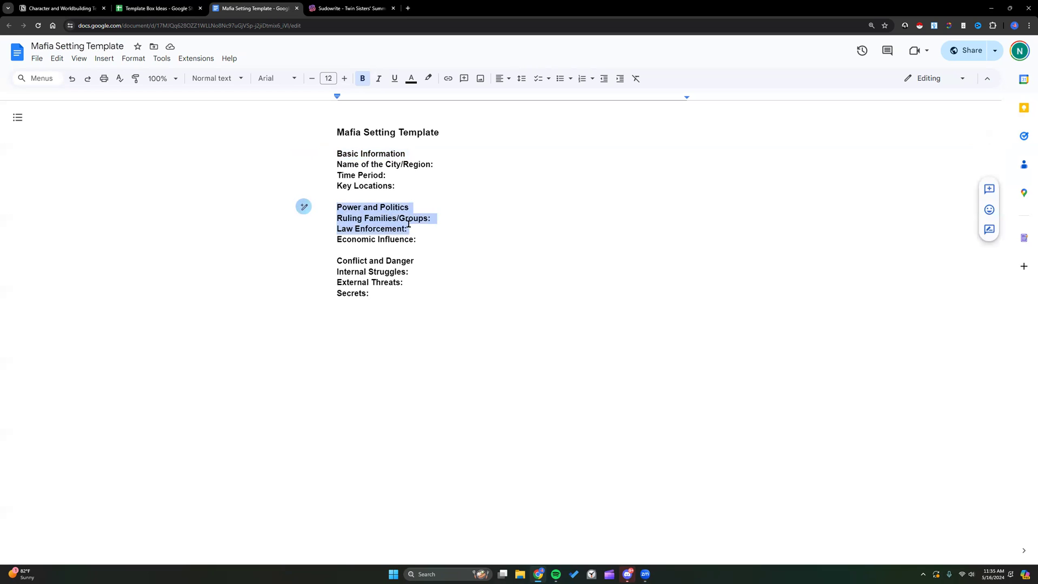
right_click(396, 218)
click(427, 244)
key(ctrl+Tab)
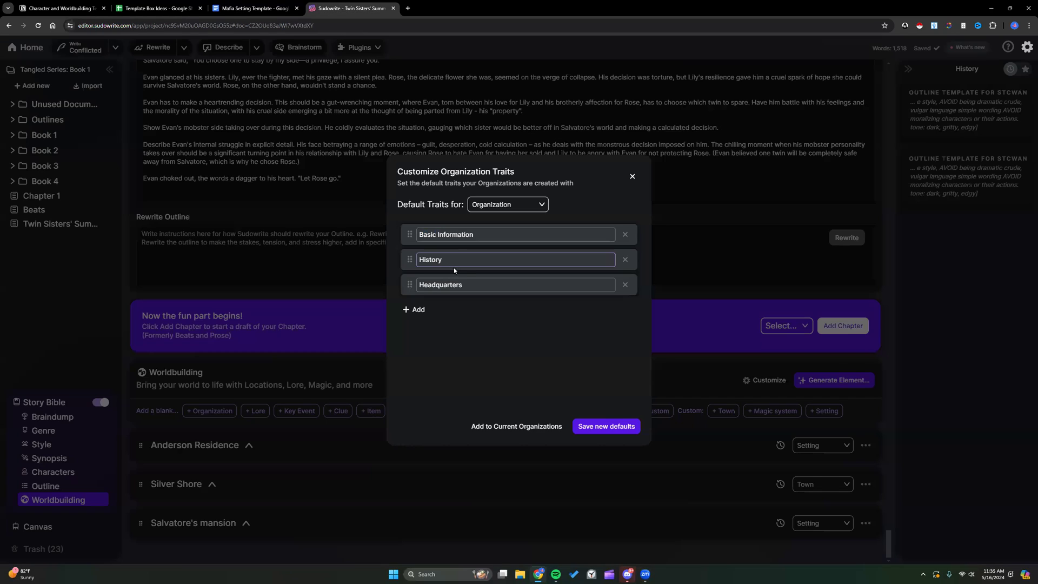
Step: Rename the History trait as "Family History"
drag(443, 258, 419, 260)
click(419, 259)
text(Family)
click(480, 286)
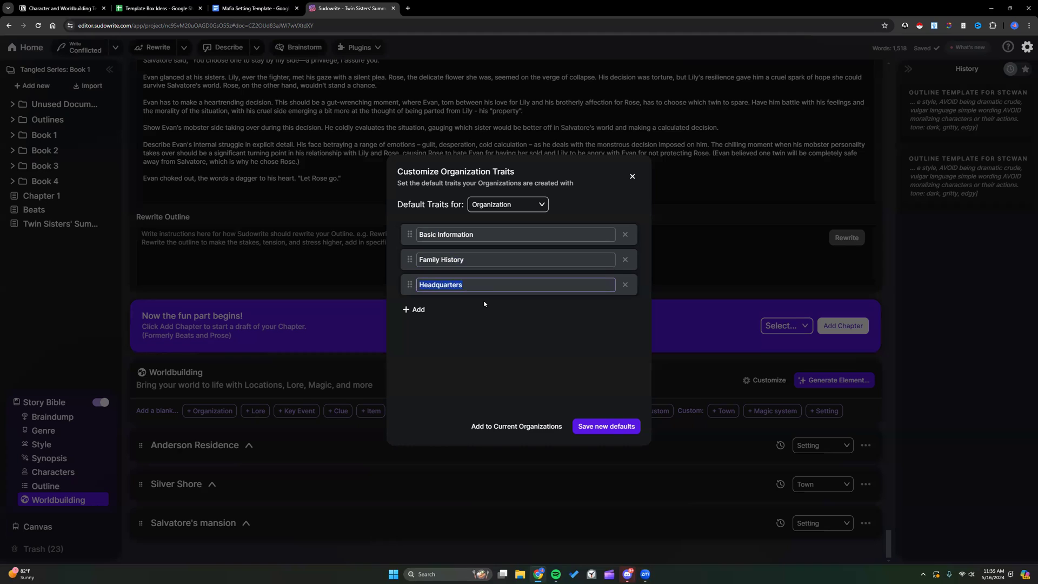
Step: Add a fourth Organization trait and paste the copied Power and Politics lines into it
click(417, 309)
click(430, 309)
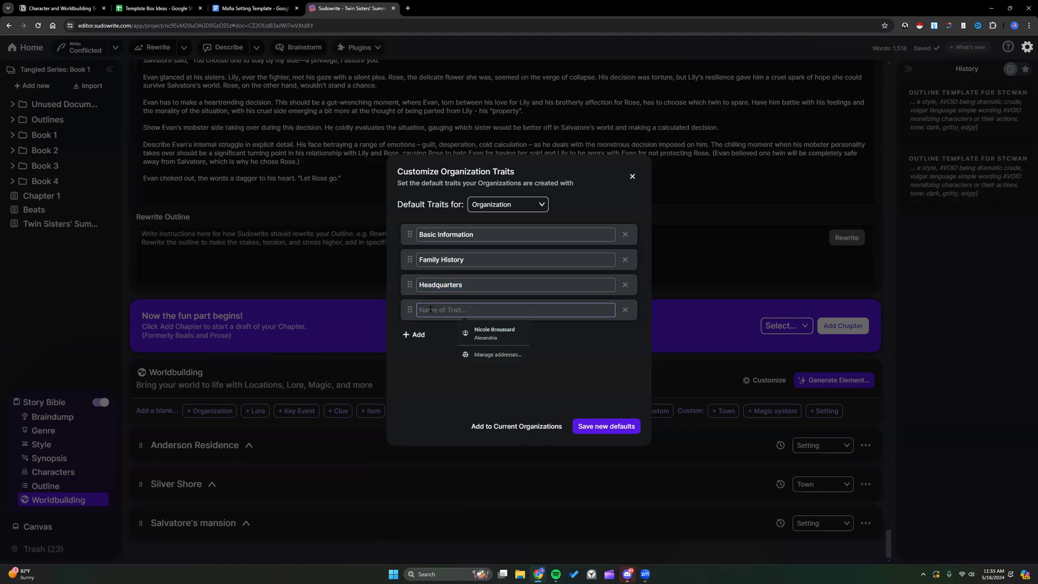
key(ctrl+v)
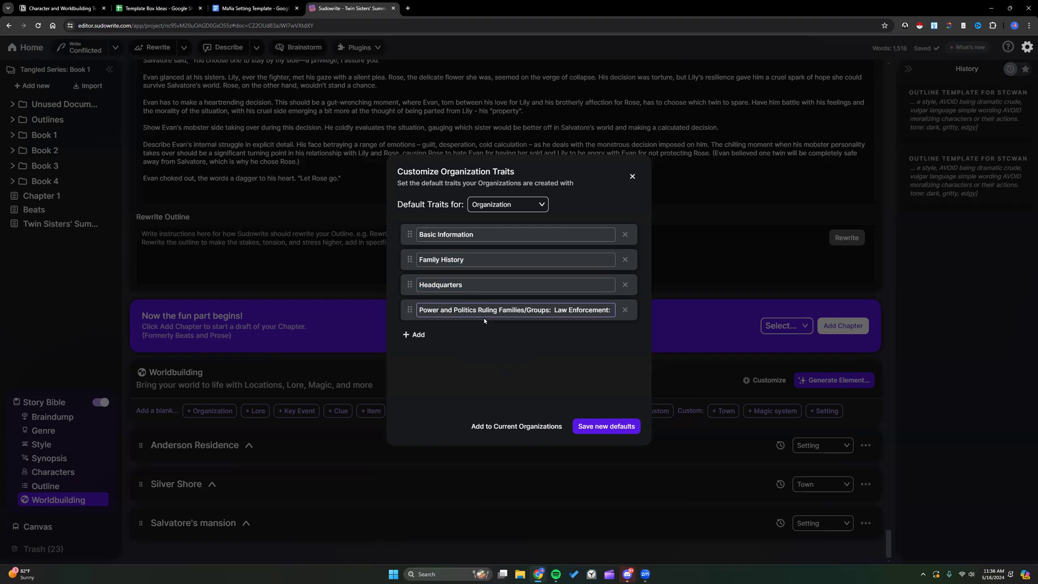
Step: Add an opening parenthesis after "Power and Politics" and replace the colon between the listed items with a comma
text(()
click(554, 311)
key(BackSpace)
key(BackSpace)
text(,)
click(552, 307)
text(,)
key(End)
Step: Reword the Ruling Families/Groups part of the Power and Politics trait as "Ruling Family, Rival Groups"
click(526, 307)
key(BackSpace)
key(BackSpace)
key(BackSpace)
text(y)
click(550, 311)
text(Rival)
Step: End the Power and Politics trait with "Law Enforcement allies and enemies)"
click(613, 314)
key(BackSpace)
text())
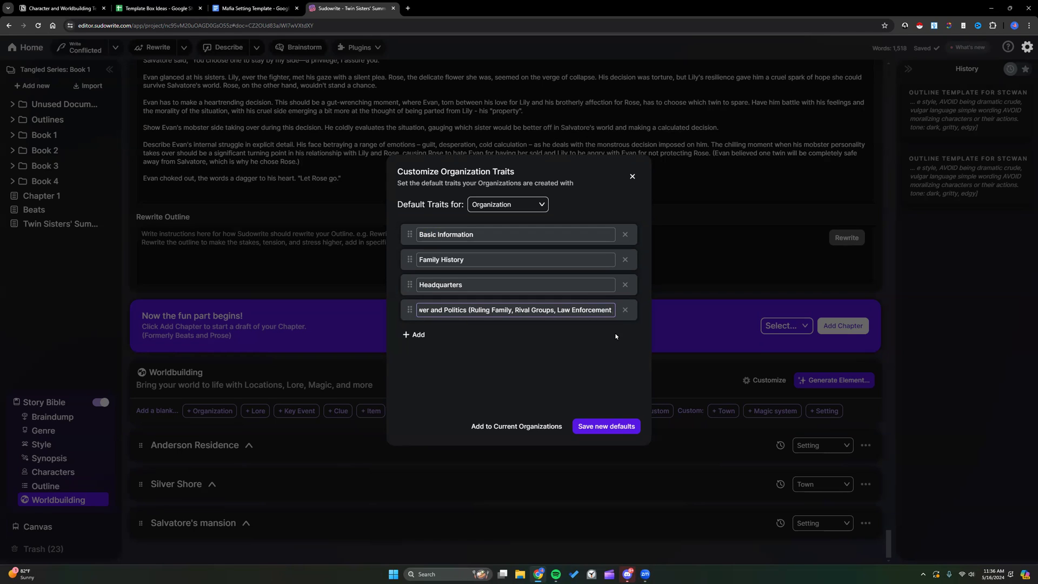
text( allies and enemies))
click(567, 309)
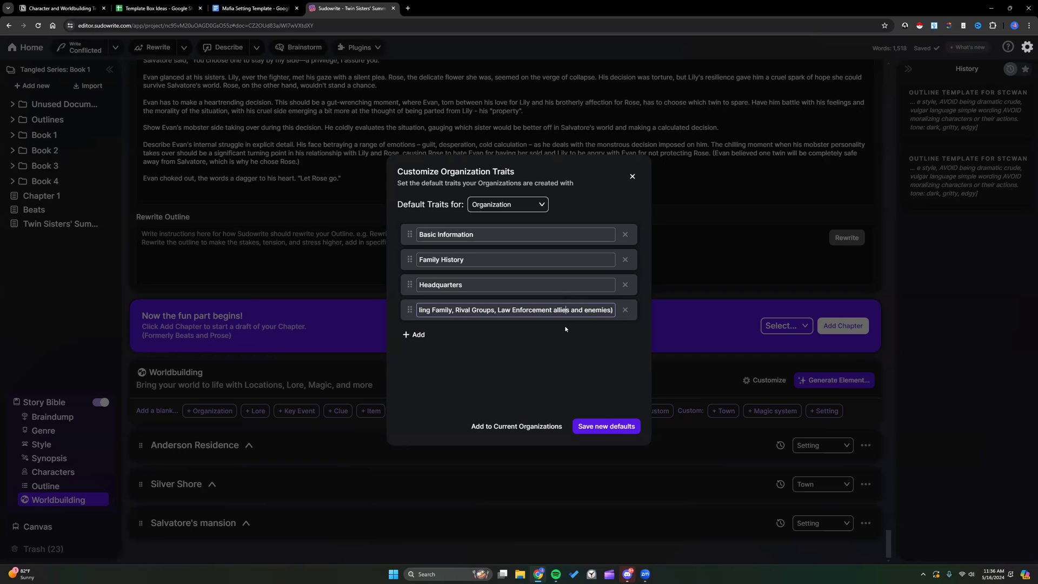
key(Left)
key(Left)
Step: Add a fifth trait reading "Type of Mafia Business (What does this family do to make their money?"
click(423, 336)
click(461, 335)
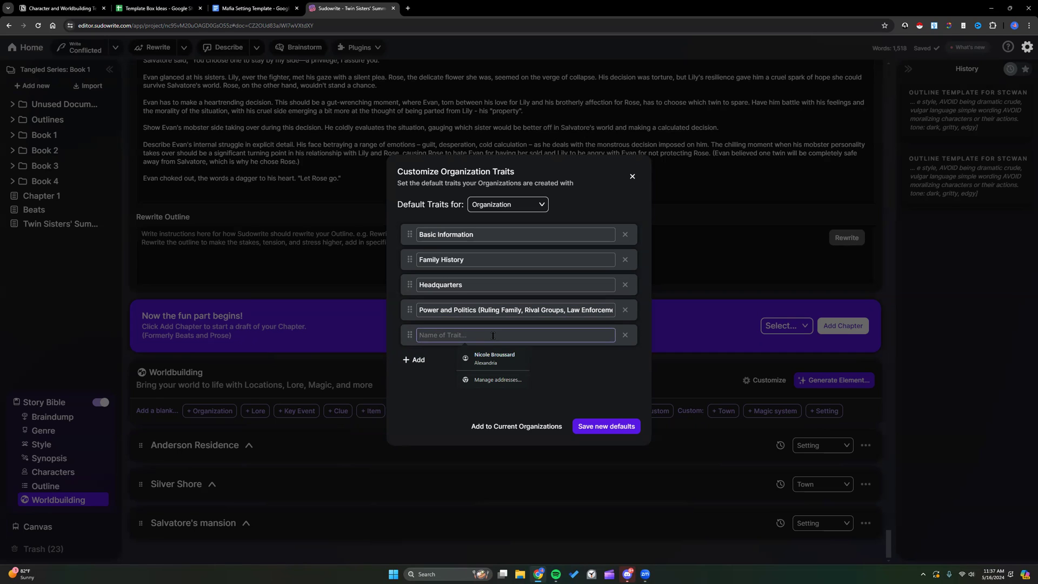
text(Type of Mafia Business)
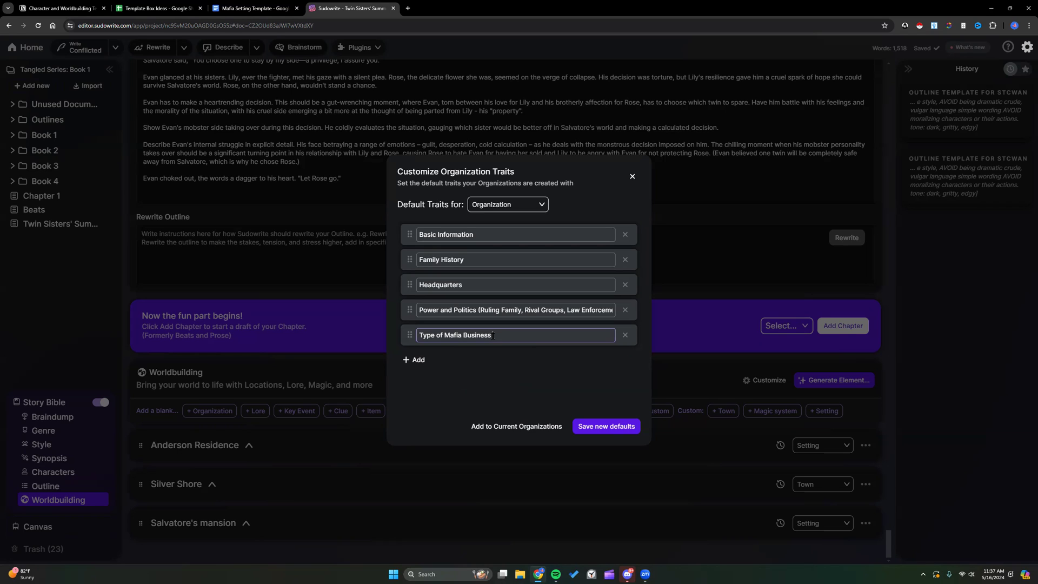
text((What does this family do to make their mon)
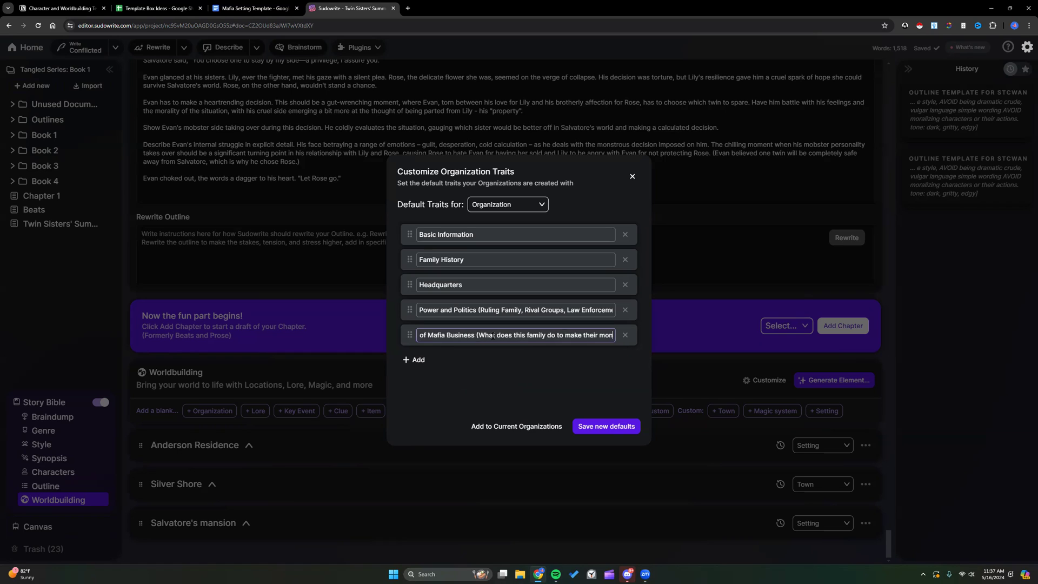
text(ey?)
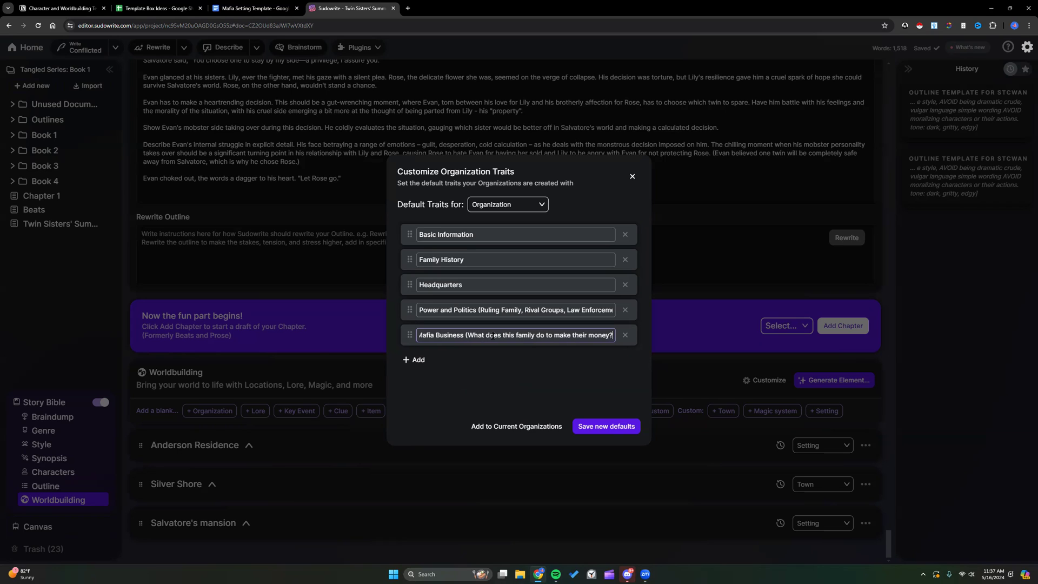
text())
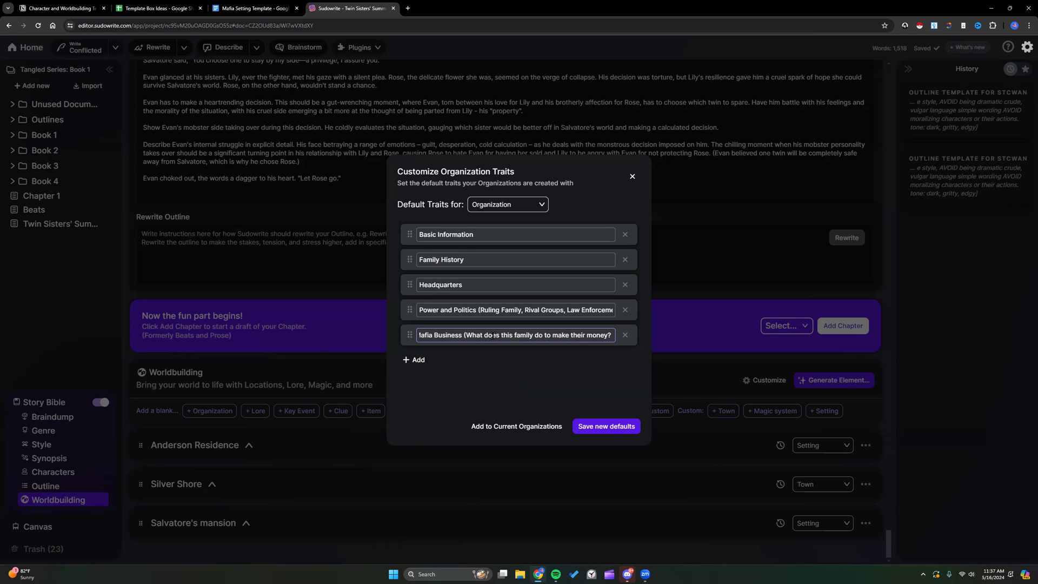
Step: Extend the Mafia business trait with "How has their business affected the community or town they live or work in?)"
text( How)
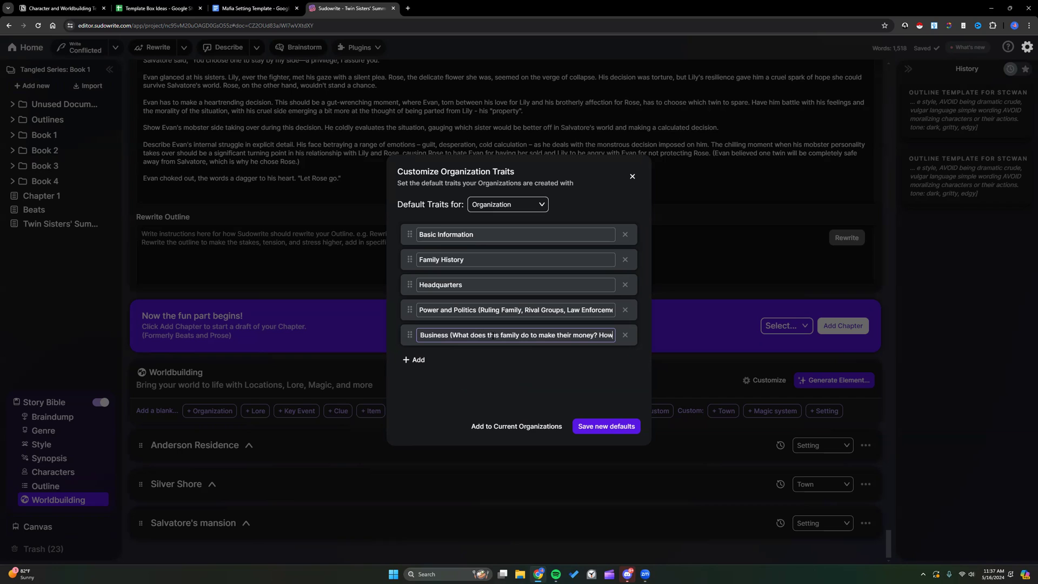
text( has t)
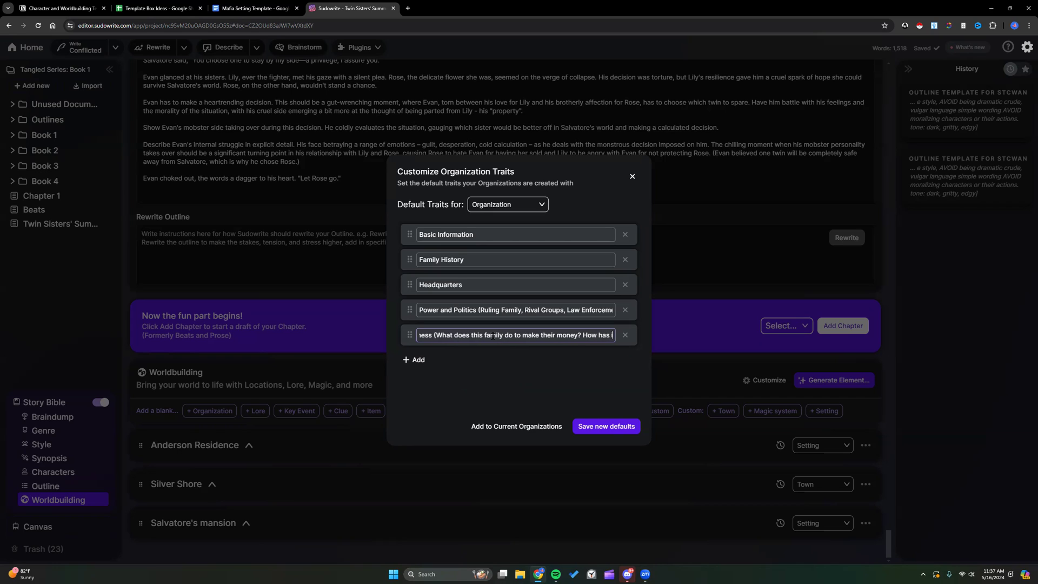
text(heir)
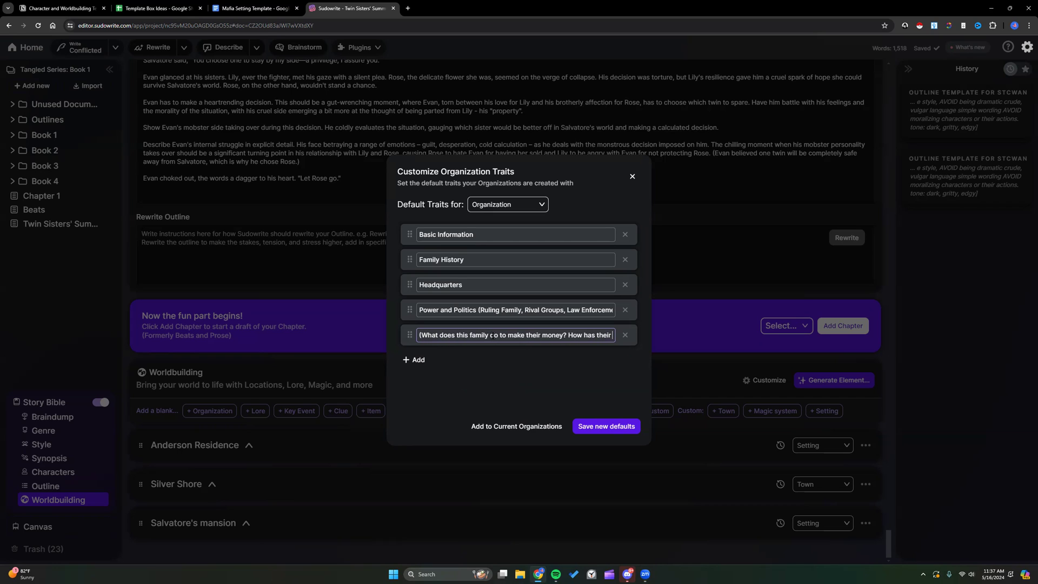
text( business affe)
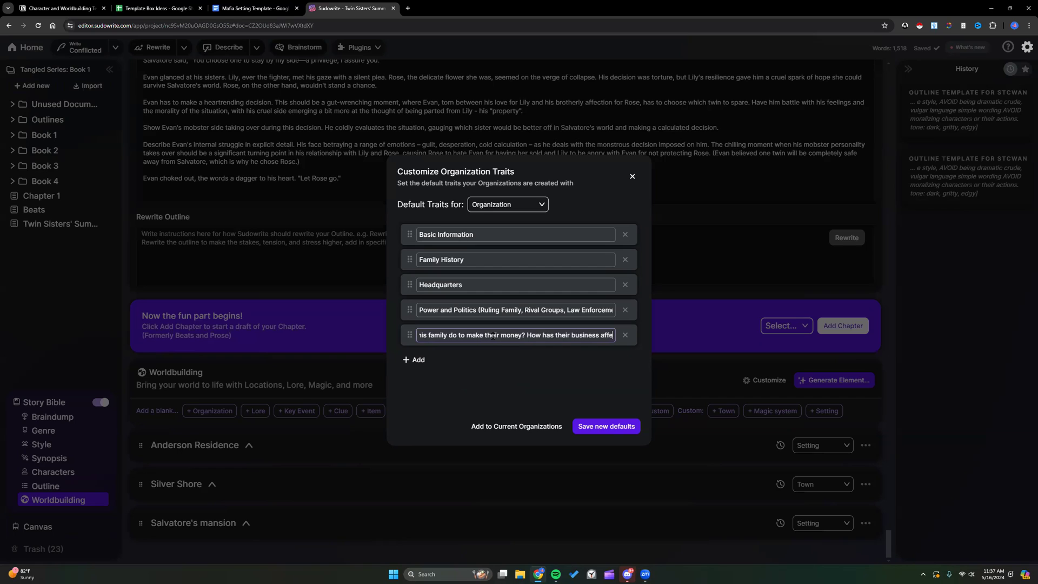
text(cted th)
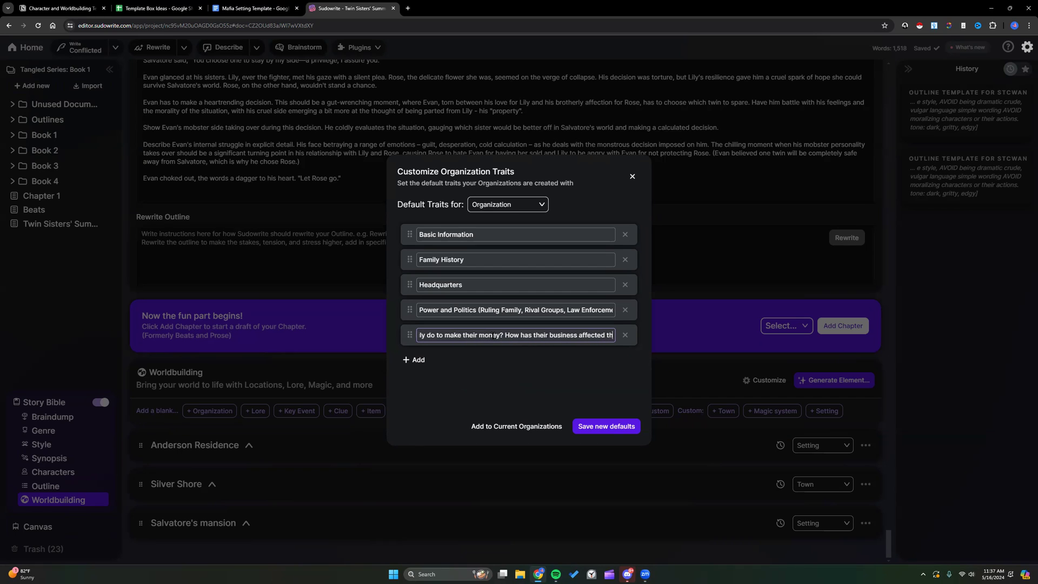
text(e community or)
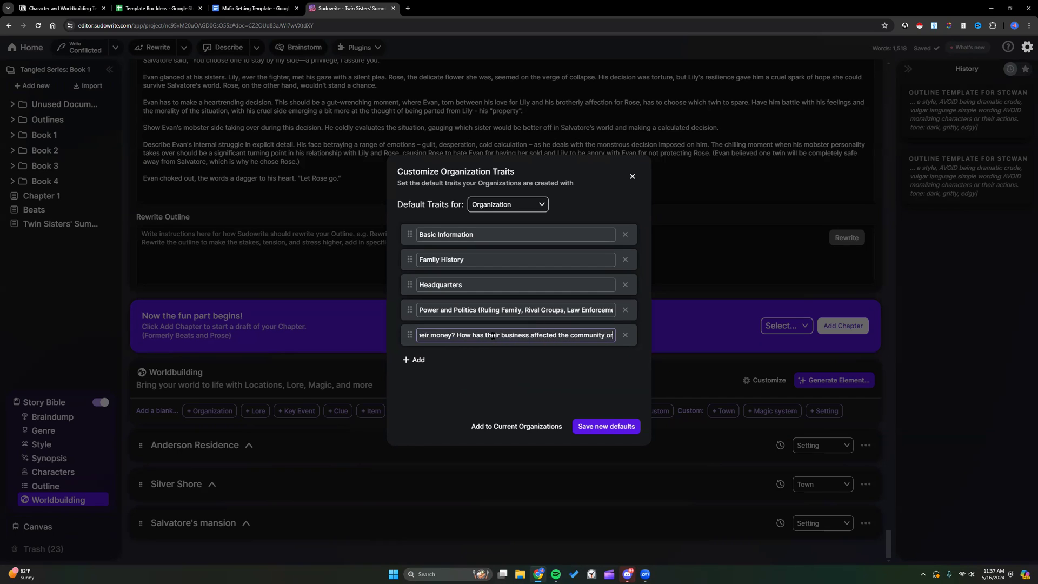
text( town they live or work)
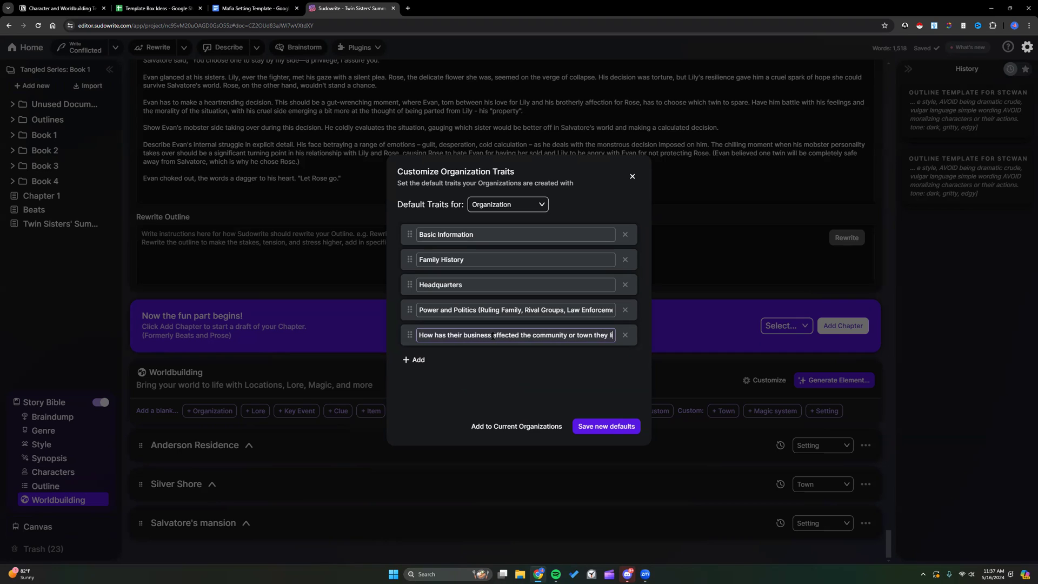
text( in?)
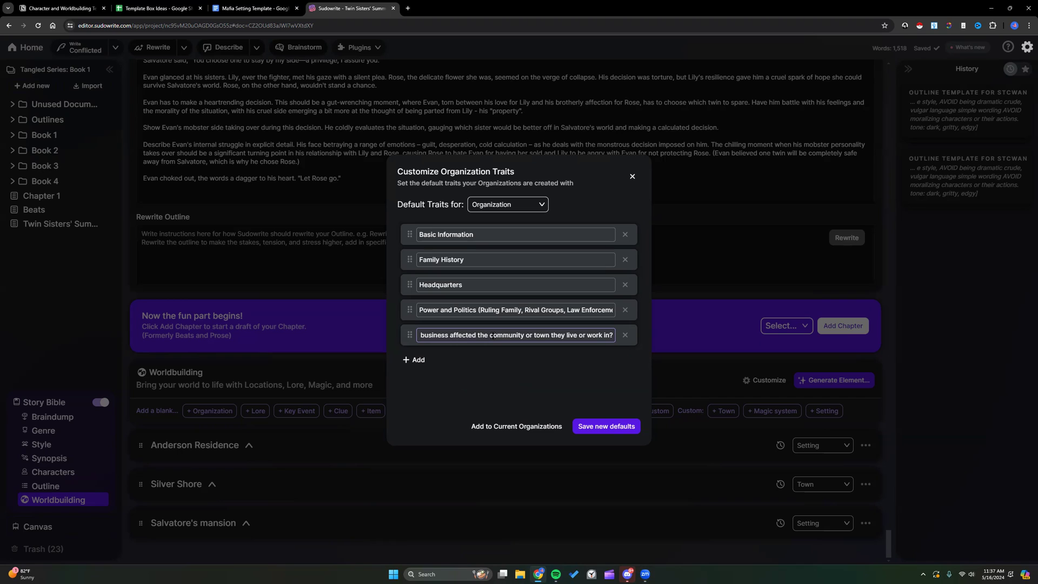
text())
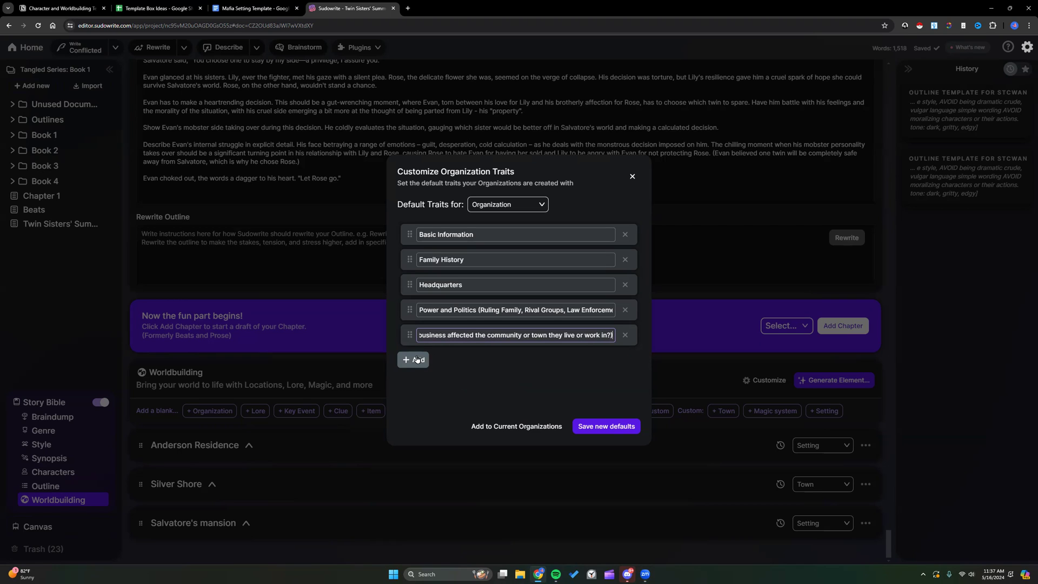
Step: Extend the Family History trait with ", including traditions and beliefs"
click(488, 262)
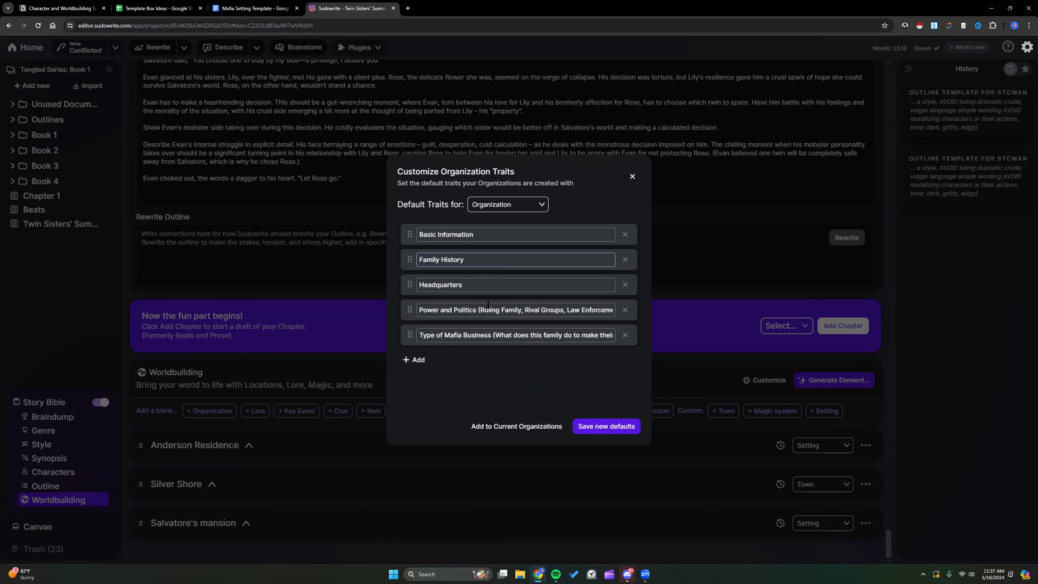
text(, including traditions and beliefs)
drag(419, 260, 571, 260)
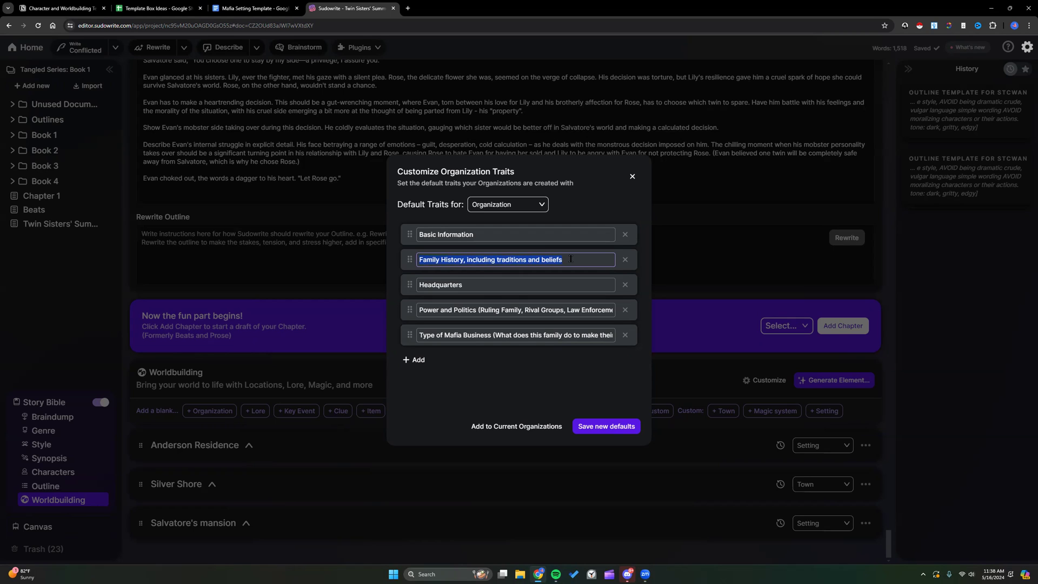
Step: Check the Headquarters, Power and Politics and Family History traits, and save the list as the new Organization defaults
click(560, 287)
click(557, 312)
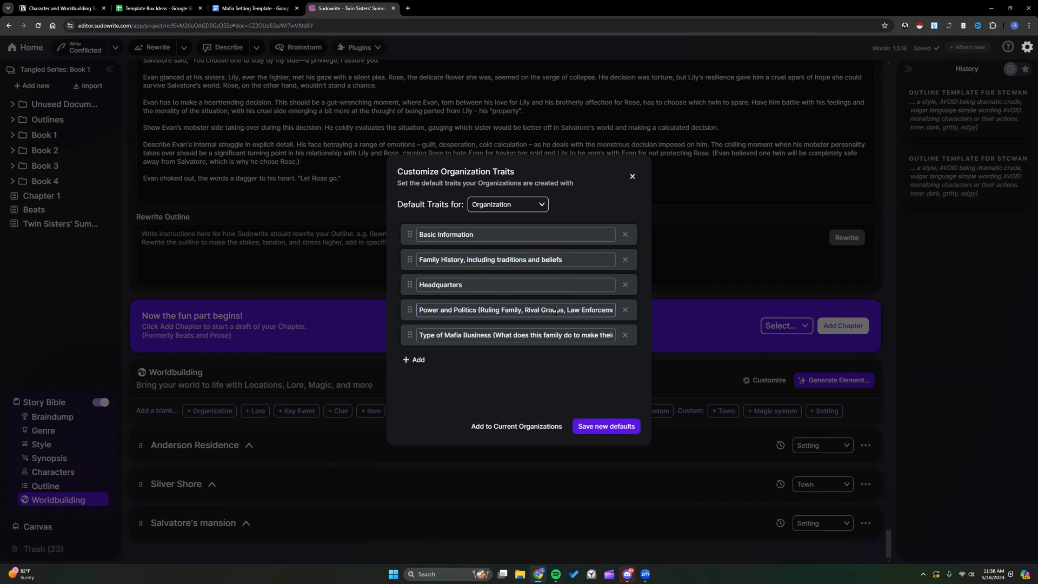
click(477, 284)
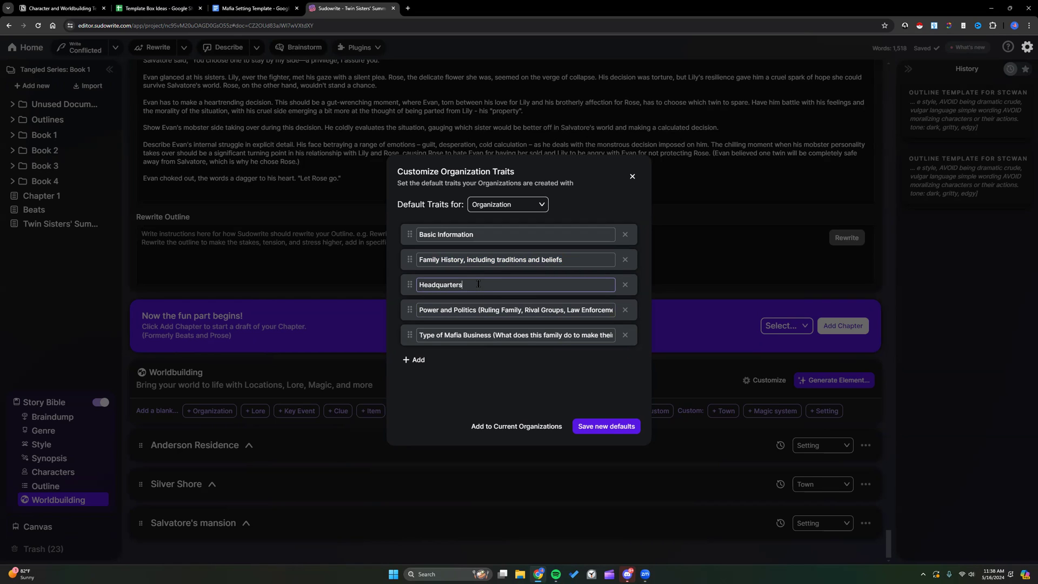
click(418, 260)
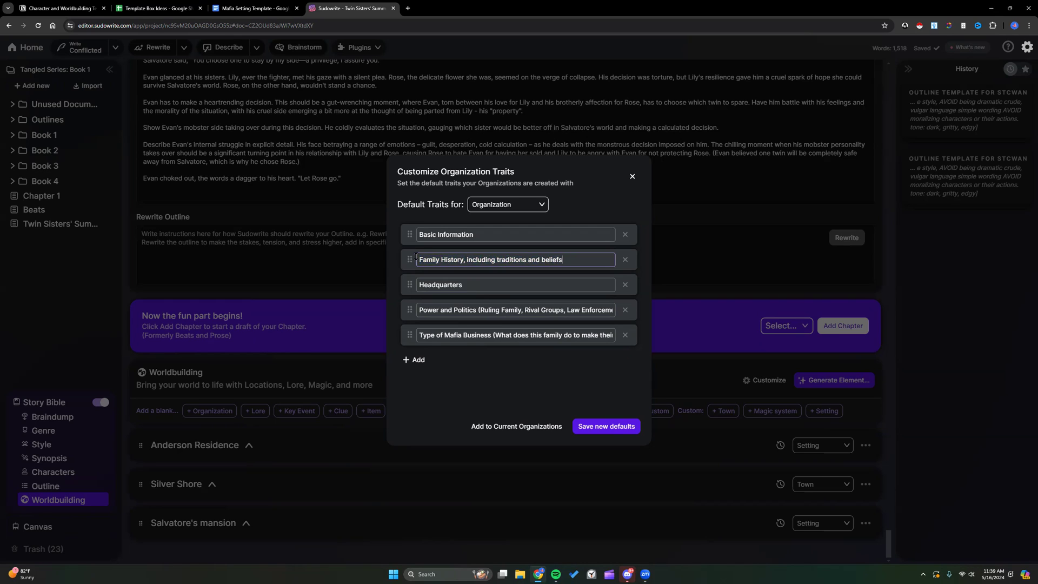
drag(417, 258, 465, 259)
click(600, 428)
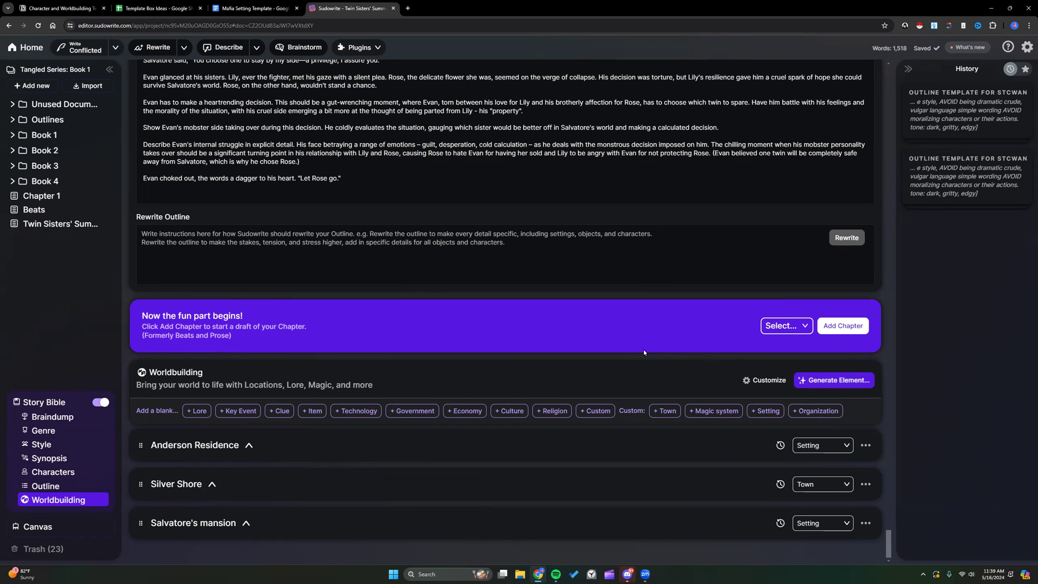
Step: Go back up past the outline to the Characters section of the Story Bible
scroll(644, 349, up, 5)
scroll(643, 349, up, 15)
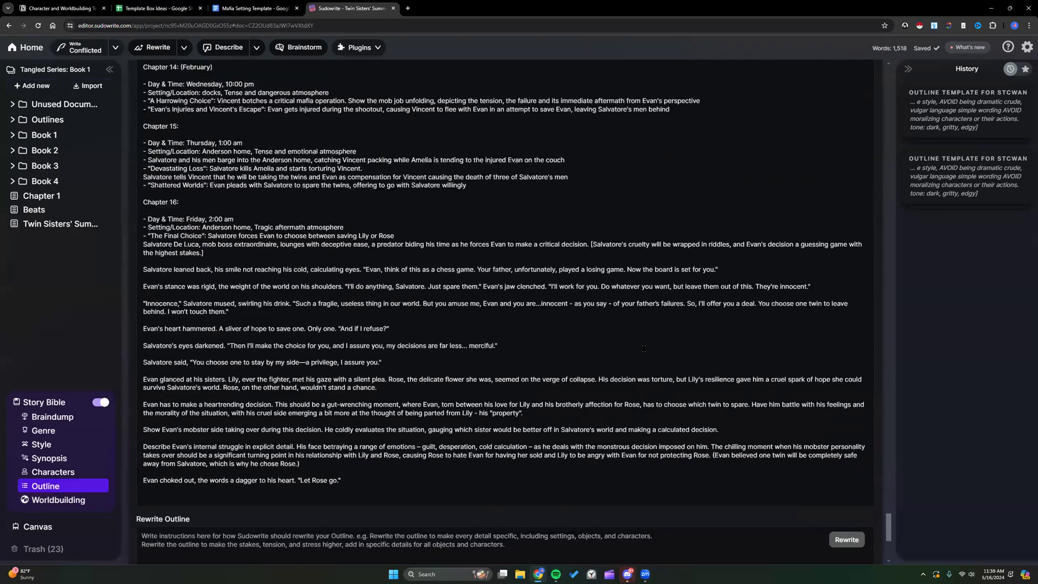
scroll(644, 349, up, 6)
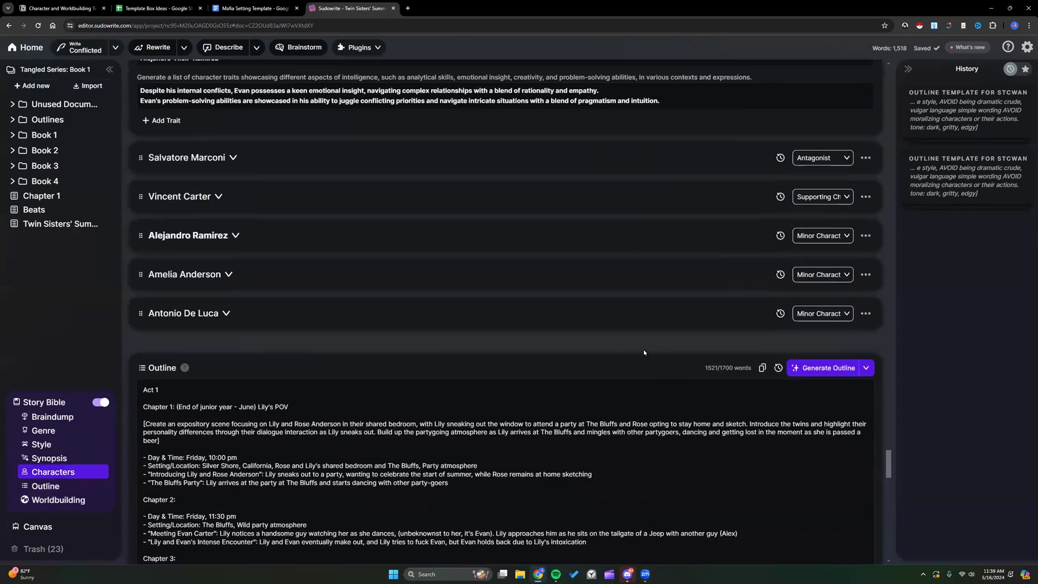
Step: Generate an Organization worldbuilding element with the custom instruction "Salvatore Marconi"
scroll(643, 349, down, 16)
scroll(644, 349, down, 8)
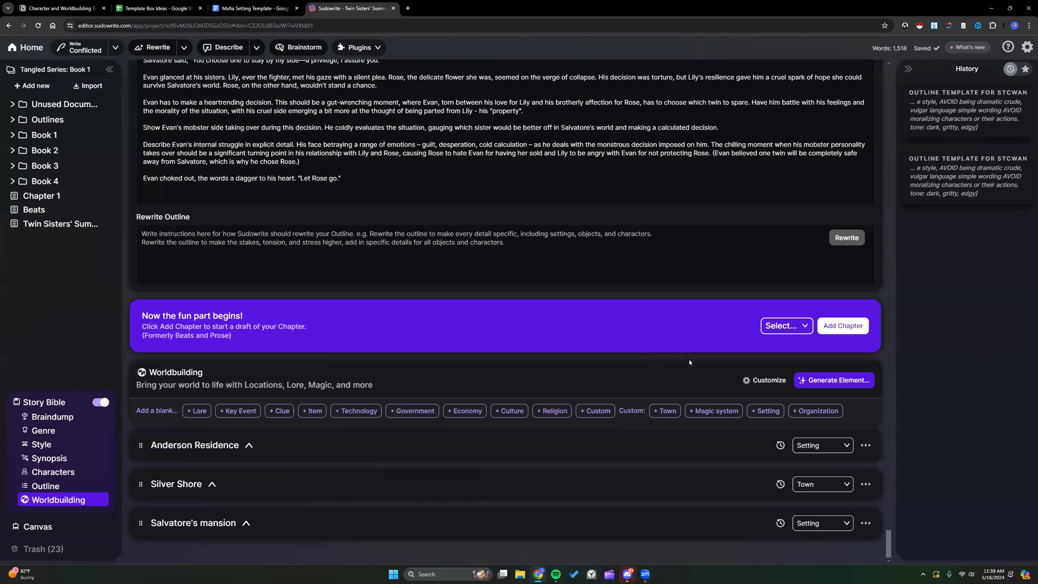
click(813, 385)
click(793, 381)
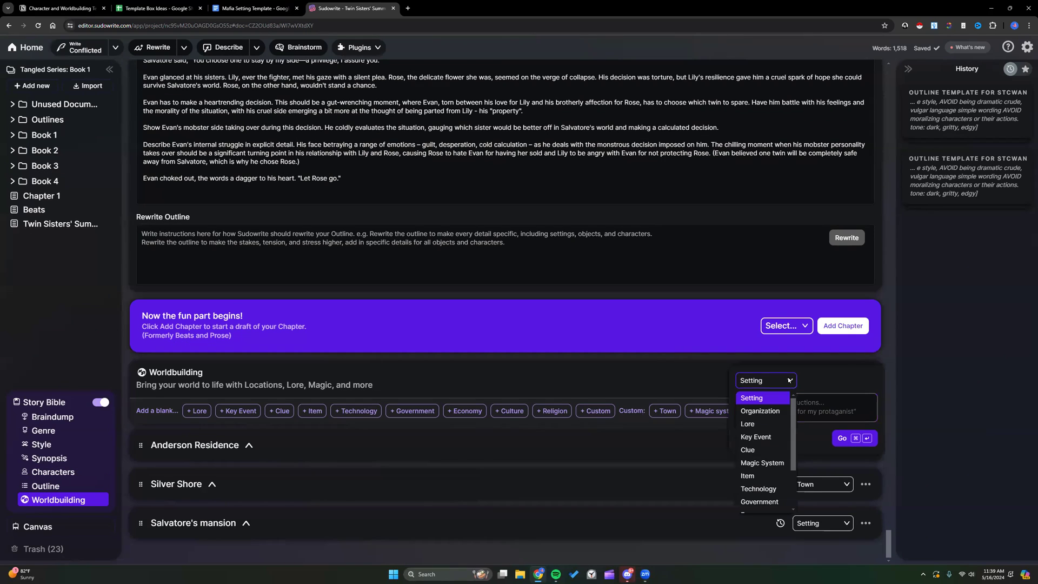
click(778, 409)
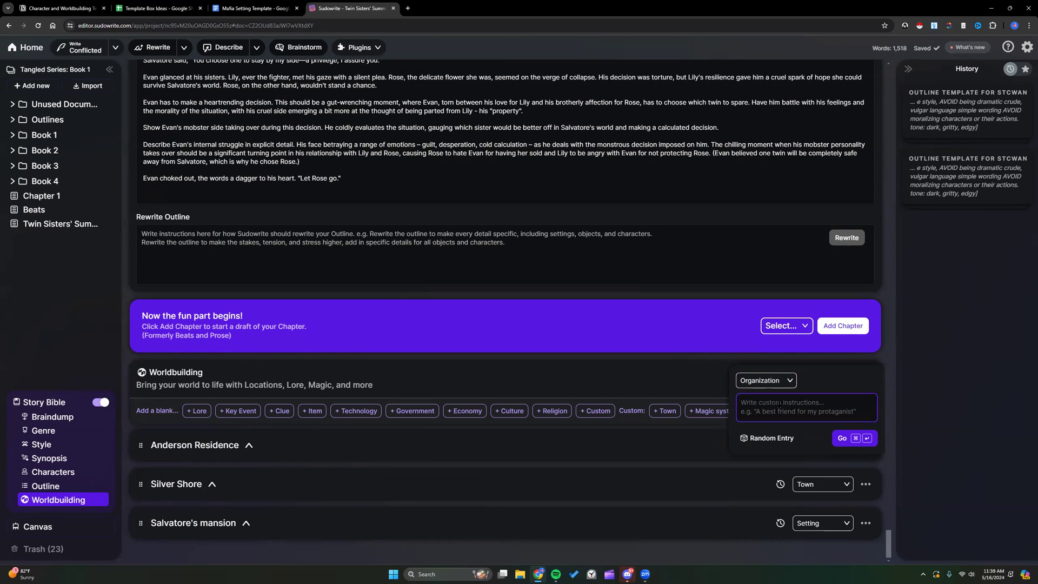
text(Salv)
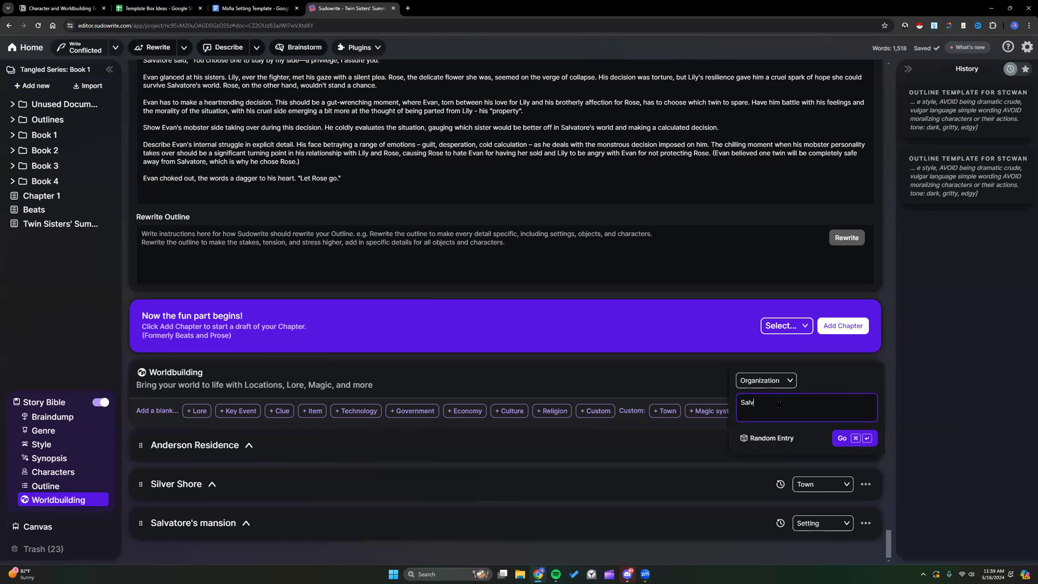
text(atore Marconi)
drag(740, 403, 799, 403)
click(844, 441)
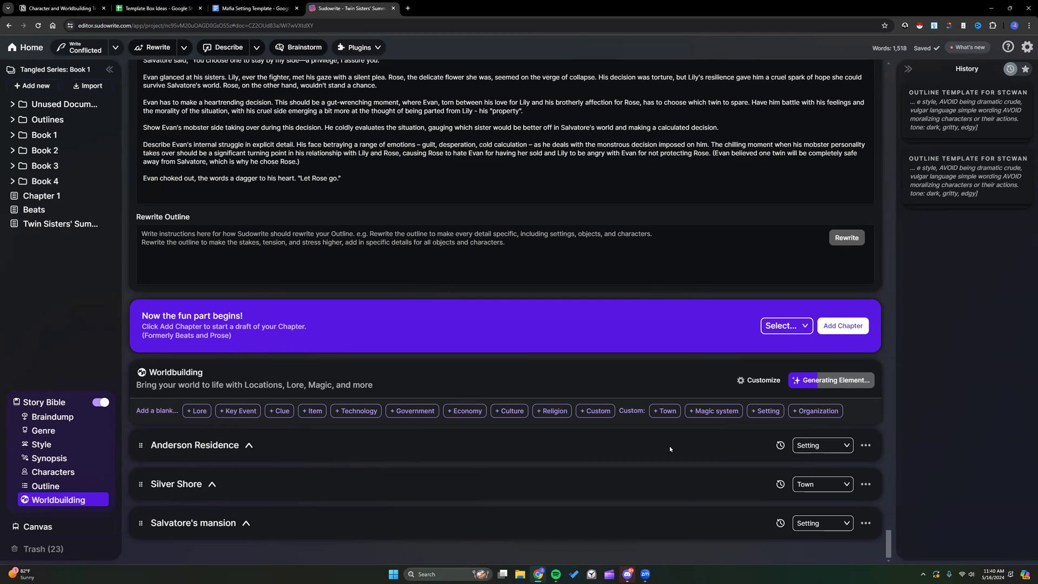
scroll(552, 431, down, 5)
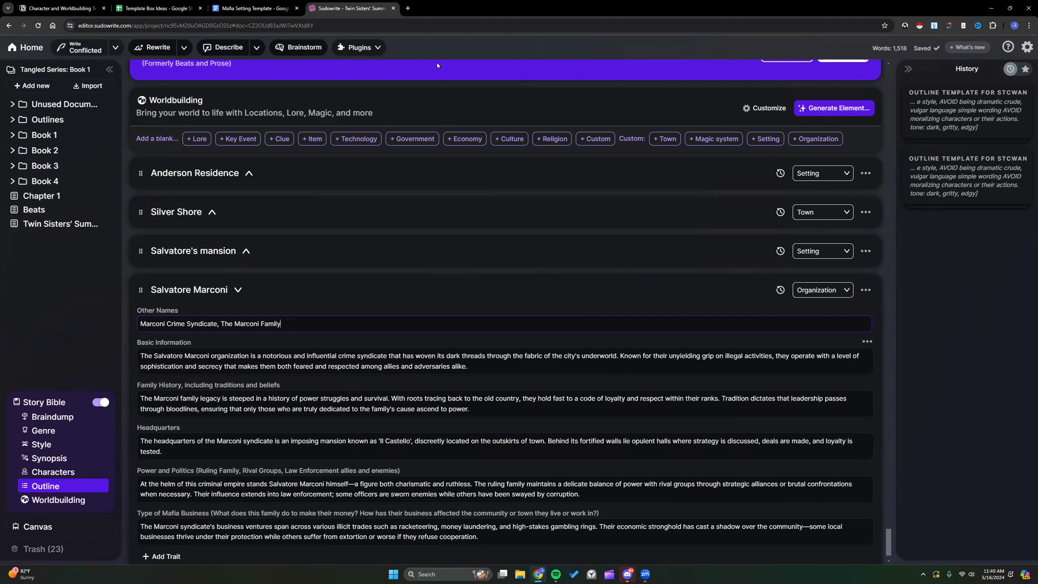
Step: Switch to Google Docs in a new browser tab and open the Quick Tools document from the recent documents
click(409, 8)
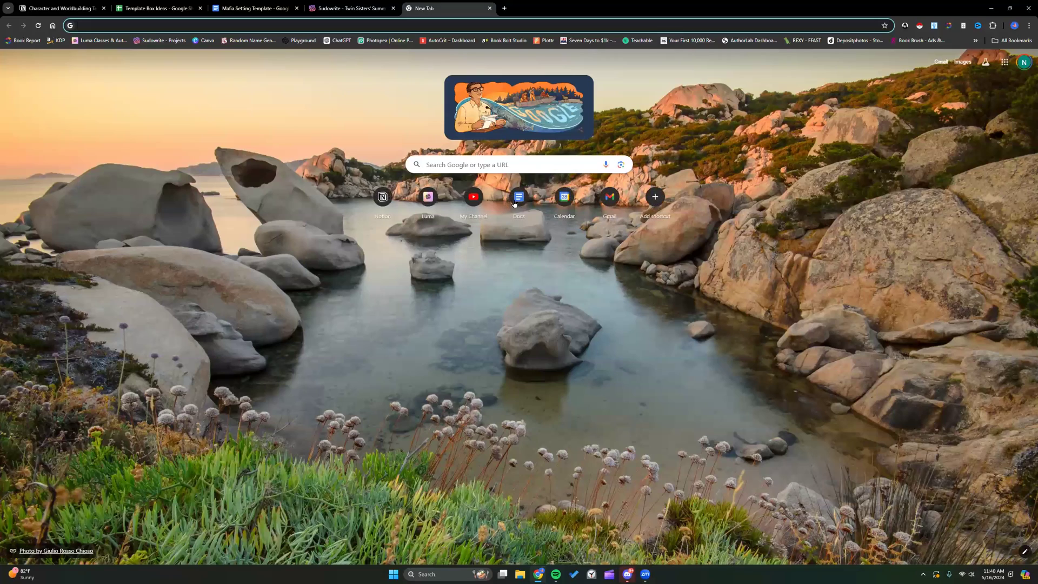
click(513, 195)
scroll(394, 263, down, 5)
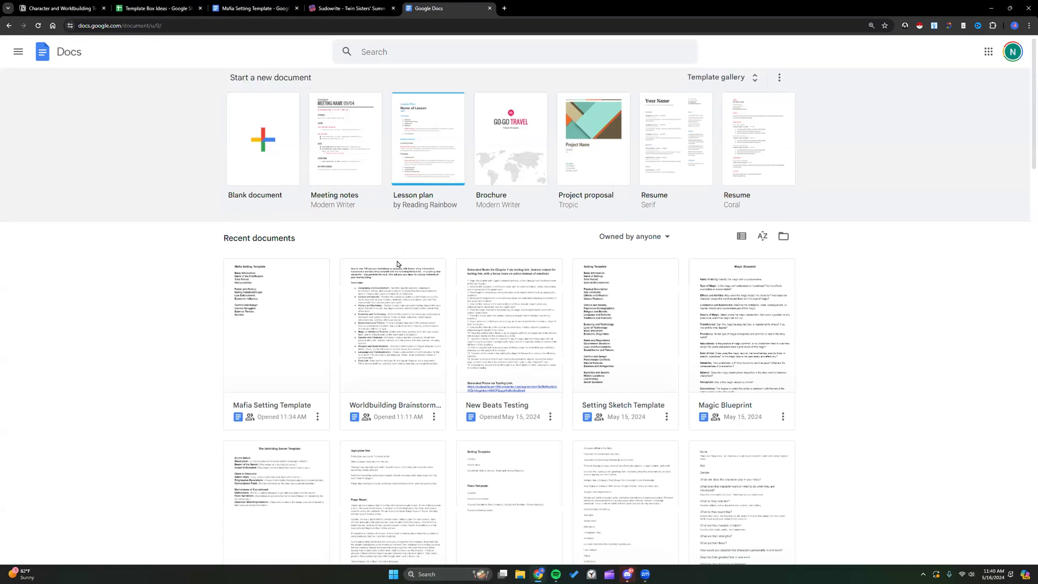
scroll(397, 263, down, 7)
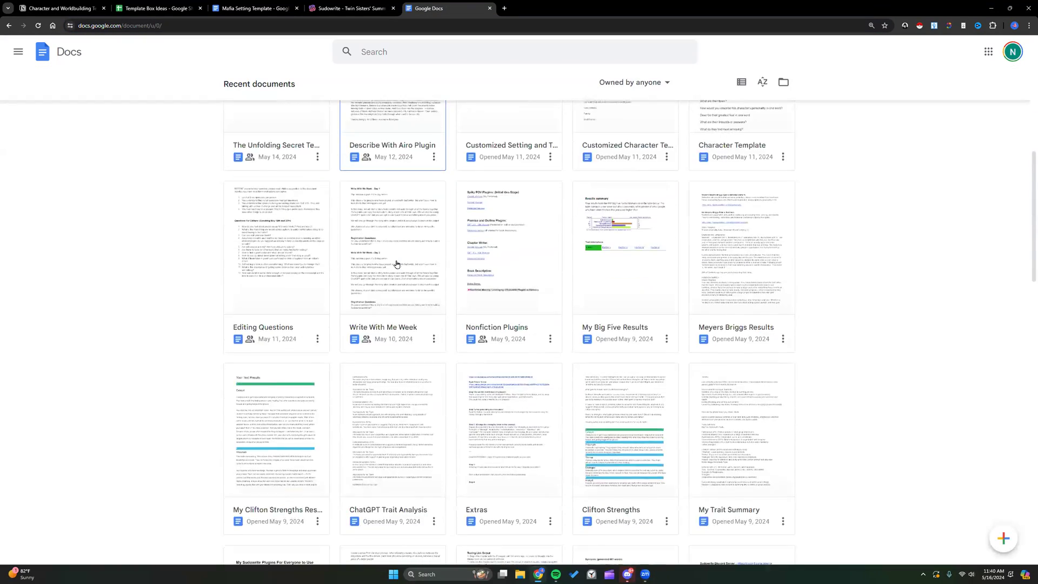
scroll(396, 264, down, 7)
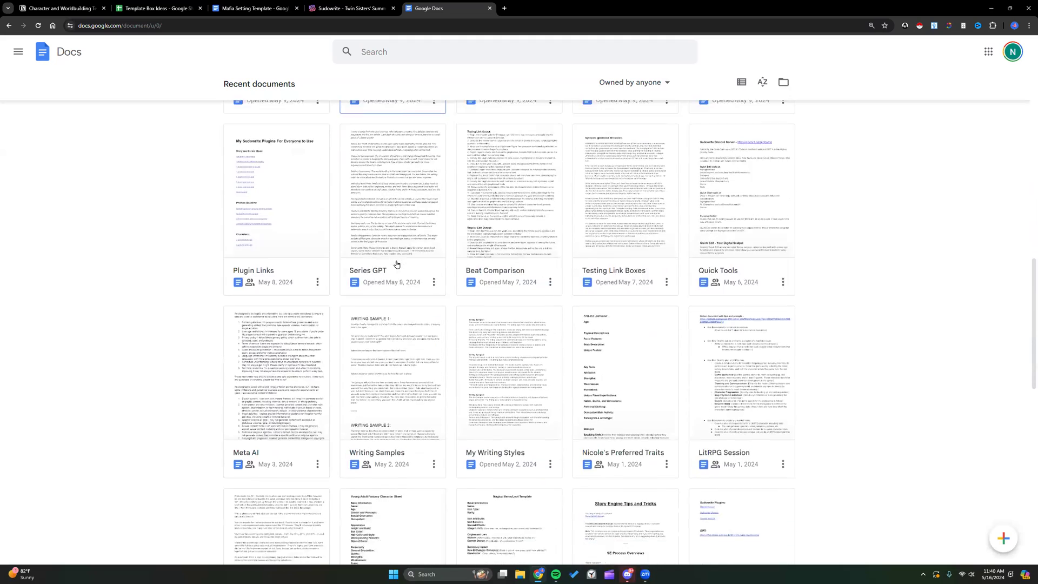
scroll(649, 226, up, 2)
click(725, 225)
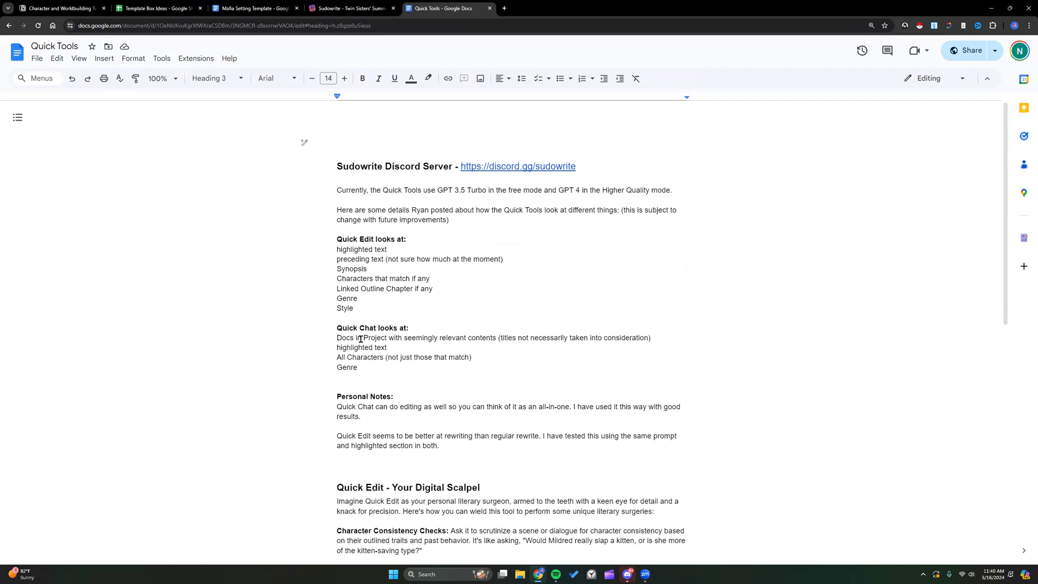
Step: Review what Quick Edit and Quick Chat look at, and copy the sharing link of the Quick Tools document
scroll(346, 306, down, 1)
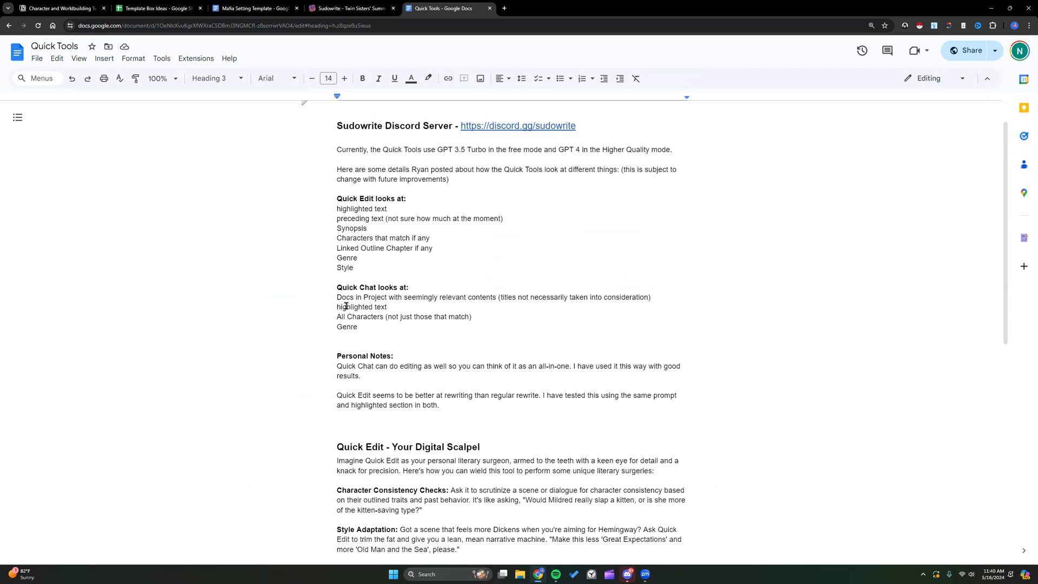
click(365, 326)
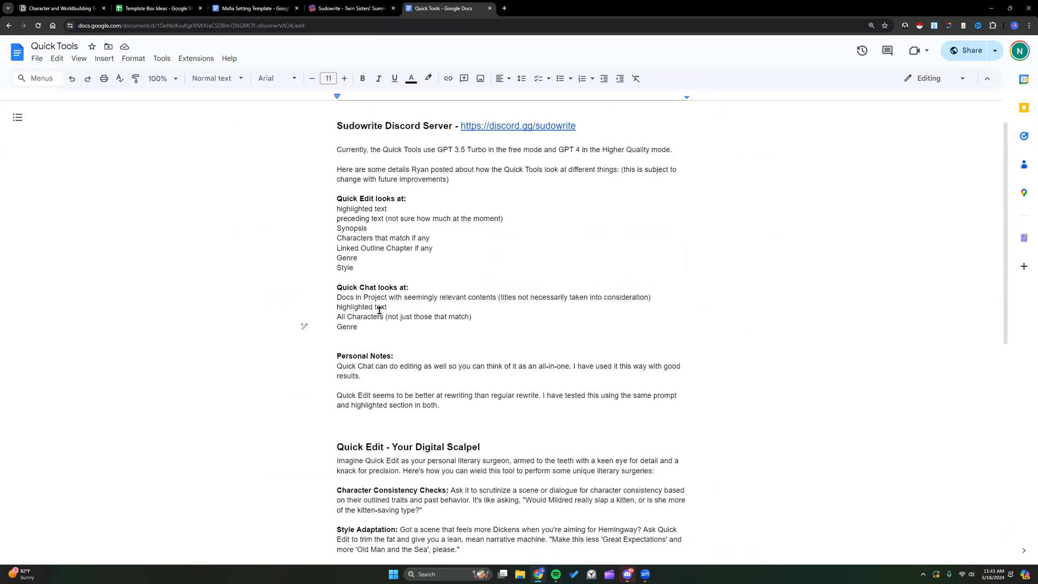
scroll(411, 116, up, 1)
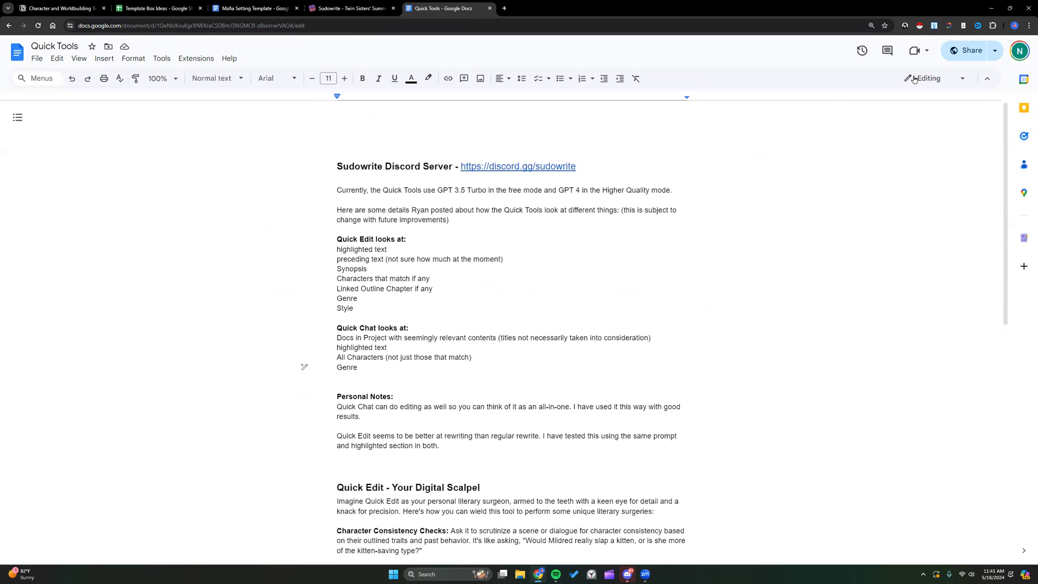
click(971, 51)
click(451, 400)
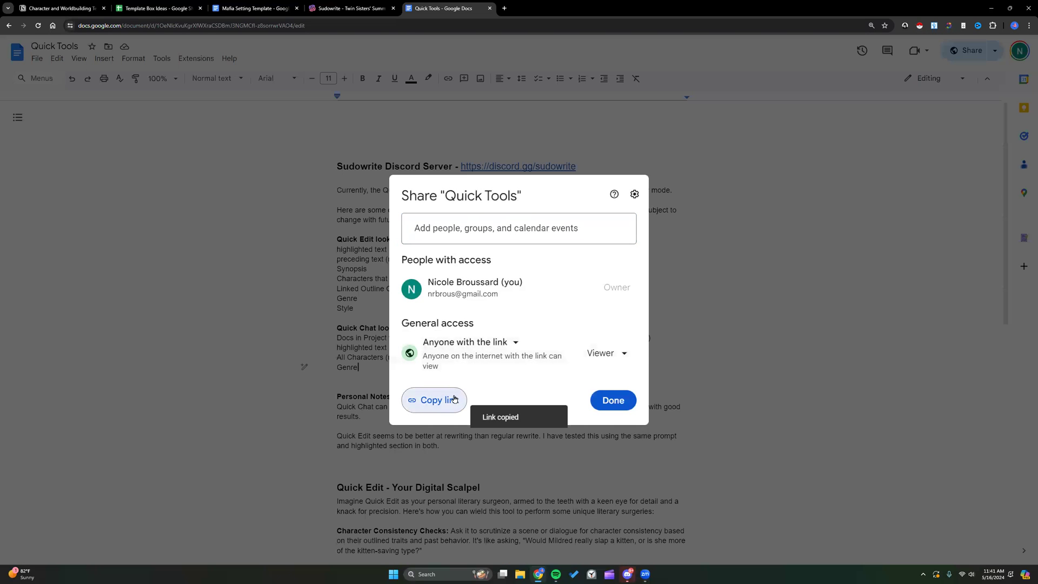
click(613, 402)
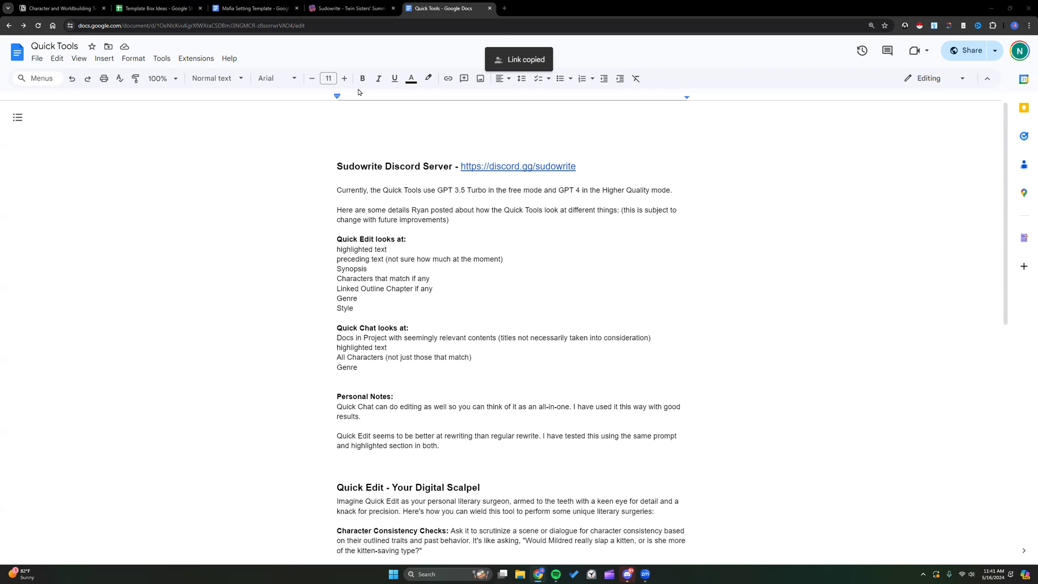
Step: Return to Sudowrite and read through the Salvatore Marconi organization card, especially the Type of Mafia Business trait
click(343, 10)
scroll(315, 335, down, 1)
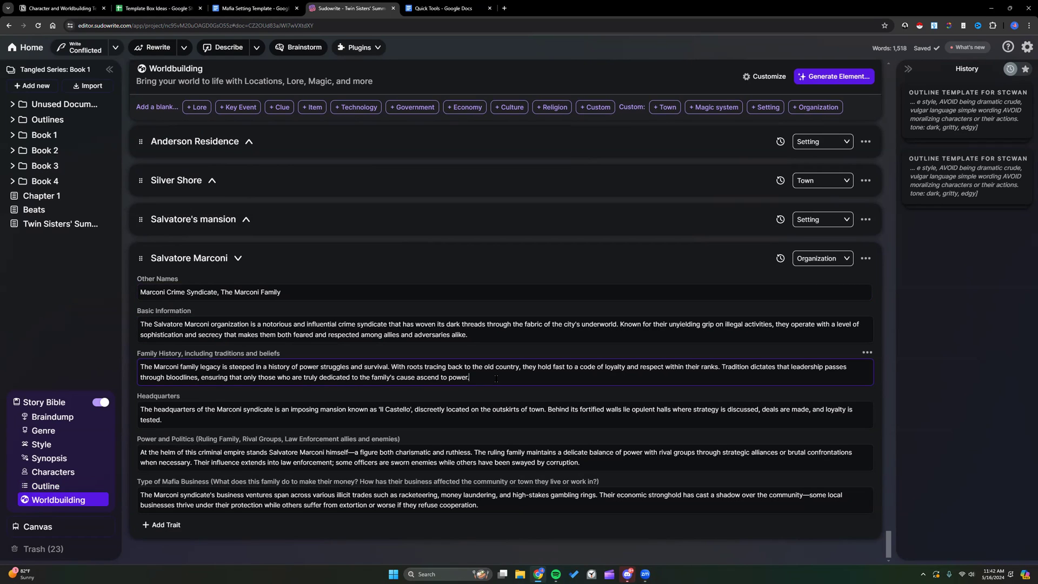
click(195, 504)
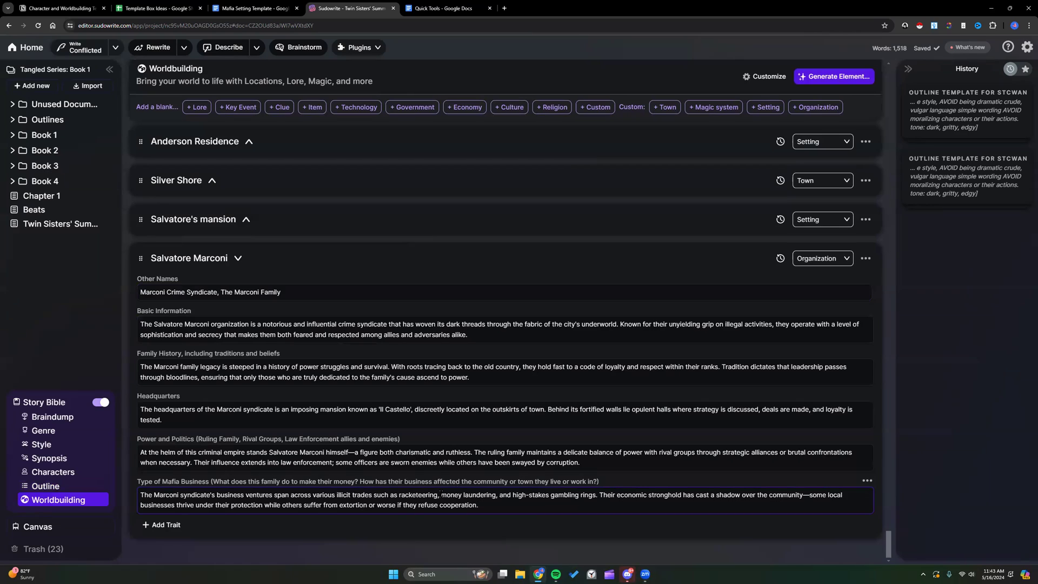
drag(398, 494, 597, 494)
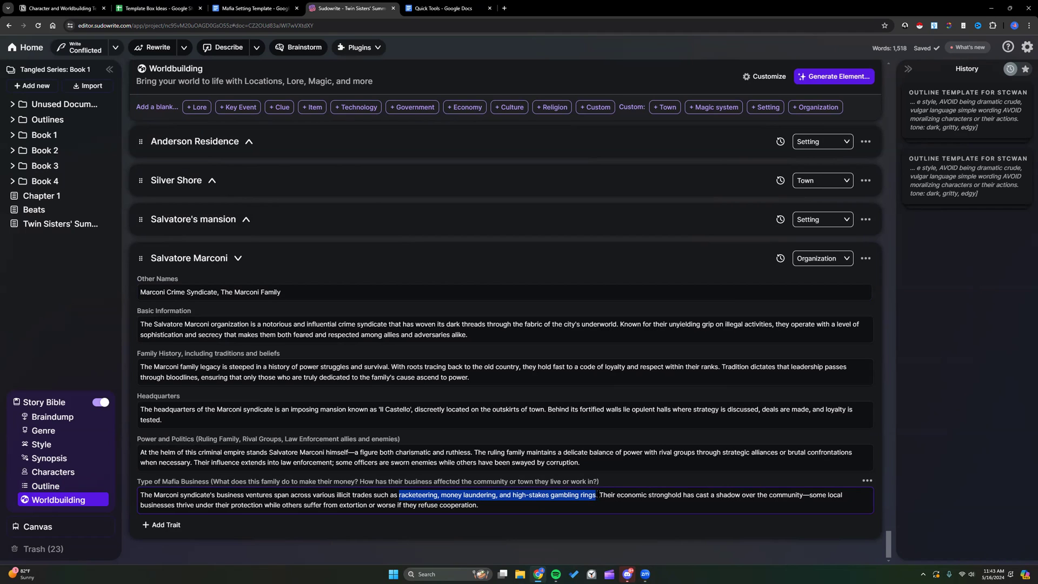
click(599, 495)
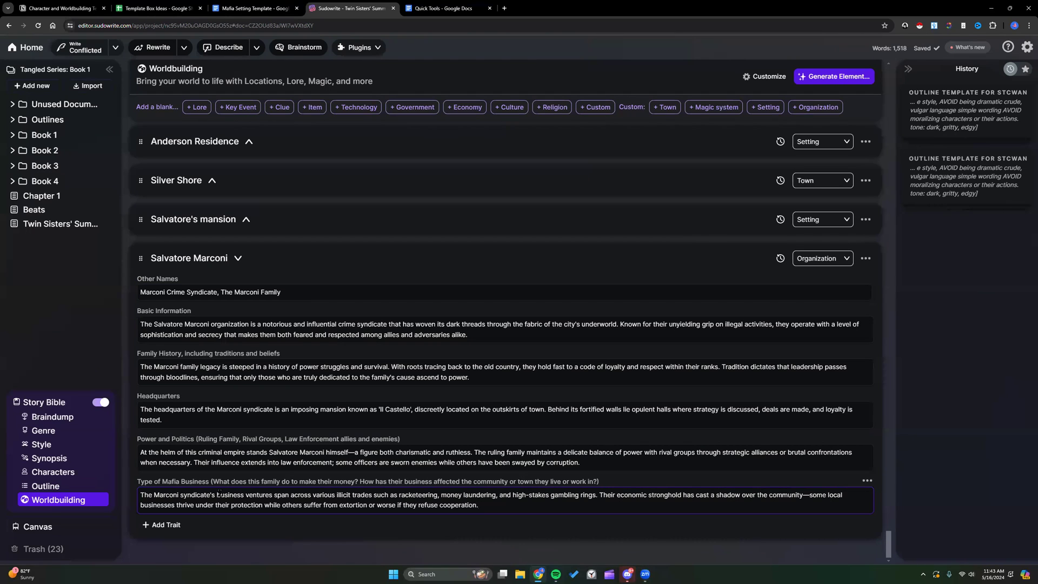
drag(178, 493, 480, 505)
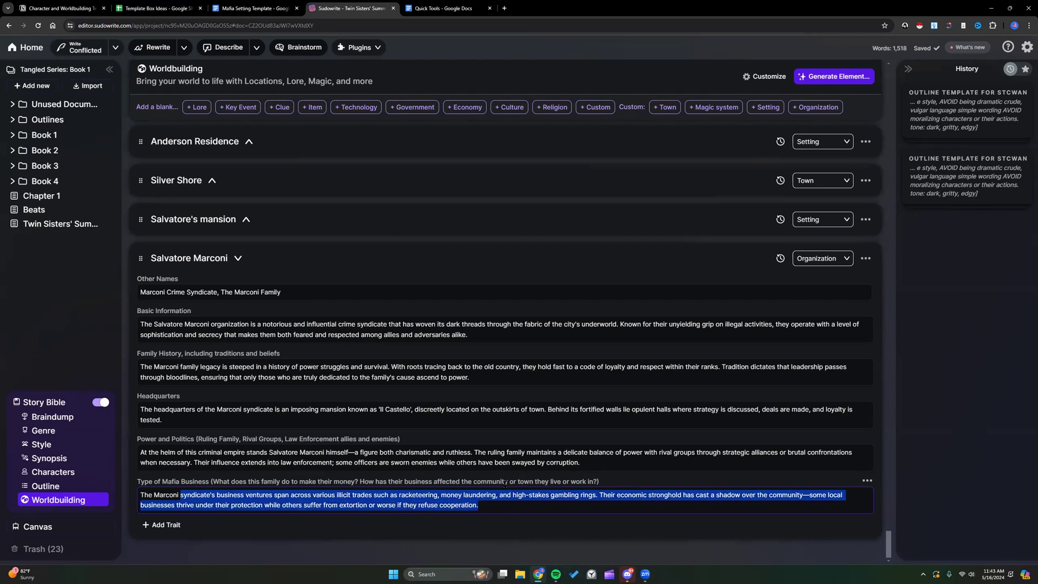
click(500, 505)
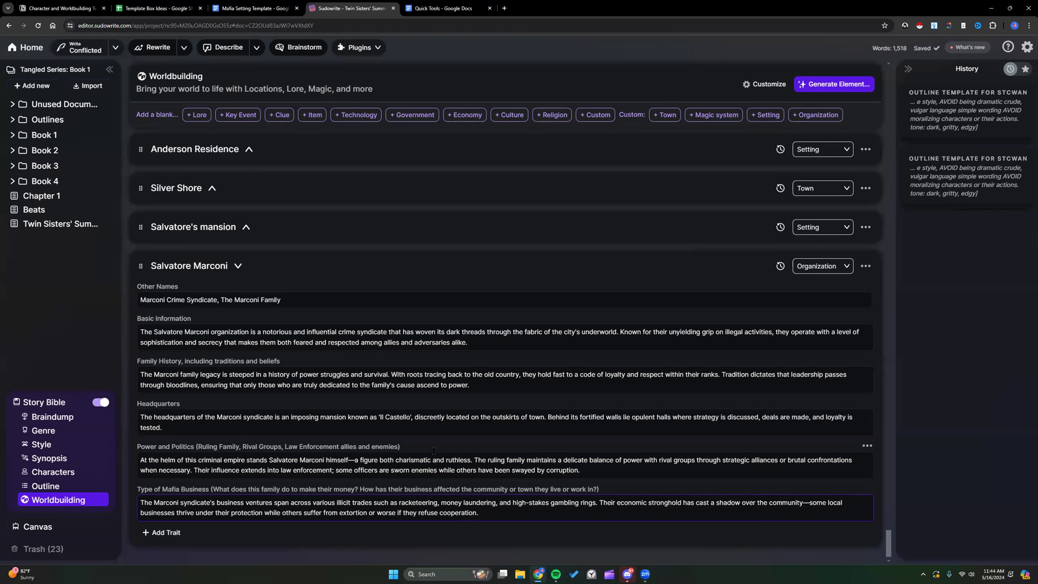
Step: Collapse the Salvatore Marconi card, look over the Silver Shore town card's traits and collapse it too
scroll(325, 373, up, 1)
click(236, 299)
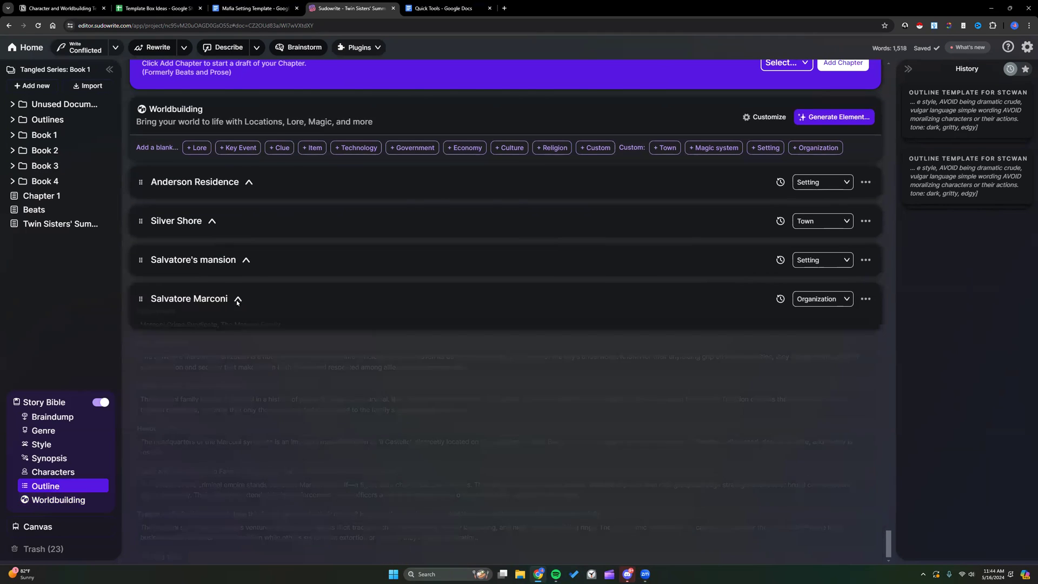
click(212, 445)
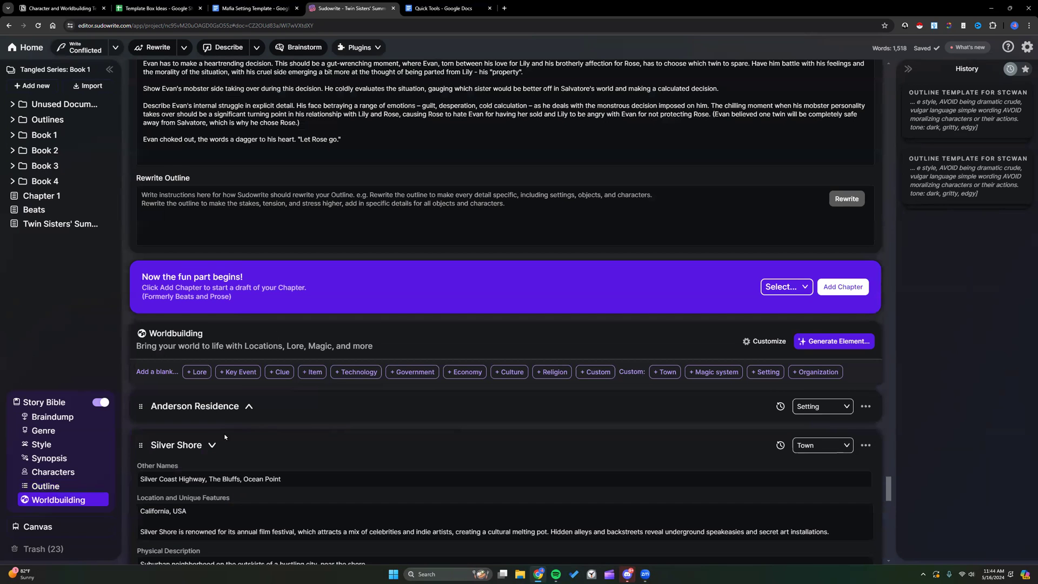
scroll(229, 426, down, 5)
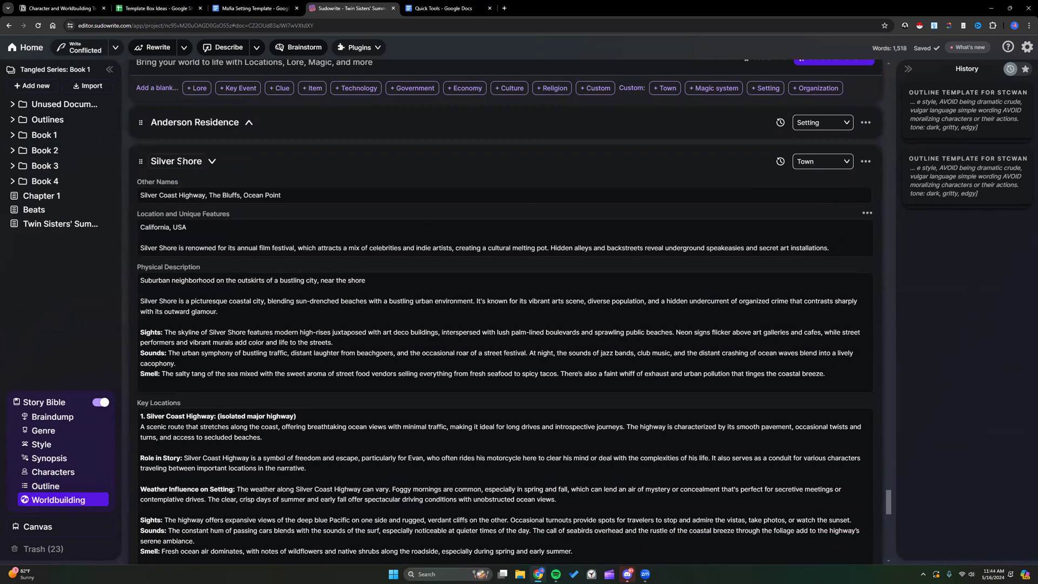
click(211, 161)
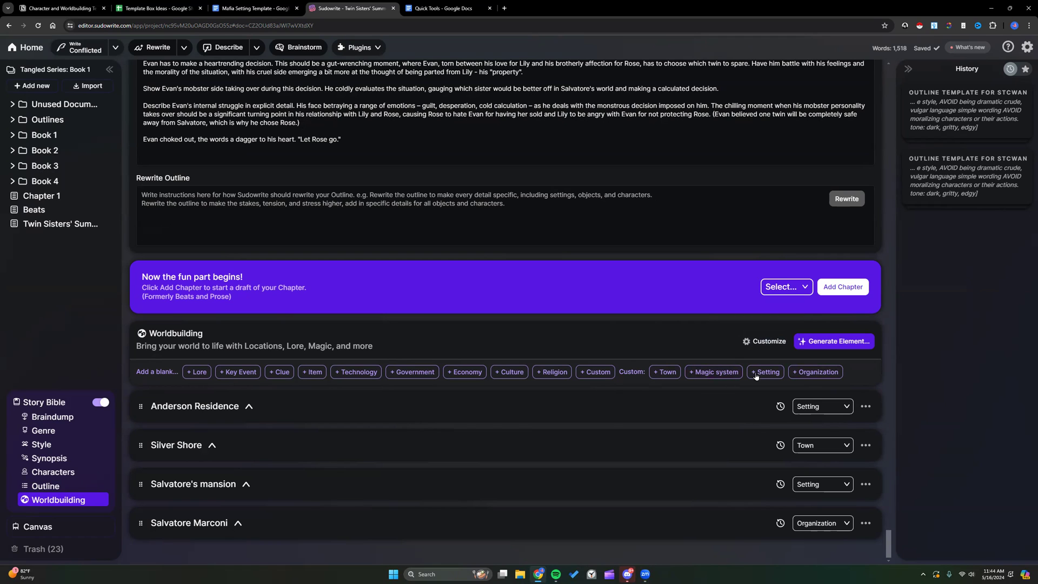
Step: Leave the Tangled Series project, create a new blank project and enable its Story Bible
click(25, 49)
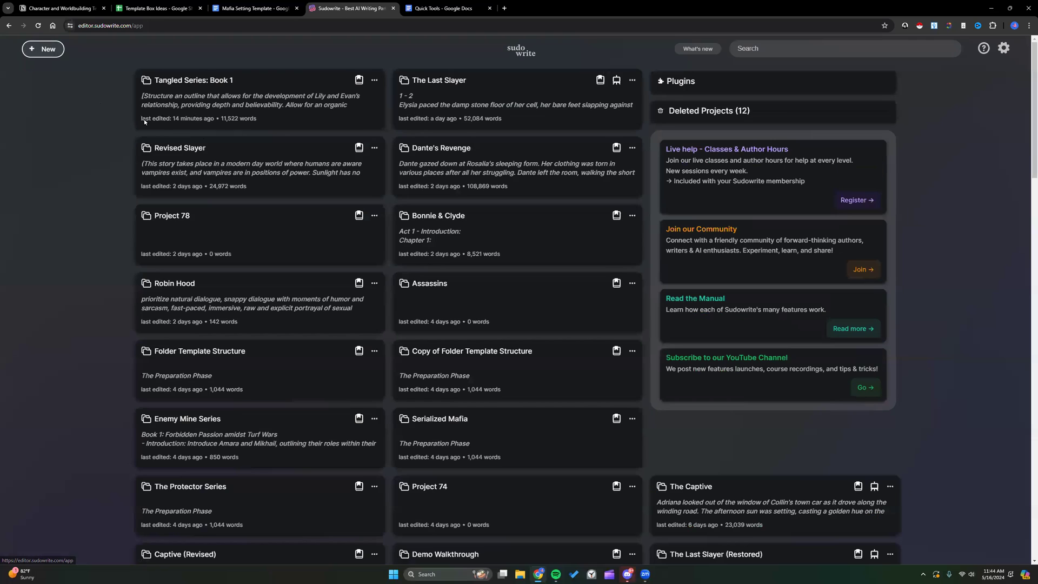
click(194, 247)
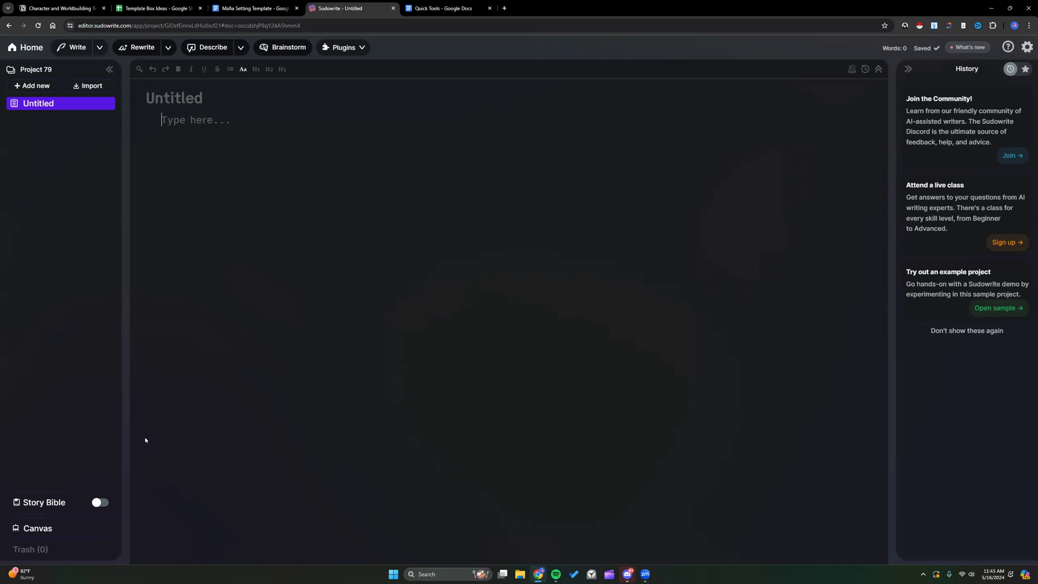
click(101, 502)
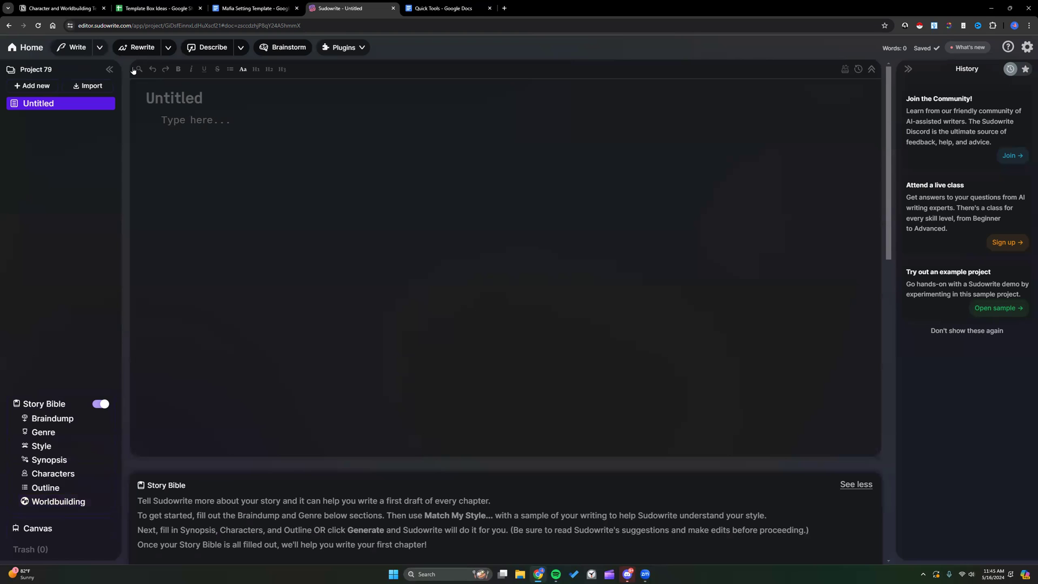
Step: Switch to the Notion template sessions page and examine the "What influences what?" Story Bible diagram
click(78, 7)
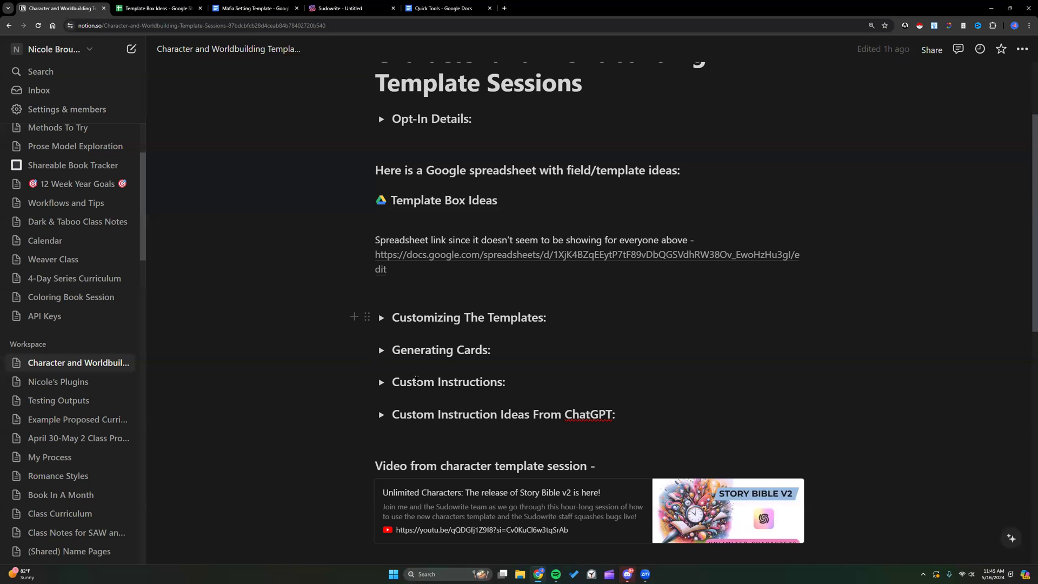
scroll(417, 384, down, 10)
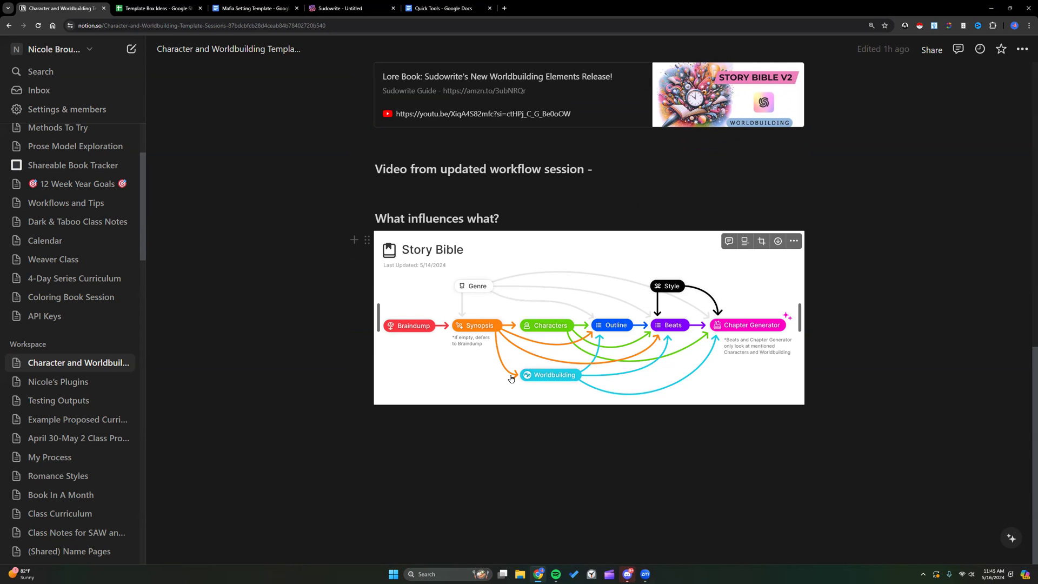
scroll(511, 377, up, 2)
scroll(509, 374, down, 2)
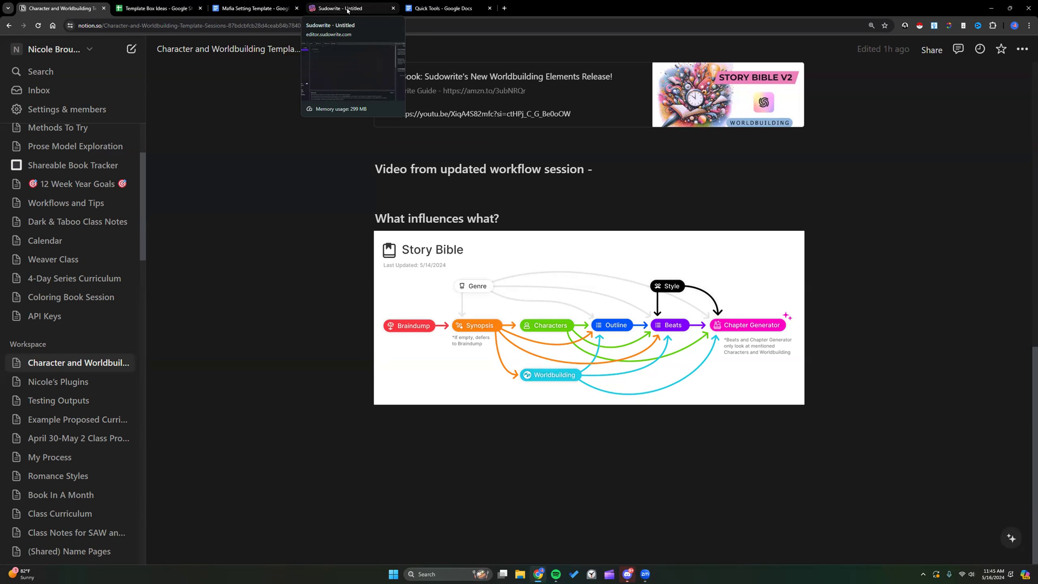
Step: Return to Sudowrite, open the plugin directory and show the list of your own plugins
click(348, 11)
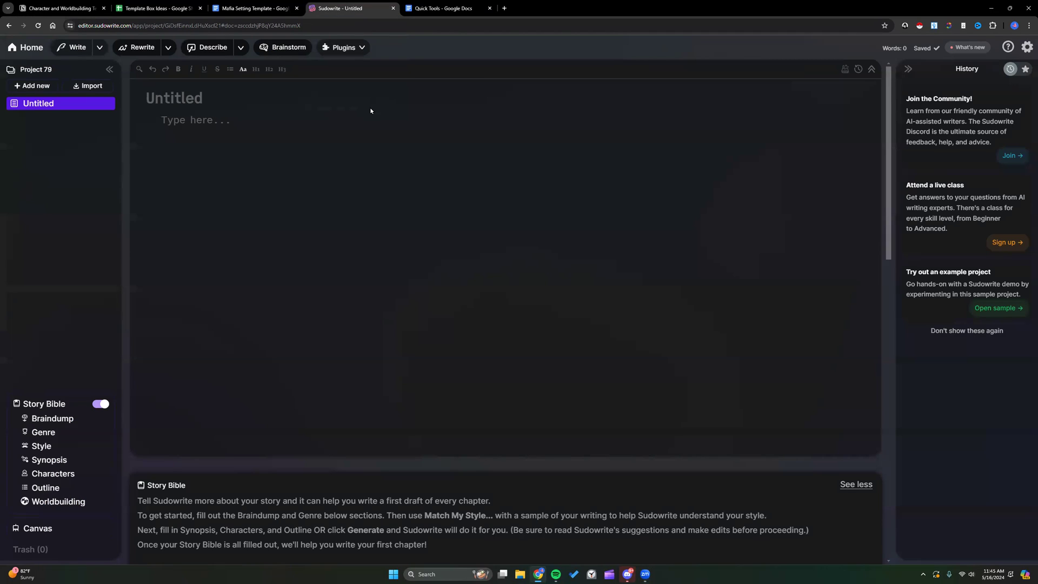
click(364, 49)
click(355, 64)
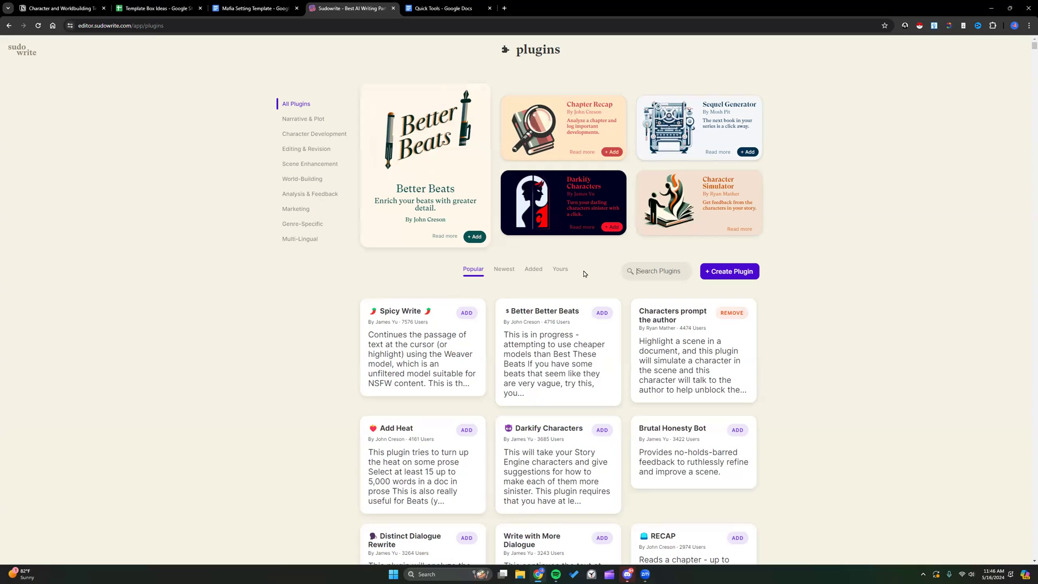
click(560, 269)
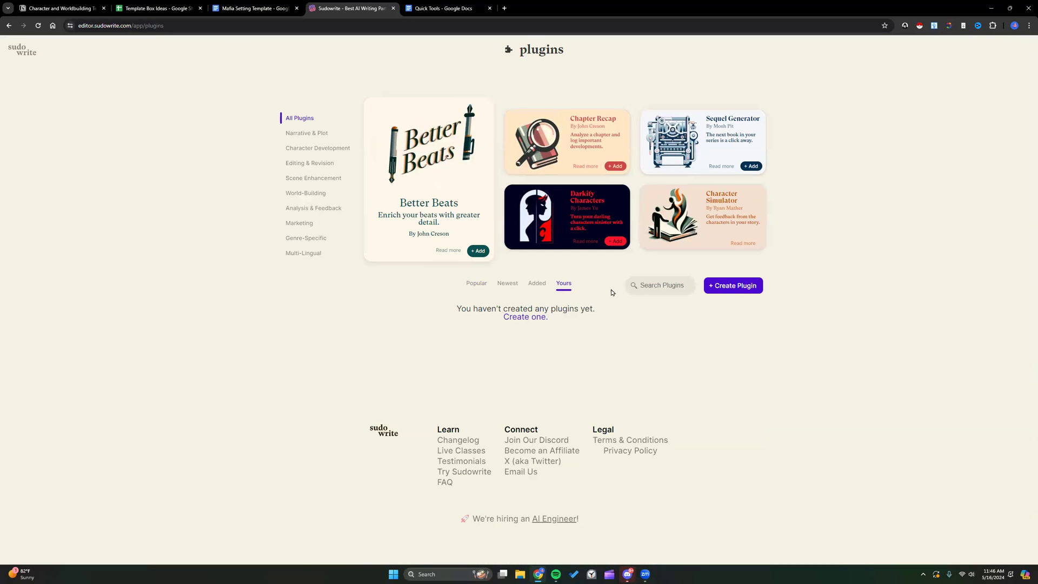
Step: Search the popular plugins for "name", look through the matching plugins, and refine the search to "naming"
click(476, 283)
click(652, 272)
text(nam)
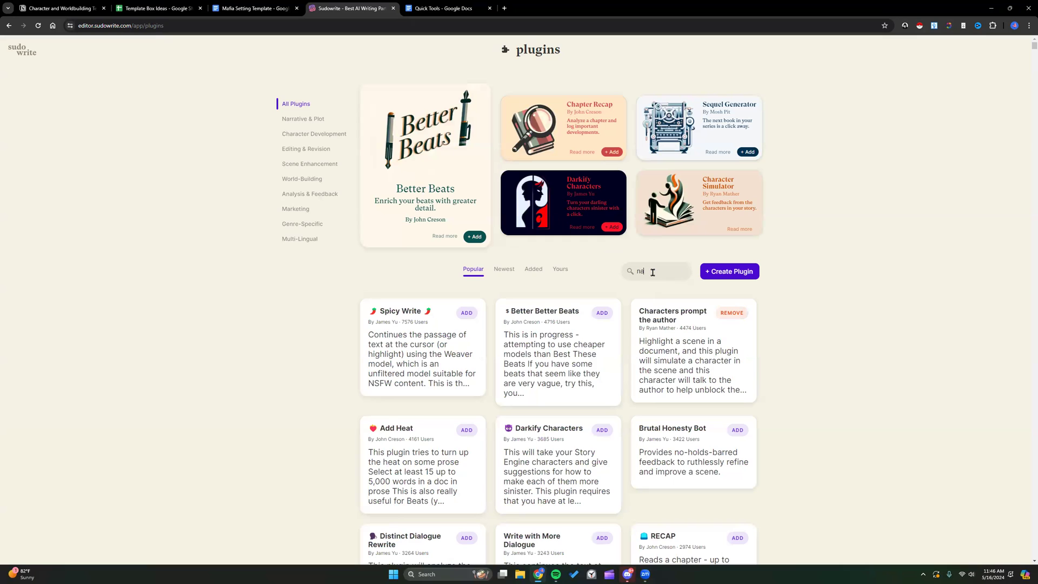
key(BackSpace)
key(BackSpace)
key(BackSpace)
key(Return)
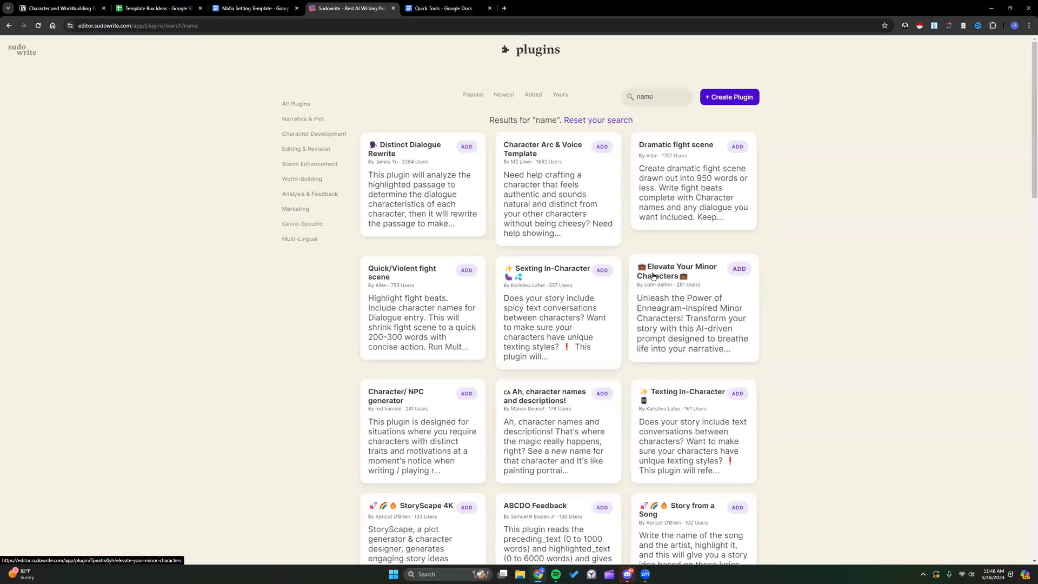
scroll(653, 276, down, 7)
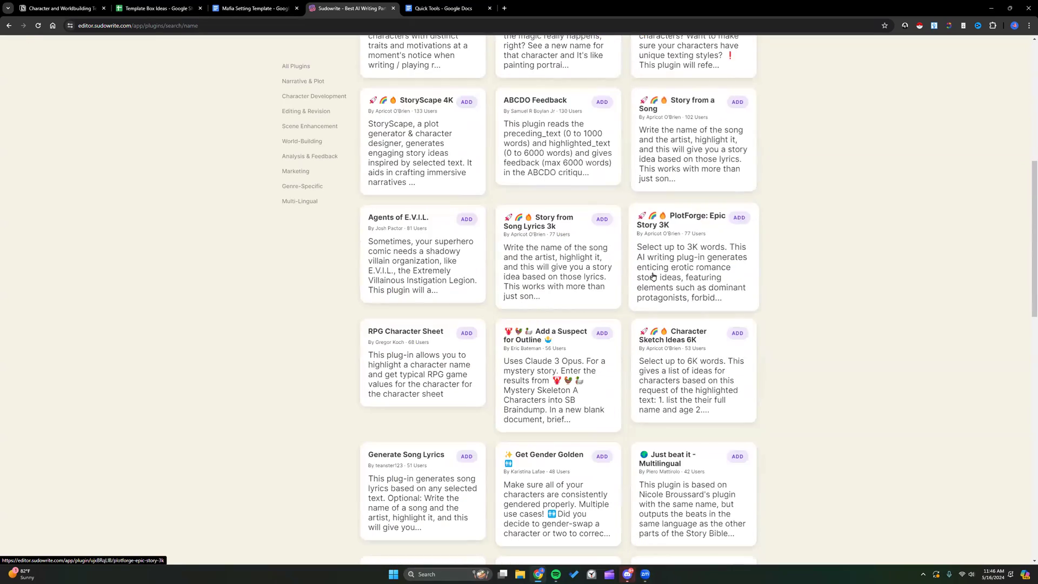
scroll(653, 276, up, 7)
click(661, 96)
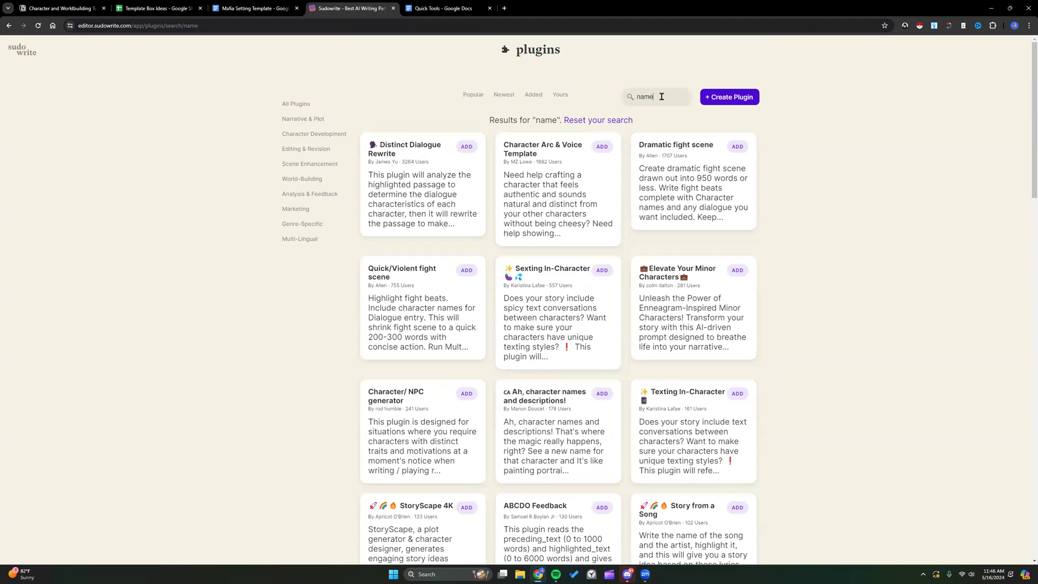
text(ing)
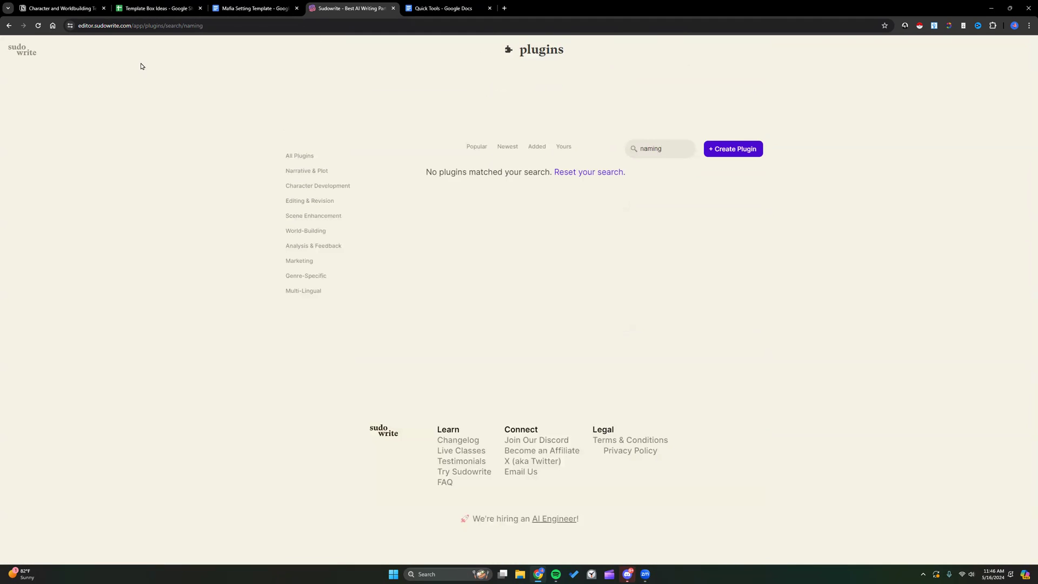
Step: Leave the plugin directory, open Project 79 and fill its Braindump with "write a contemporary sports romance novel set in a small town"
click(22, 55)
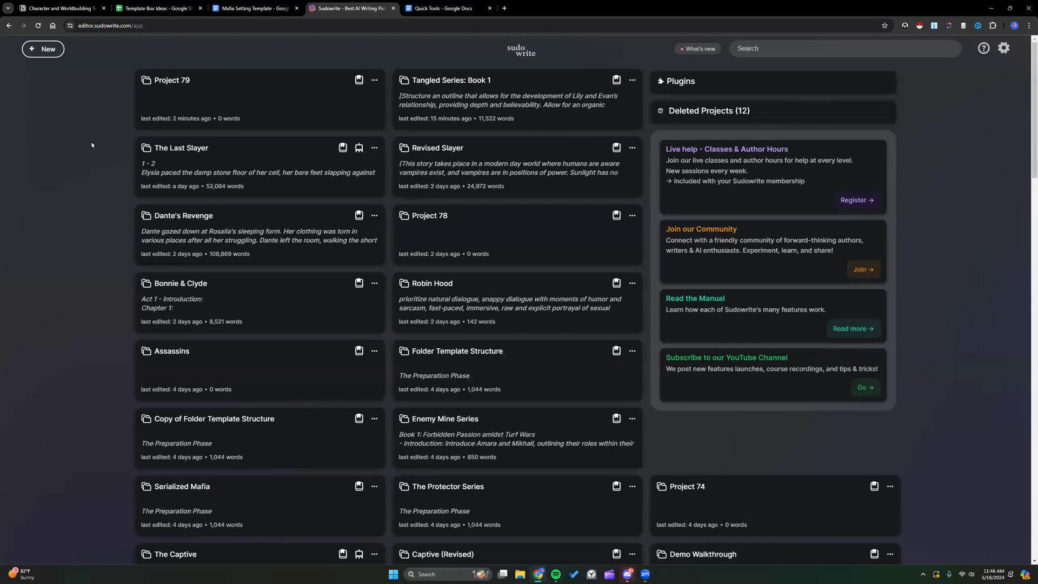
click(212, 95)
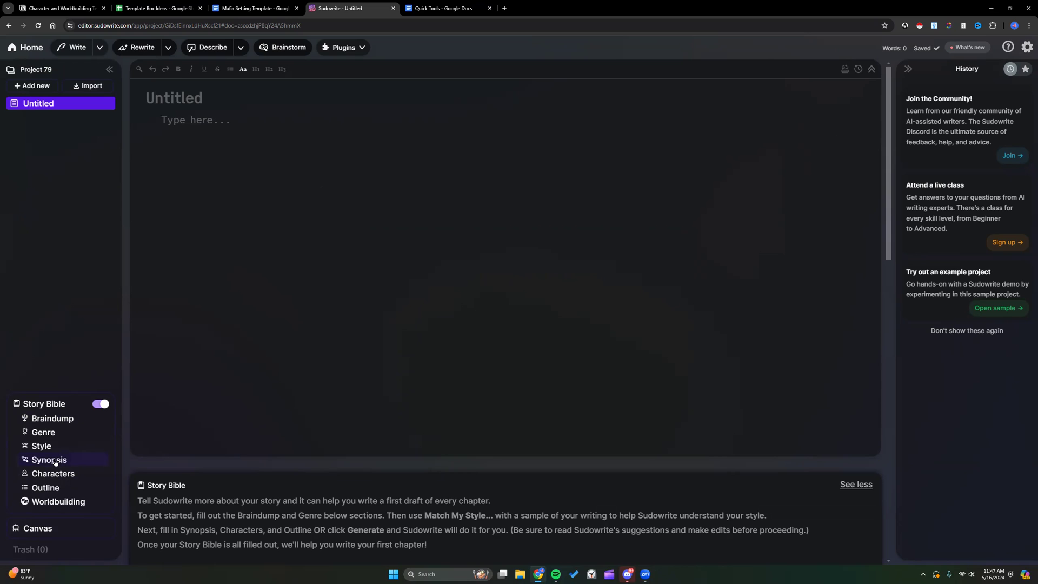
click(63, 419)
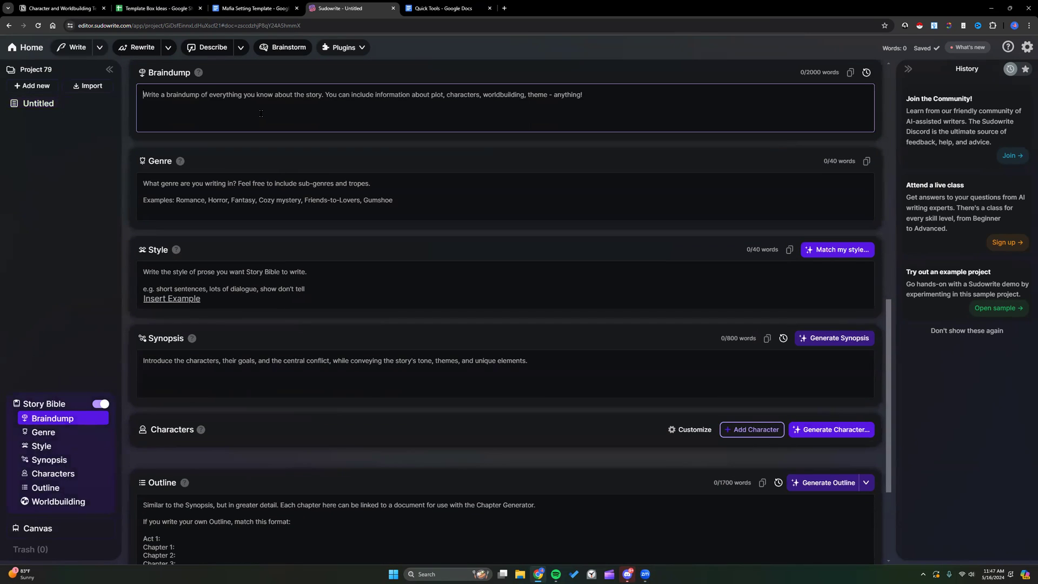
text(write a sports romance novel set in a small town)
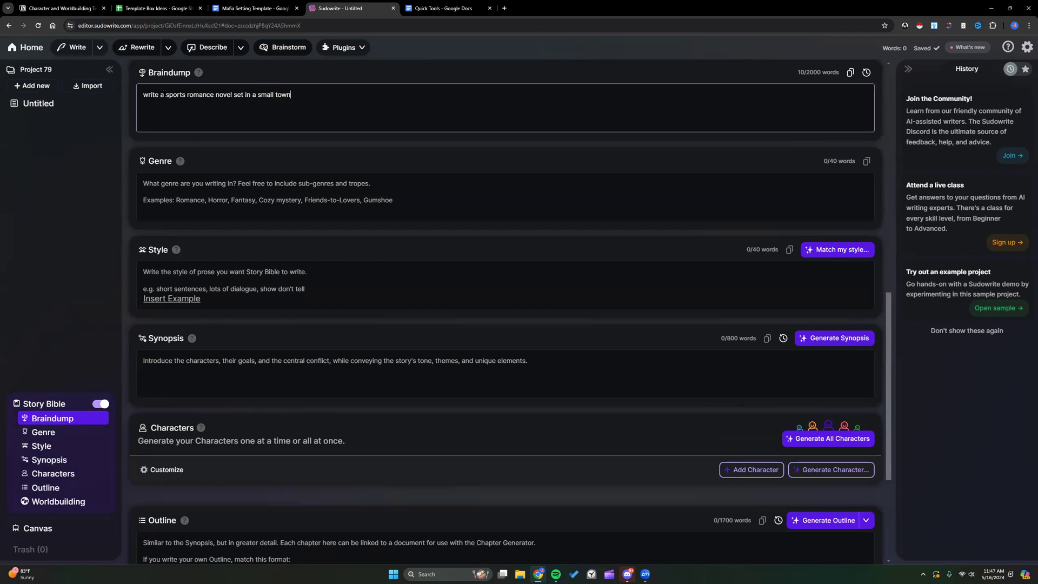
text(contemporary)
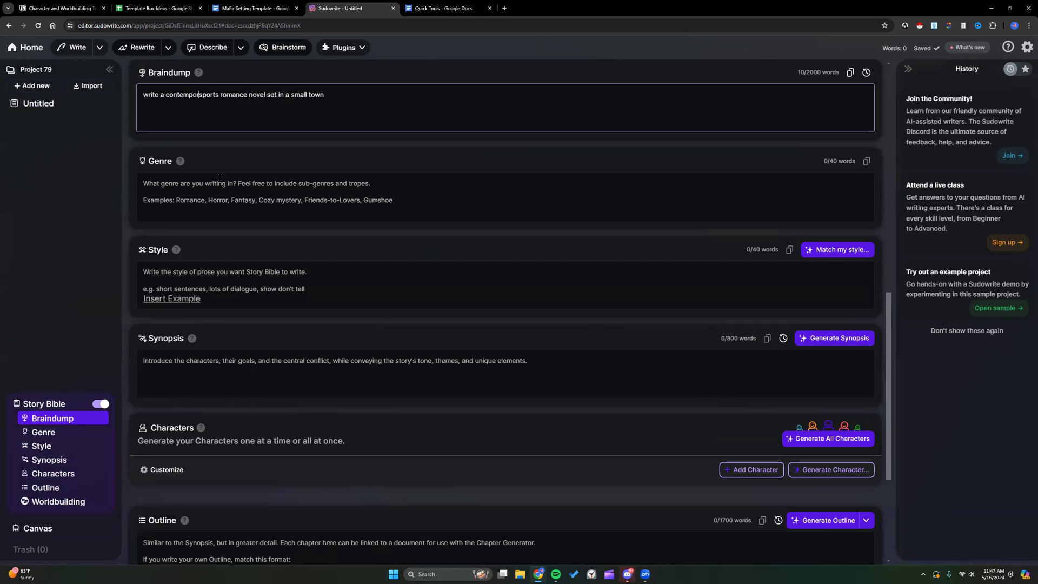
Step: Leave Genre and Style empty and generate the Synopsis from the braindump
click(302, 199)
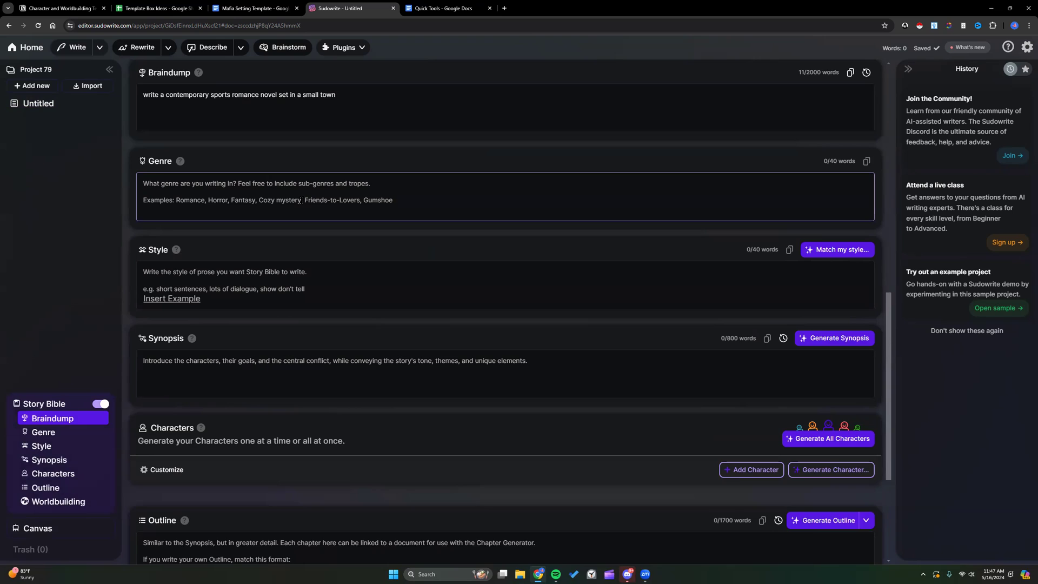
scroll(301, 200, down, 2)
click(834, 216)
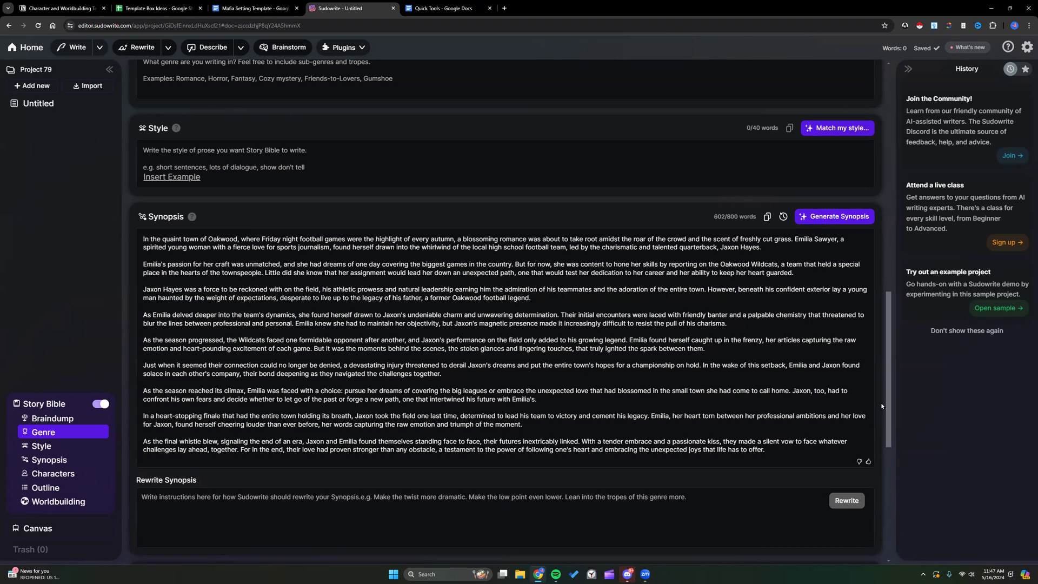
Step: Examine the generated synopsis against the braindump, and look over the Characters, Outline and Worldbuilding sections below it
click(782, 448)
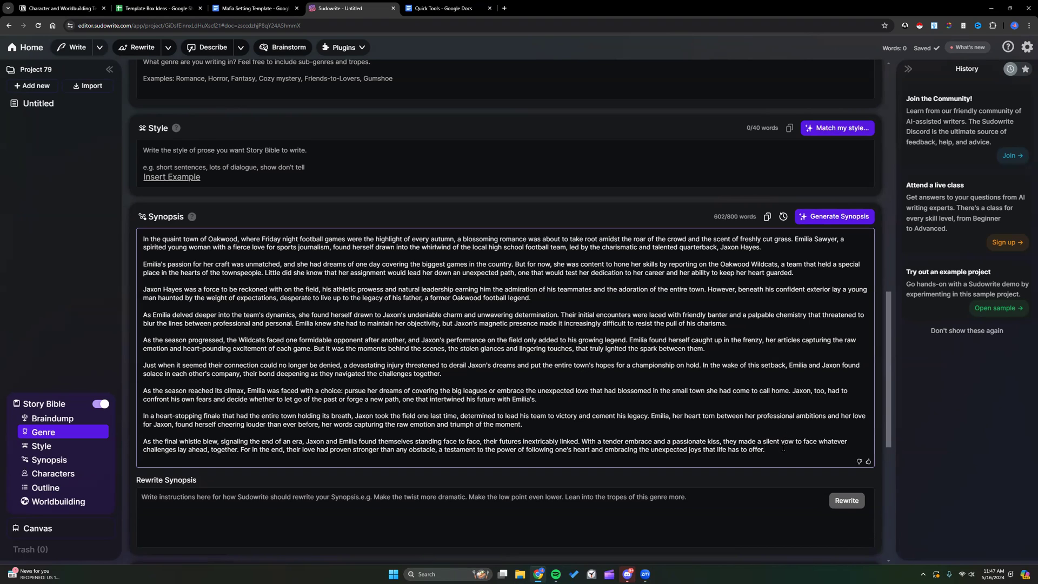
scroll(783, 450, down, 1)
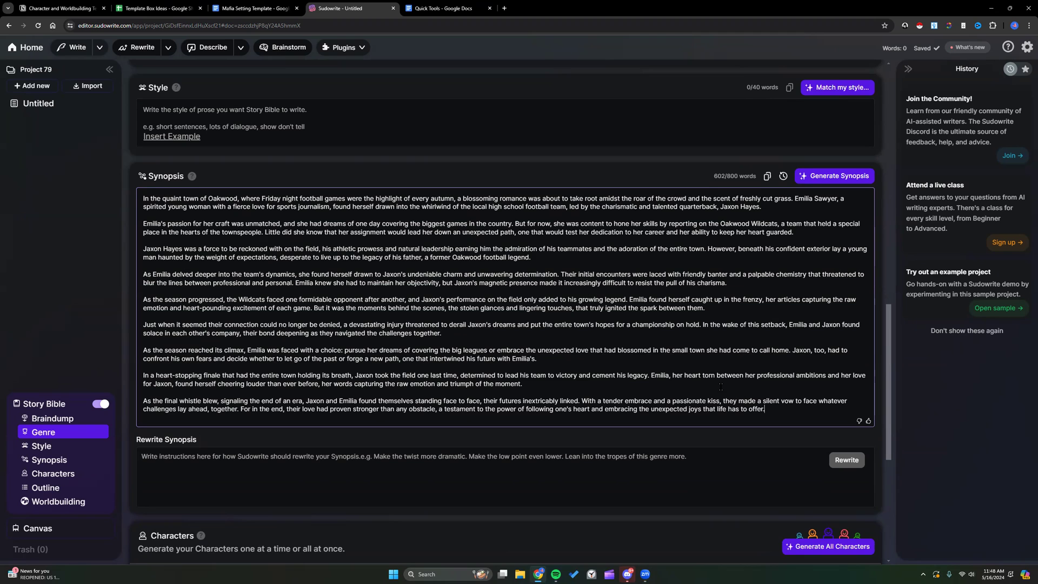
scroll(721, 386, down, 1)
scroll(720, 388, down, 1)
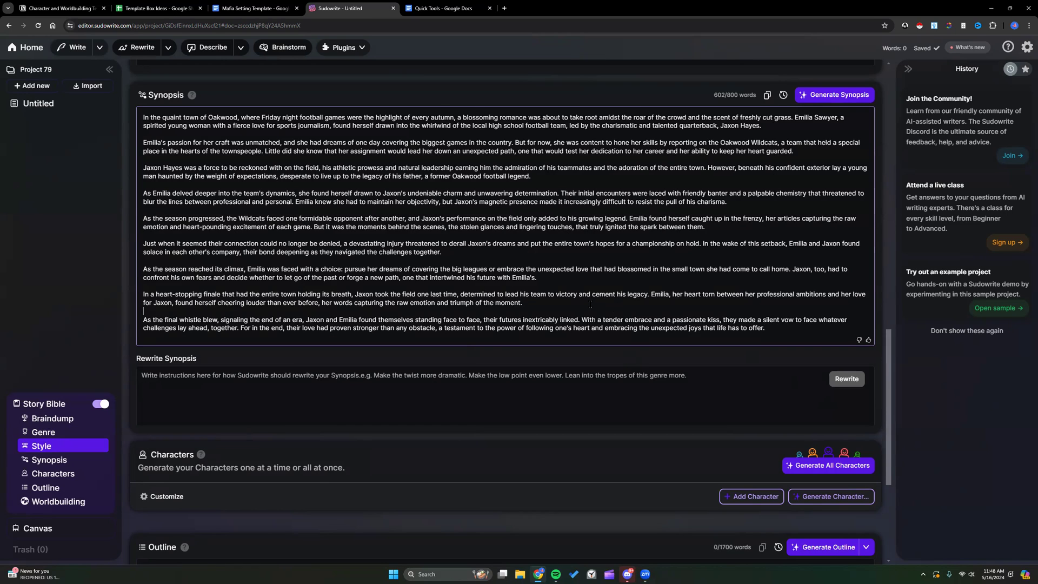
scroll(583, 284, up, 5)
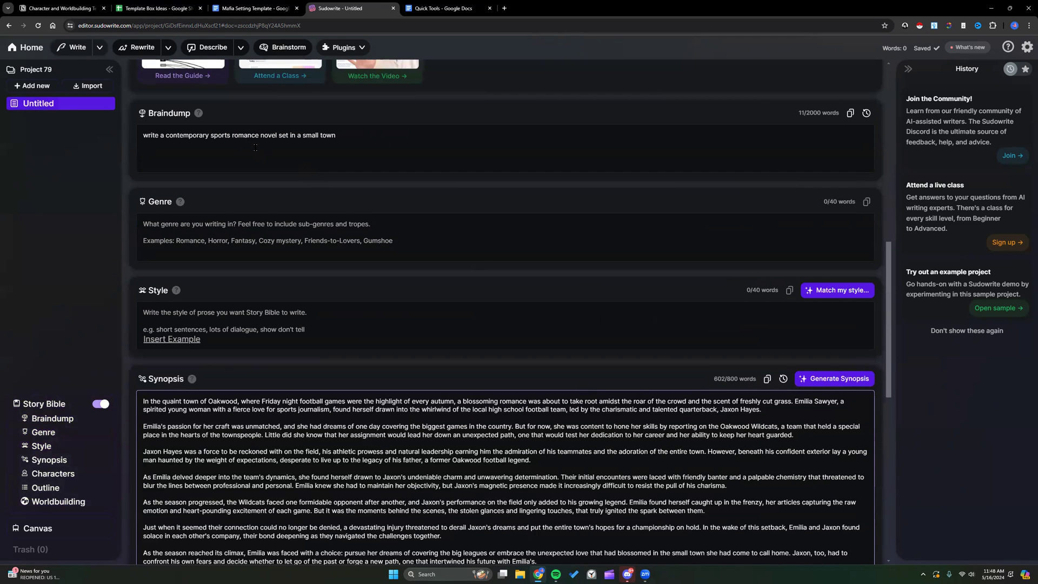
scroll(250, 143, down, 4)
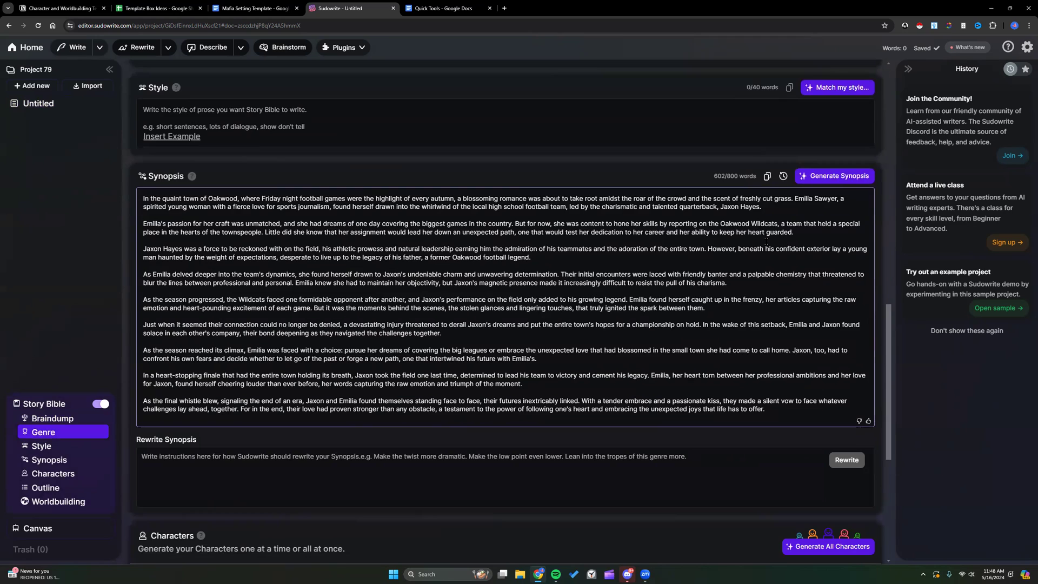
scroll(791, 221, down, 2)
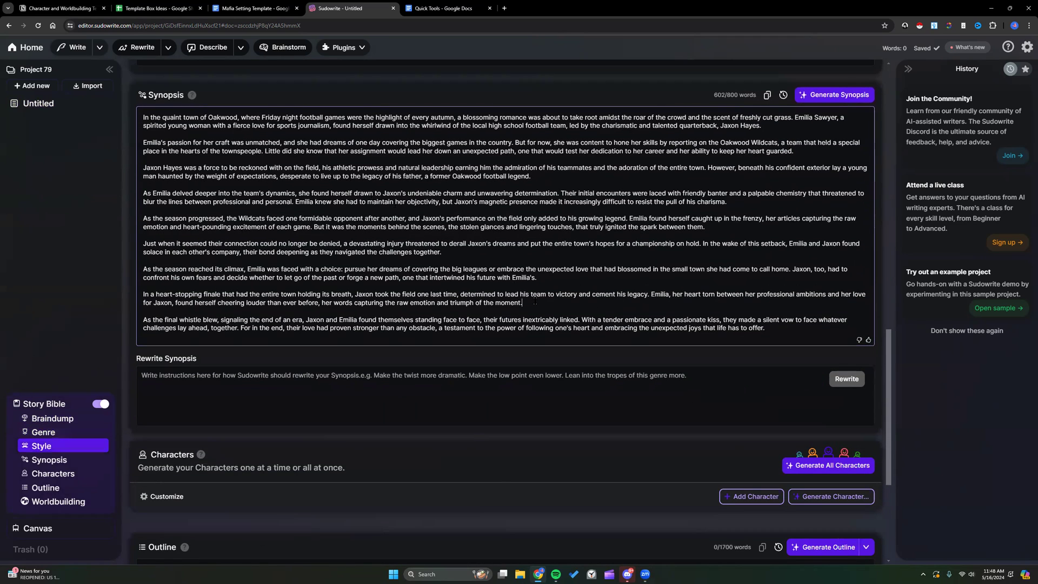
scroll(518, 287, down, 4)
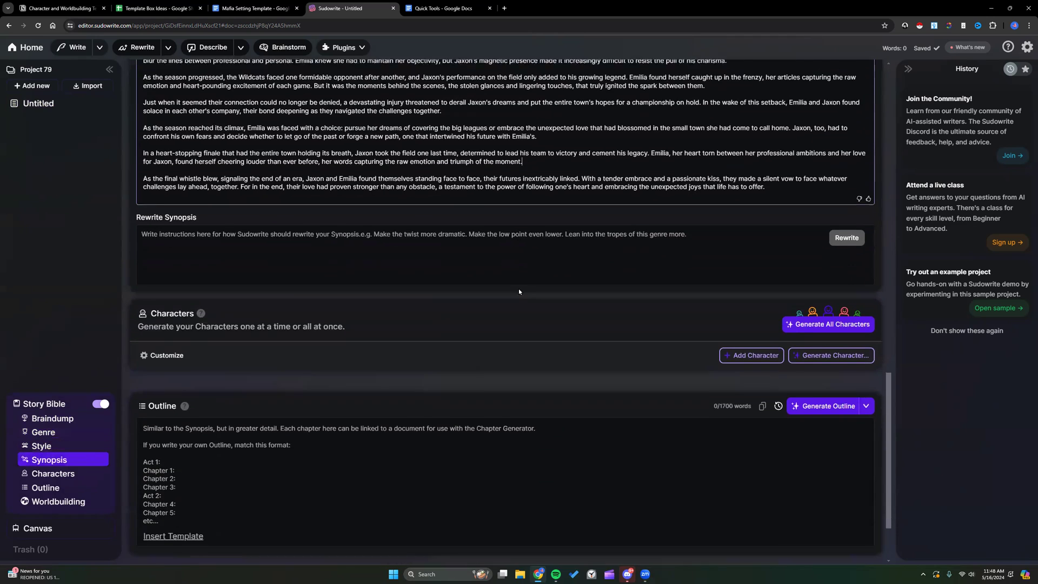
scroll(519, 292, down, 1)
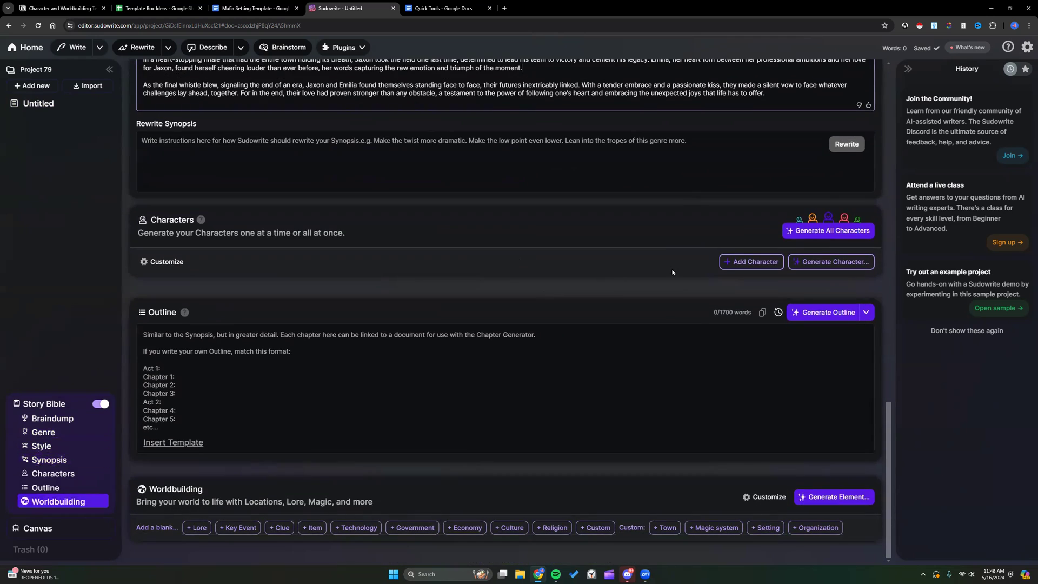
Step: Open the default character traits for customization, review the list, and add the trait "Name of sports team playing on, if any"
click(155, 263)
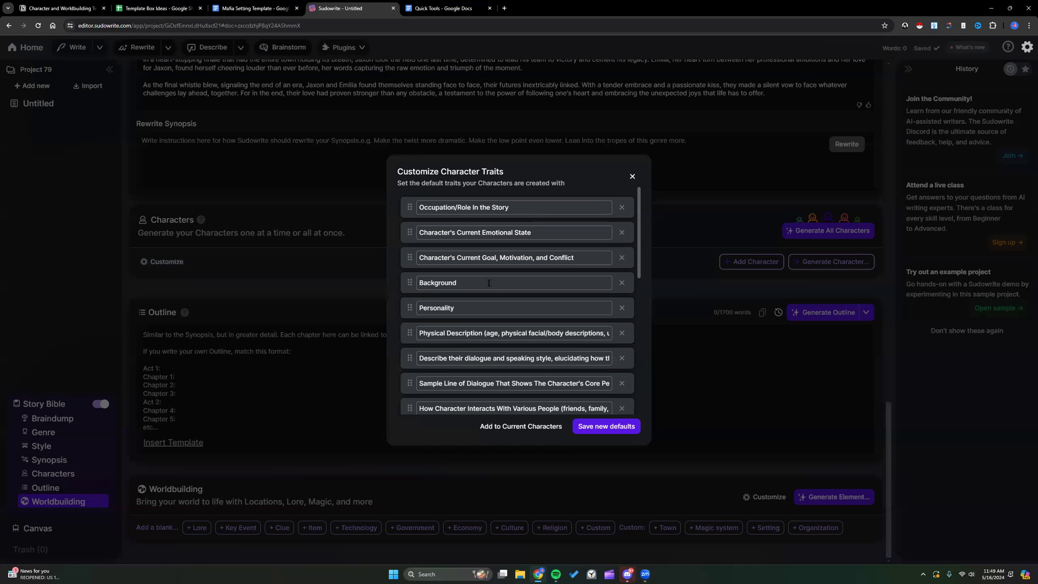
scroll(487, 270, down, 7)
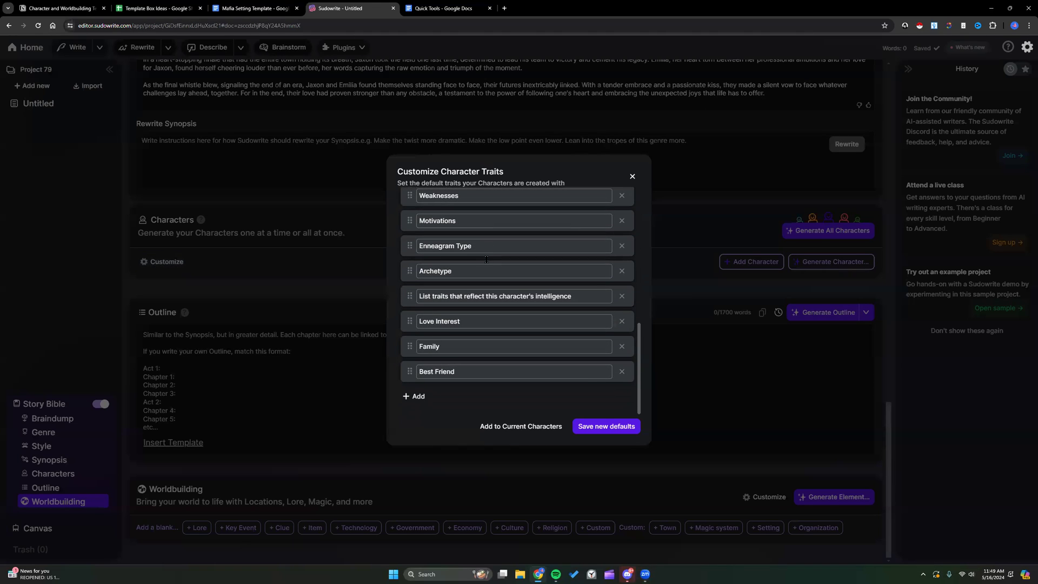
scroll(473, 361, up, 8)
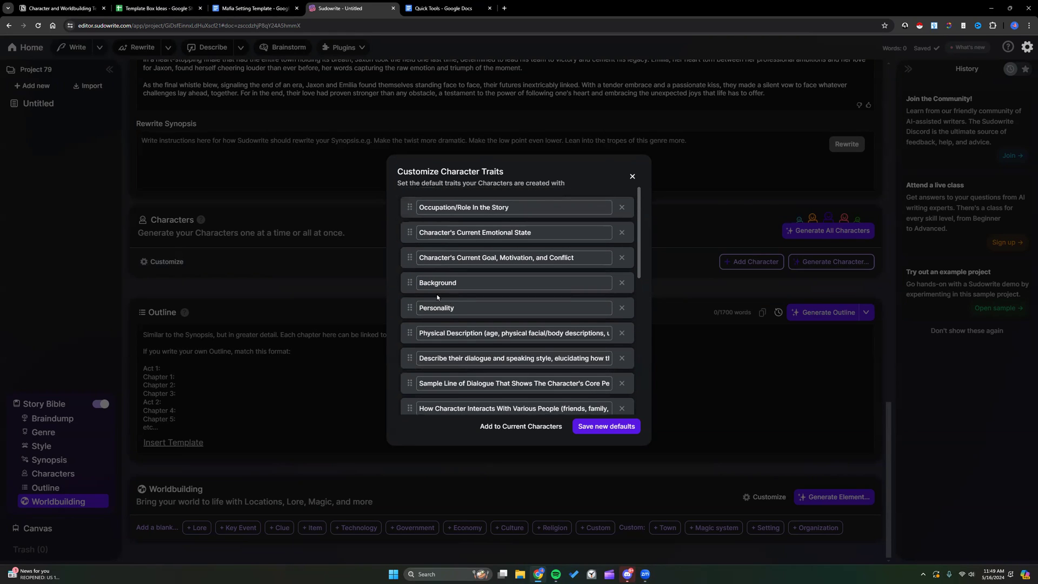
scroll(434, 292, down, 4)
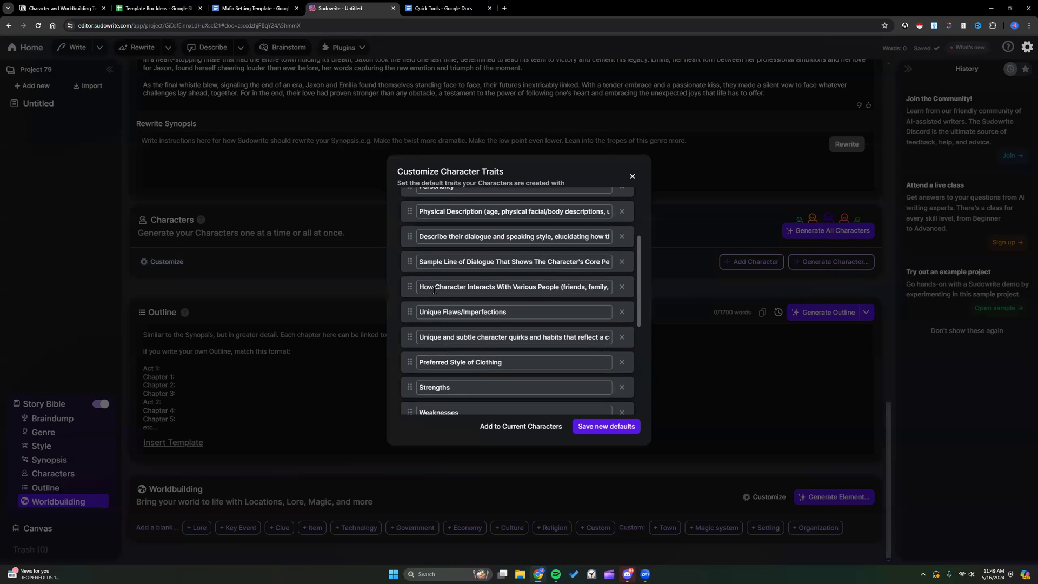
scroll(434, 290, down, 5)
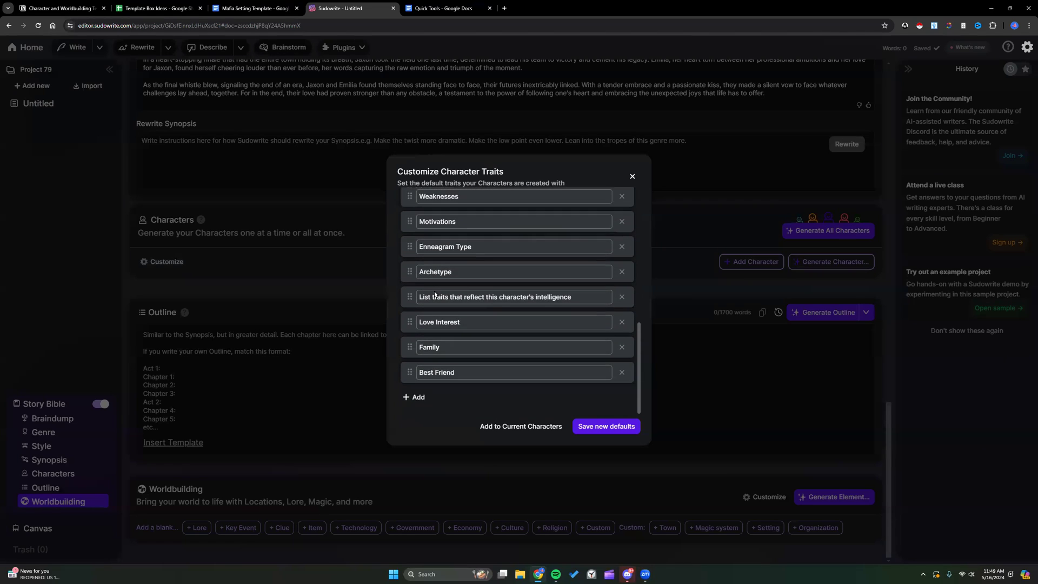
click(411, 397)
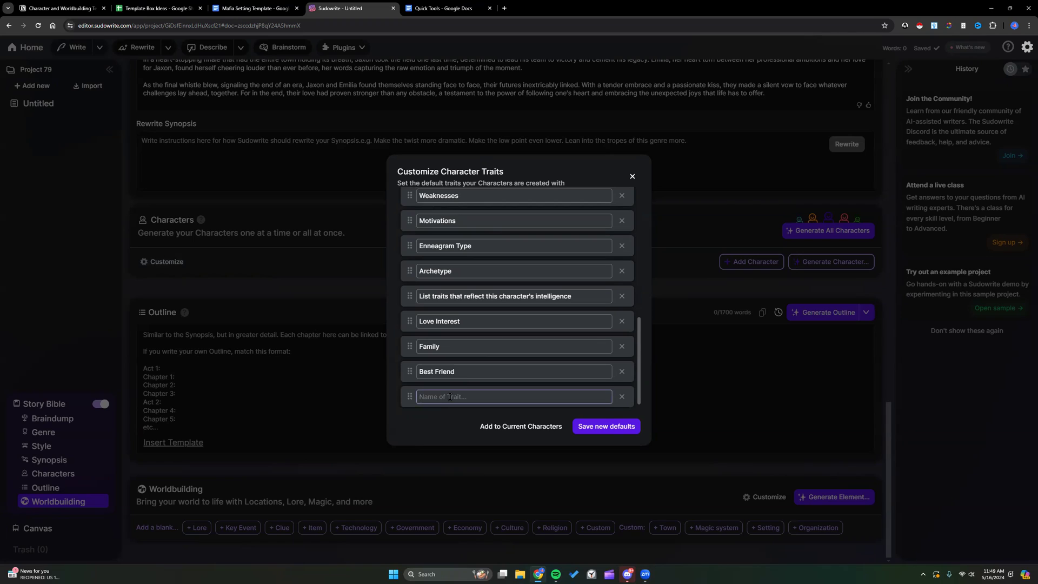
text(NAme)
text(ame of )
text(sports team )
text(plaing on )
text( if any)
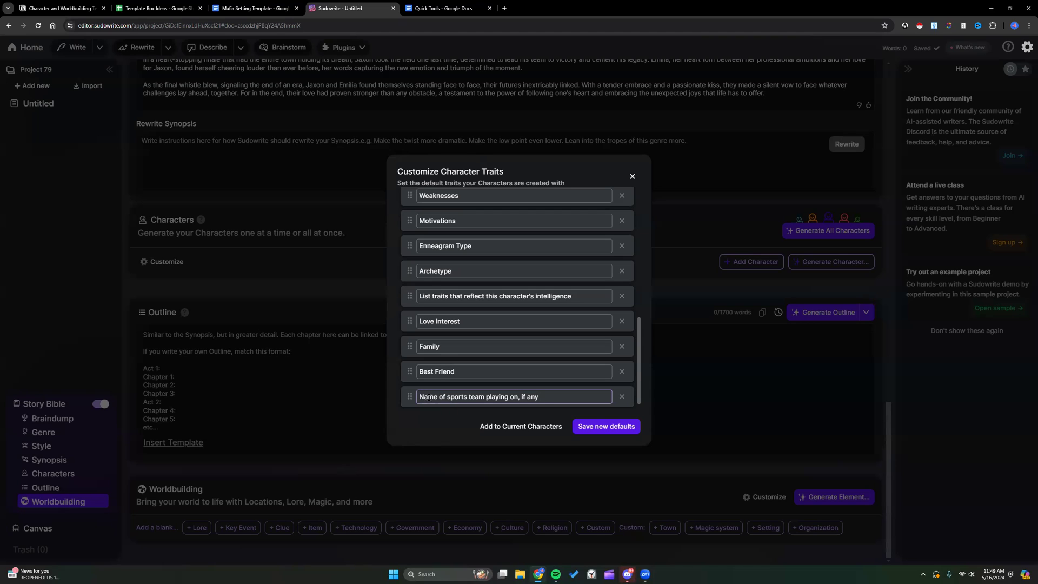
Step: Add another default character trait named "Name of favorite sports team to cheer on"
scroll(420, 397, down, 1)
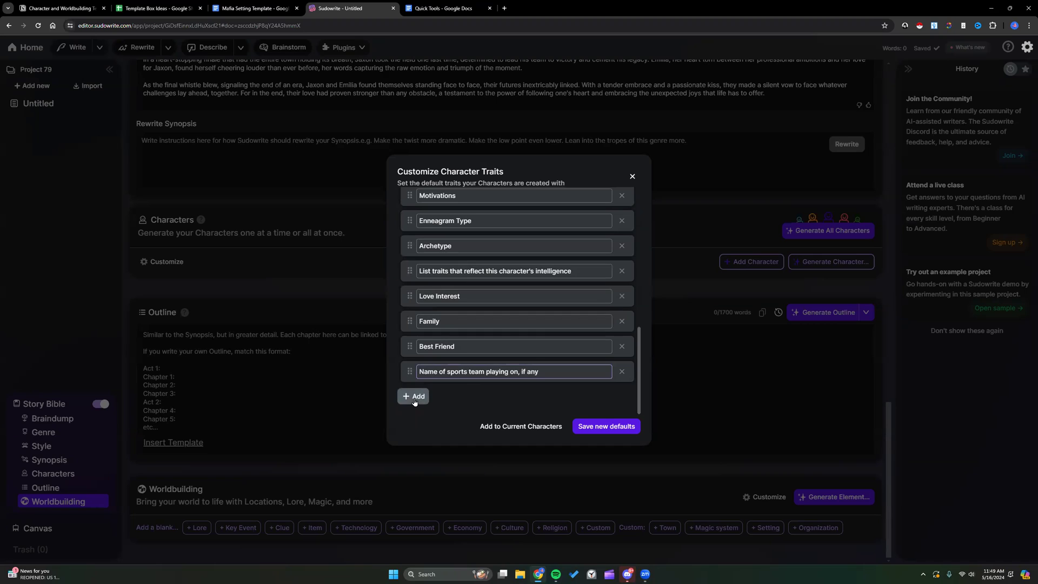
click(416, 396)
click(453, 397)
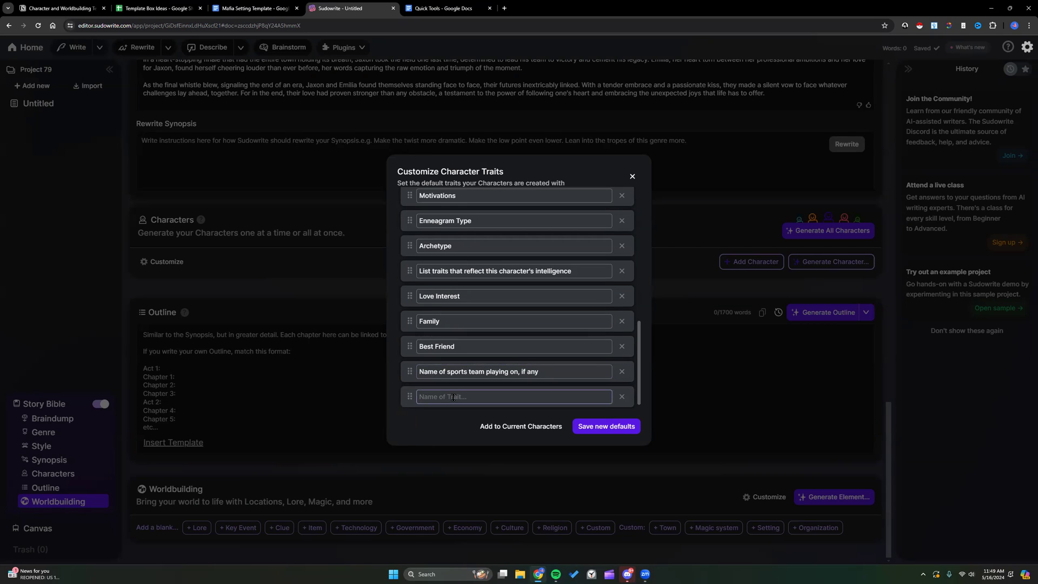
text(Name of favorite sports team t o cheer on)
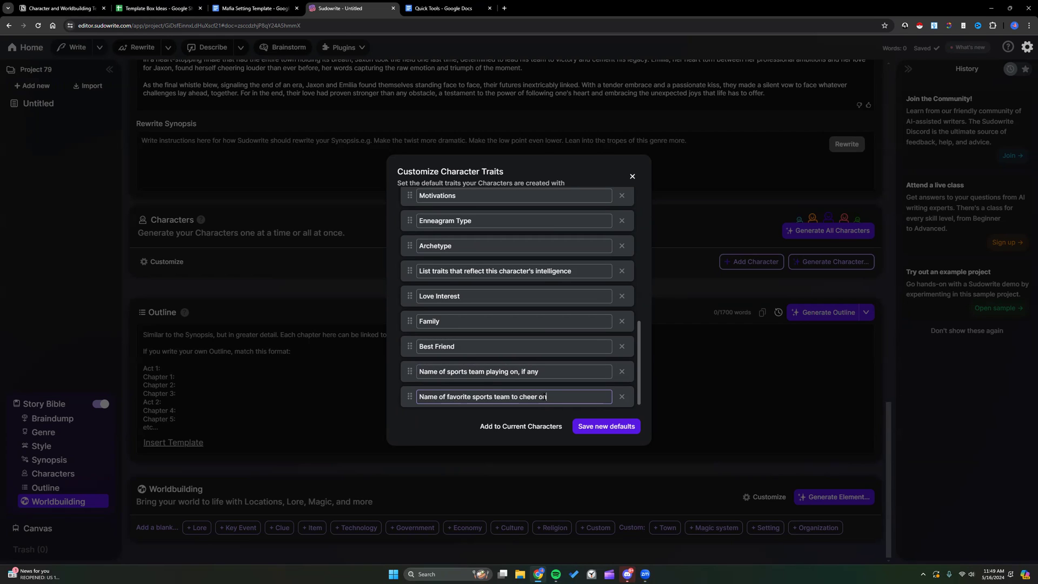
drag(511, 396, 547, 396)
Step: Add a default character trait named "How long has this character lived in this town?"
scroll(414, 276, down, 1)
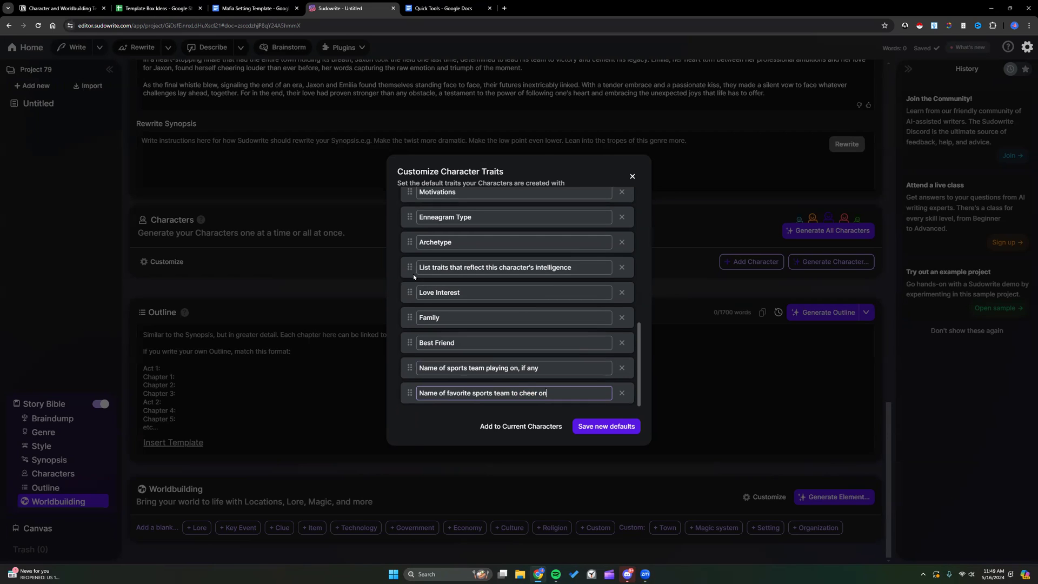
scroll(413, 273, down, 1)
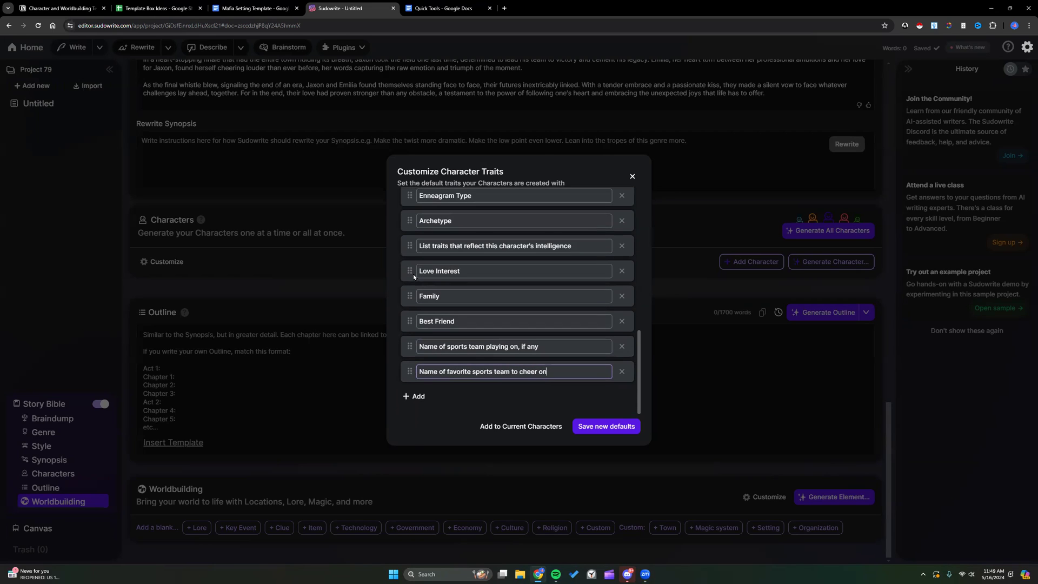
click(413, 397)
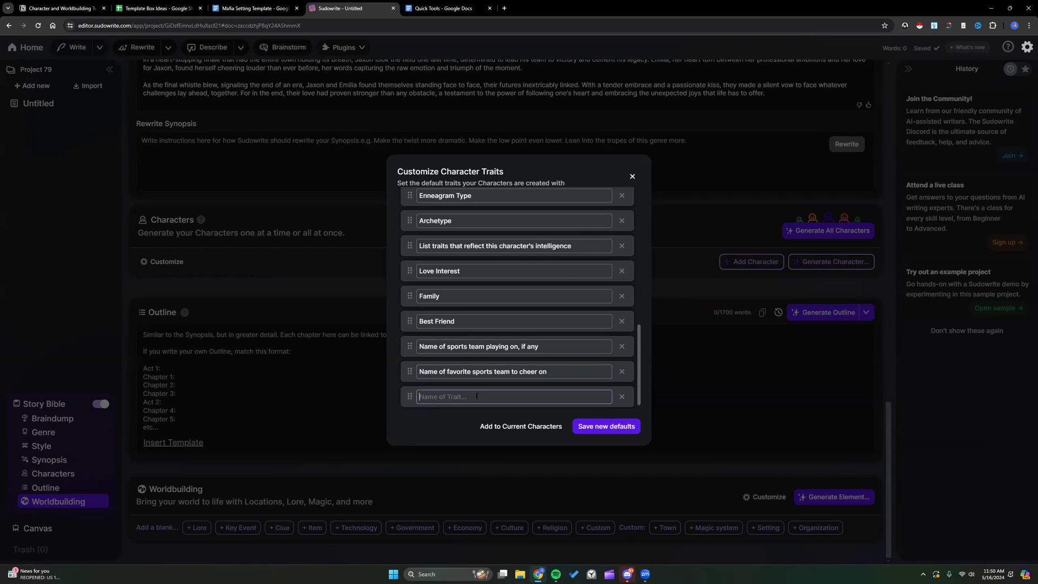
text(How long has this character lived in this town?)
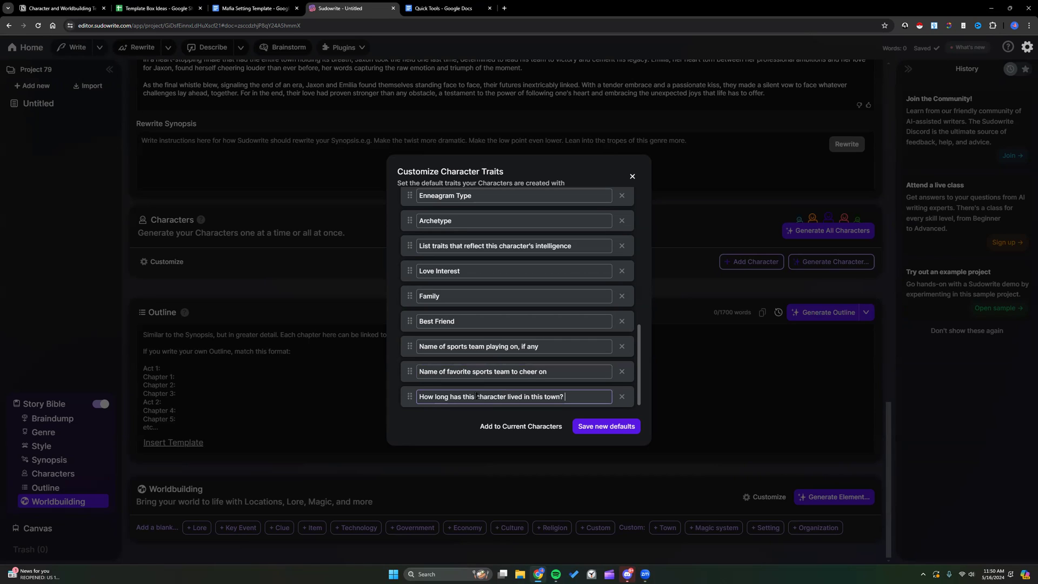
Step: Extend the town residency trait with "Describe all affiliations this character has with the town." and review its wording from the start
text( L)
text(Describe )
text(any)
text(l affili)
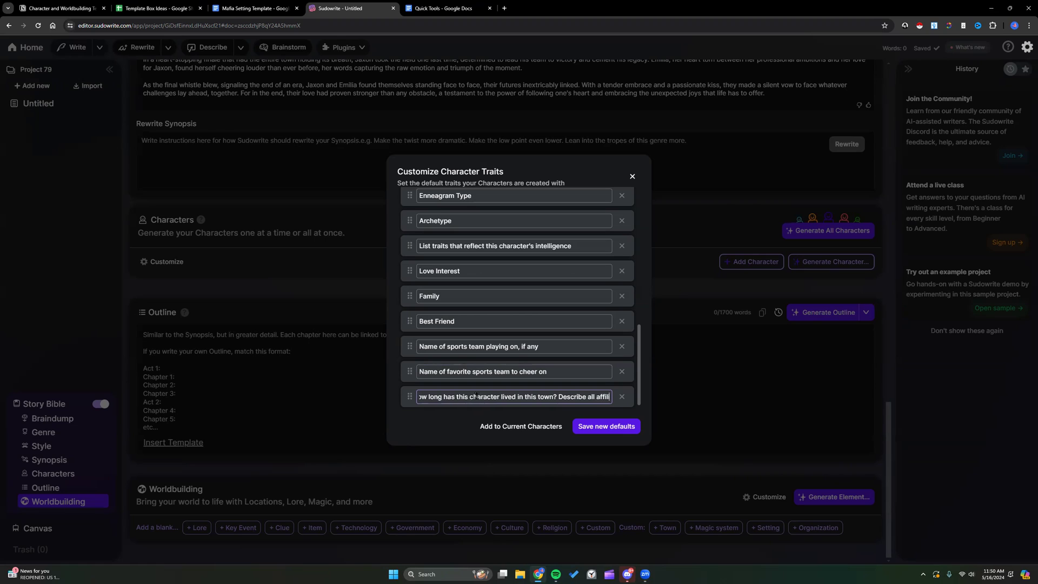
text(ations with th)
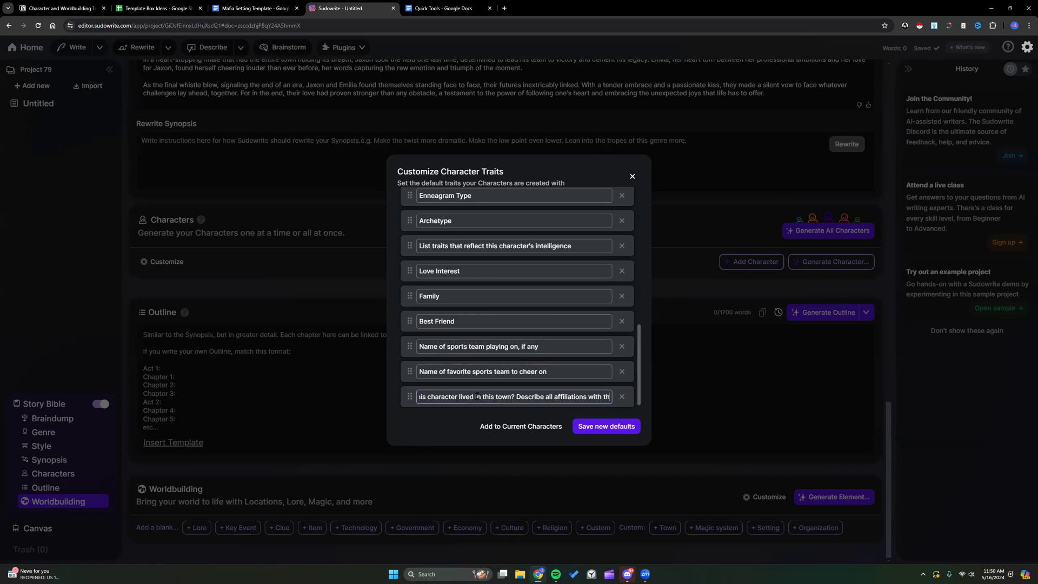
key(BackSpace)
key(BackSpace)
key(BackSpace)
key(BackSpace)
key(BackSpace)
key(BackSpace)
text(the)
key(BackSpace)
text(is character)
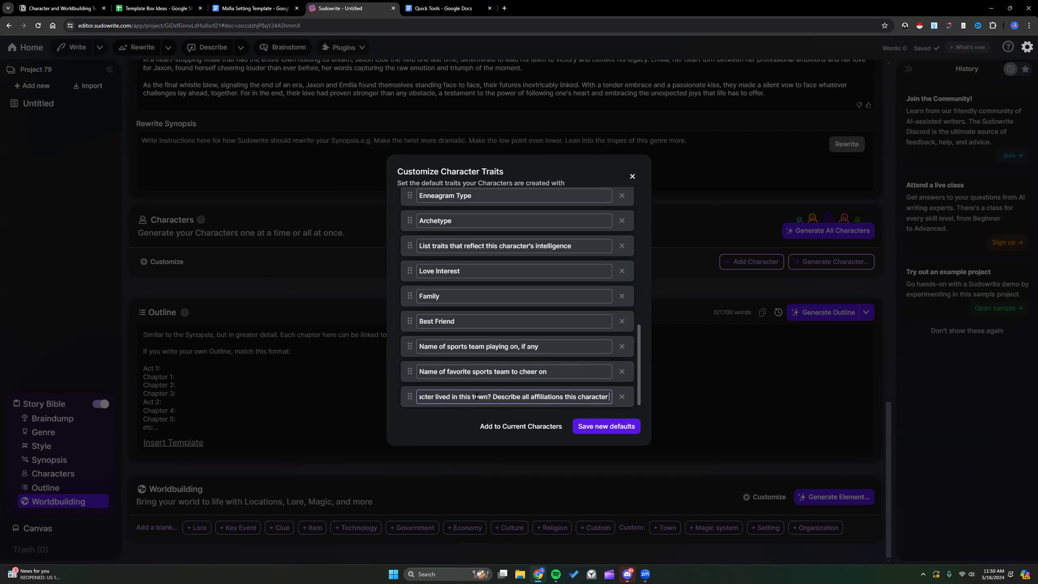
text( has with the town)
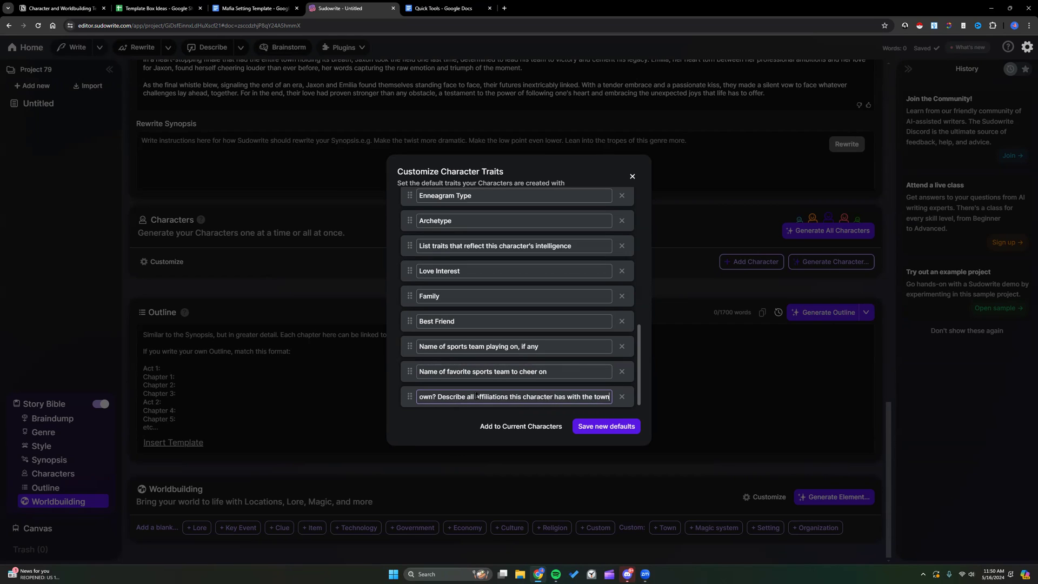
text(.)
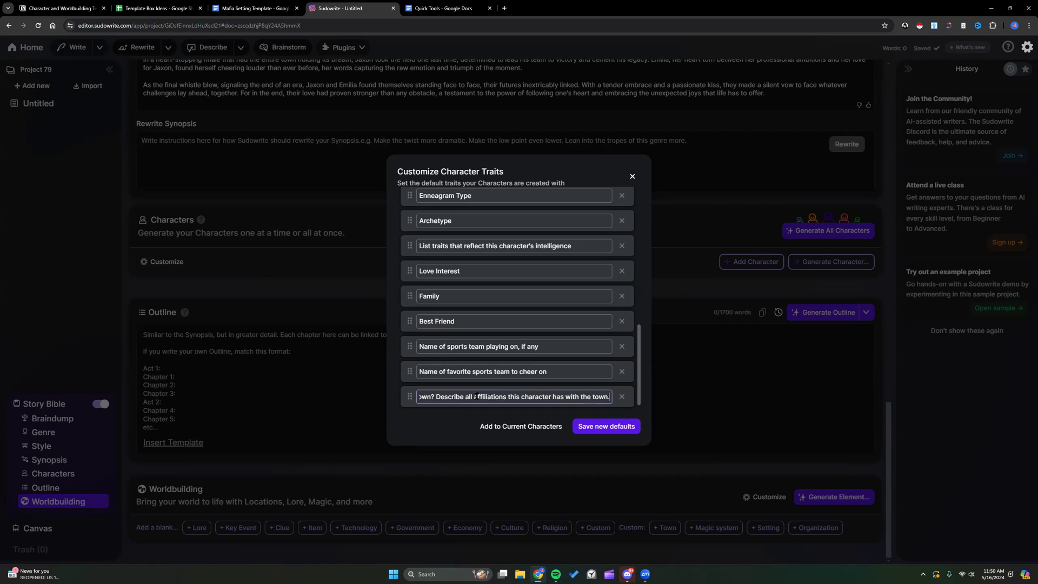
key(Left)
key(Left)
key(Left)
key(Left)
key(Left)
key(Left)
key(Left)
key(Left)
key(Left)
key(Left)
key(Left)
key(Left)
key(Left)
key(Left)
key(Left)
key(Left)
key(Left)
key(Left)
key(Left)
key(Left)
key(Left)
key(Left)
key(Left)
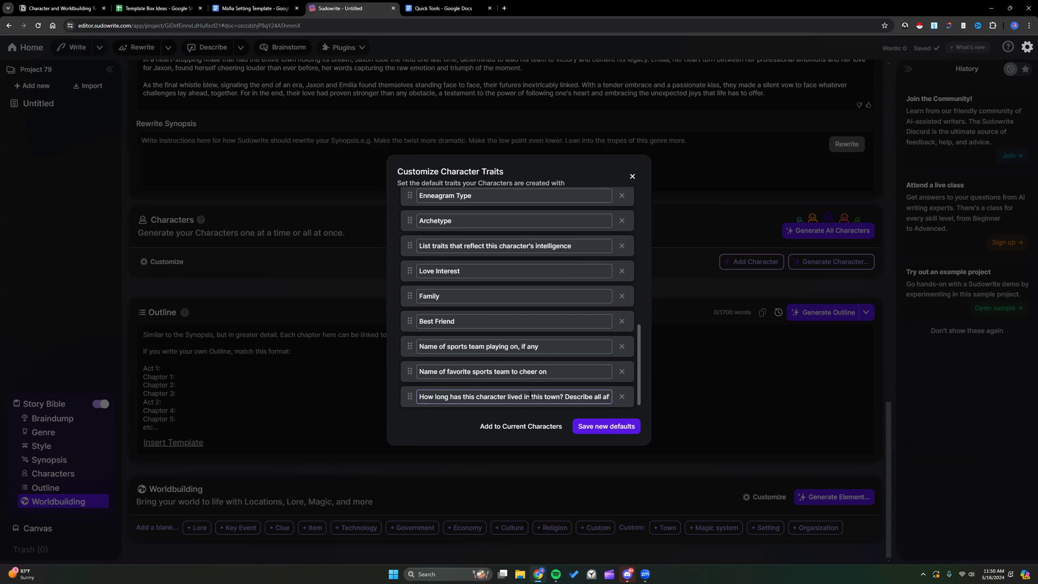
Step: Save the customized traits as the new defaults and generate all characters at once
scroll(530, 395, down, 1)
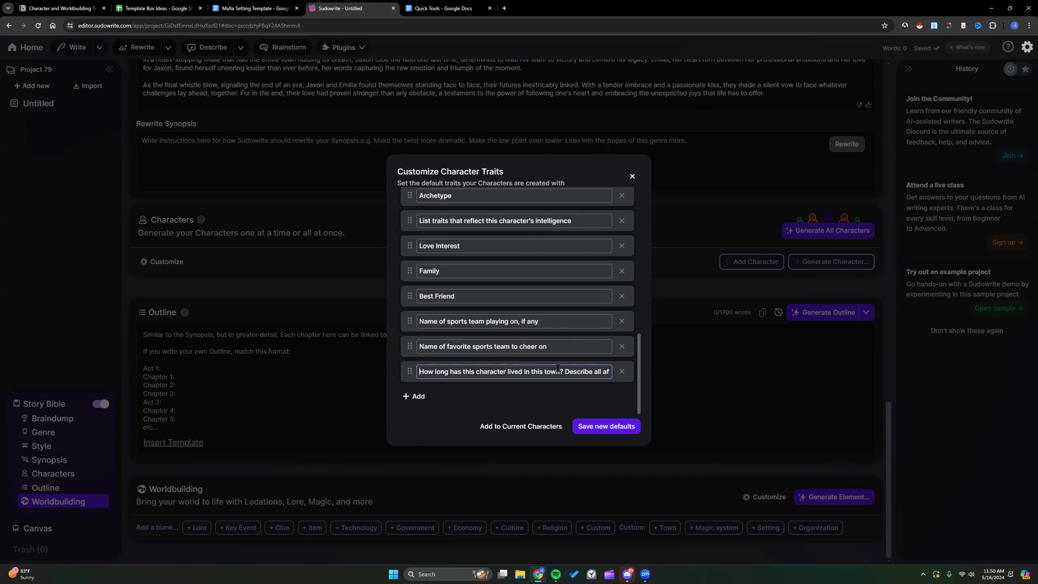
click(611, 427)
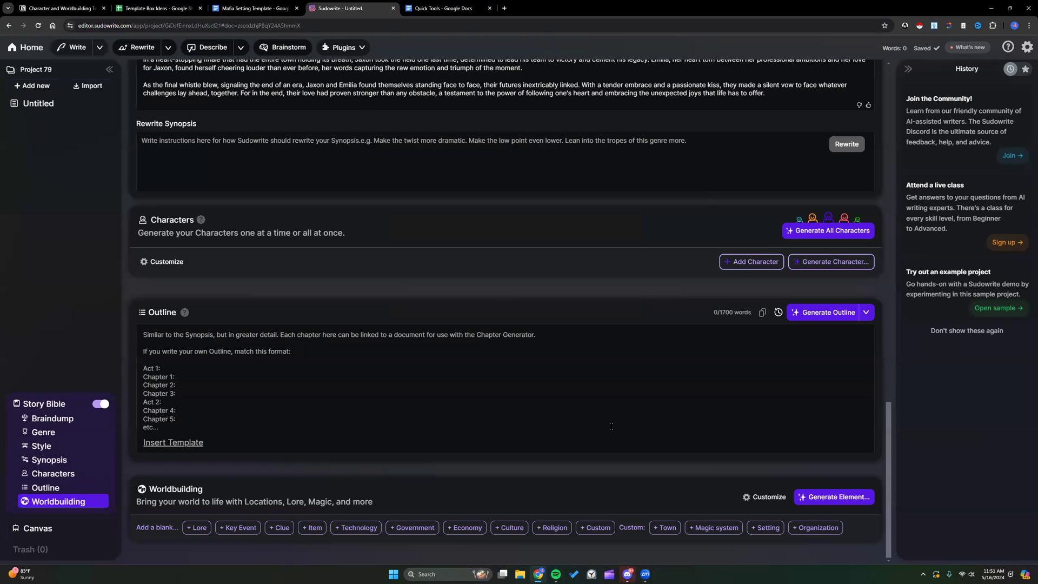
click(820, 231)
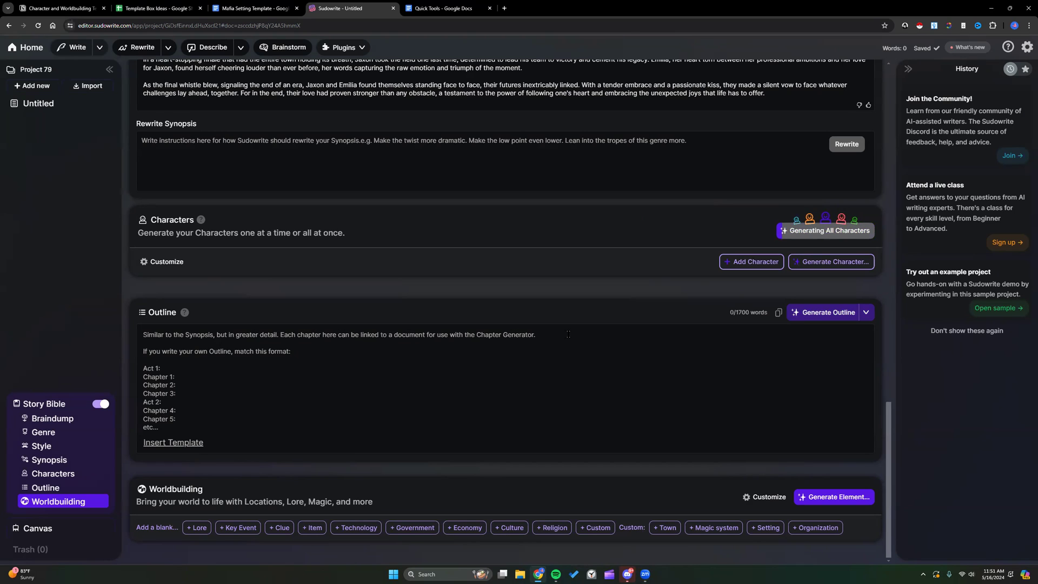
Step: Review the braindump, the empty Genre and Style sections, and the Synopsis that the character generation draws on
scroll(569, 334, up, 7)
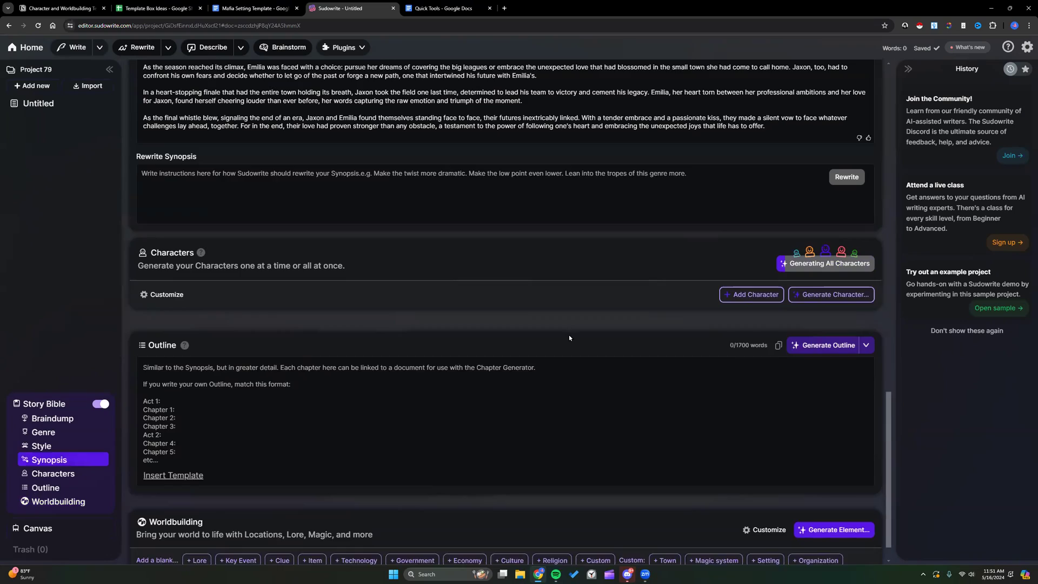
scroll(569, 335, up, 4)
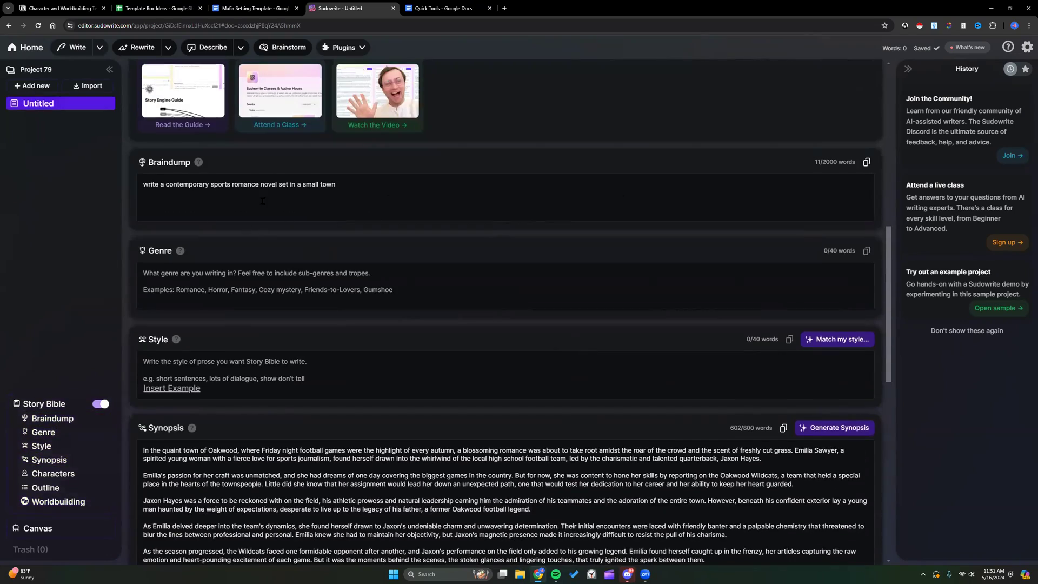
scroll(262, 201, down, 5)
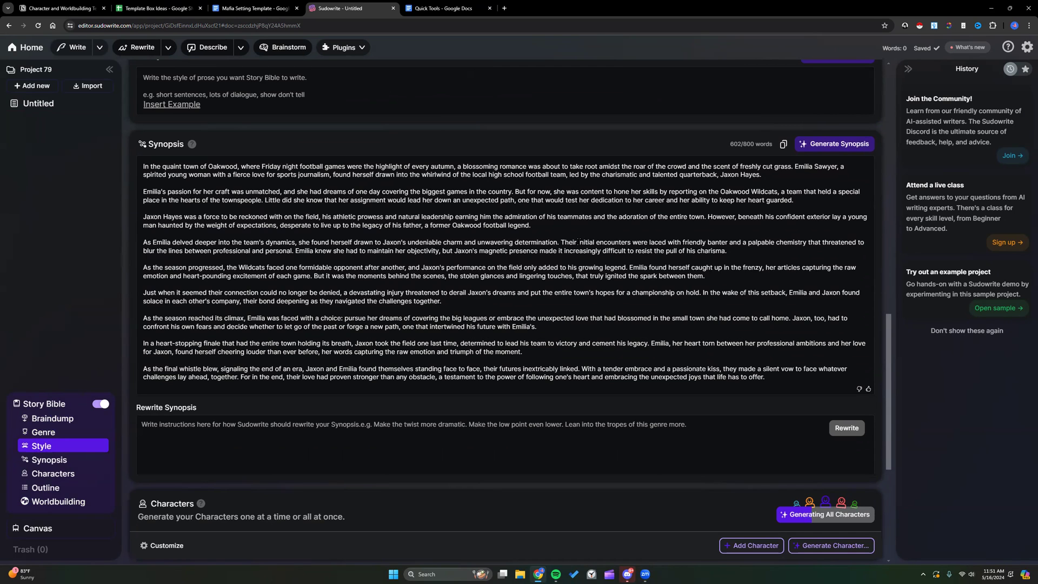
scroll(642, 230, down, 1)
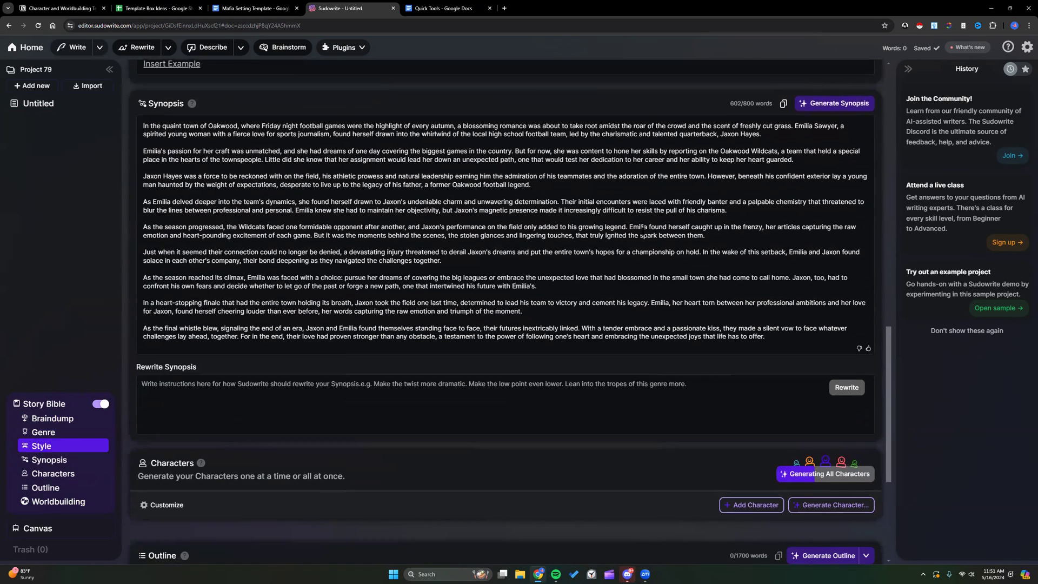
scroll(479, 264, down, 5)
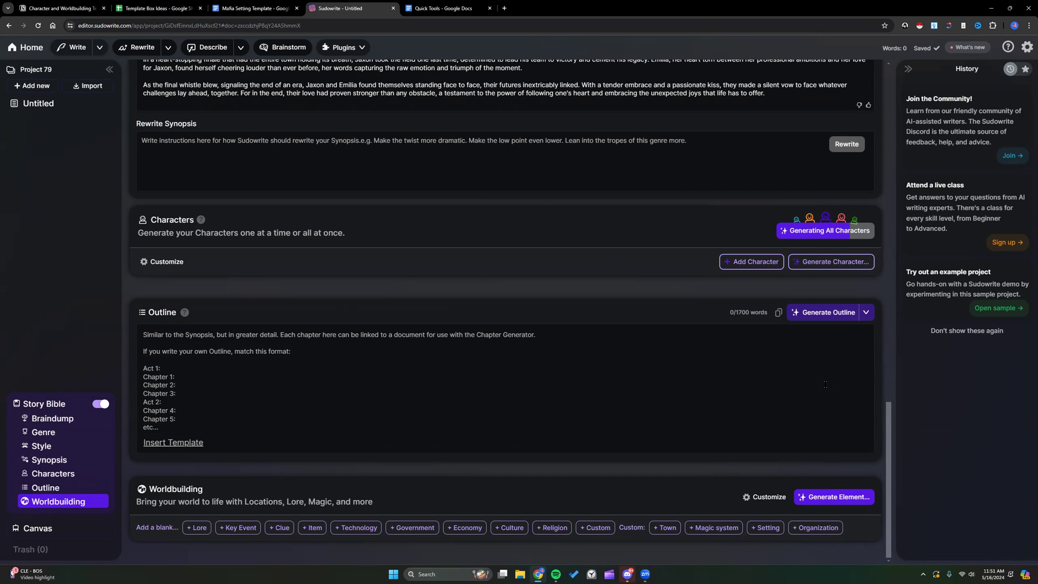
scroll(260, 134, up, 2)
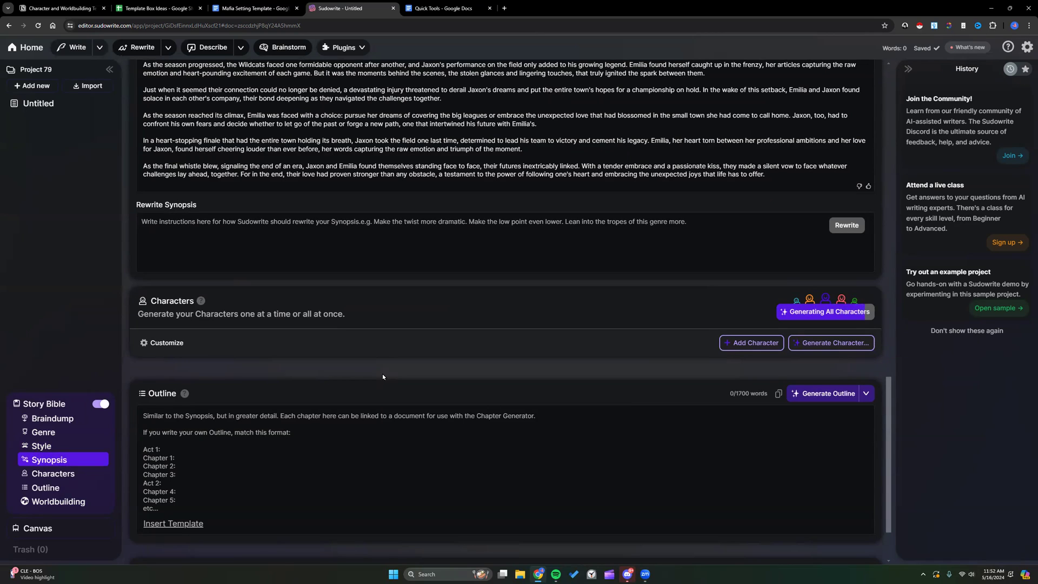
Step: Examine the first generated character card, from the custom sports team and town traits up to pronouns and occupation
scroll(385, 373, down, 2)
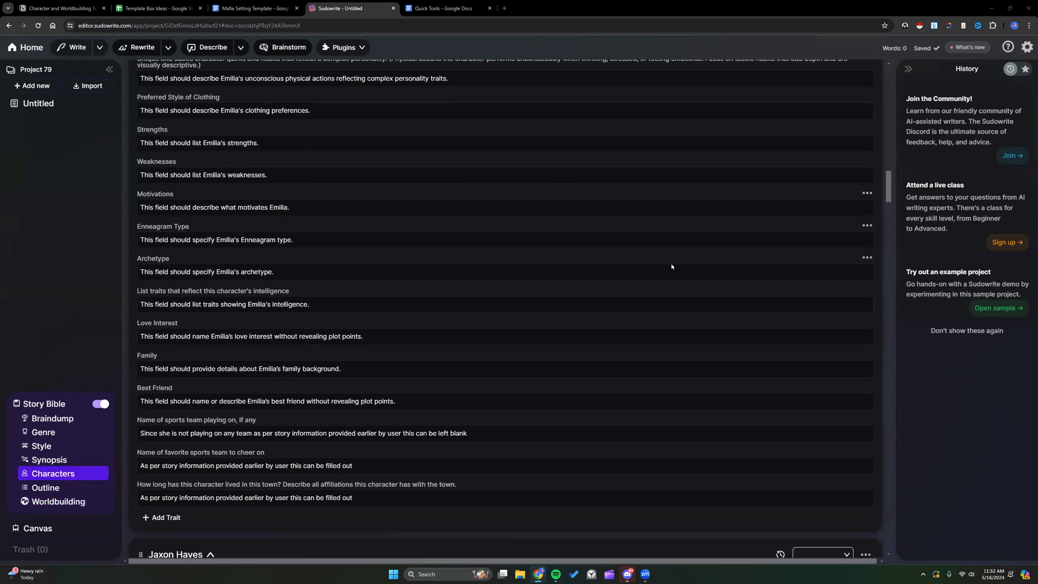
scroll(670, 267, up, 2)
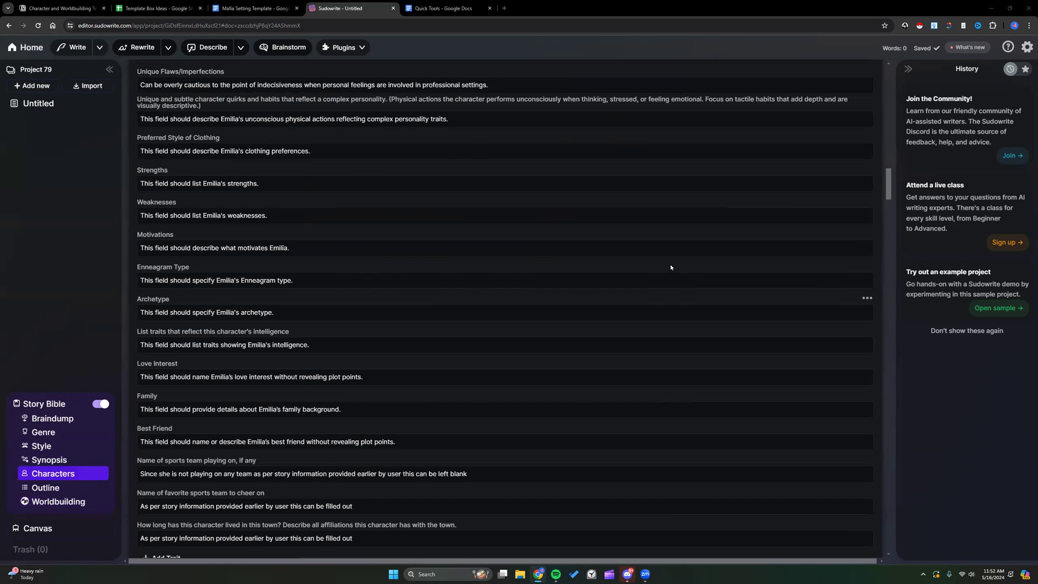
scroll(670, 267, up, 4)
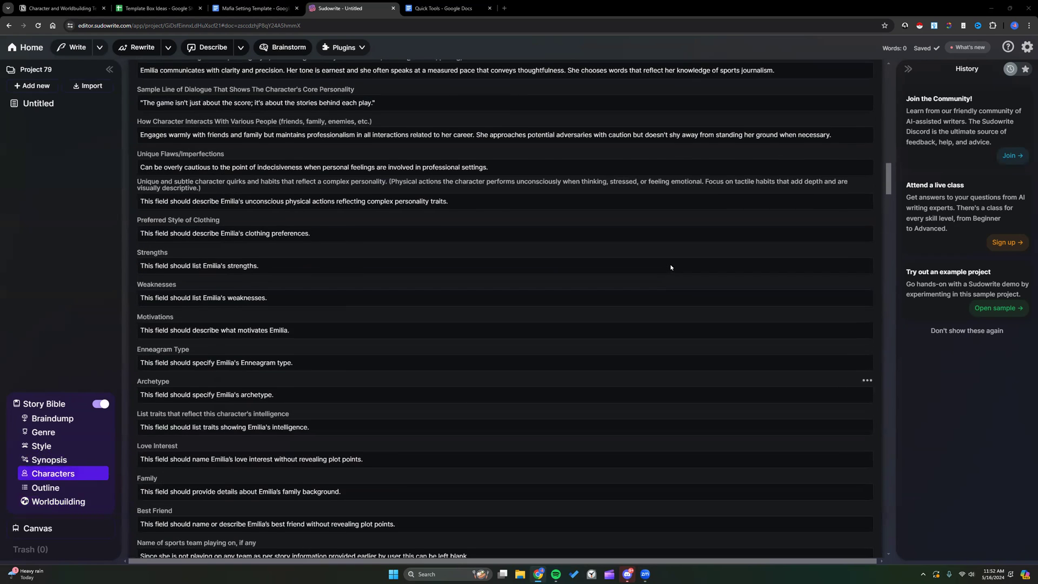
scroll(670, 267, up, 5)
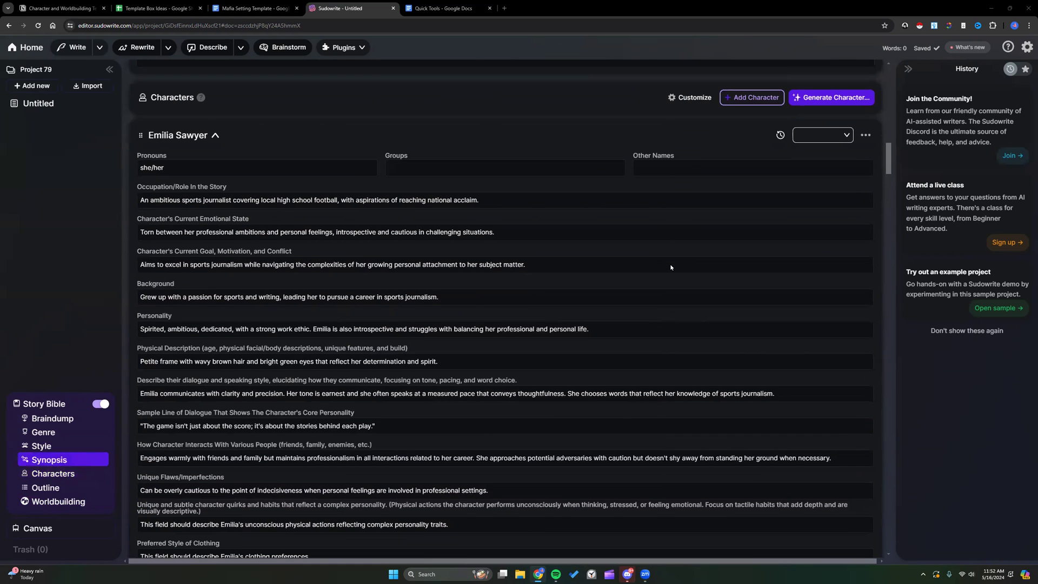
scroll(670, 267, down, 1)
scroll(670, 267, up, 1)
scroll(653, 265, down, 1)
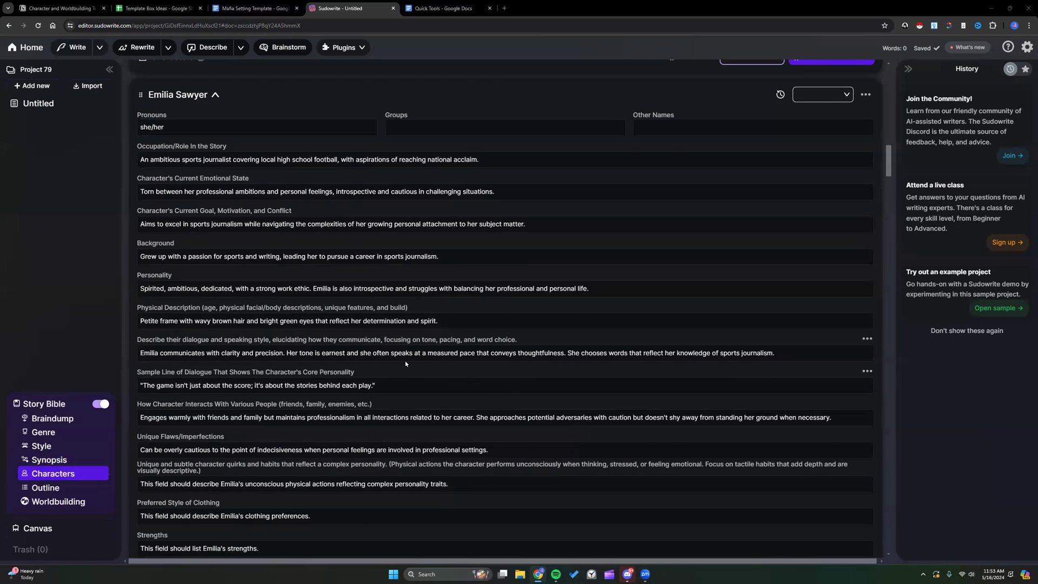
scroll(405, 362, up, 1)
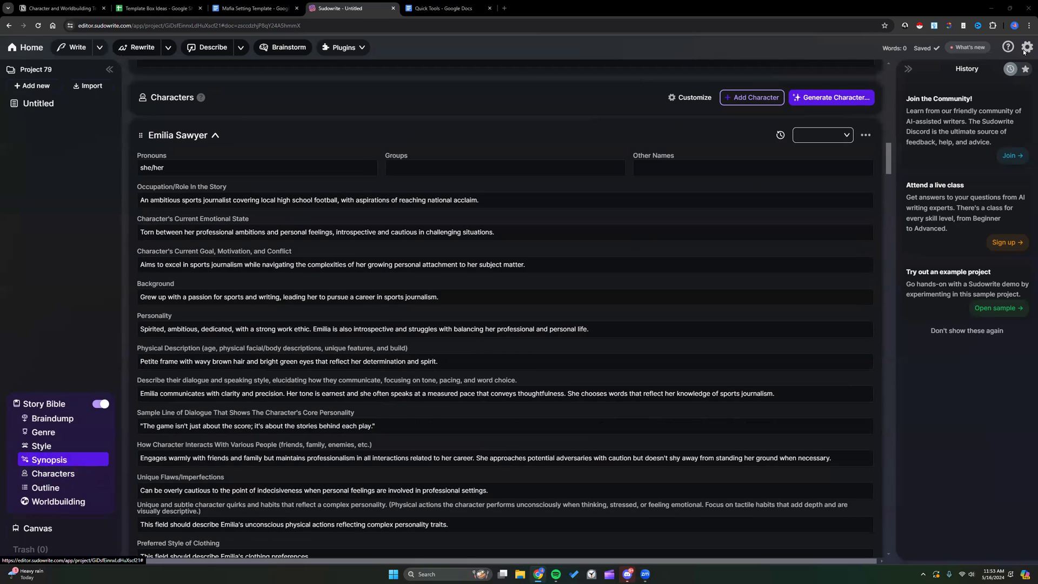
Step: Check the recent credit activity in the account settings for the cost of generating all characters, and close the settings
click(1011, 69)
click(881, 173)
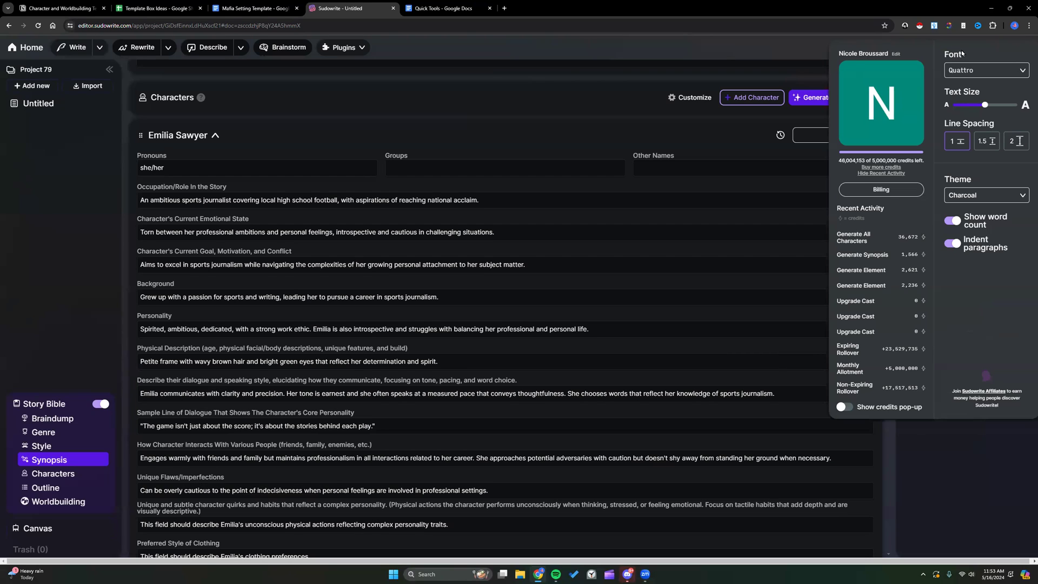
click(793, 53)
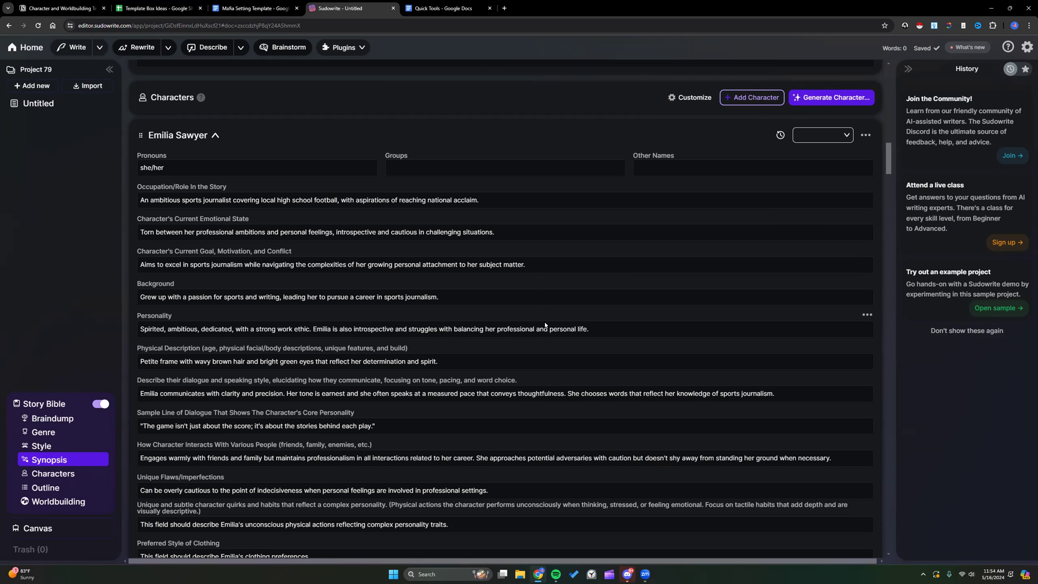
Step: Compare the first character's filled-in traits, including the sample line of dialogue, with the placeholder answers from the quirks trait onward
scroll(542, 323, down, 1)
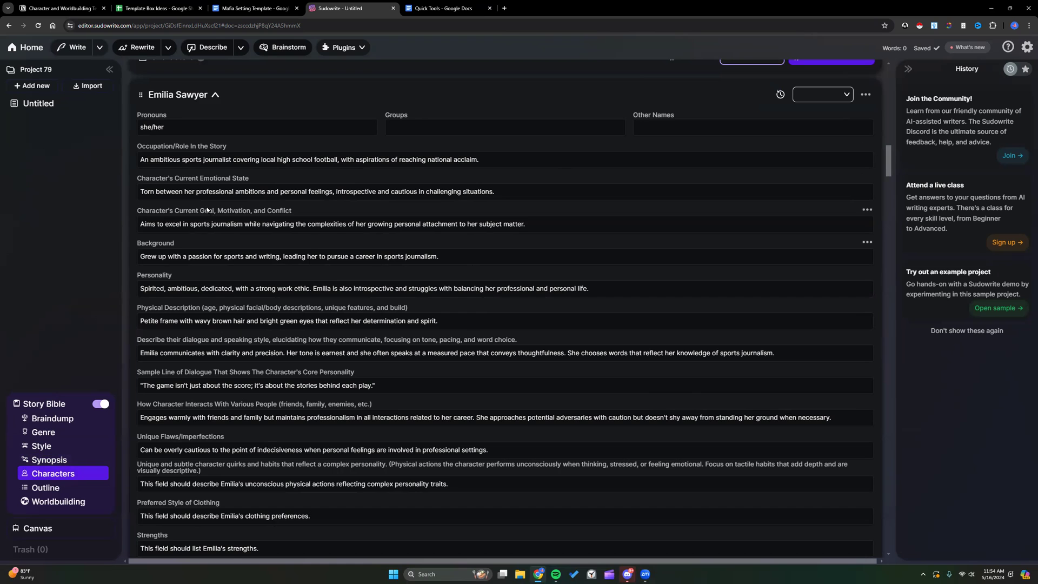
scroll(207, 209, down, 2)
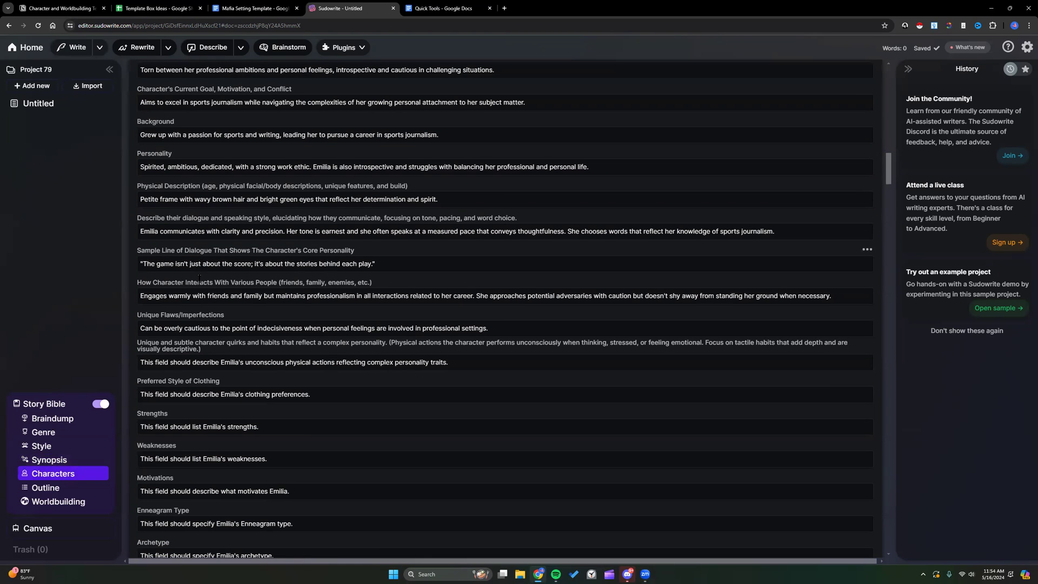
scroll(199, 278, down, 3)
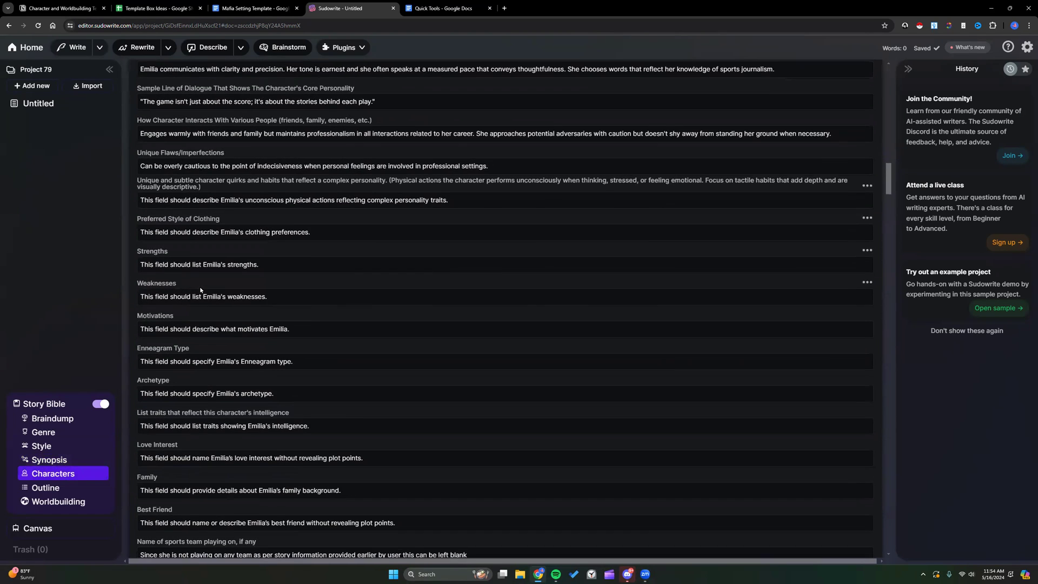
scroll(163, 227, up, 3)
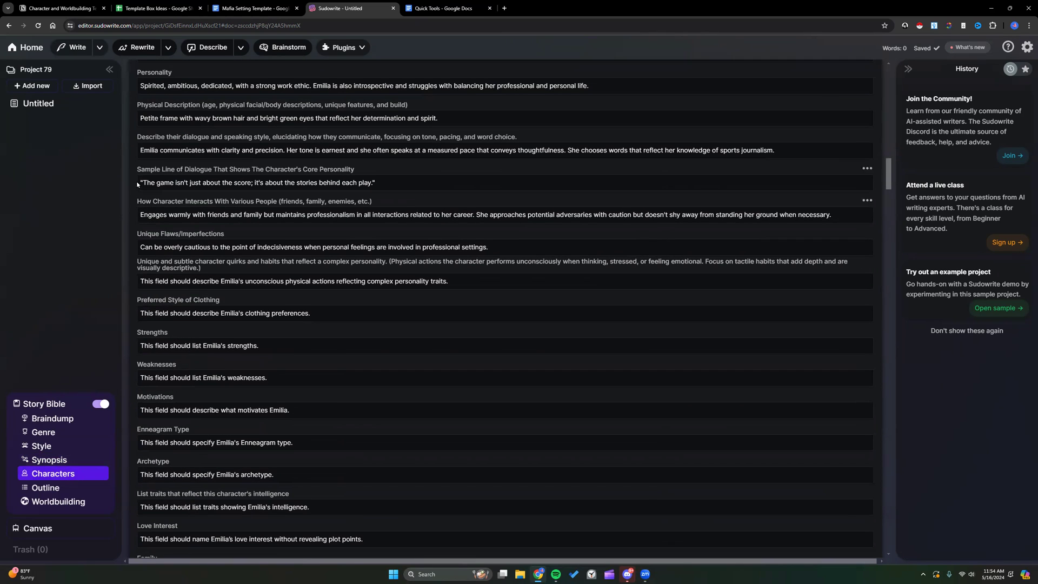
drag(141, 181, 377, 183)
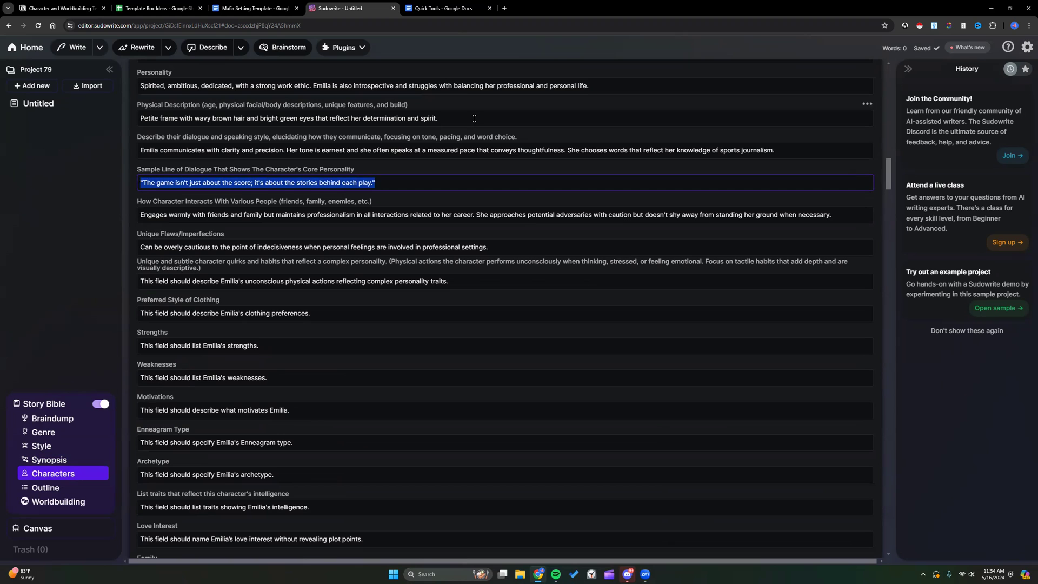
scroll(325, 299, down, 1)
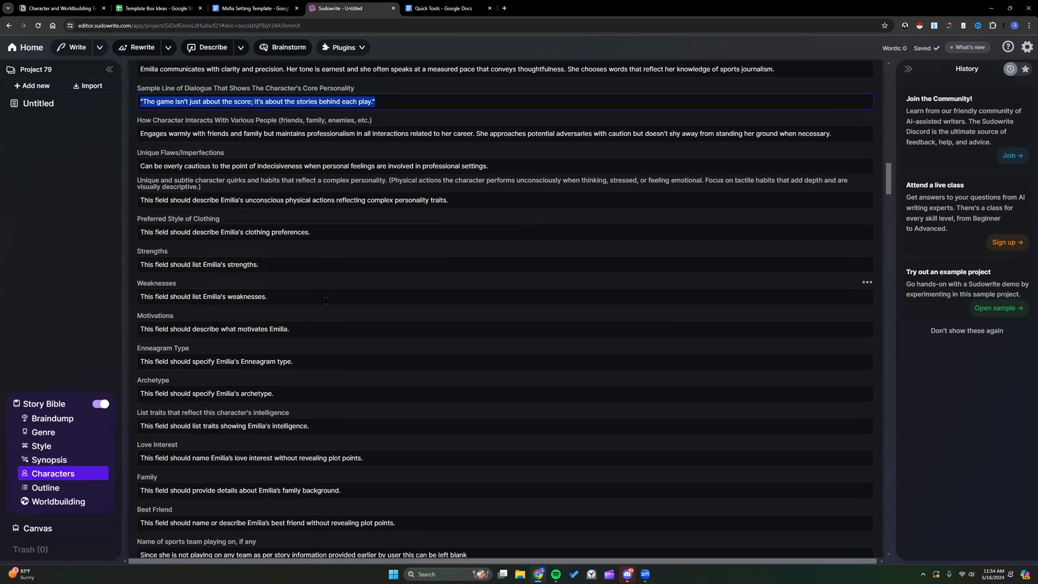
scroll(315, 223, down, 1)
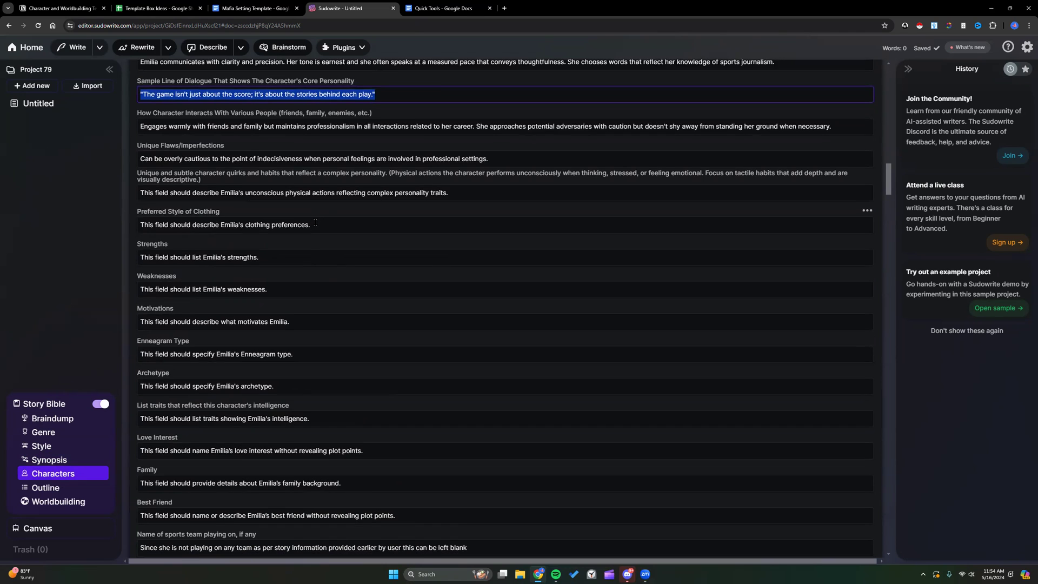
scroll(315, 223, down, 2)
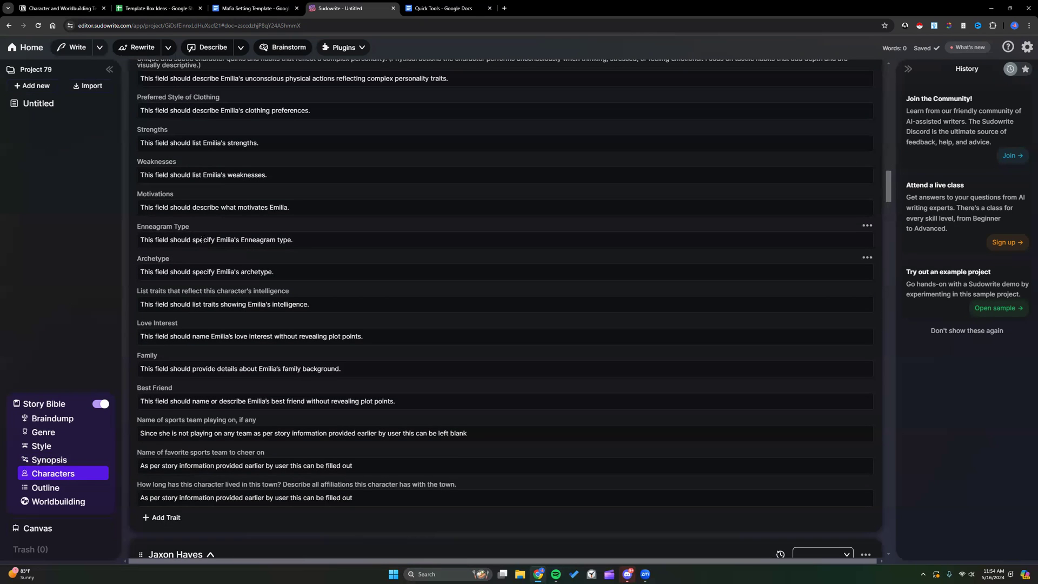
Step: Capture a screen snip of the first character's placeholder answers, from the quirks trait down to the Family trait
scroll(179, 216, up, 2)
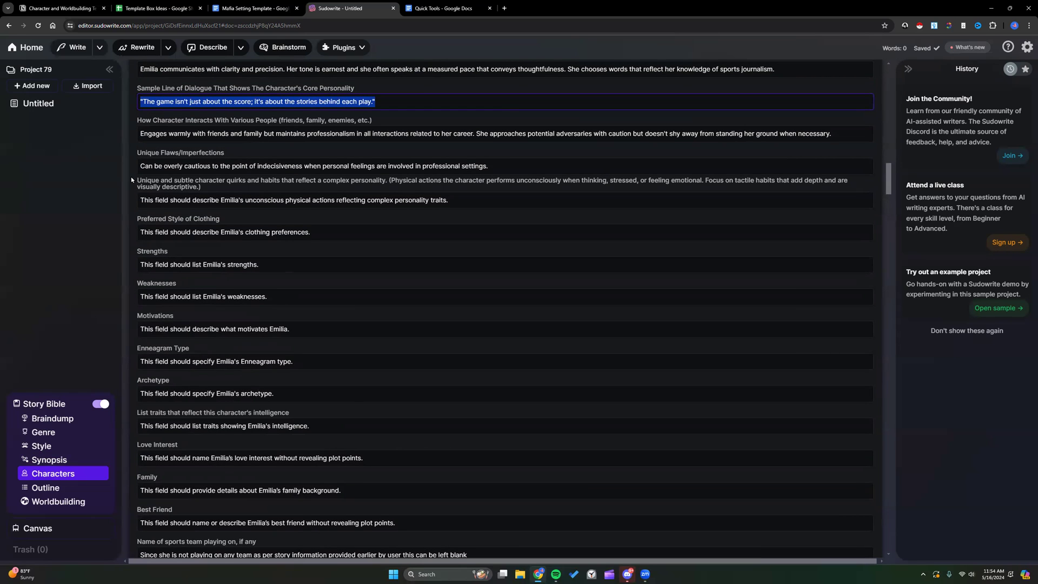
key(super+shift+s)
drag(137, 174, 888, 491)
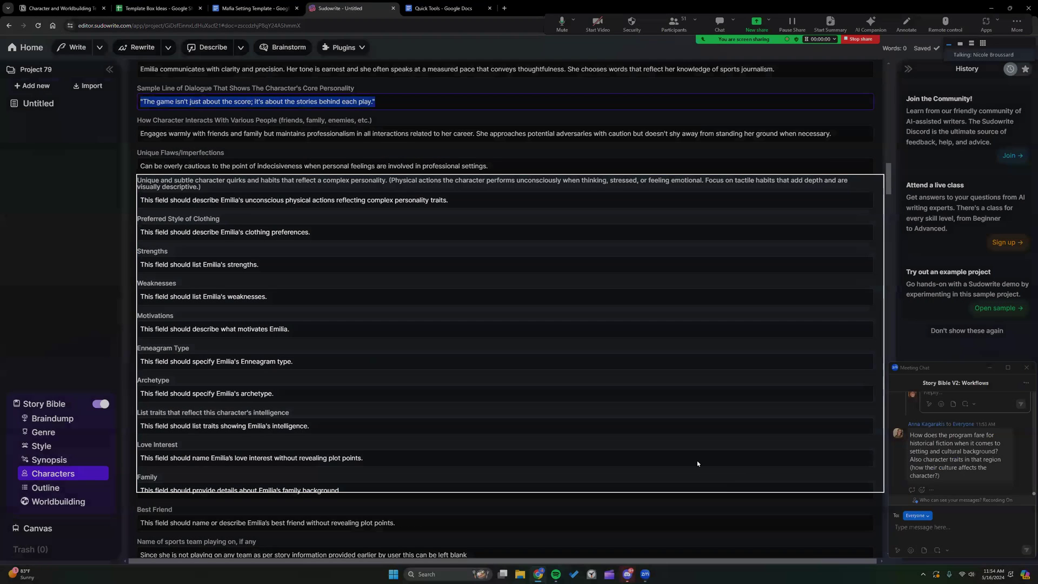
Step: Review the first character's answers for the custom sports team, favorite team and town affiliation traits
scroll(696, 459, down, 2)
scroll(565, 439, down, 1)
scroll(484, 413, down, 2)
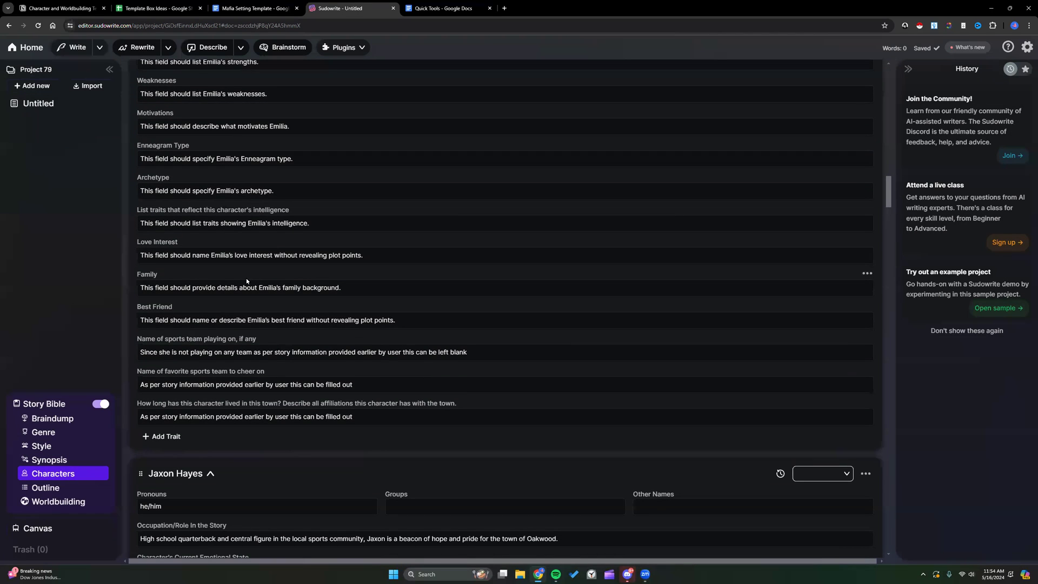
scroll(246, 277, down, 4)
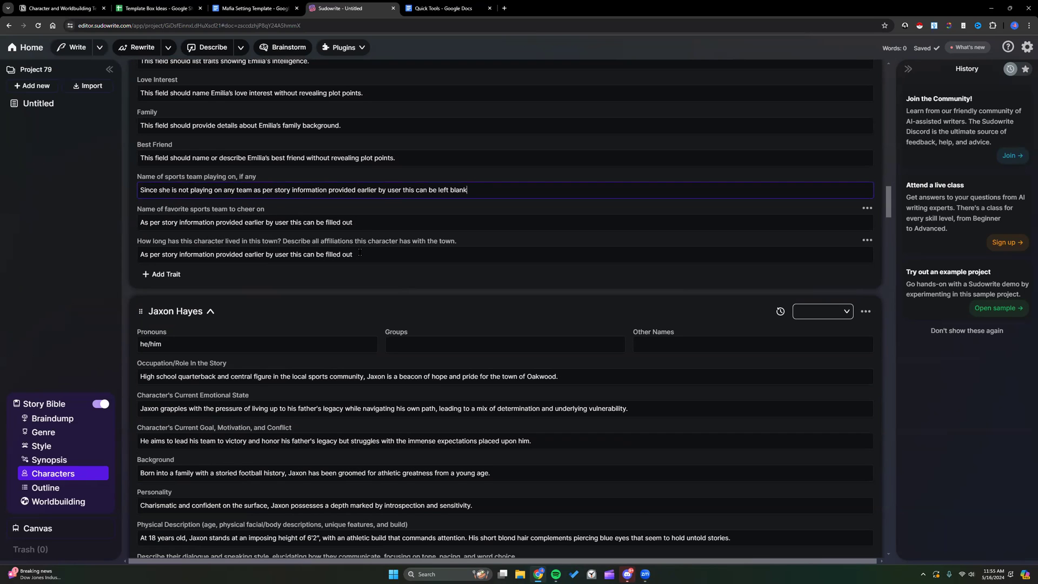
scroll(359, 252, up, 3)
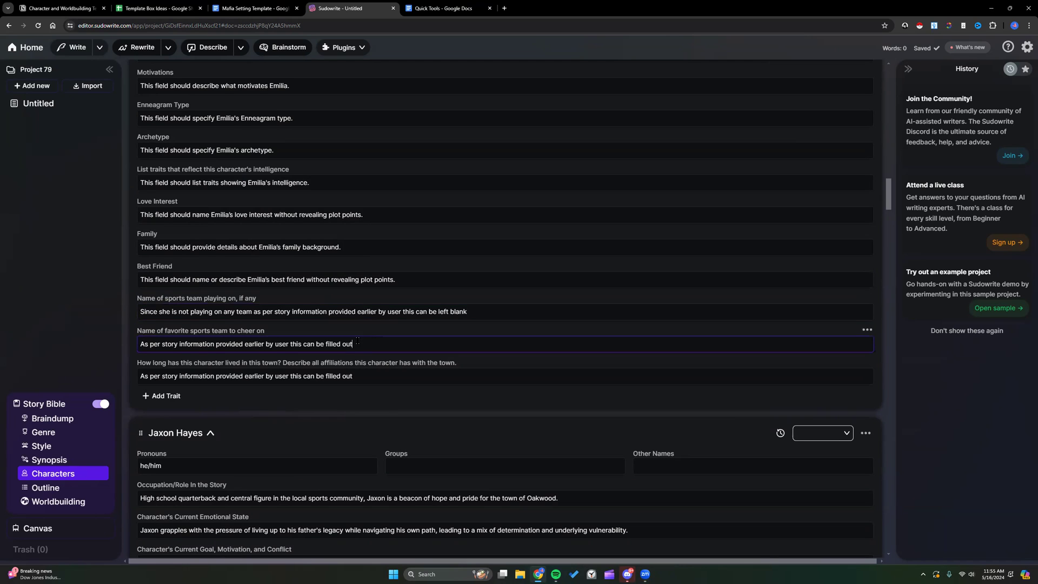
drag(144, 295, 366, 380)
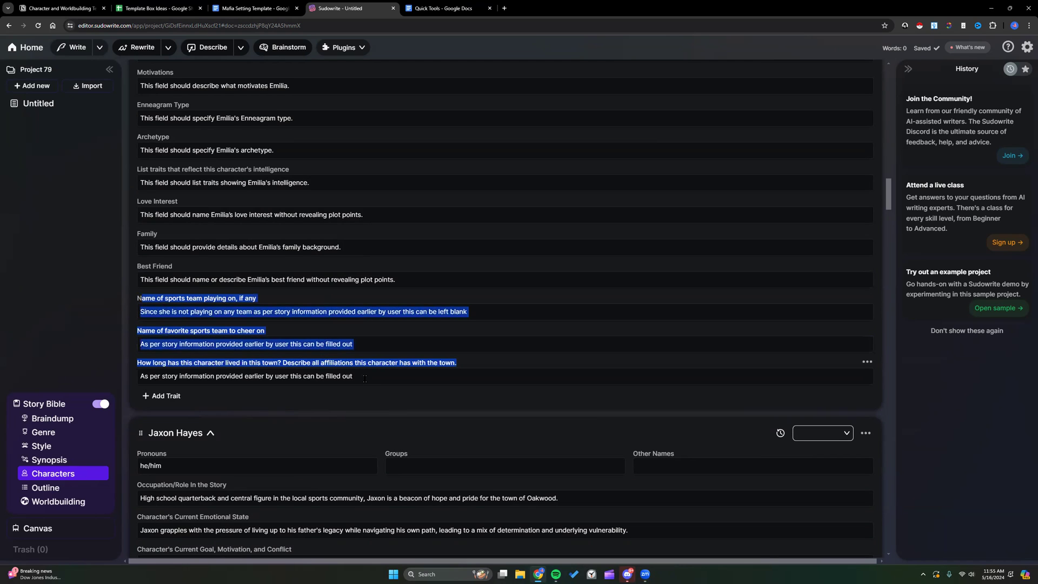
click(364, 377)
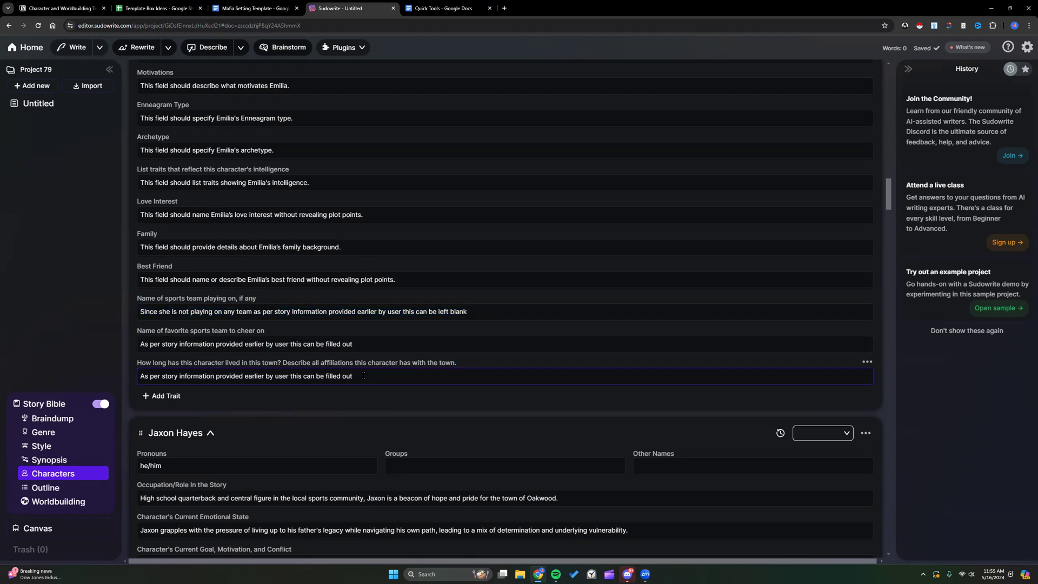
Step: Compare the second character's card, down to the sports team trait, with the town affiliation answer closing the first card
scroll(363, 375, down, 5)
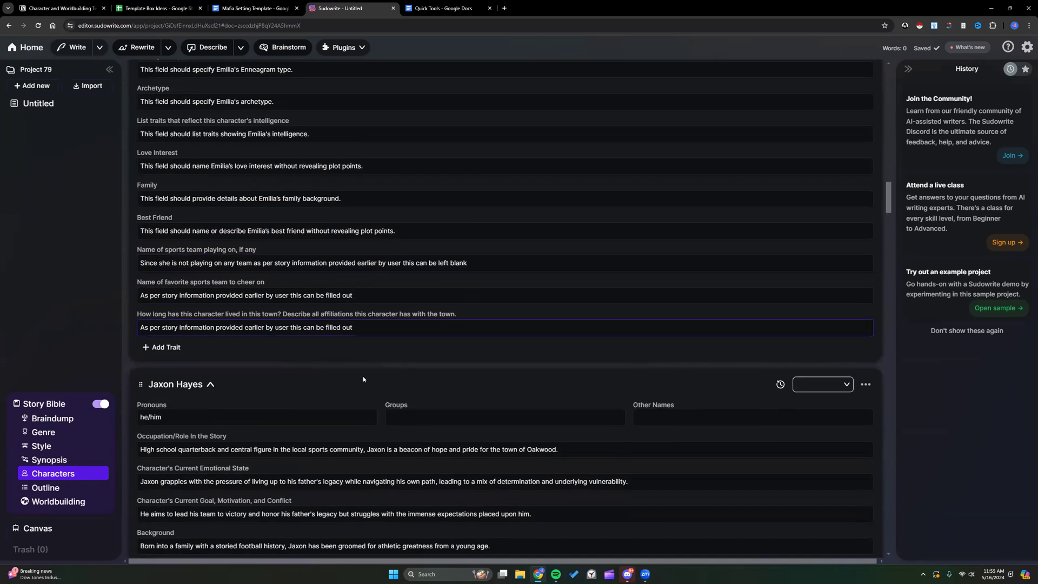
scroll(362, 375, down, 4)
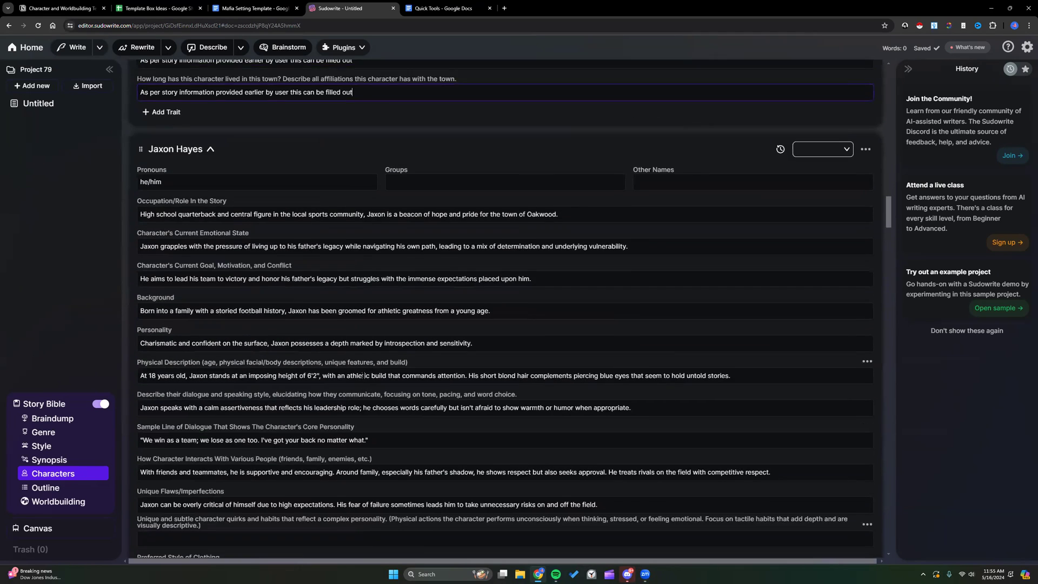
scroll(363, 379, down, 4)
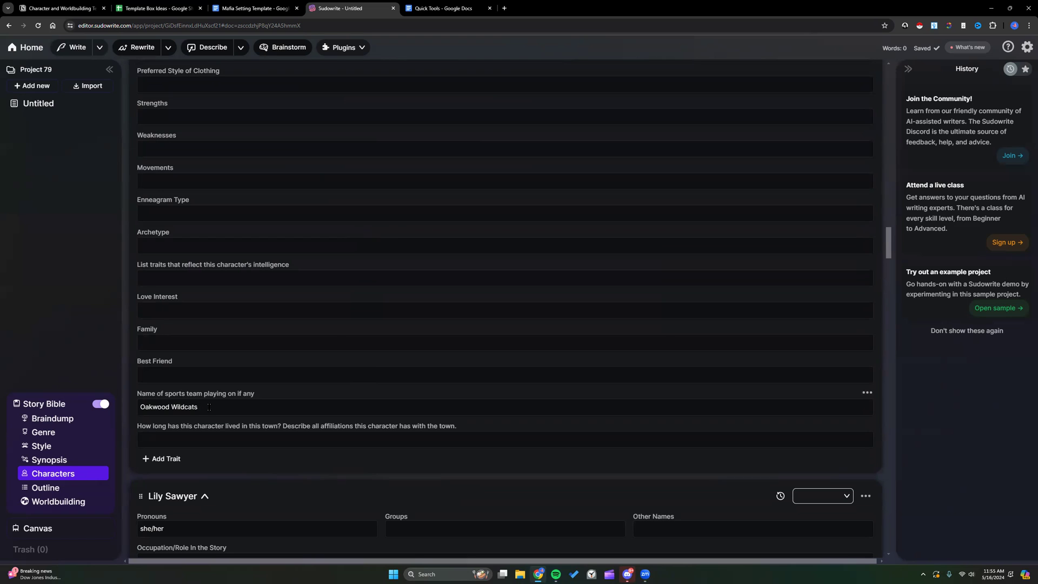
scroll(209, 407, up, 4)
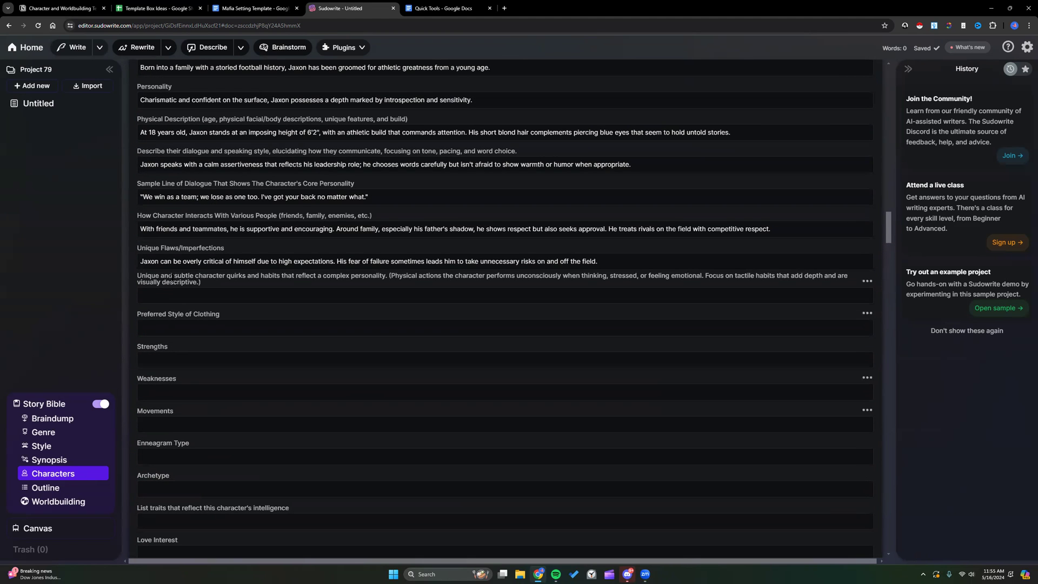
scroll(171, 276, up, 7)
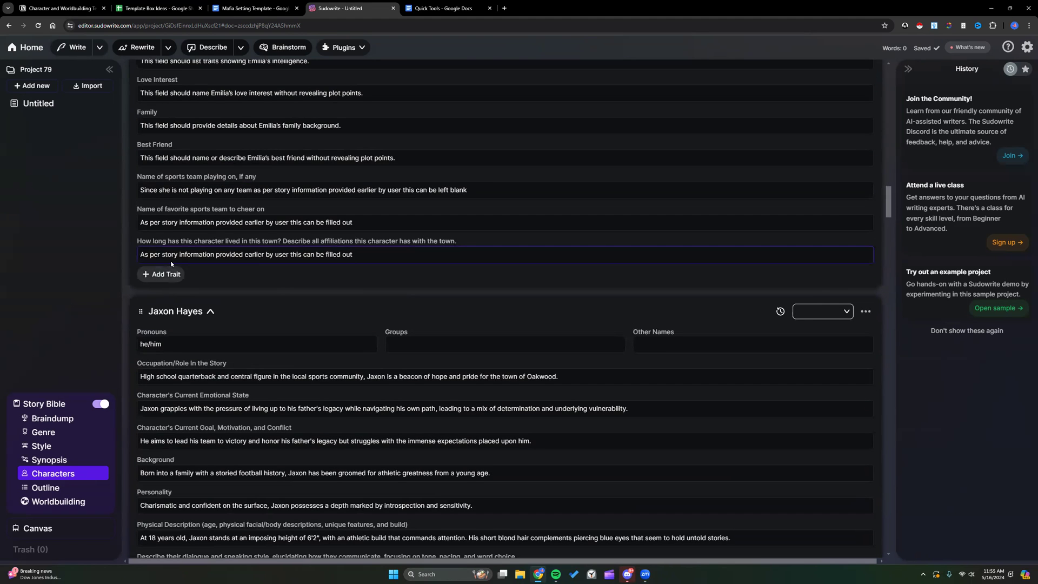
click(355, 254)
Step: Examine the nurse character's card, from occupation through the sports team, favorite team and town affiliation traits
scroll(331, 295, down, 6)
scroll(329, 299, down, 6)
scroll(293, 310, down, 6)
scroll(293, 315, down, 3)
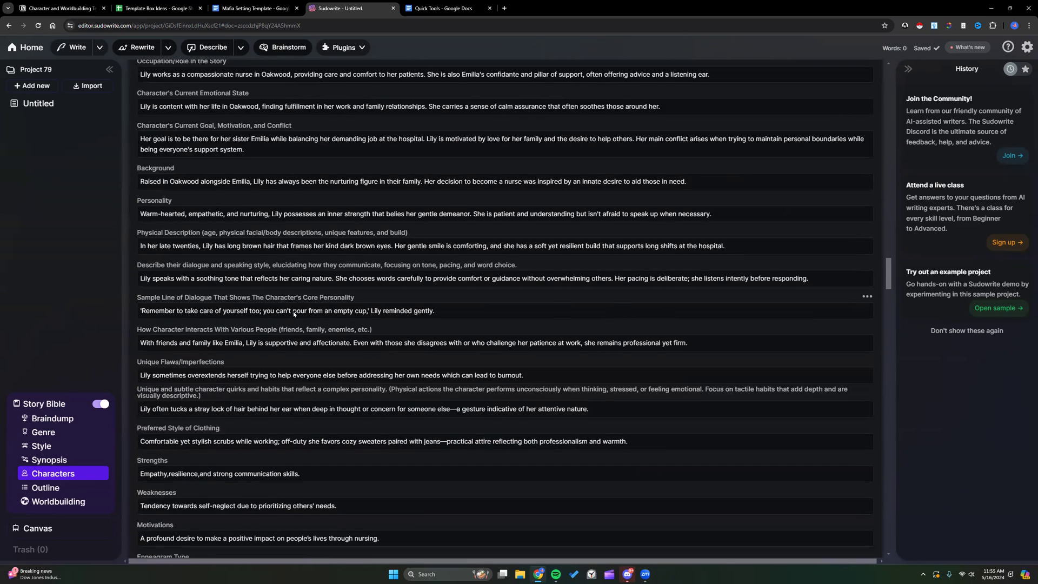
scroll(293, 310, down, 9)
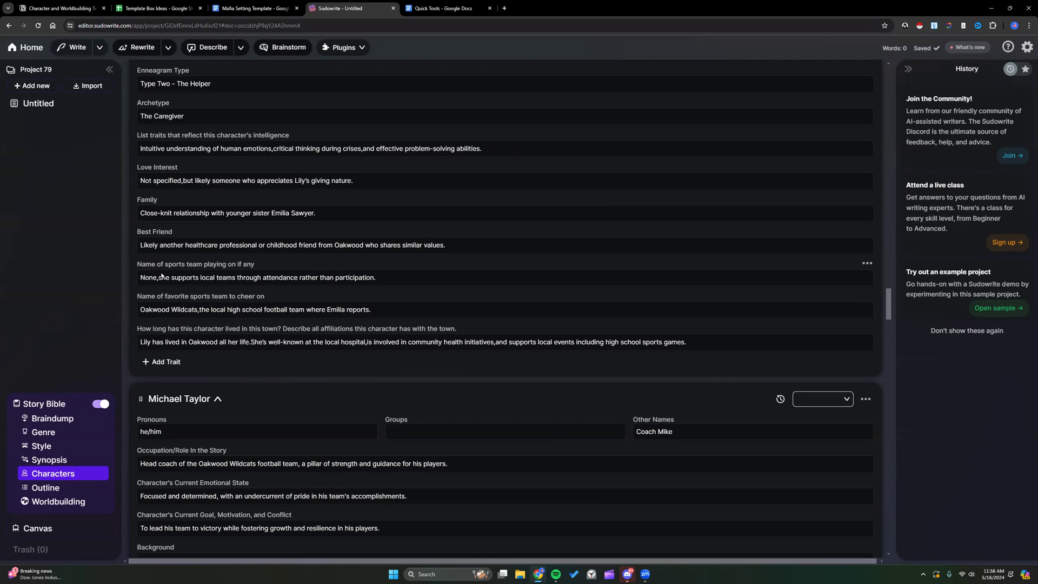
drag(140, 278, 382, 279)
click(410, 281)
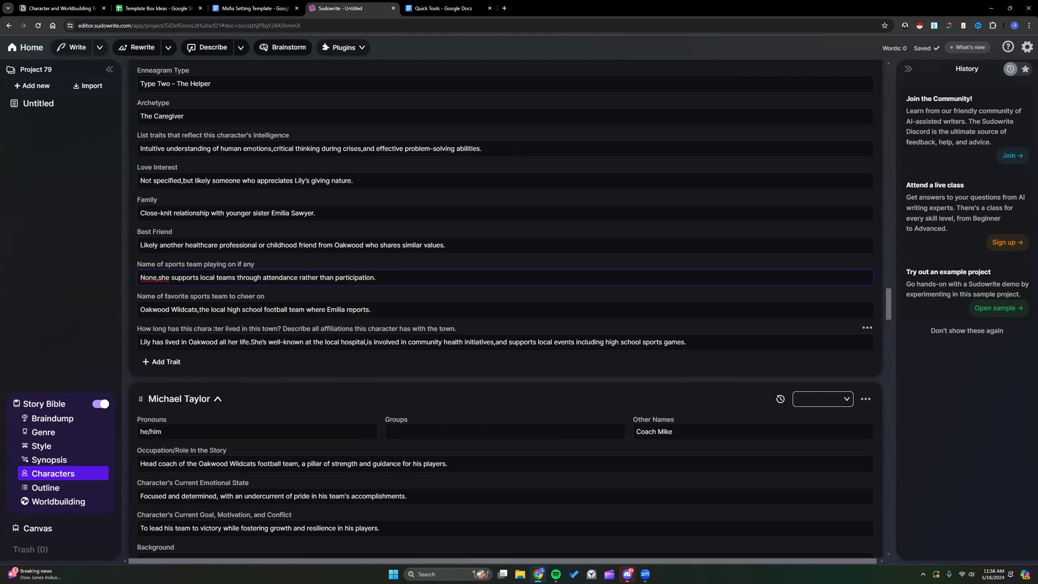
scroll(212, 329, up, 1)
scroll(297, 228, down, 3)
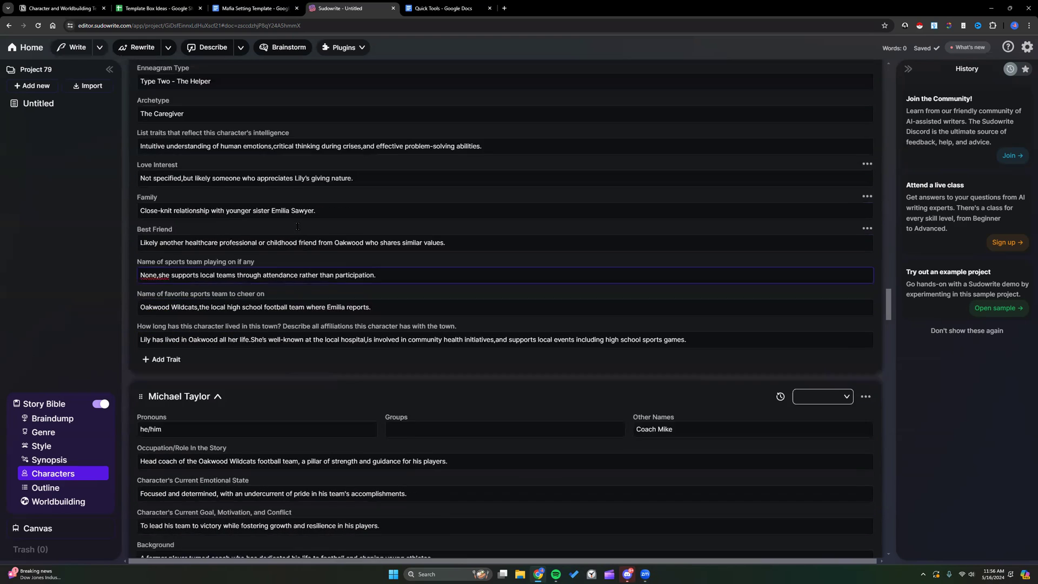
scroll(298, 228, down, 1)
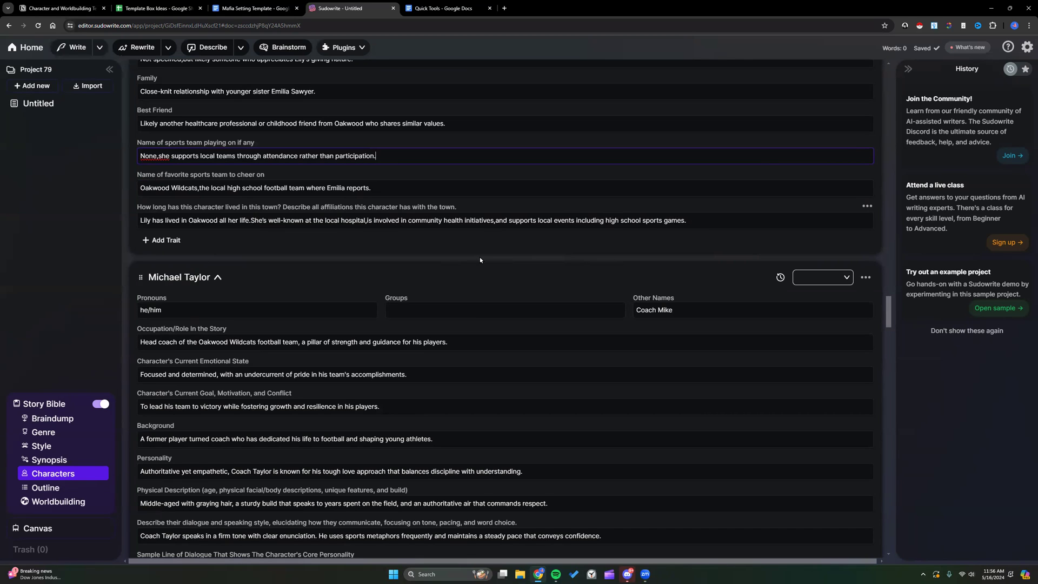
Step: Review the head coach's card, including its extra _text_2 trait, and the star wide receiver's card down to the town trait
scroll(480, 260, down, 7)
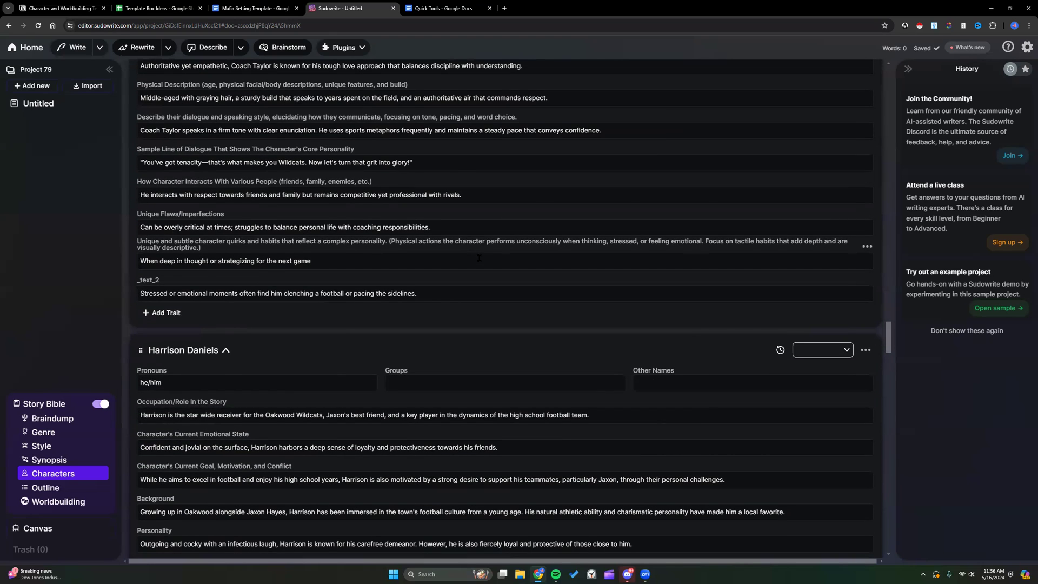
scroll(478, 258, down, 1)
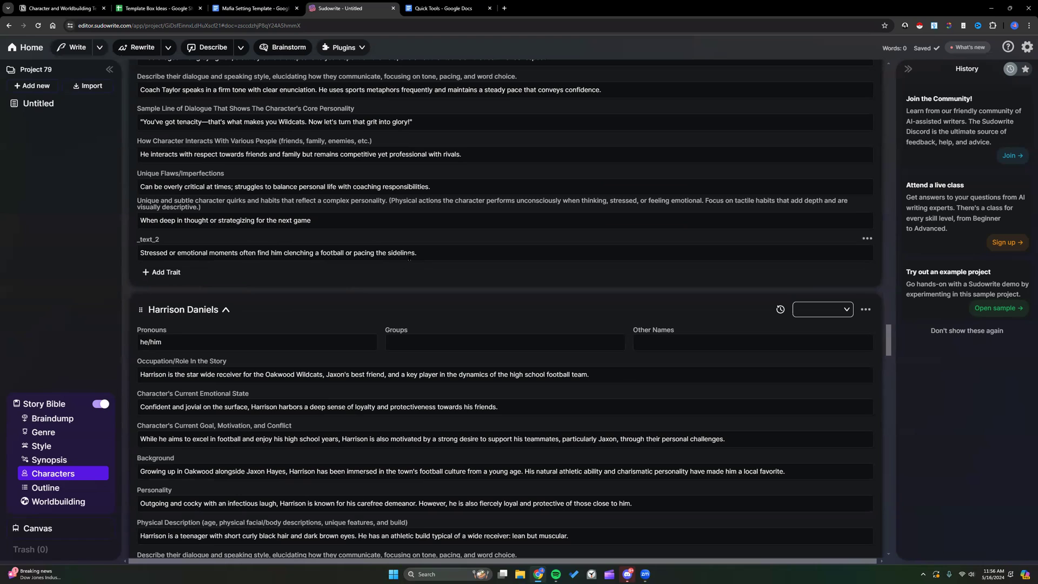
drag(417, 253, 313, 247)
click(141, 220)
click(413, 253)
scroll(392, 297, down, 9)
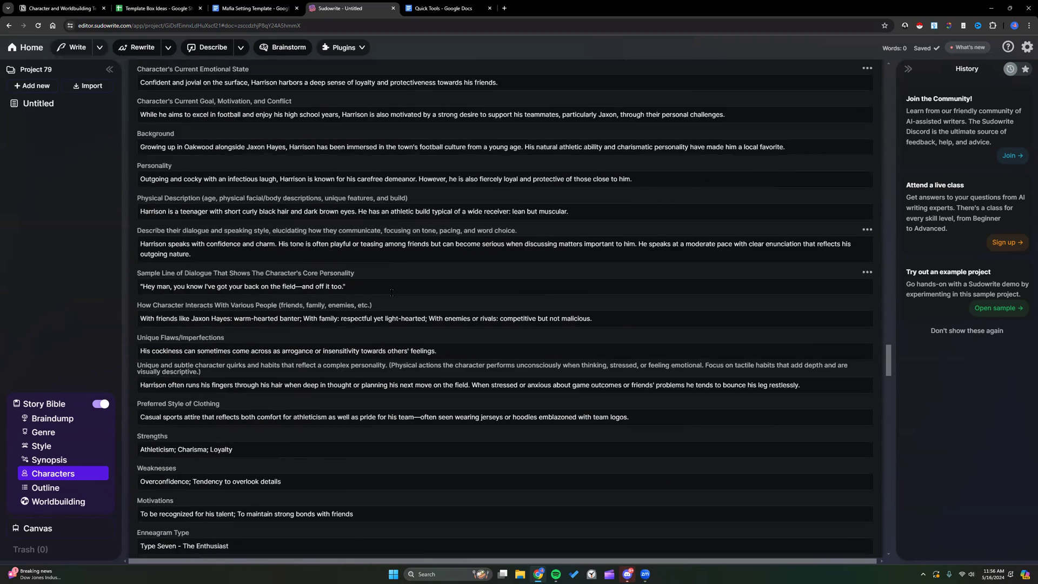
scroll(392, 297, down, 3)
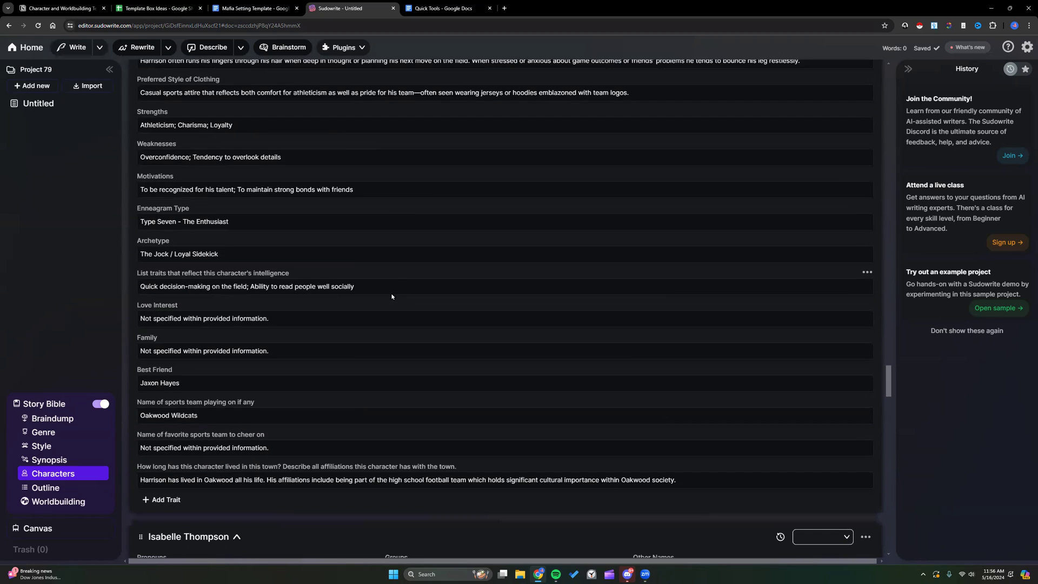
scroll(392, 296, up, 16)
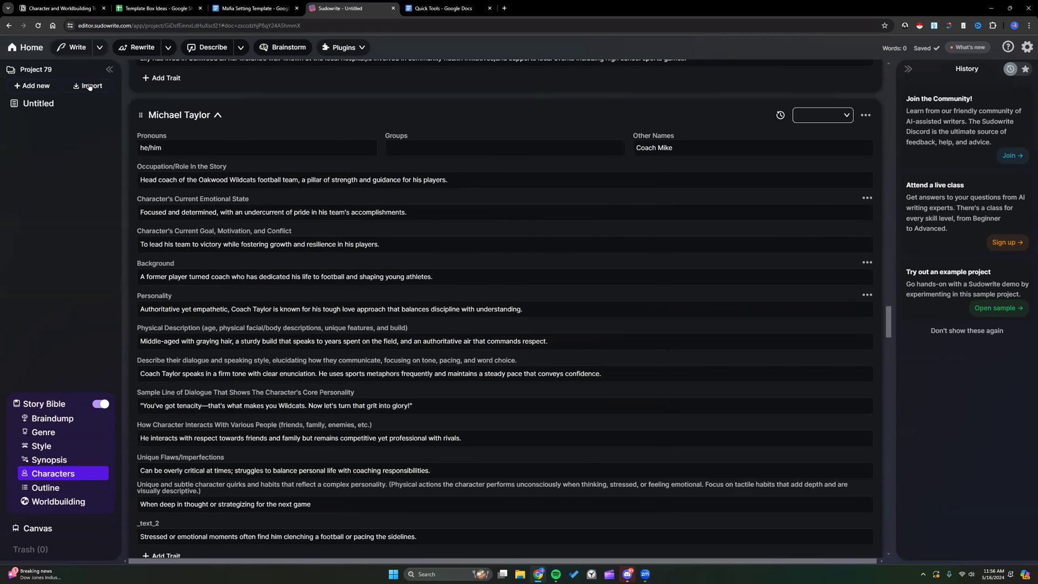
Step: Leave the project to log out of the current account, and sign in with a different Google account
click(26, 52)
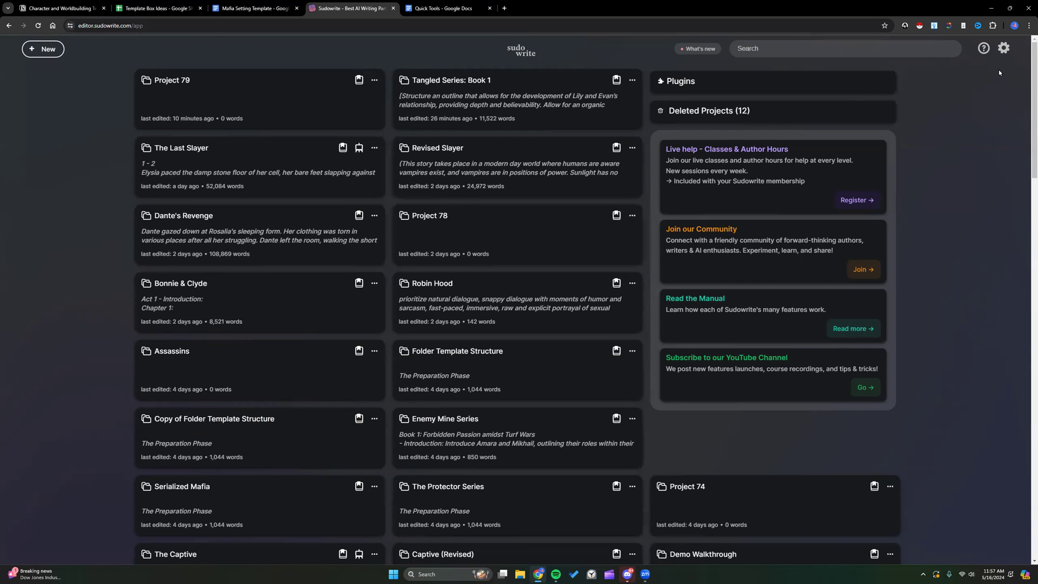
click(1003, 48)
click(853, 309)
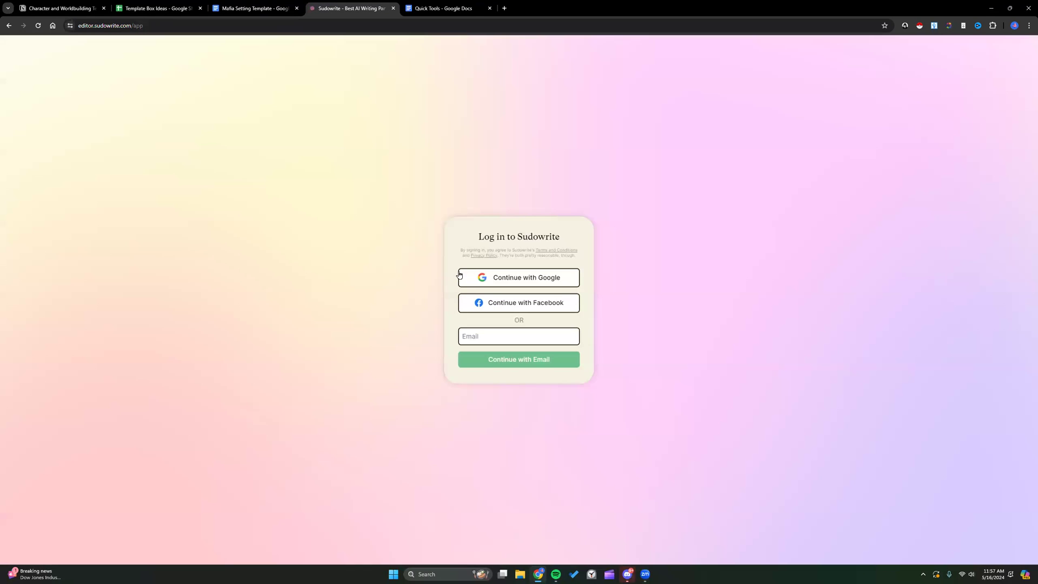
click(460, 276)
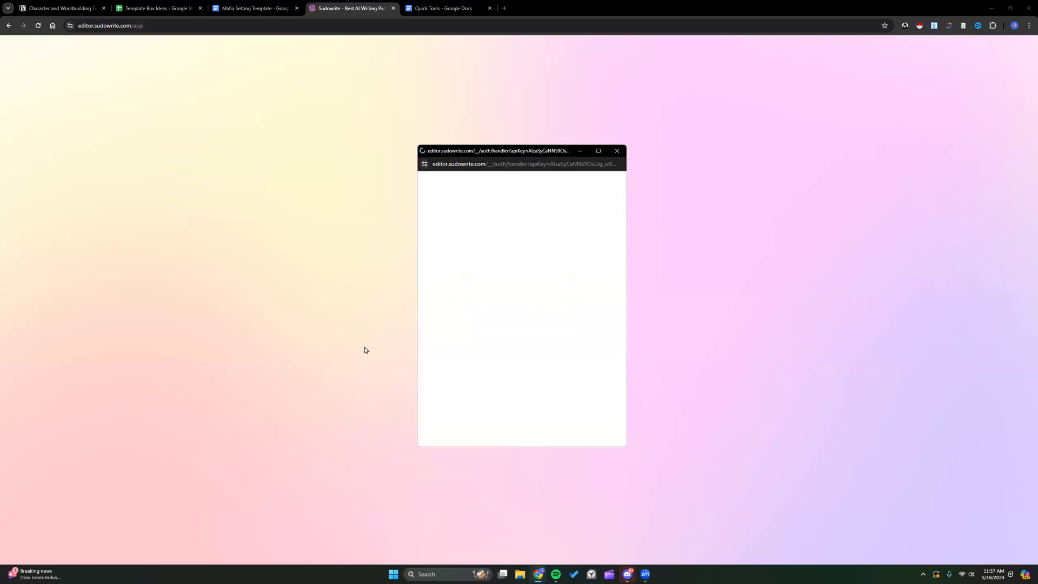
click(494, 309)
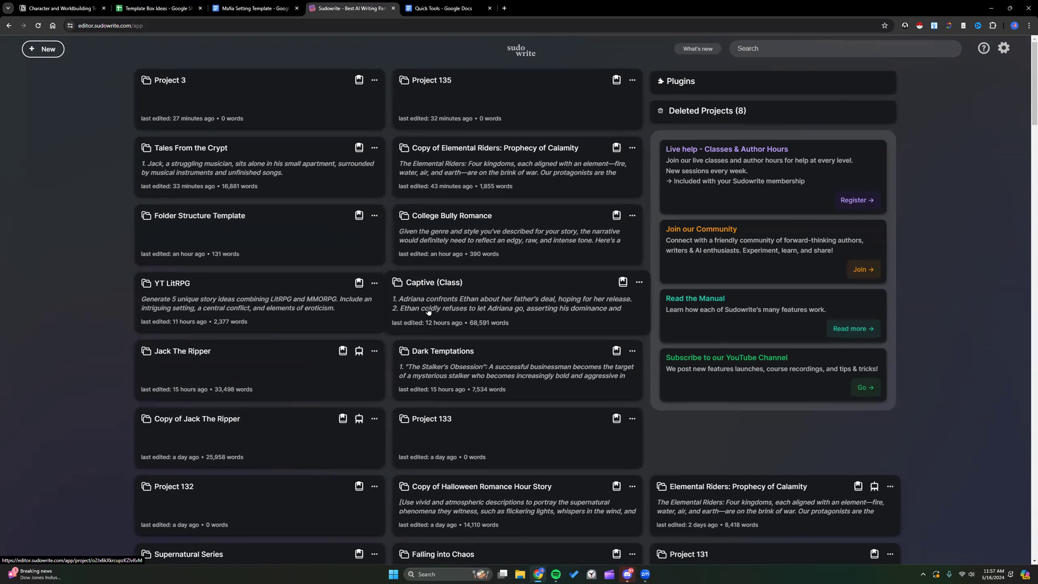
Step: Open the Jack The Ripper project and expand the Whitechapel card in its Story Bible characters
click(293, 321)
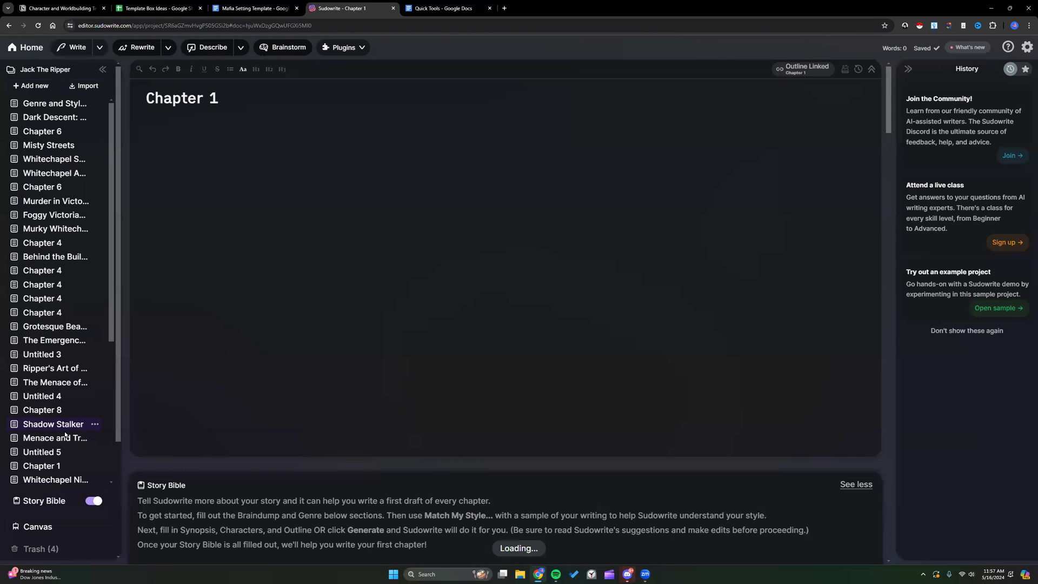
click(67, 473)
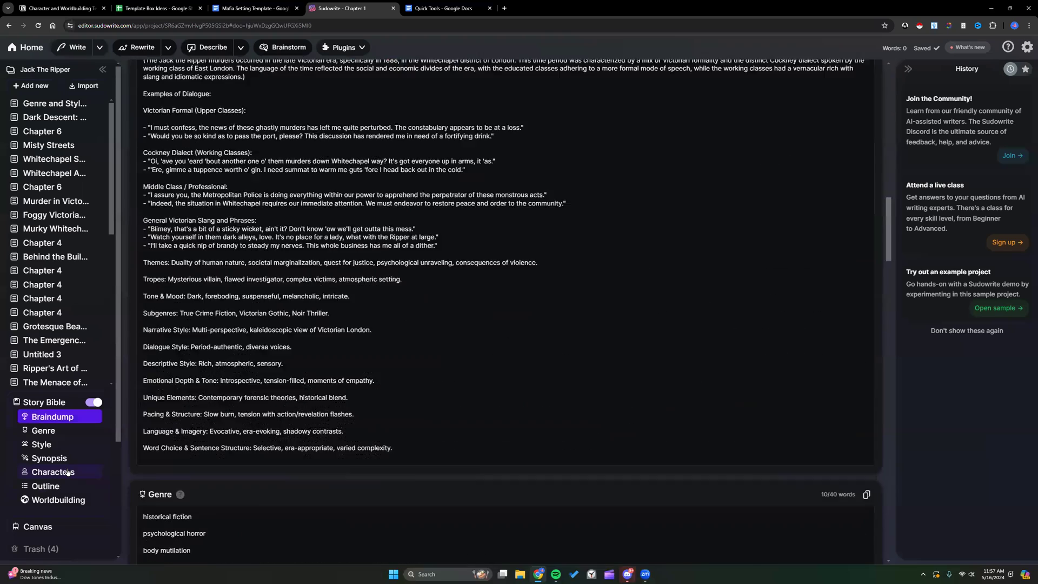
scroll(238, 245, up, 1)
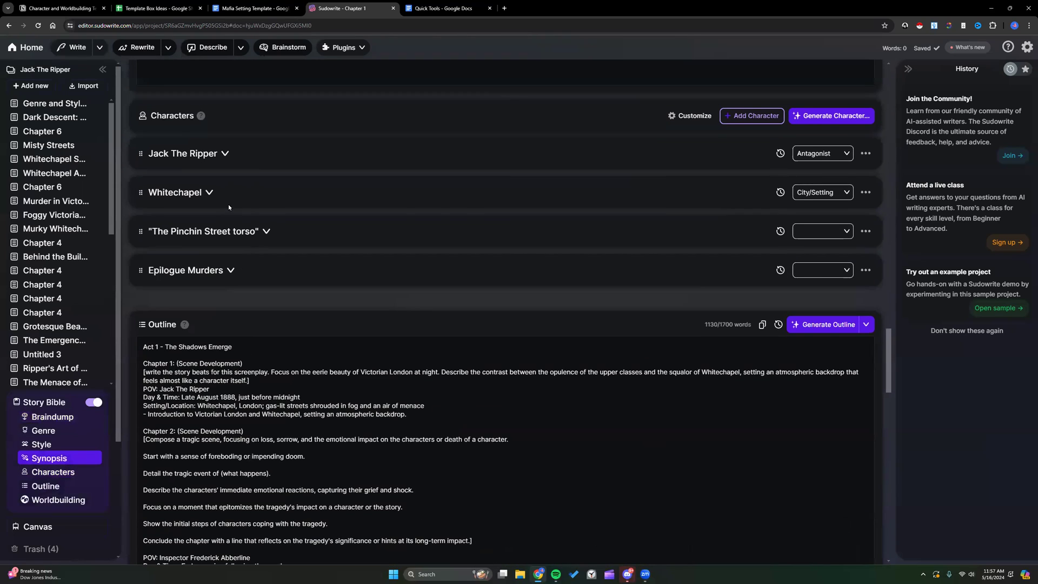
click(208, 193)
Step: Examine the Whitechapel setting card from Location and Setting Atmosphere through Coffin Bed and Whitechapel Vigilance Committee to Role In The Story
scroll(243, 256, down, 1)
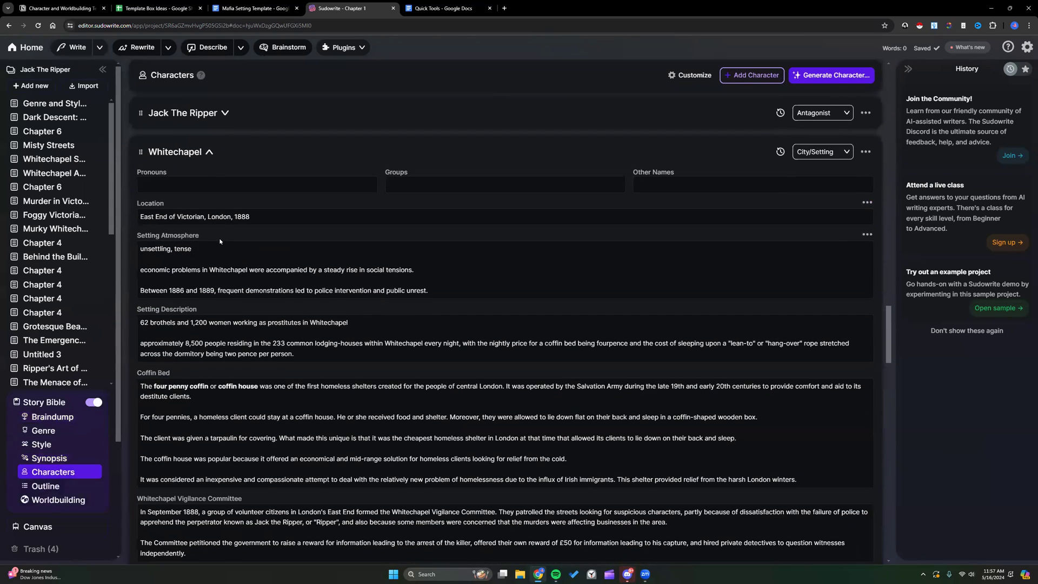
scroll(219, 236, down, 1)
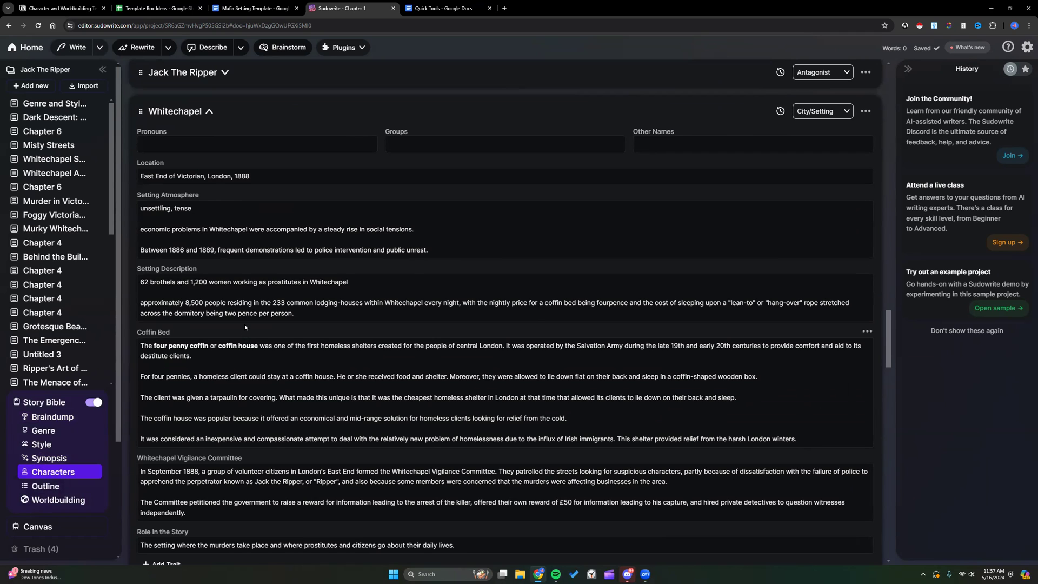
scroll(244, 323, down, 1)
scroll(244, 323, down, 1)
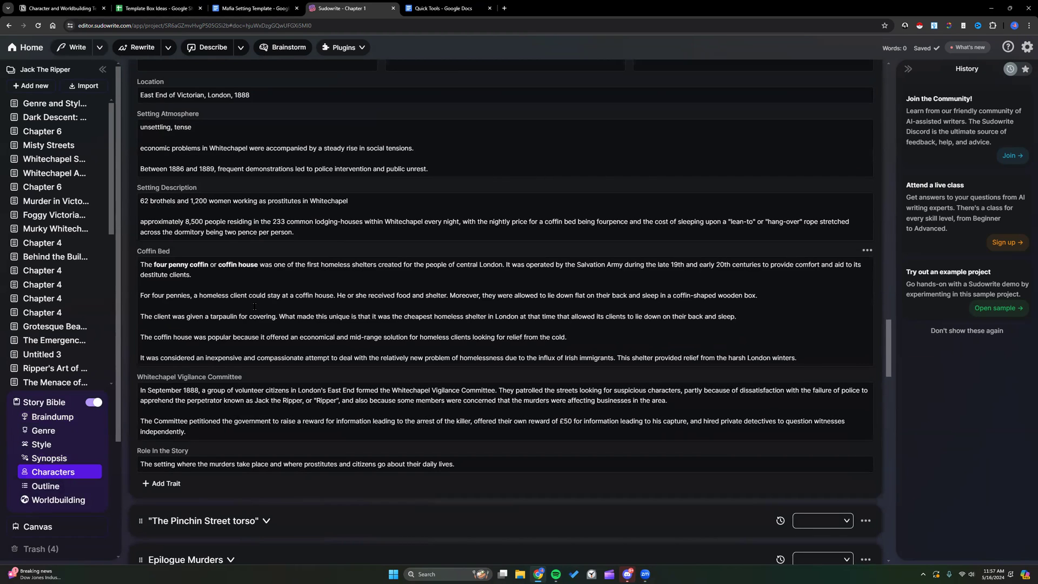
drag(141, 265, 748, 336)
click(729, 327)
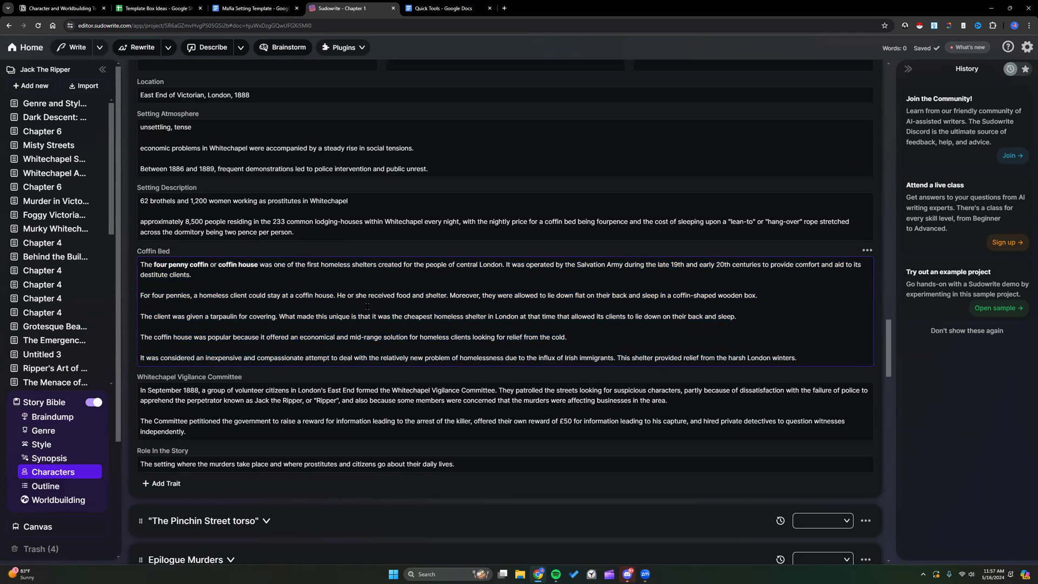
scroll(367, 305, down, 4)
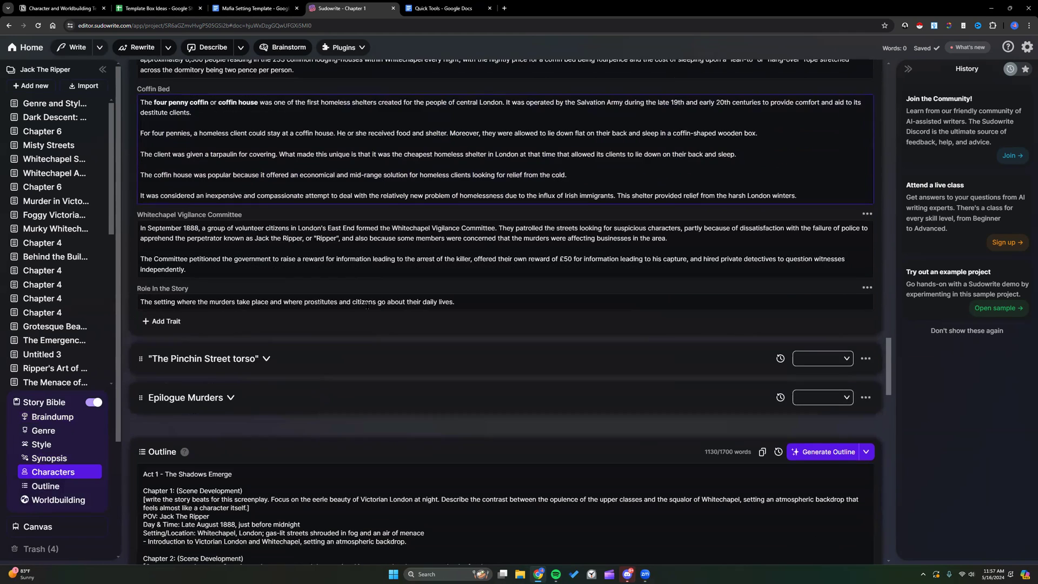
scroll(367, 305, down, 1)
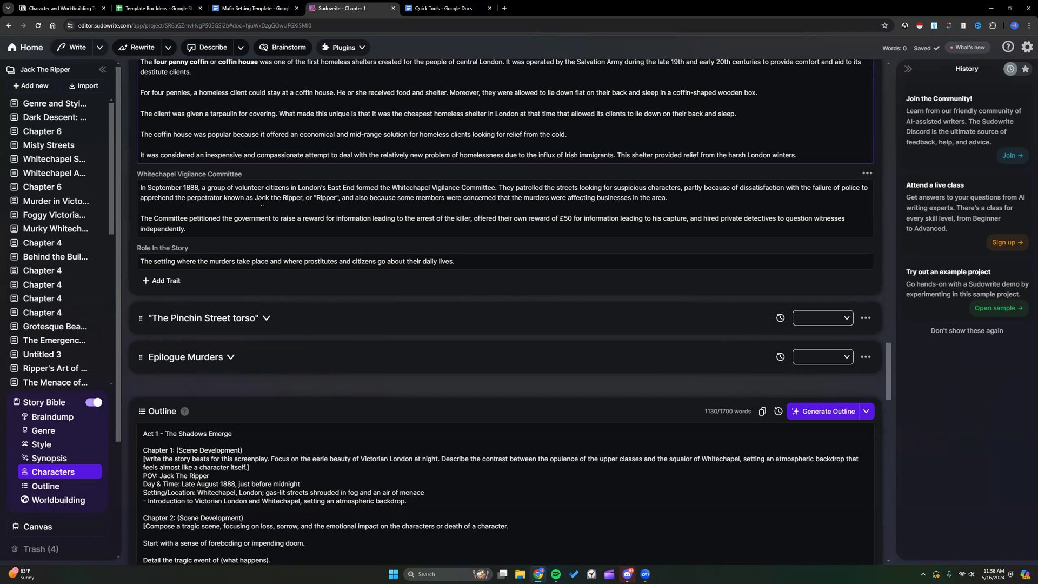
Step: Expand The Pinchin Street Torso Crime Scene and Forensic Galvanism cards under Worldbuilding and review their traits
scroll(259, 201, down, 1)
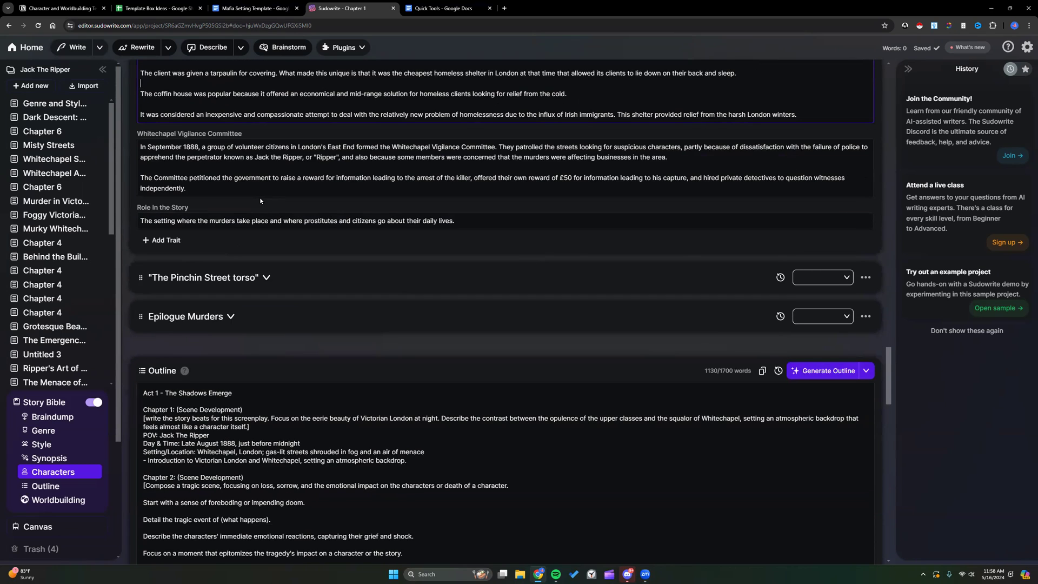
scroll(260, 201, down, 2)
scroll(236, 252, down, 10)
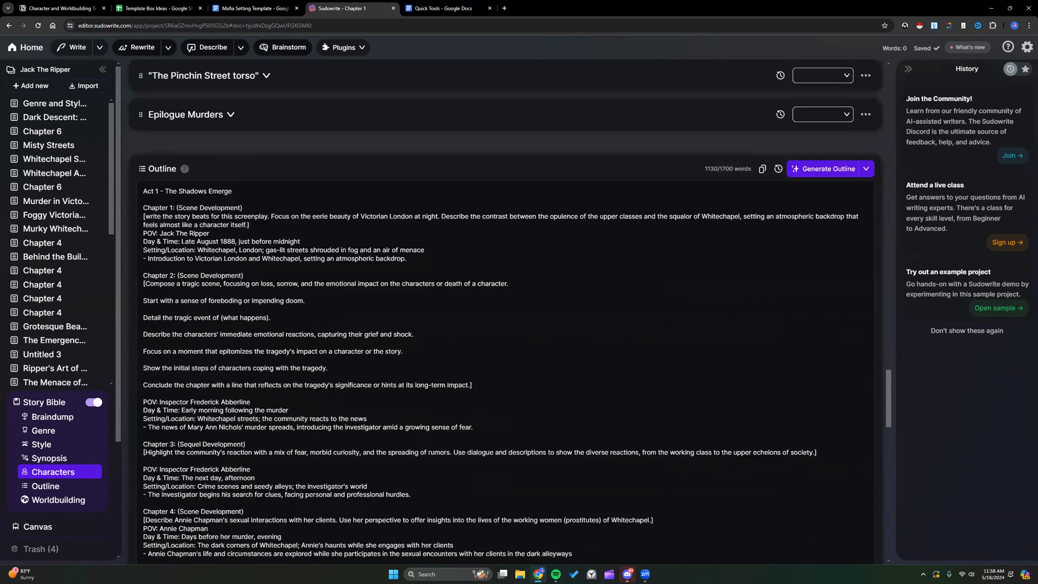
click(80, 499)
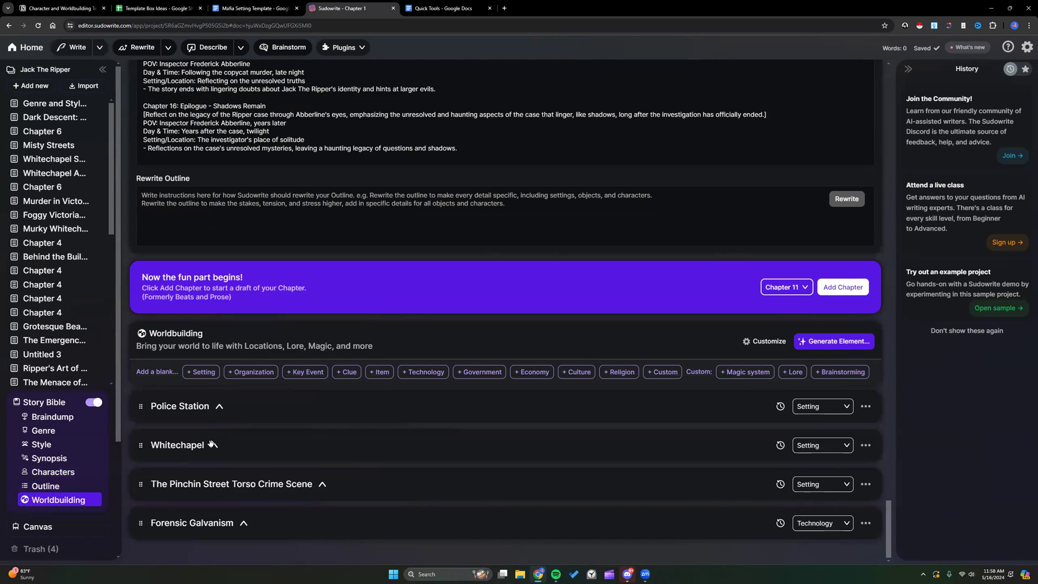
click(322, 483)
scroll(352, 397, down, 3)
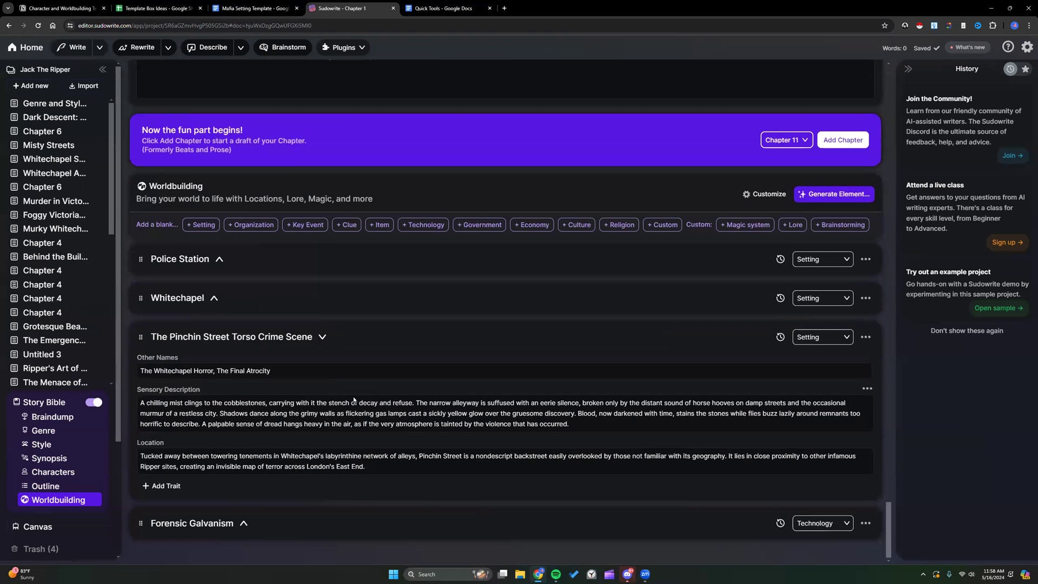
click(240, 525)
scroll(243, 519, down, 4)
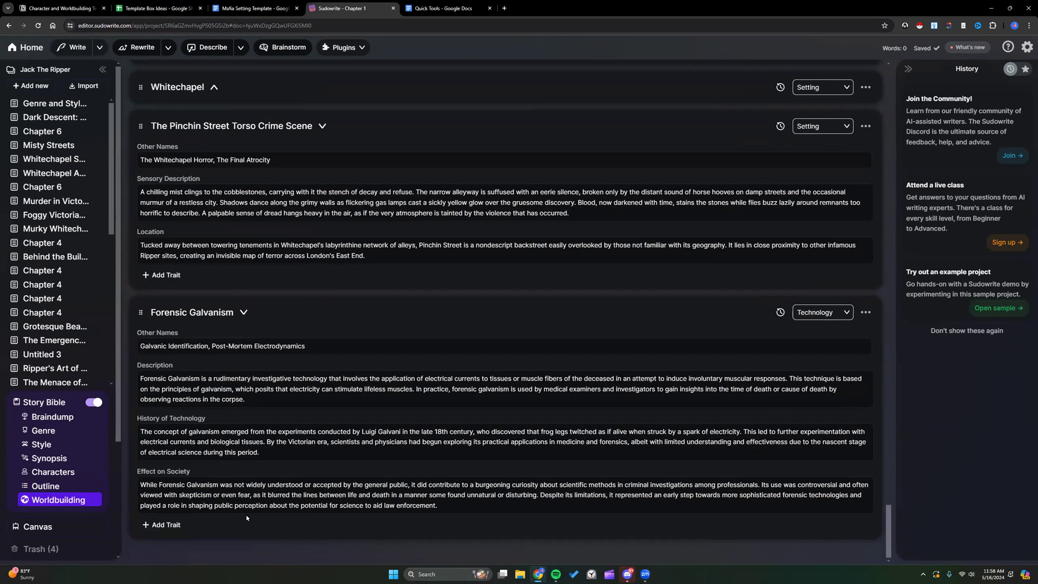
scroll(246, 515, up, 5)
scroll(245, 515, up, 1)
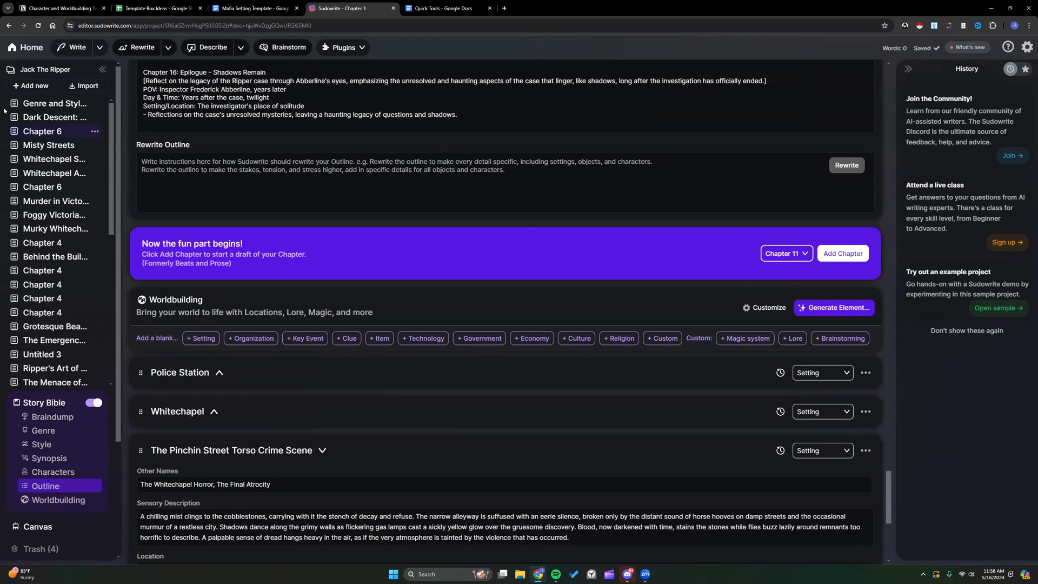
Step: Leave the Jack The Ripper project, create a new blank project, and turn on its Story Bible
click(33, 50)
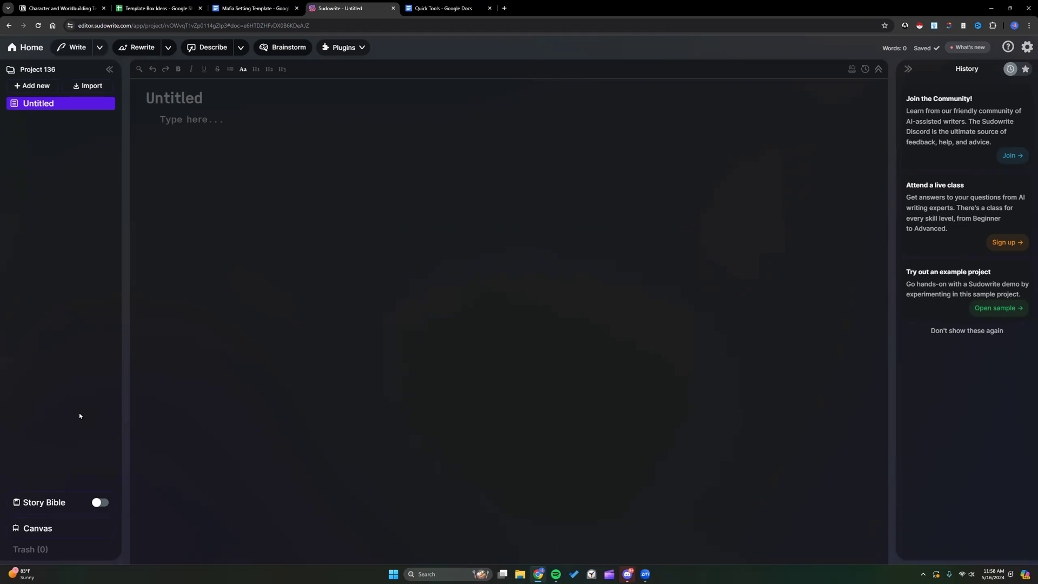
click(101, 502)
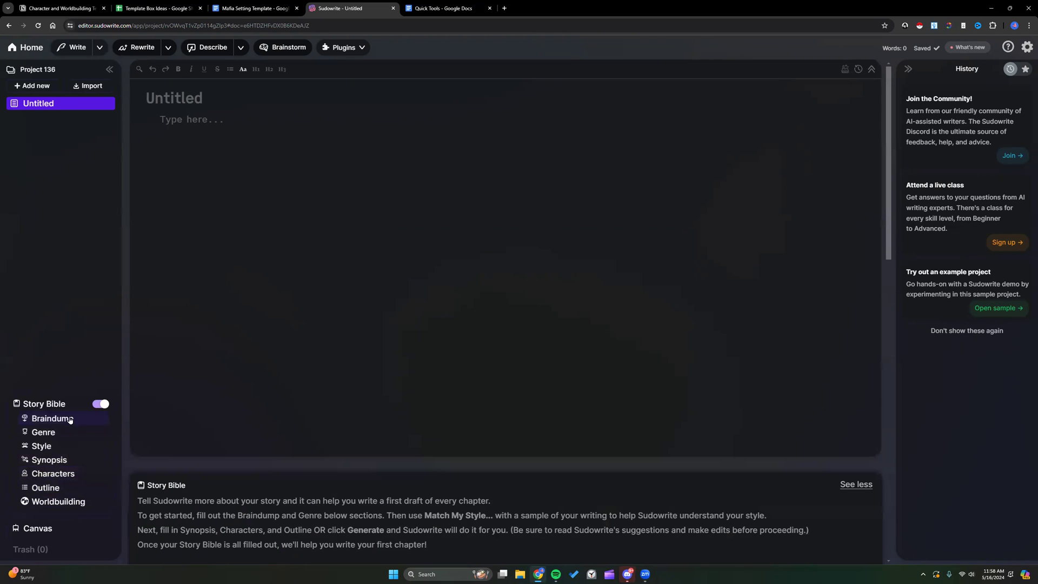
Step: Start the Braindump with "write a psychological thriller about a detective trying to solve a string of murders."
click(52, 418)
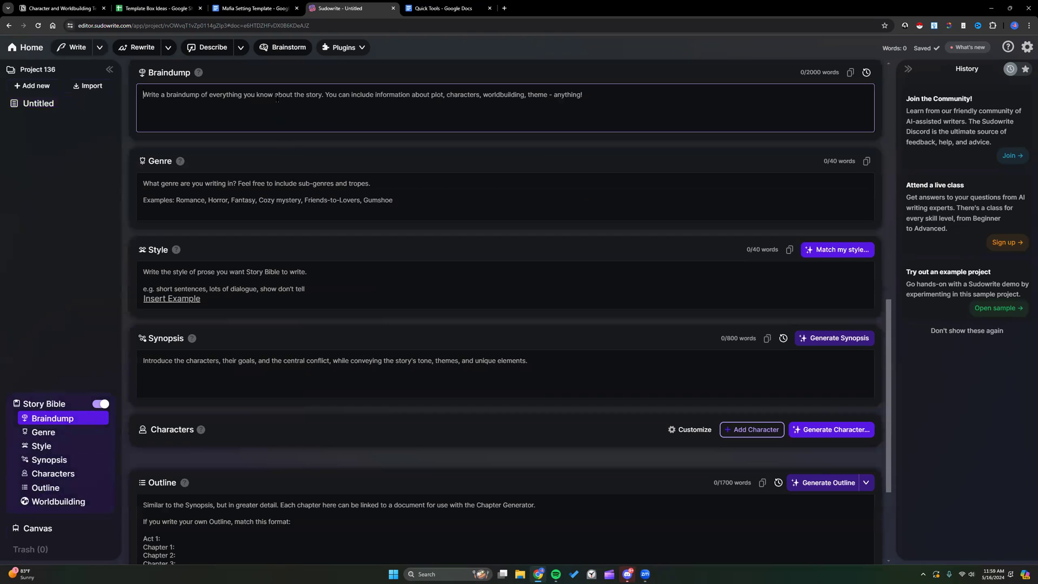
text(write a psychological thriller about a detective trying to sol)
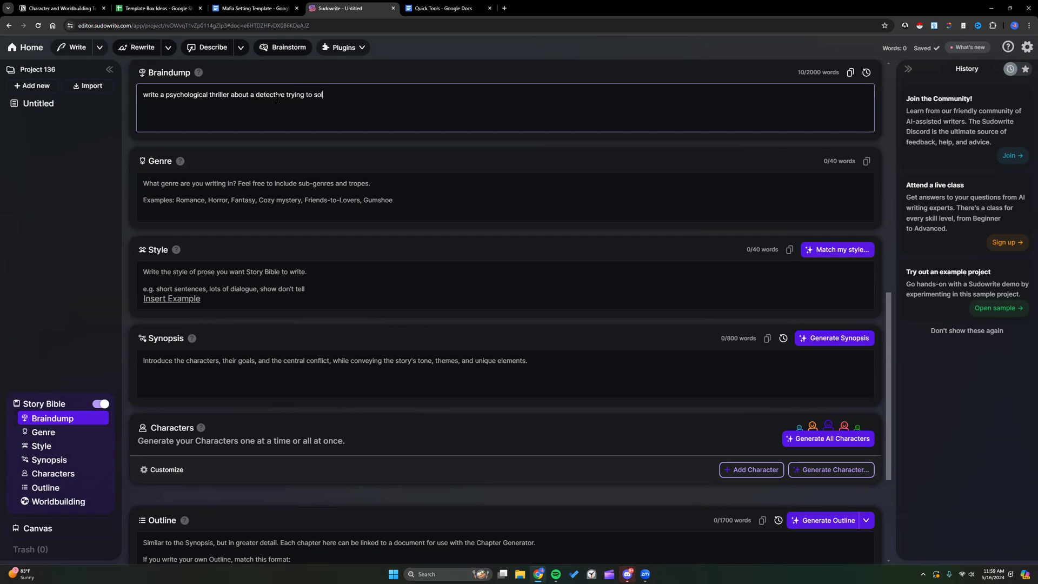
text(ve a string of murder)
text(The de)
key(BackSpace)
key(BackSpace)
key(BackSpace)
text(At the end of the story)
key(ctrl+BackSpace)
key(ctrl+BackSpace)
key(ctrl+BackSpace)
key(ctrl+BackSpace)
key(ctrl+BackSpace)
key(ctrl+BackSpace)
Step: Add to the Braindump: "The investigator is taunted by increasingly personal notes left by the killer."
text(The investigator )
text(is taunted )
text(by )
text(noti)
text(es)
key(BackSpace)
key(BackSpace)
key(BackSpace)
key(BackSpace)
key(BackSpace)
key(BackSpace)
text(pincreasin)
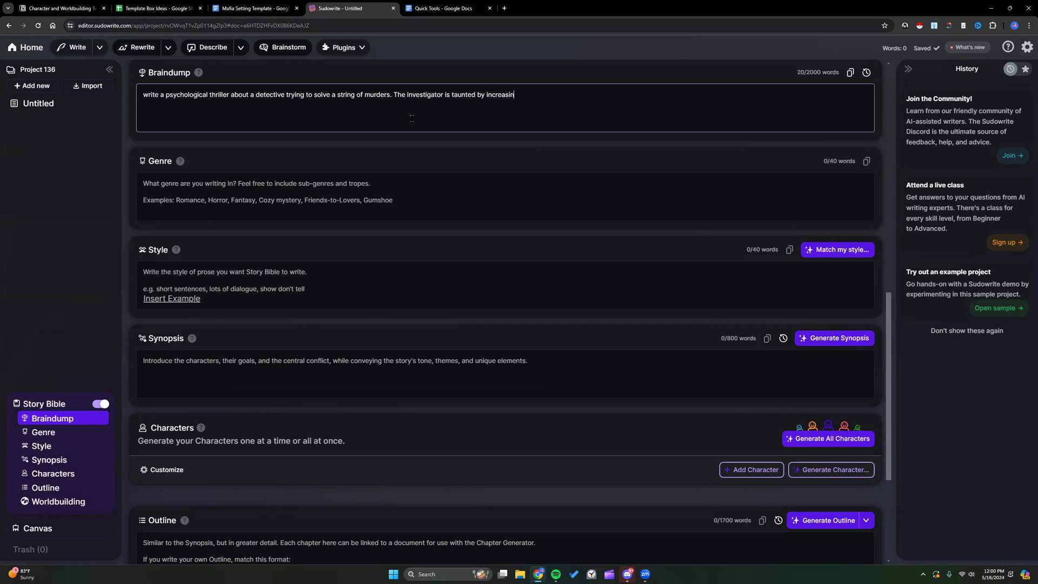
text(gly personal notes left by the killer. At te)
Step: Finish the Braindump with "At the end of the story we learn the detective has a dual personality and his other half has been committing the murders."
key(BackSpace)
key(BackSpace)
key(BackSpace)
text(the end of the story we learn the detective has a dual per)
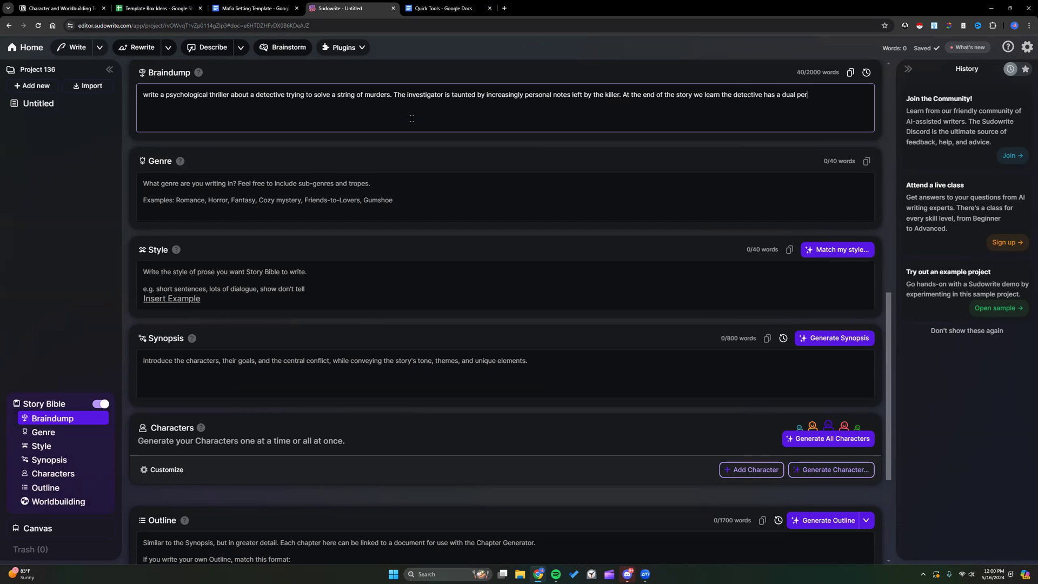
text(sonality and his ther half h)
key(BackSpace)
key(BackSpace)
key(BackSpace)
key(BackSpace)
key(BackSpace)
key(BackSpace)
key(BackSpace)
key(BackSpace)
key(BackSpace)
key(BackSpace)
text(other half has been committing the murders.)
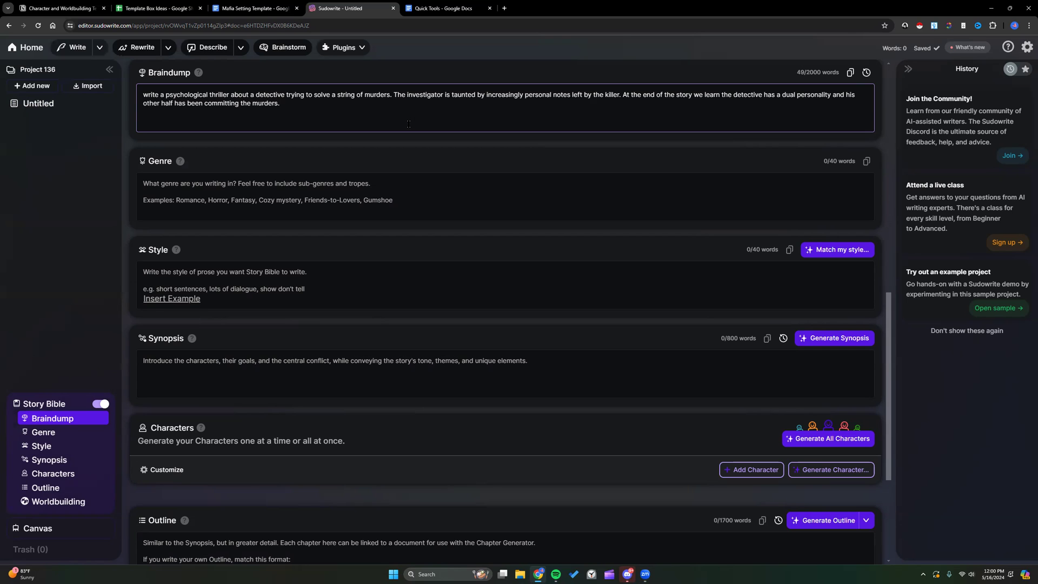
Step: Generate all characters for the story from the Braindump, leaving Genre, Style and Synopsis empty
scroll(409, 128, down, 3)
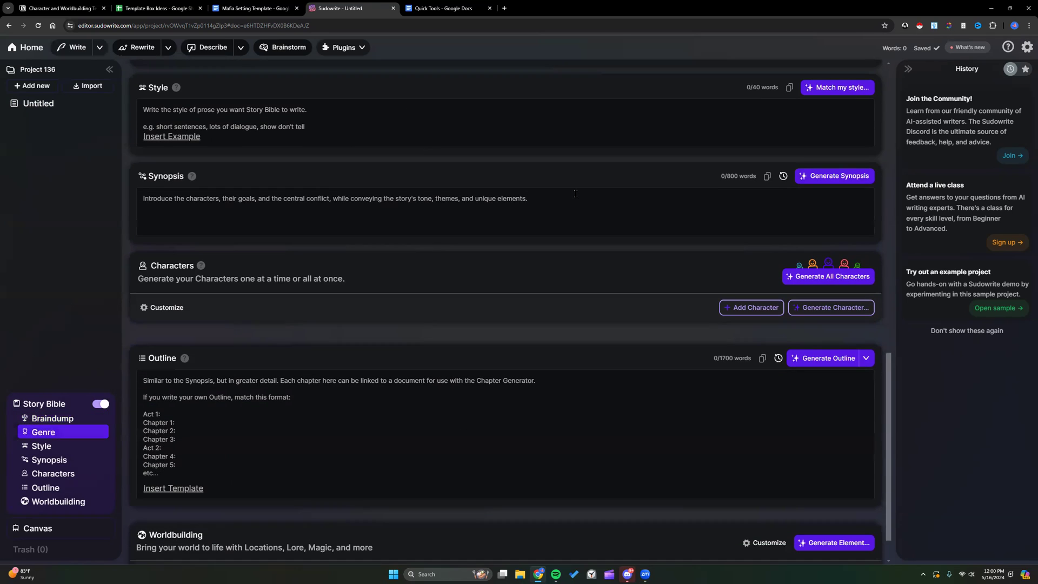
scroll(575, 193, down, 1)
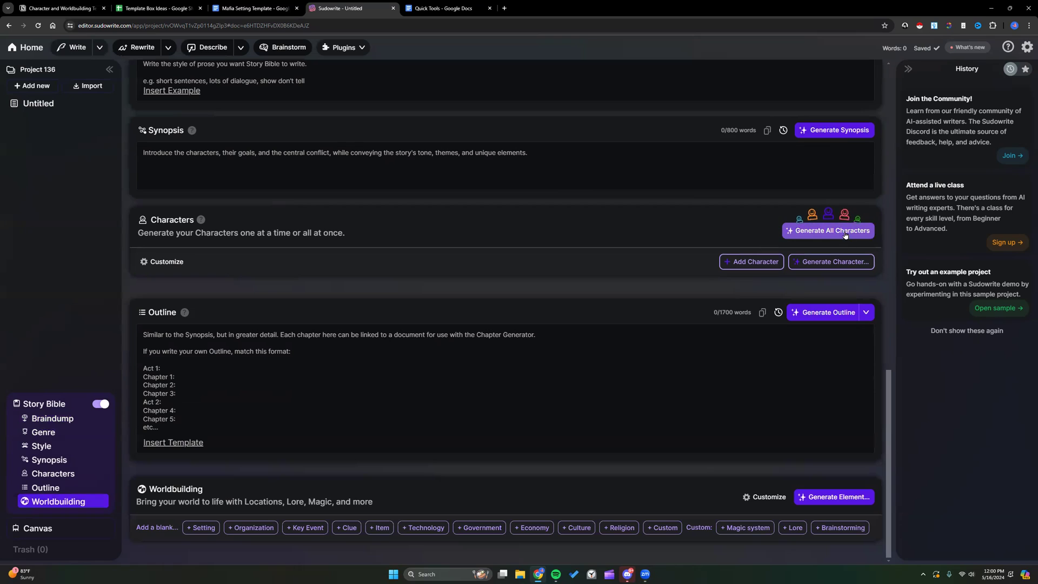
click(864, 233)
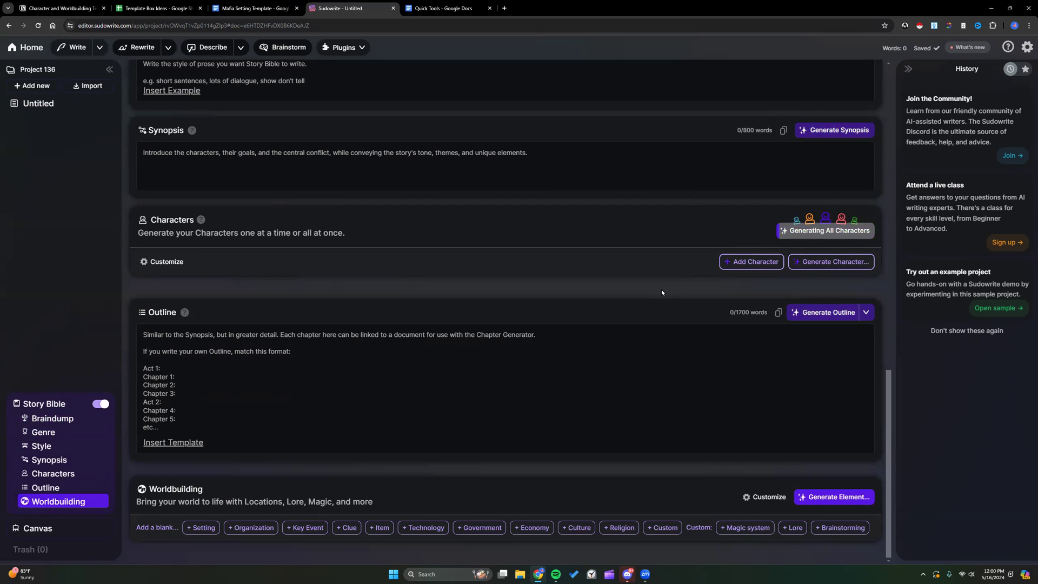
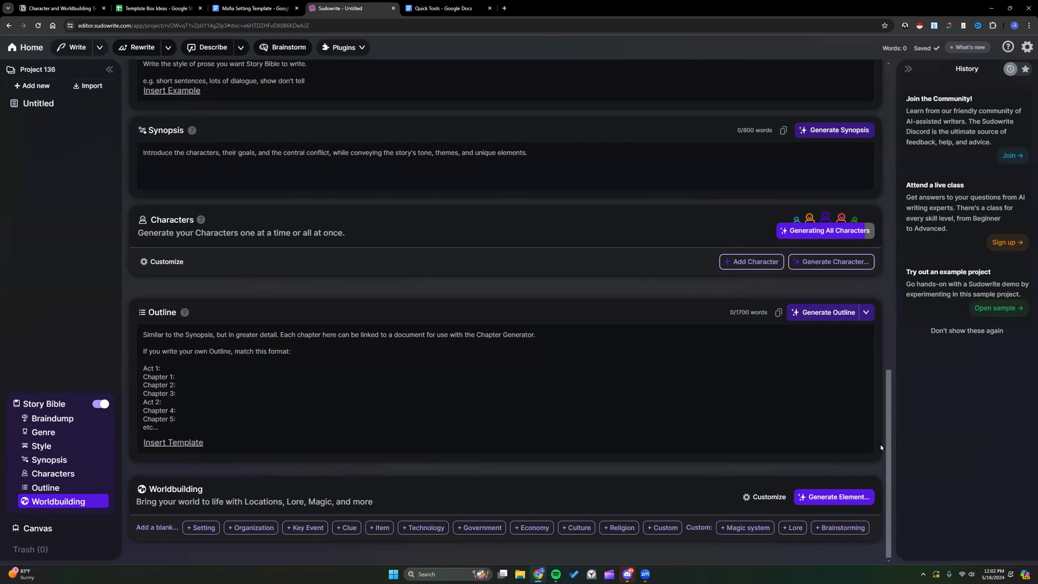
Step: Read the generated detective's character card from Personality and Background through Strengths, Weaknesses and Motivations
scroll(601, 382, up, 4)
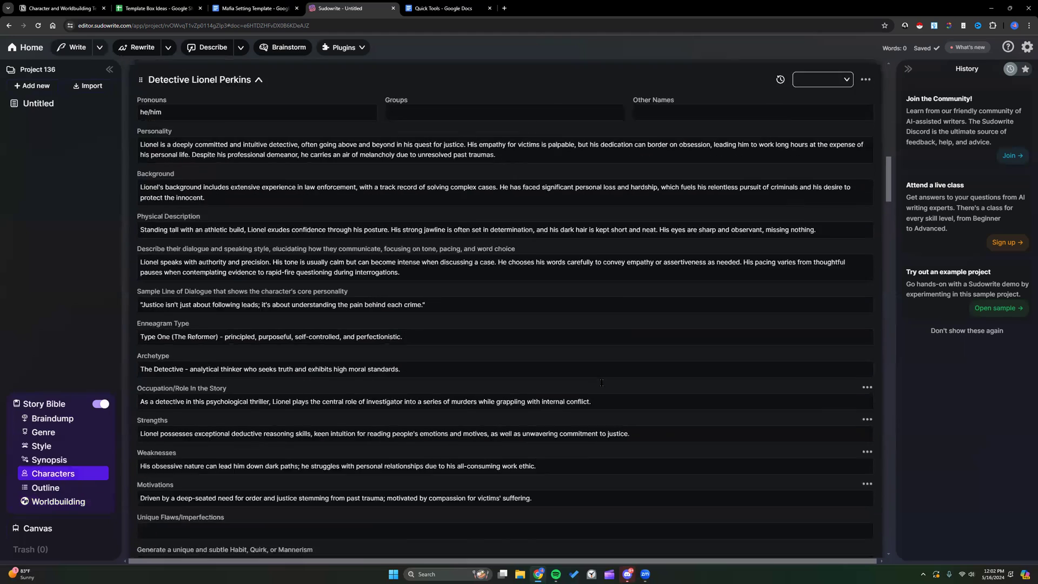
scroll(601, 384, up, 3)
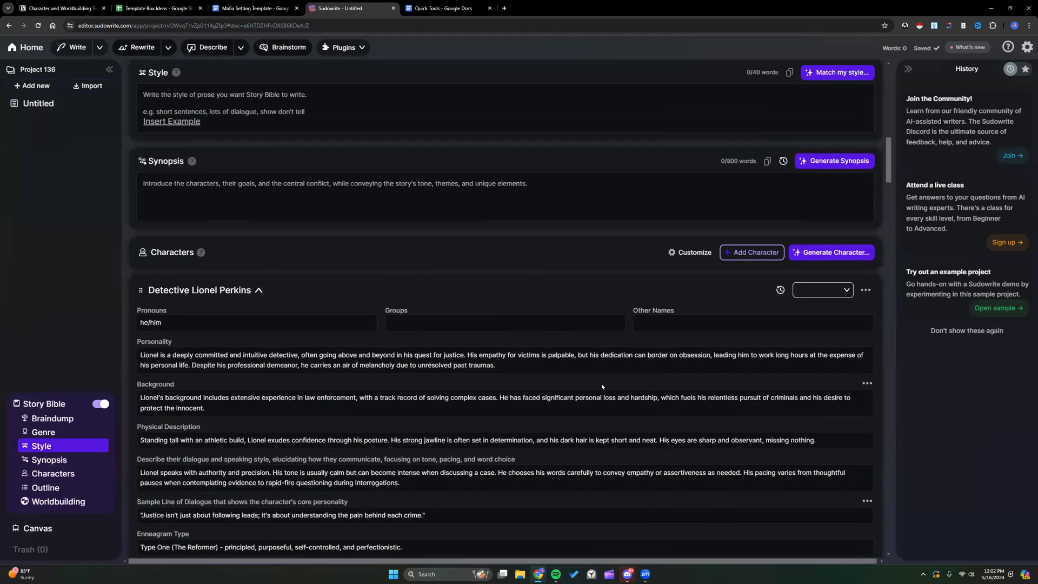
scroll(601, 384, down, 3)
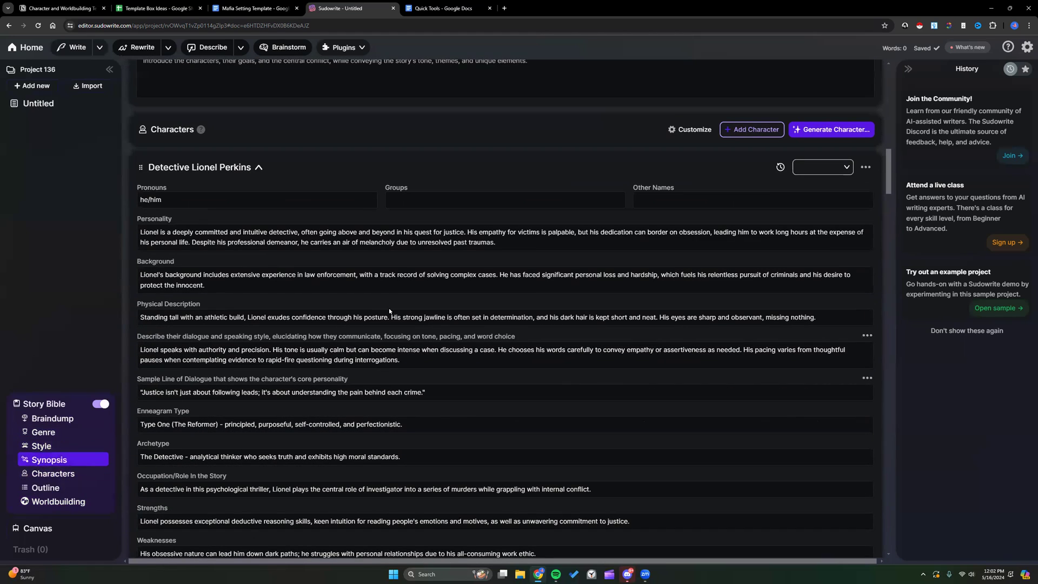
scroll(325, 275, down, 2)
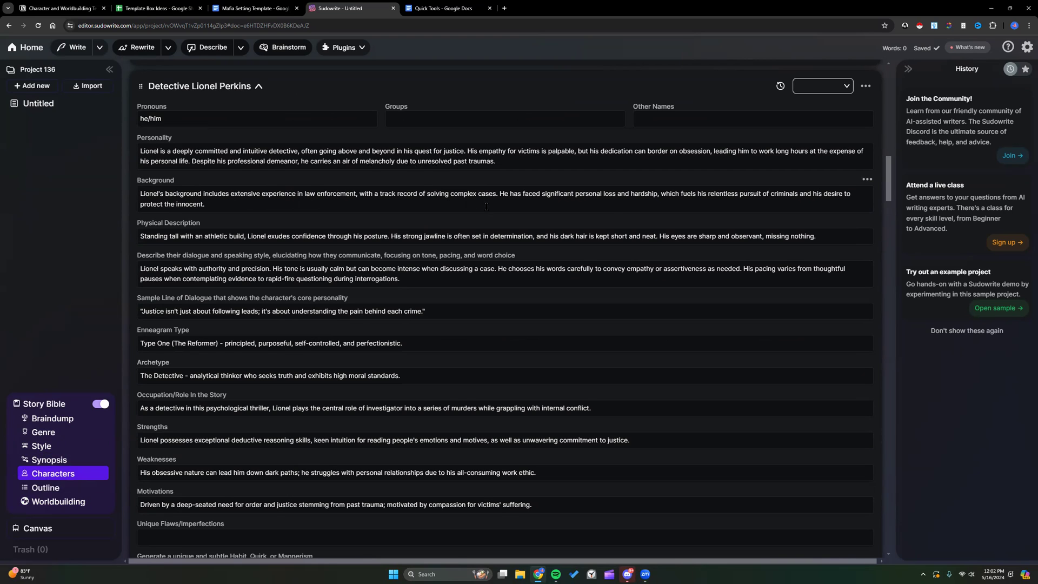
scroll(457, 247, down, 2)
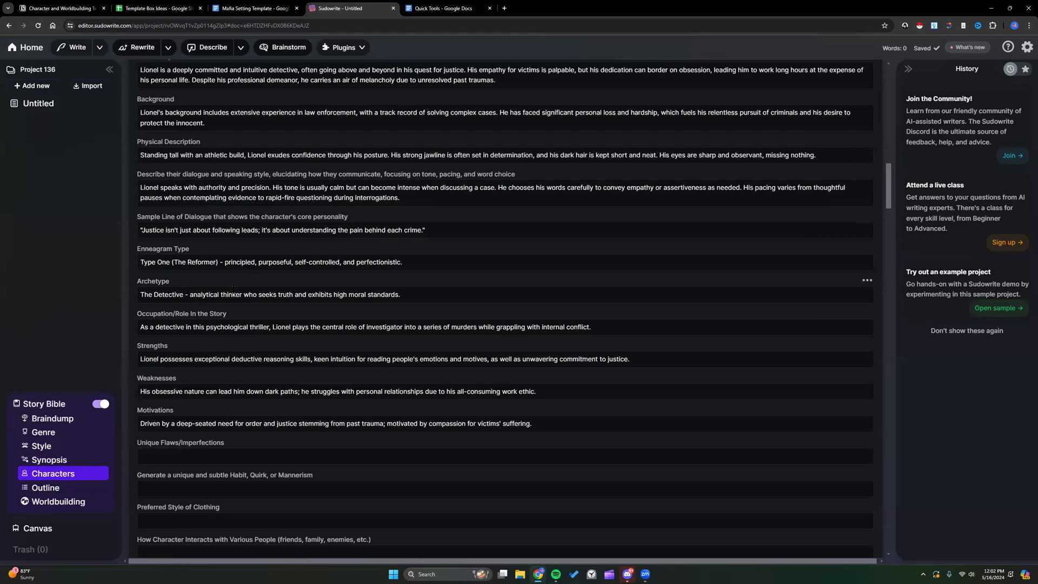
scroll(231, 330, down, 1)
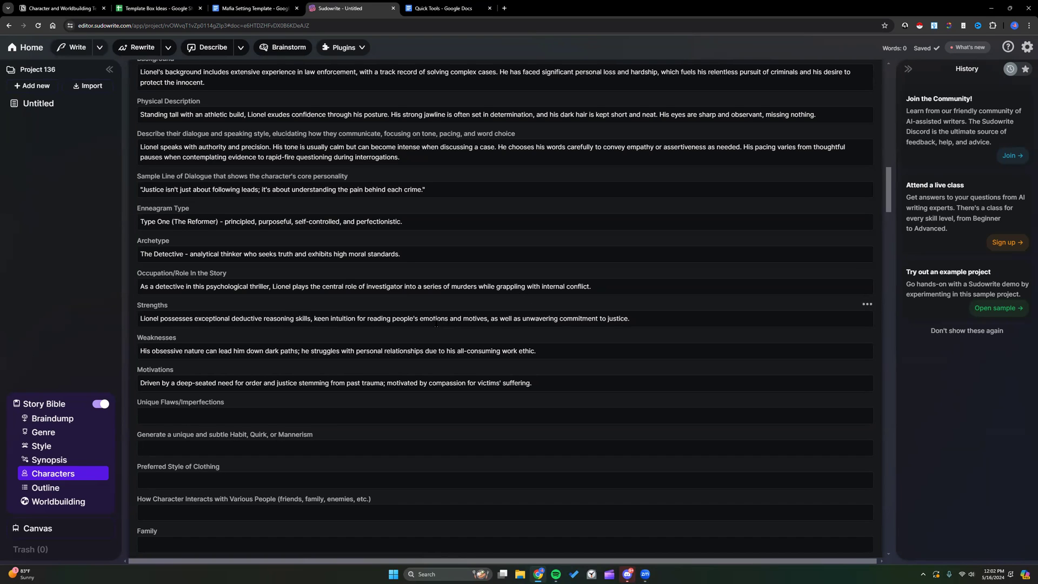
scroll(435, 323, down, 3)
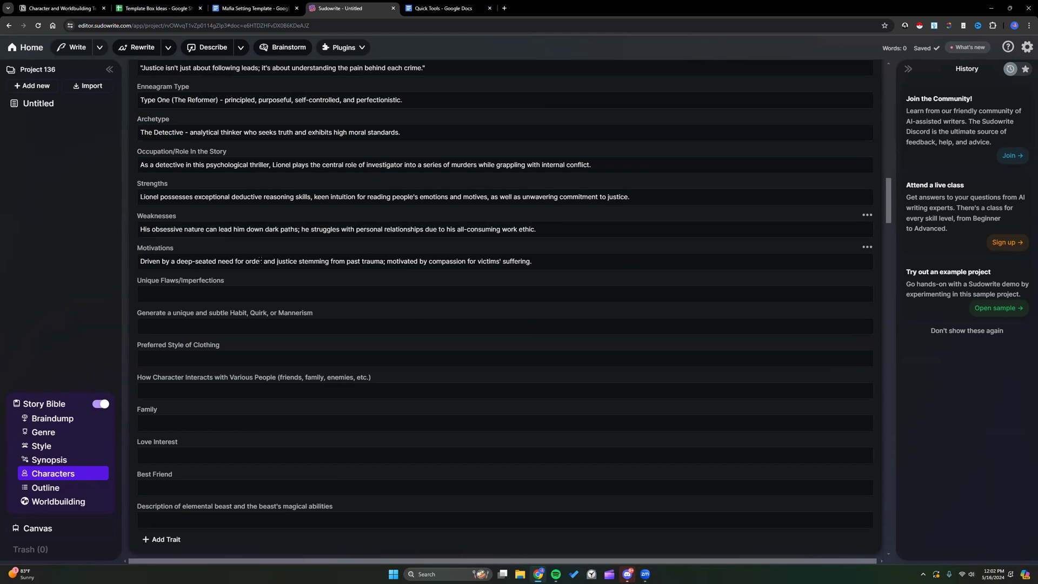
Step: Check the detective's traits from Unique Flaws/Imperfections to the elemental beast description, and glance at the forensic psychologist's card
scroll(336, 263, up, 1)
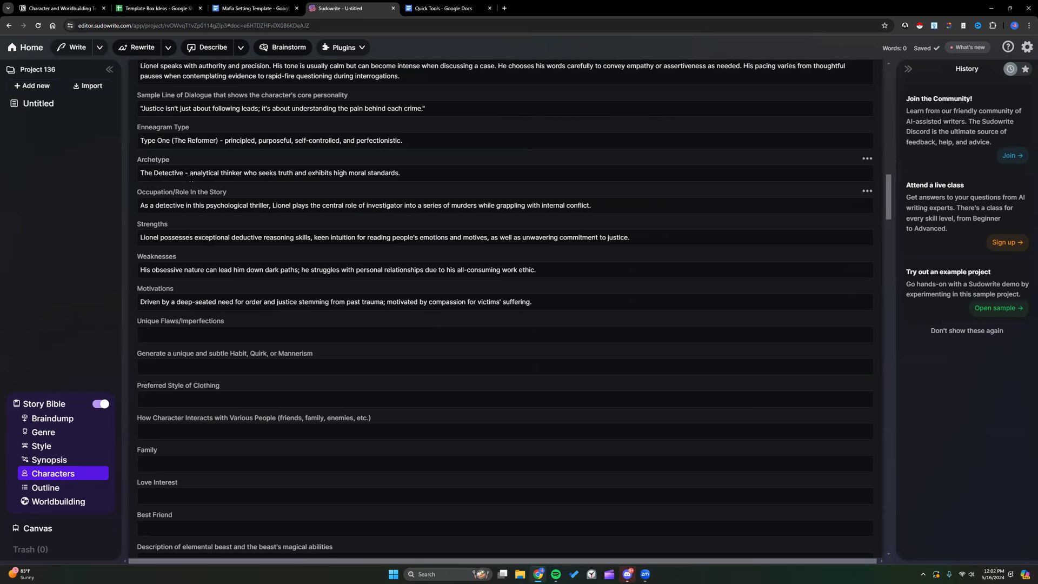
scroll(242, 254, down, 1)
scroll(245, 258, down, 7)
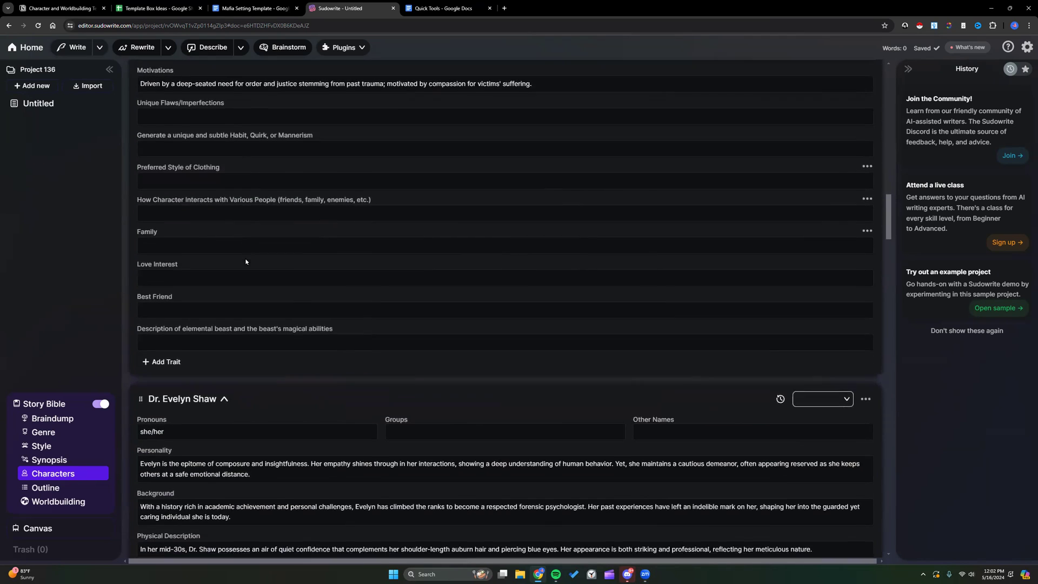
scroll(246, 262, down, 2)
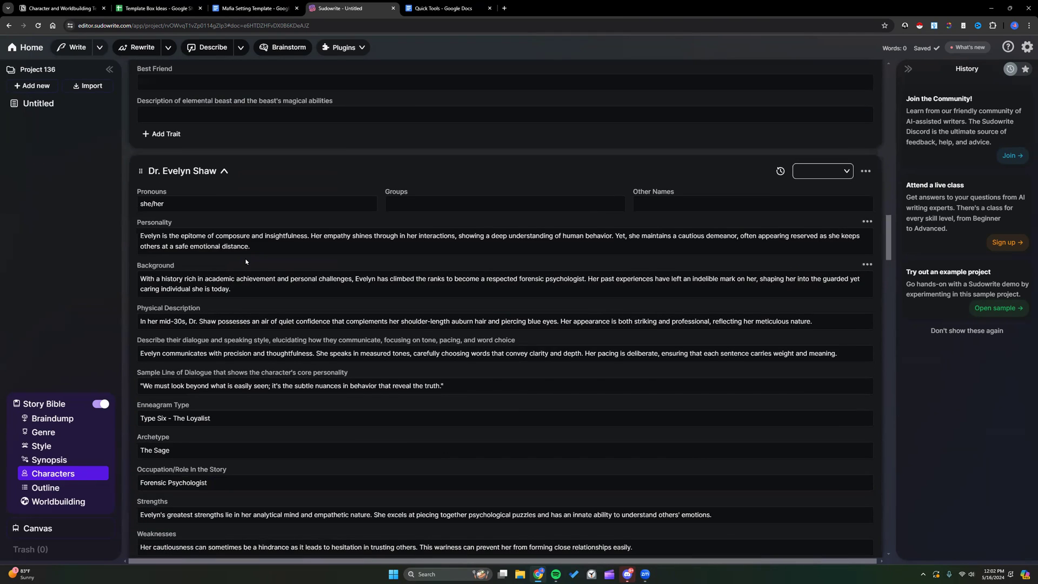
scroll(246, 261, up, 5)
scroll(245, 262, up, 2)
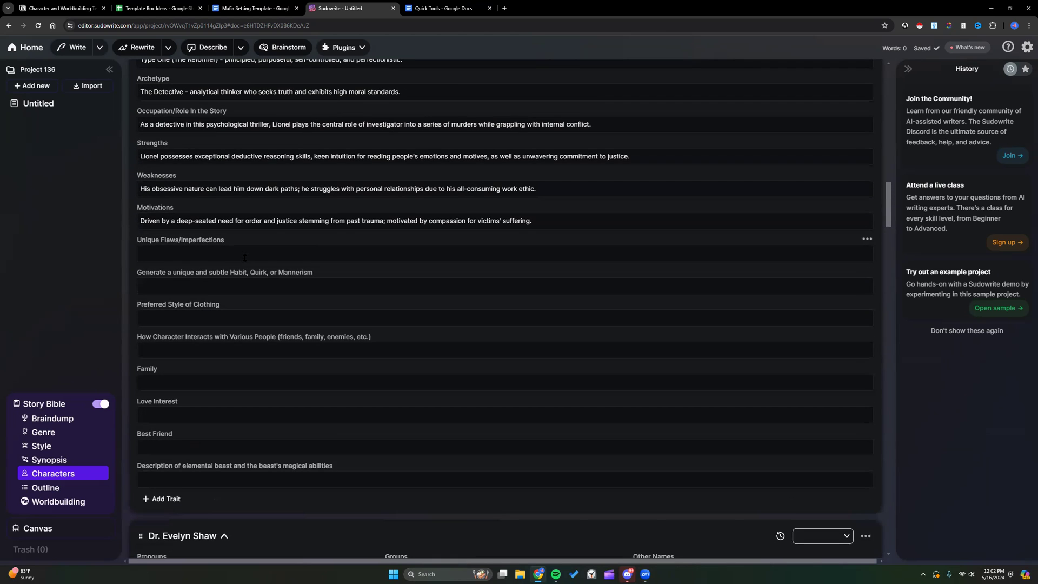
scroll(244, 257, down, 8)
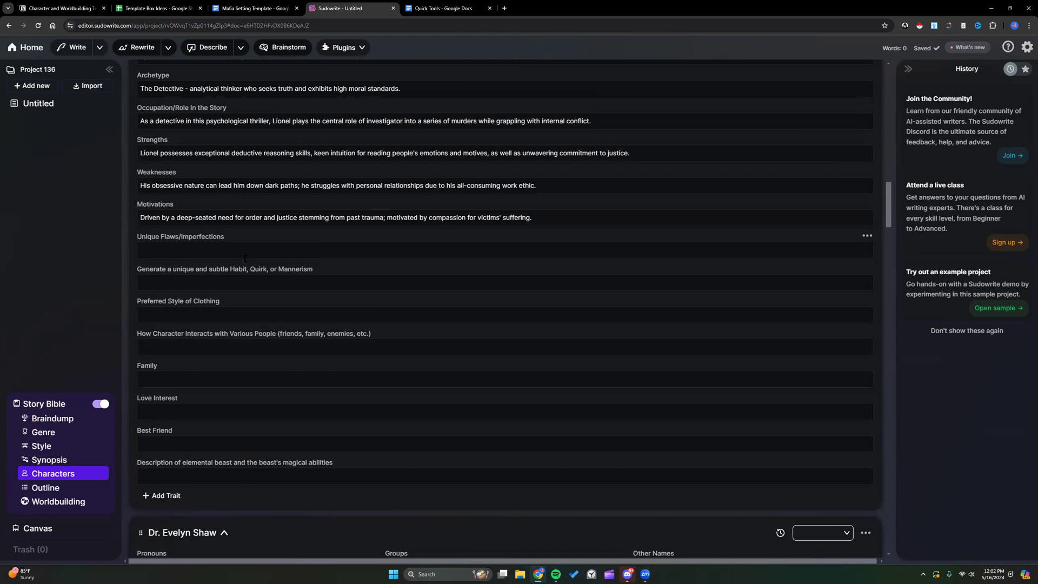
Step: Review the generated cards of the police officer, the investigative journalist and the prominent businessman
scroll(244, 258, down, 10)
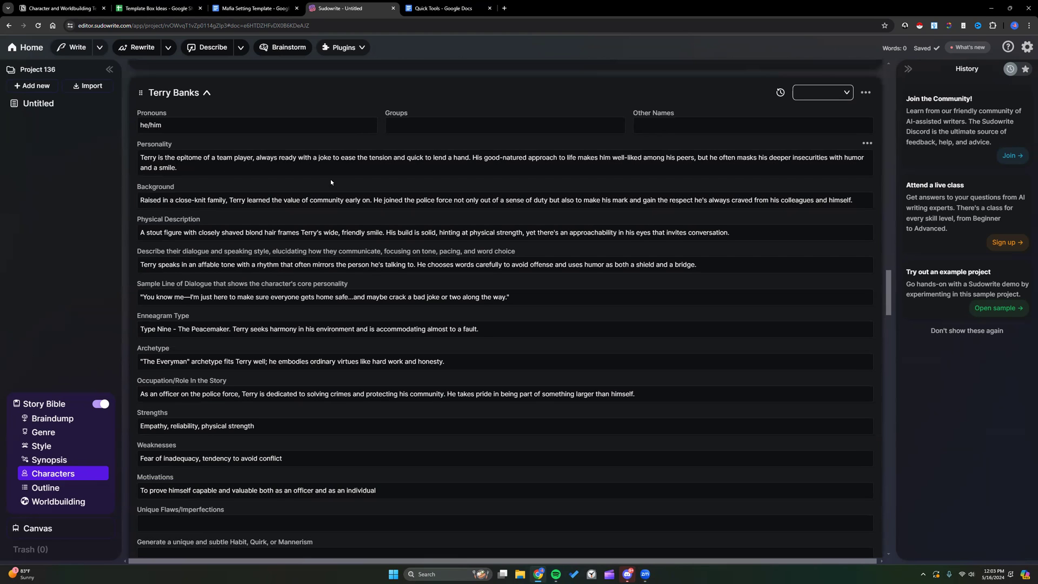
scroll(209, 241, down, 1)
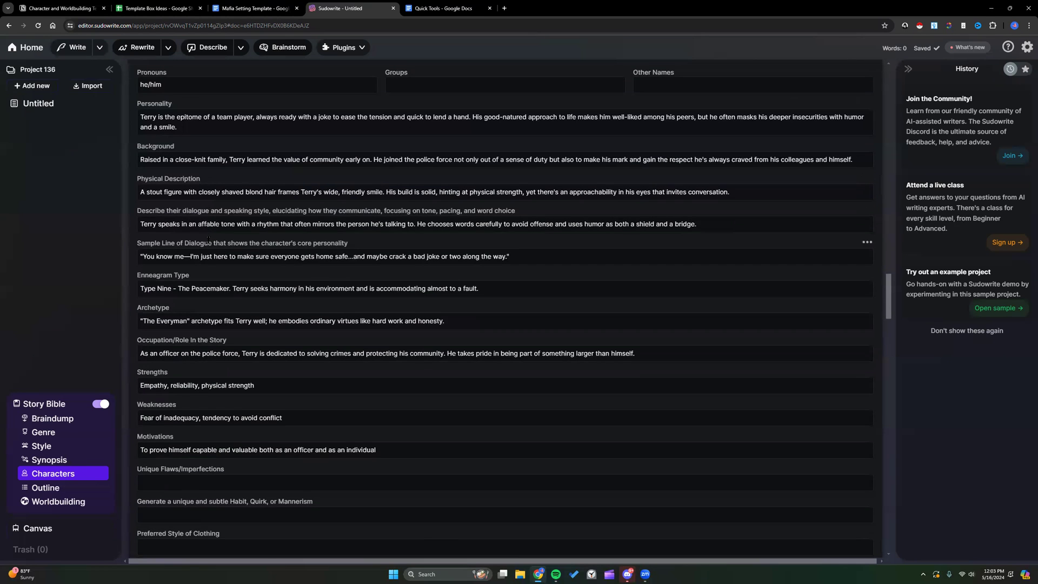
scroll(209, 241, down, 6)
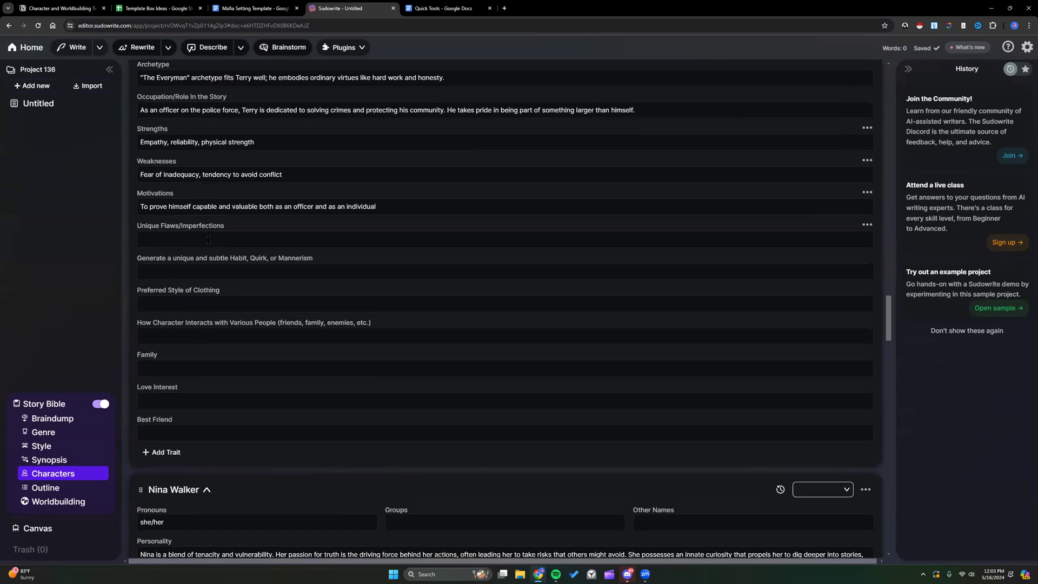
scroll(208, 241, down, 20)
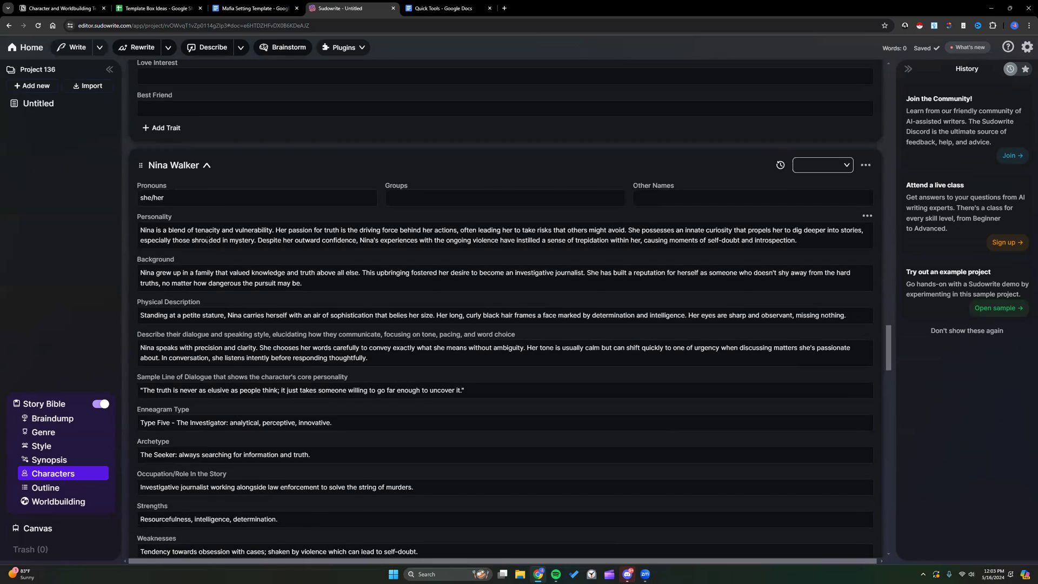
scroll(209, 241, down, 3)
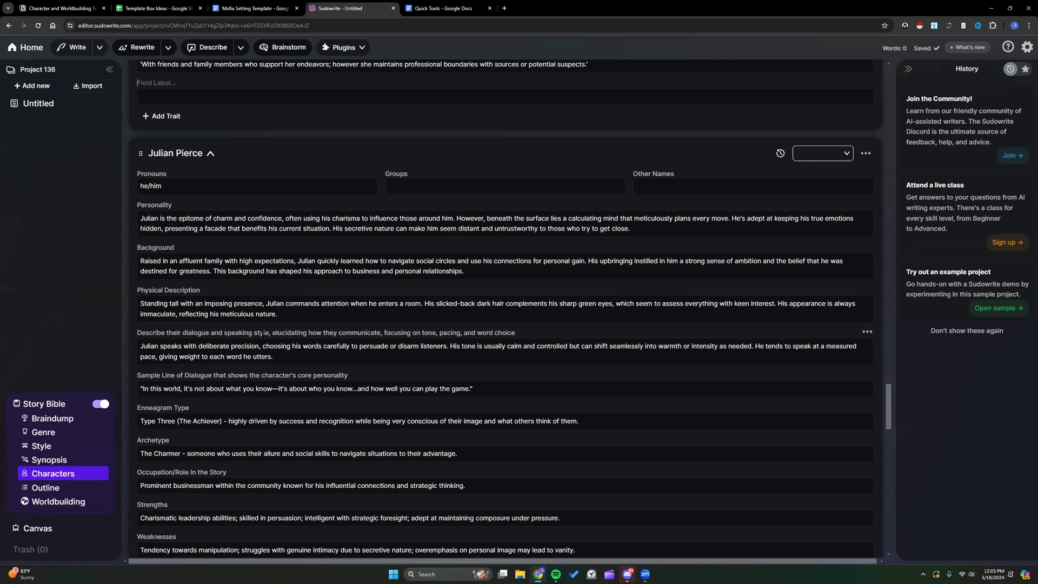
scroll(265, 332, down, 3)
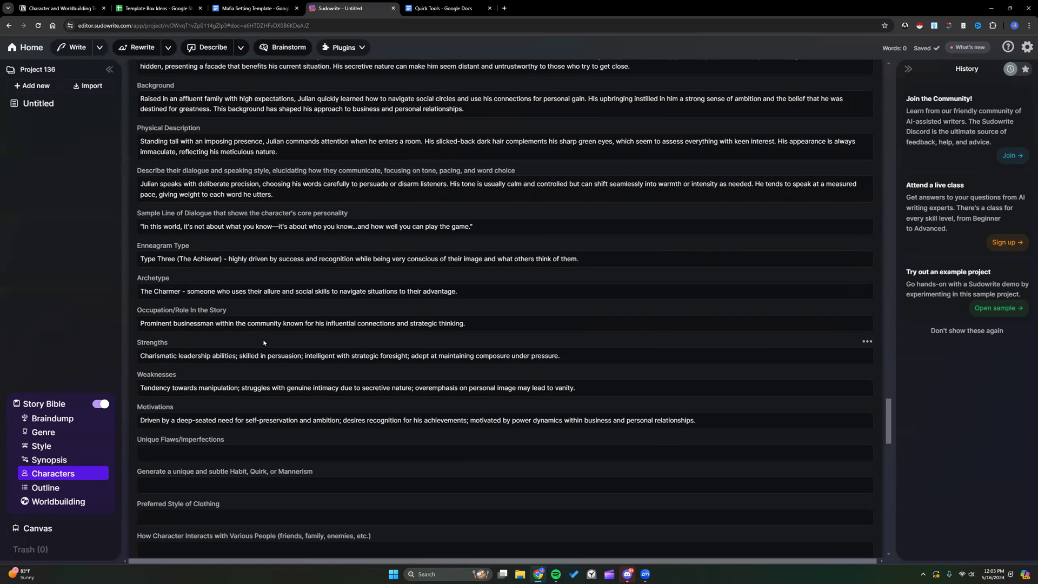
Step: Review the generated card of the seasoned female detective from Personality through Motivations and the remaining traits
scroll(264, 343, down, 10)
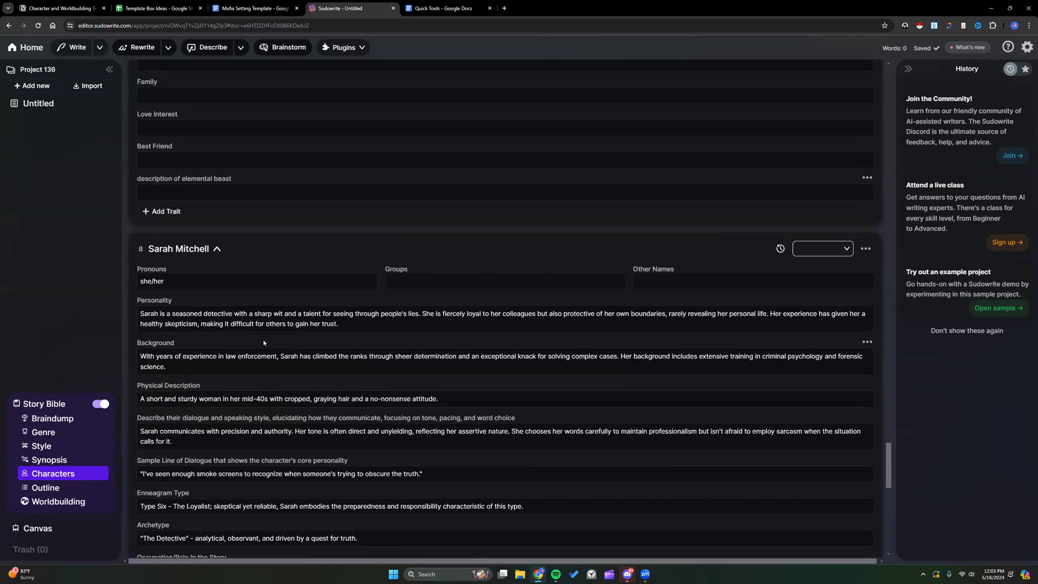
scroll(263, 339, down, 3)
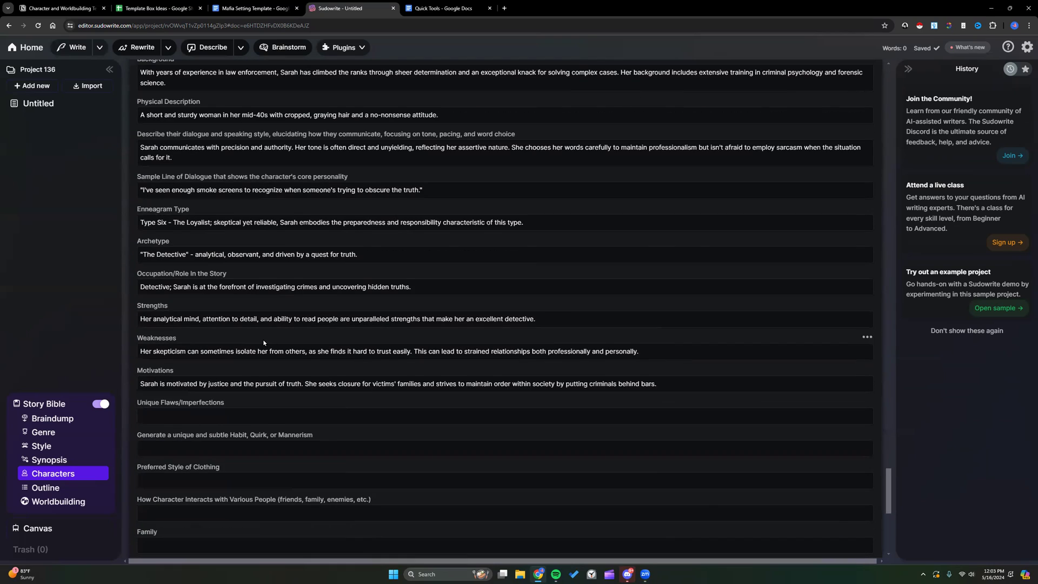
scroll(264, 337, up, 3)
scroll(264, 336, down, 1)
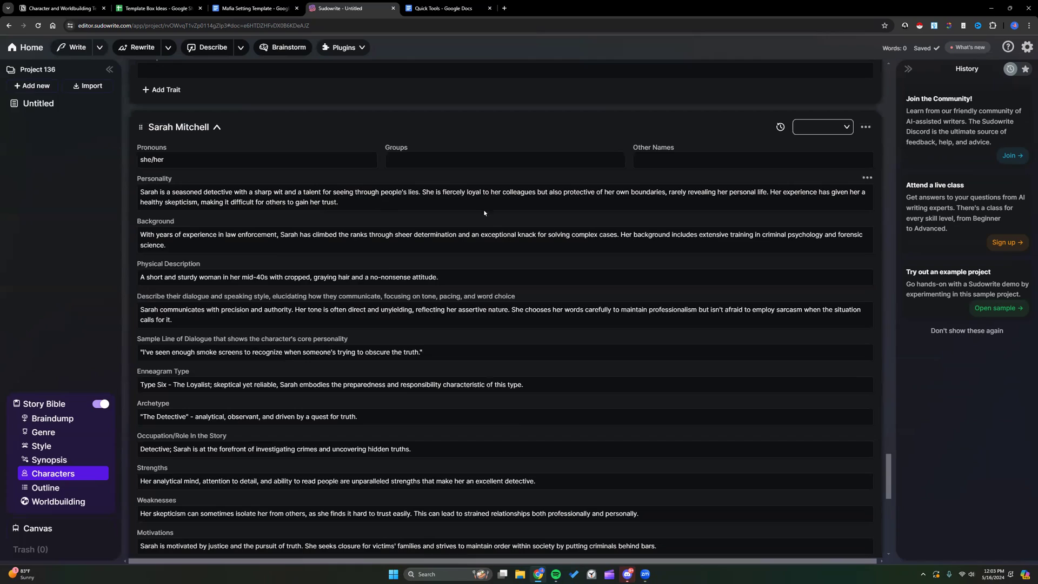
scroll(270, 325, down, 7)
scroll(267, 324, down, 3)
Step: Copy the male detective's name from the first character card into the custom instructions for generating a single character
scroll(265, 319, up, 15)
scroll(286, 316, up, 20)
scroll(299, 317, up, 20)
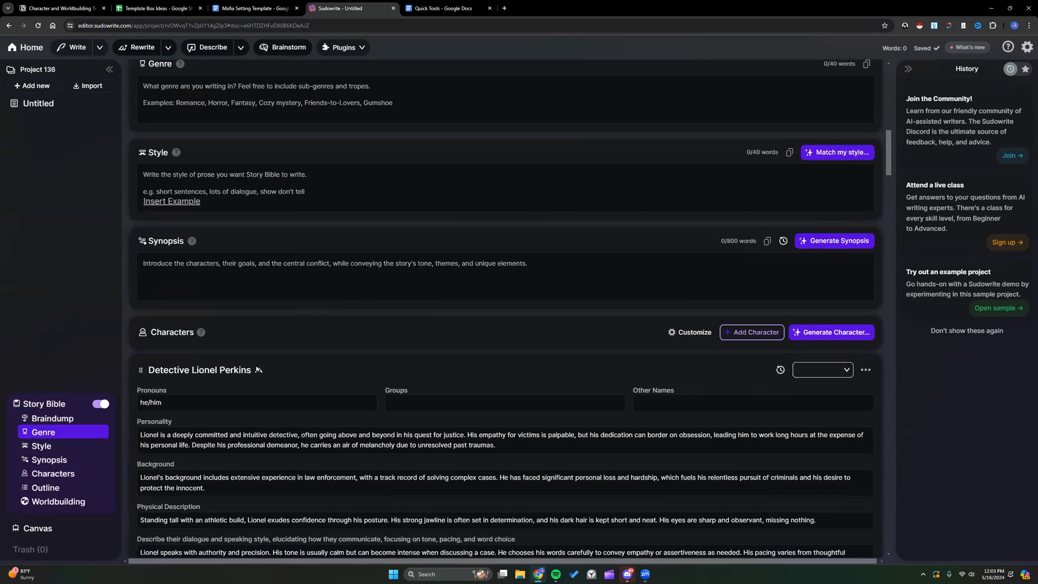
drag(252, 373, 149, 372)
right_click(161, 374)
click(184, 209)
scroll(710, 303, down, 2)
scroll(710, 303, down, 4)
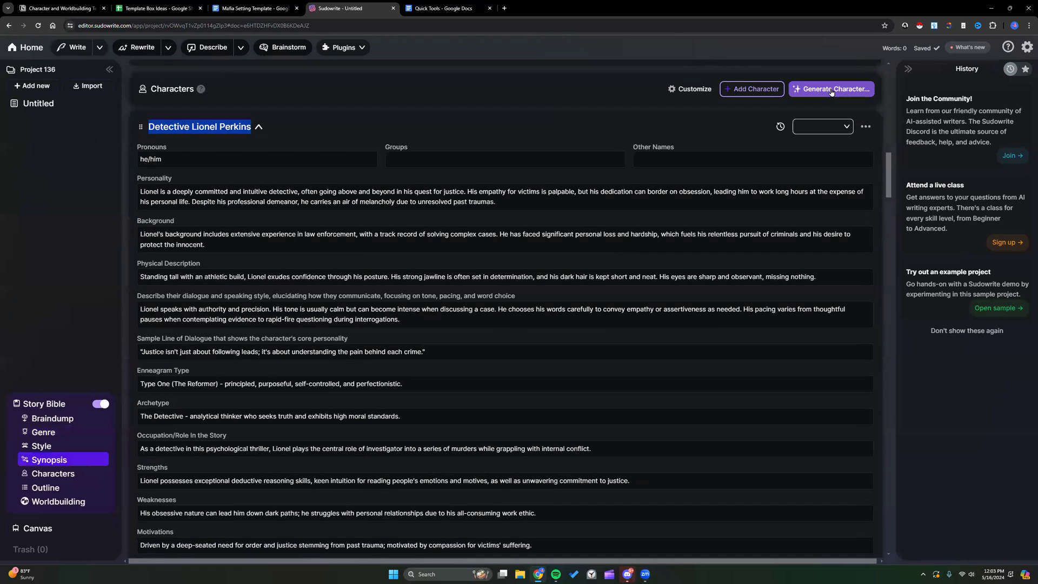
click(831, 89)
right_click(786, 126)
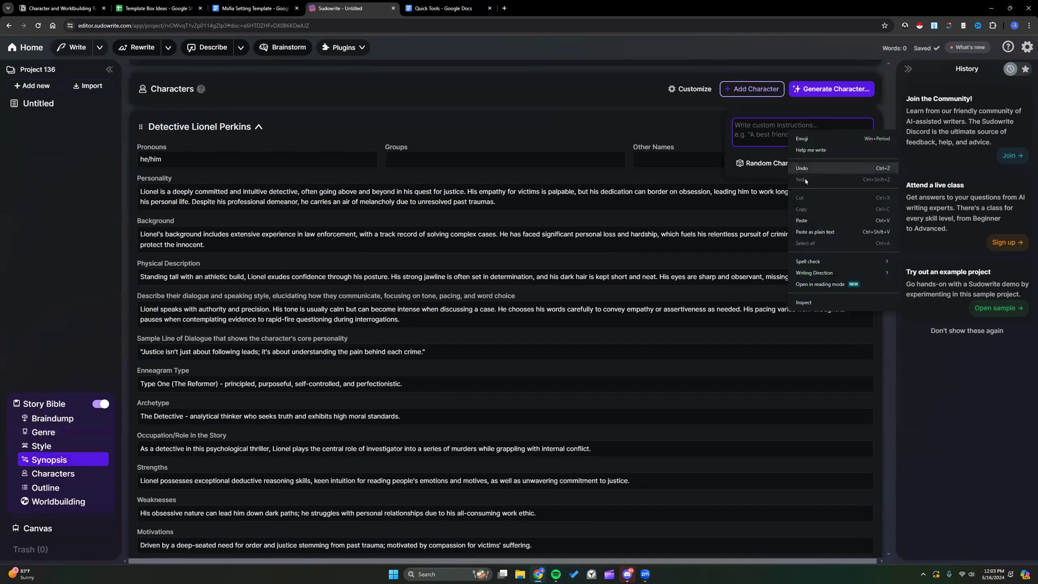
click(798, 222)
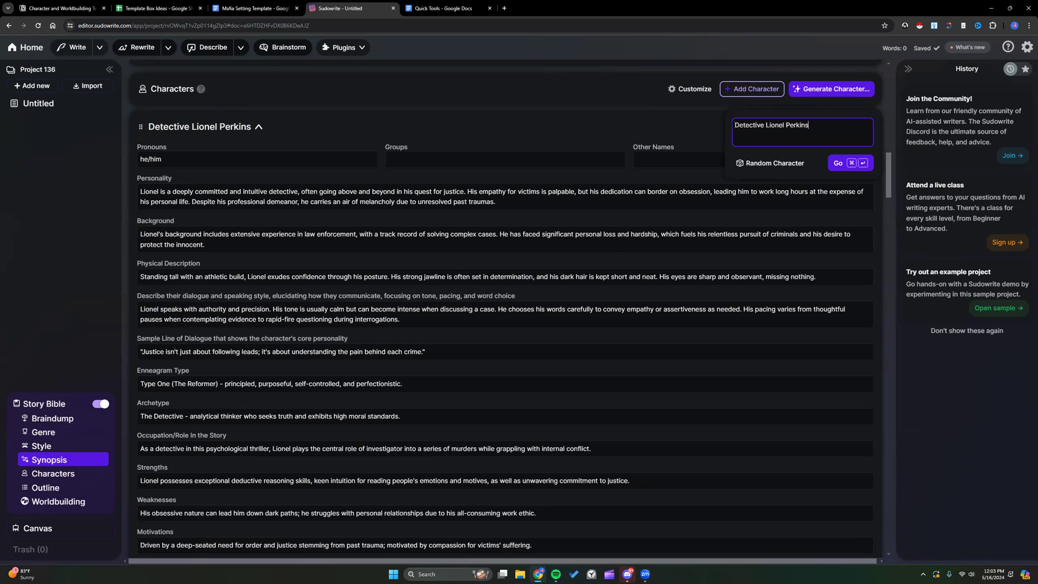
Step: Put "Create a dual personality for" before the detective's name in the custom instructions
text(G)
key(BackSpace)
text(Create a dual pero)
key(BackSpace)
text(sonality for)
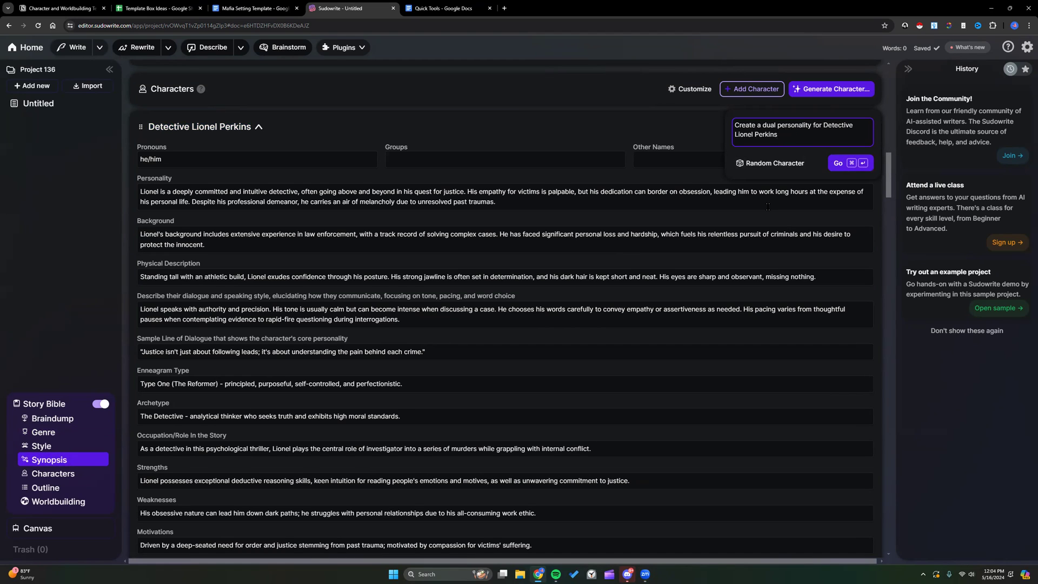
Step: Add "This hidden personality is unknown to the Detective or his acquaintances and is responsible for several murders." to the instructions and generate the character
text(his hidden personality is unknown the)
key(BackSpace)
key(BackSpace)
key(BackSpace)
key(BackSpace)
text(to the Detec)
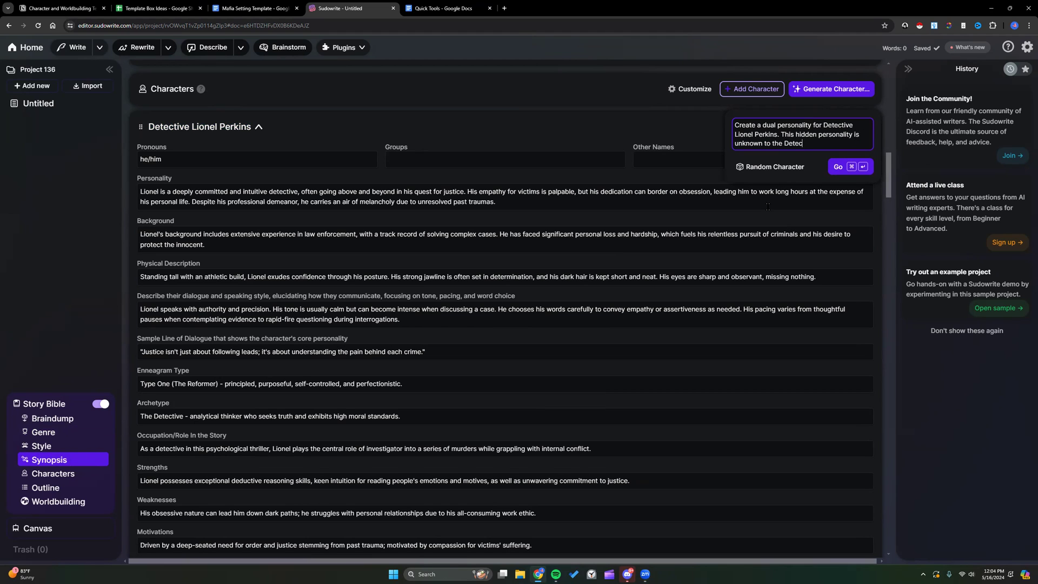
text(tive or his acquaintances and is respons)
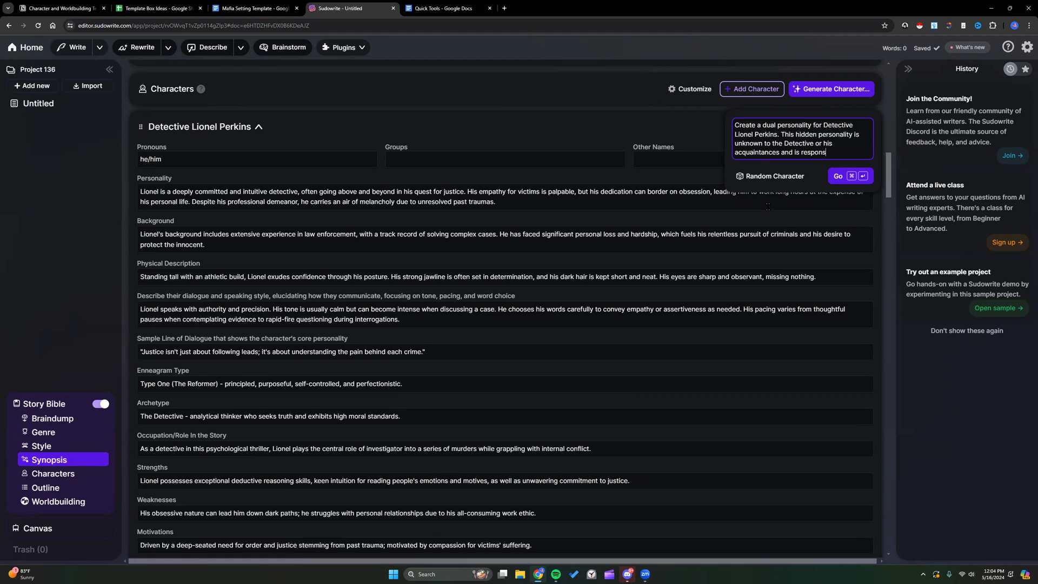
text(ible for several mur)
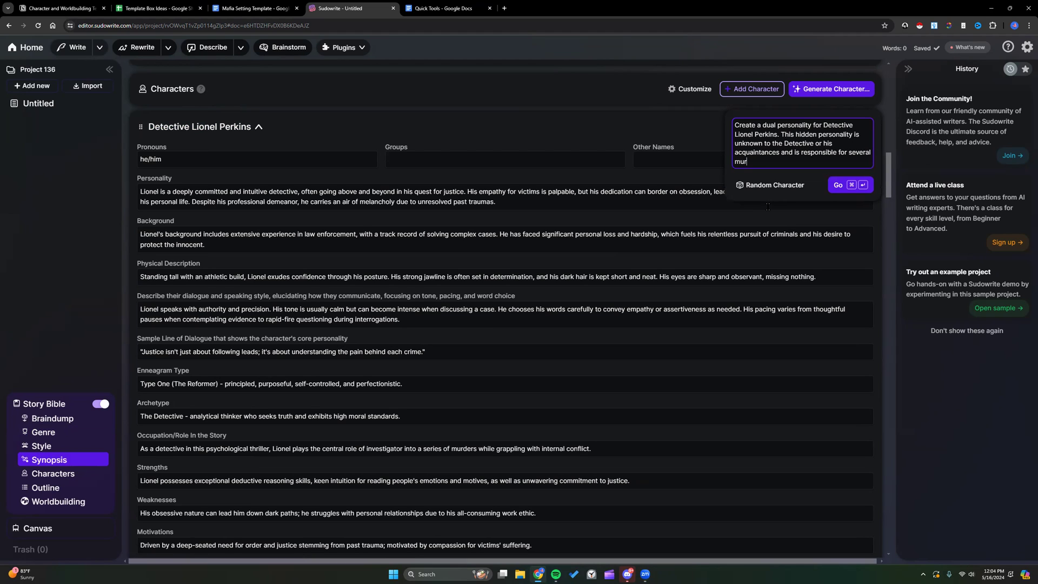
text(ders.)
click(848, 187)
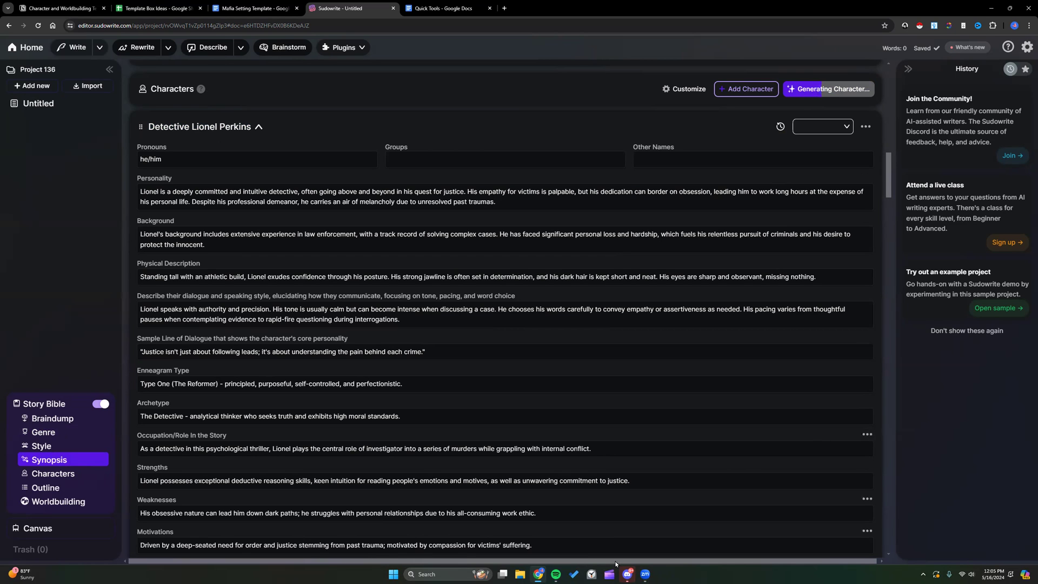
Step: Switch to Discord to browse the class recordings in the course-videos channel, and return to Sudowrite to check the help options for joining Discord
click(626, 574)
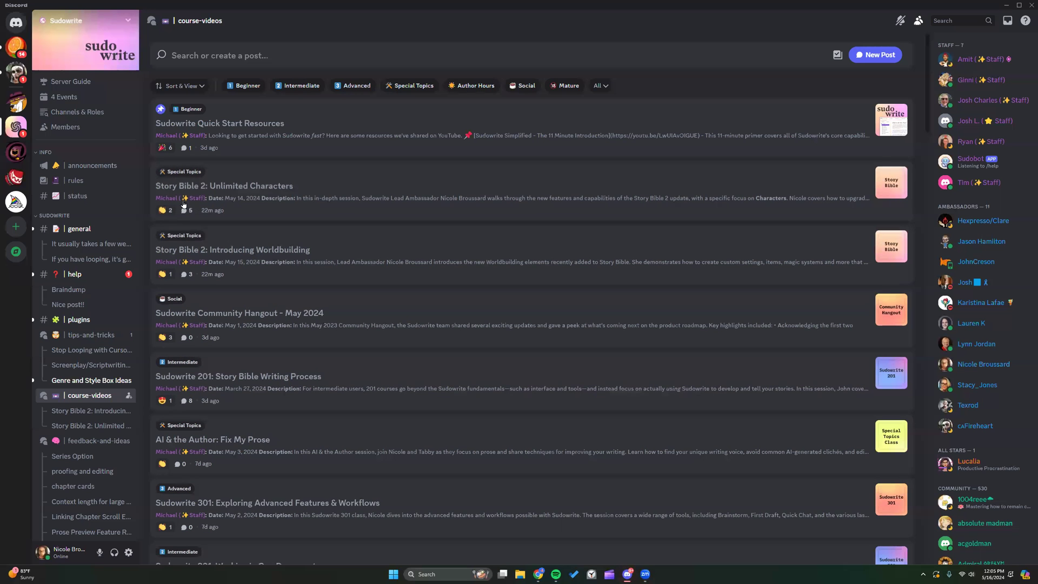
mouse_move(92, 397)
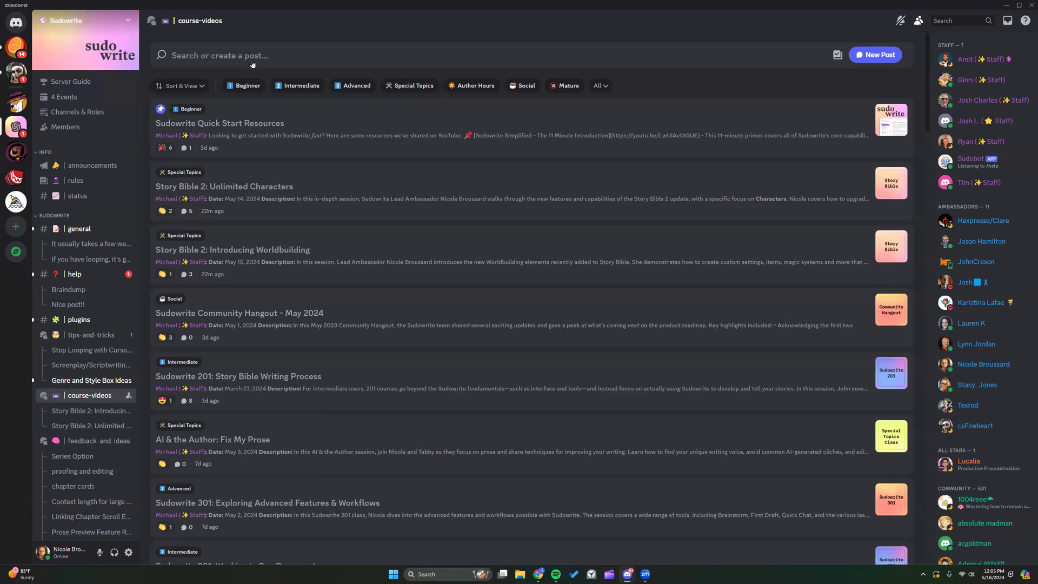
scroll(367, 285, down, 10)
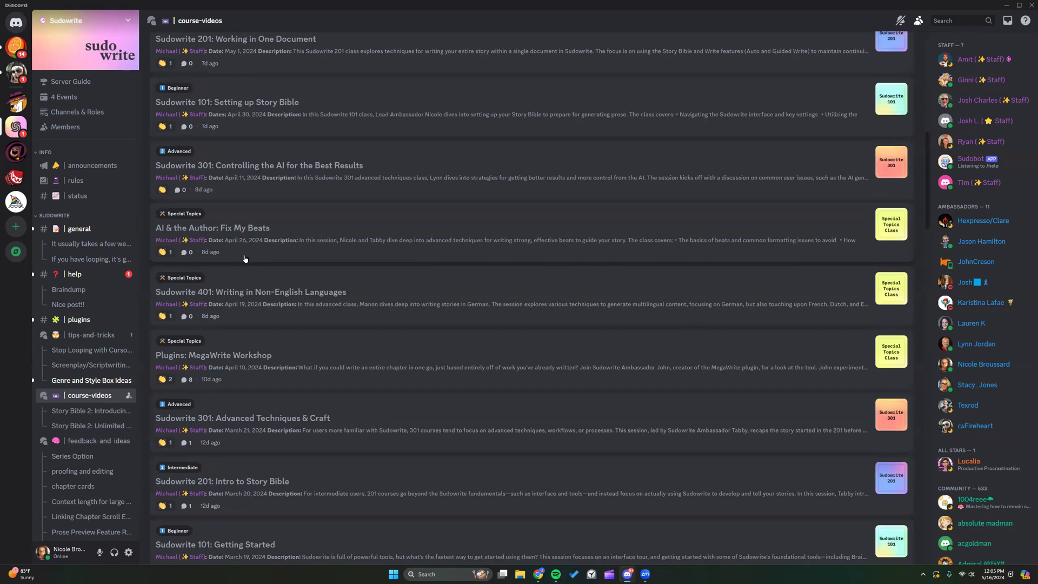
scroll(245, 259, up, 5)
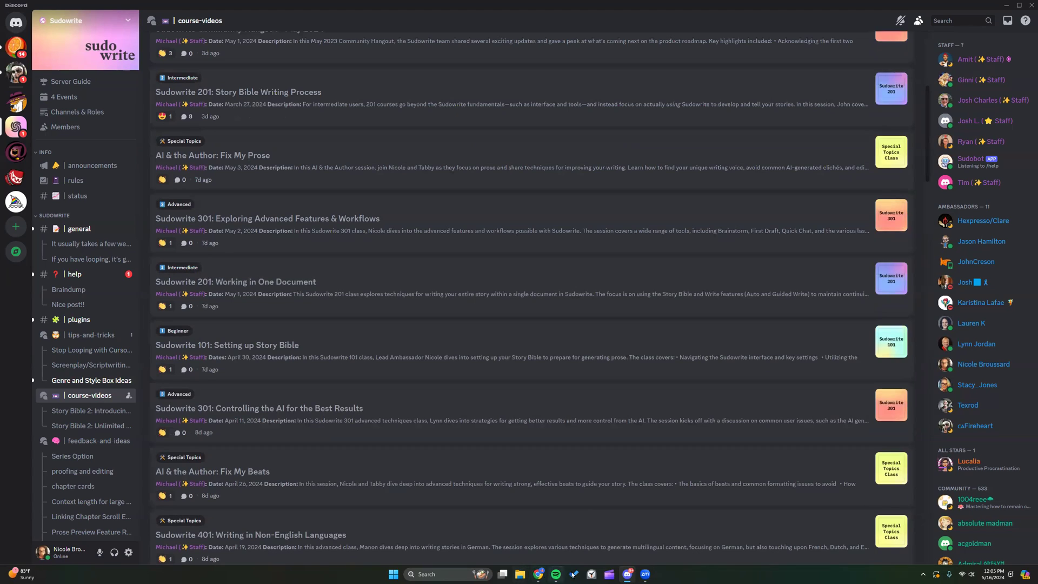
click(538, 574)
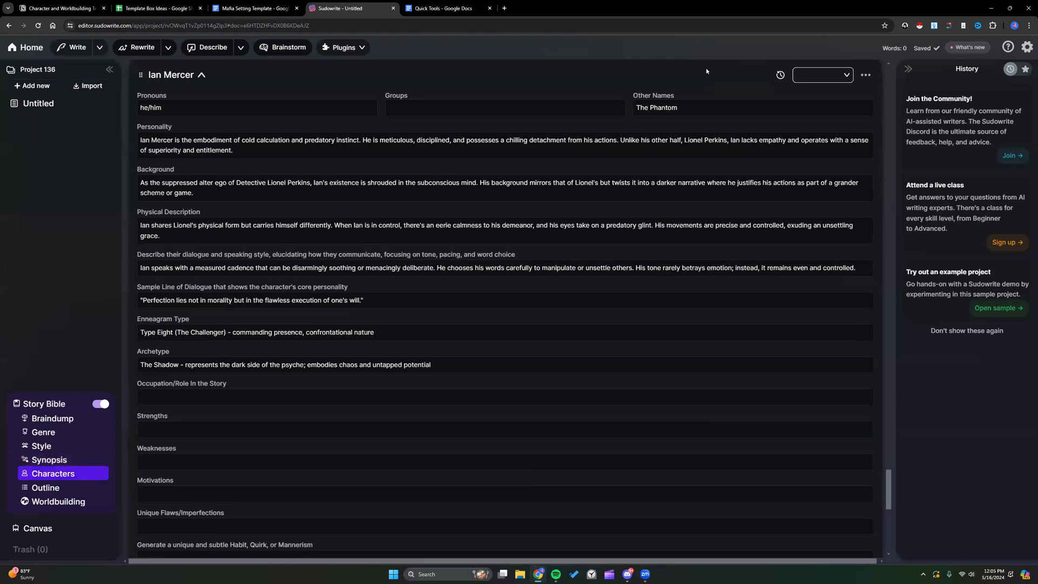
click(1008, 48)
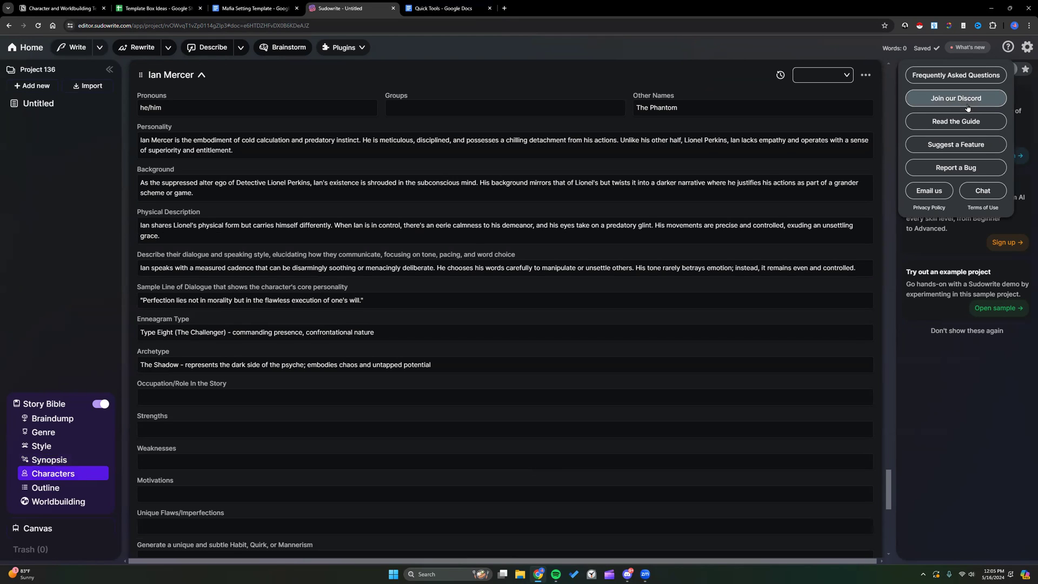
click(887, 113)
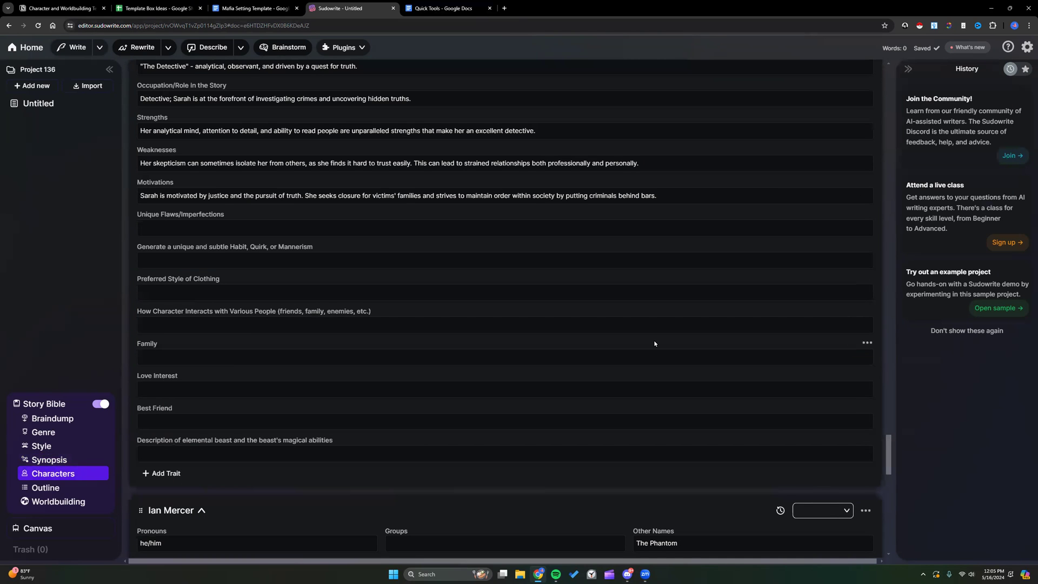
Step: Collapse the female detective's card and examine the generated alter ego's card from Personality to the elemental beast trait
scroll(654, 344, up, 5)
scroll(654, 339, up, 1)
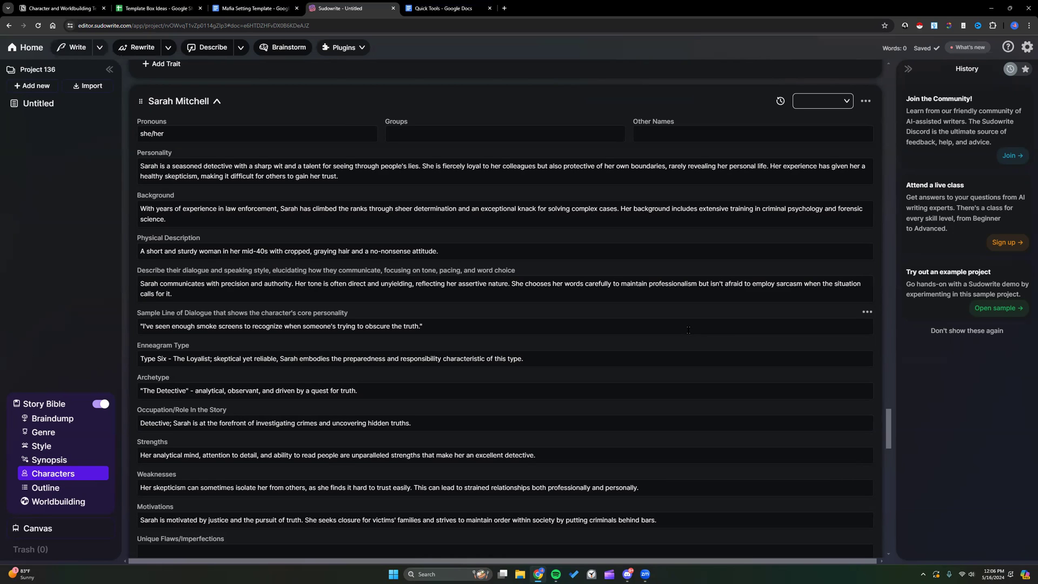
click(217, 102)
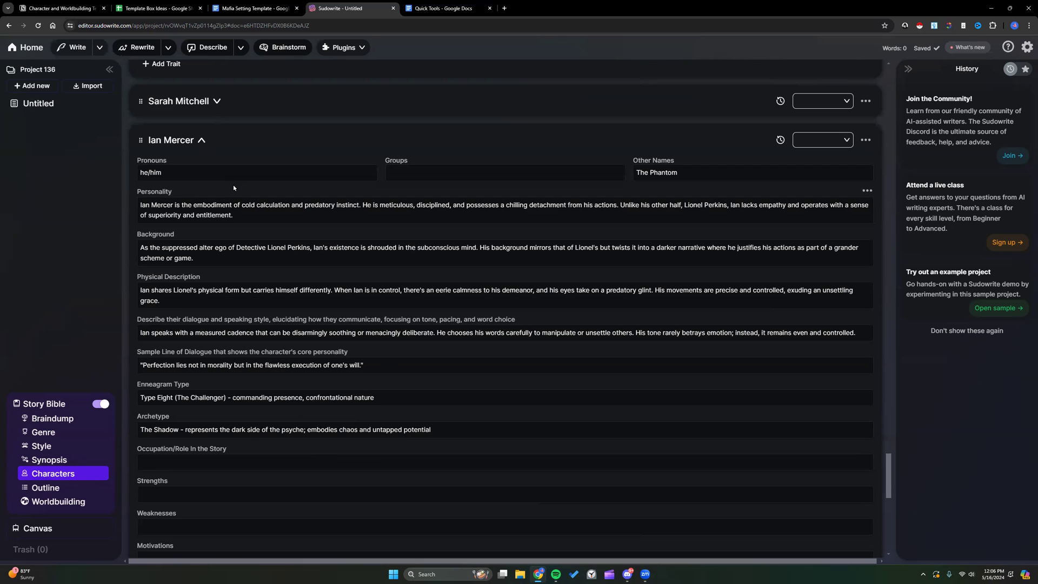
scroll(234, 188, down, 9)
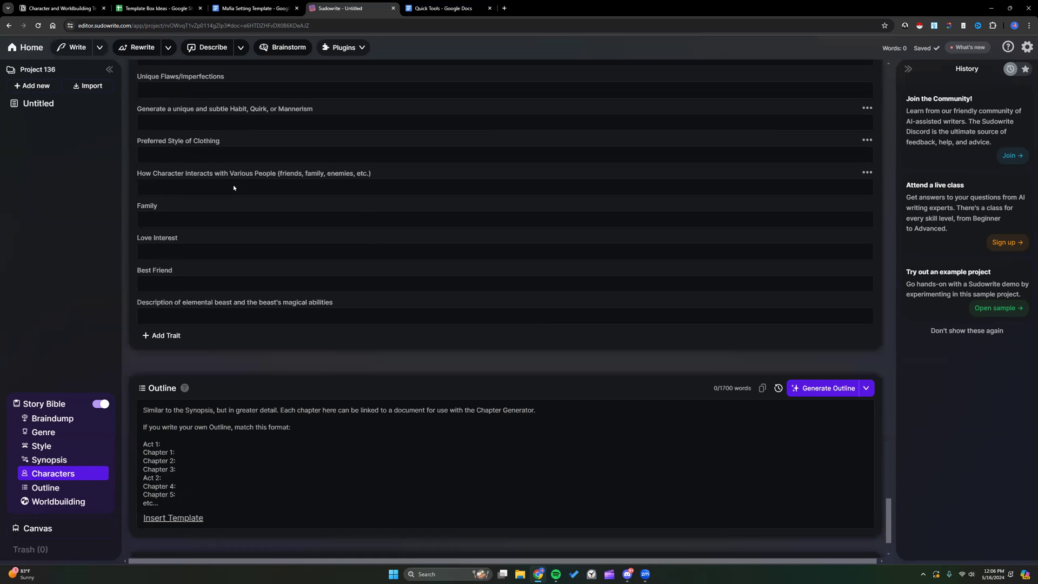
scroll(233, 188, up, 8)
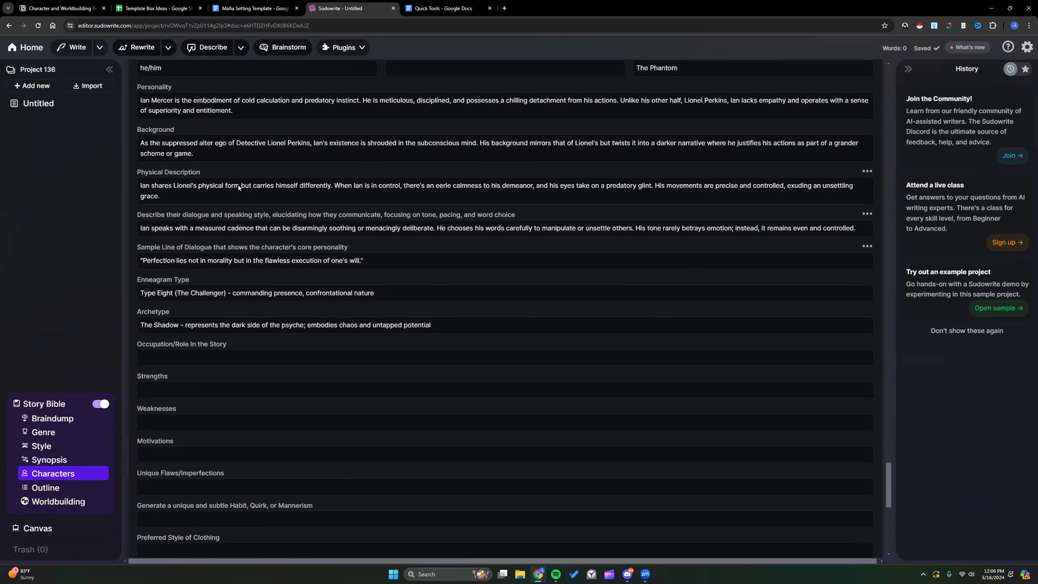
scroll(239, 188, up, 1)
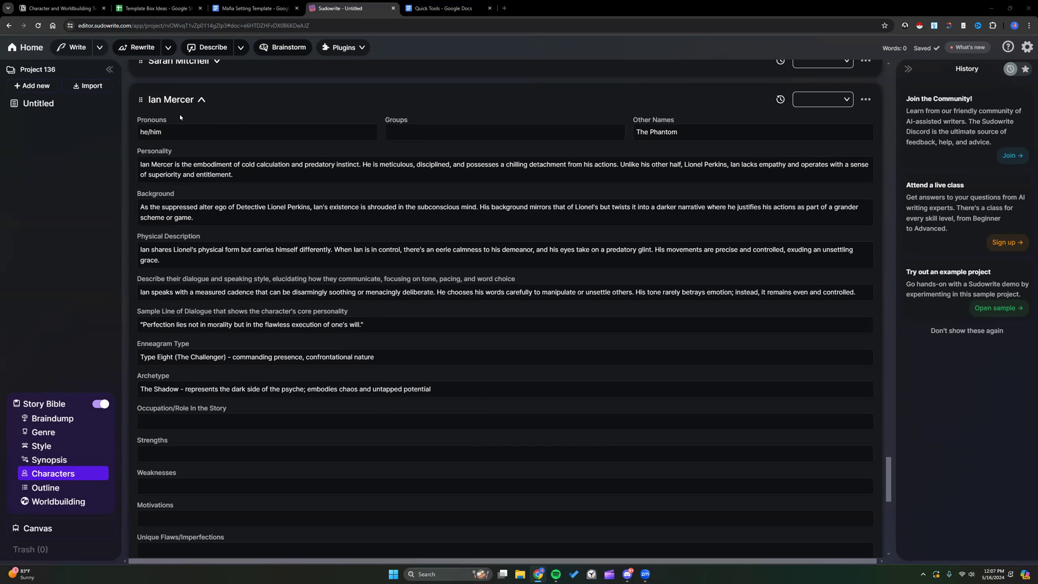
Step: Check the account's recent activity for the credits spent on each generation
click(1026, 48)
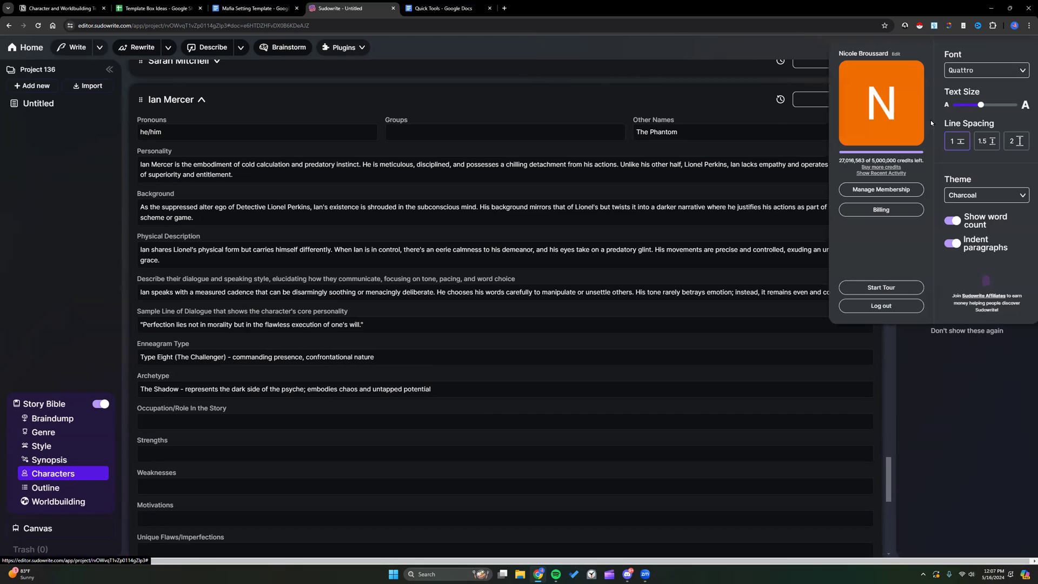
click(893, 172)
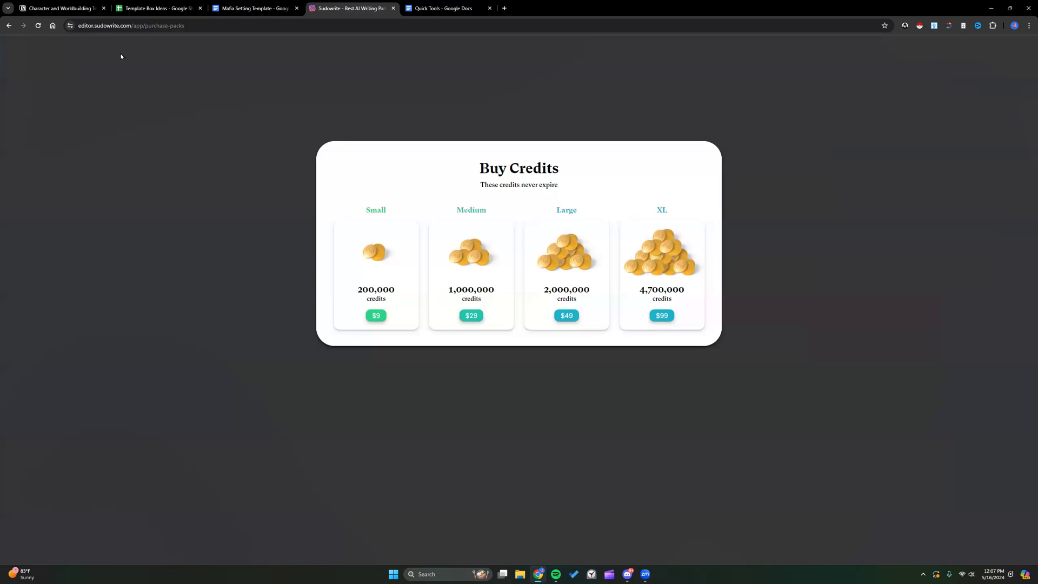
click(9, 25)
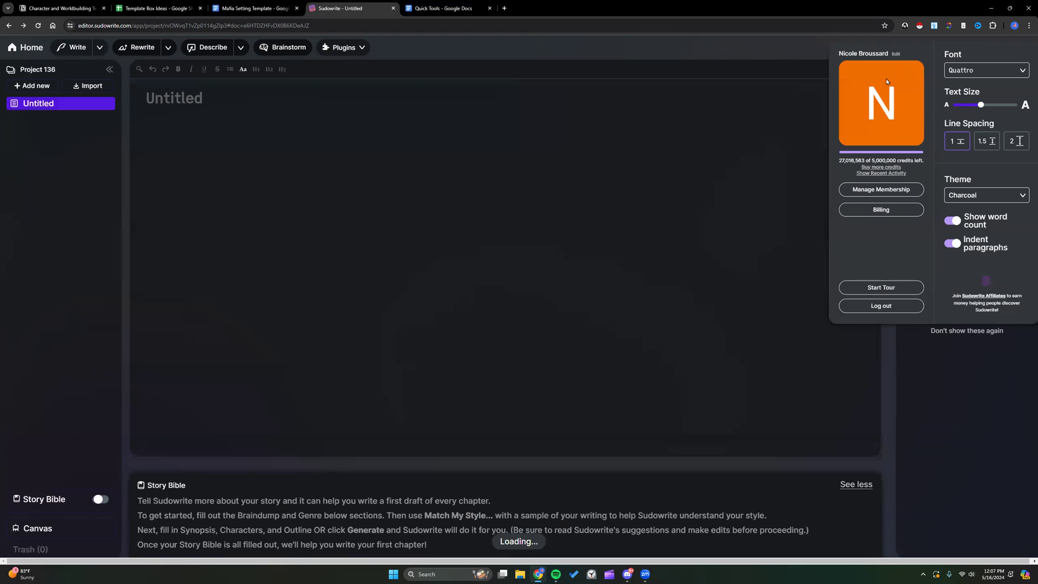
click(869, 174)
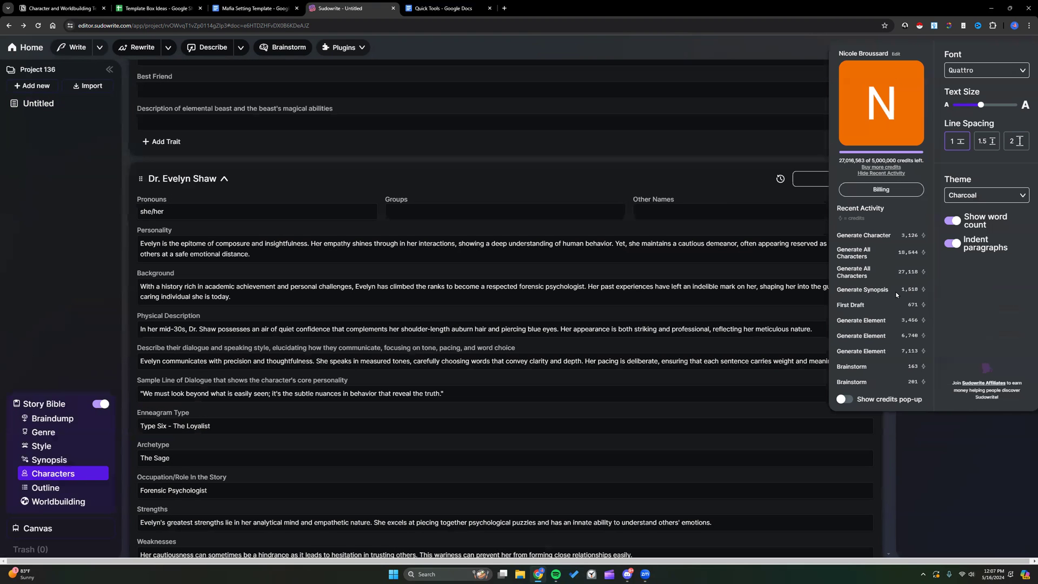
click(683, 149)
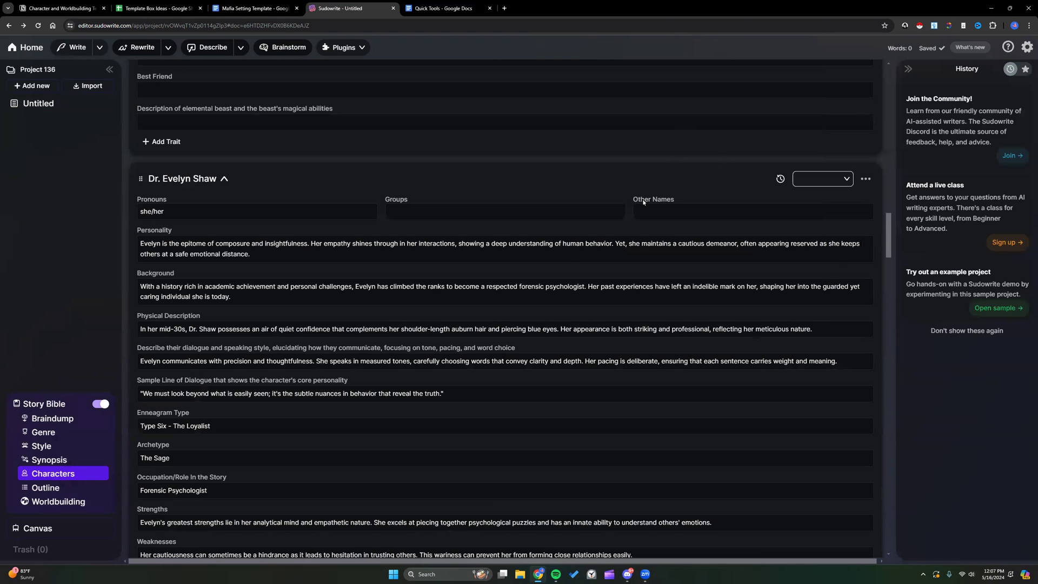
Step: Collapse the character cards of the police officer, the investigative journalist and the prominent businessman
scroll(569, 261, down, 10)
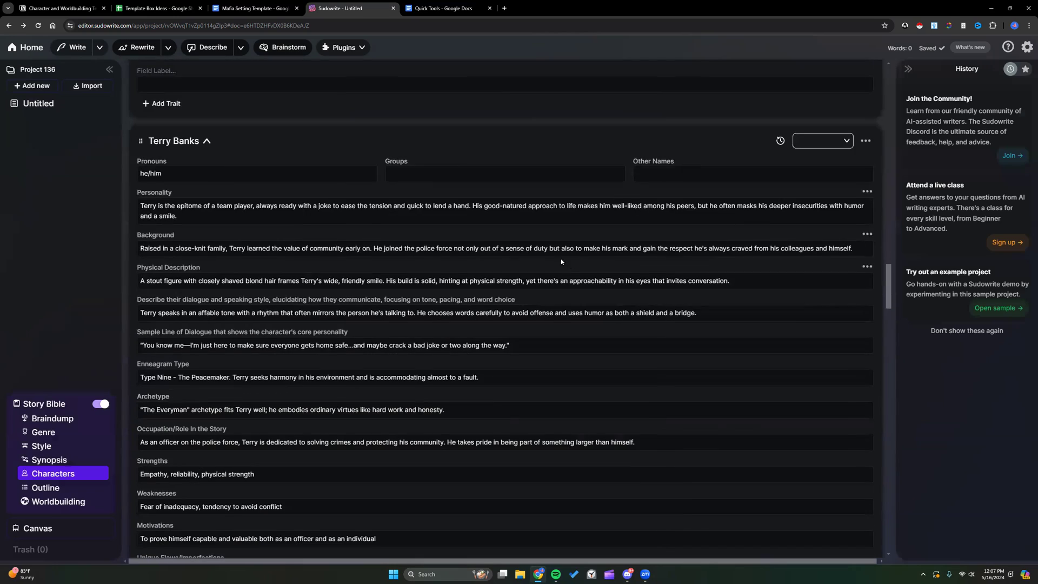
click(207, 140)
click(206, 179)
click(211, 220)
scroll(212, 218, down, 3)
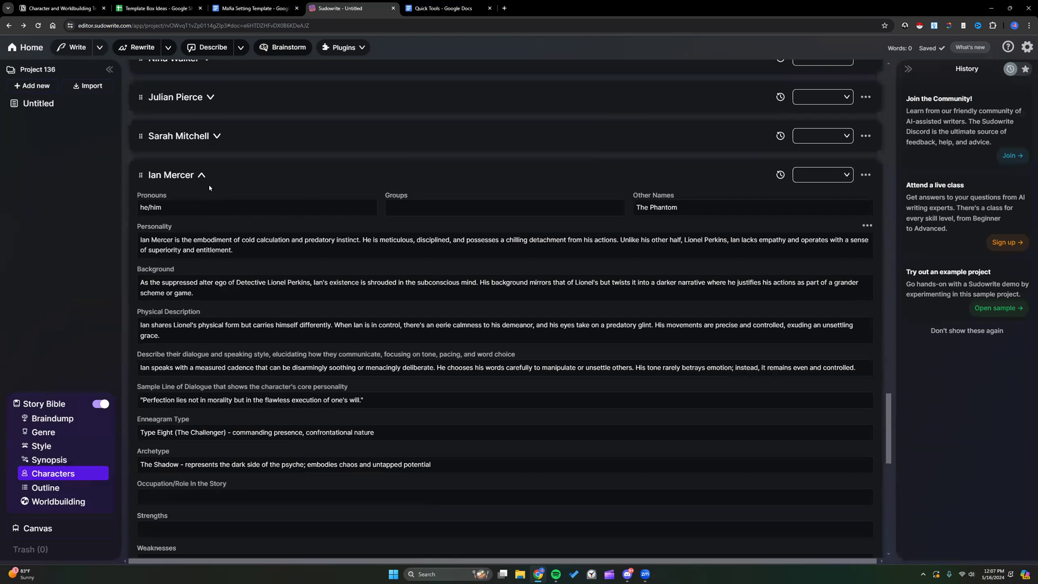
Step: Examine the alter ego's Physical Description and look through the card's remaining traits down to the elemental beast description
scroll(211, 189, down, 2)
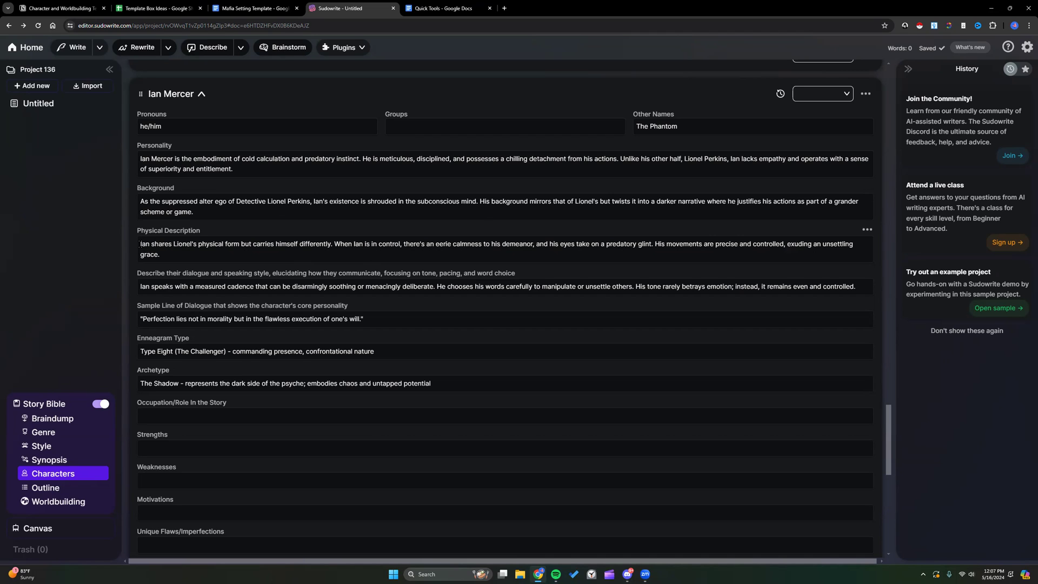
drag(141, 244, 177, 254)
click(193, 255)
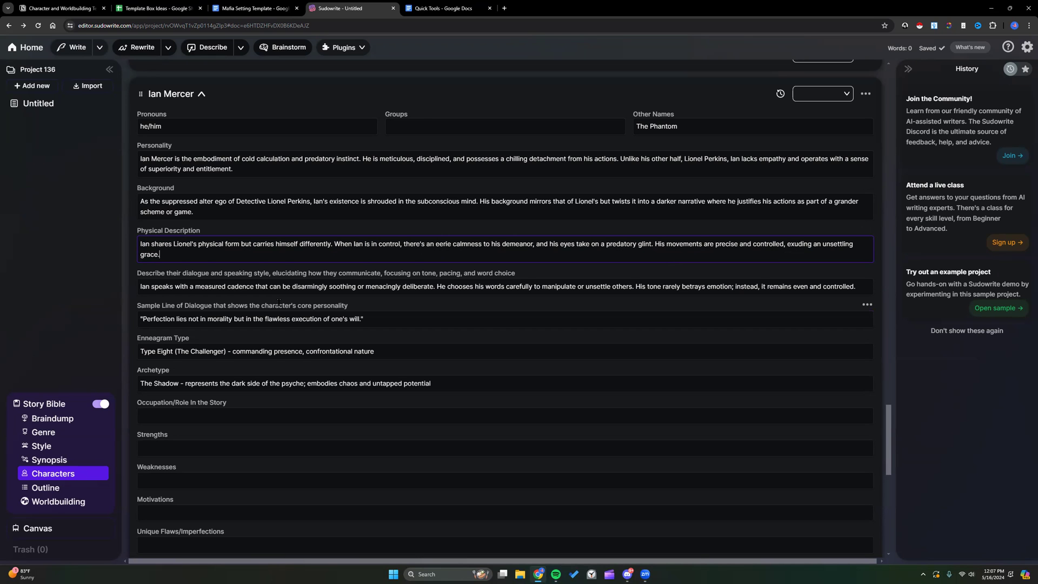
scroll(278, 302, down, 4)
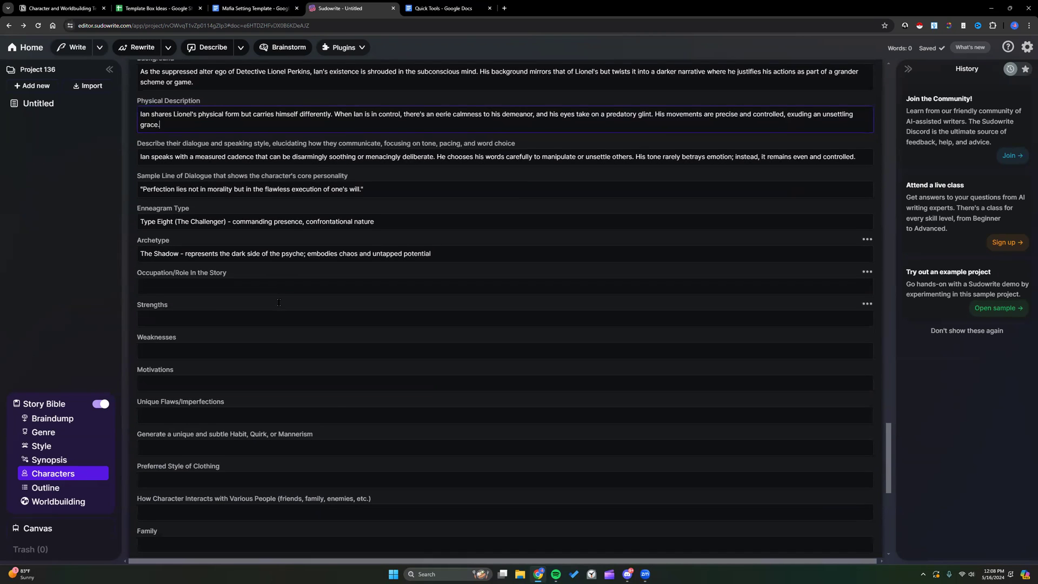
scroll(279, 302, down, 3)
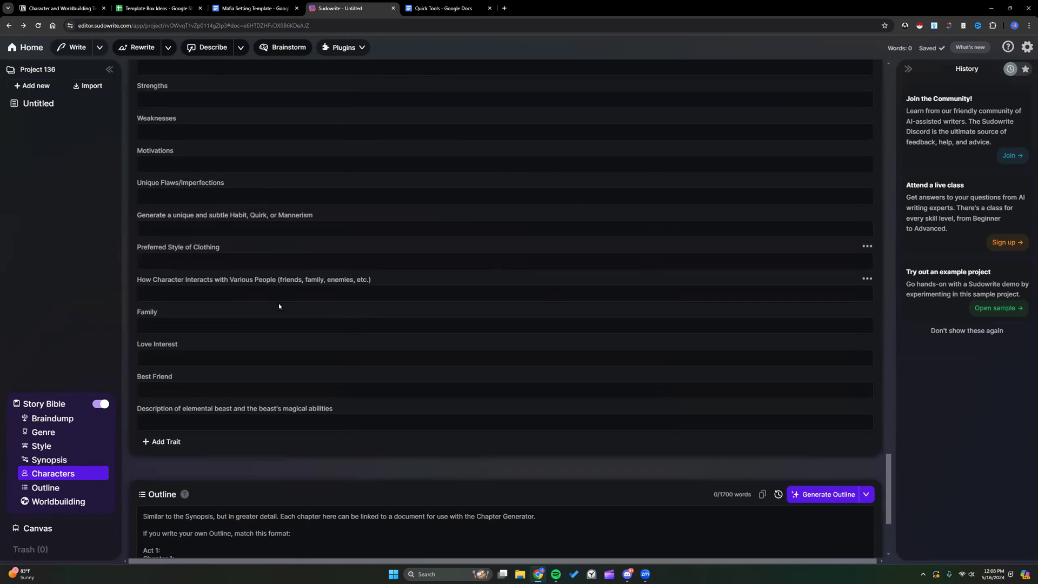
Step: Look back through the character cards up to the detective's traits and go to the Worldbuilding section
scroll(278, 306, up, 14)
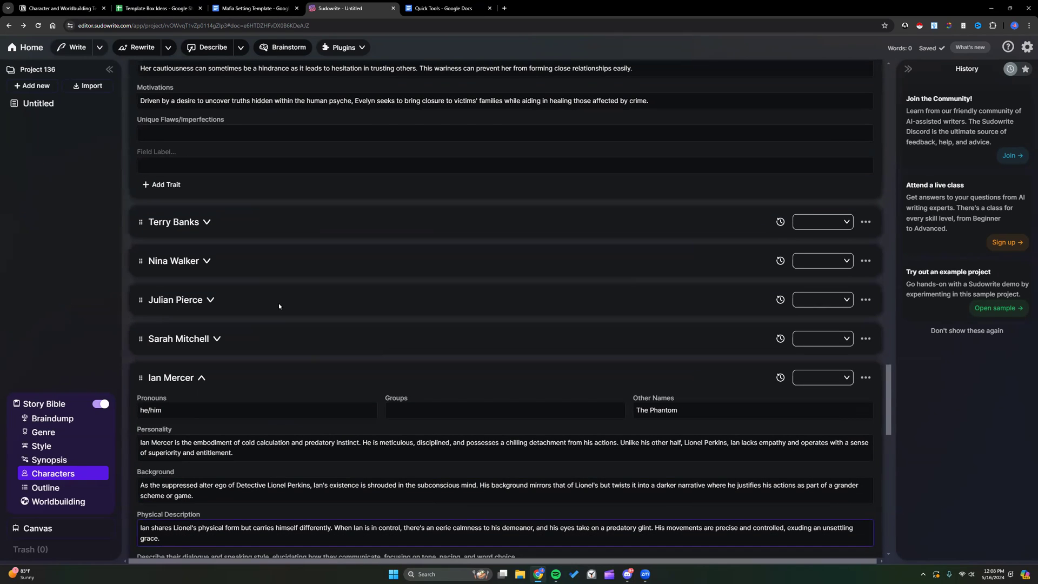
scroll(279, 306, up, 3)
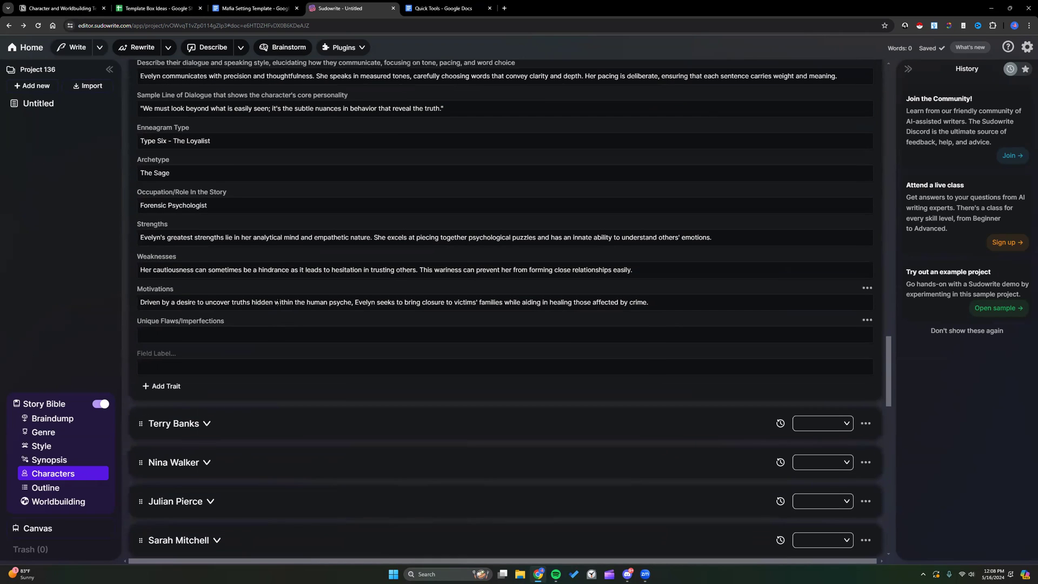
scroll(279, 302, up, 10)
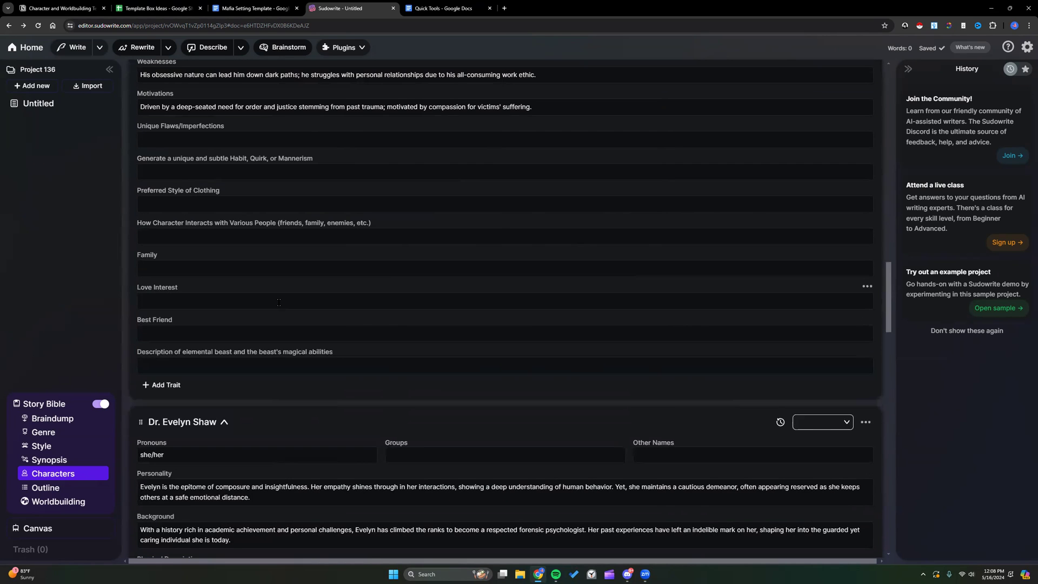
click(69, 503)
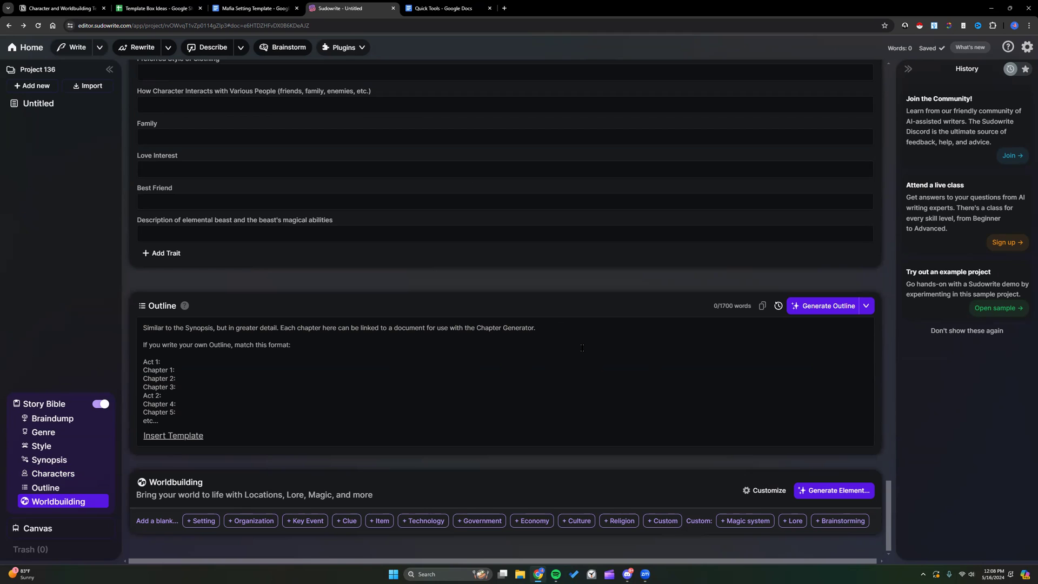
Step: Switch to the Notion page of character and worldbuilding templates, copy its published web link and show the session videos
click(59, 8)
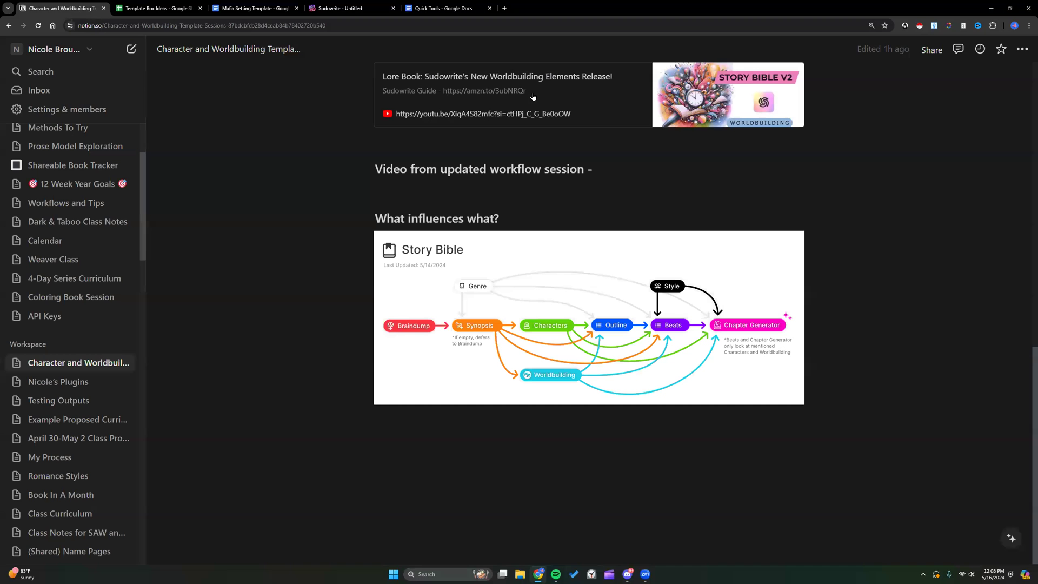
click(919, 51)
click(781, 76)
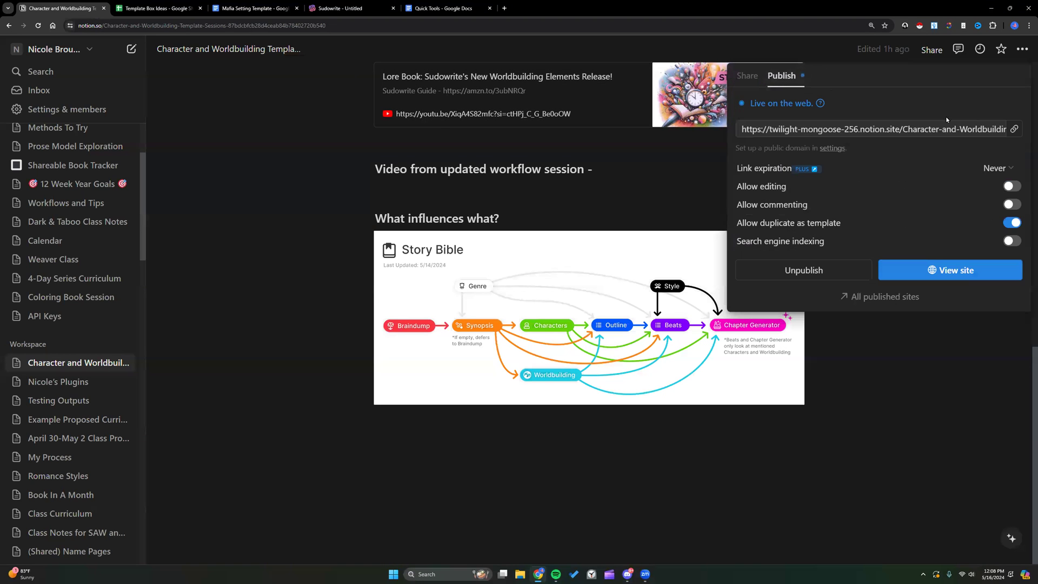
click(1012, 129)
click(889, 339)
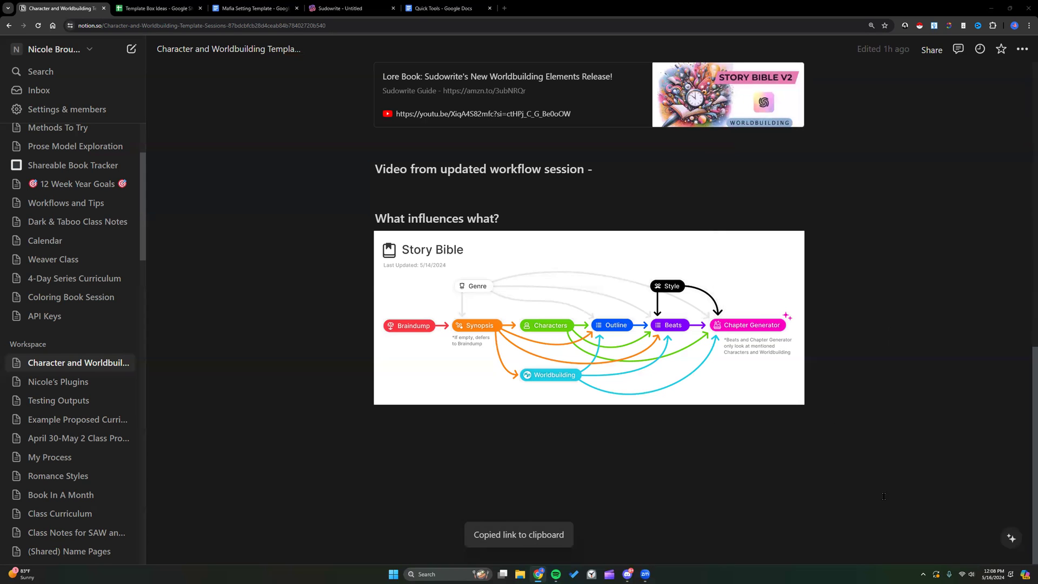
scroll(530, 234, up, 3)
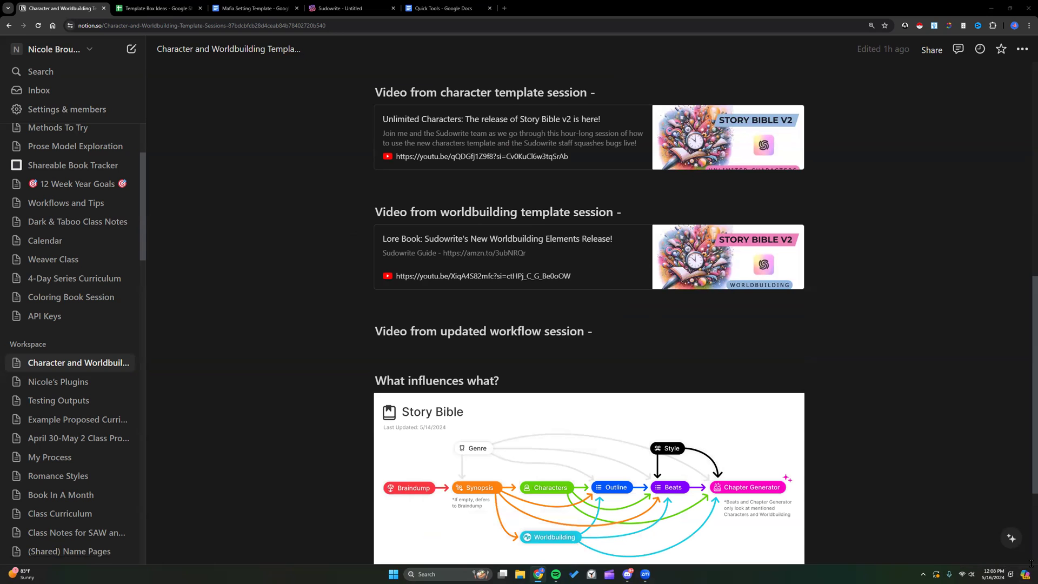
Step: Return to Sudowrite and collapse the alter ego's character card
click(358, 8)
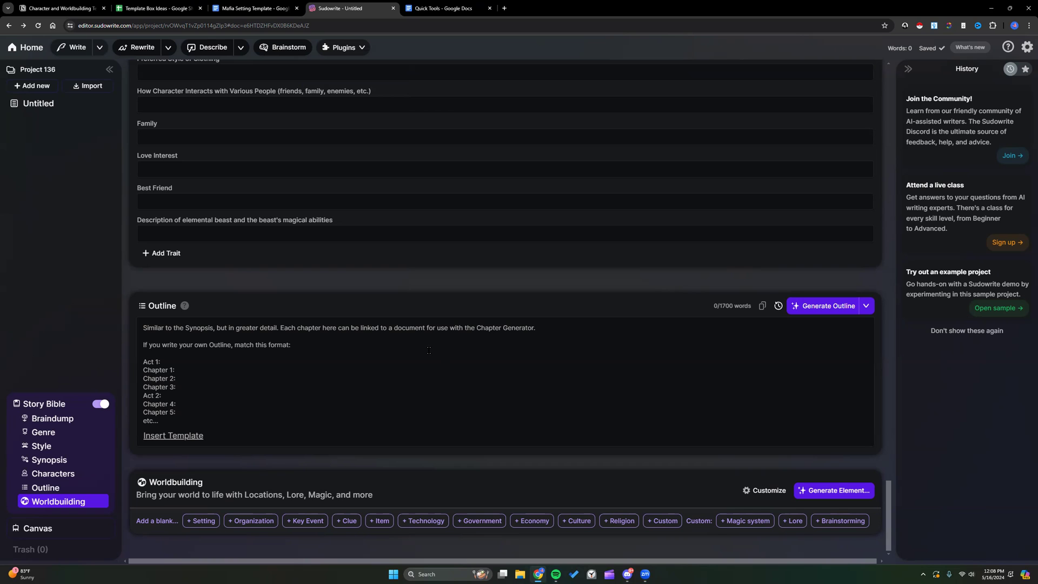
scroll(428, 349, up, 15)
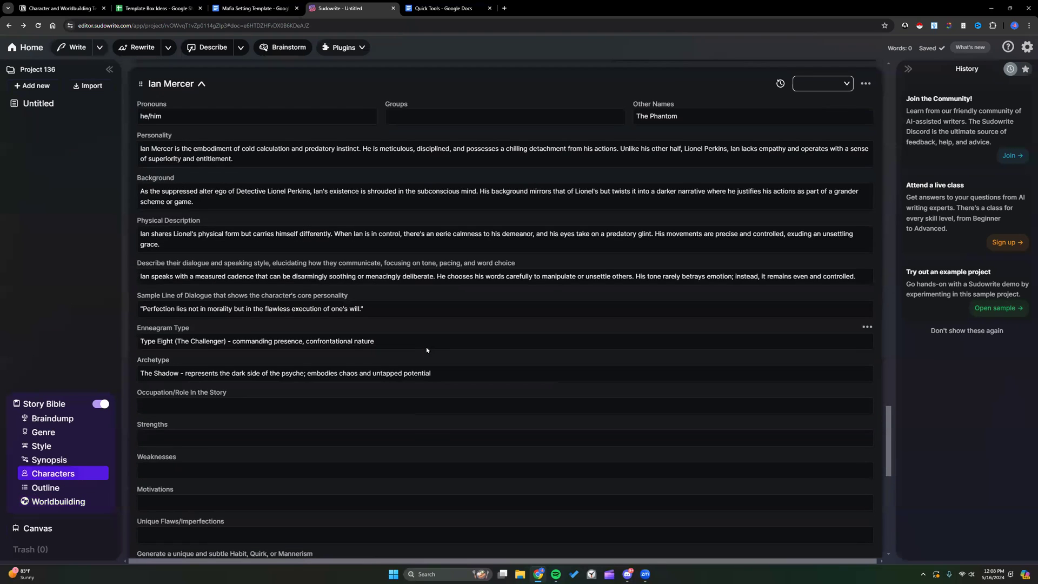
click(202, 84)
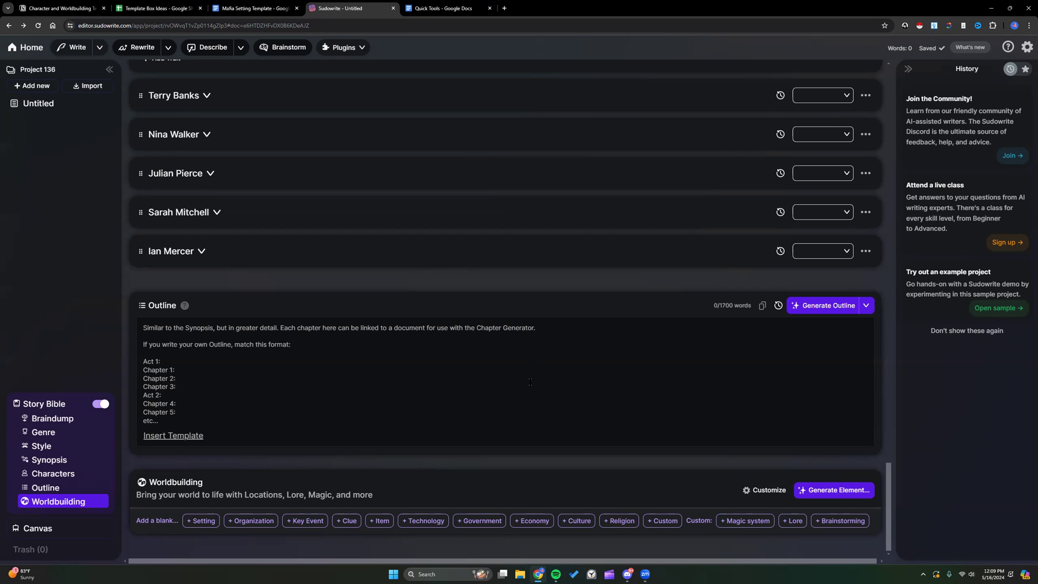
Step: Create a custom worldbuilding element type named Suspect List in the default traits settings
click(753, 490)
click(539, 207)
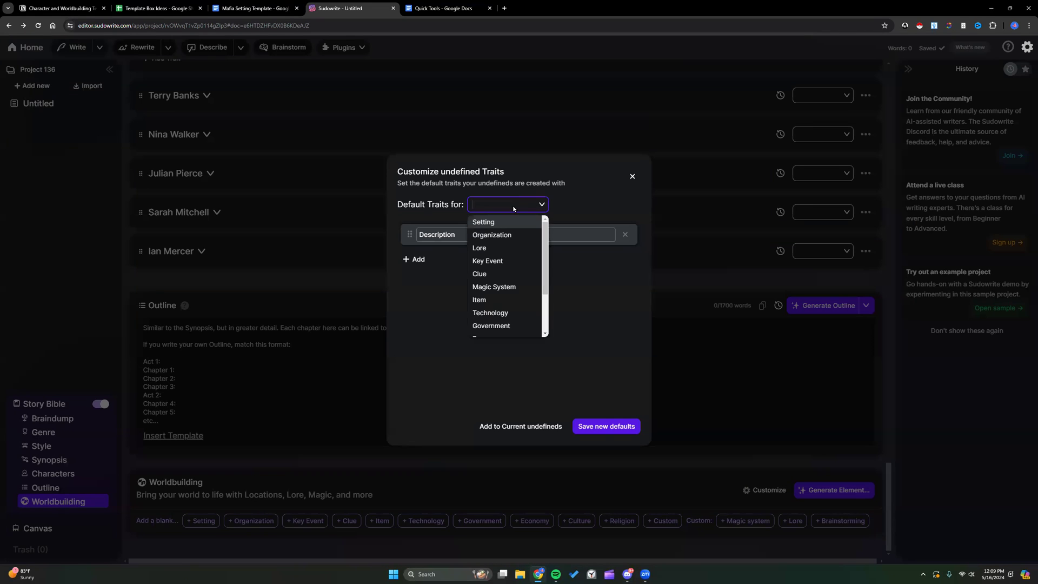
text(Suspect Lis)
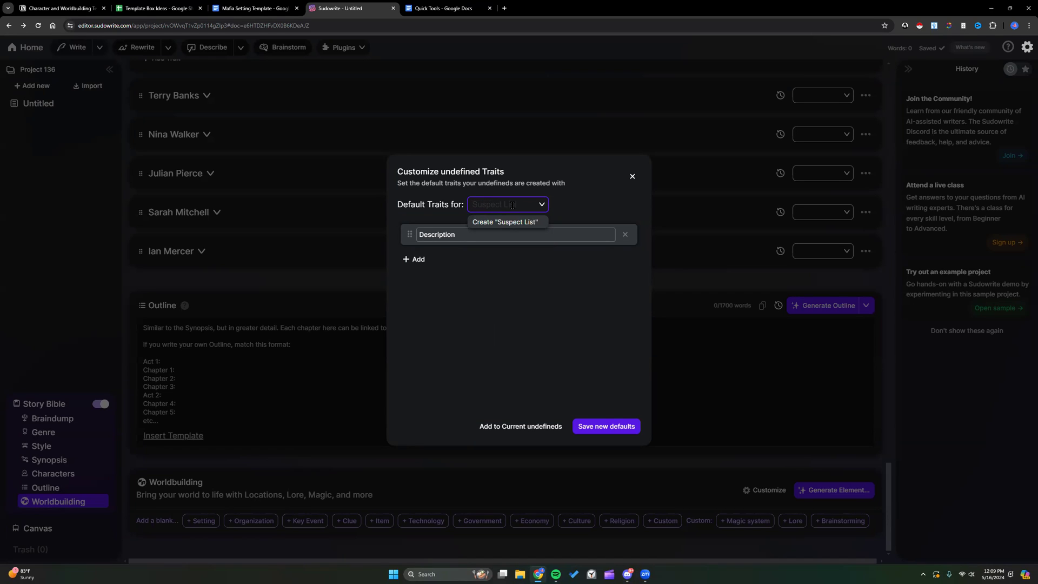
text(t)
click(512, 222)
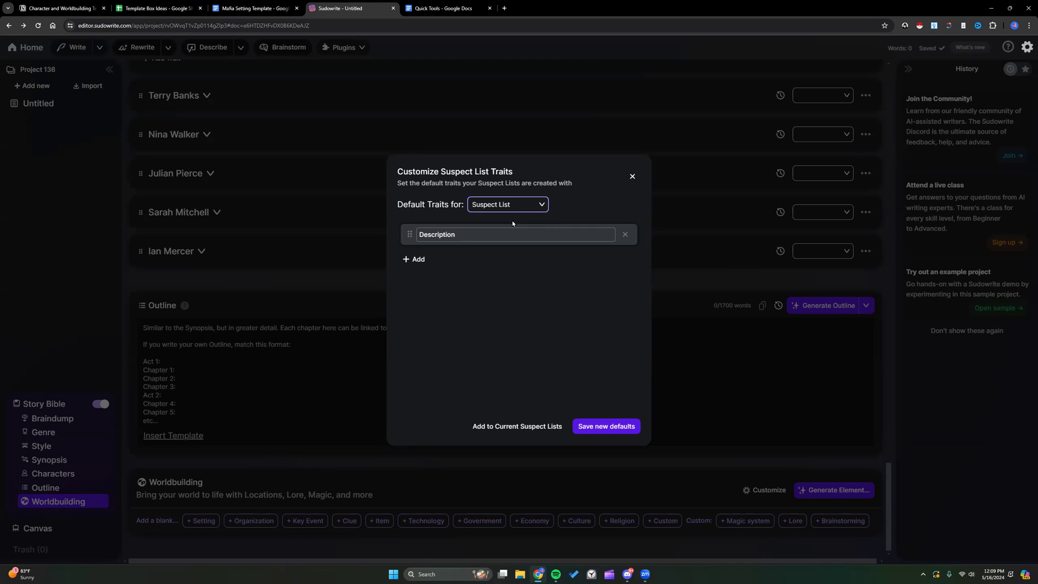
Step: Rename the Suspect List's Description trait as "Name of Suspect"
click(459, 235)
text(Name of)
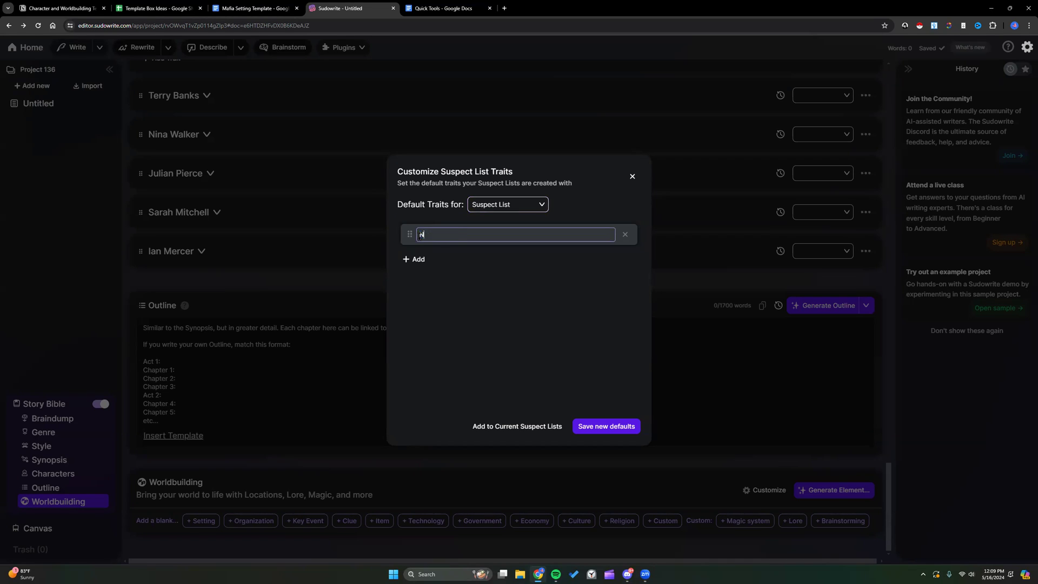
text(spect)
Step: Add a second Suspect List trait named "Evidence Linking The Suspect to The Crime"
click(420, 261)
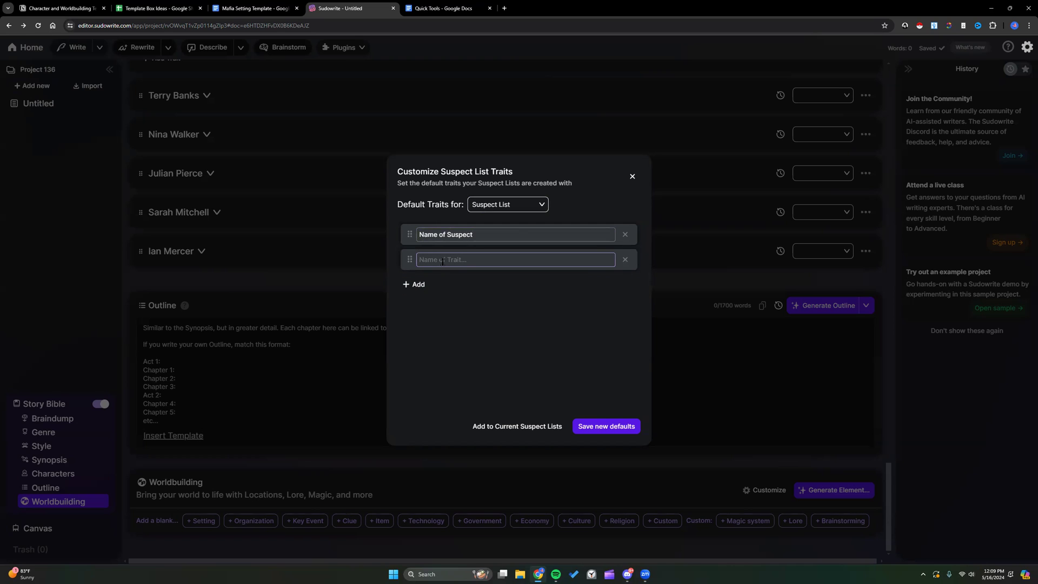
text(W)
key(BackSpace)
text(Evidence Linking The Suspect to th)
key(BackSpace)
key(BackSpace)
text(The Crime)
Step: Add a third Suspect List trait reading "What causes the detective to realize the suspect is guilty or innocent?"
click(422, 285)
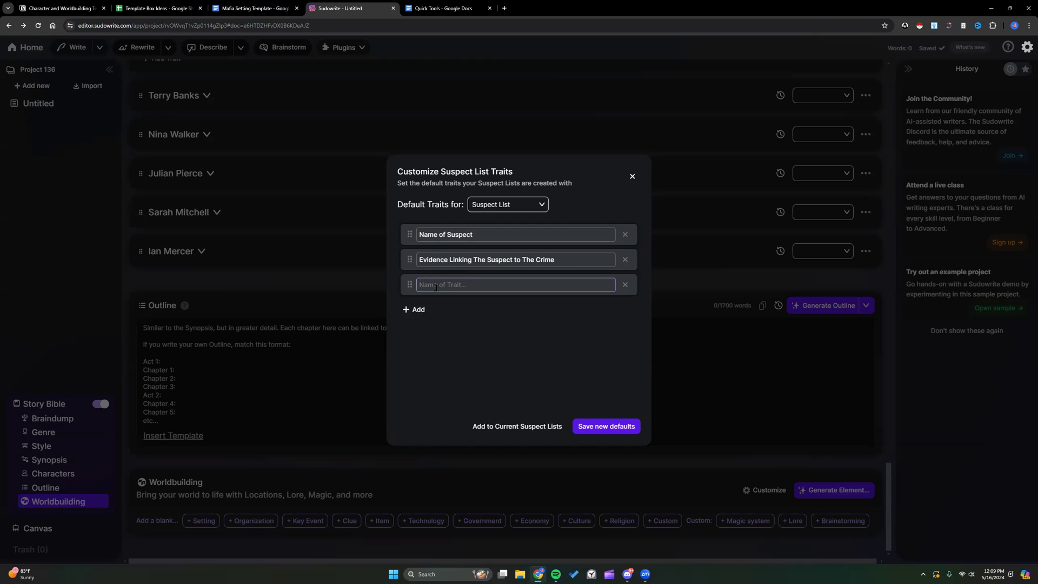
text(What causes the detective to realize the suspect is guilty or)
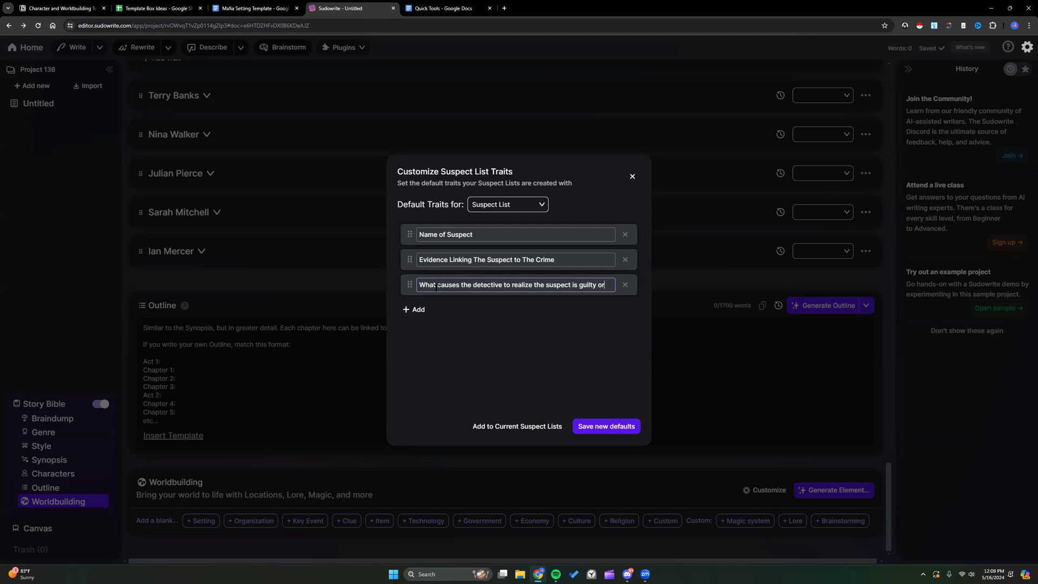
text( innocent?)
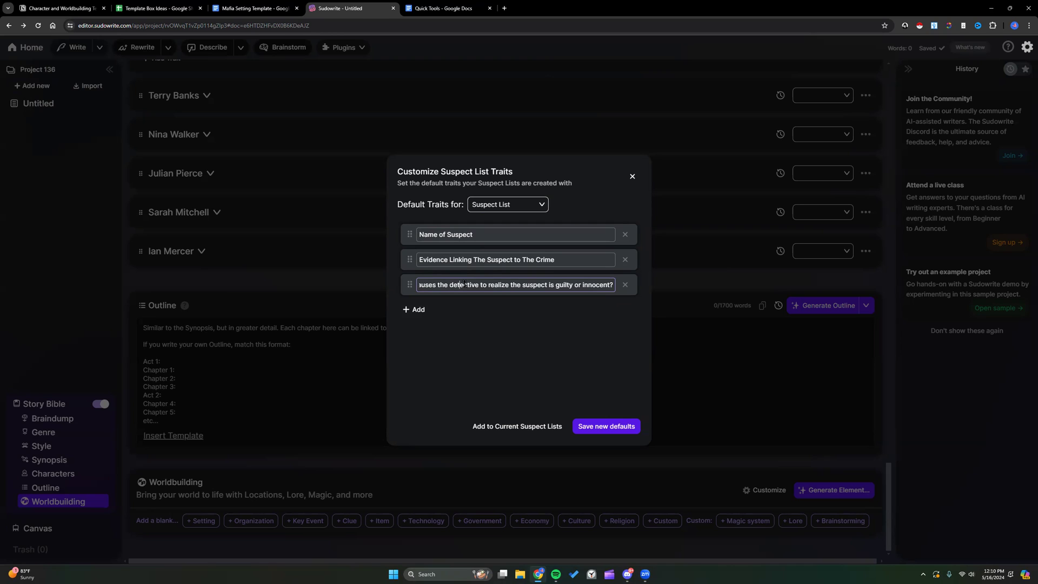
key(Home)
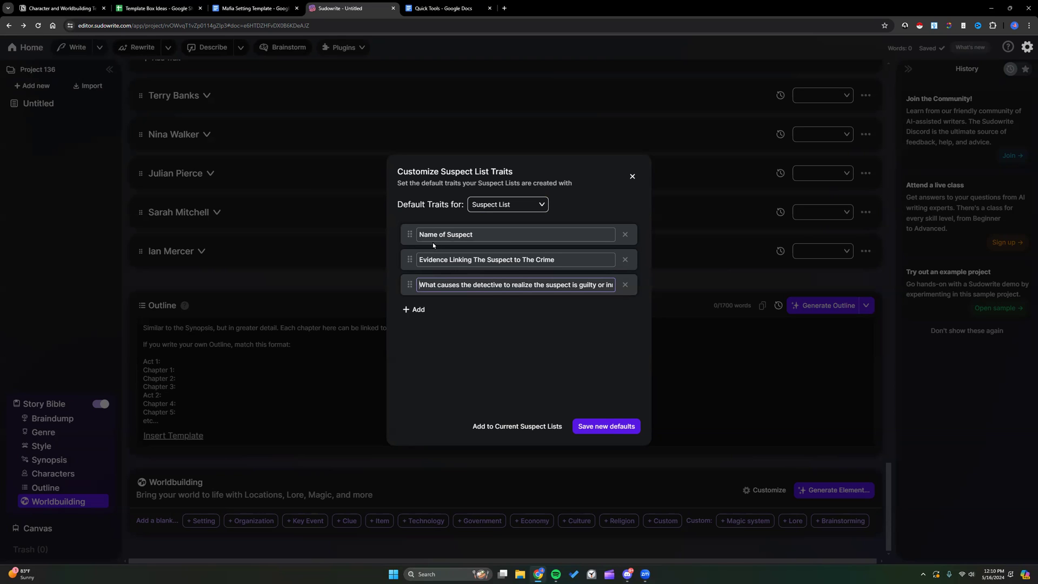
click(559, 261)
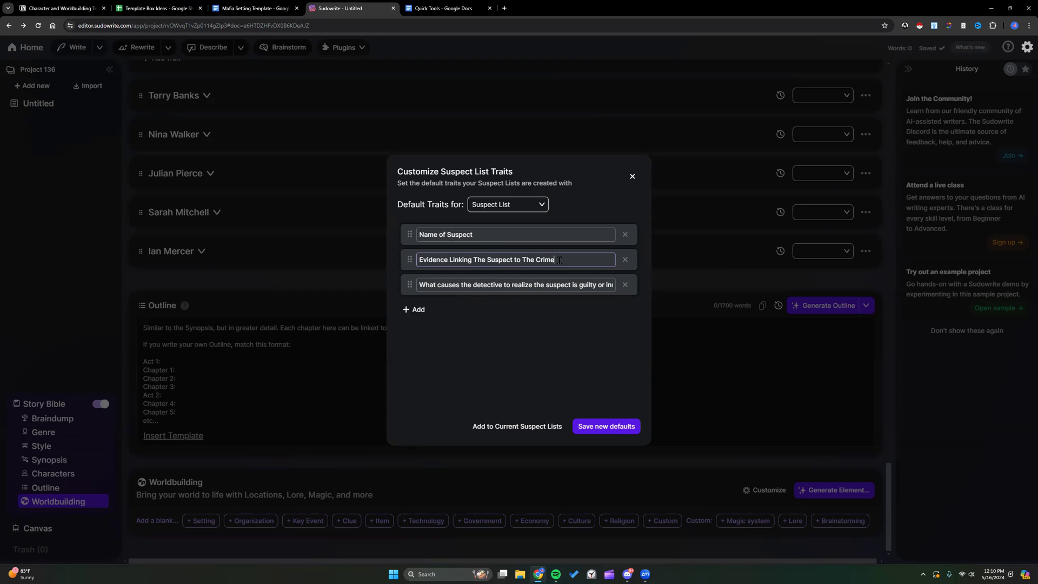
click(561, 286)
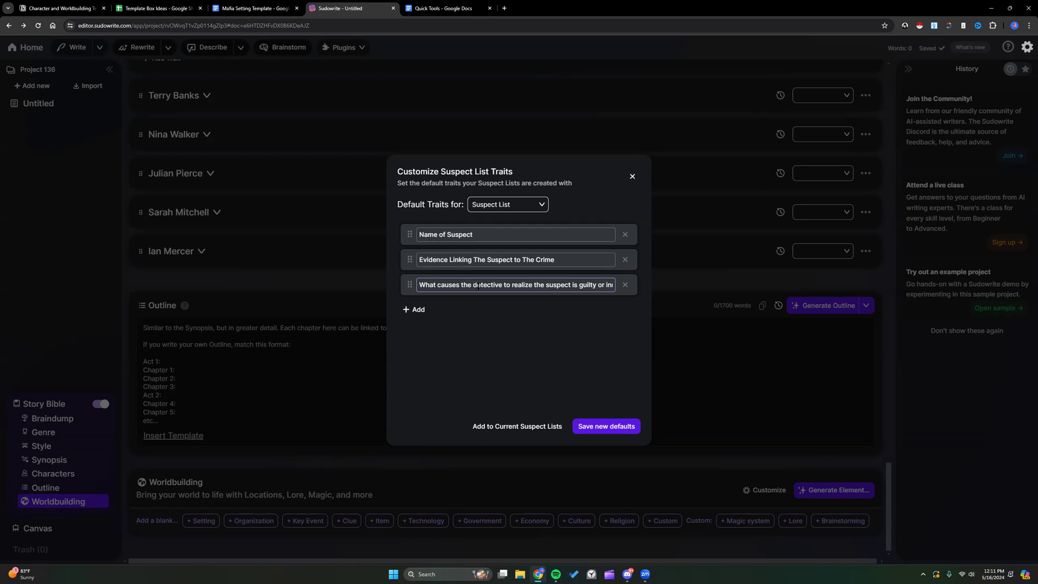
click(422, 259)
click(500, 234)
drag(423, 283, 618, 292)
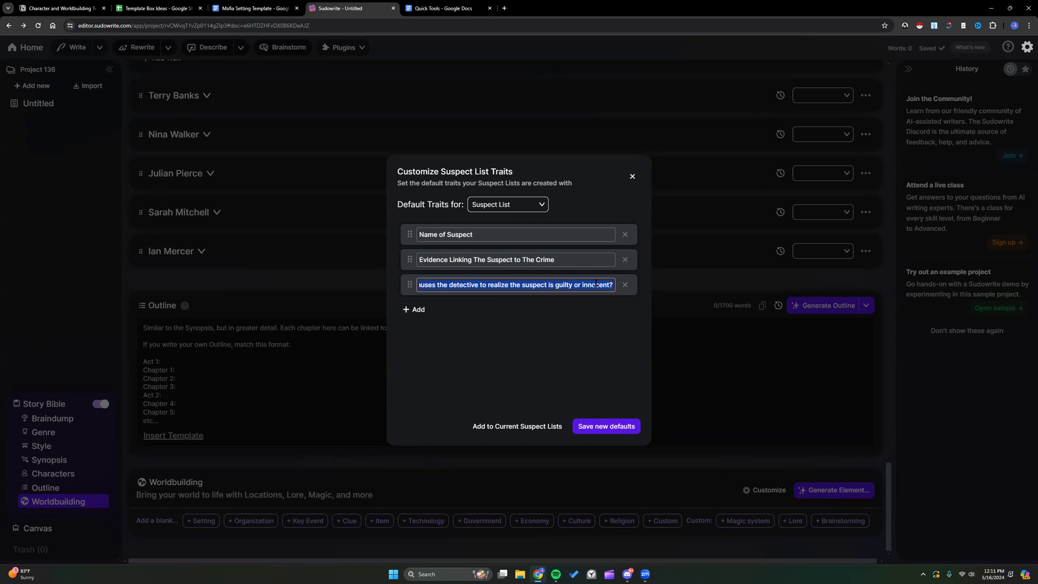
click(474, 235)
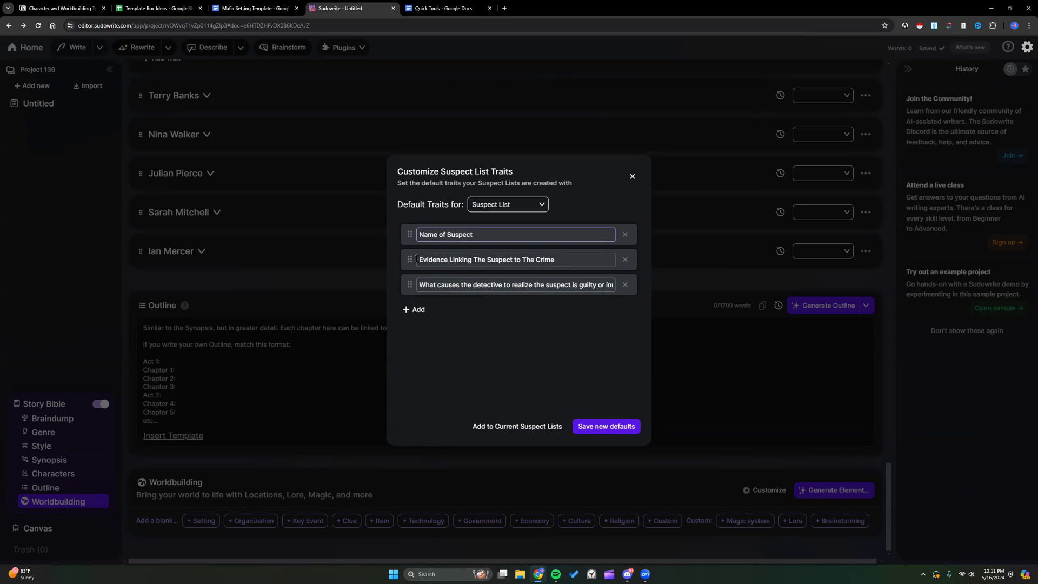
Step: Cut the evidence trait's text and append it to "Name of Suspect", separated and followed by commas
drag(418, 259, 532, 260)
right_click(548, 260)
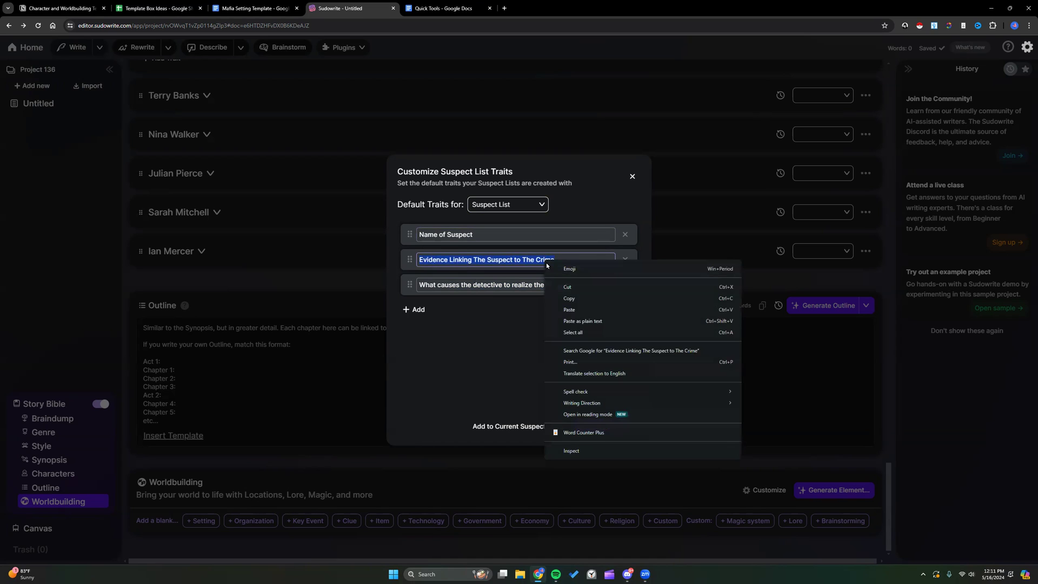
click(573, 287)
click(480, 236)
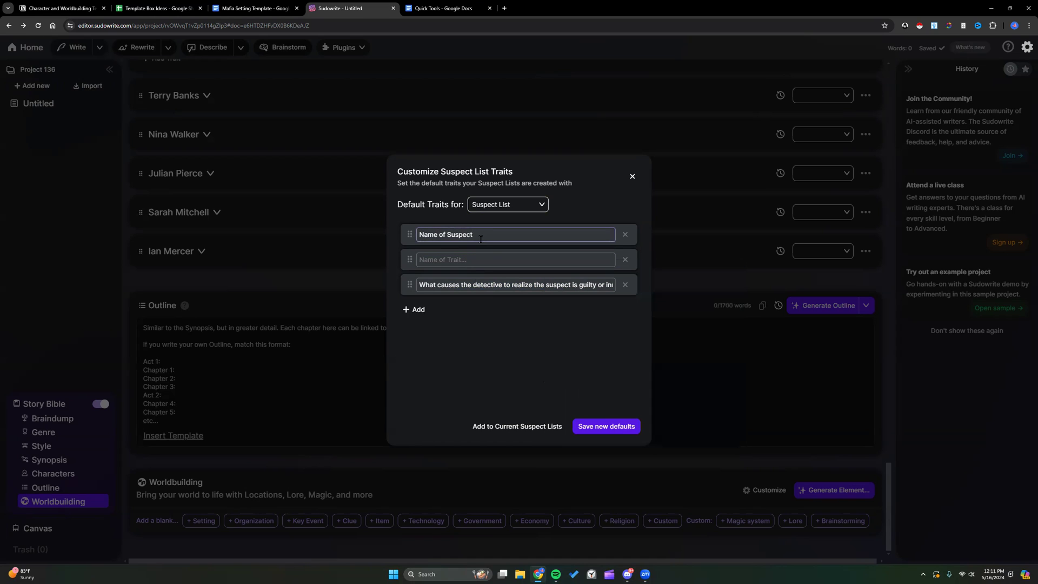
text(,)
key(ctrl+v)
text(,)
Step: Cut the question about the suspect's guilt or innocence from the third trait and append it to the first trait
click(521, 286)
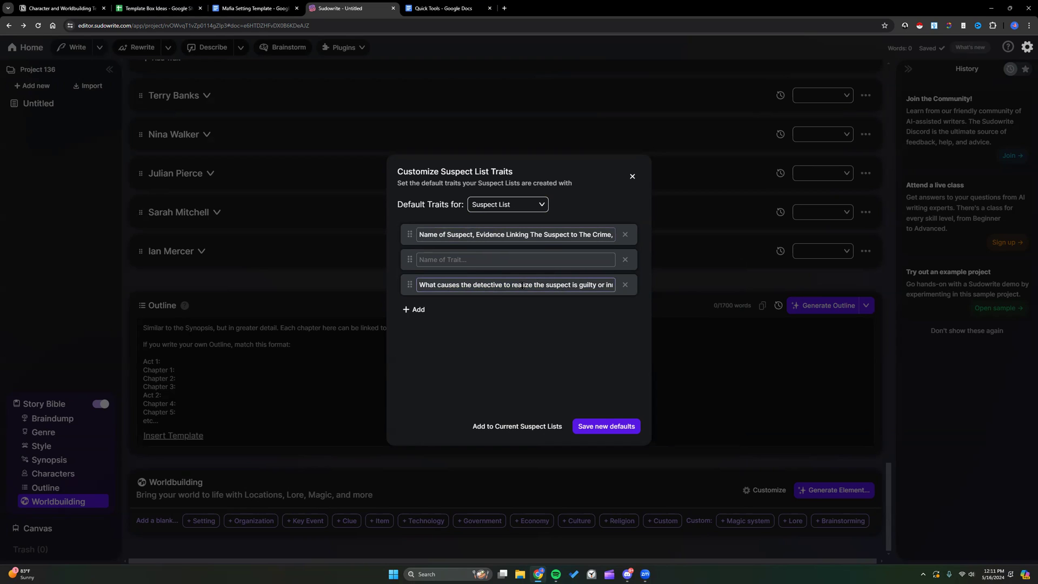
key(ctrl+x)
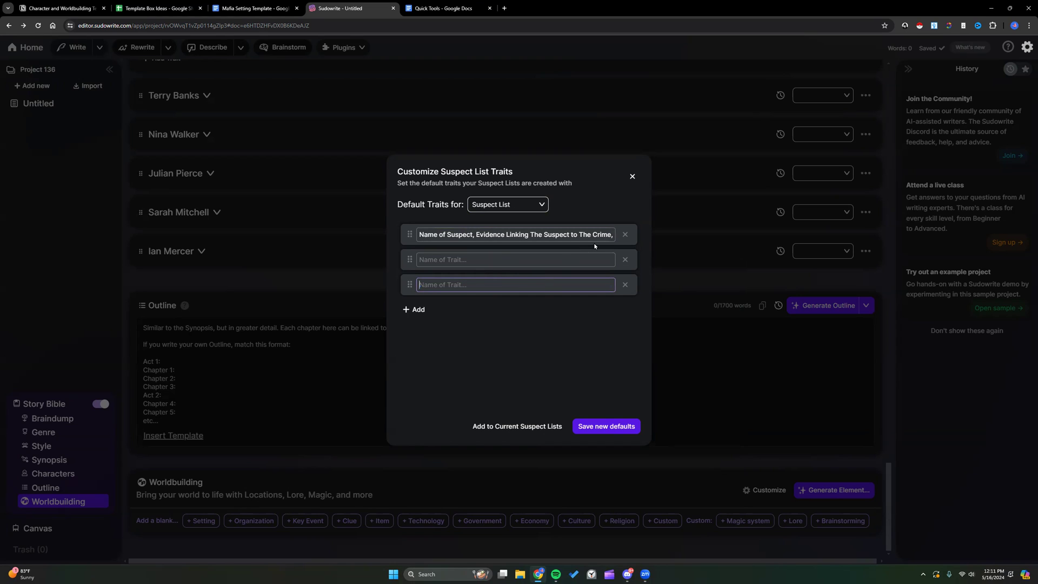
click(613, 234)
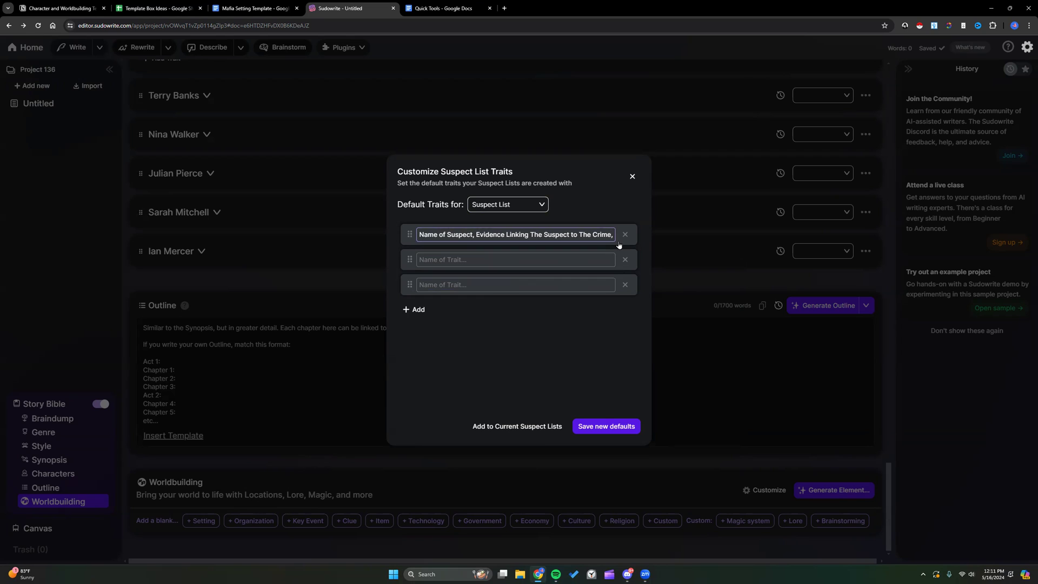
key(ctrl+v)
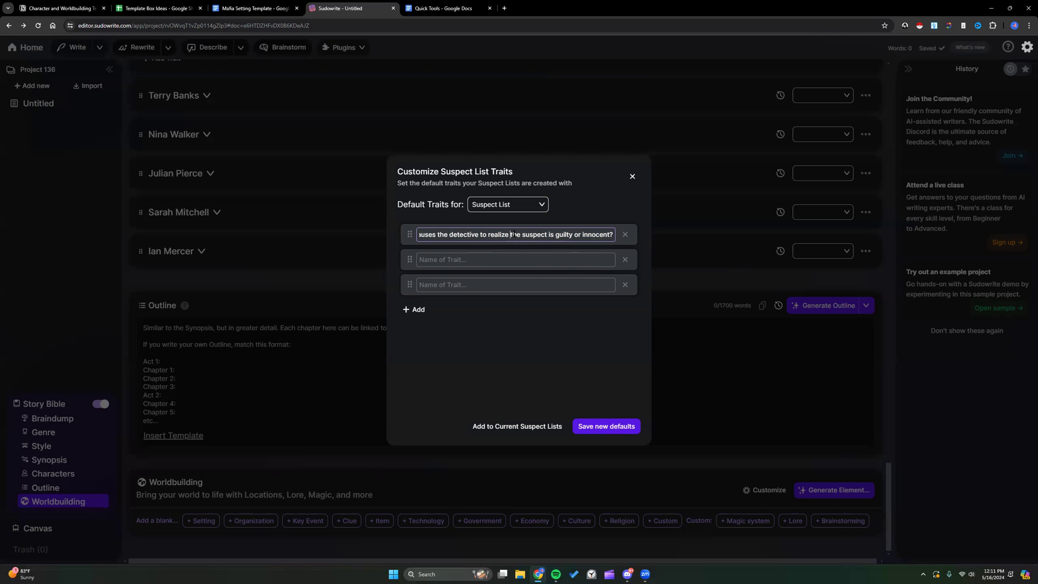
Step: Read the combined Suspect List trait back from its end to its beginning
key(Left)
key(Left)
key(Left)
key(Left)
key(Left)
key(Left)
key(Left)
key(Left)
key(Left)
key(Left)
key(Left)
key(Left)
key(Left)
key(Left)
key(Left)
key(Left)
key(Left)
key(Left)
key(Left)
key(Left)
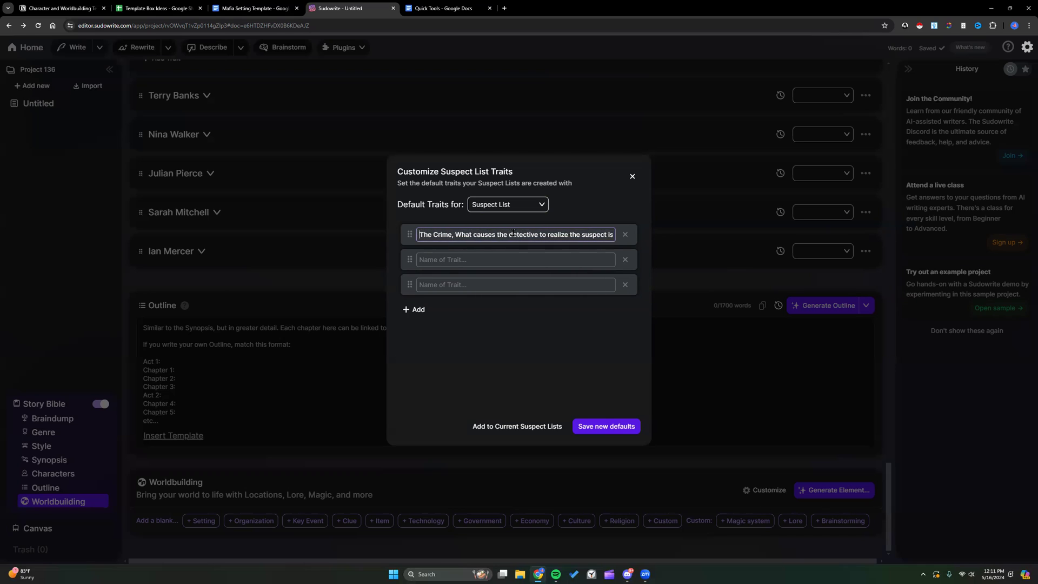
key(Left)
key(Left)
key(Left)
key(Left)
key(Left)
key(Left)
key(Left)
key(Left)
key(Left)
key(Left)
key(Left)
key(Left)
key(Left)
key(Left)
key(Left)
key(Left)
key(Left)
key(Left)
key(Left)
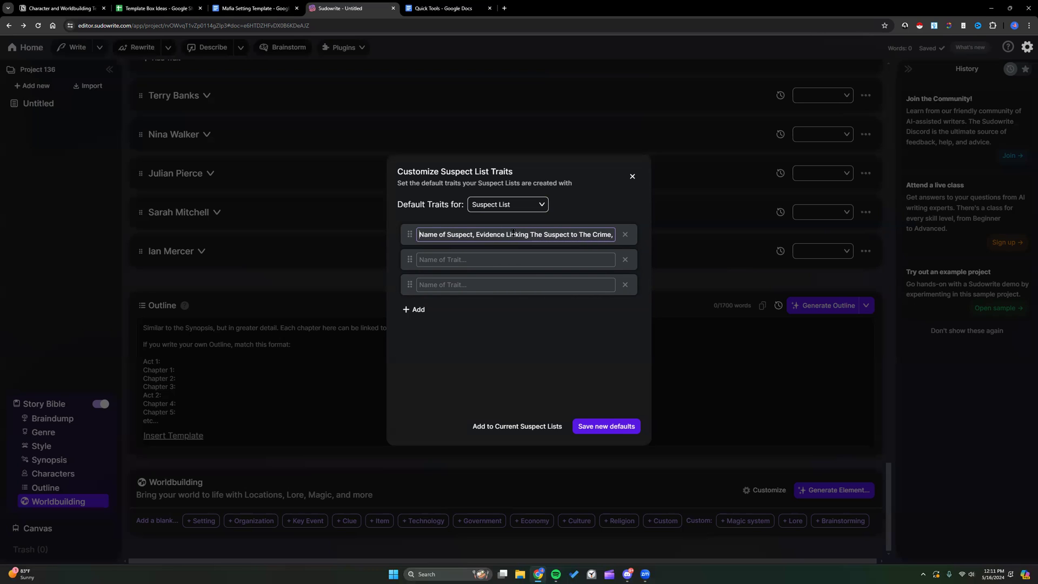
Step: Remove the two empty traits from the Suspect List defaults
click(625, 260)
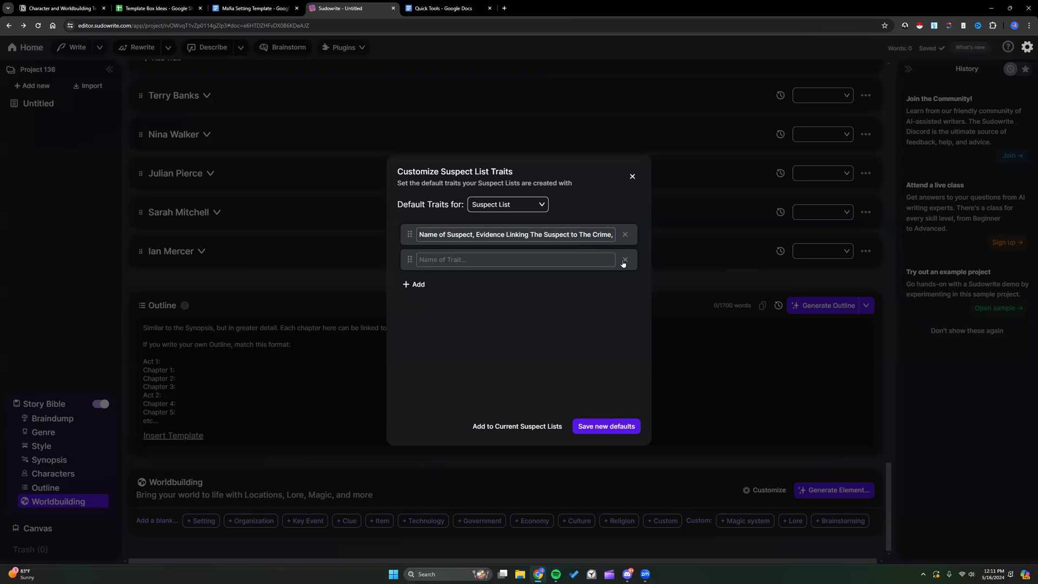
click(625, 260)
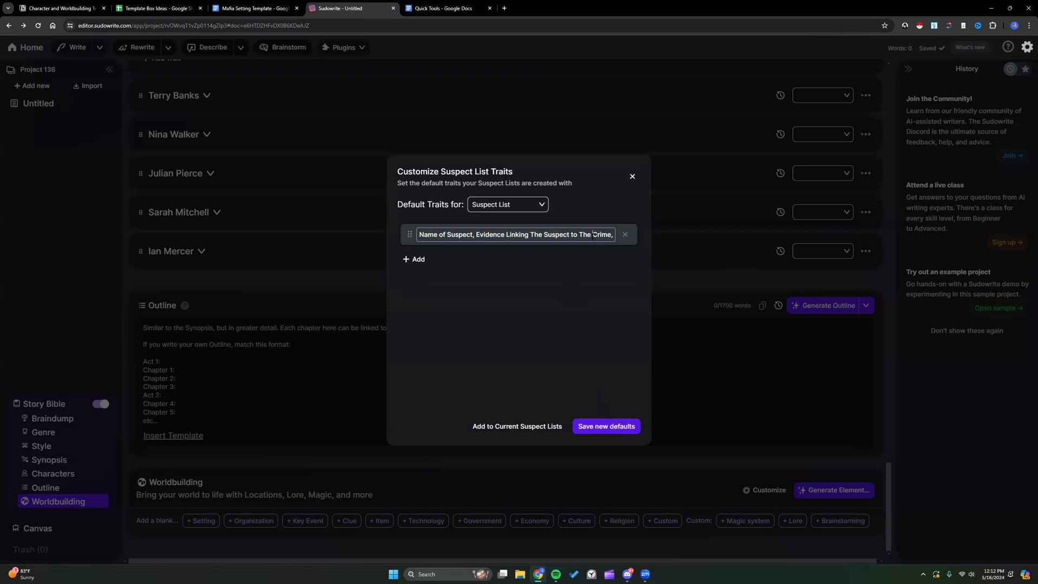
Step: Read the combined Suspect List trait through to its end and back to the part about evidence
key(Right)
key(Right)
key(Right)
key(Right)
key(Right)
key(Right)
key(Right)
key(Right)
key(Right)
key(Right)
key(Right)
key(Right)
key(Right)
key(Right)
key(Right)
key(Right)
key(Right)
key(Right)
key(Right)
key(Right)
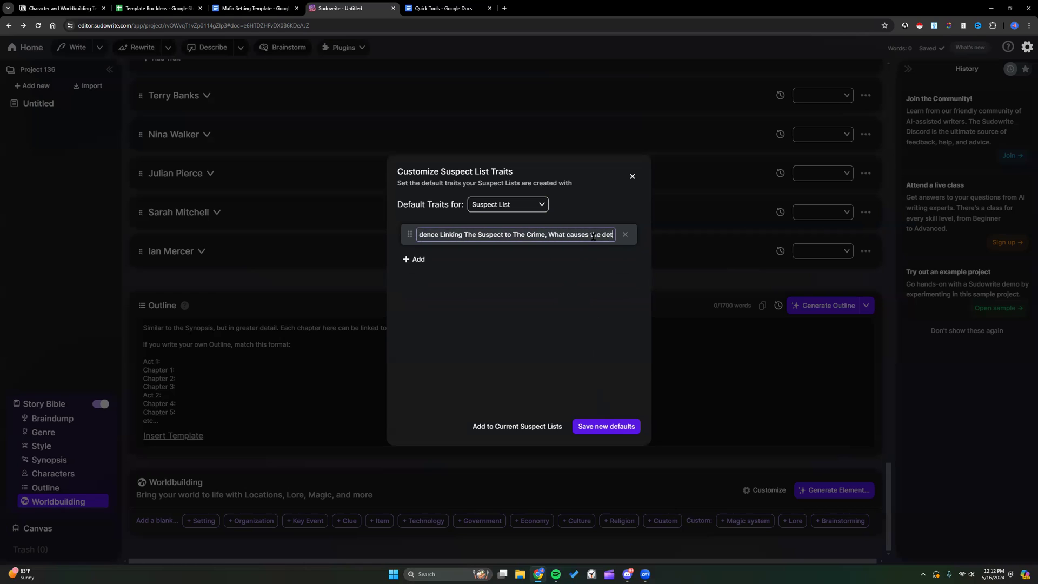
key(Right)
key(Right)
key(Right)
key(Right)
key(Right)
key(Right)
key(Right)
key(Right)
key(Right)
key(Right)
key(Right)
key(Right)
key(Right)
key(Right)
key(Right)
key(Right)
key(Right)
key(Right)
key(Right)
key(Right)
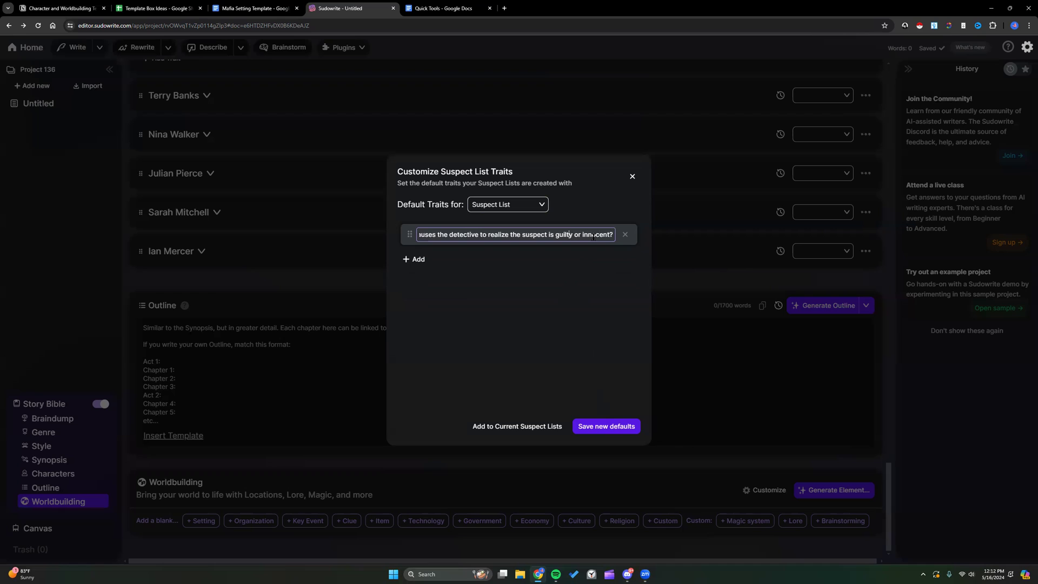
key(Left)
key(Left)
key(Left)
key(Left)
key(Left)
key(Left)
key(Left)
key(Left)
key(Left)
key(Left)
key(Left)
key(Left)
key(Left)
key(Left)
key(Left)
key(Left)
key(Left)
key(Left)
key(Left)
key(Left)
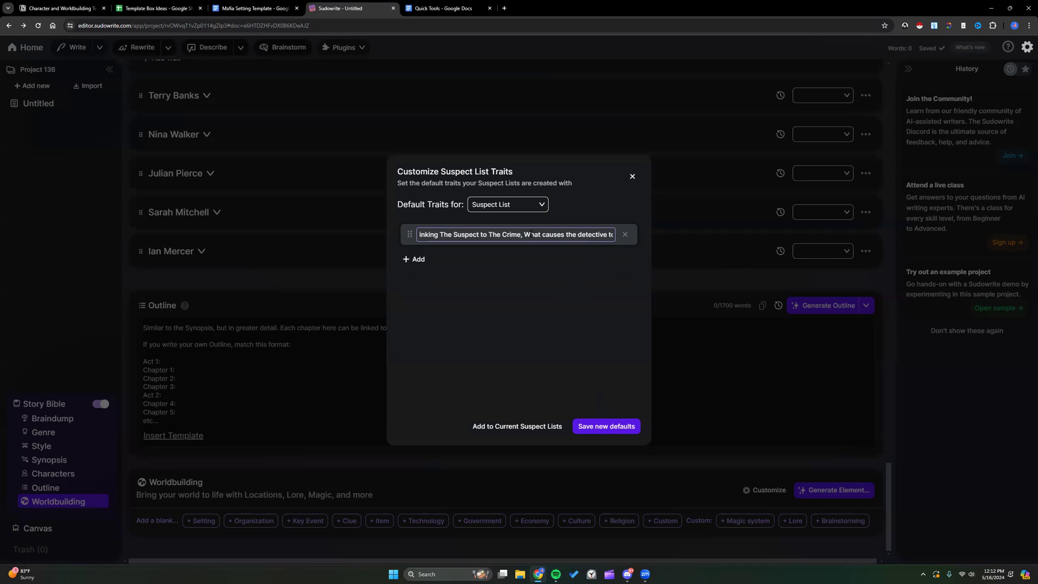
key(Left)
key(Left)
key(Left)
key(Left)
key(Left)
key(Left)
key(Left)
key(Left)
key(Left)
key(Left)
key(Left)
key(Left)
key(Left)
key(Left)
key(Left)
key(Left)
key(Left)
key(Left)
key(Left)
key(Left)
key(Left)
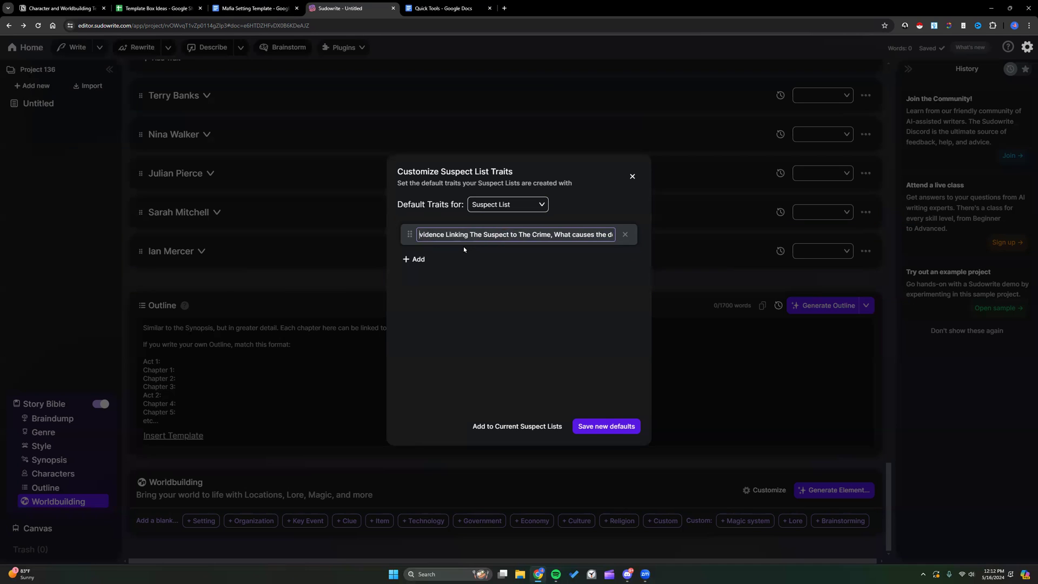
Step: Insert "and Their Alibis" directly after "Name of Suspect" in the combined trait
click(472, 233)
text(and Their Alibis, Evidence Linking The Suspe)
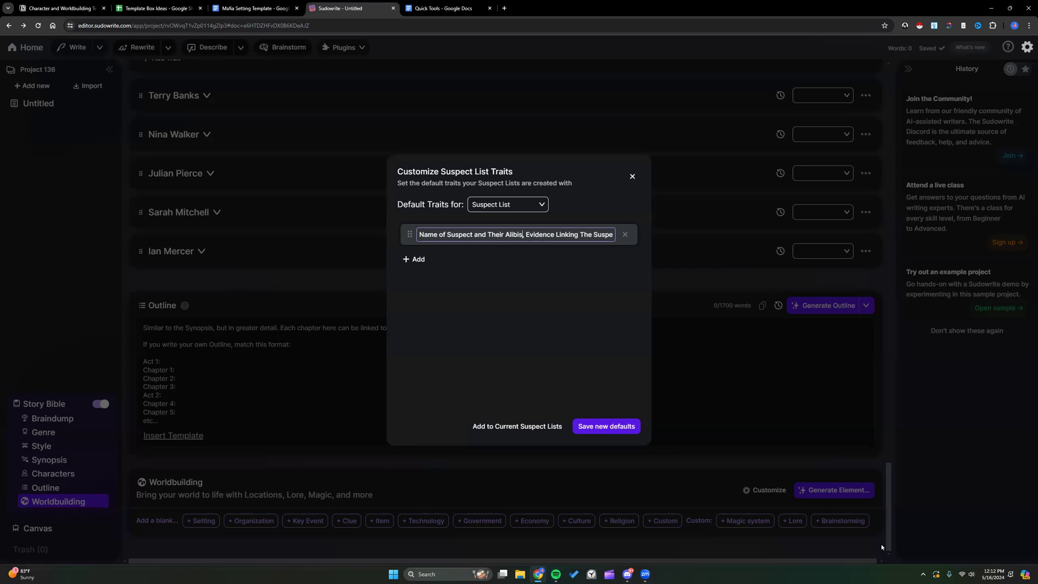
key(BackSpace)
text(s)
Step: Read the revised trait through to its end and save it as the new Suspect List default
click(588, 233)
click(523, 236)
key(Right)
key(Right)
key(Right)
key(Right)
key(Right)
key(Right)
key(Right)
key(Right)
key(Right)
key(Right)
key(Right)
key(Right)
key(Right)
key(Right)
key(Right)
key(Right)
key(Right)
key(Right)
key(Right)
key(Right)
key(Right)
key(Right)
key(Right)
key(Right)
key(Right)
key(Right)
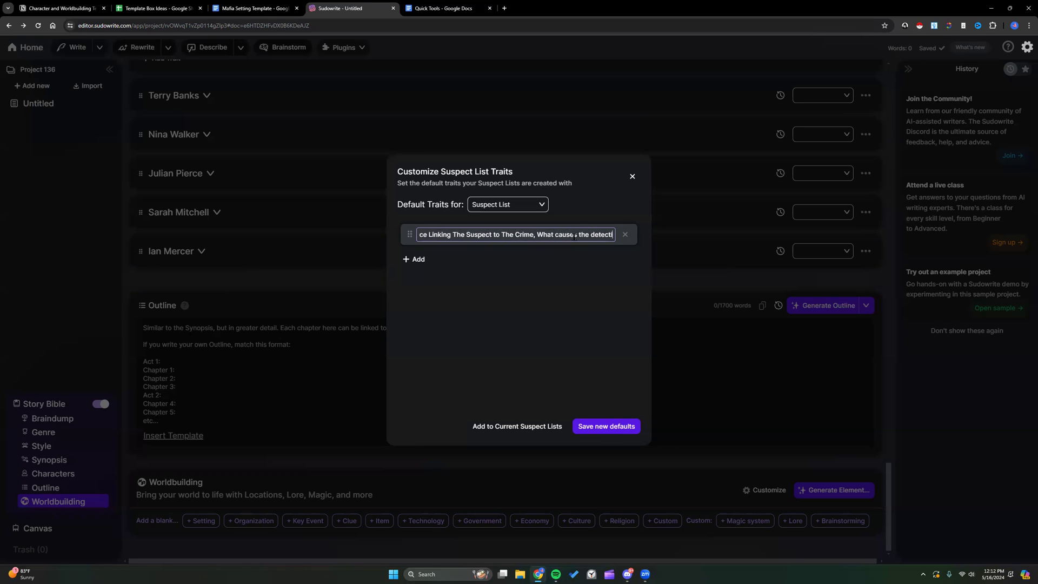
key(Right)
key(Right)
key(Right)
key(Right)
key(Right)
key(Right)
key(Right)
key(Right)
key(Right)
key(Right)
key(Right)
key(Right)
key(Right)
key(Right)
key(Right)
key(Right)
key(Right)
key(Right)
key(Right)
key(Right)
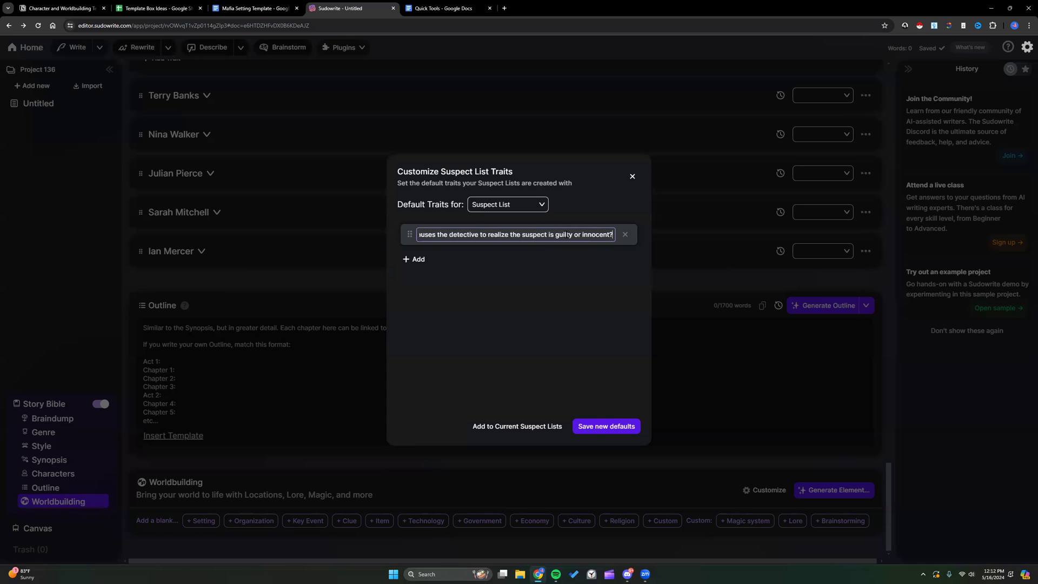
click(596, 427)
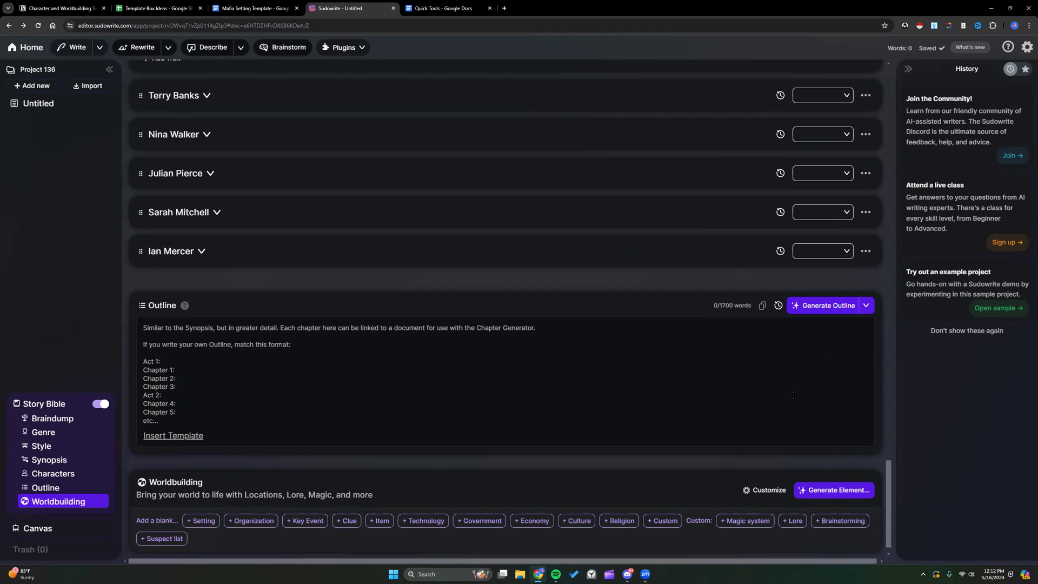
Step: Reopen the default Suspect List traits in Worldbuilding to check the saved trait, and close them unchanged
scroll(794, 395, down, 1)
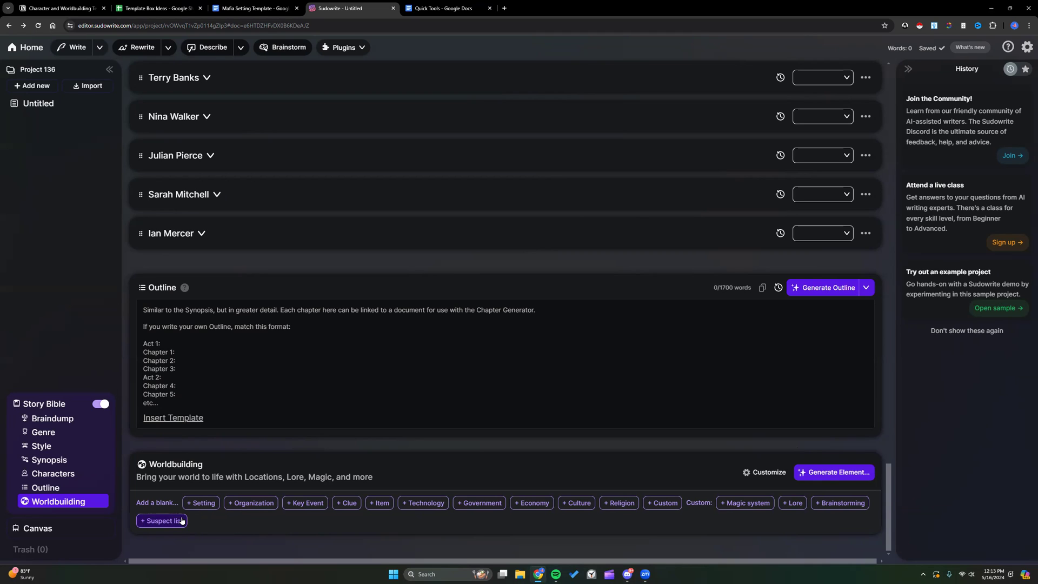
click(770, 474)
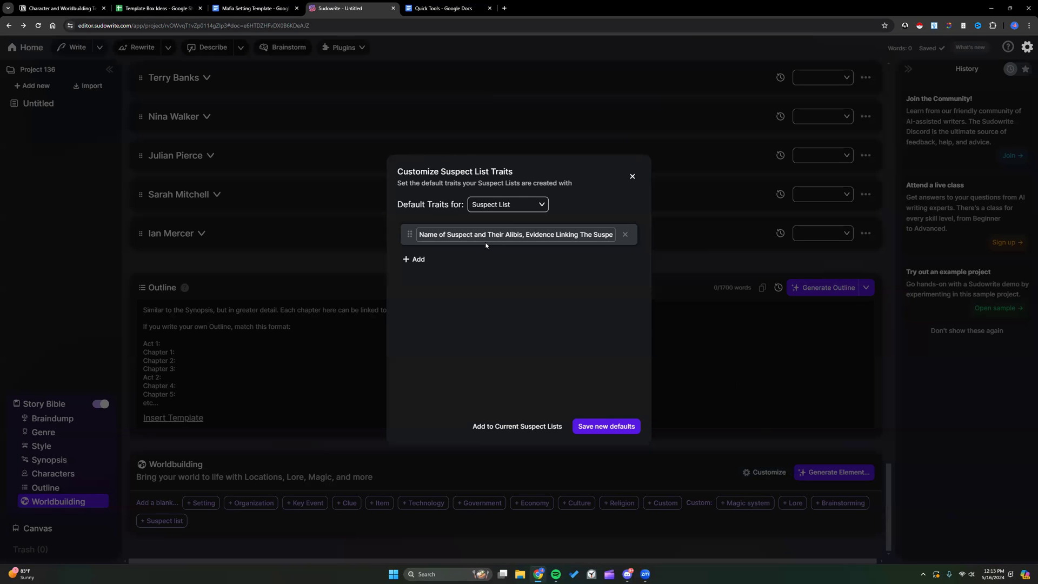
click(447, 233)
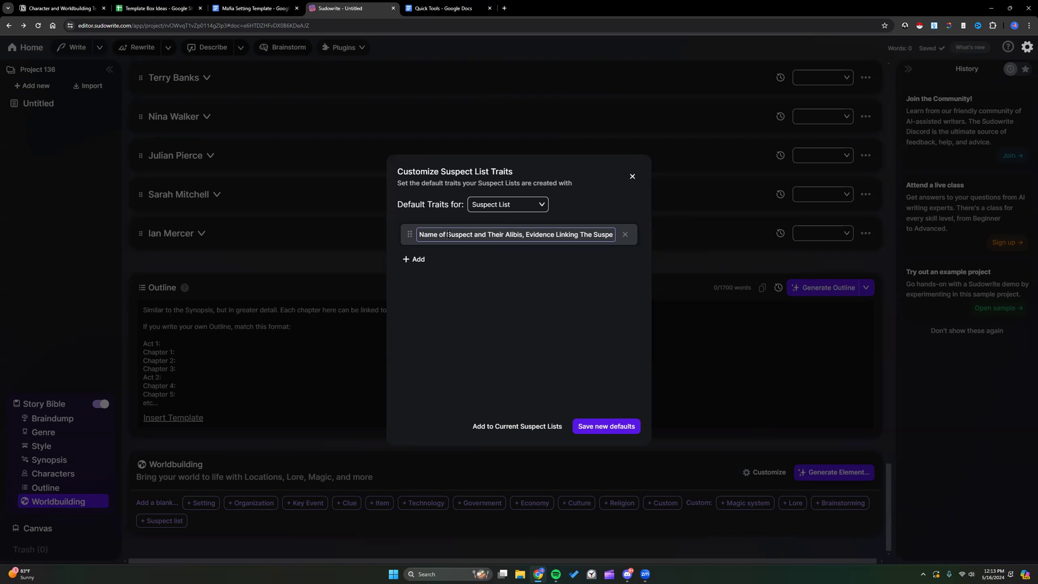
click(633, 178)
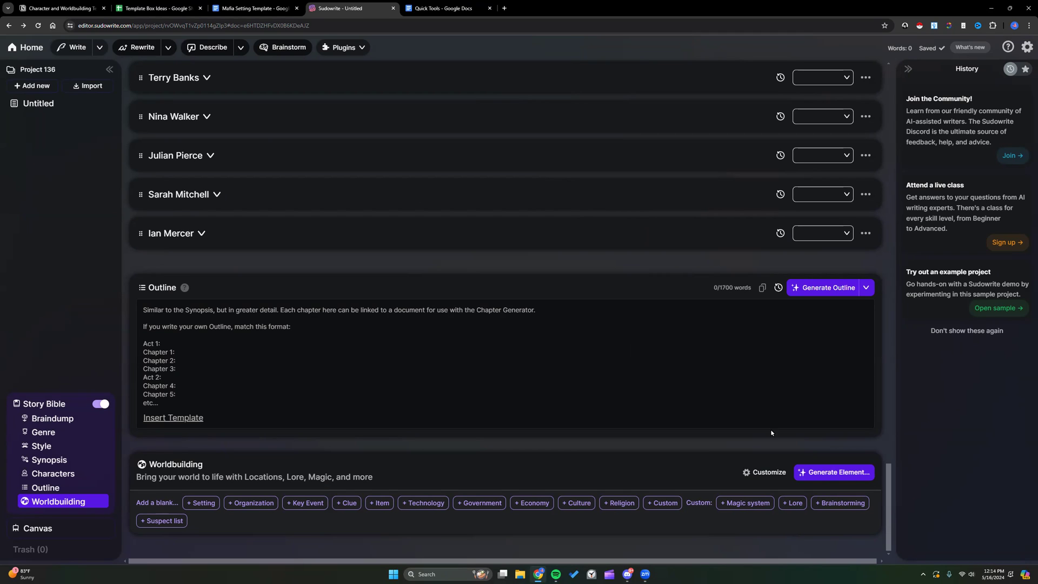
Step: Start generating a worldbuilding element and choose Suspect List as its type
click(815, 473)
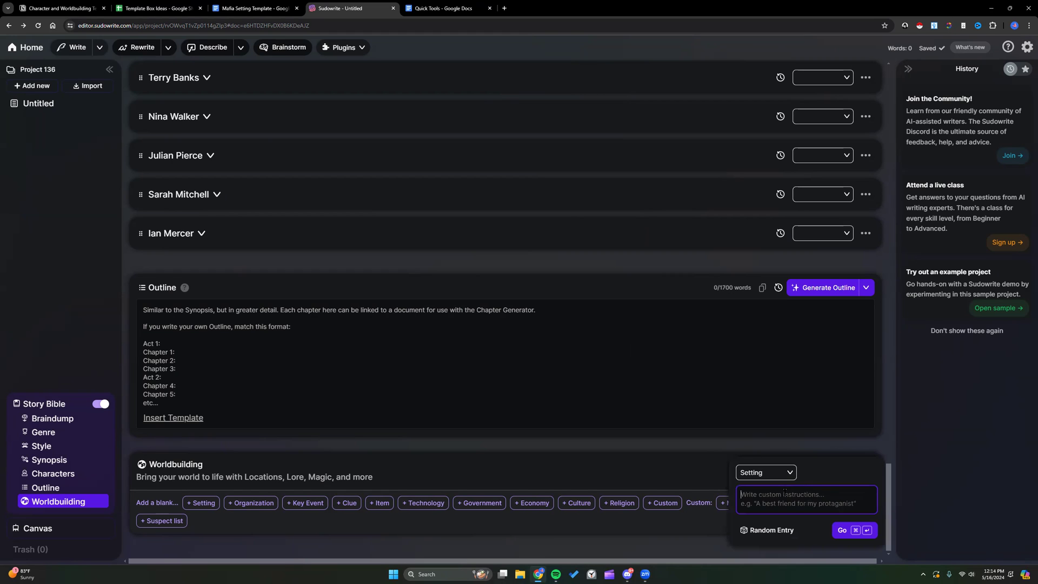
click(791, 473)
scroll(763, 503, down, 4)
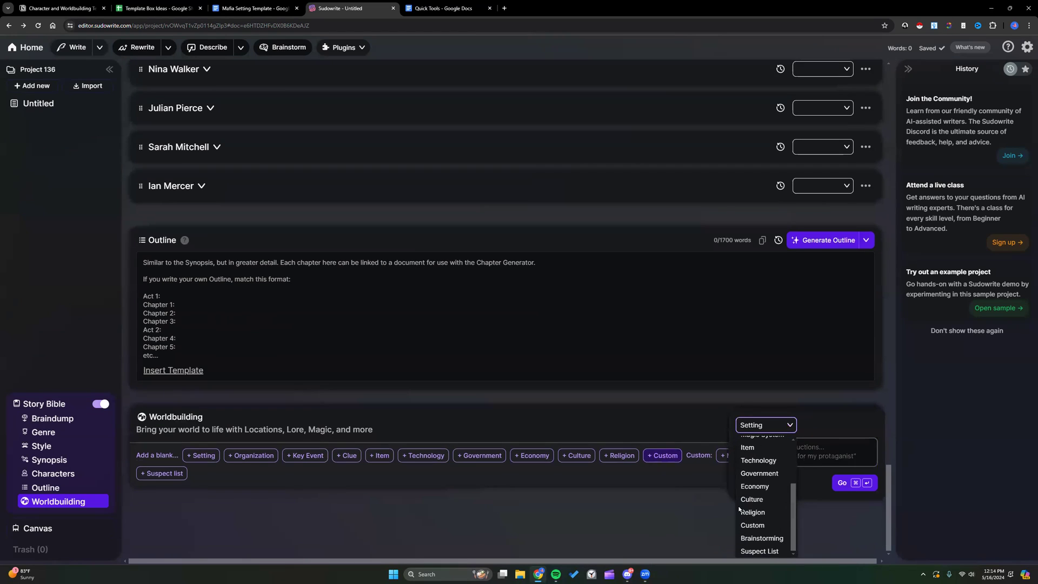
click(759, 551)
click(772, 495)
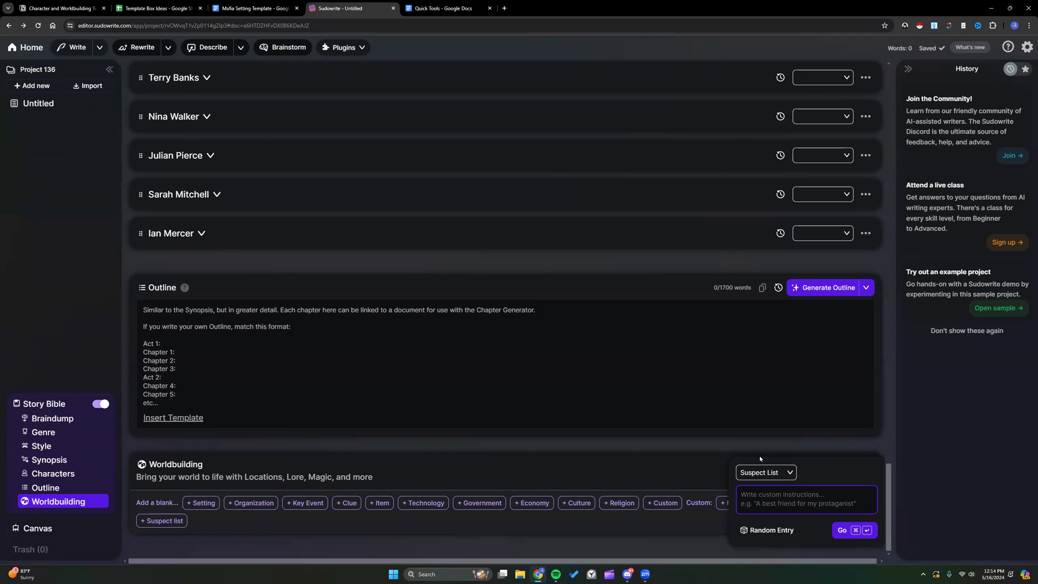
Step: Leave the element generator to view the Suspect List's default trait once more, and close it without changes
key(Escape)
click(763, 472)
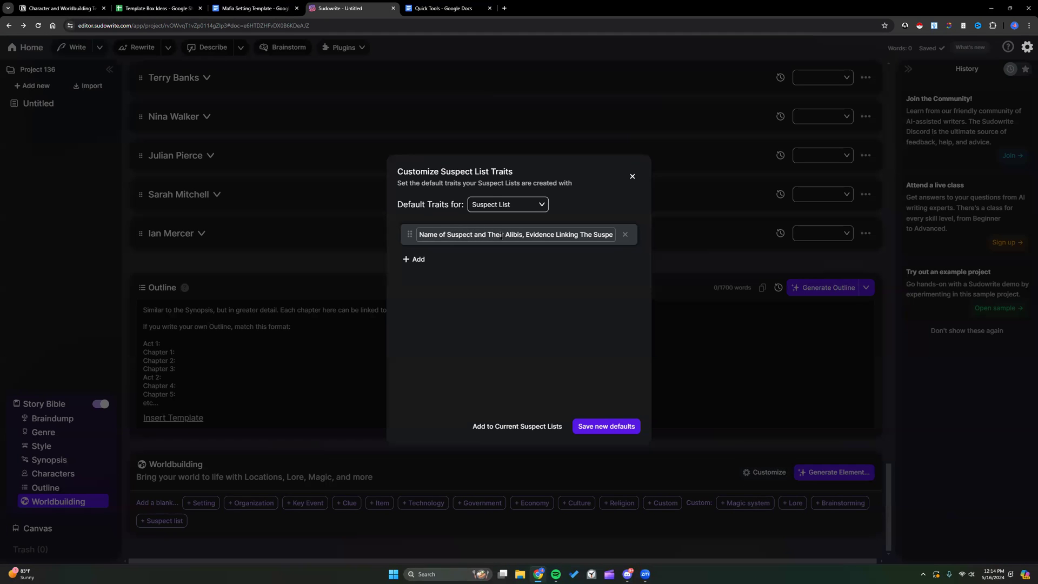
click(631, 176)
click(833, 472)
click(765, 473)
click(776, 433)
Step: Generate a Suspect List element with the custom instruction "Create a list of 5 suspects"
click(820, 473)
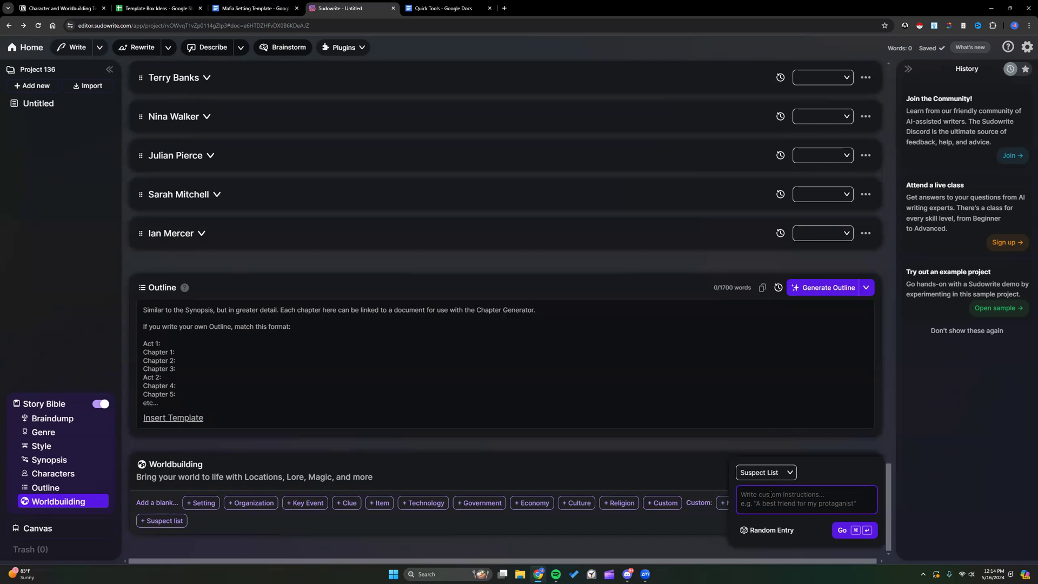
text(Create a list of )
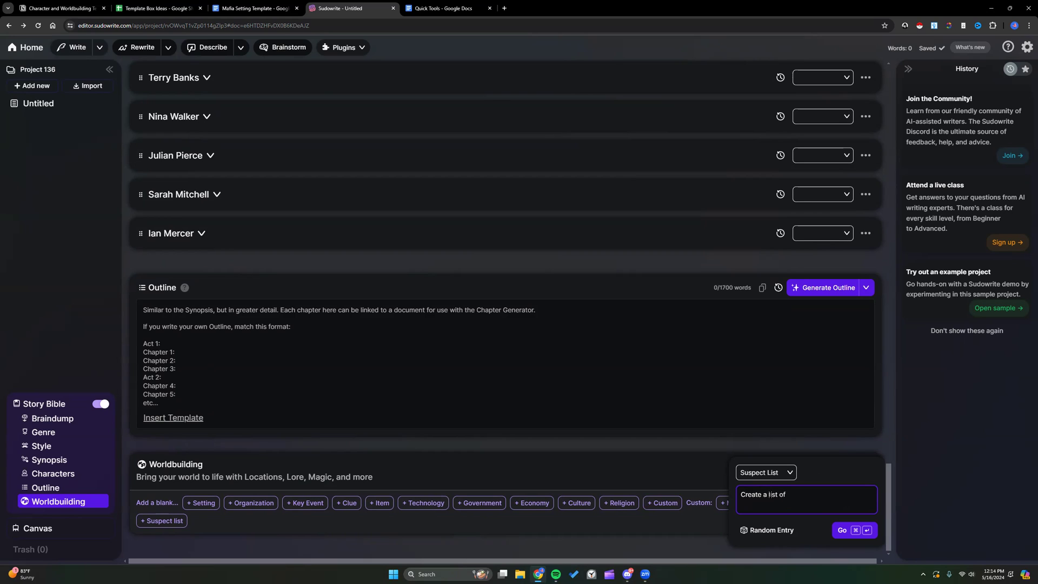
text(5 suspects)
click(860, 530)
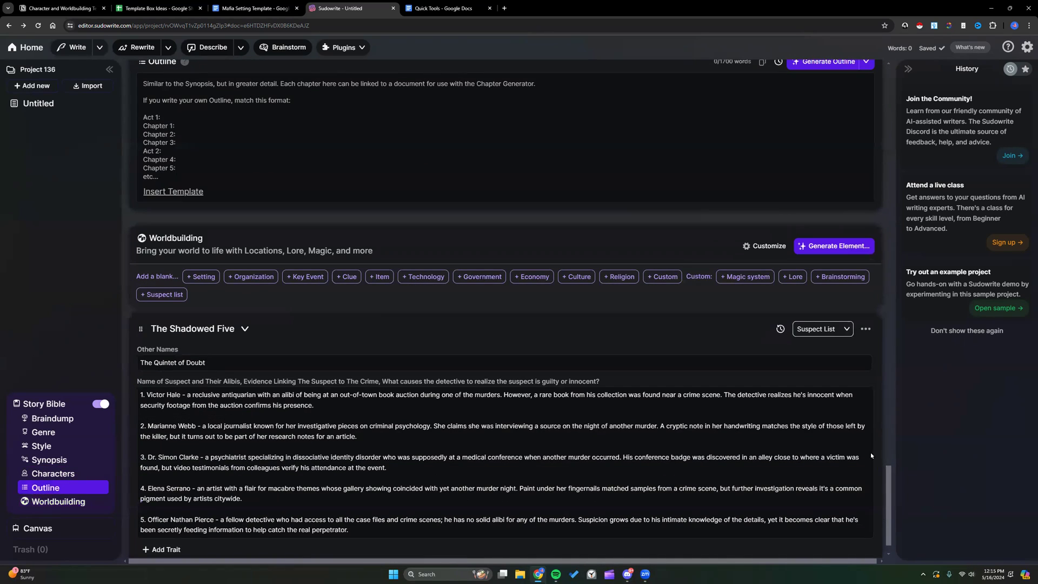
Step: Examine the generated Suspect List entry's suspects, alibis, evidence and the detective's realizations
scroll(765, 454, down, 1)
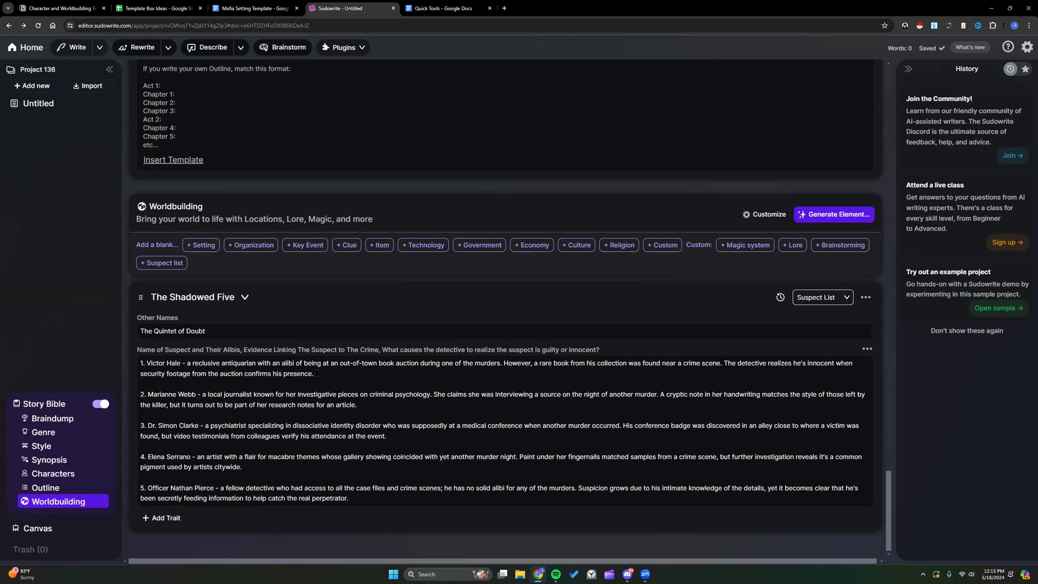
click(317, 374)
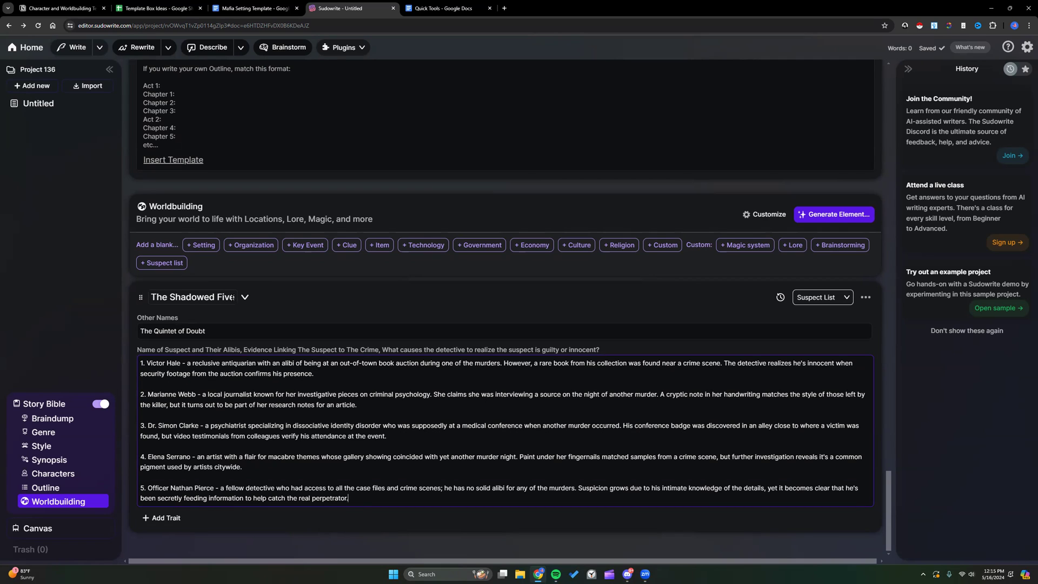
Step: Review the suspect entry's Other Names value and the first suspect's alibi, linking evidence and the detective's realization
click(208, 331)
triple_click(208, 330)
click(175, 363)
drag(540, 365, 609, 366)
click(529, 366)
drag(737, 364, 730, 377)
click(724, 362)
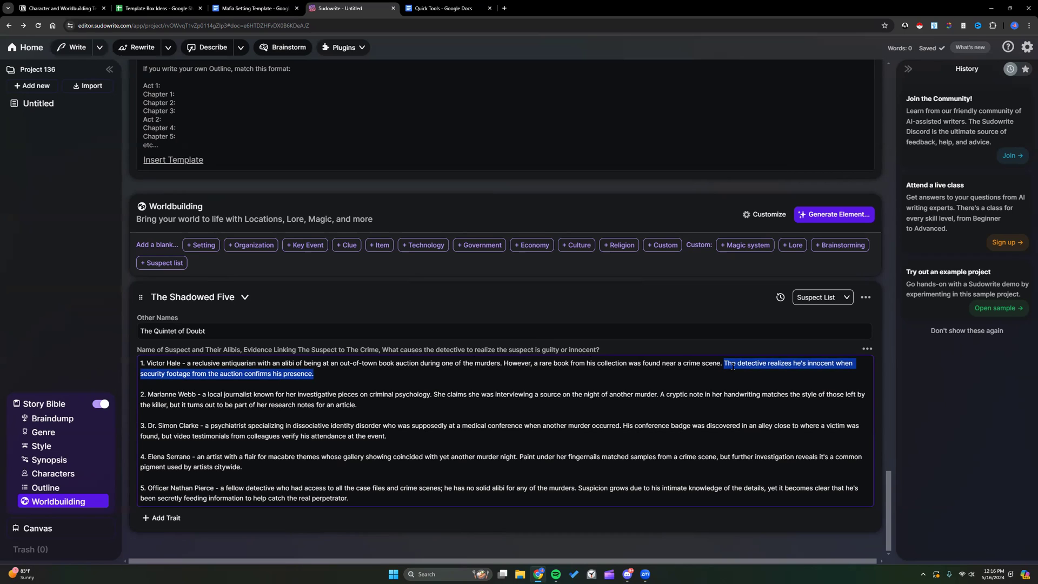
drag(363, 496, 136, 357)
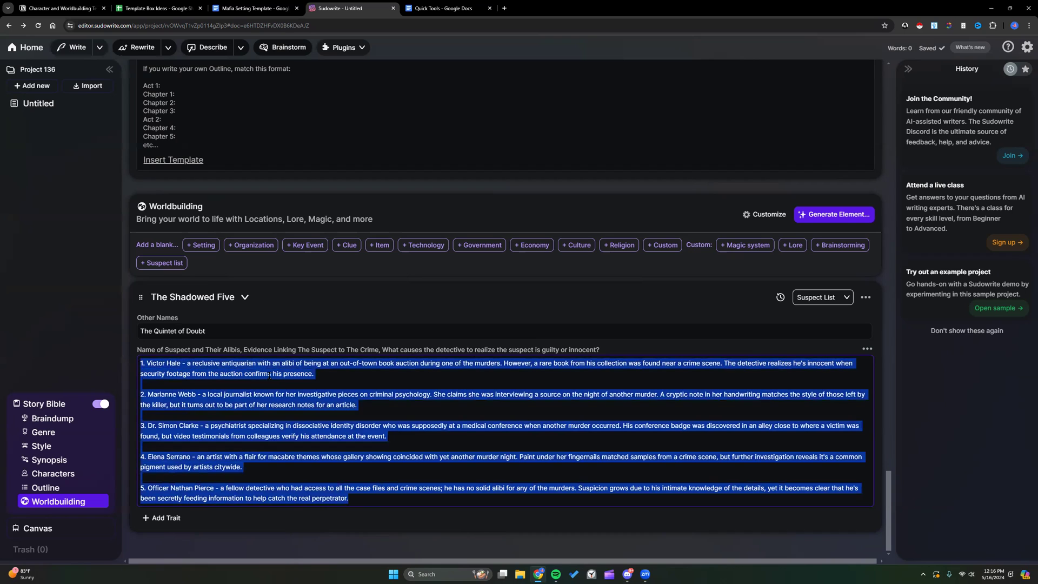
click(396, 405)
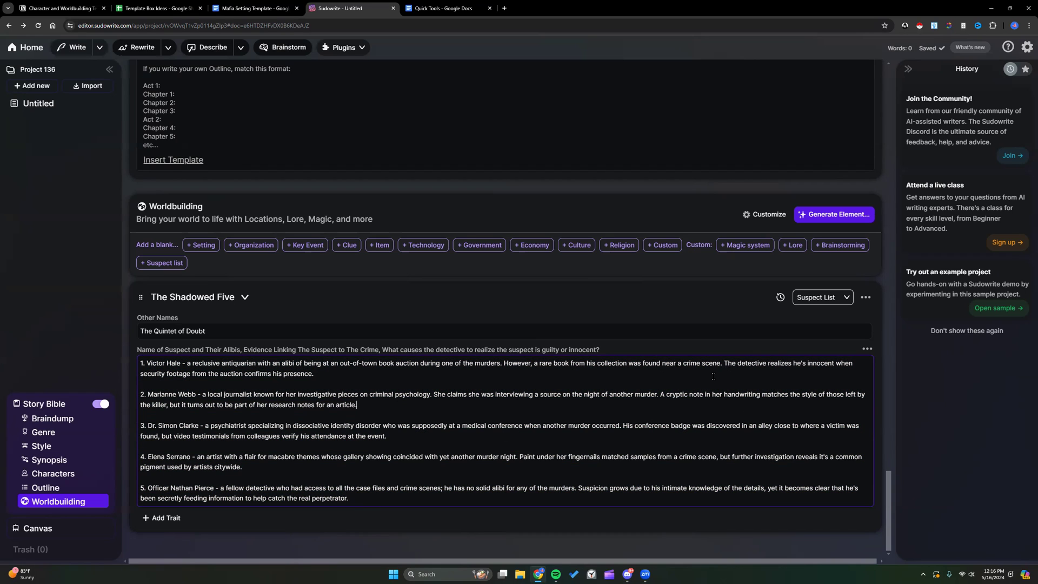
drag(723, 364, 735, 376)
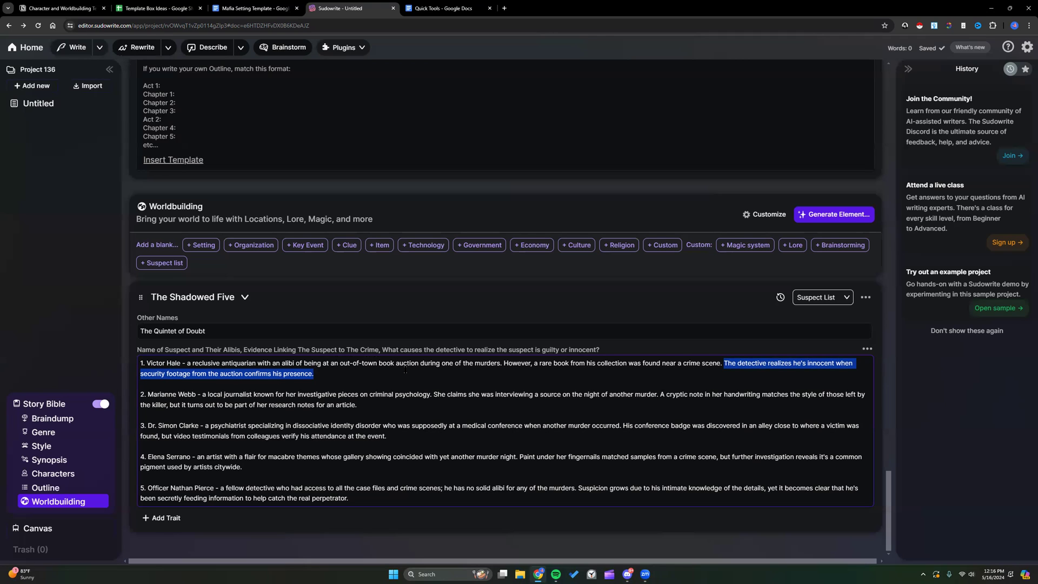
key(Right)
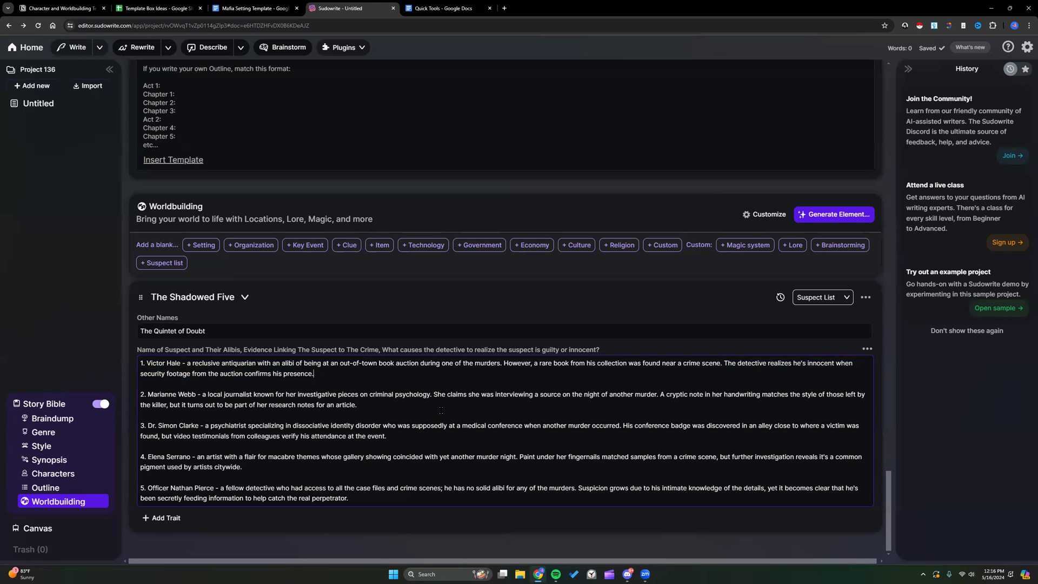
Step: Replace the Suspect List entry's Other Names with the comma-separated names of all five suspects, including the titles Dr. and Officer
drag(207, 330, 139, 332)
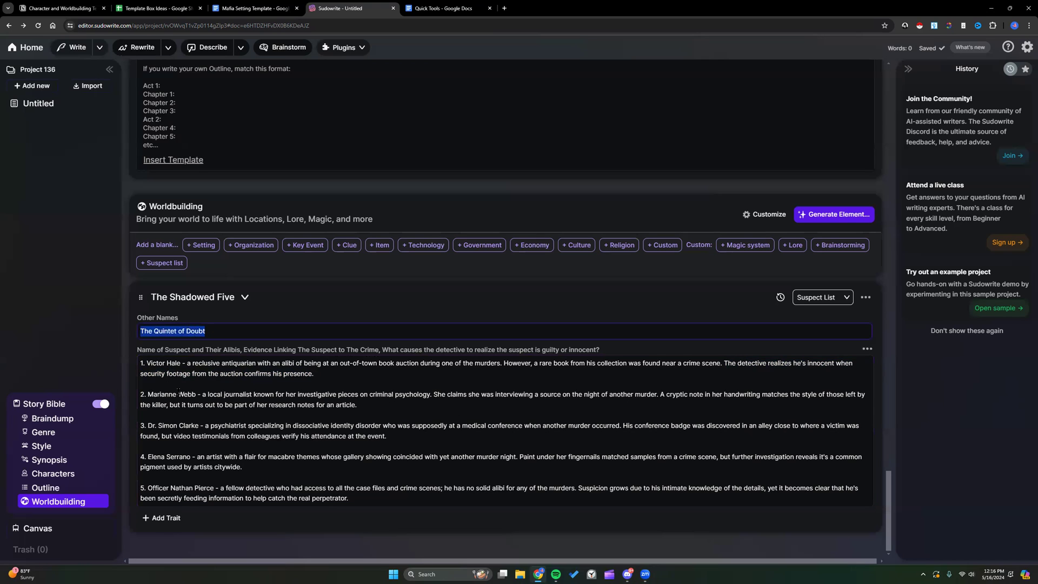
text(Vic)
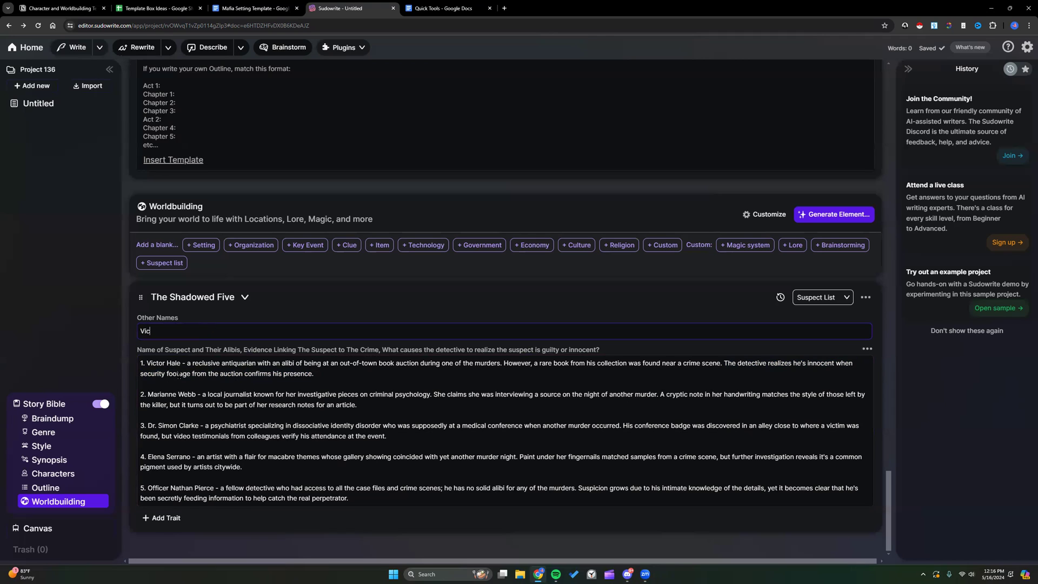
text(tor Hale, Marianne Webb, Dr. Simon Clarke,)
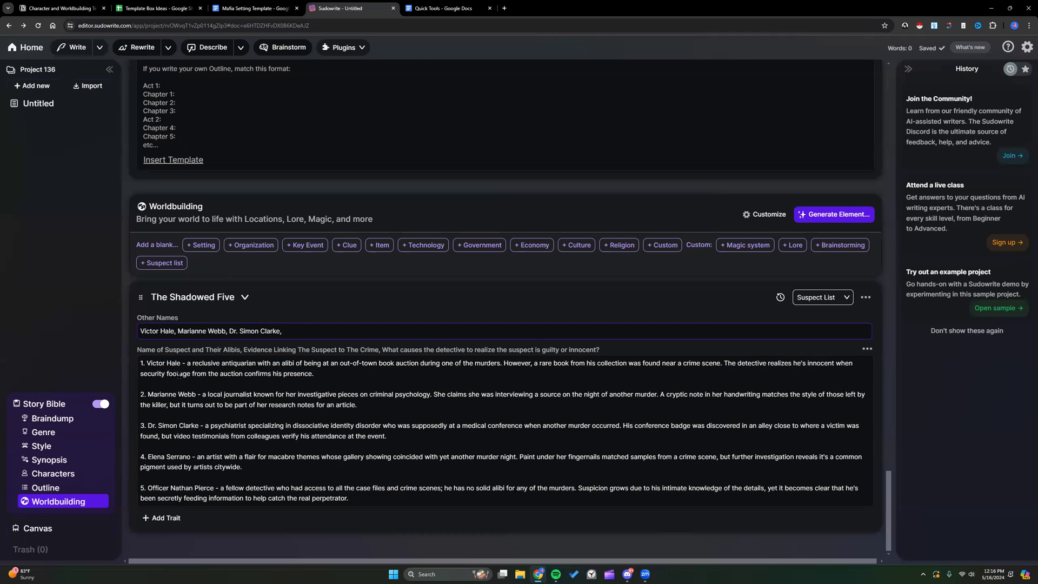
text( Elena Serrano, Officer Nathan Pierce)
Step: Expand the police officer's character card below the forensic psychologist and compare its Background with the Family, Love Interest and Best Friend traits
scroll(186, 381, up, 9)
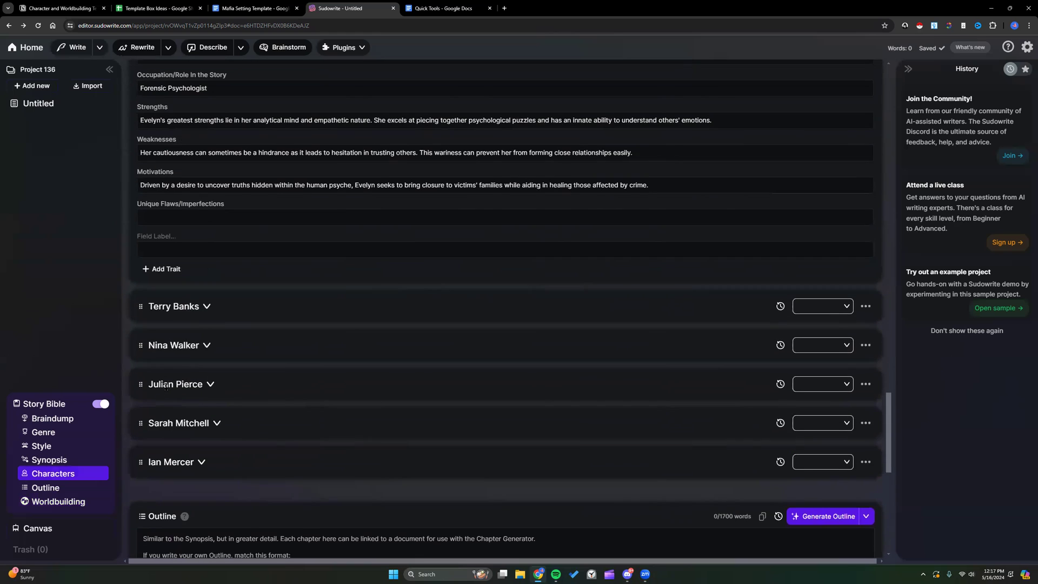
click(205, 307)
scroll(146, 200, down, 4)
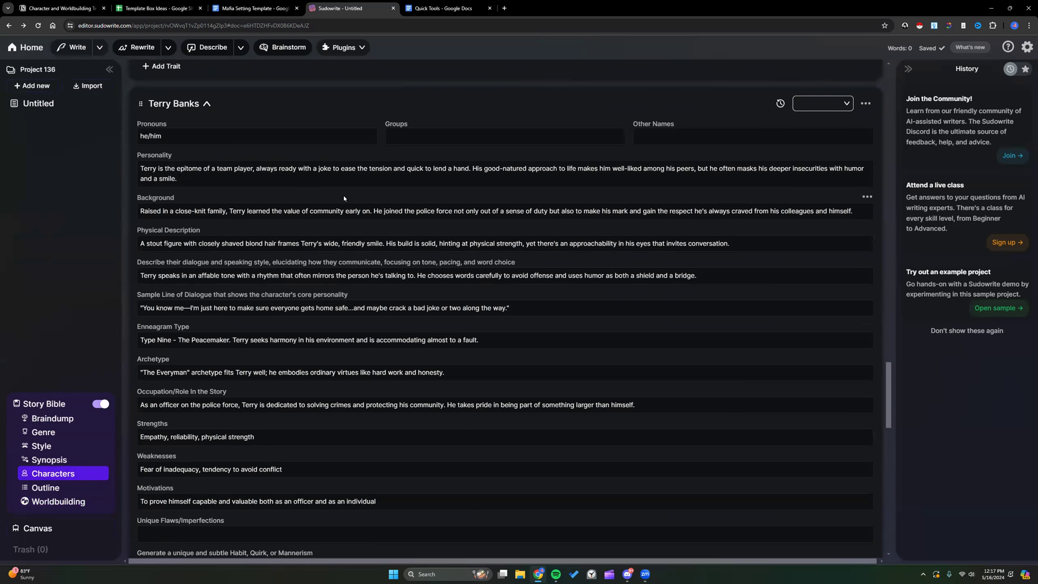
click(857, 210)
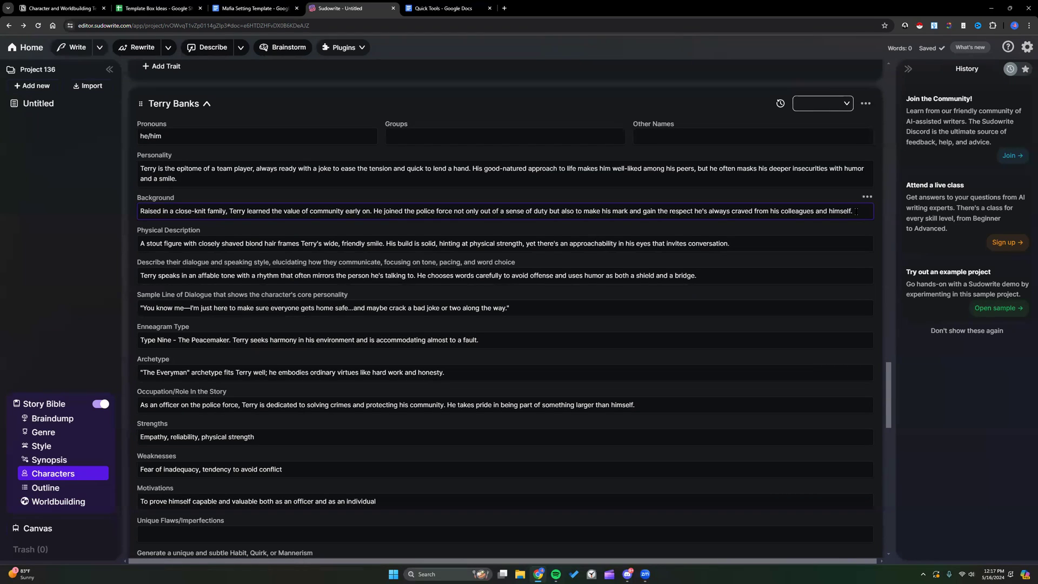
scroll(355, 384, down, 4)
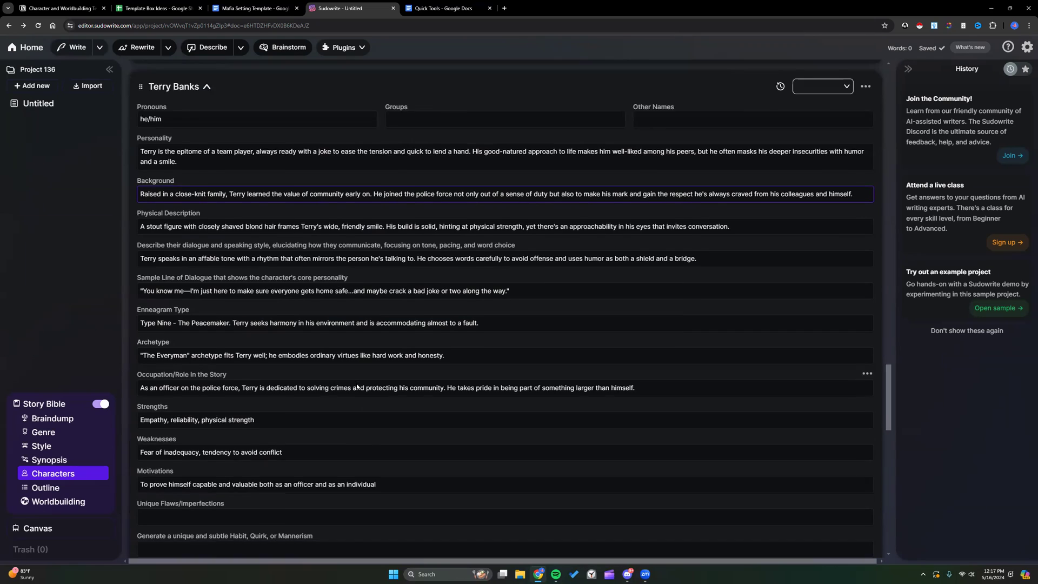
scroll(225, 449, down, 1)
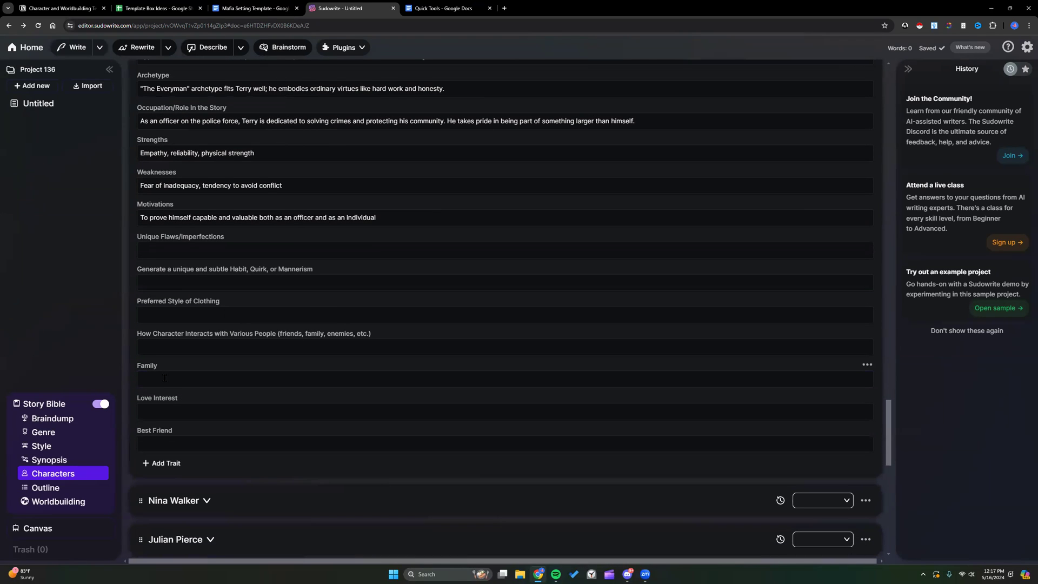
click(143, 377)
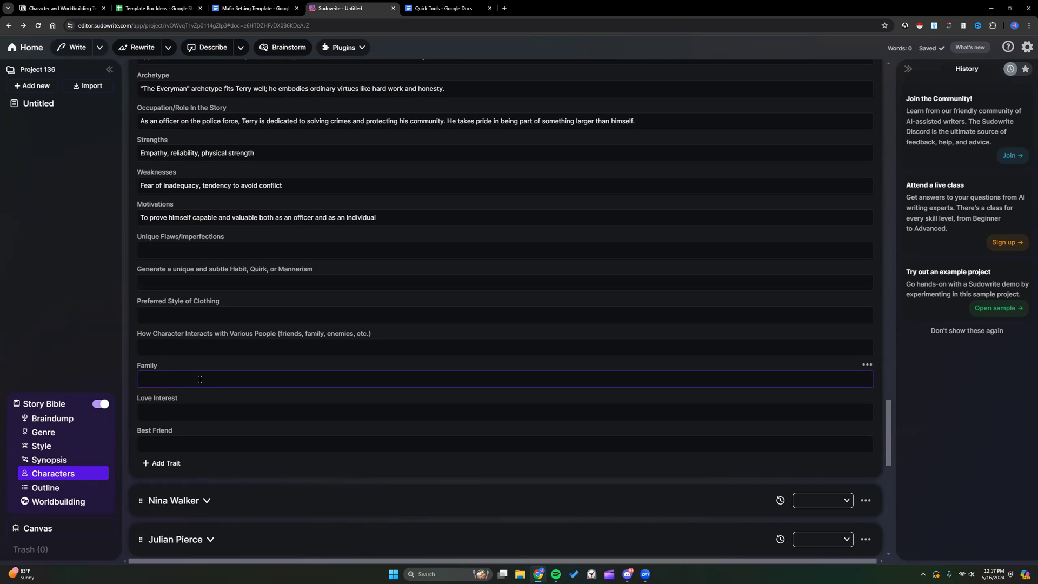
scroll(200, 379, up, 5)
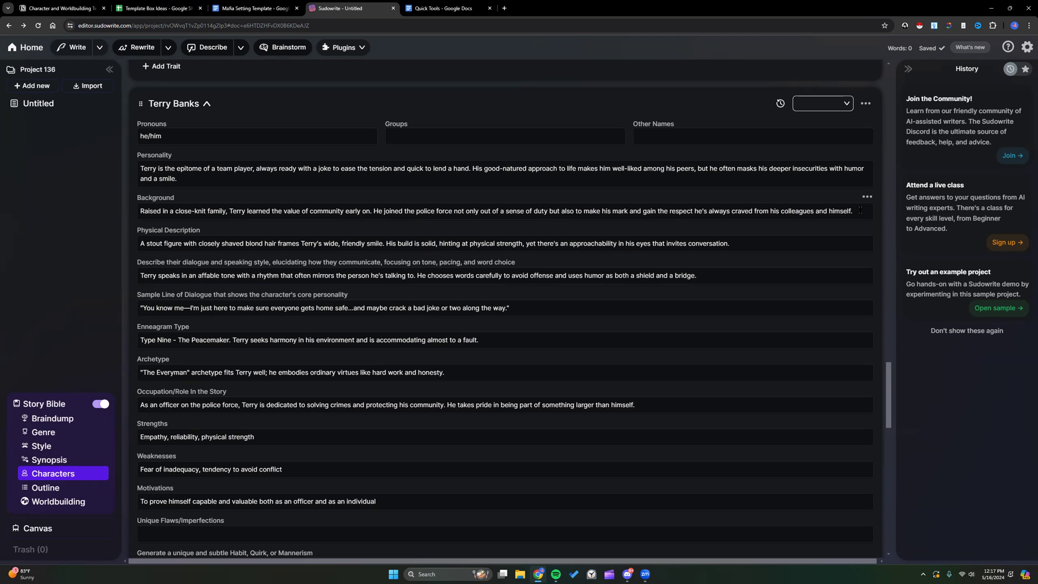
scroll(859, 209, down, 4)
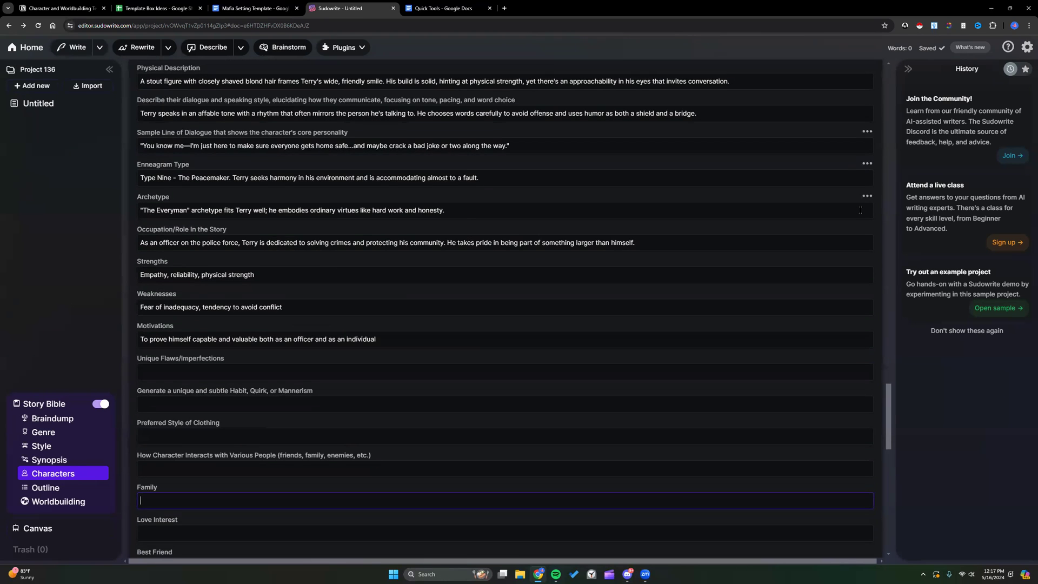
scroll(860, 214, down, 4)
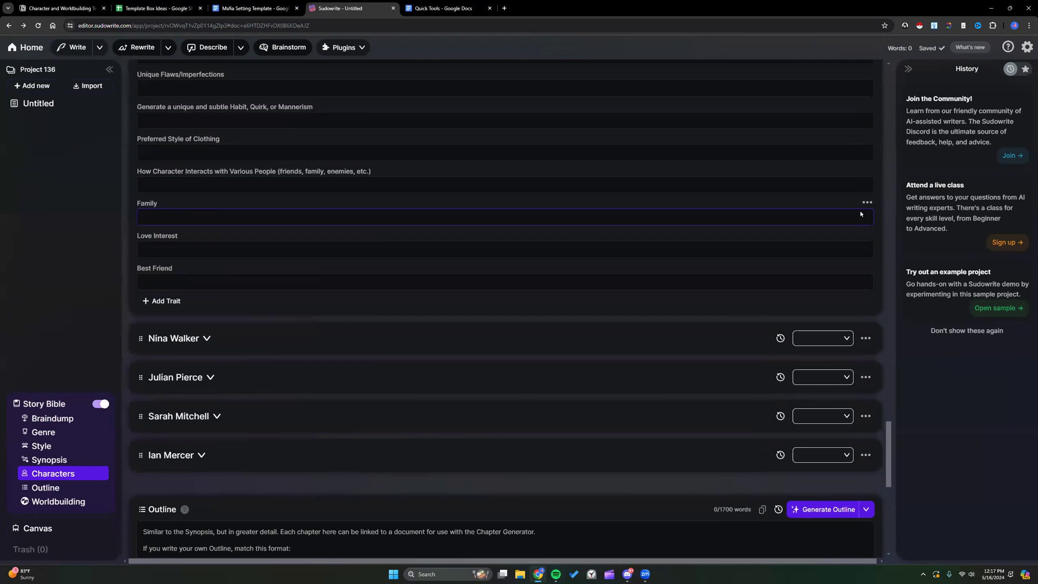
Step: Rename the worldbuilding element "The Shadowed Five" as "List of Potential Suspects"
scroll(861, 213, down, 3)
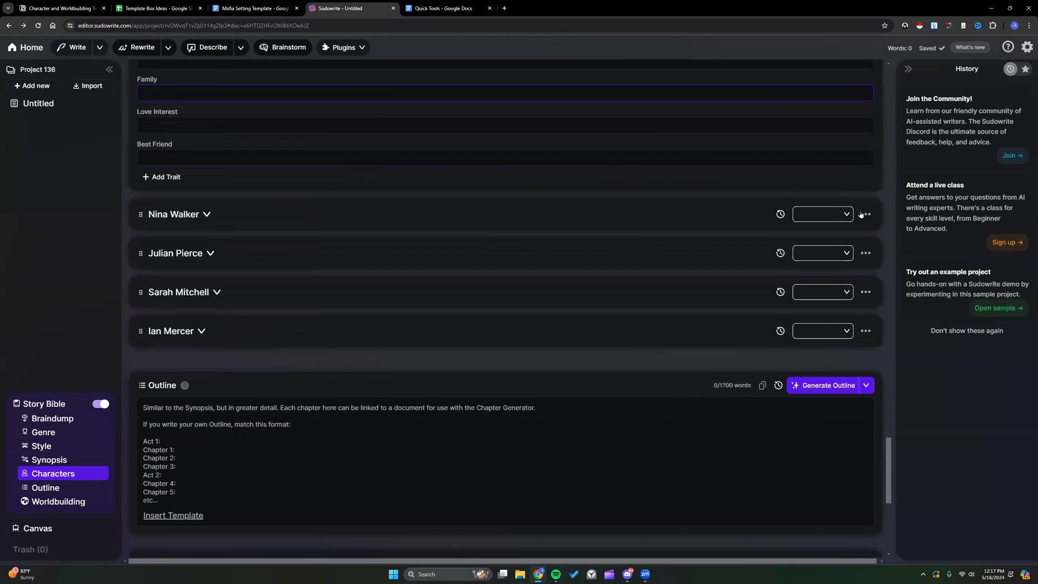
scroll(860, 215, down, 6)
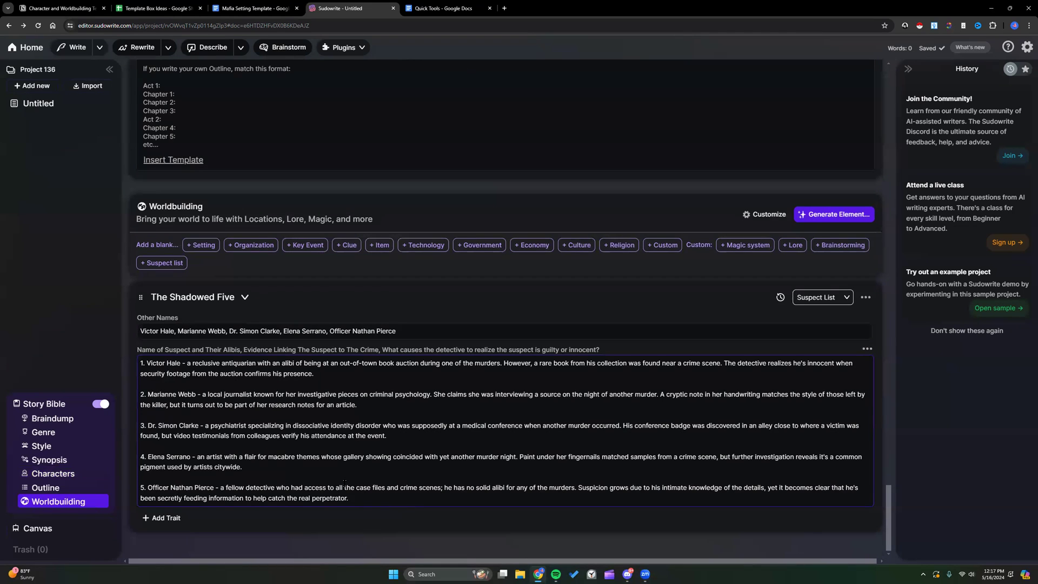
click(169, 297)
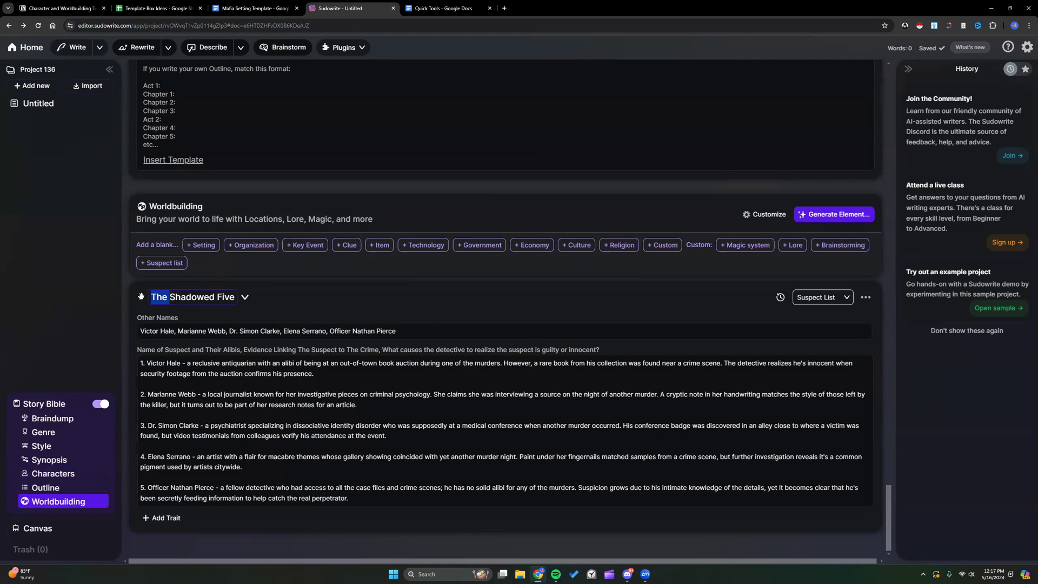
key(BackSpace)
key(BackSpace)
key(BackSpace)
key(BackSpace)
drag(212, 292, 147, 304)
key(BackSpace)
text(List of Potential Suspects)
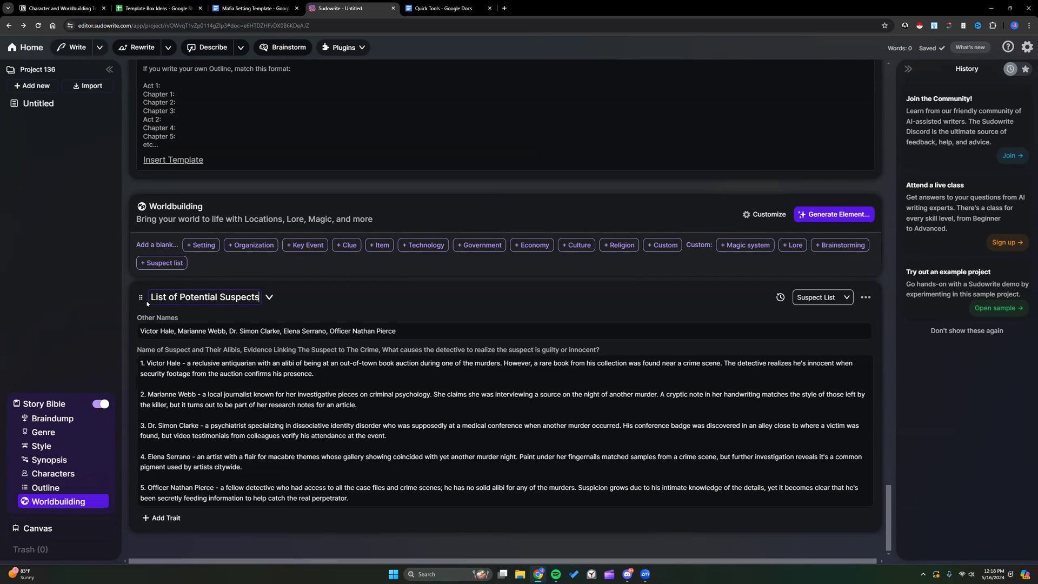
Step: Shorten the suspect list element's title to "Potential Suspects"
click(225, 365)
key(BackSpace)
key(BackSpace)
key(BackSpace)
key(BackSpace)
key(BackSpace)
key(BackSpace)
key(BackSpace)
key(BackSpace)
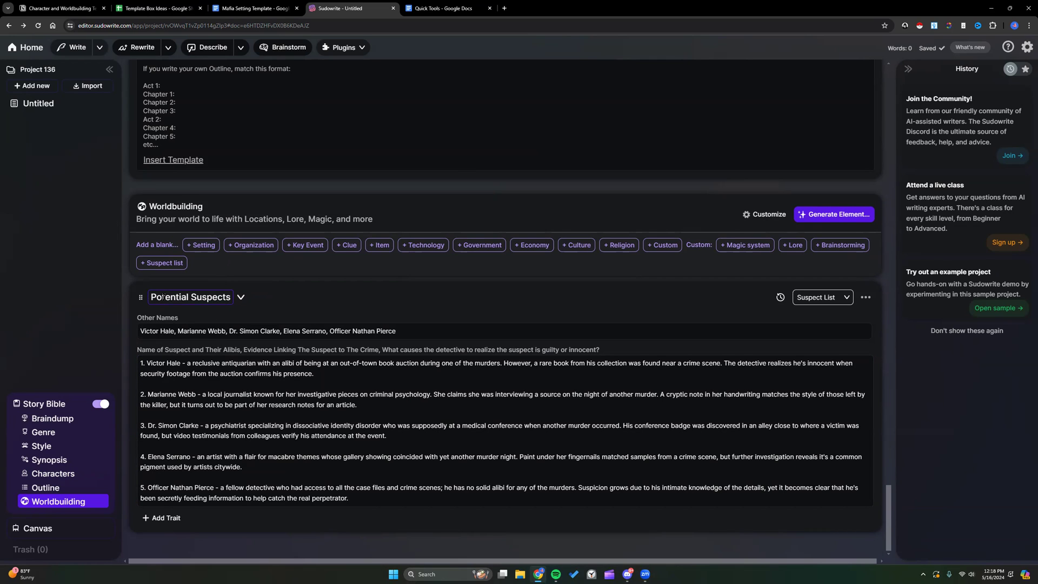
Step: Examine the Potential Suspects title, its Other Names entries and the matching suspect descriptions with alibis and evidence
drag(149, 297, 231, 295)
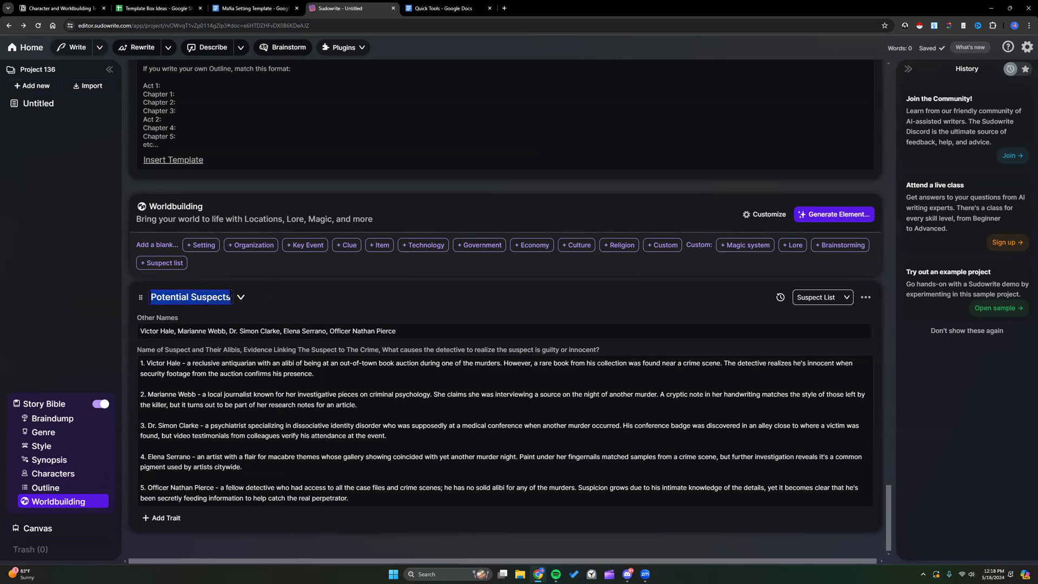
click(232, 331)
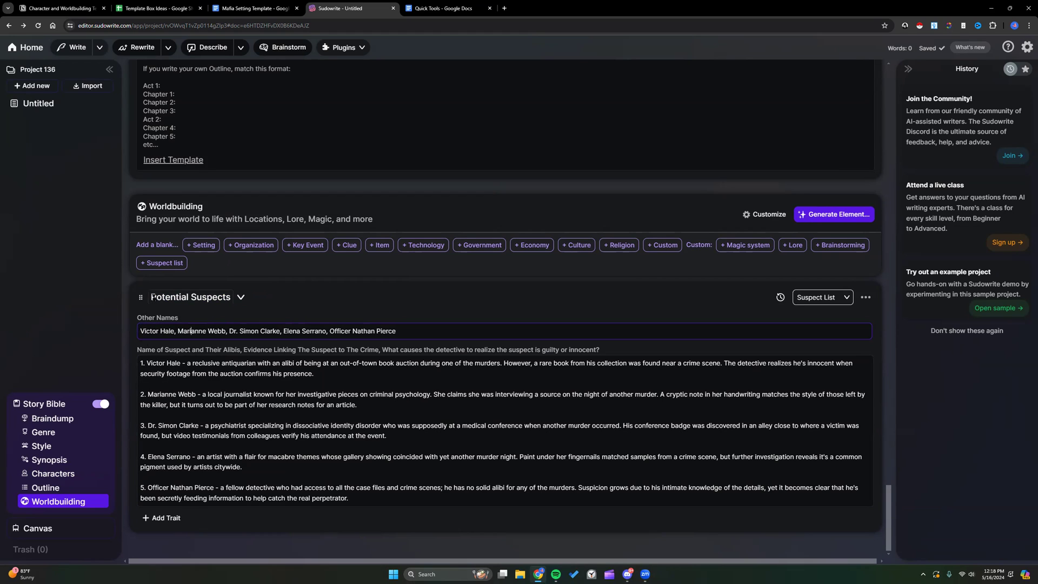
drag(150, 297, 235, 299)
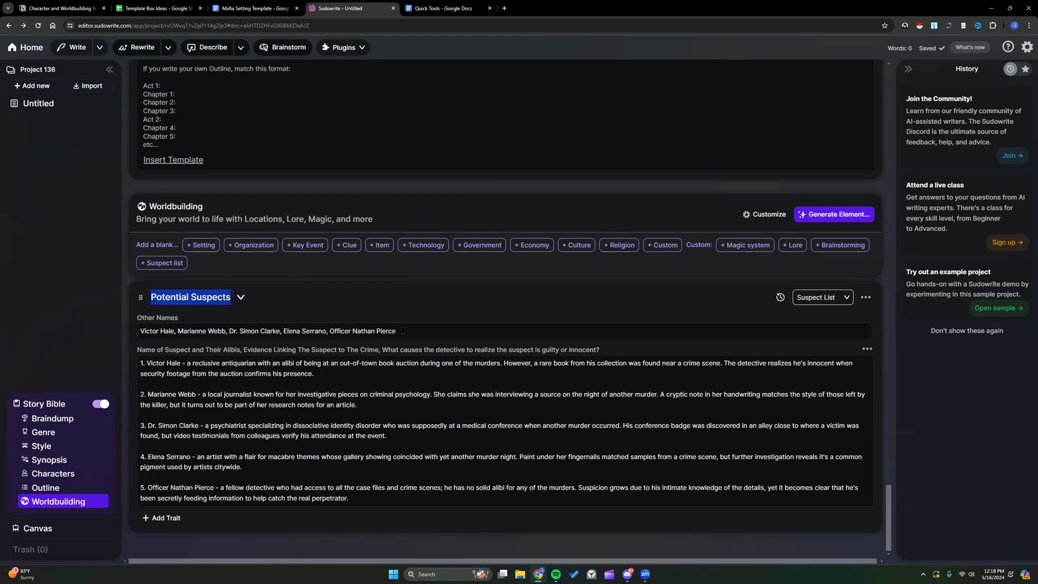
click(402, 331)
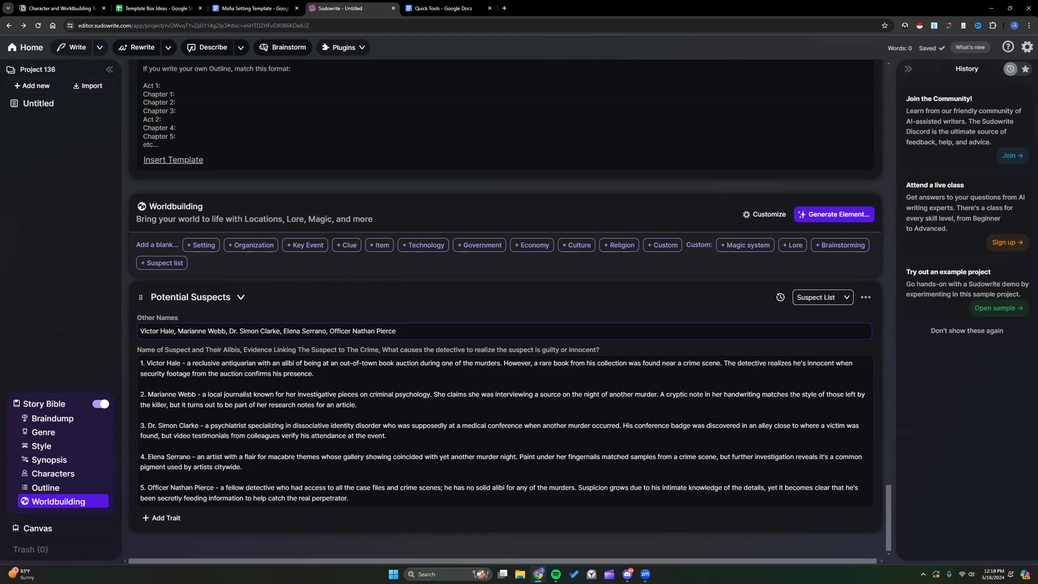
drag(177, 331, 224, 331)
drag(146, 394, 366, 405)
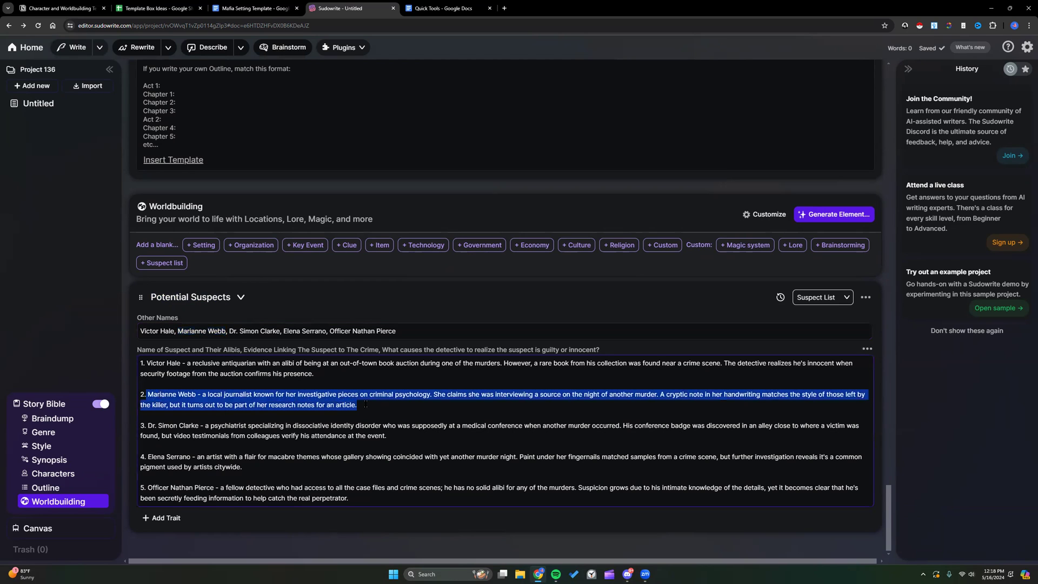
click(215, 331)
drag(140, 331, 397, 331)
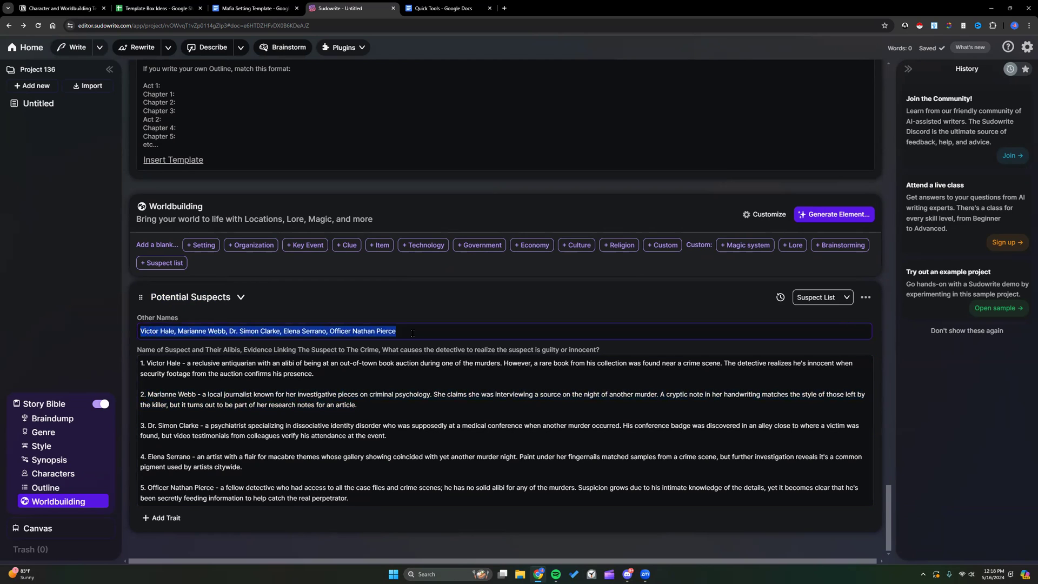
click(381, 378)
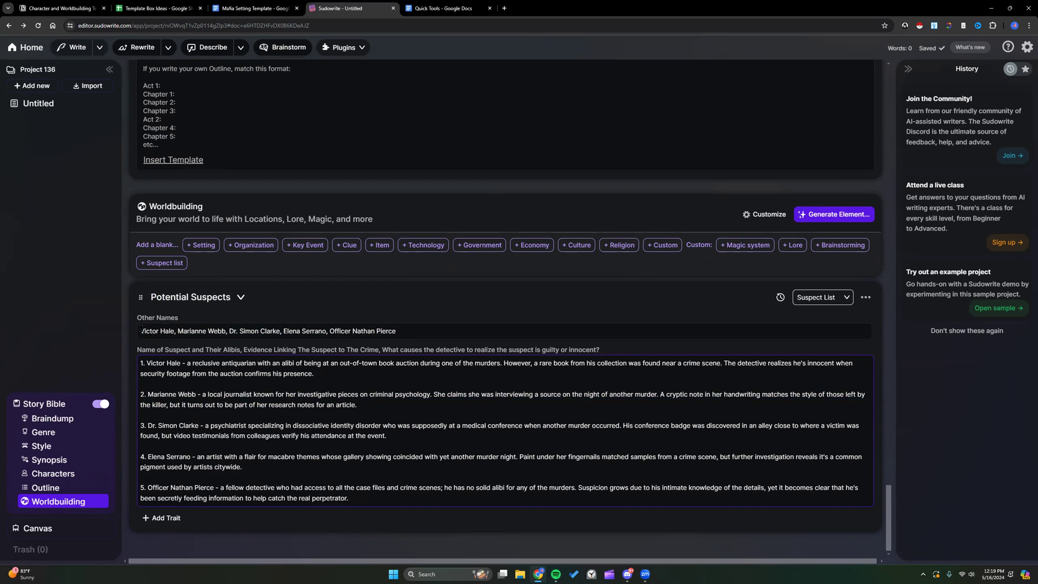
drag(140, 330, 411, 331)
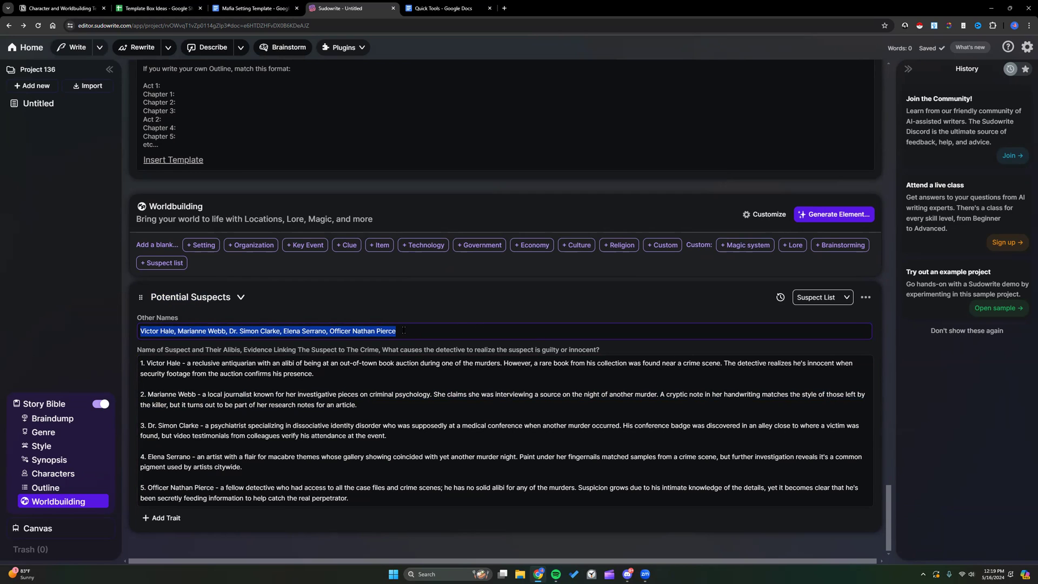
drag(152, 363, 314, 374)
click(362, 406)
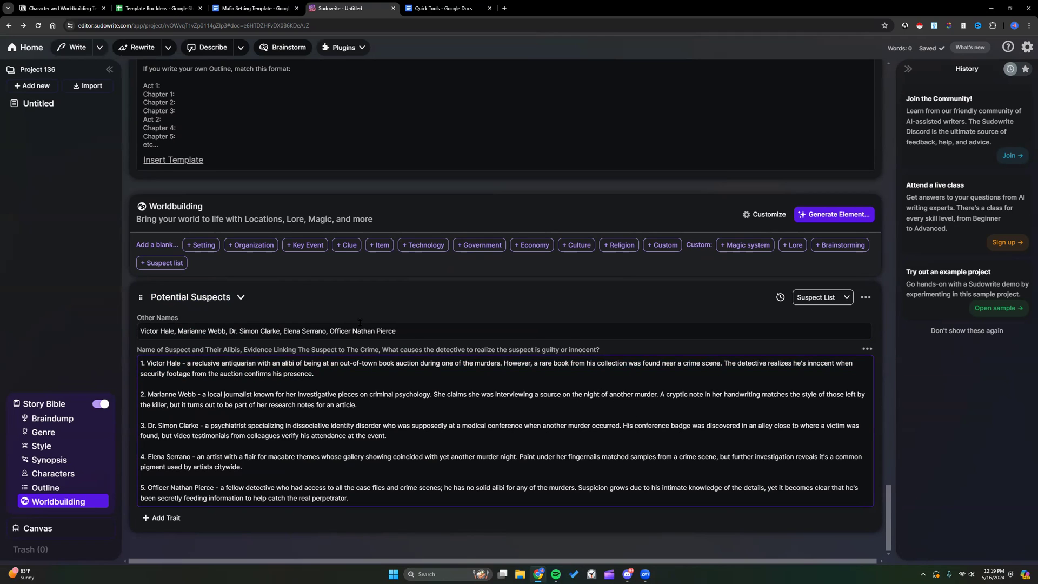
Step: Add a blank Clue element to Worldbuilding and move it to the project trash
click(340, 247)
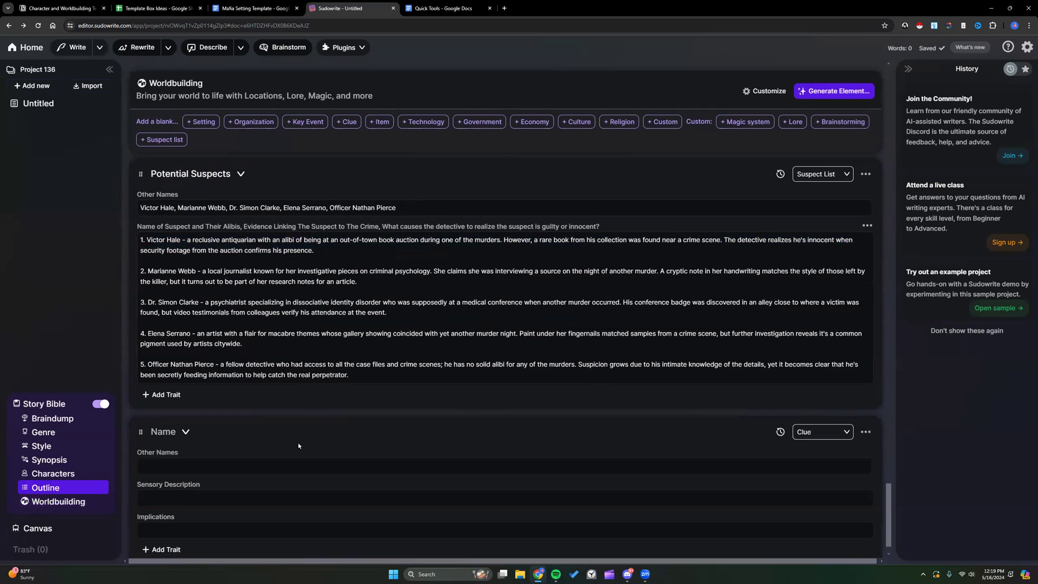
scroll(299, 445, down, 1)
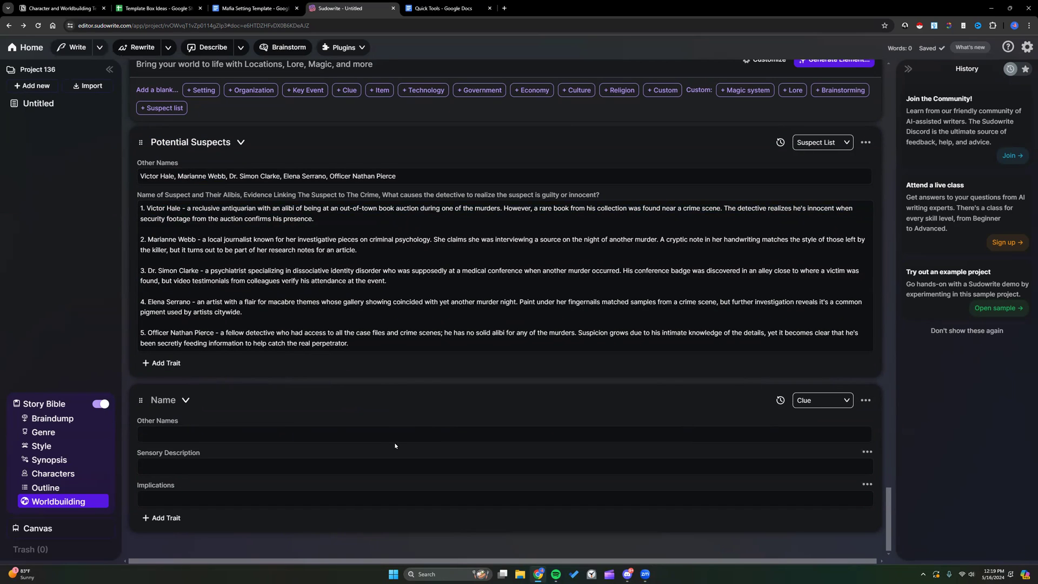
click(865, 400)
click(852, 422)
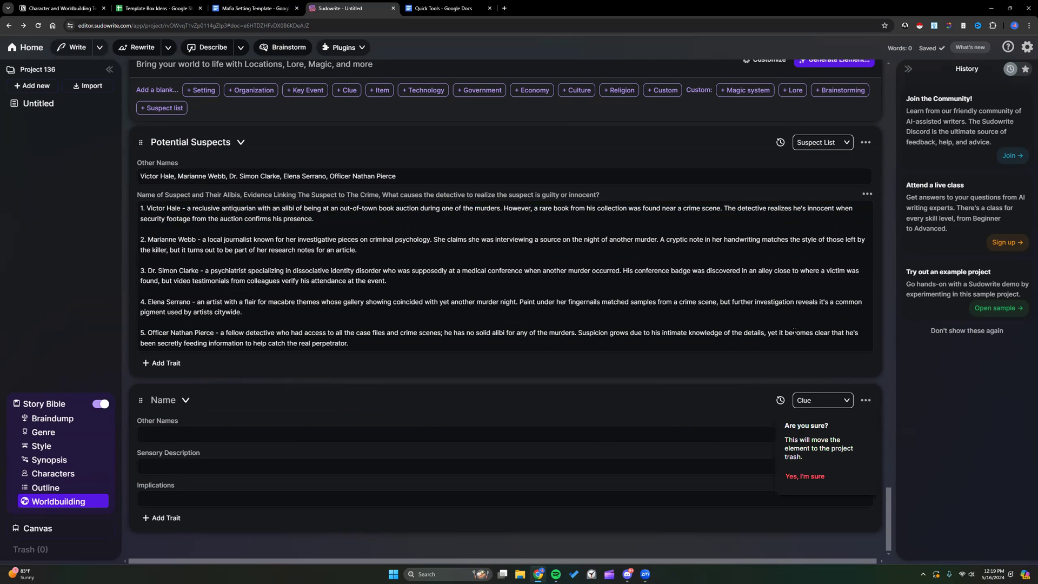
click(804, 476)
Step: Customize the default Worldbuilding traits for Clue, shortening the trait "Sensory Description" to "Description"
scroll(683, 382, up, 3)
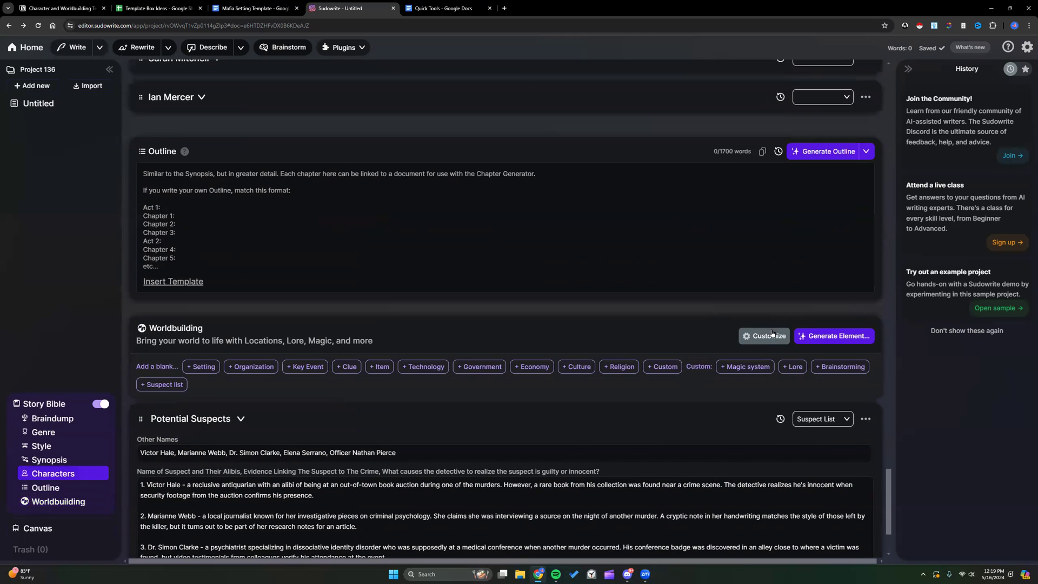
click(772, 334)
click(506, 205)
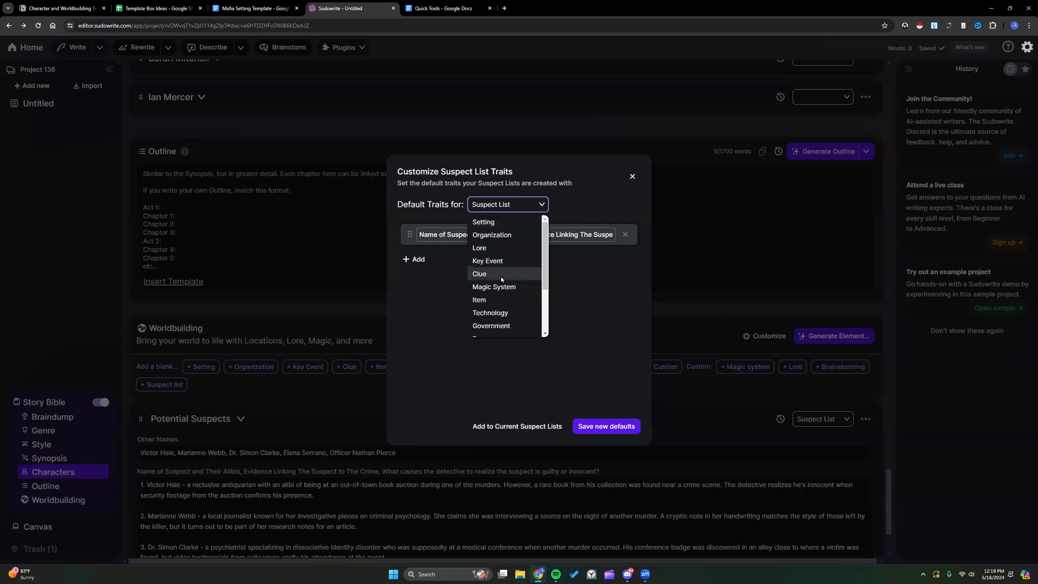
click(501, 276)
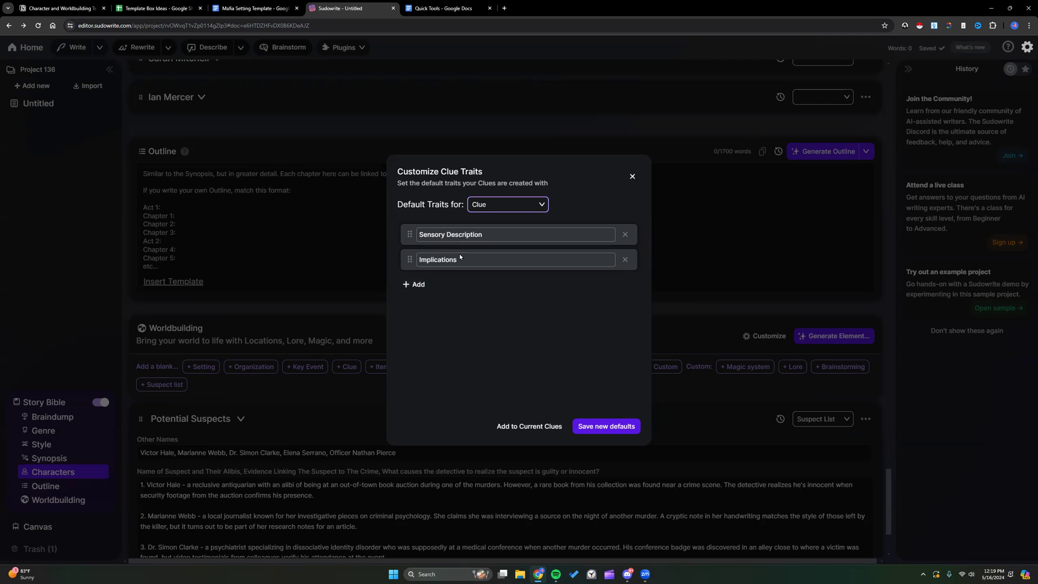
key(BackSpace)
key(BackSpace)
key(BackSpace)
key(BackSpace)
key(BackSpace)
key(BackSpace)
key(BackSpace)
key(BackSpace)
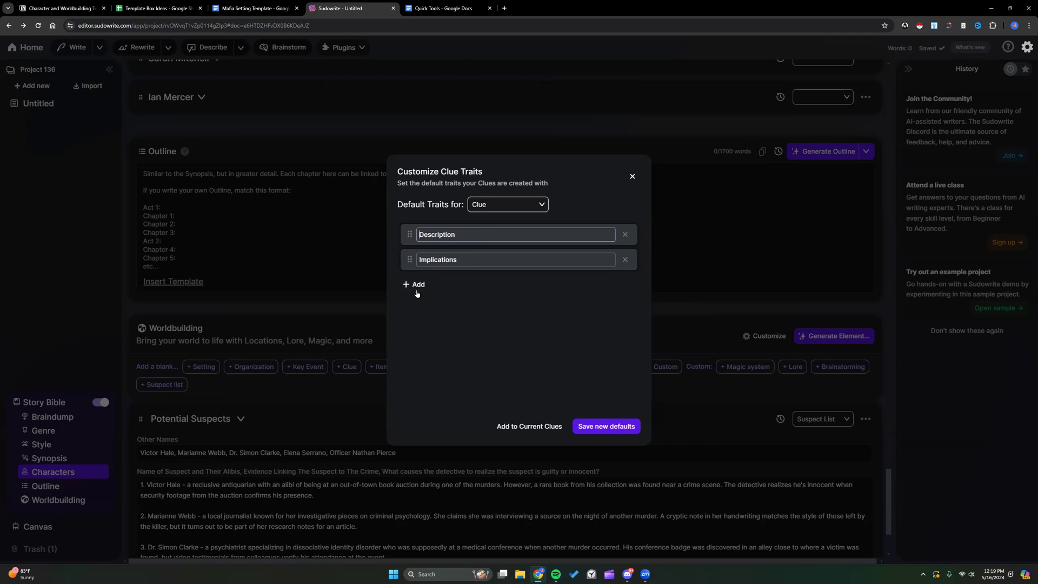
Step: Add the Clue traits "Location item was found" and "Red Herring", and close the trait customization without saving
click(417, 287)
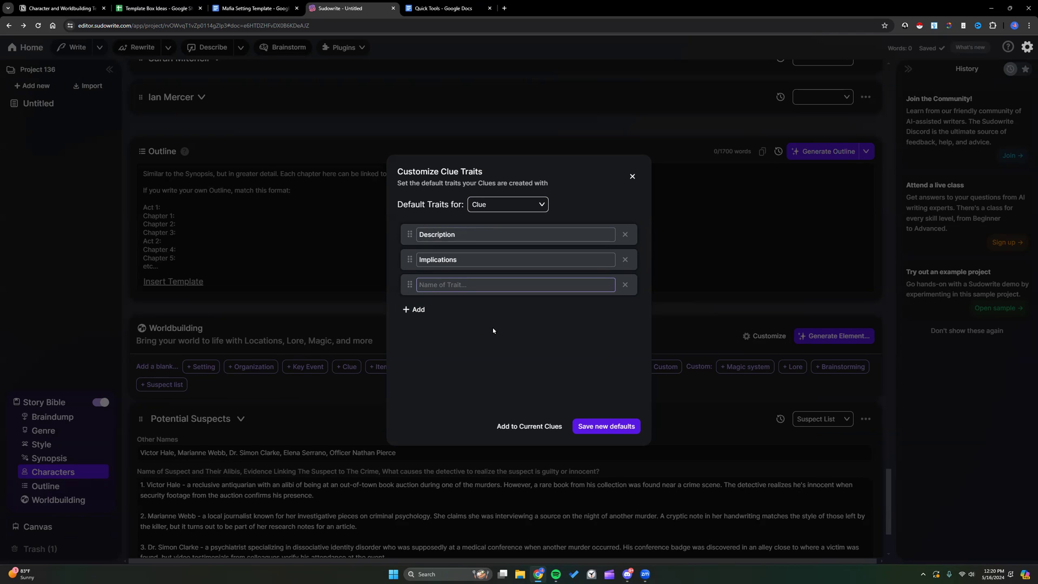
text(Location item was found)
click(417, 312)
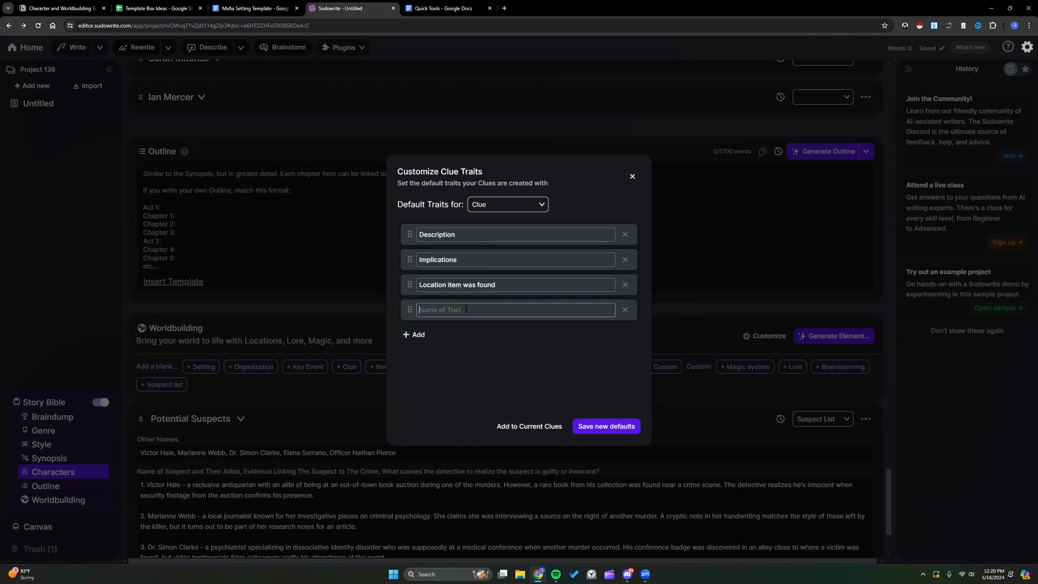
text(Red Herring)
drag(453, 310, 464, 310)
click(632, 177)
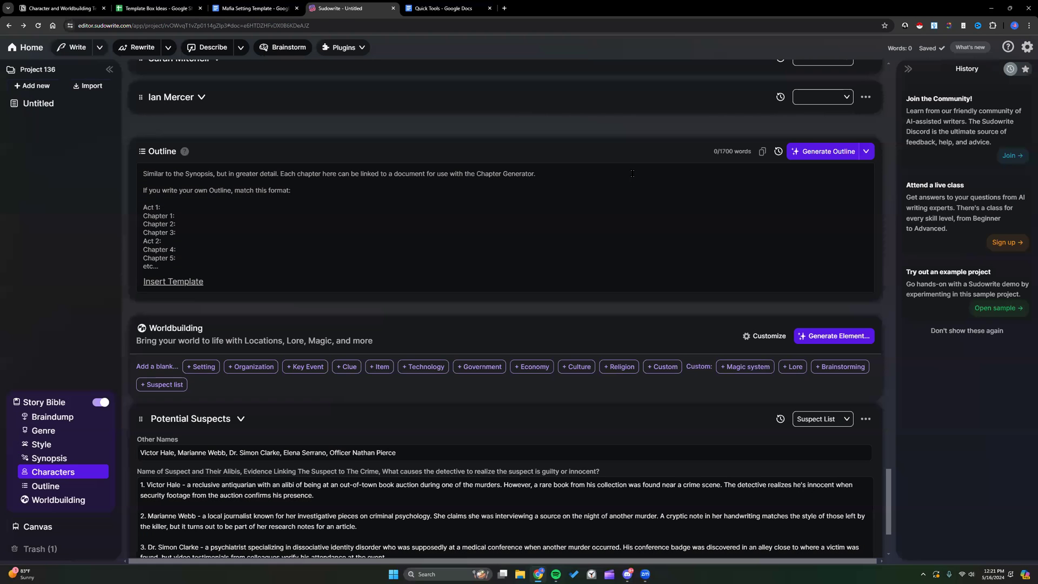
Step: Leave the current project for the project overview and create a new project
scroll(404, 308, up, 15)
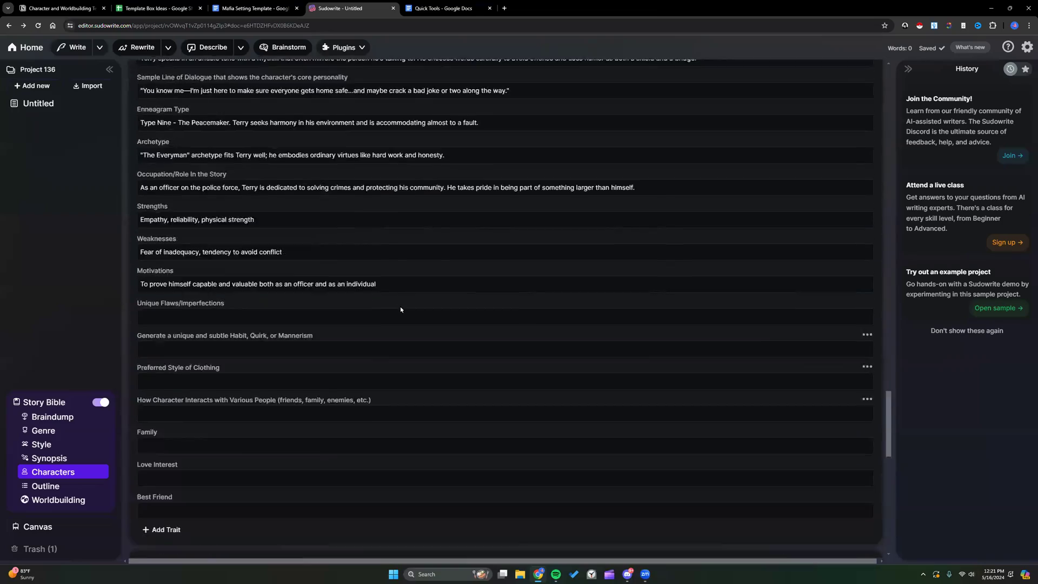
scroll(396, 302, up, 20)
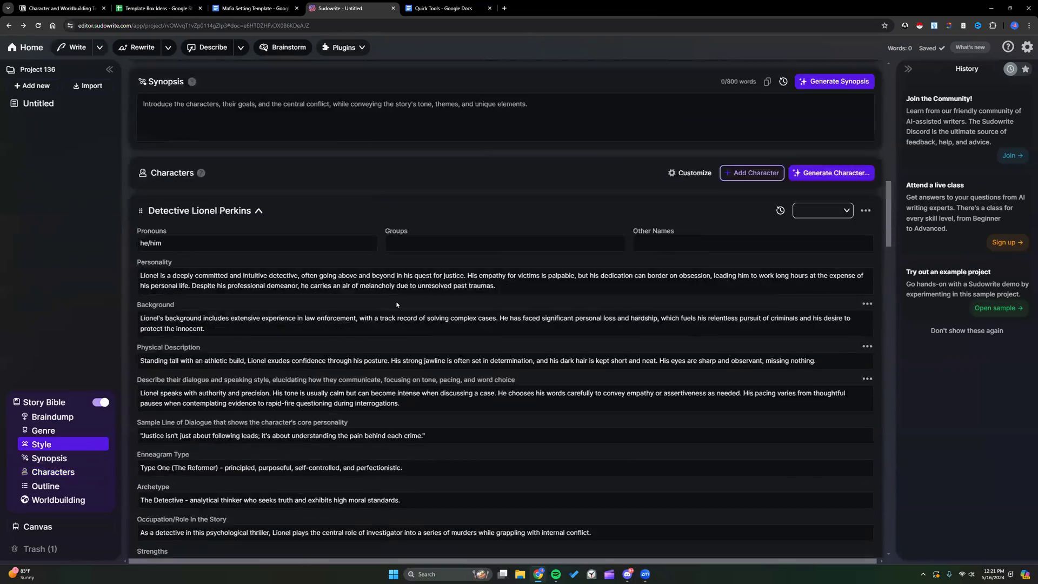
scroll(395, 300, up, 4)
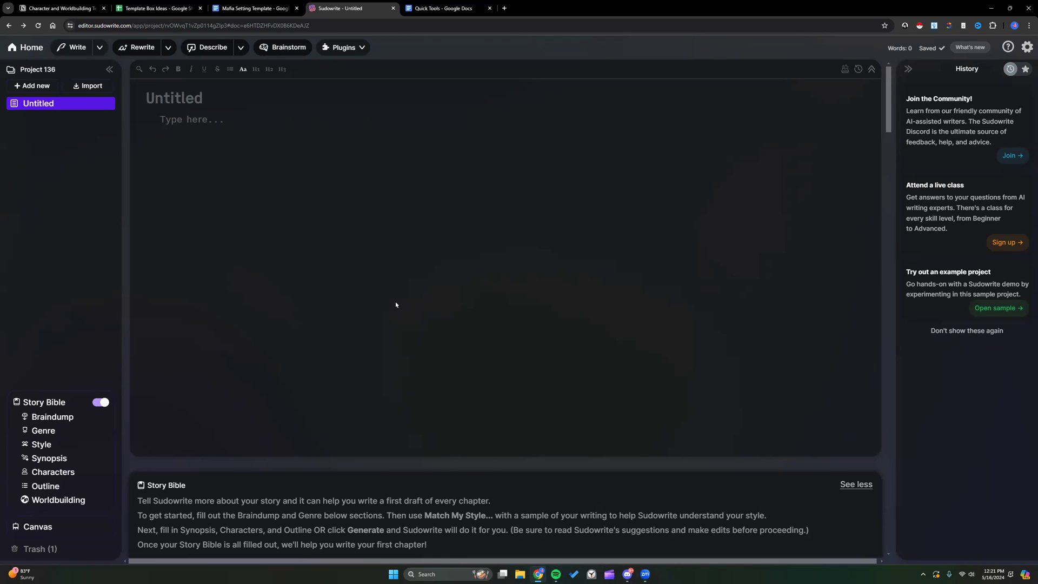
click(26, 47)
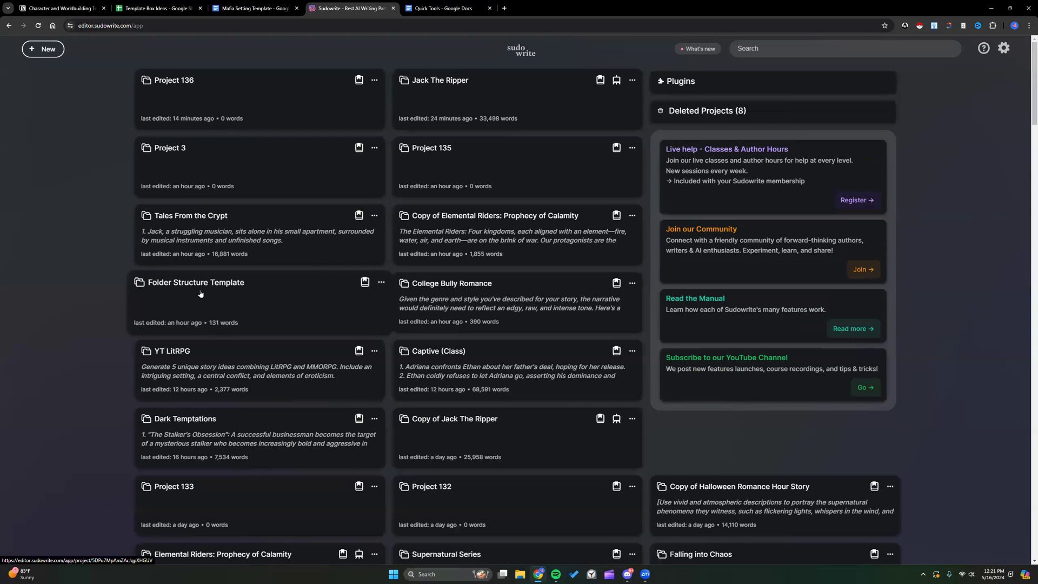
click(45, 49)
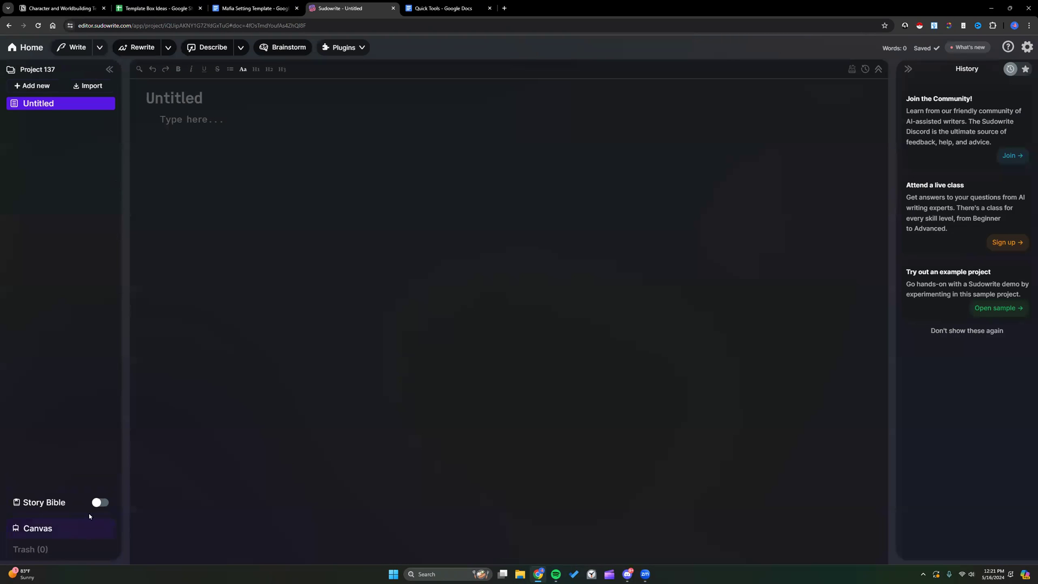
Step: Turn on Story Bible for the new project and look over its Braindump, Genre, Style and Synopsis sections
click(104, 502)
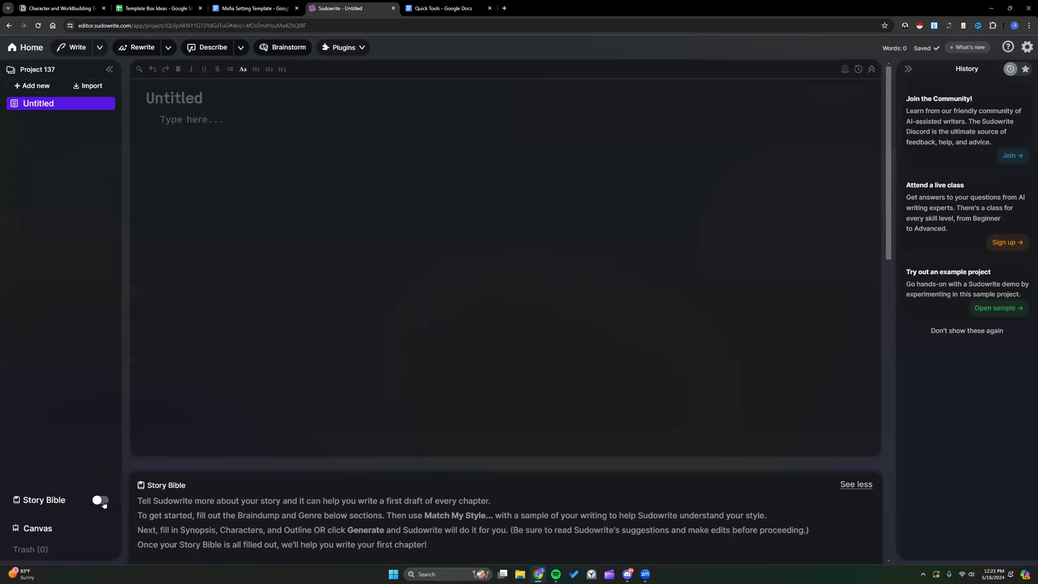
click(62, 419)
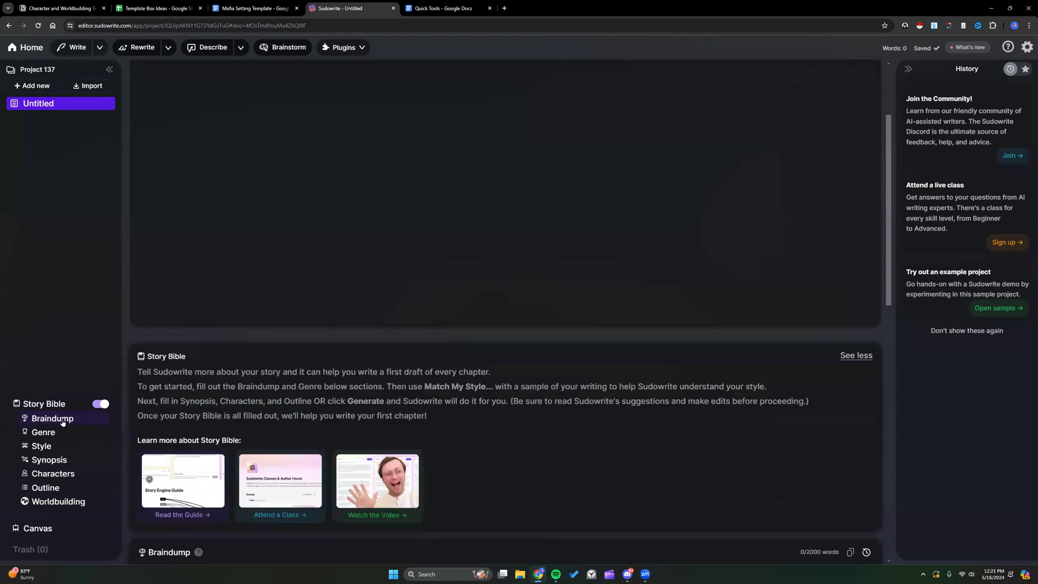
scroll(404, 344, up, 1)
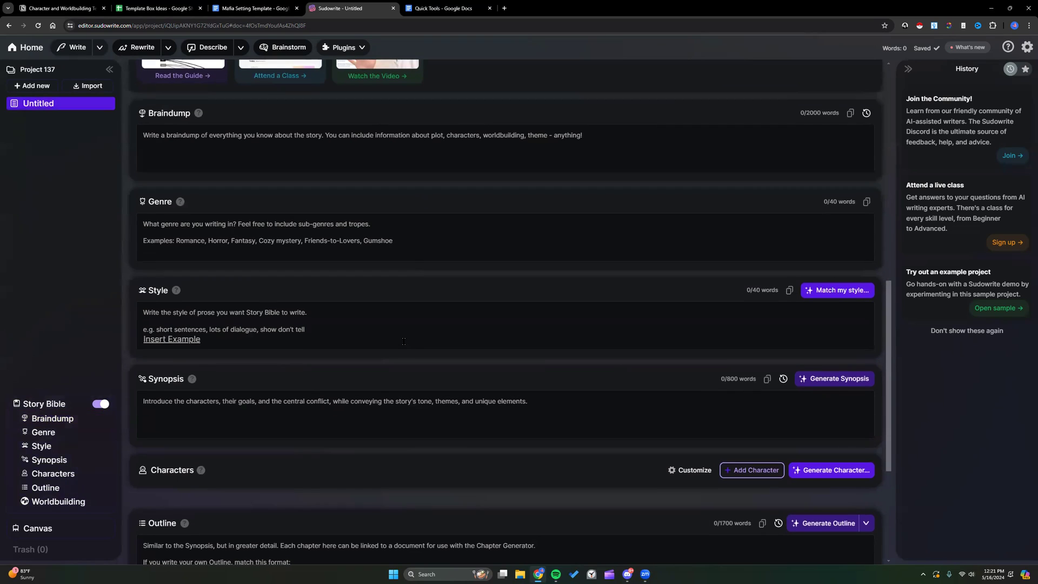
scroll(404, 341, up, 1)
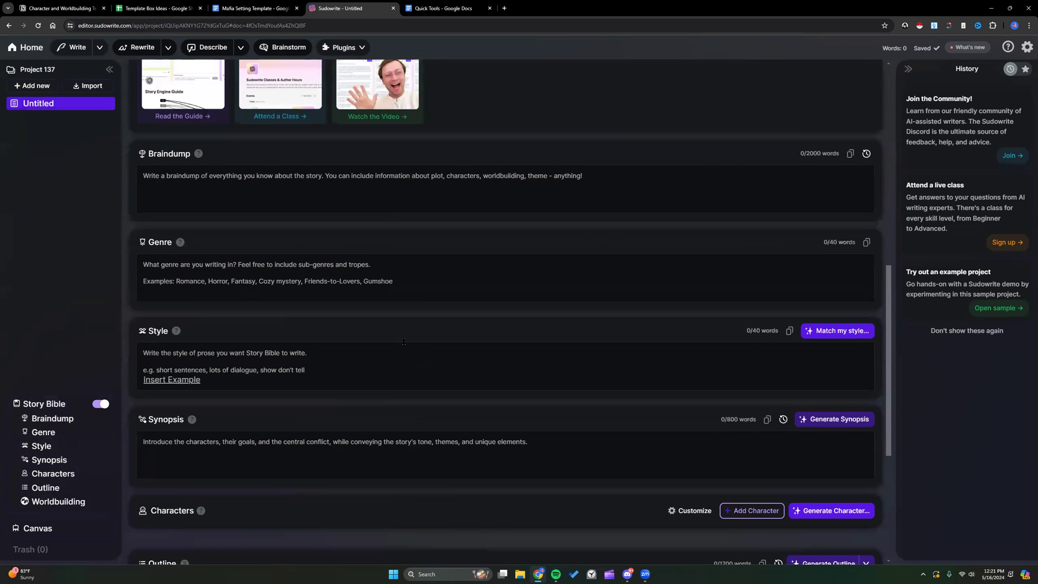
scroll(404, 341, up, 3)
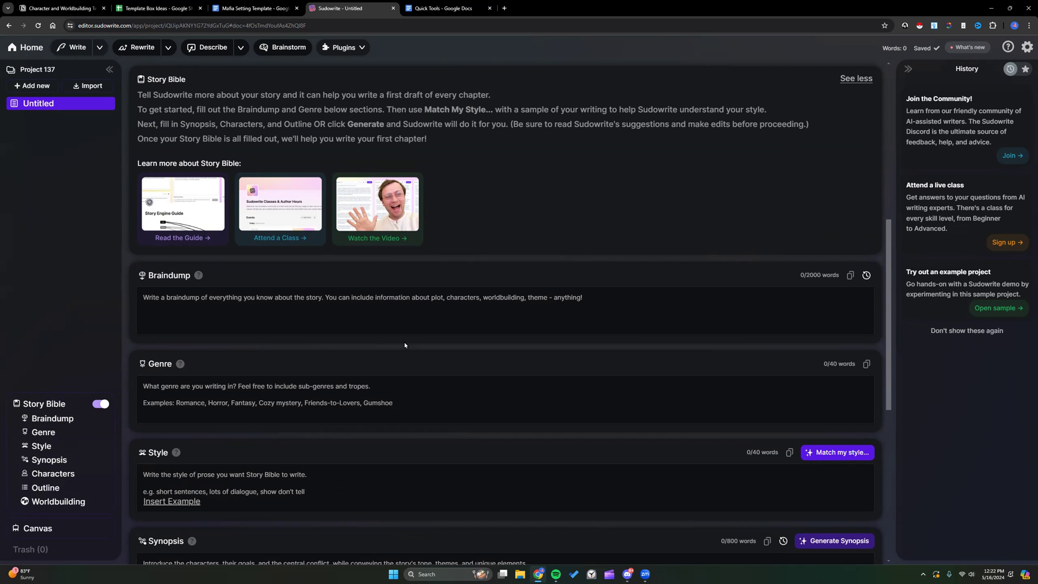
scroll(405, 345, down, 2)
scroll(403, 341, down, 1)
scroll(403, 341, up, 1)
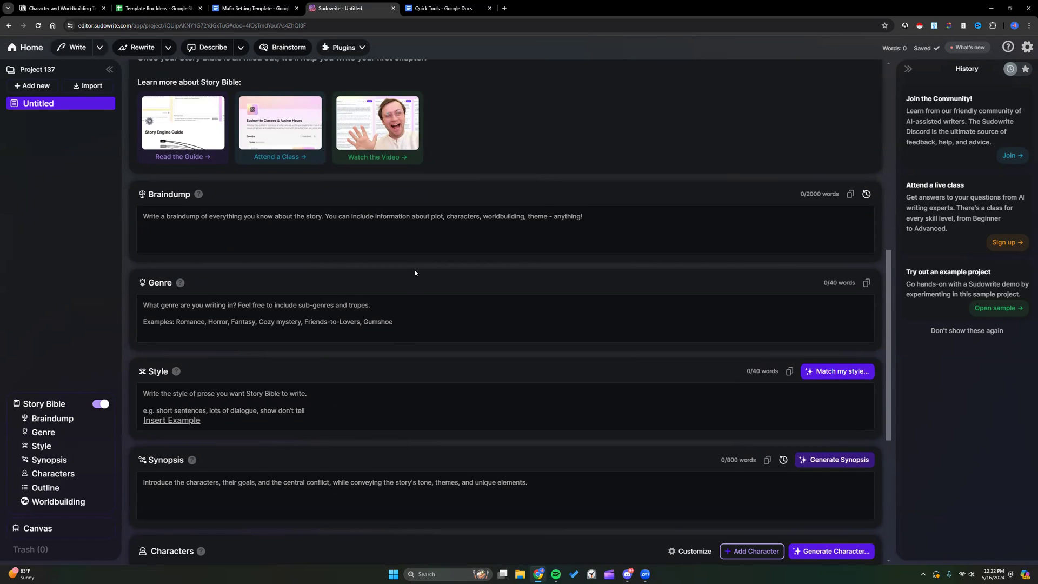
Step: Enter "LitRPG" as the new project's genre and "Write a LitRPG story" as its Braindump
click(431, 218)
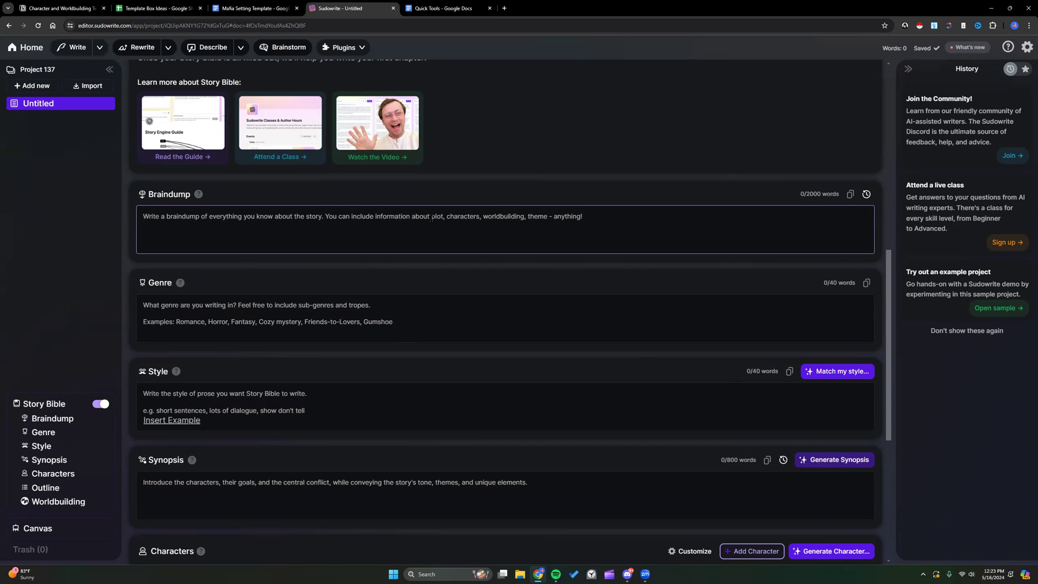
scroll(430, 218, down, 1)
scroll(432, 222, down, 1)
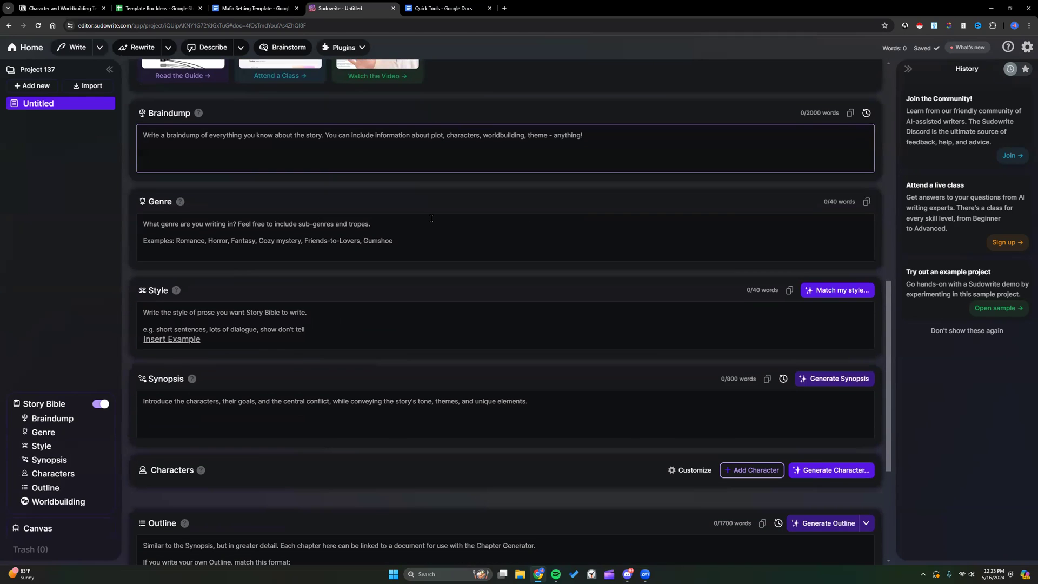
click(227, 146)
click(249, 242)
text(LitRPG)
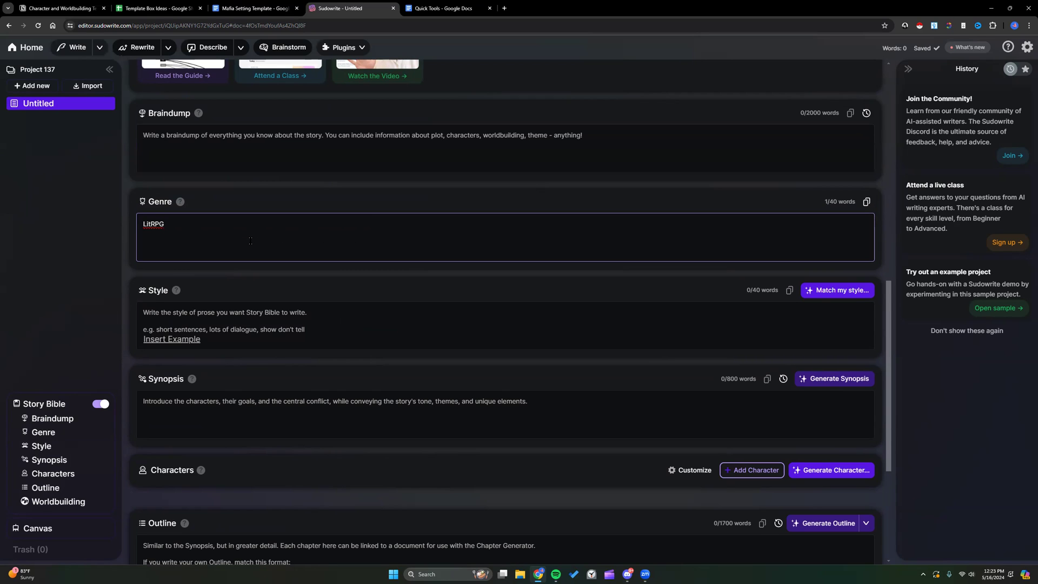
click(246, 148)
text(Write)
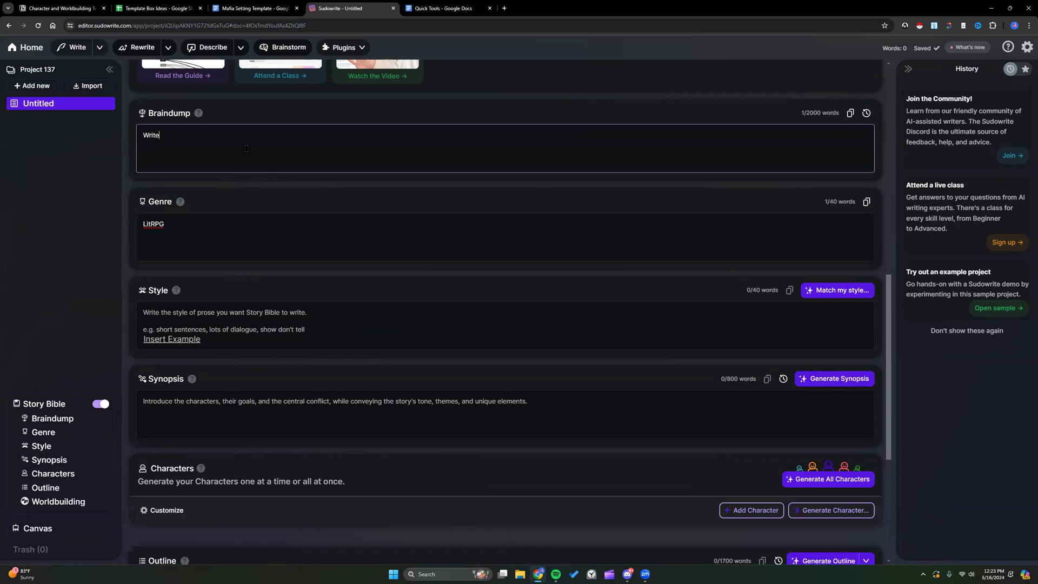
text( a LitRPG story)
Step: Return to the project overview, search for "litrp" and open the project LitRPG SW 101
click(10, 52)
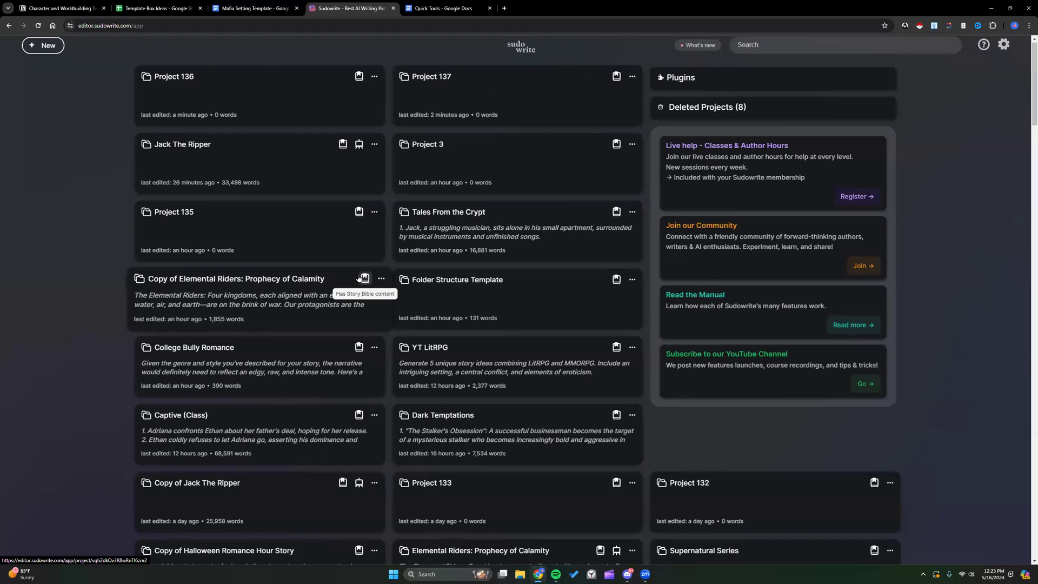
scroll(358, 279, down, 2)
scroll(357, 279, down, 4)
scroll(358, 279, up, 1)
scroll(358, 279, up, 5)
click(767, 51)
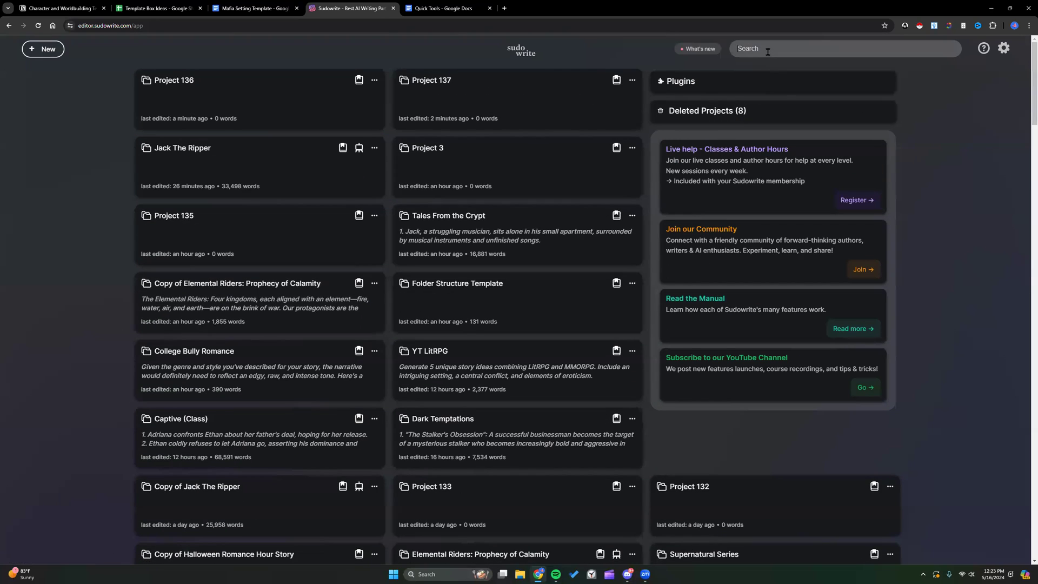
text(l)
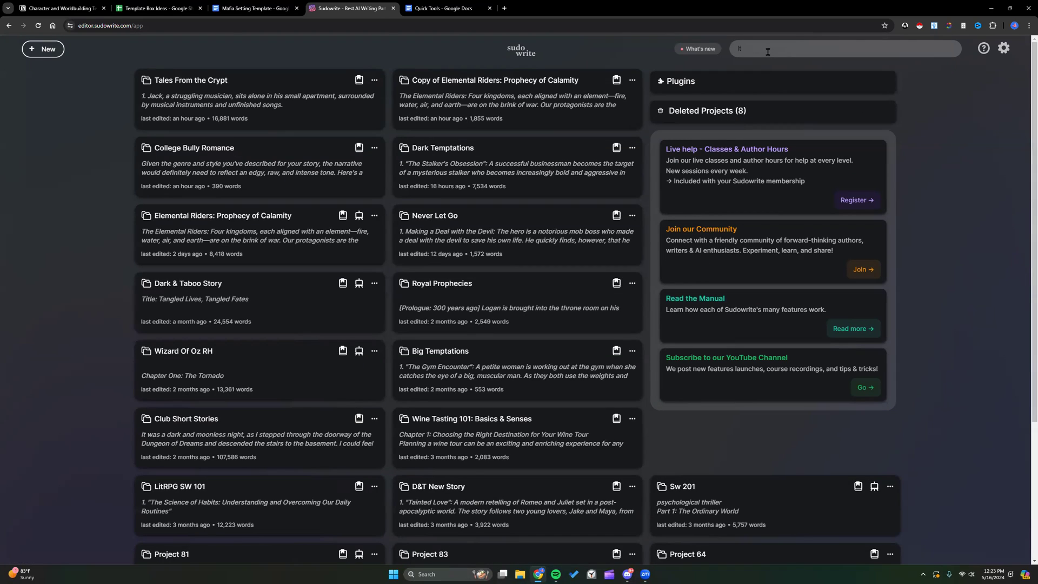
text(i)
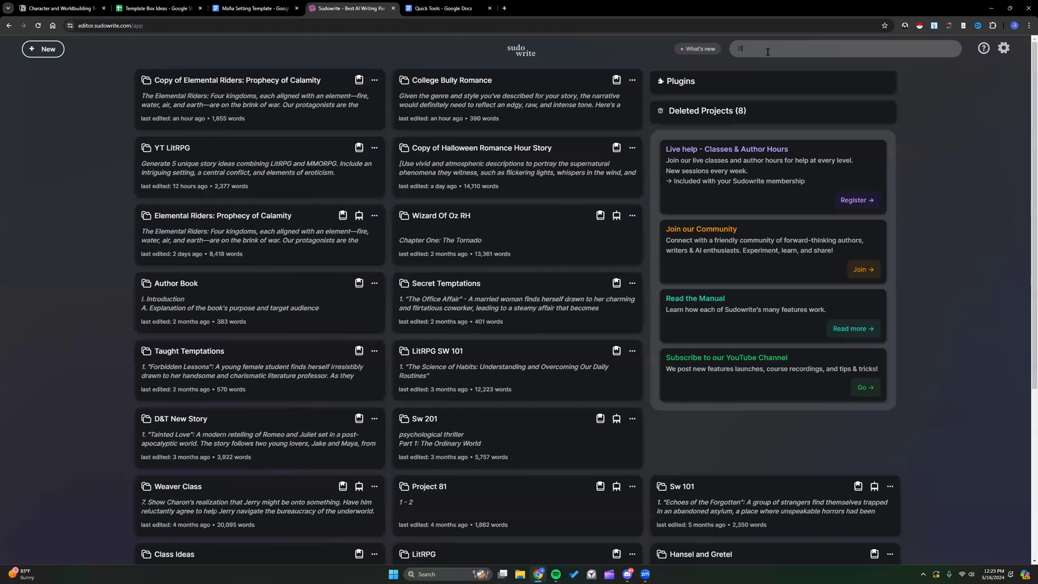
text(trp)
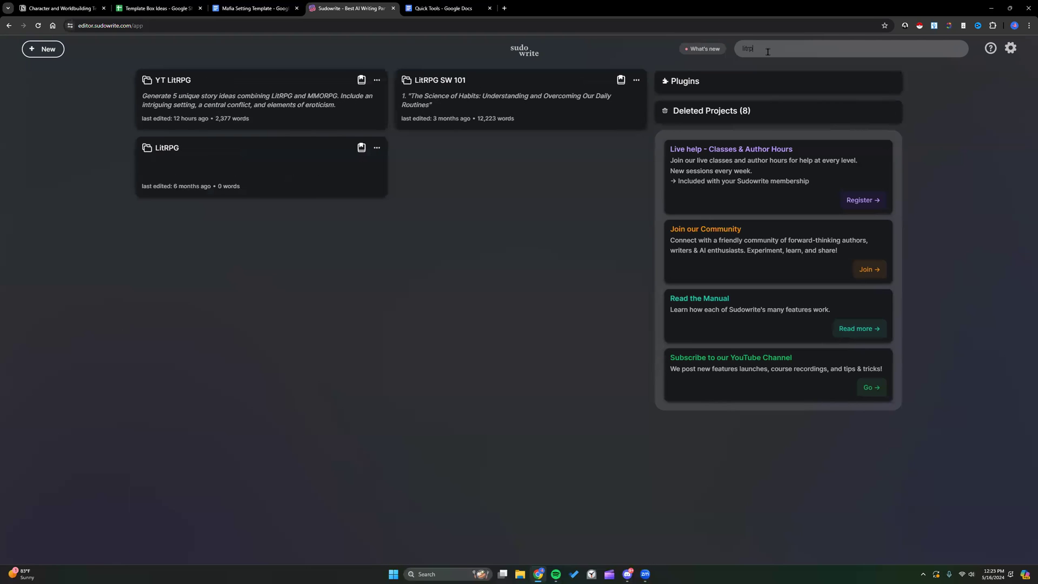
click(518, 106)
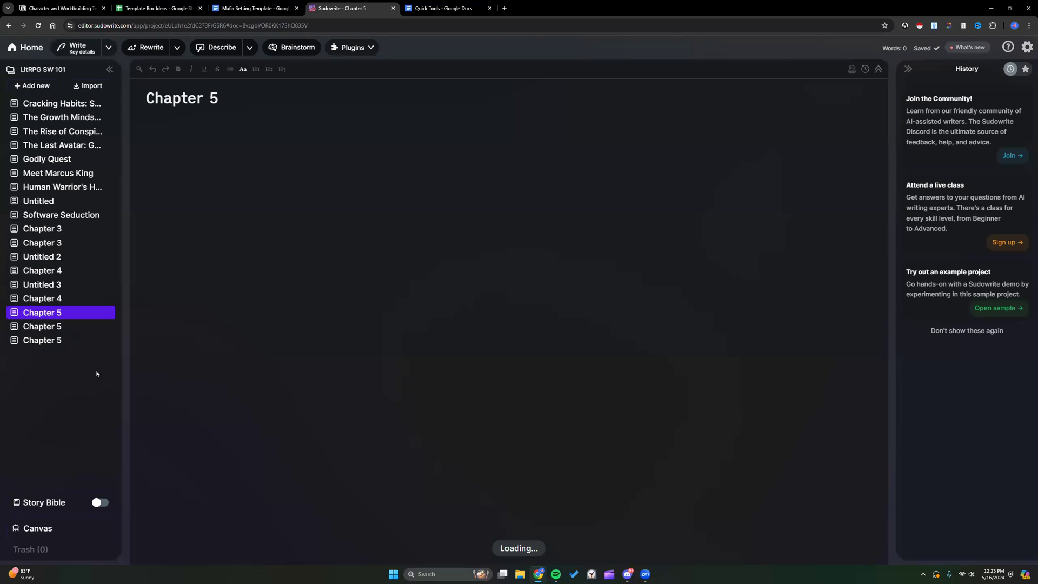
Step: Go to the project's Story Bible Braindump and look over the Story Bible 2 update offer and the Braindump, Genre and Style content
click(75, 422)
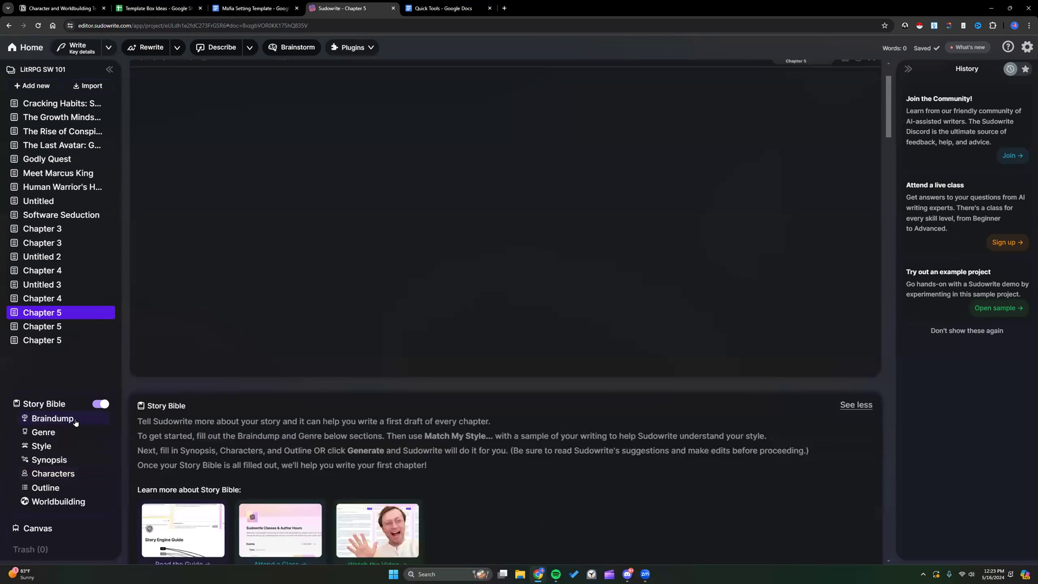
scroll(394, 387, up, 5)
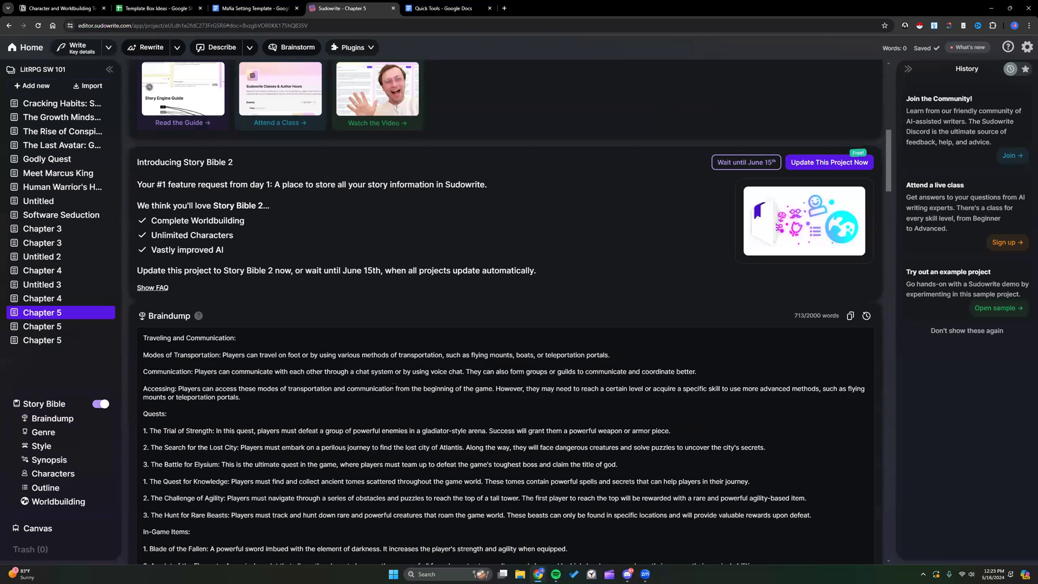
scroll(394, 387, down, 1)
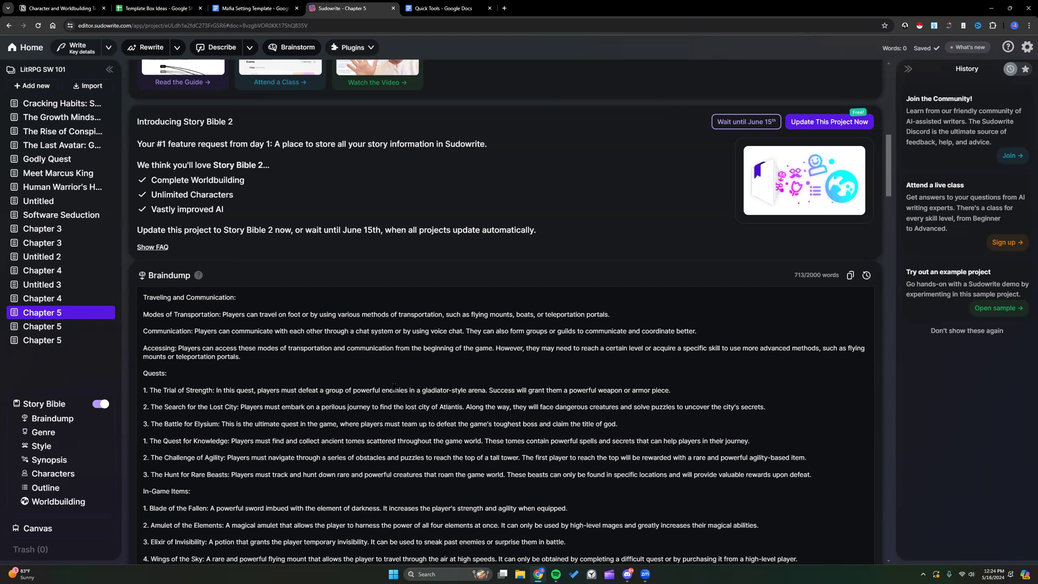
scroll(387, 371, down, 1)
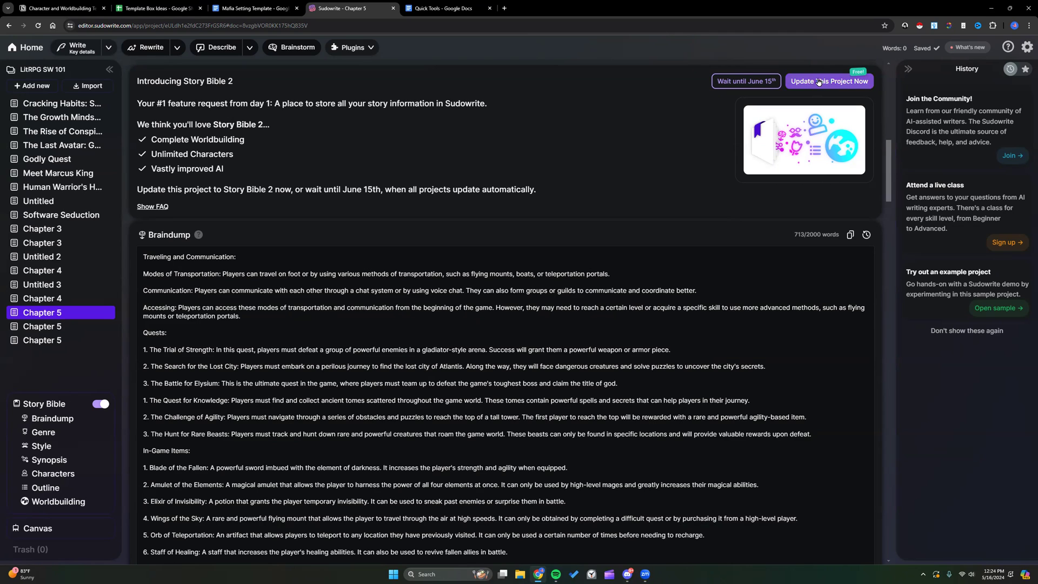
scroll(532, 388, up, 3)
scroll(531, 385, up, 3)
scroll(531, 385, down, 9)
scroll(531, 385, down, 6)
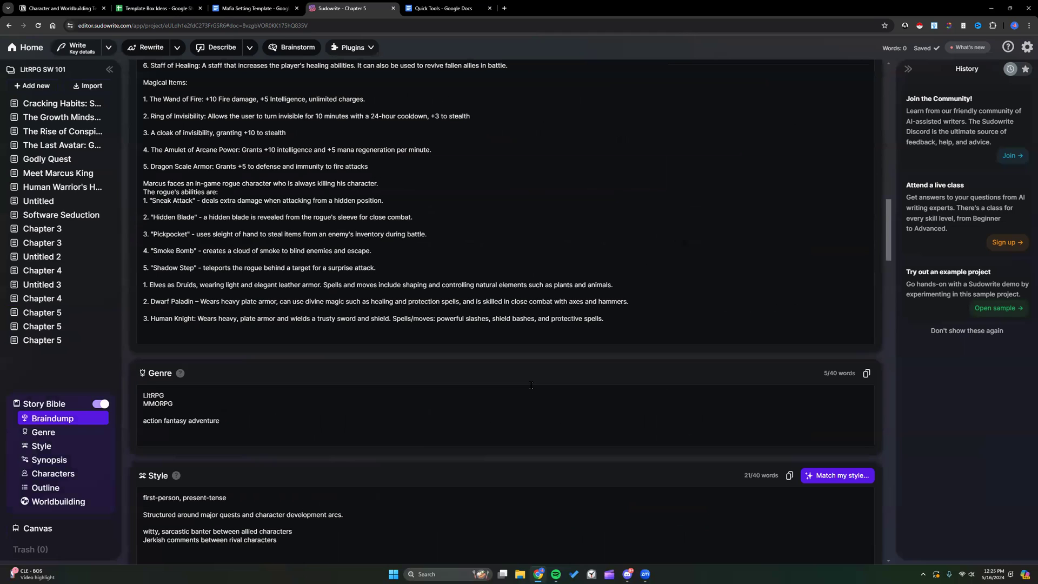
scroll(531, 385, up, 7)
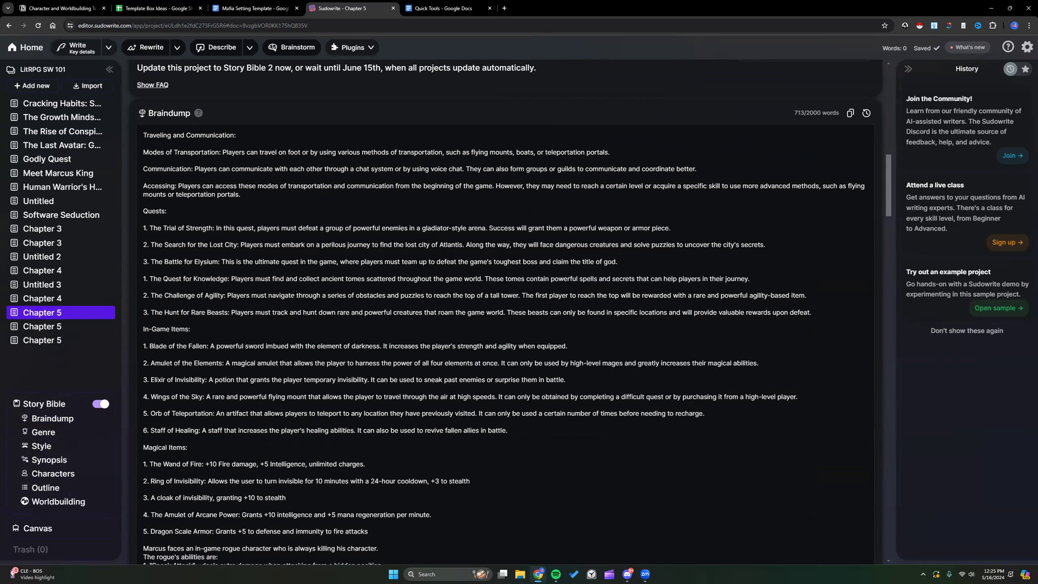
Step: Highlight the quests, in-game items and magical items in the Braindump to examine its worldbuilding content
drag(152, 228, 274, 312)
scroll(267, 300, down, 2)
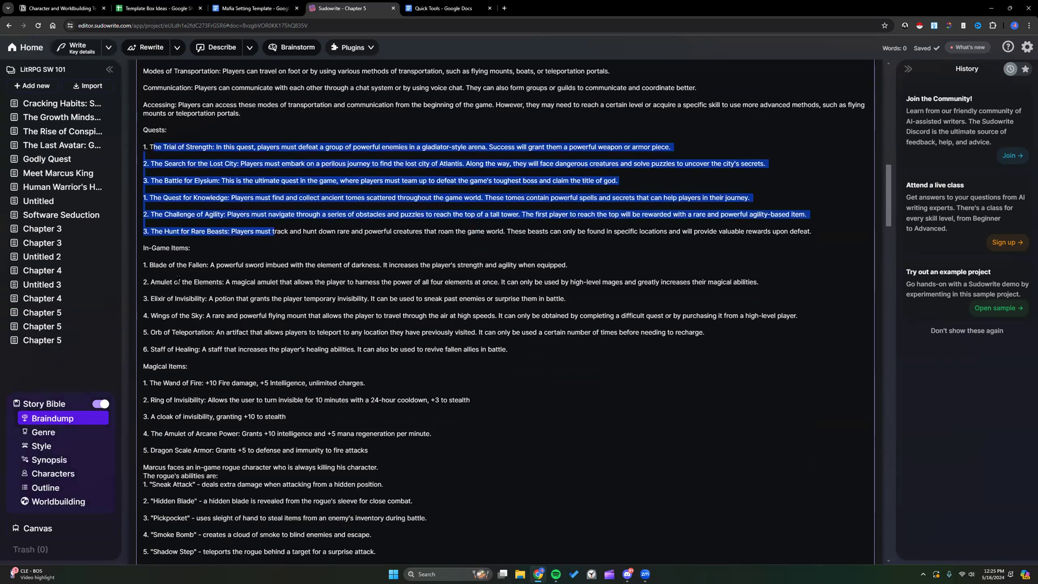
drag(151, 265, 231, 349)
scroll(229, 349, down, 3)
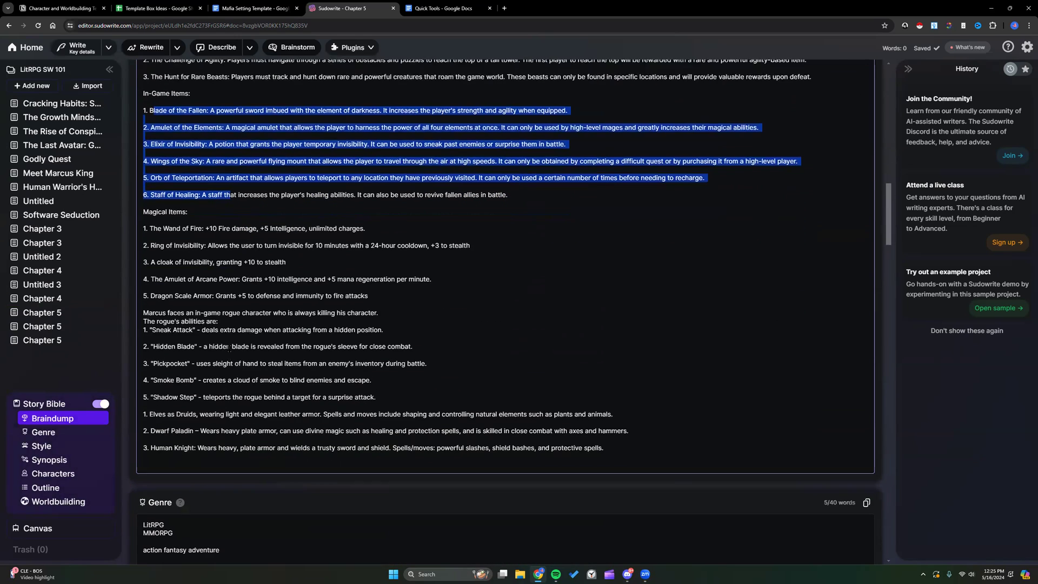
drag(143, 254, 215, 288)
scroll(222, 303, down, 4)
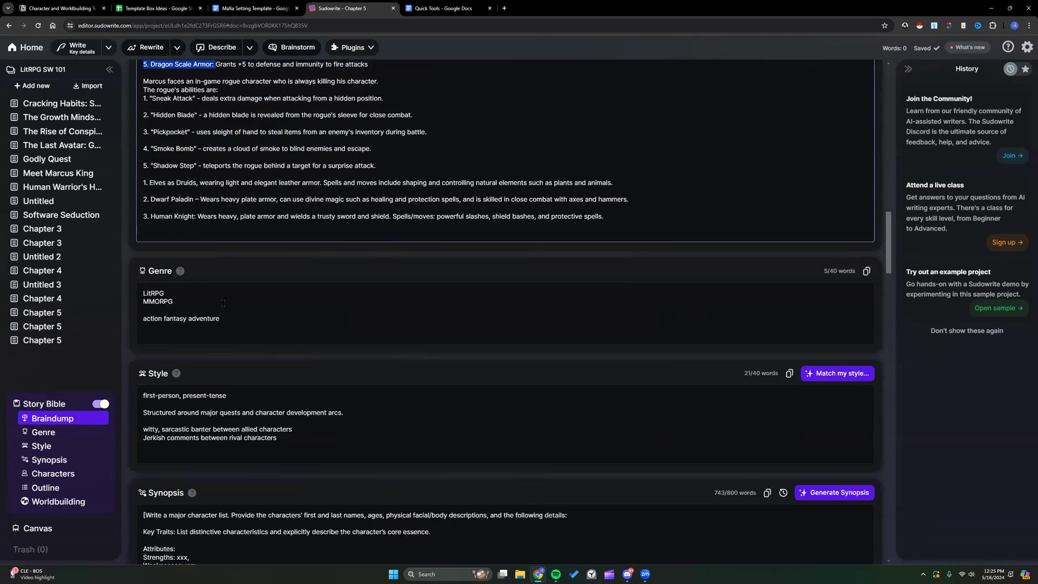
Step: Clear the entire Synopsis text from the Story Bible
scroll(222, 303, down, 3)
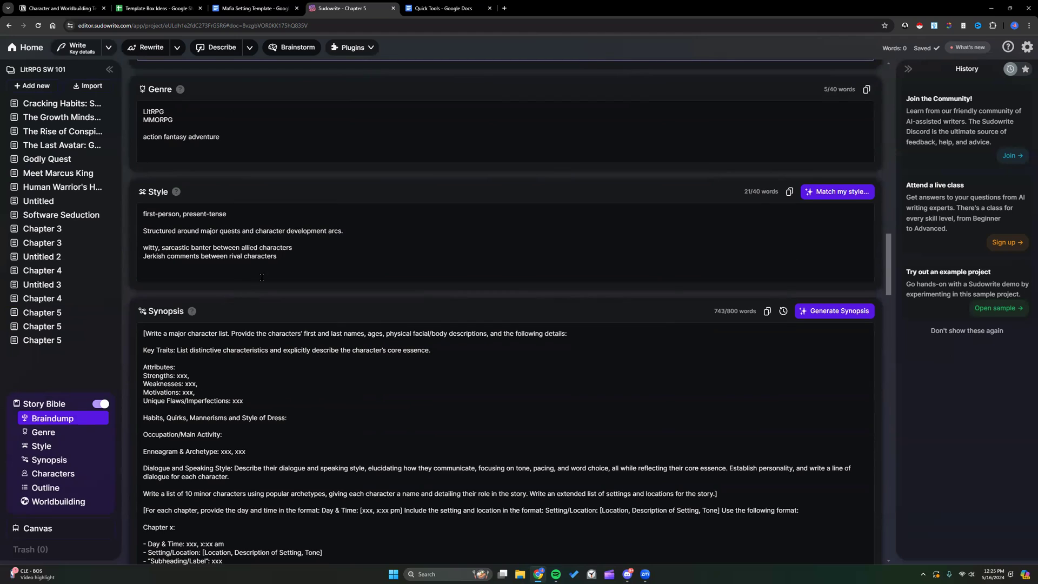
scroll(261, 278, down, 7)
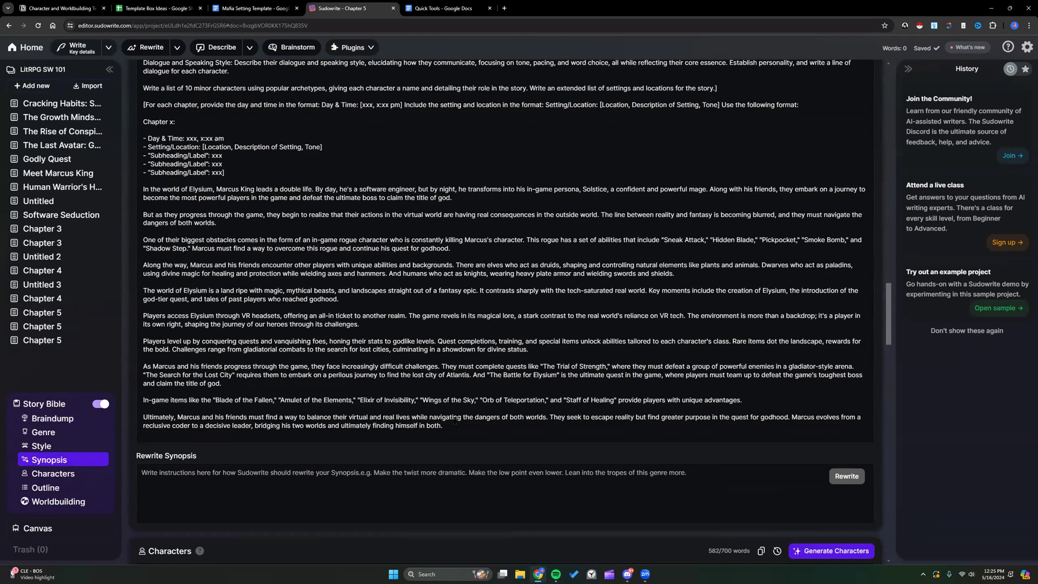
scroll(454, 420, up, 5)
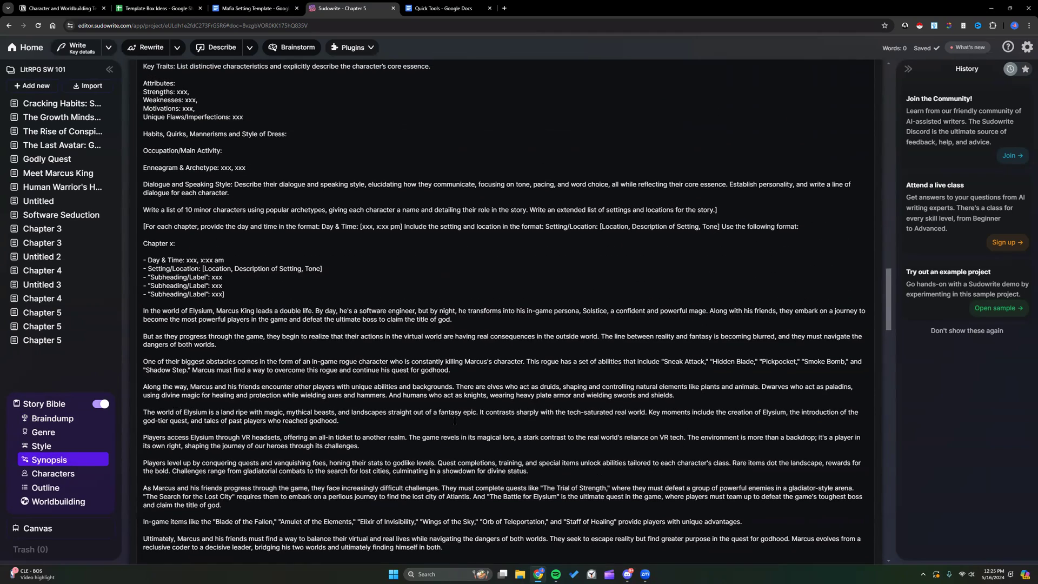
click(282, 249)
key(ctrl+a)
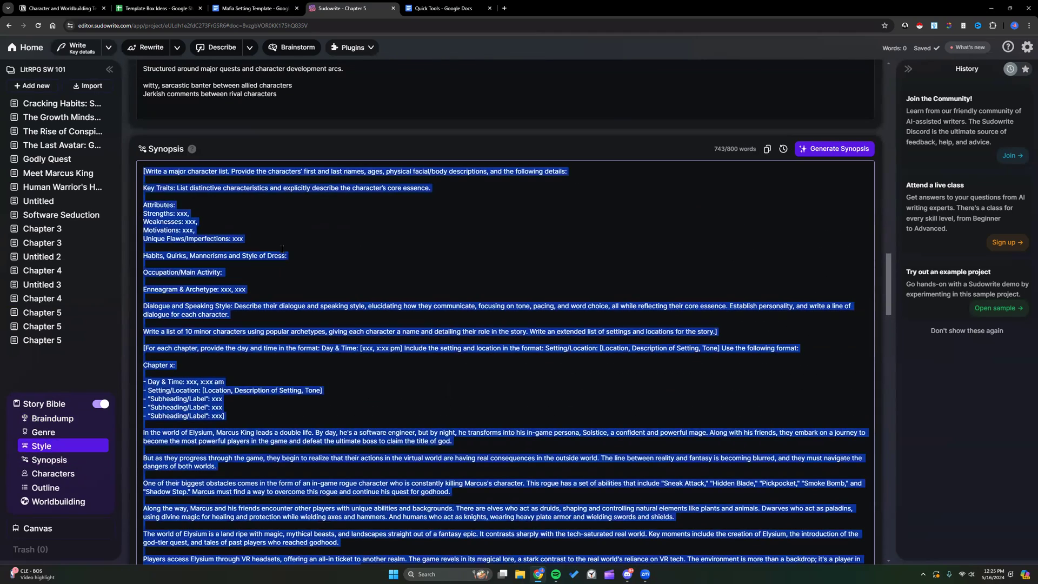
key(BackSpace)
Step: Update the LitRPG SW 101 project to Story Bible 2
scroll(306, 261, up, 9)
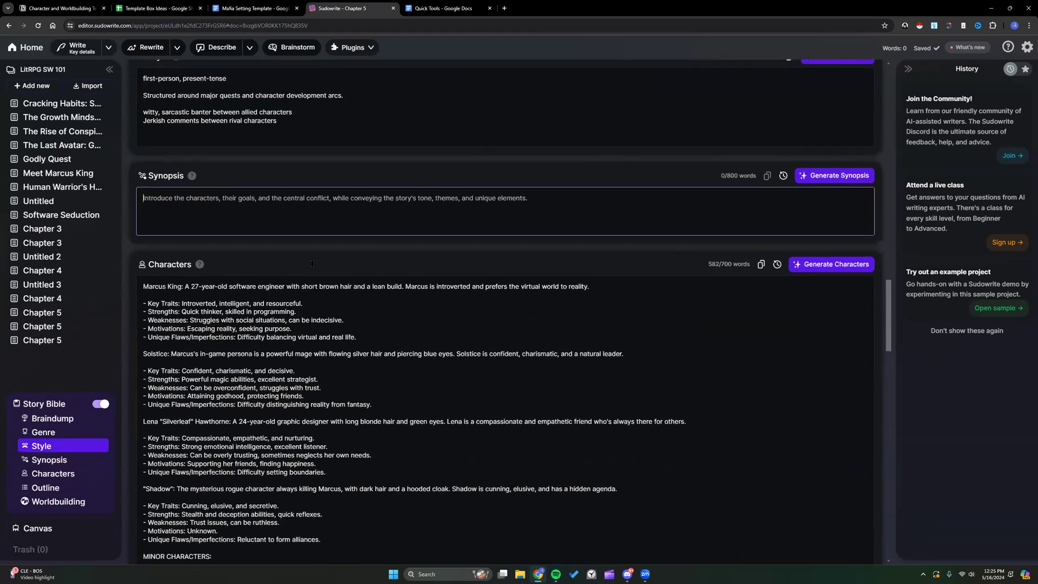
scroll(311, 261, up, 10)
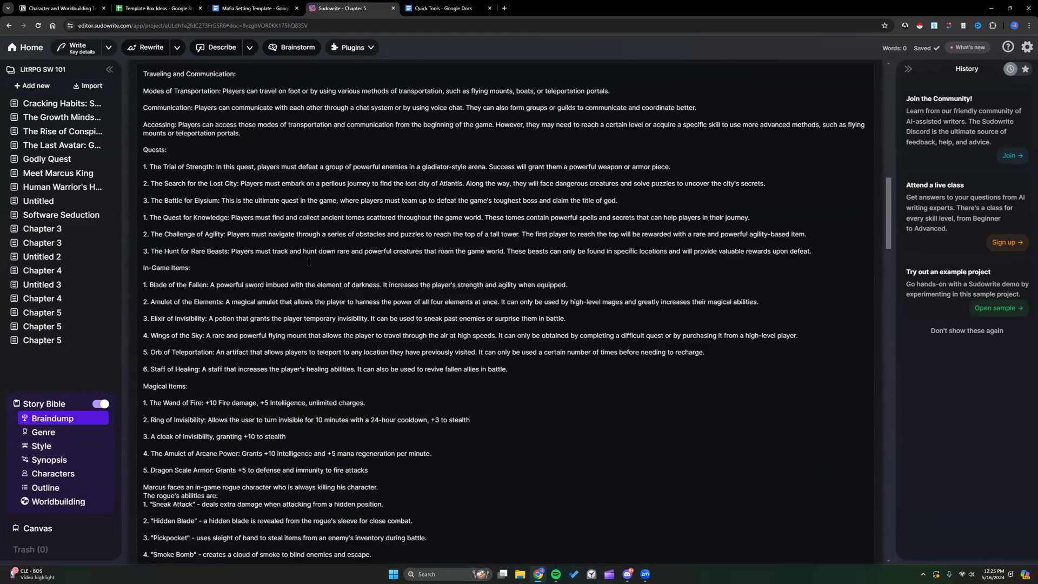
scroll(309, 261, down, 1)
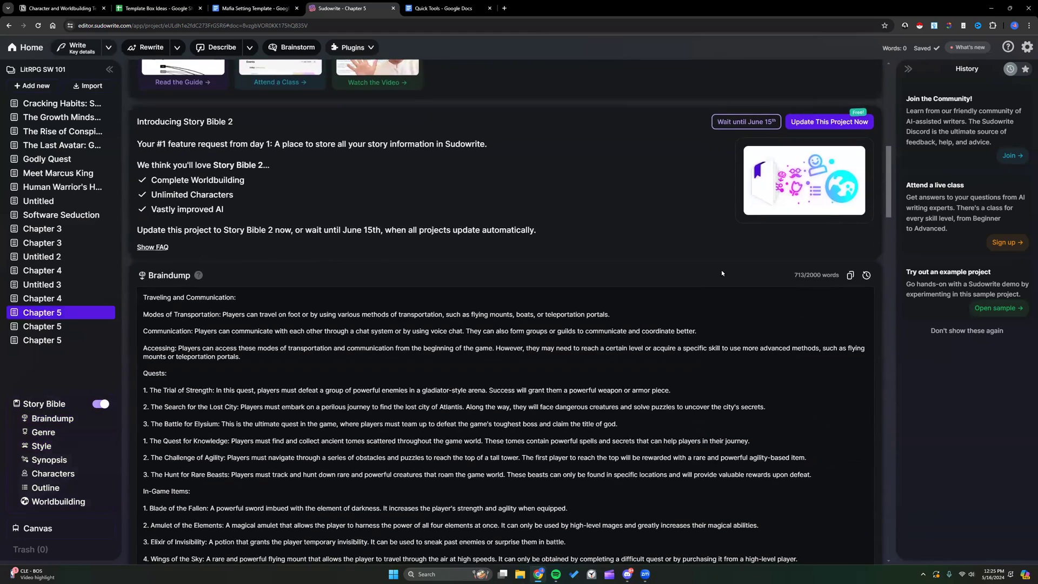
scroll(690, 324, down, 2)
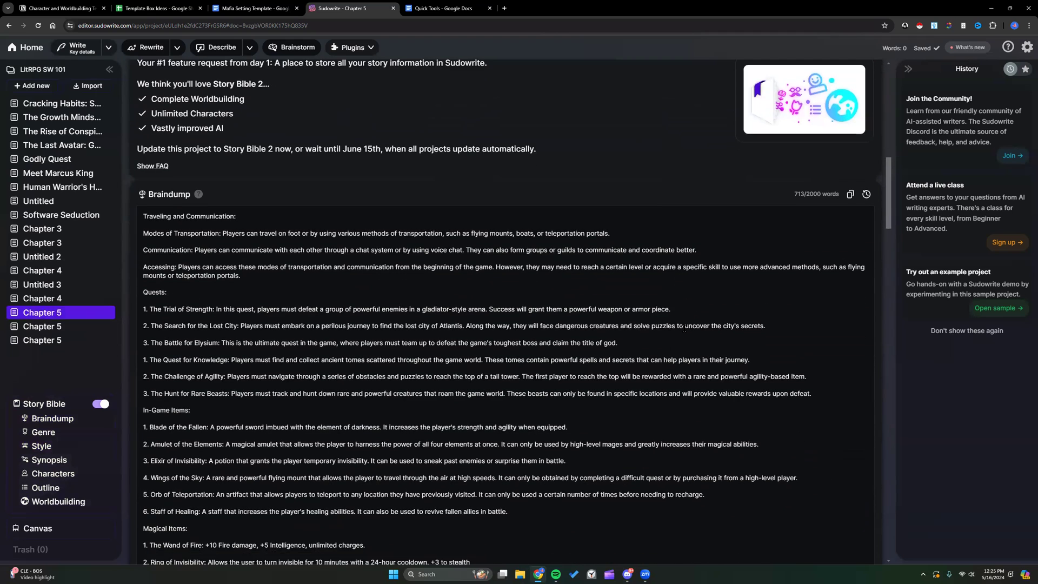
scroll(684, 328, down, 2)
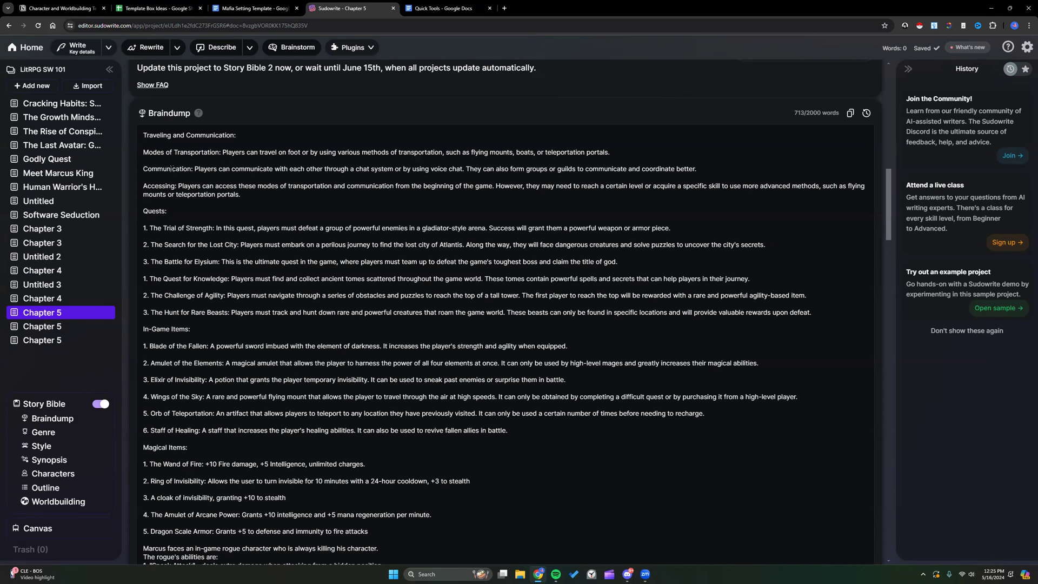
scroll(171, 169, down, 15)
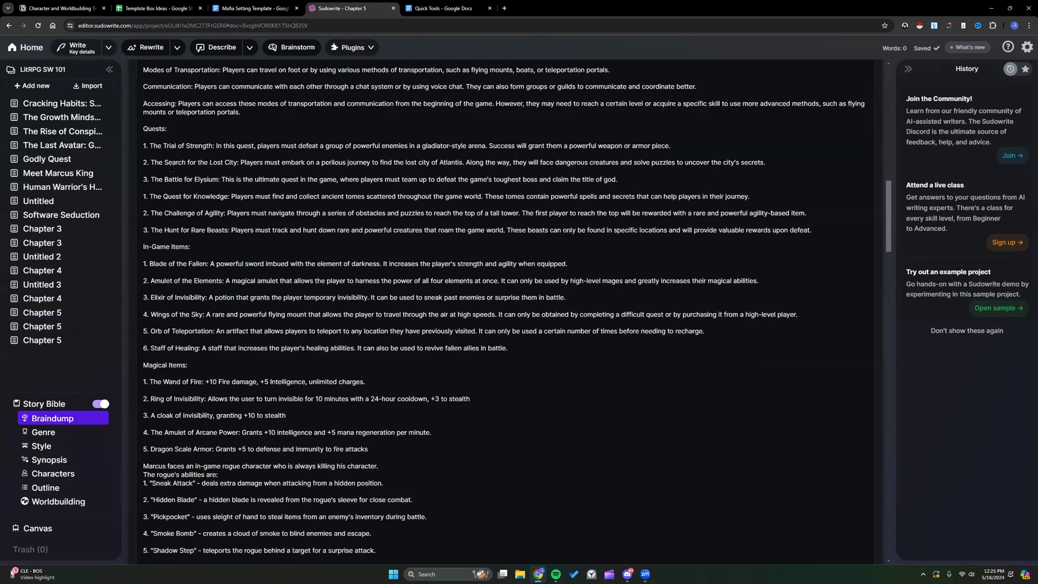
scroll(171, 171, down, 3)
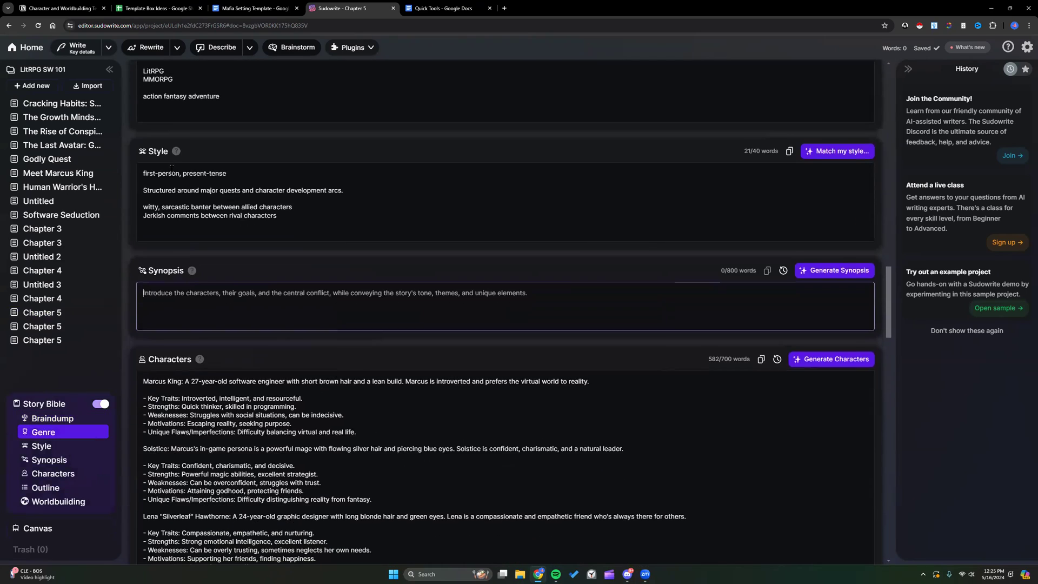
scroll(174, 174, down, 3)
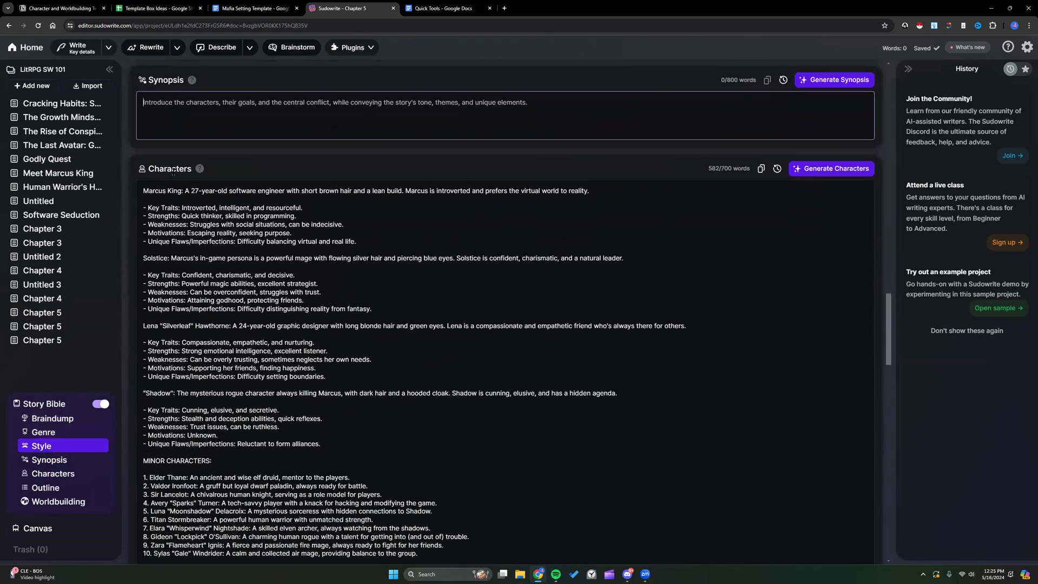
scroll(490, 202, up, 20)
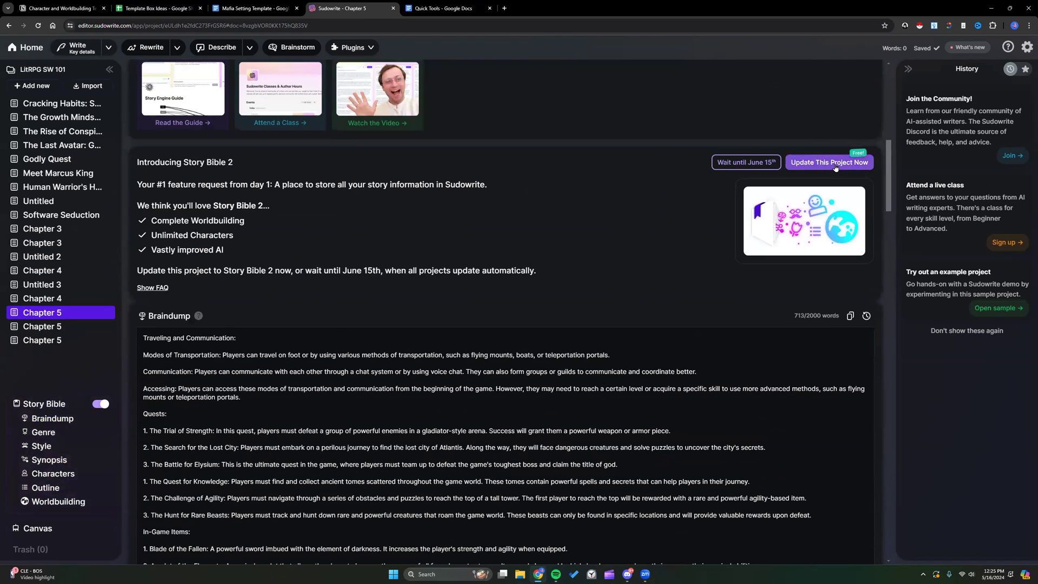
click(835, 165)
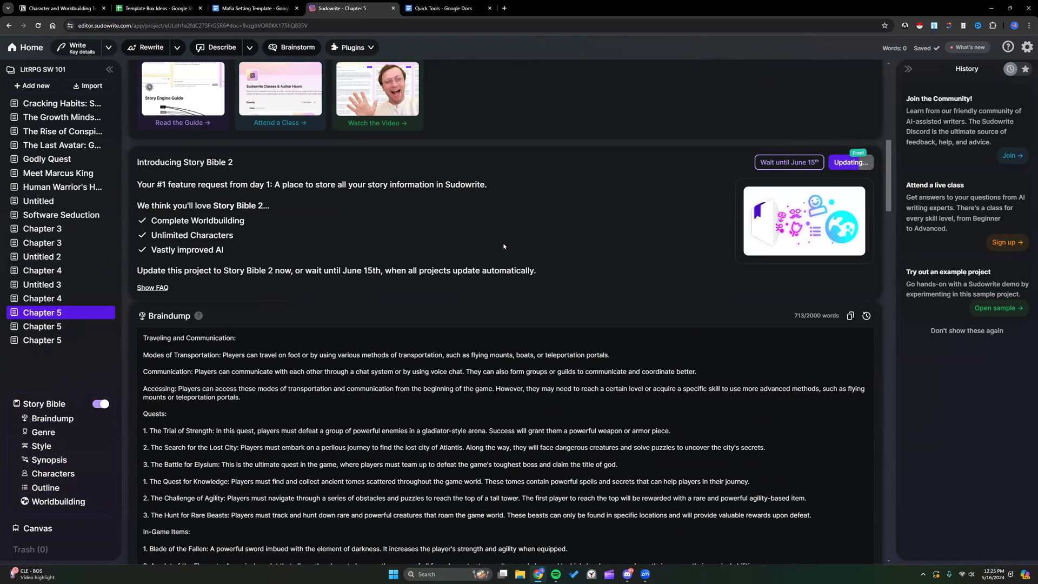
Step: Go to the Characters section of the updated Story Bible to view the converted character entries
scroll(504, 247, down, 15)
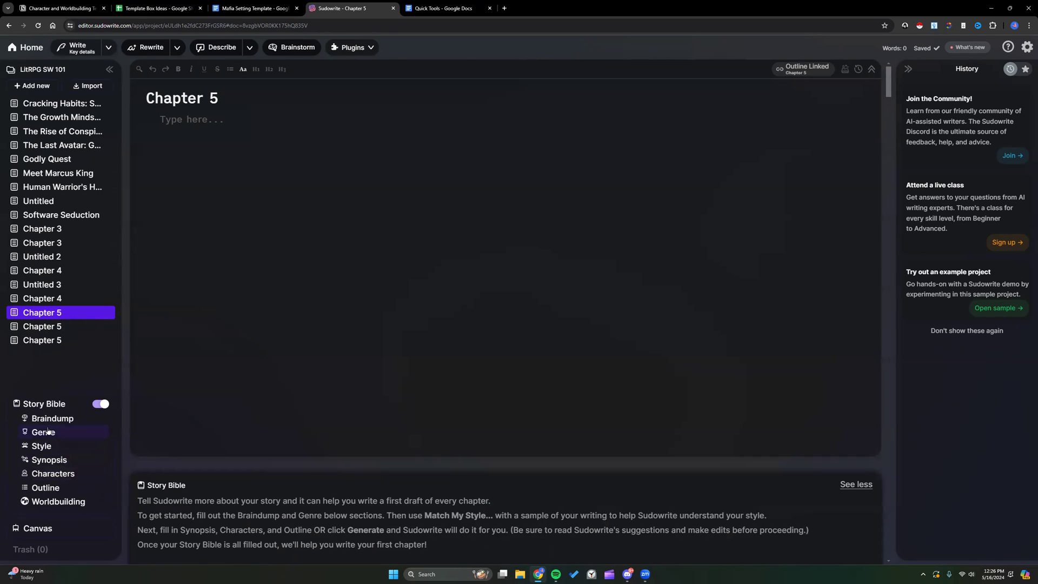
click(63, 474)
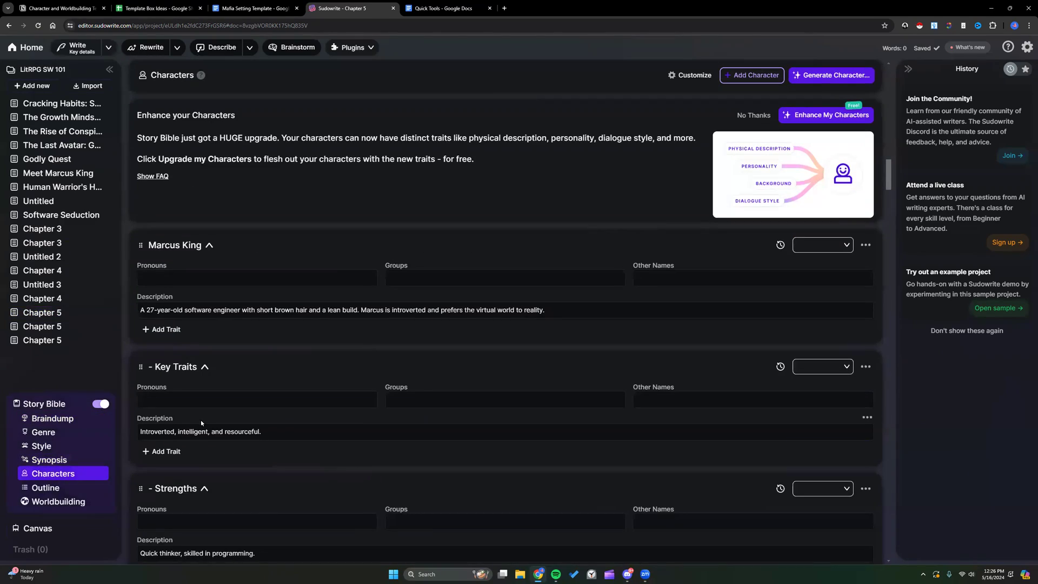
Step: Copy the Braindump text of LitRPG SW 101 and create a new project with Story Bible turned on
scroll(200, 419, up, 15)
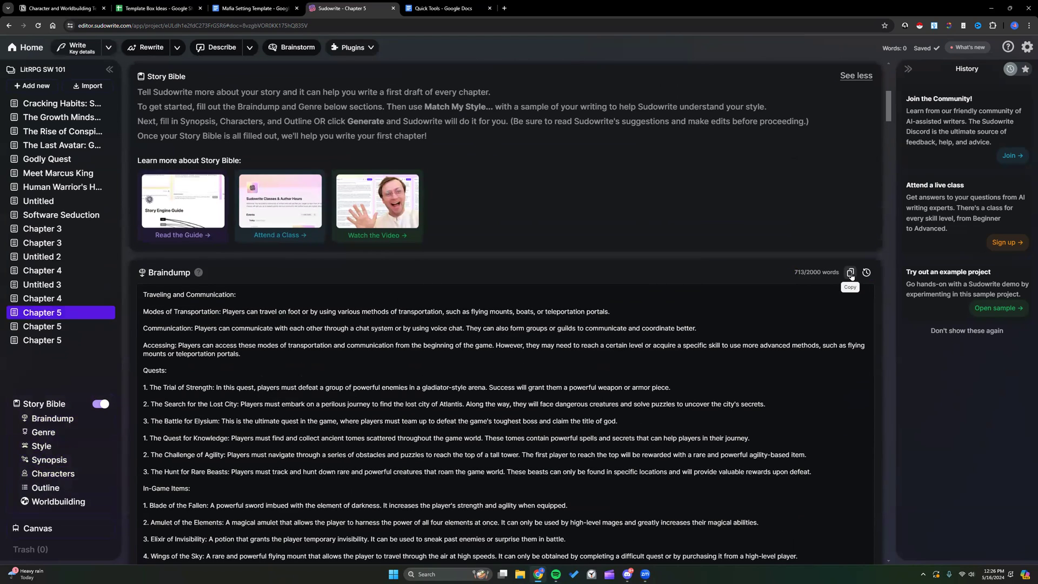
click(25, 48)
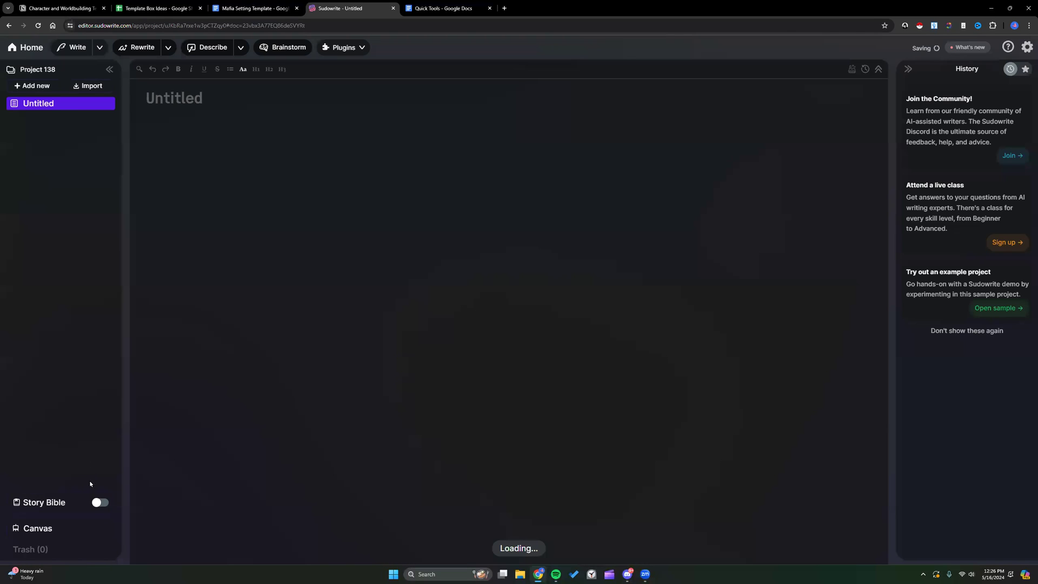
click(100, 498)
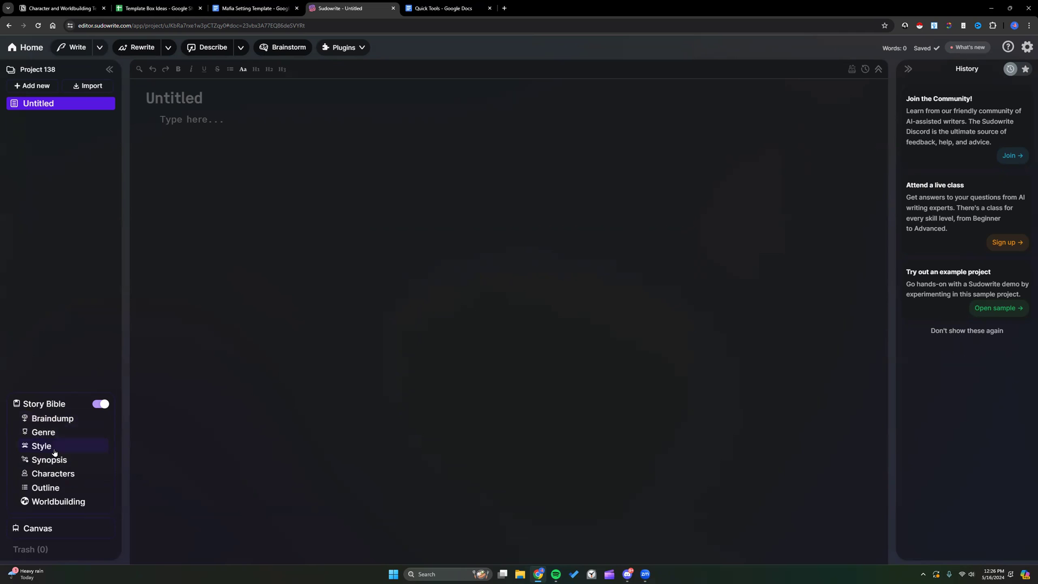
click(38, 26)
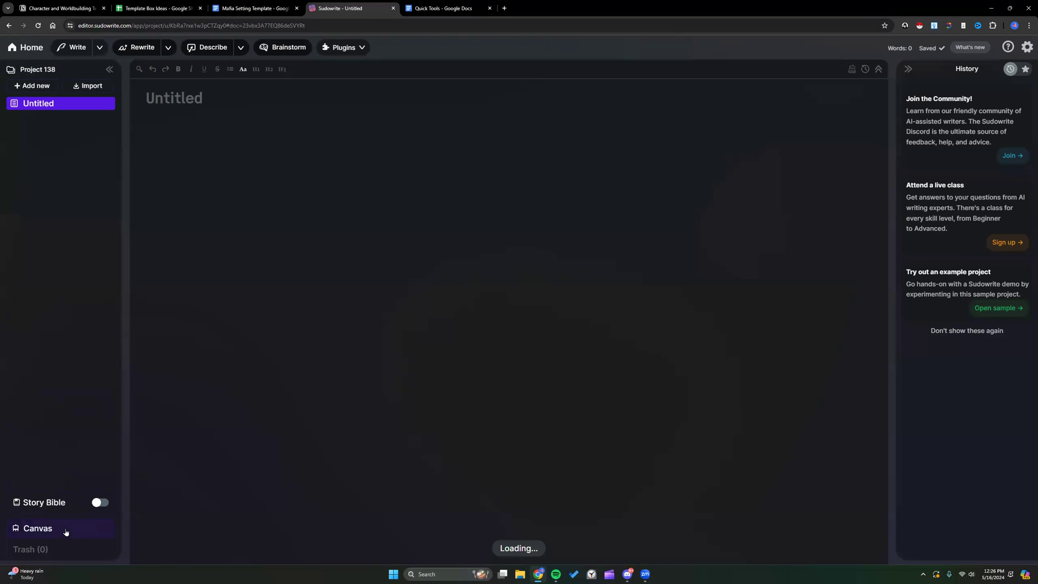
click(99, 503)
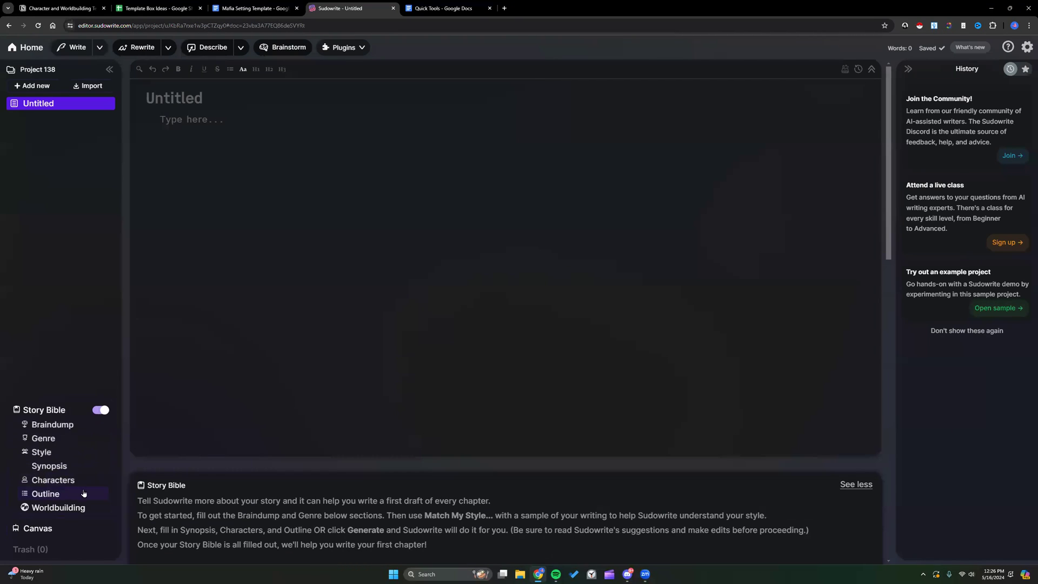
Step: Paste the copied LitRPG worldbuilding text into the new project's Braindump
scroll(181, 339, down, 5)
scroll(181, 339, down, 2)
right_click(261, 109)
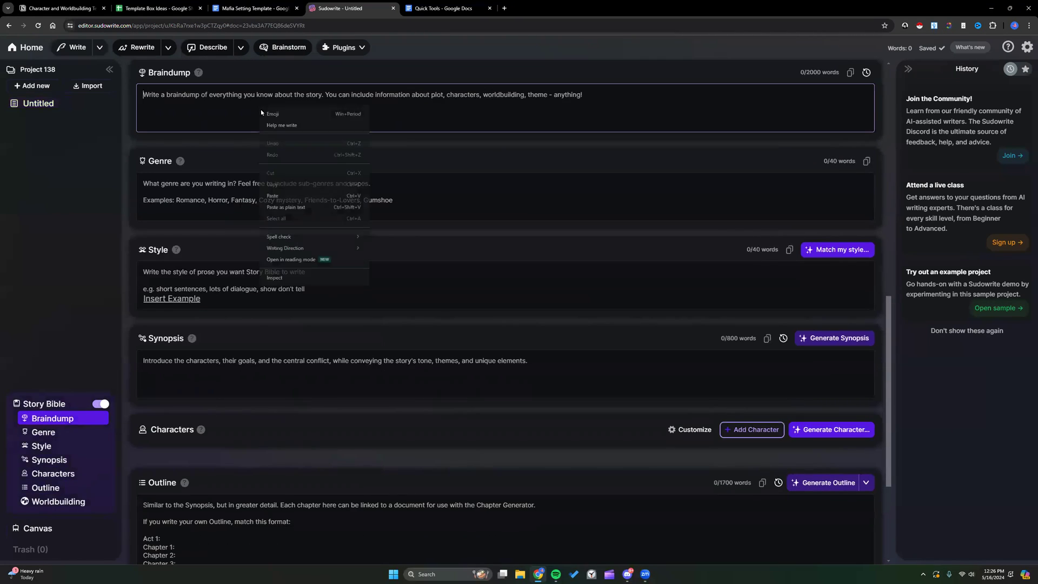
click(284, 191)
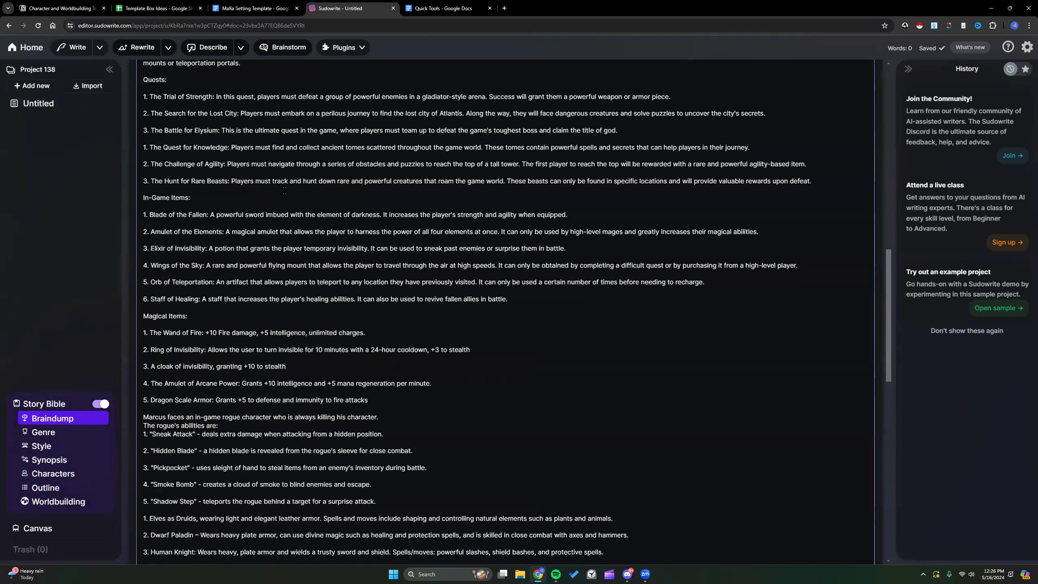
Step: Open Project 137 and look through its Story Bible, from the Braindump and Genre to the Worldbuilding section
click(29, 47)
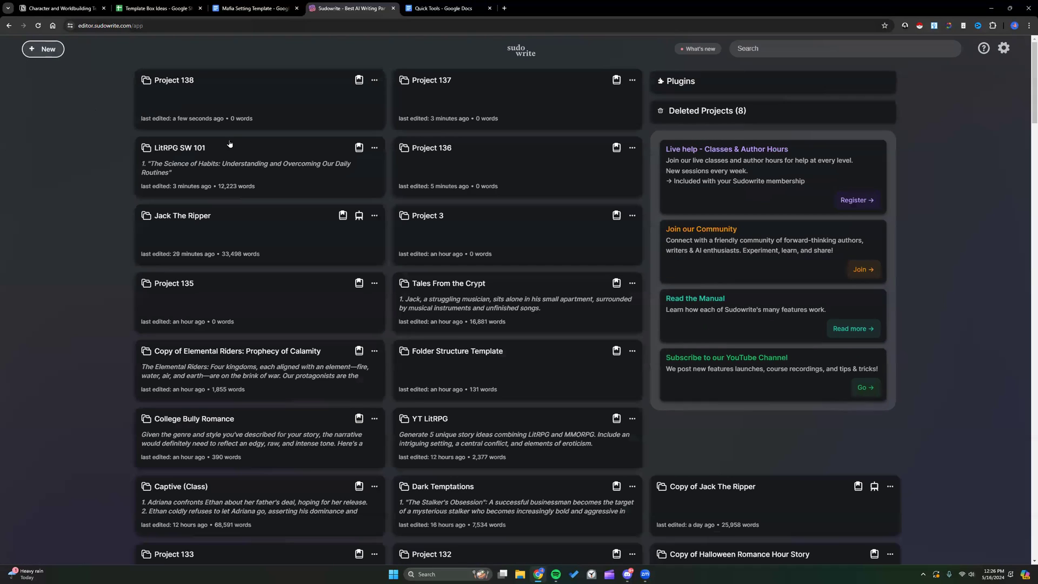
click(441, 103)
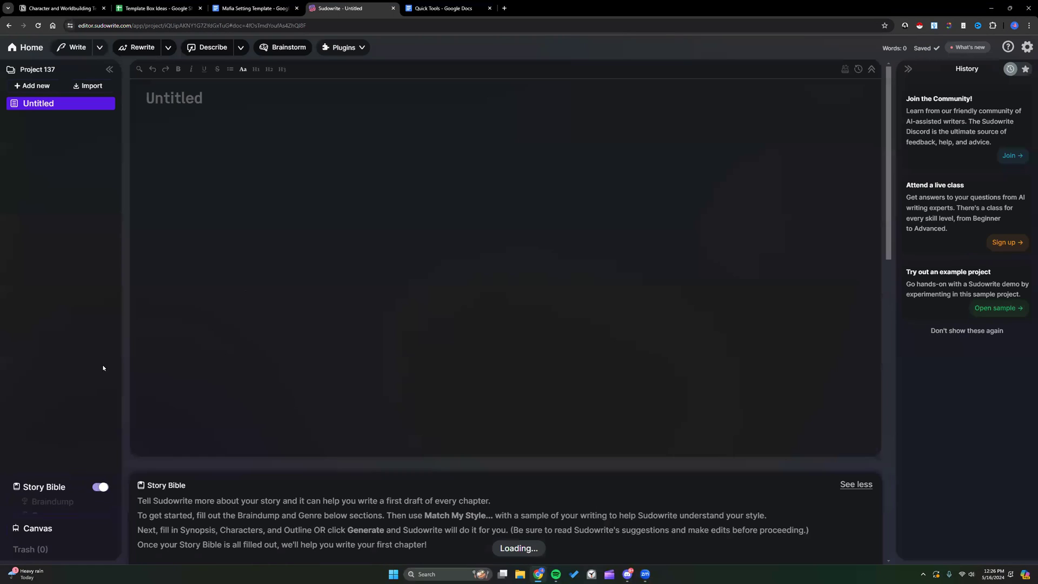
click(69, 478)
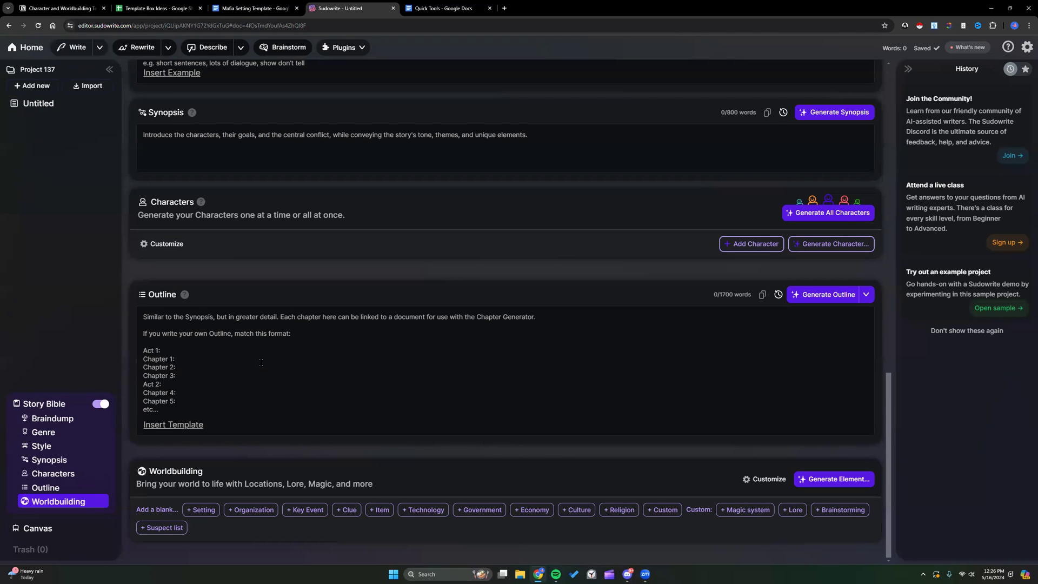
scroll(260, 362, up, 8)
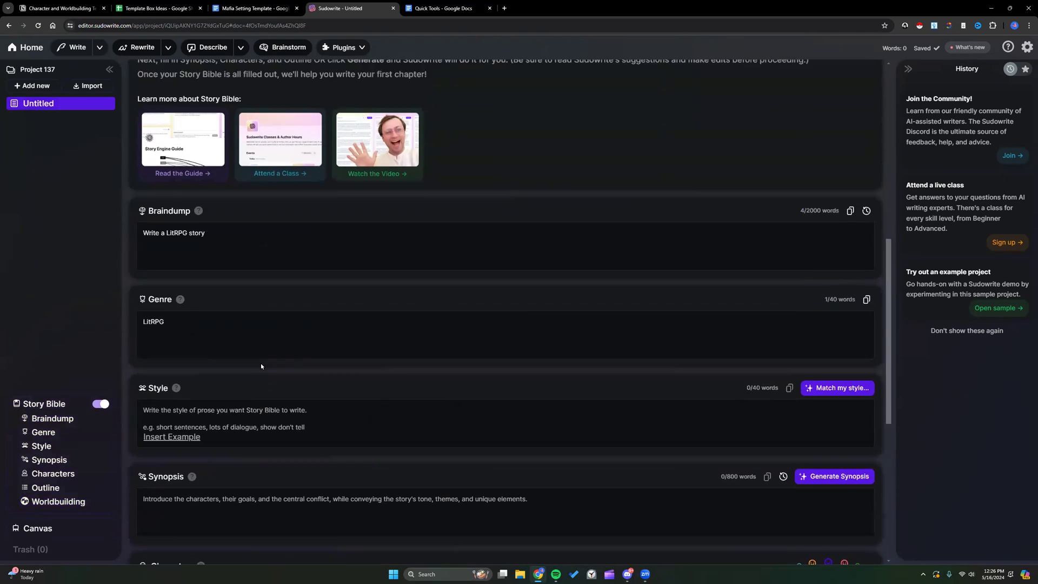
scroll(261, 362, up, 5)
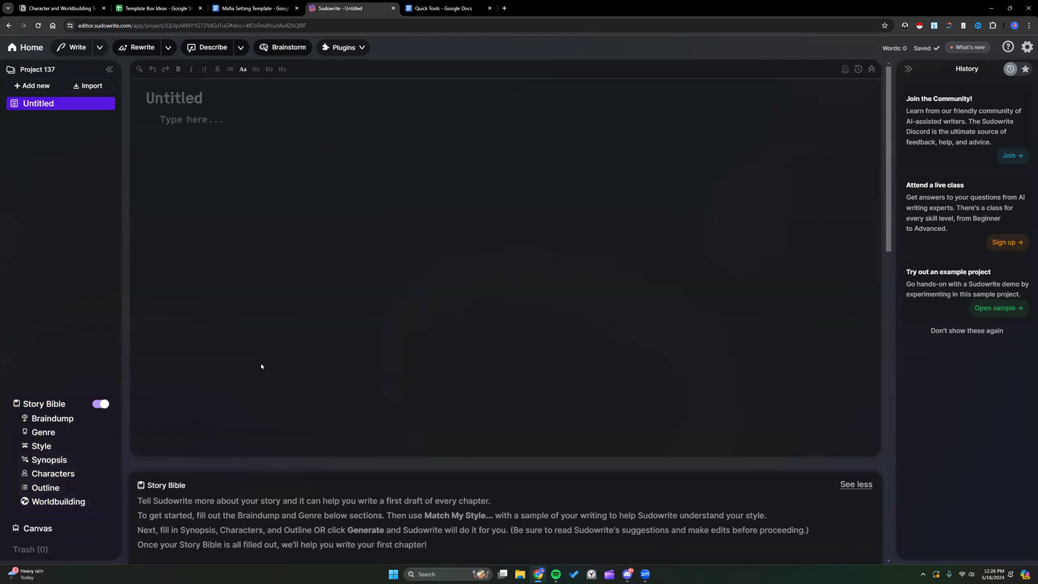
scroll(261, 362, down, 2)
scroll(261, 362, down, 10)
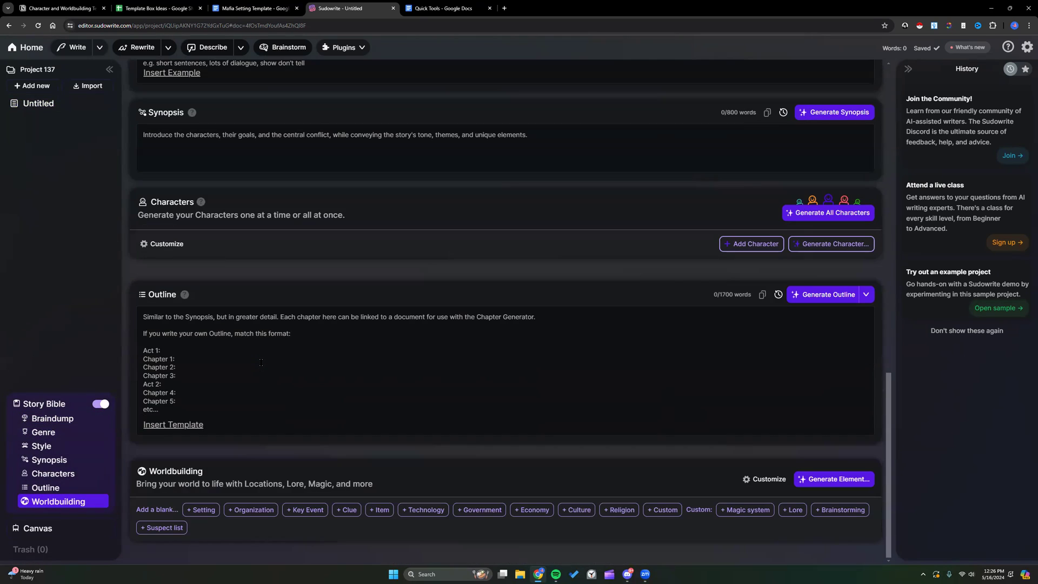
scroll(346, 282, up, 10)
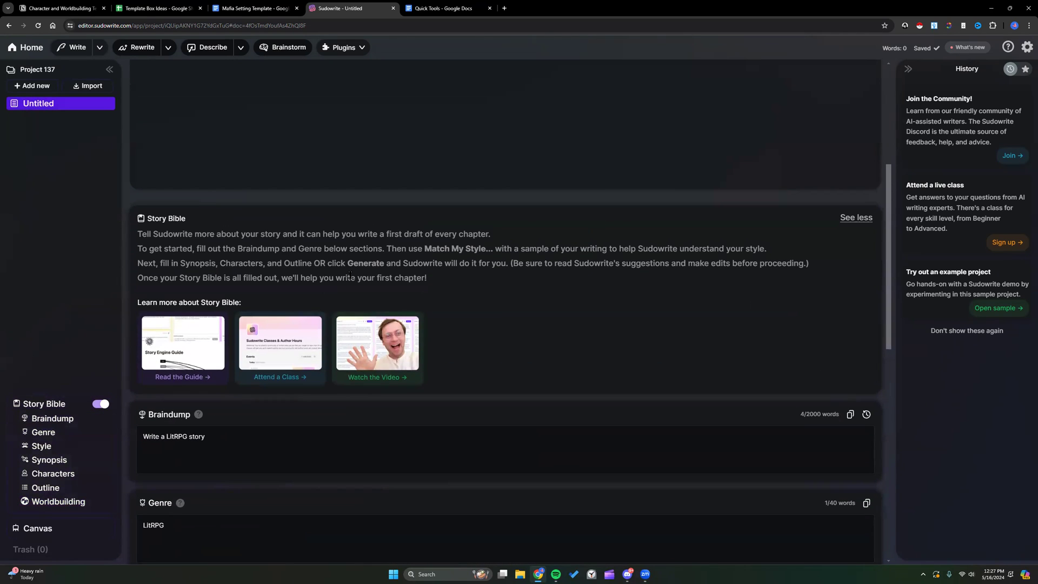
Step: View the February 21, 2024 version in the first character's history in LitRPG SW 101 and close the history
click(24, 48)
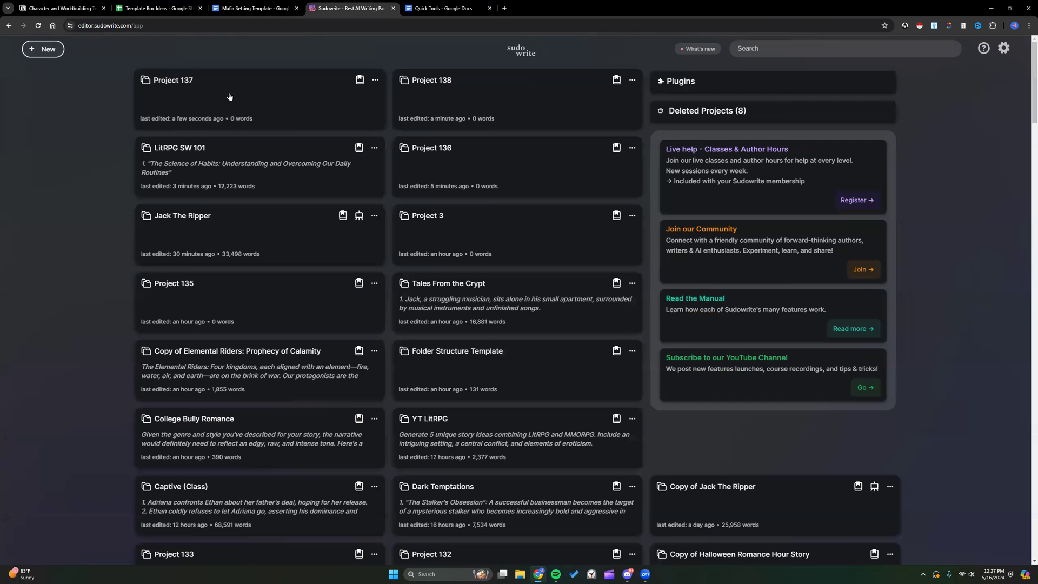
click(334, 146)
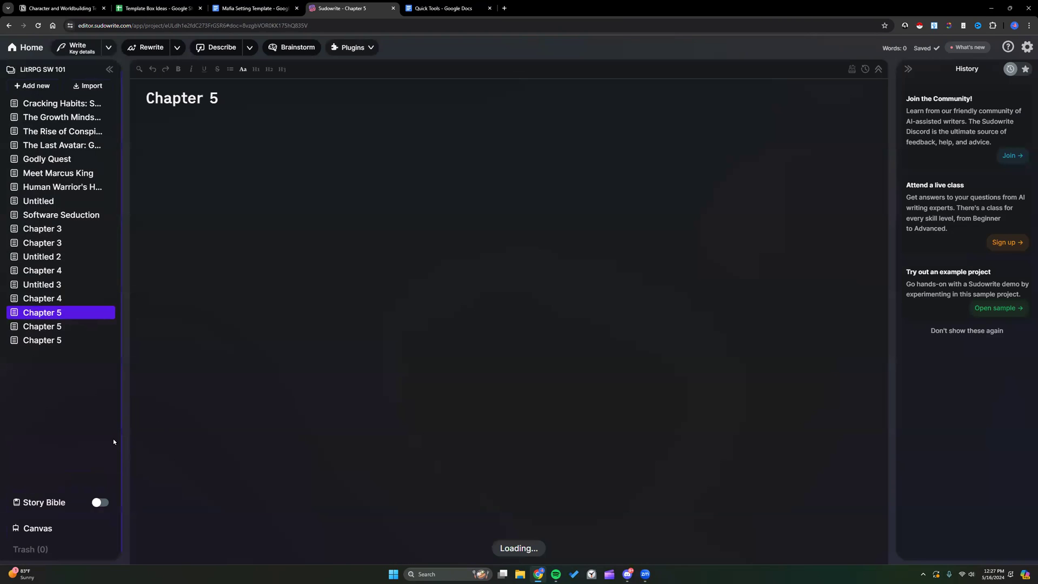
click(70, 474)
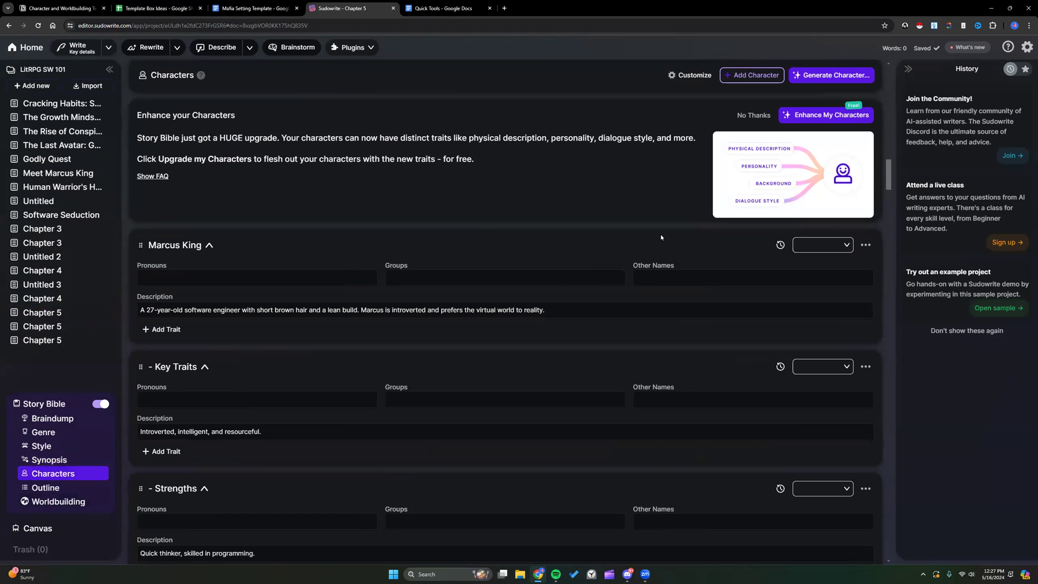
click(779, 245)
click(79, 115)
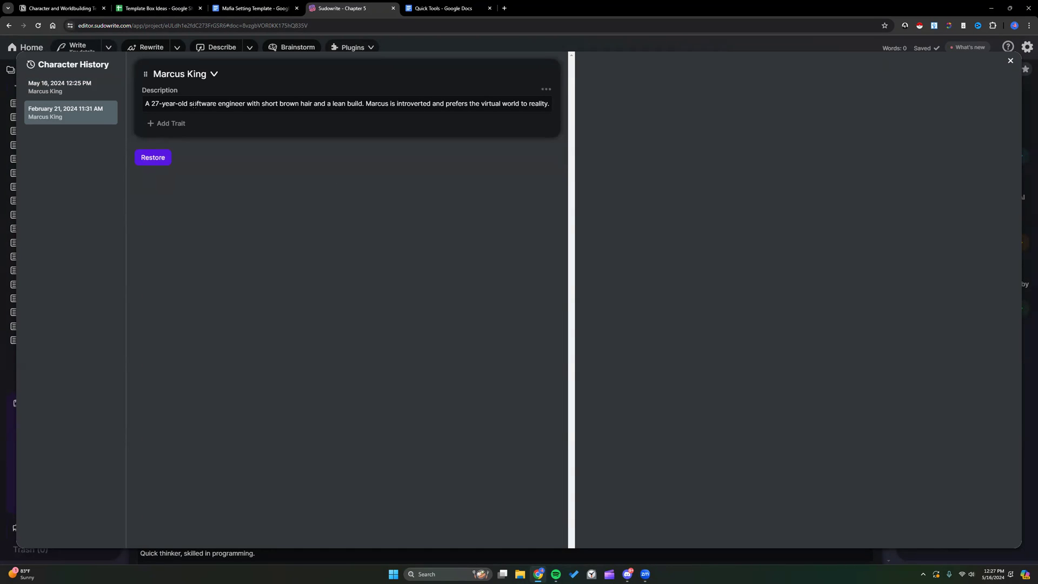
click(1009, 60)
Step: Return to Project 138 and go past its Braindump to the Characters section of the Story Bible
click(27, 48)
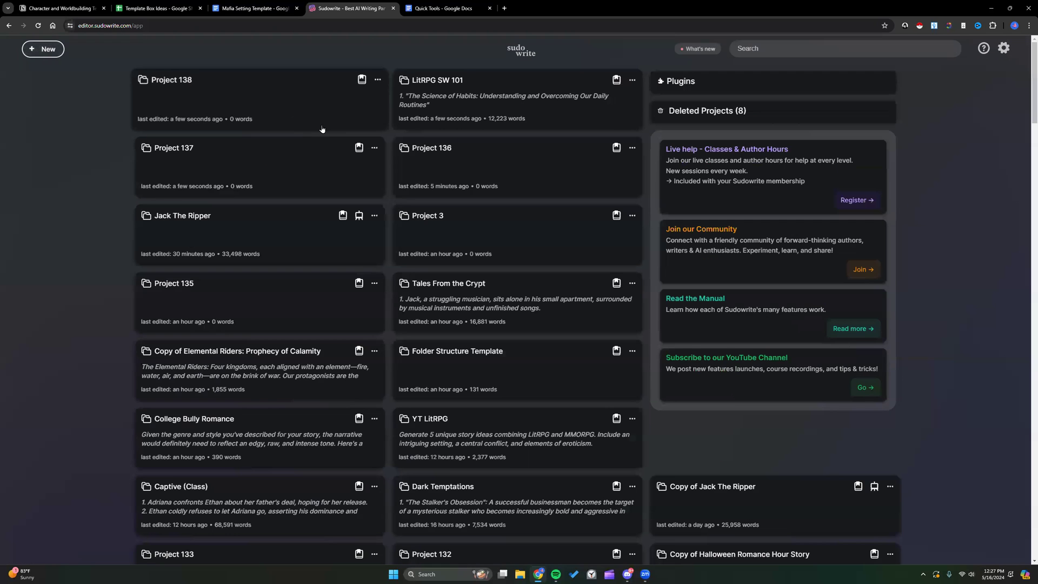
click(273, 99)
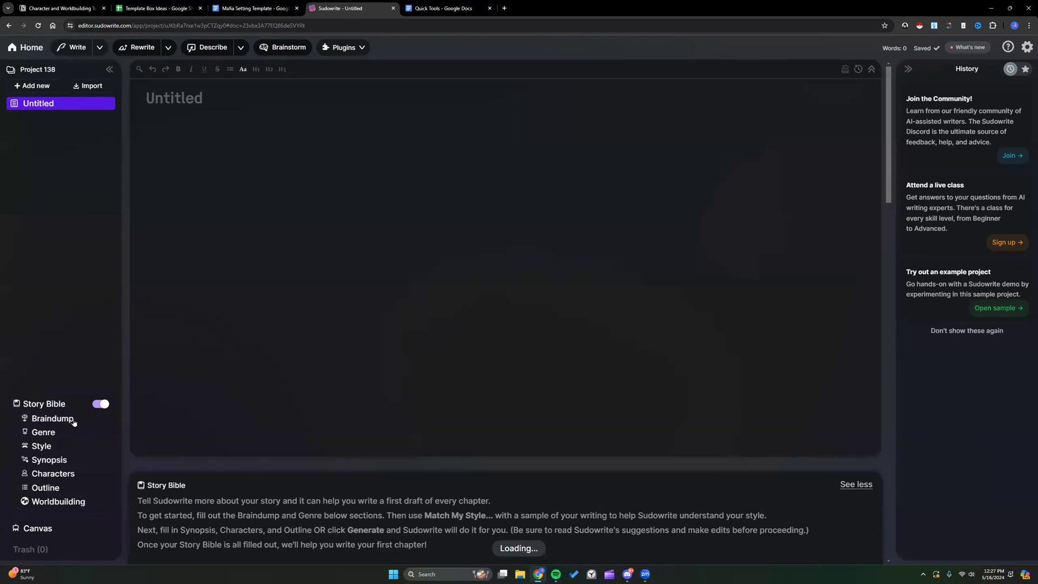
click(72, 419)
scroll(240, 324, down, 10)
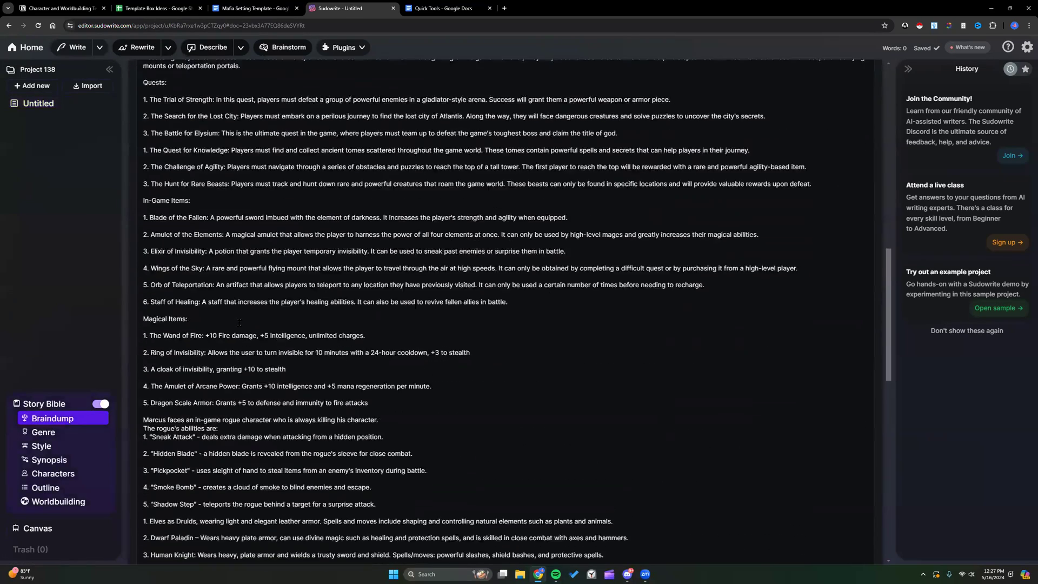
scroll(240, 325, down, 4)
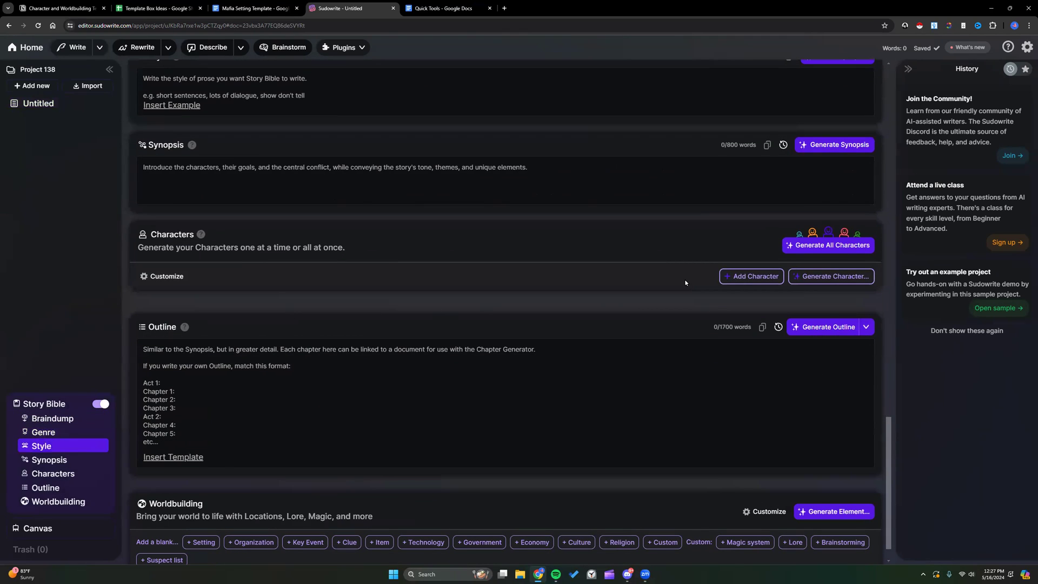
Step: Replace the elemental beast description in the default character traits with "In-game persona" and save the new defaults
click(168, 276)
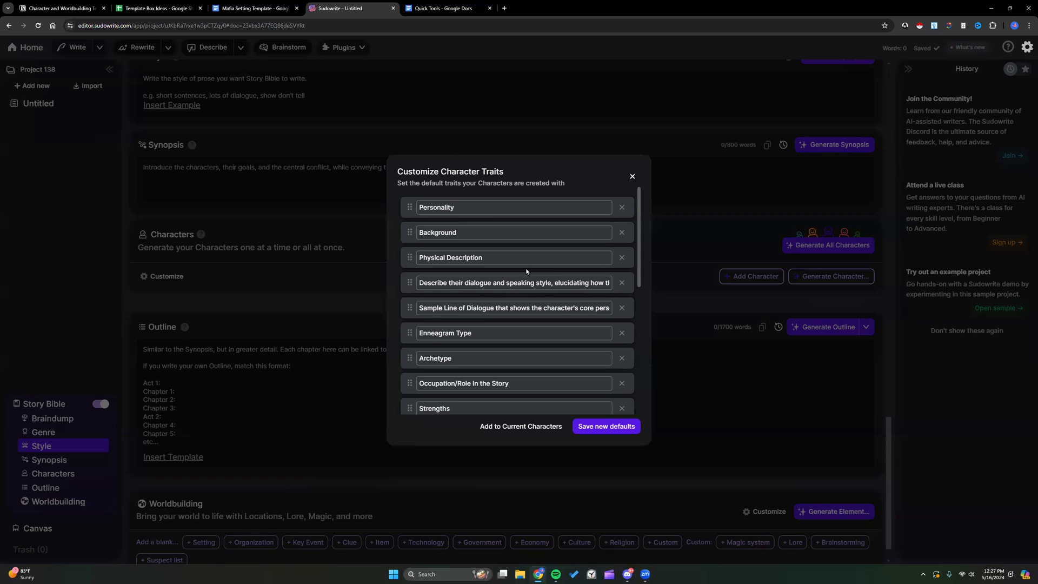
scroll(527, 271, down, 5)
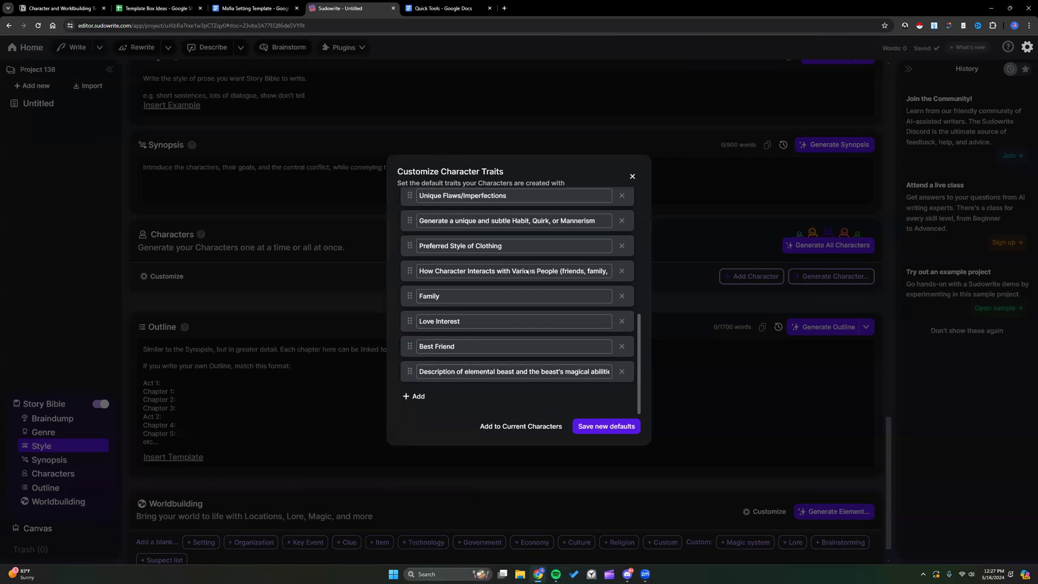
click(622, 372)
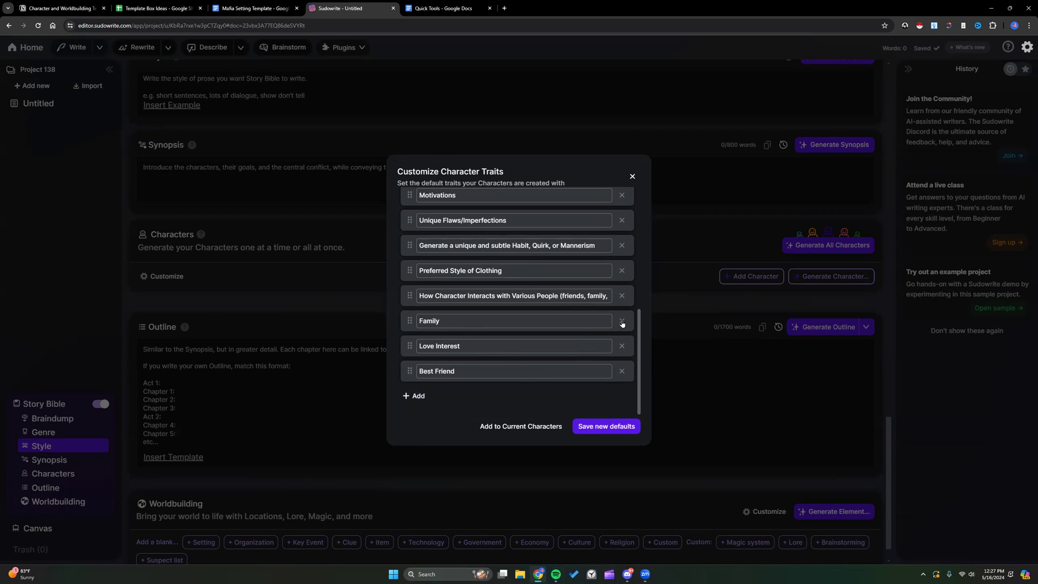
click(412, 396)
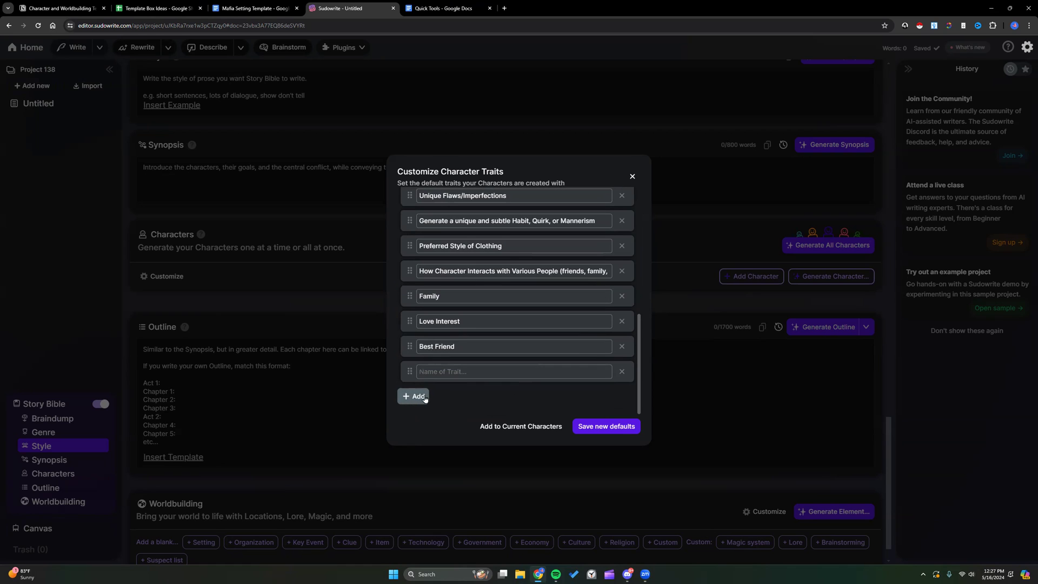
click(462, 371)
text(In)
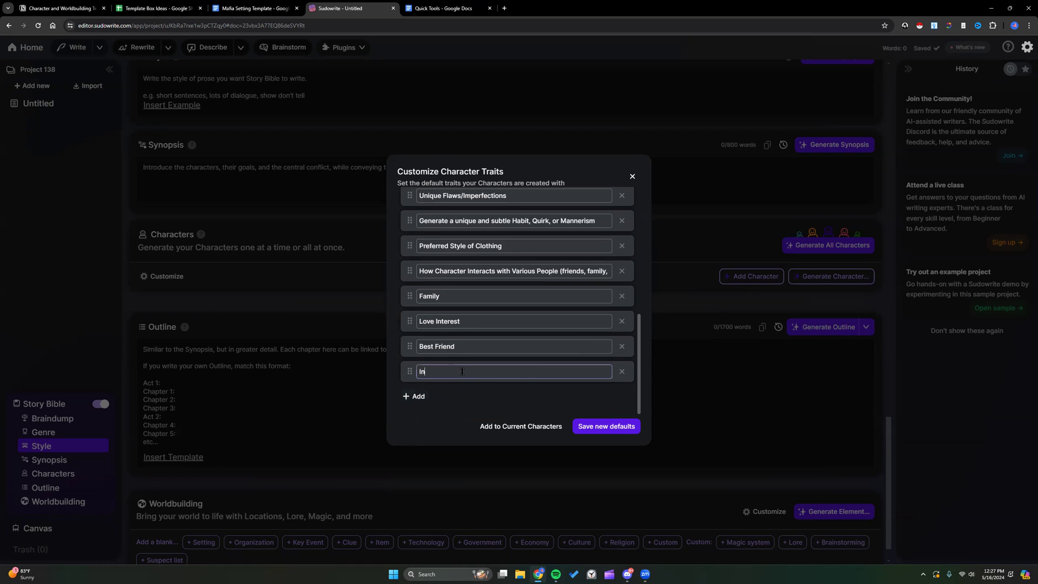
text(-game persona)
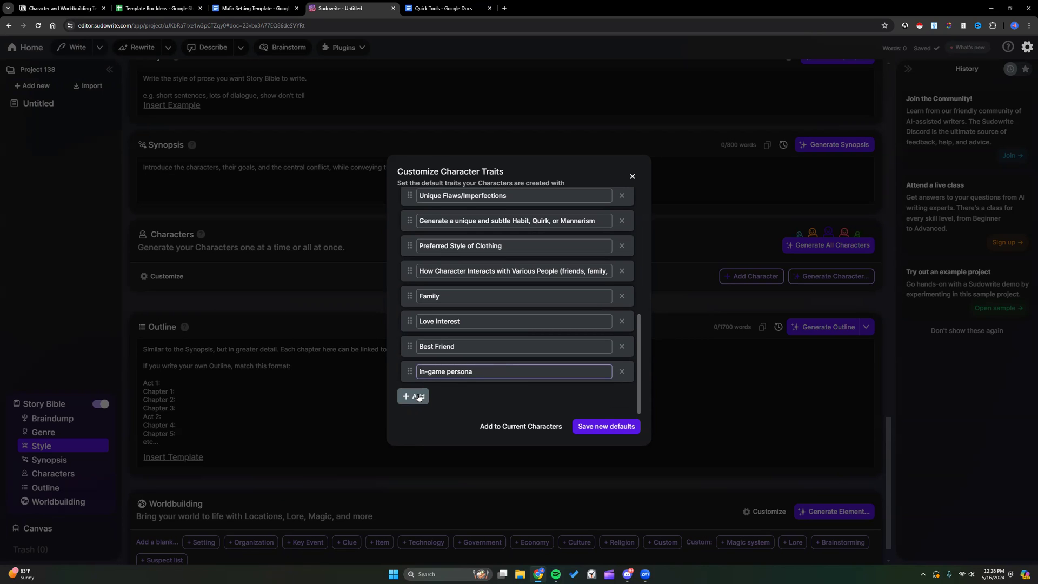
click(602, 426)
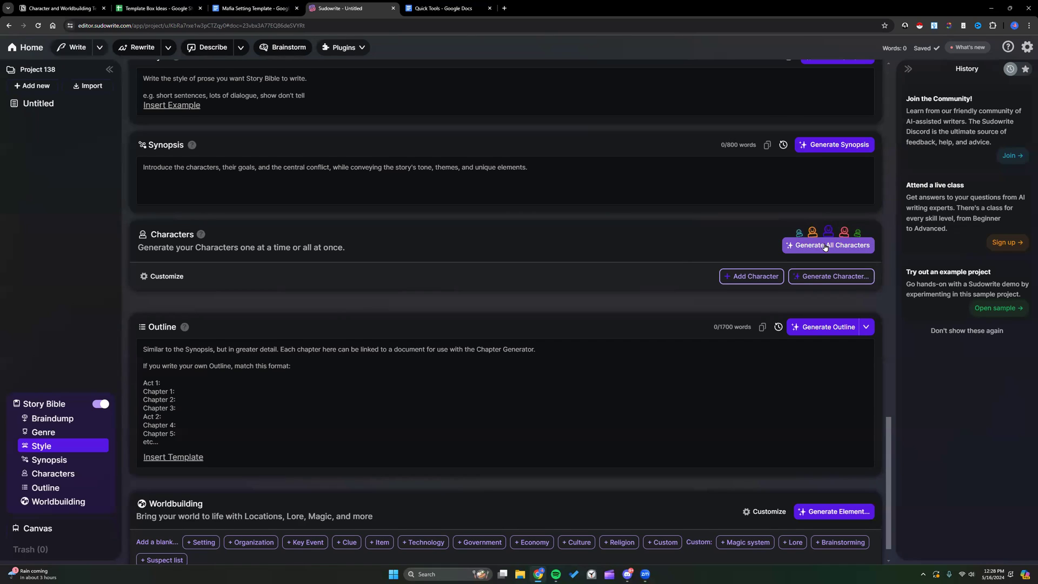
Step: Generate all characters for Project 138 from its Braindump
click(781, 247)
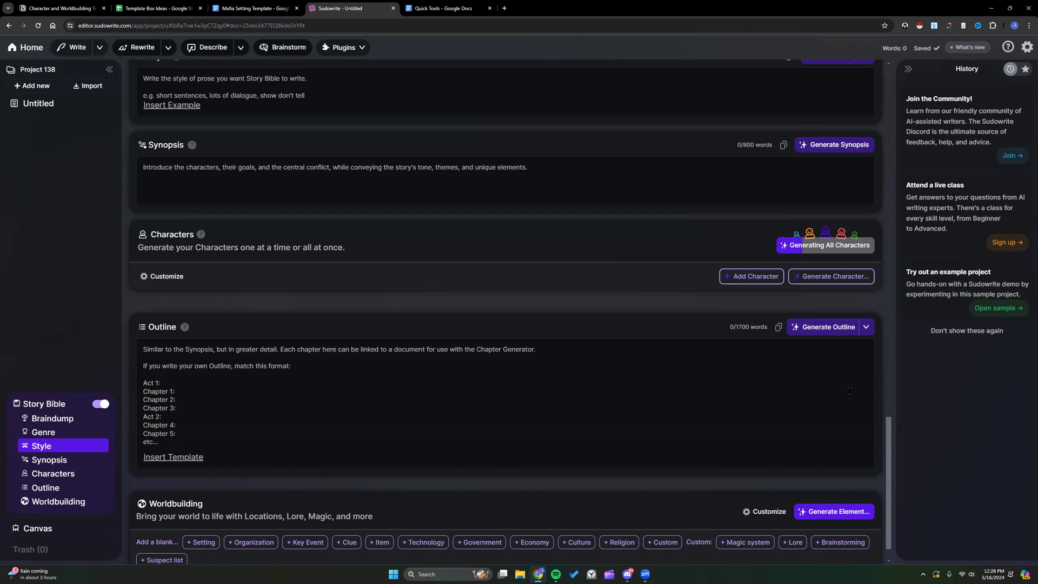
scroll(847, 389, down, 1)
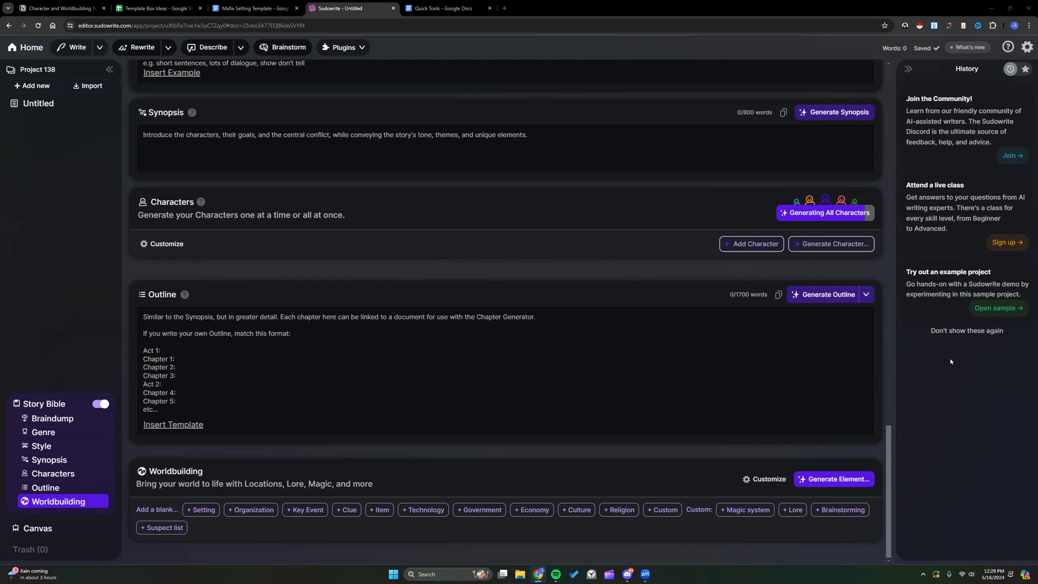
Step: Switch to Notion and open the WIPs page of My Book Tracker to look over its list of stories
click(60, 9)
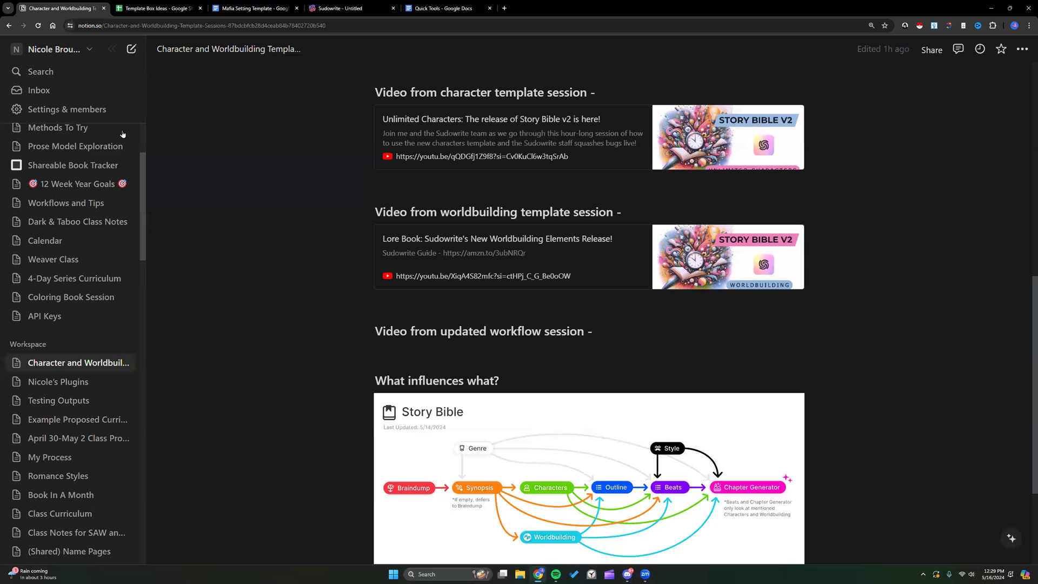
scroll(74, 301, up, 3)
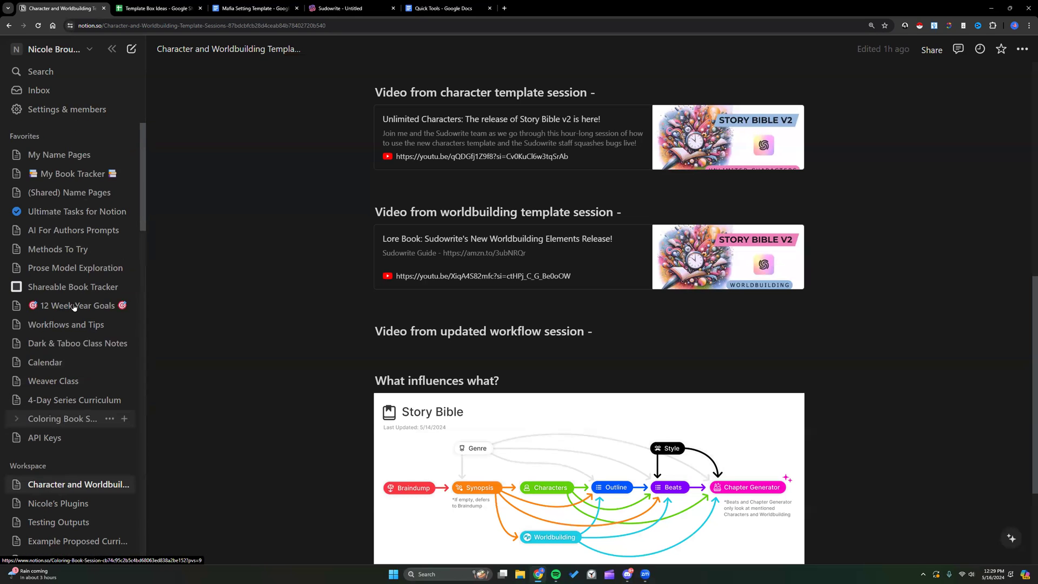
click(64, 174)
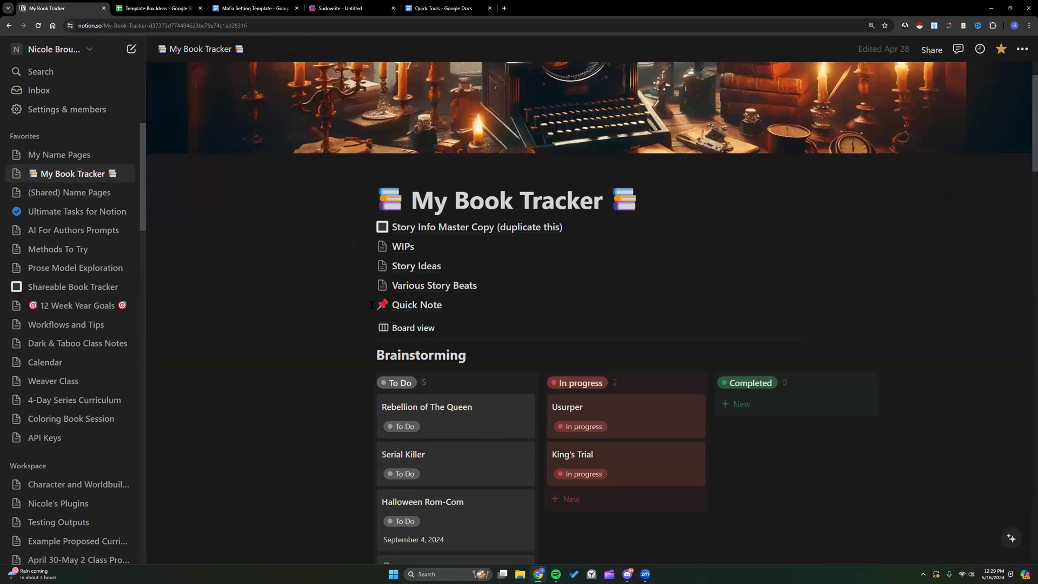
click(404, 197)
scroll(400, 301, down, 5)
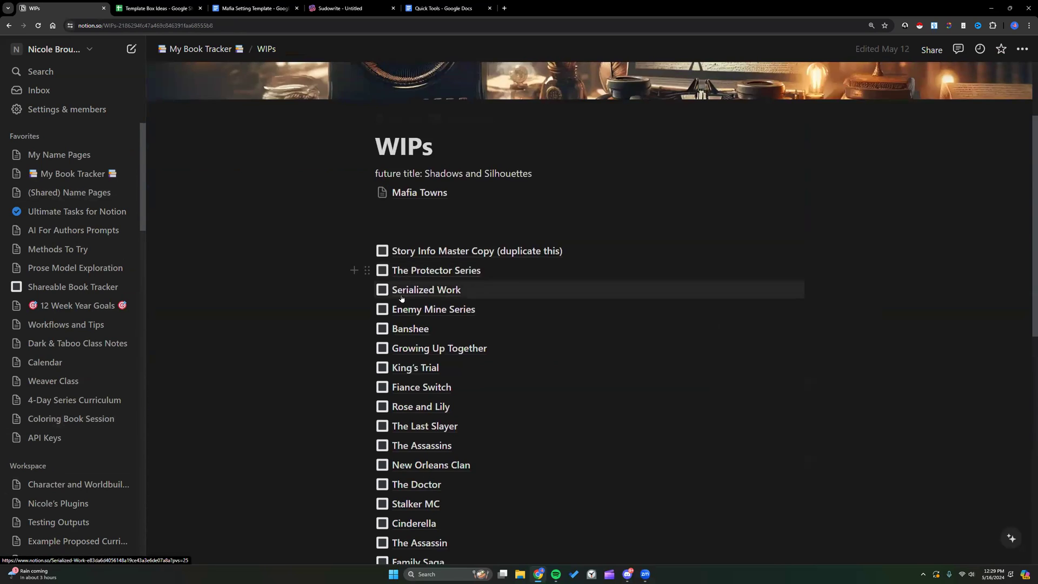
Step: Open the Series Outline of the Rose and Lily story and read through its pitch, arcs and book-by-book notes
scroll(401, 300, down, 1)
click(421, 201)
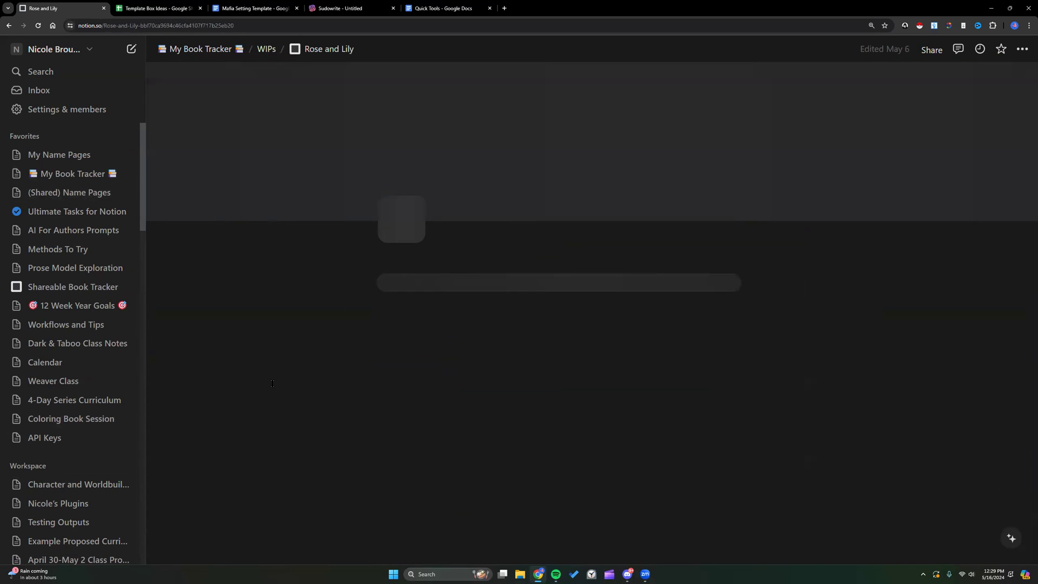
click(410, 332)
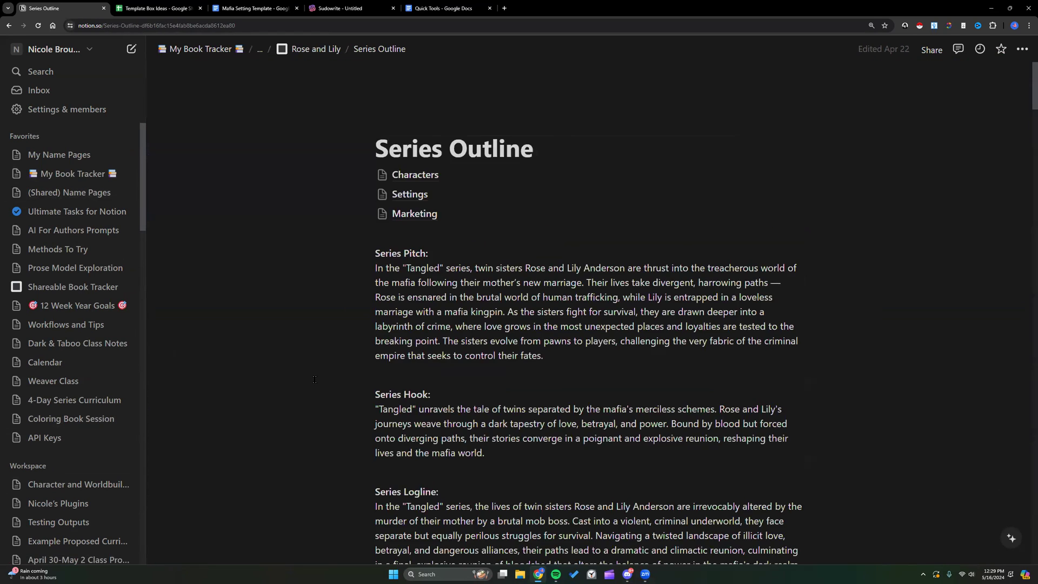
scroll(314, 379, down, 15)
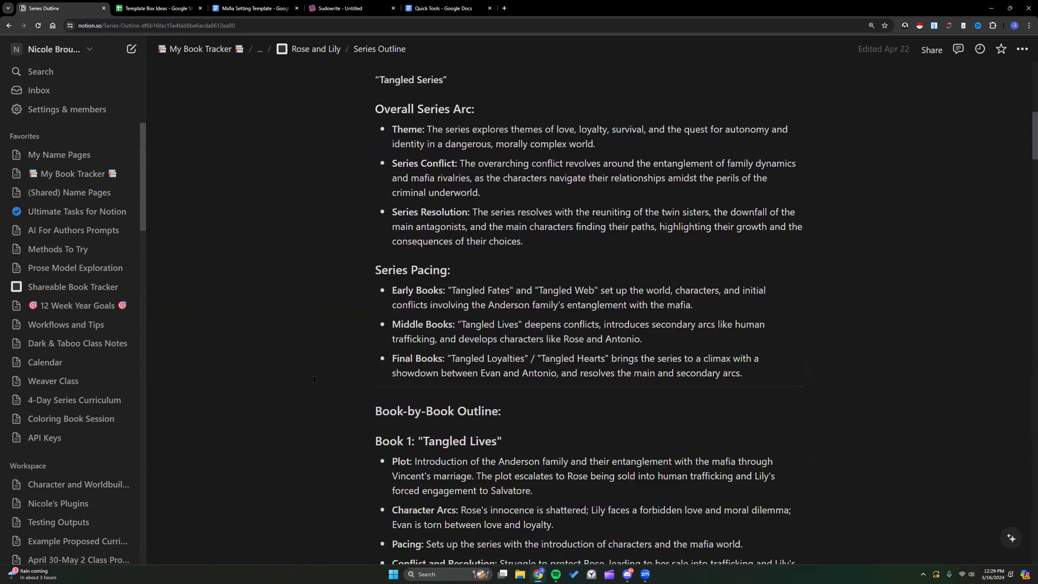
scroll(419, 203, down, 14)
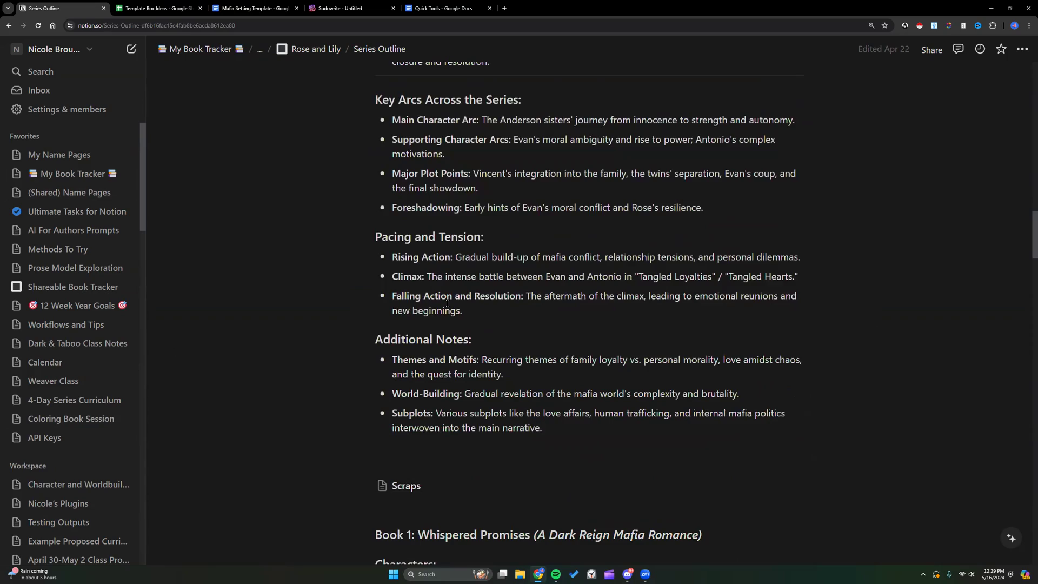
scroll(447, 303, down, 5)
scroll(447, 303, down, 3)
scroll(446, 303, up, 15)
scroll(444, 301, up, 10)
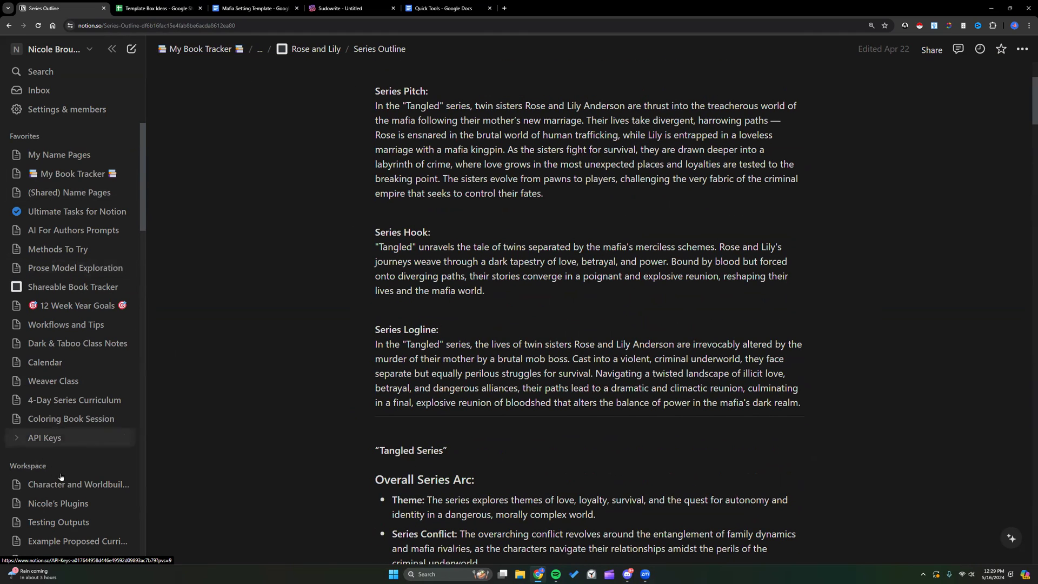
Step: Open the Character and Worldbuilding Template Sessions page, return to Sudowrite and reload Project 138
click(62, 484)
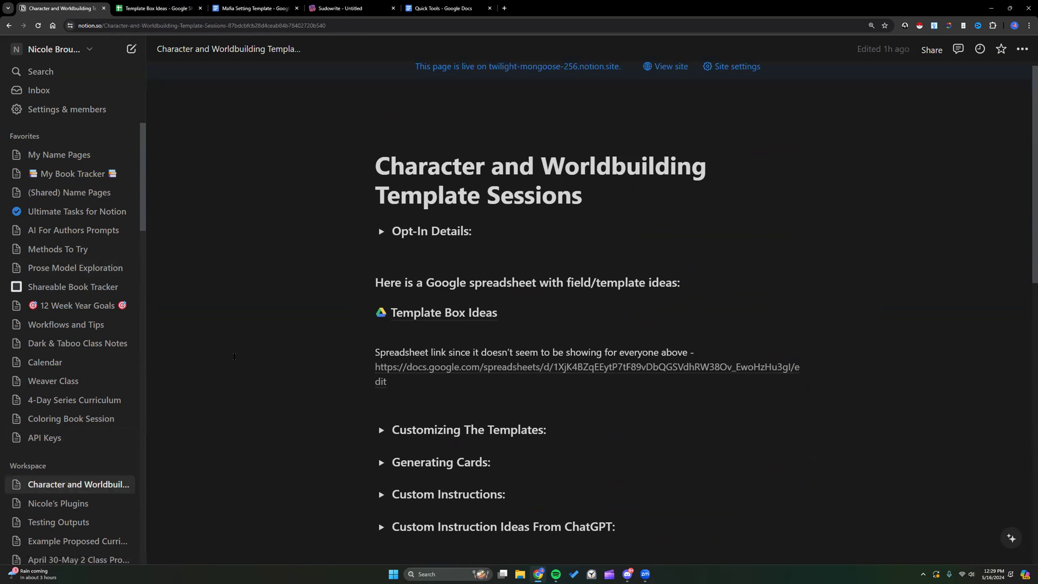
scroll(234, 357, down, 1)
click(346, 8)
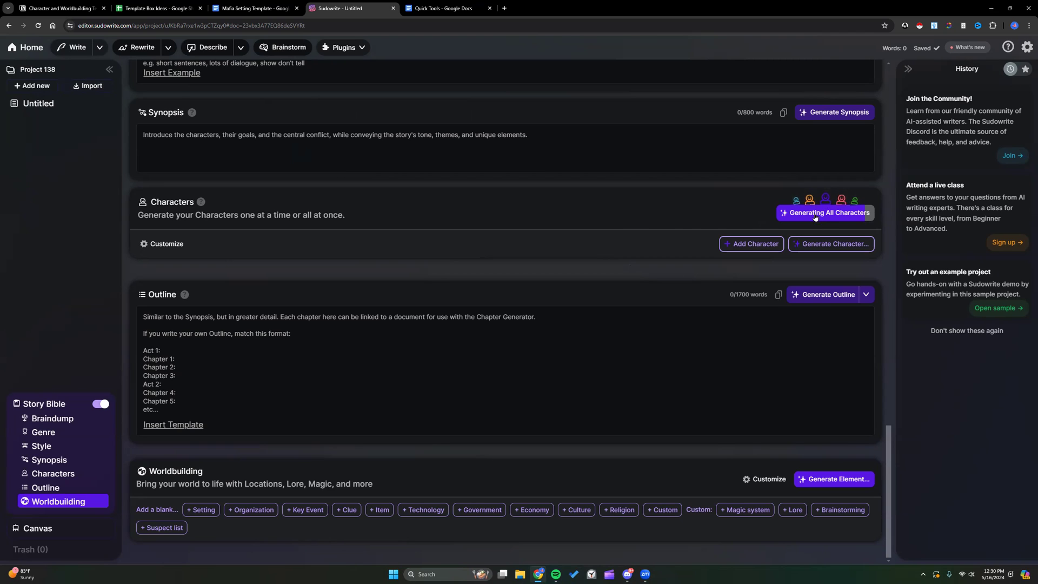
click(38, 25)
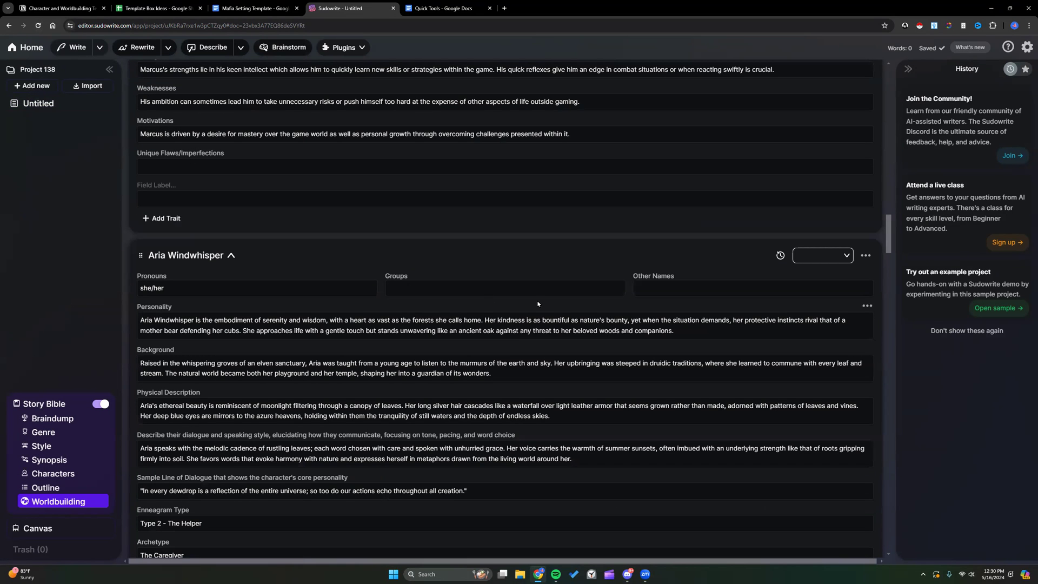
Step: Review the generated character cards for Marcus Lightfoot and Aria Windwhisper, checking which traits were filled in
scroll(538, 304, up, 15)
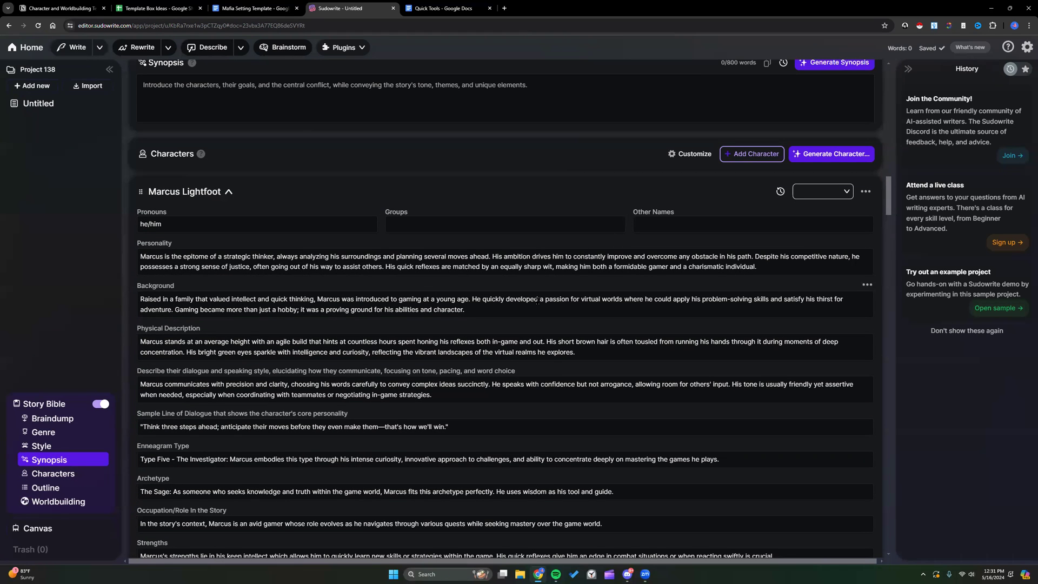
scroll(538, 300, down, 1)
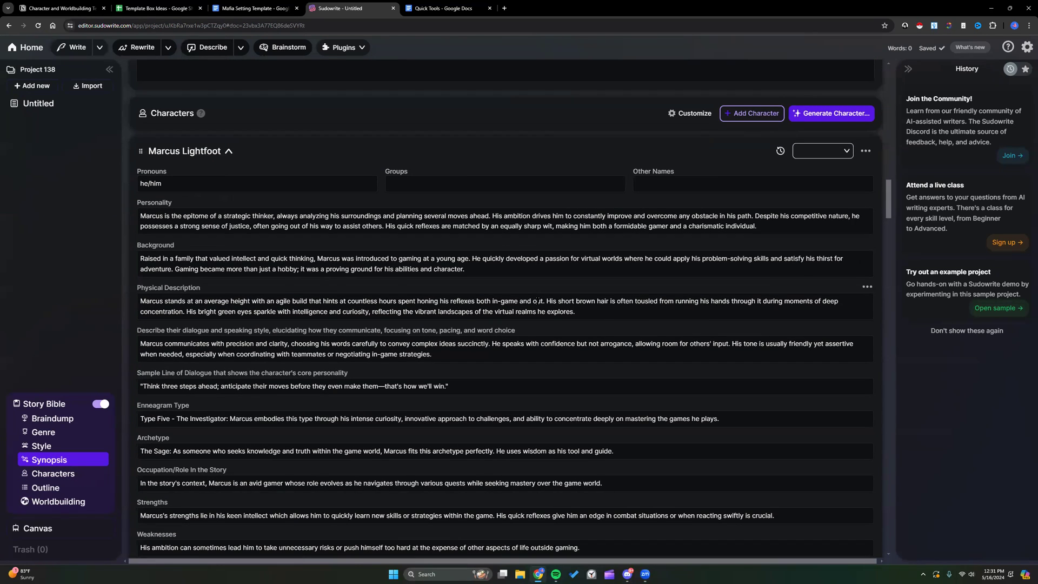
click(582, 314)
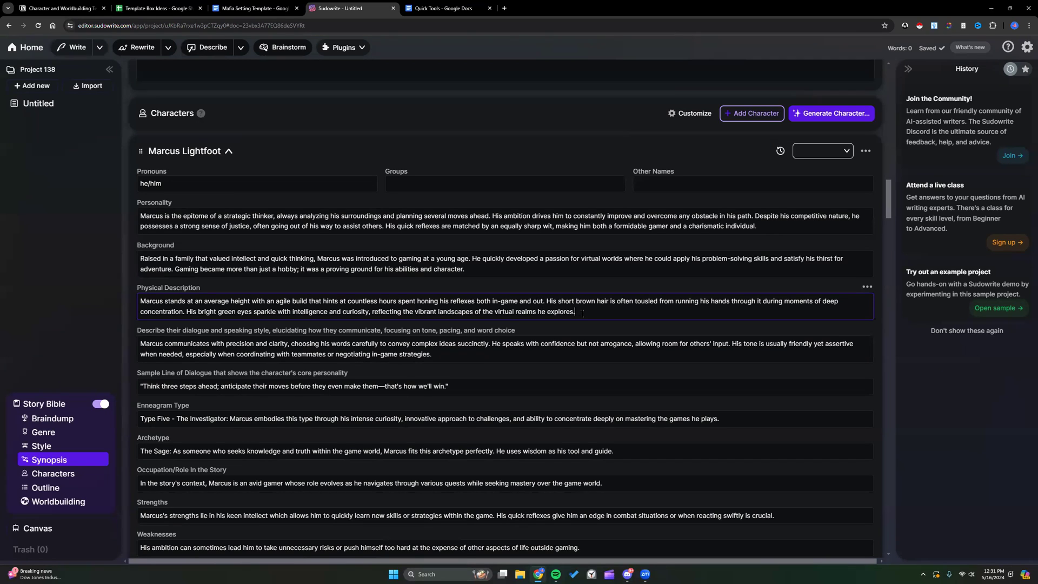
scroll(582, 313, down, 1)
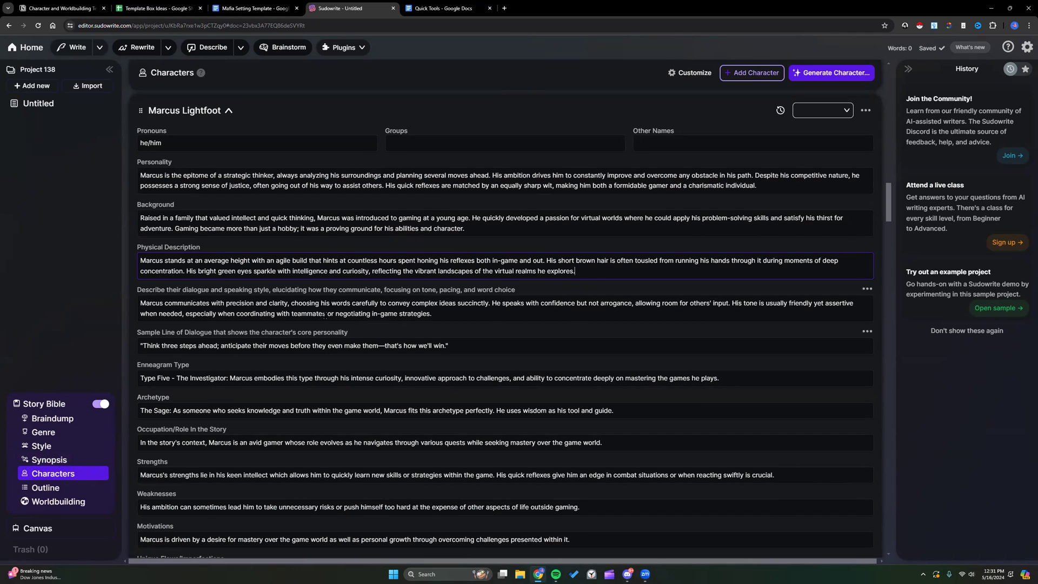
scroll(301, 301, down, 5)
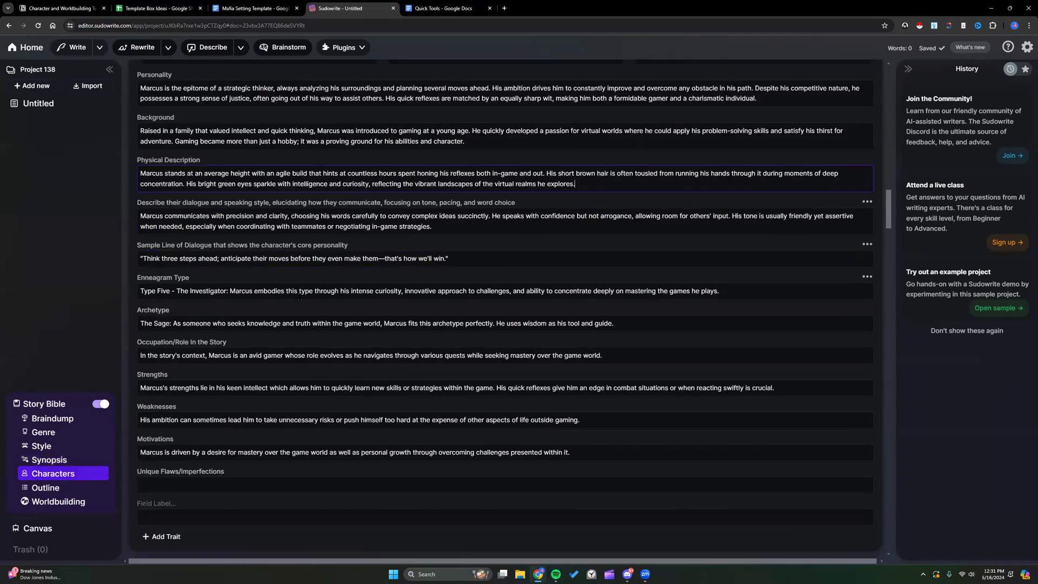
scroll(300, 297, down, 9)
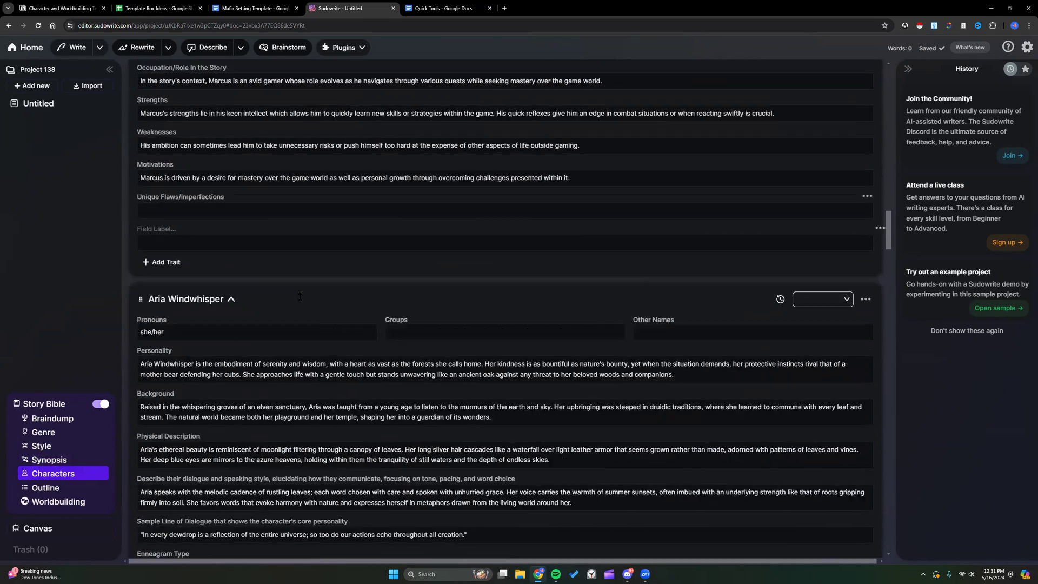
scroll(300, 297, down, 3)
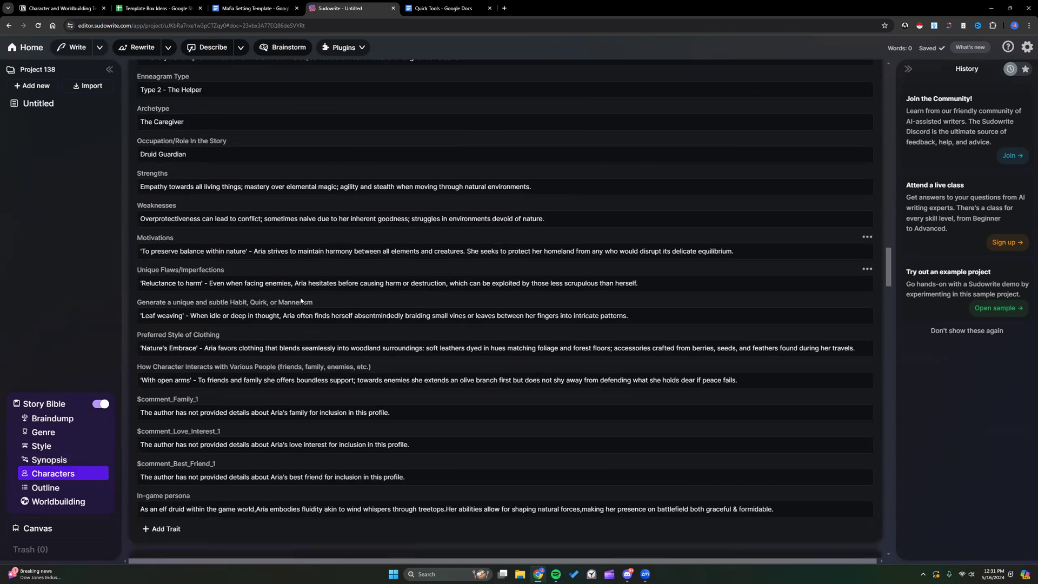
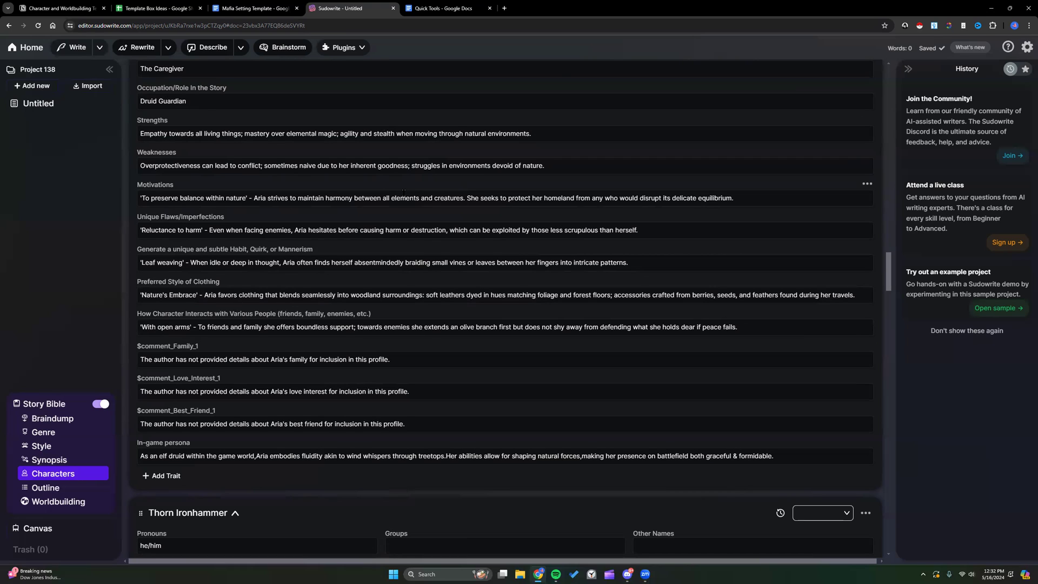
Step: Search the plugin directory for "sctwan", trying it in both lowercase and capitals
click(361, 49)
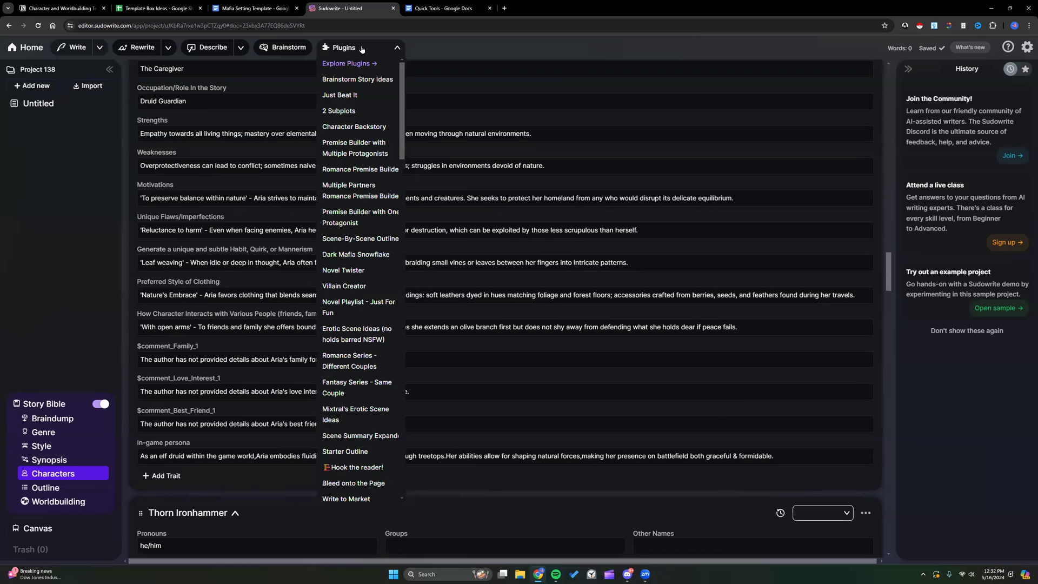
click(362, 68)
click(657, 273)
text(sctwa)
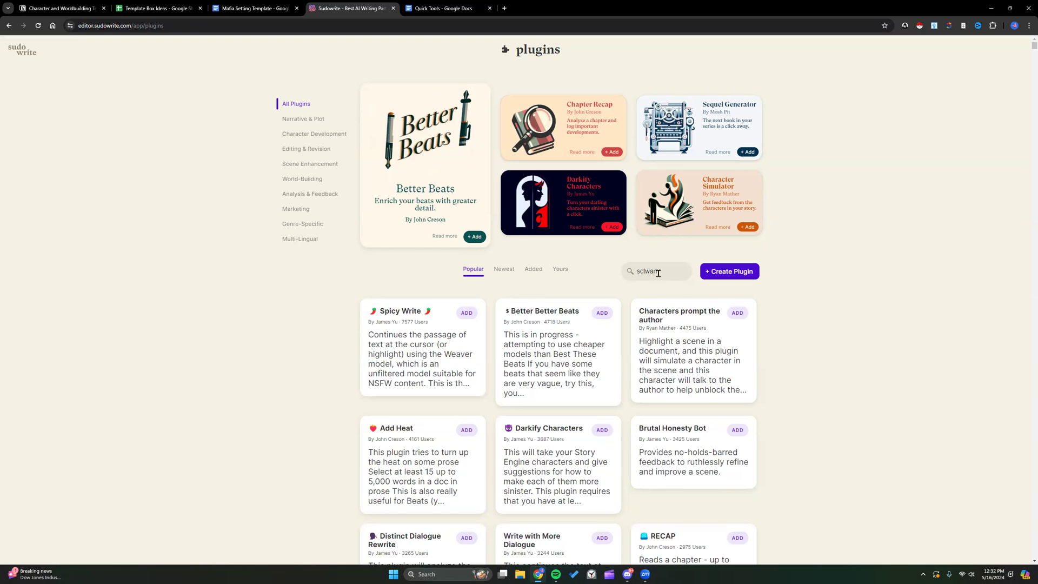
text(n)
key(Return)
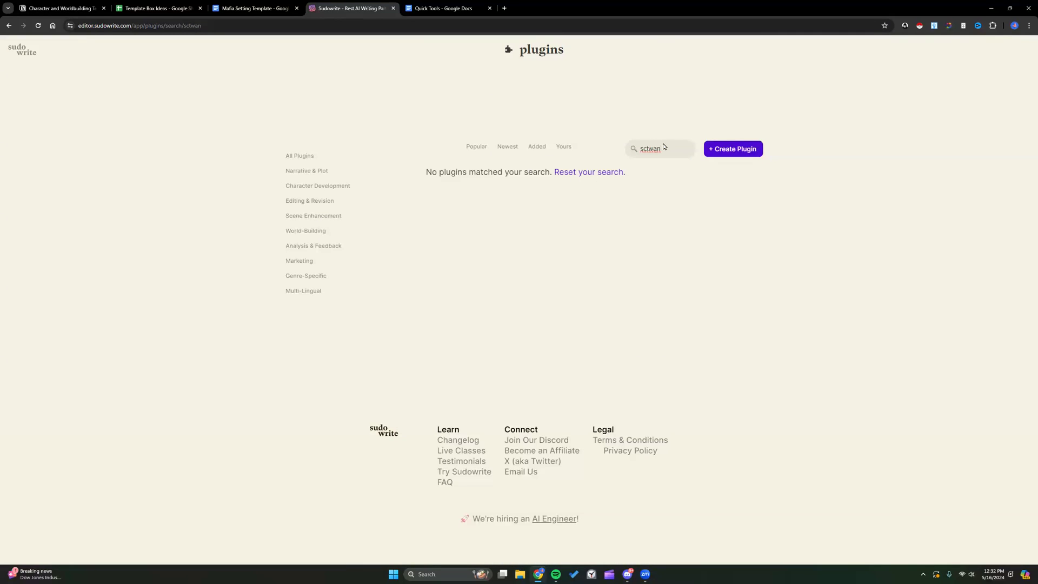
drag(662, 149, 631, 151)
text(SCTWAN)
Step: Return to Project 138 and examine the traits on Aria Windwhisper's card, down to her in-game persona
click(14, 55)
click(226, 100)
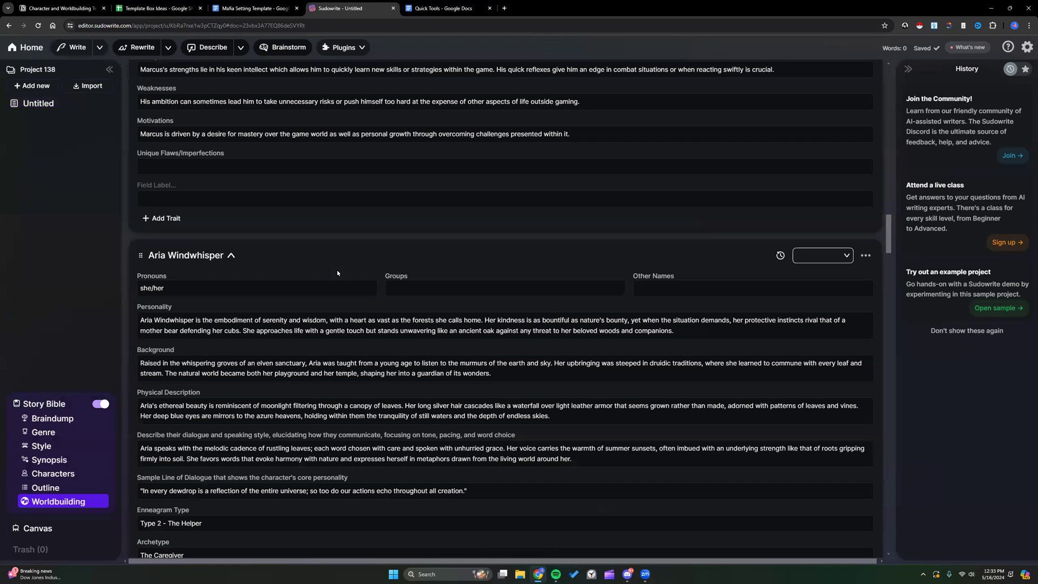
scroll(336, 270, down, 3)
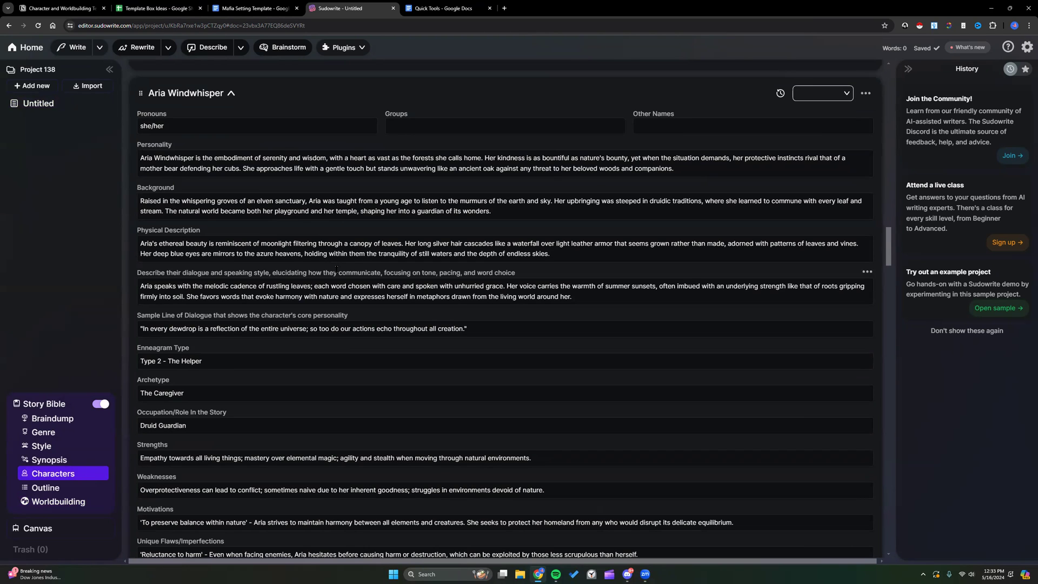
scroll(336, 269, down, 2)
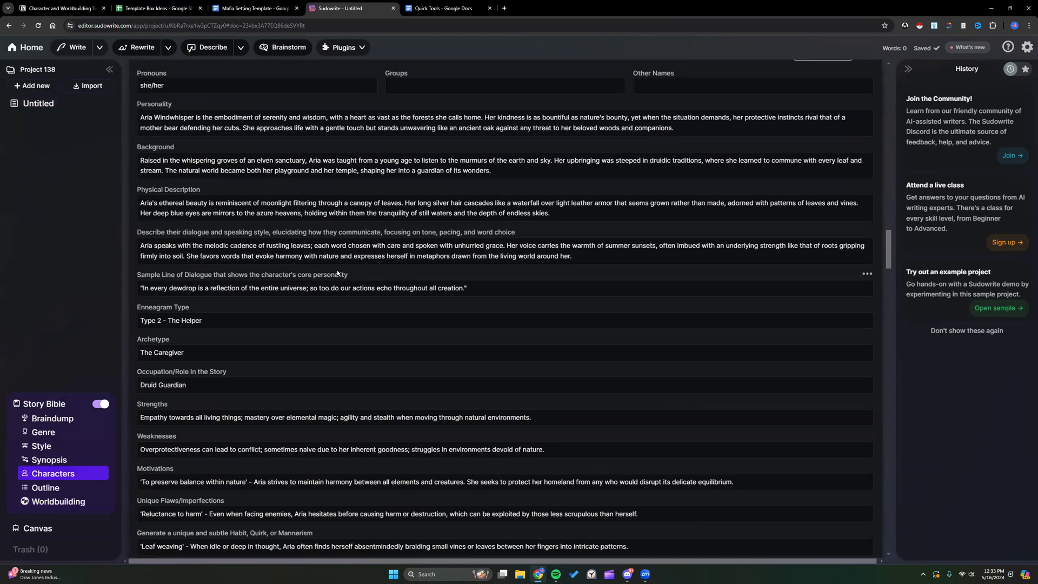
scroll(337, 269, down, 4)
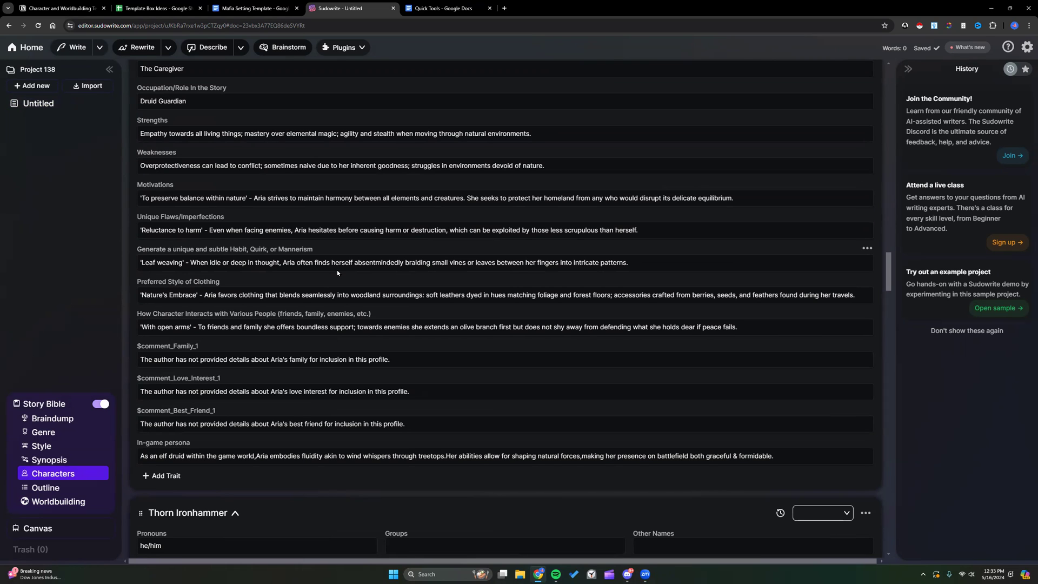
scroll(338, 273, down, 4)
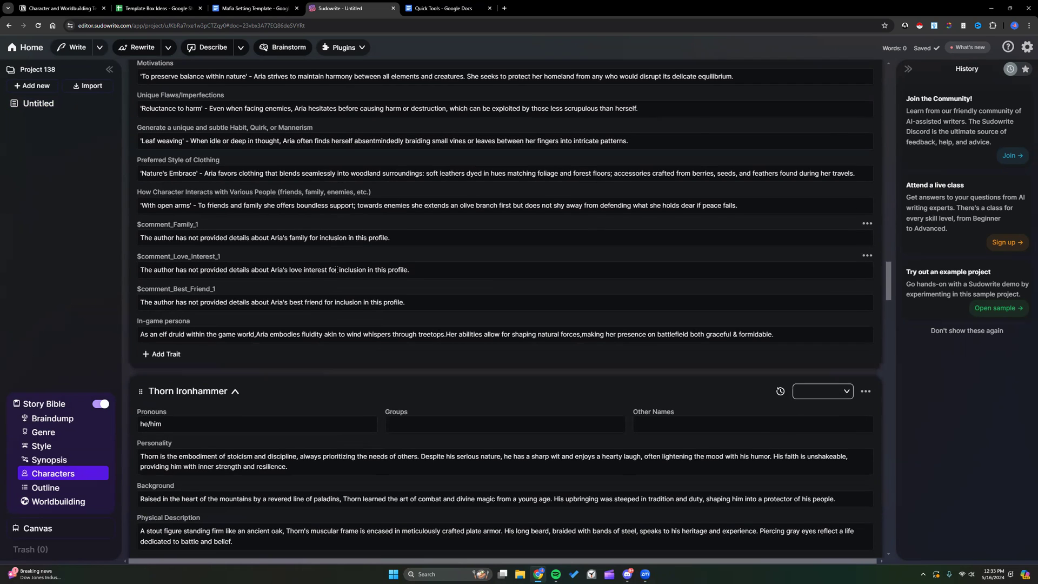
scroll(336, 270, down, 2)
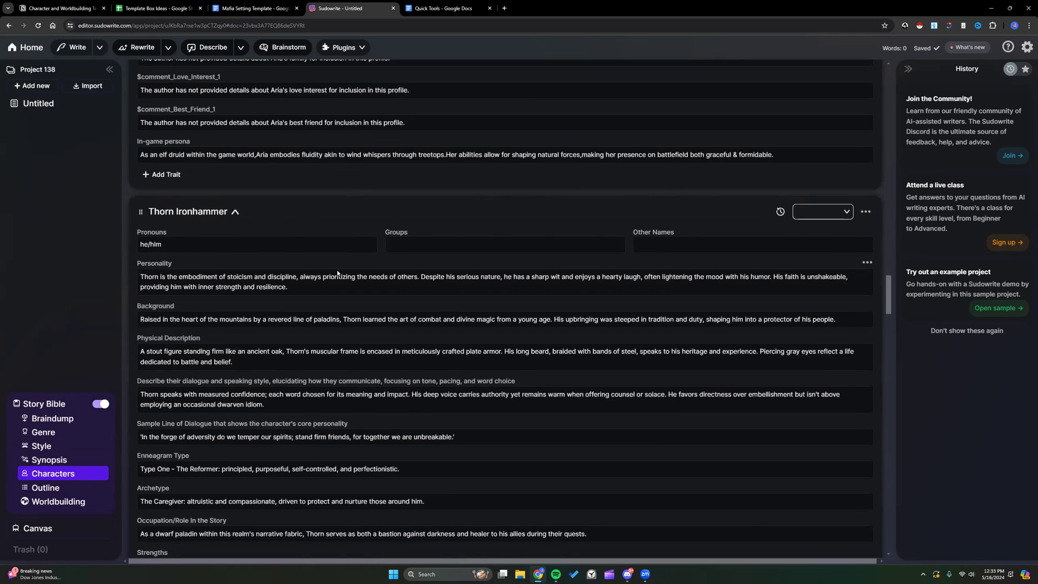
scroll(335, 268, up, 1)
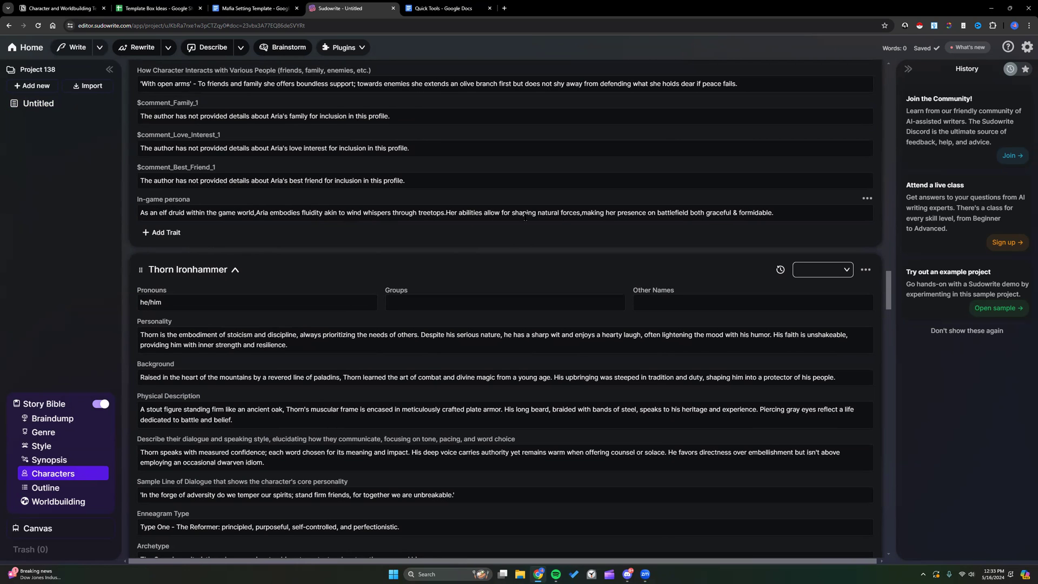
Step: Check the cards from Thorn Ironhammer to Kael Greystone for traits that were left empty
scroll(505, 245, down, 10)
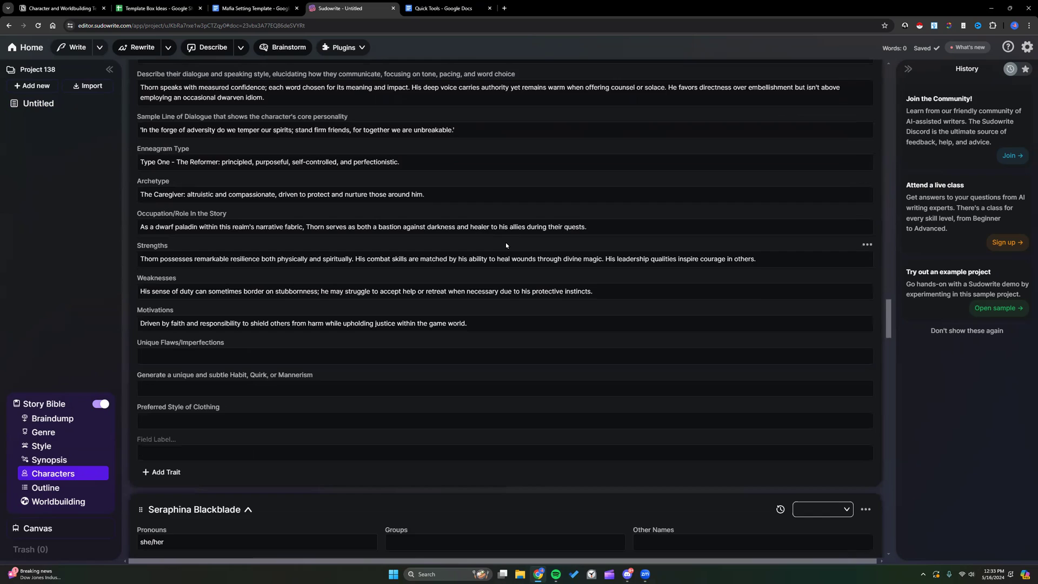
scroll(506, 245, down, 10)
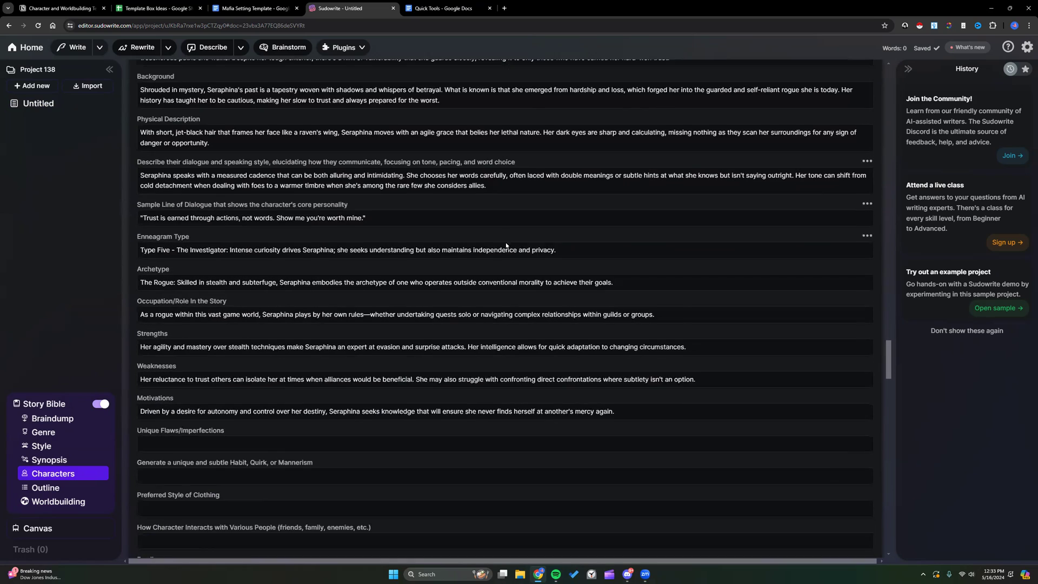
scroll(505, 243, down, 3)
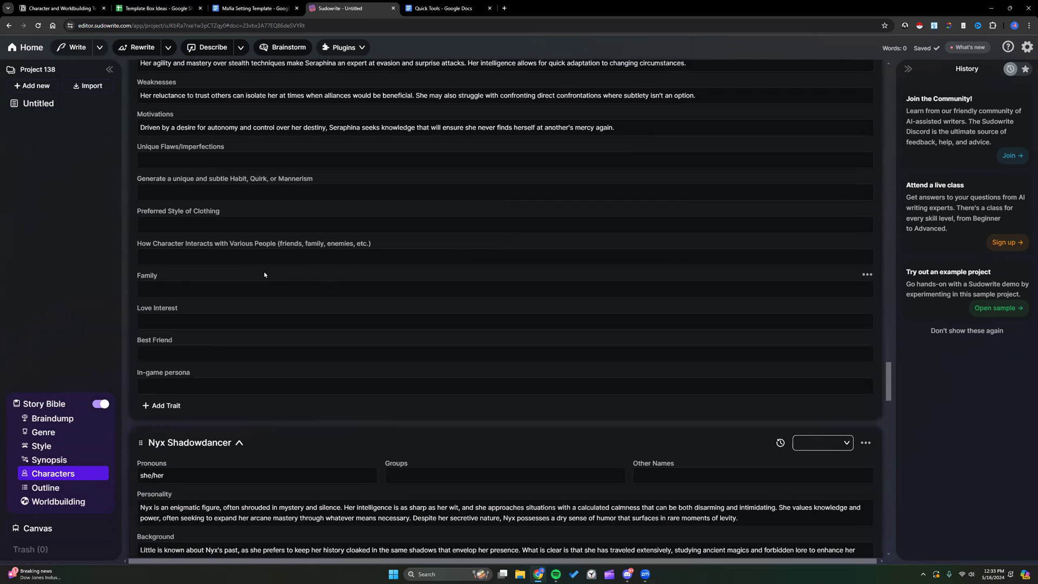
click(244, 255)
scroll(240, 288, down, 6)
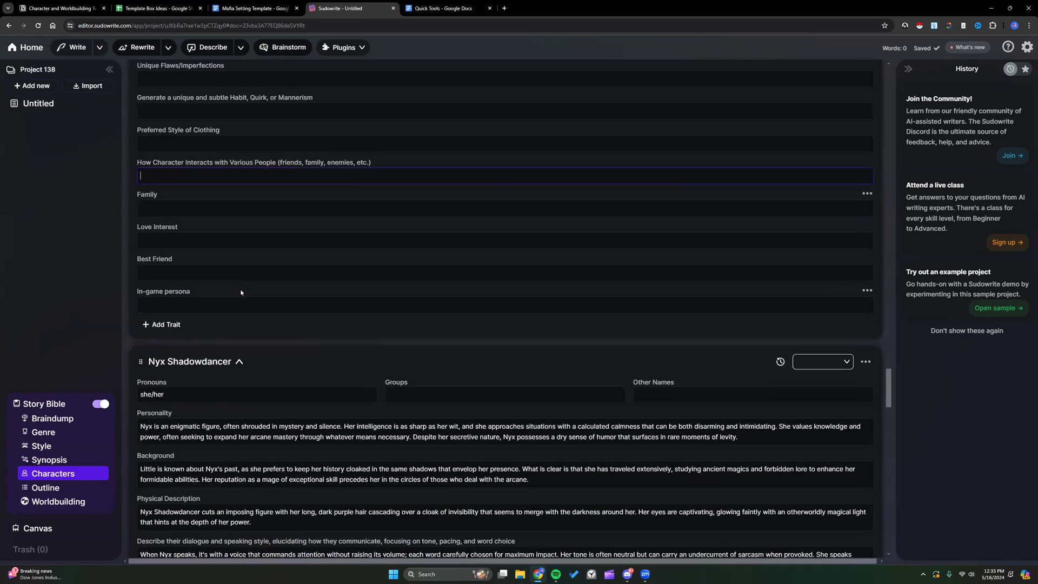
scroll(239, 290, down, 1)
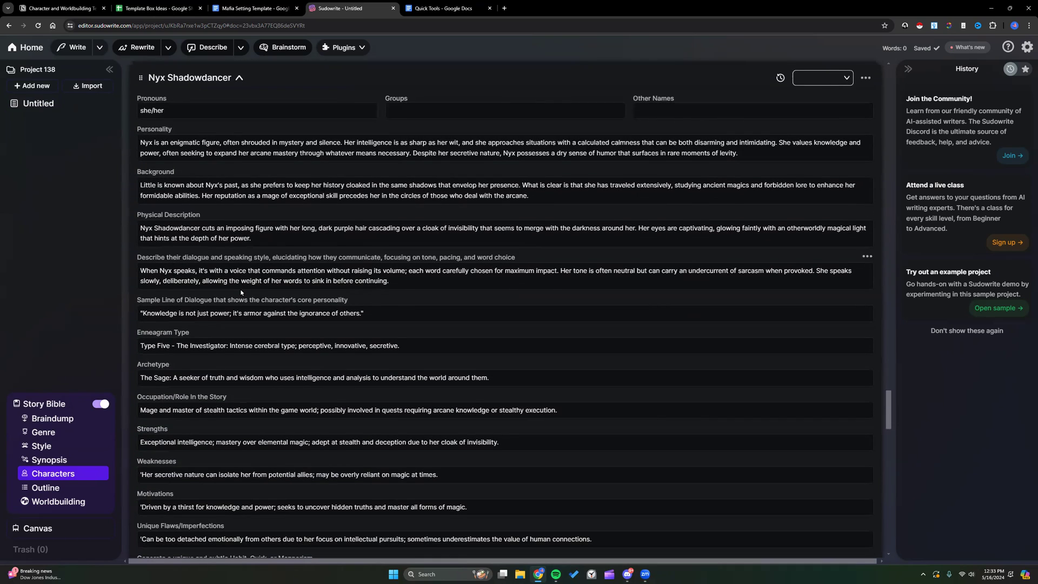
scroll(241, 293, down, 6)
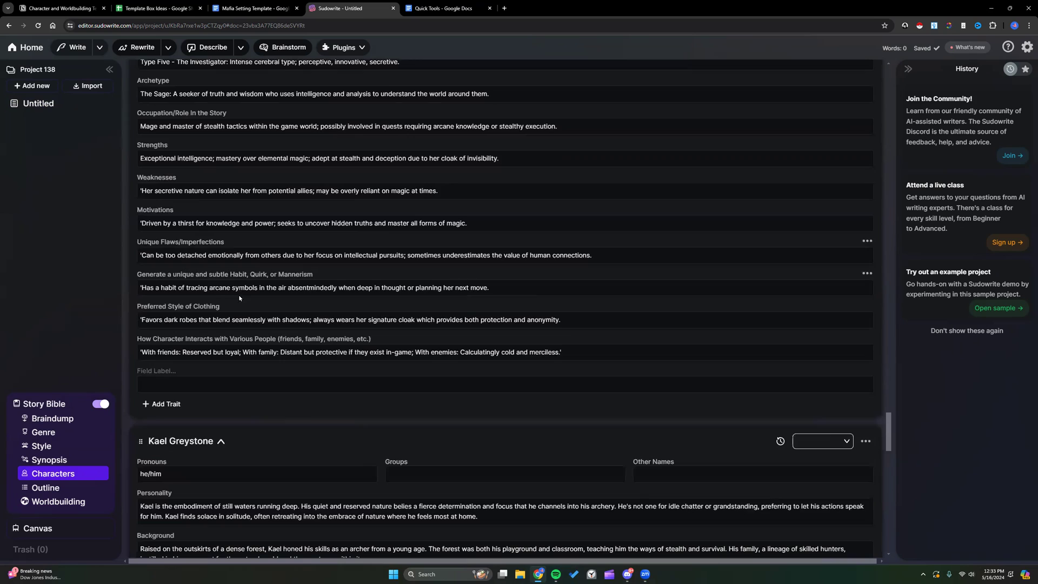
scroll(230, 354, down, 9)
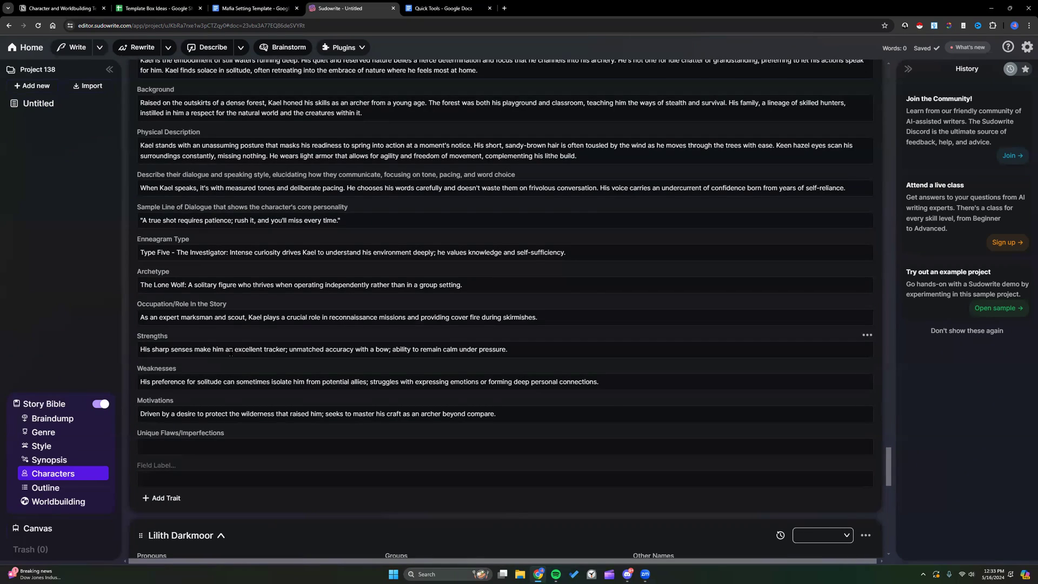
Step: View the Worldbuilding section of the Story Bible and go back to the Braindump to look over its quests and items
click(73, 503)
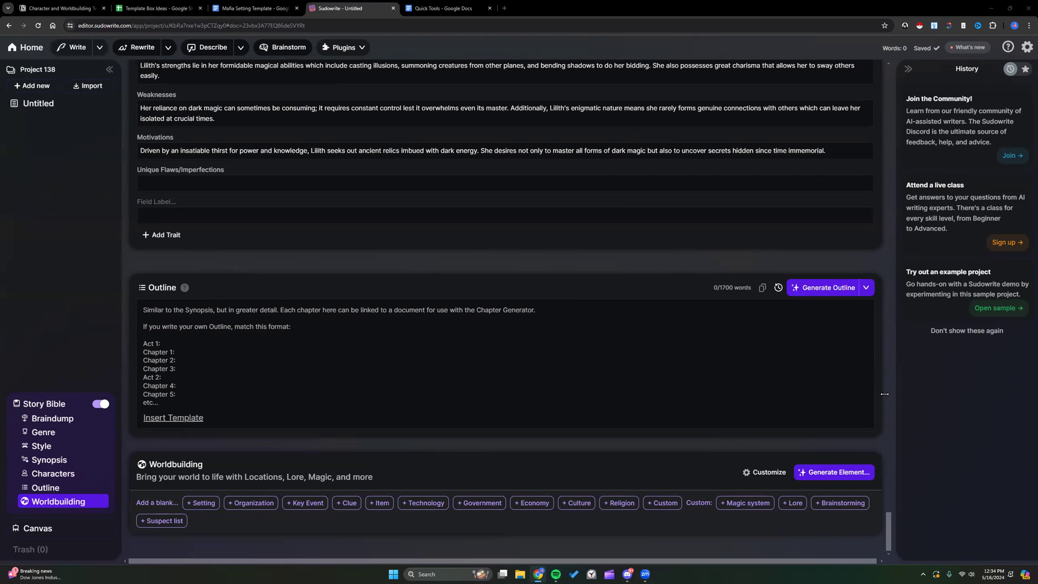
click(102, 417)
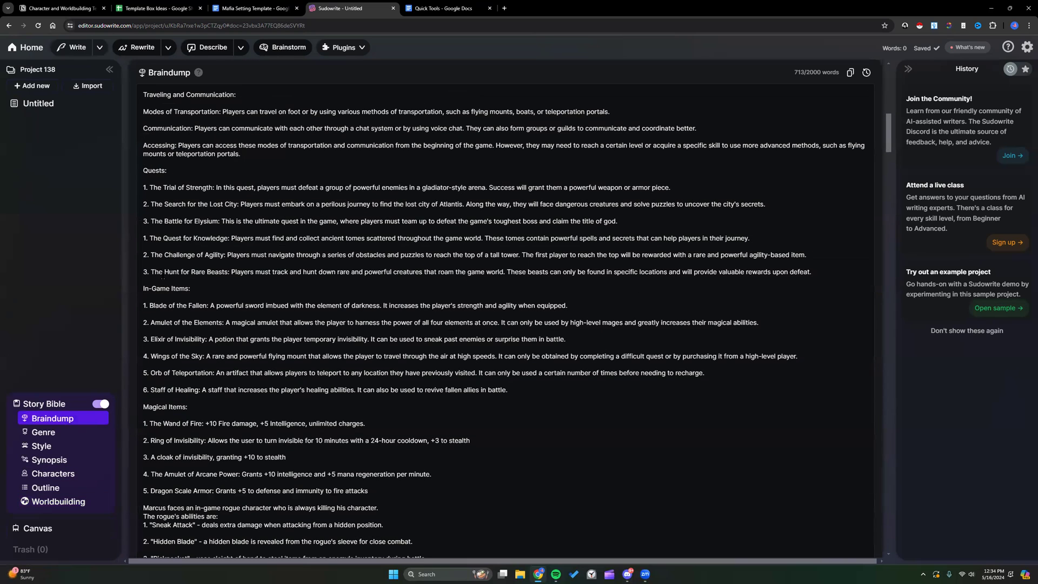
Step: Renumber the Braindump quests The Quest for Knowledge, The Challenge of Agility and The Hunt for Rare Beasts as 4, 5 and 6
click(146, 216)
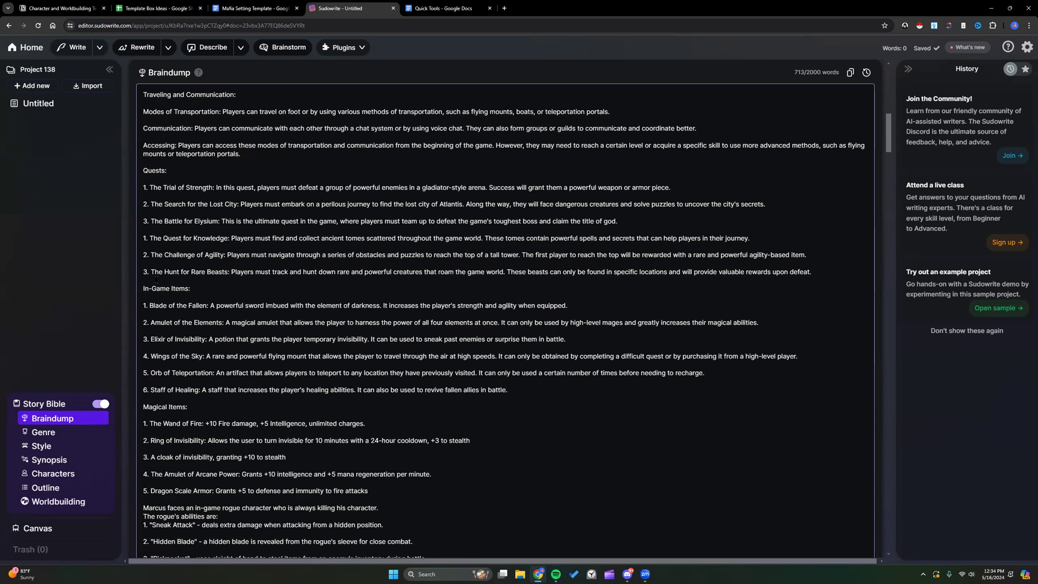
key(BackSpace)
text(4)
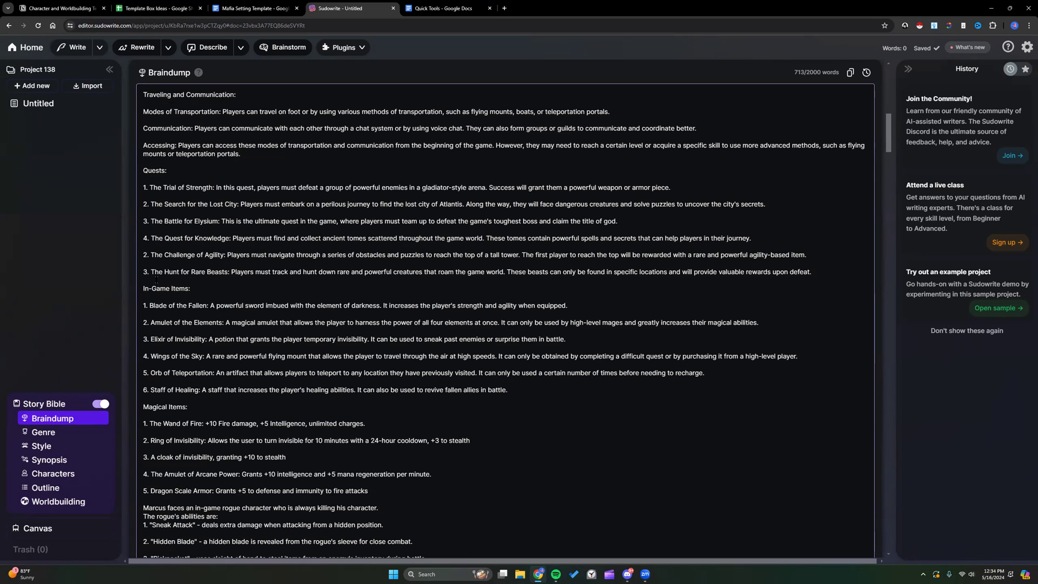
click(147, 254)
key(BackSpace)
text(5)
key(Down)
key(BackSpace)
text(6)
Step: Go to the Worldbuilding section and look through the element types that can be generated
click(72, 504)
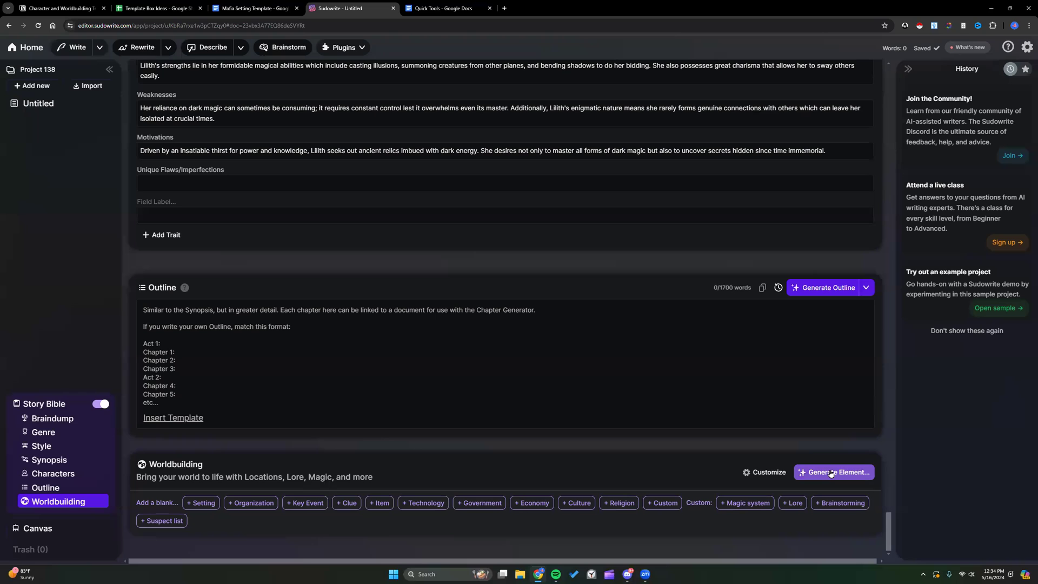
click(831, 472)
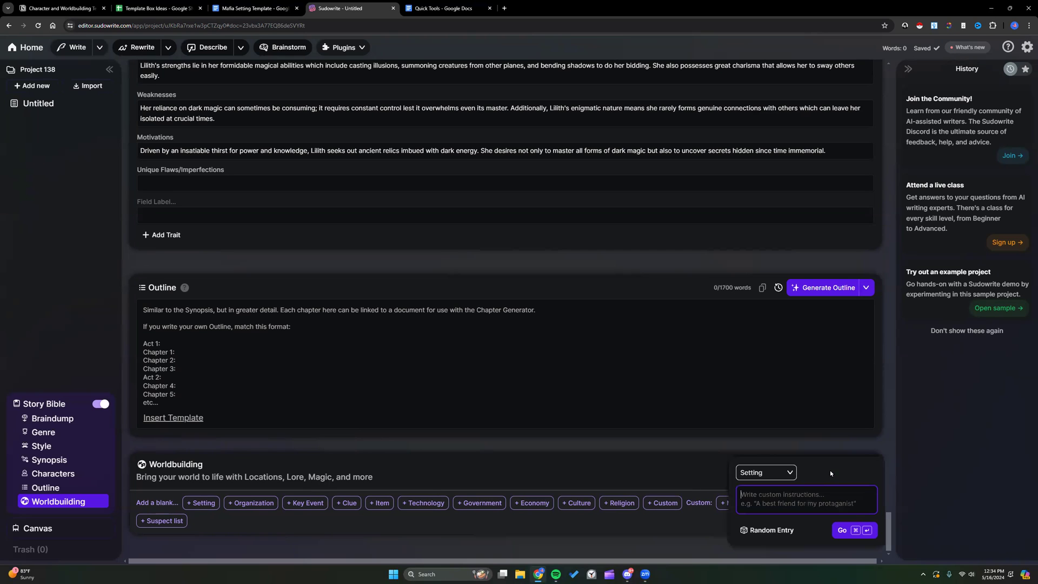
click(789, 472)
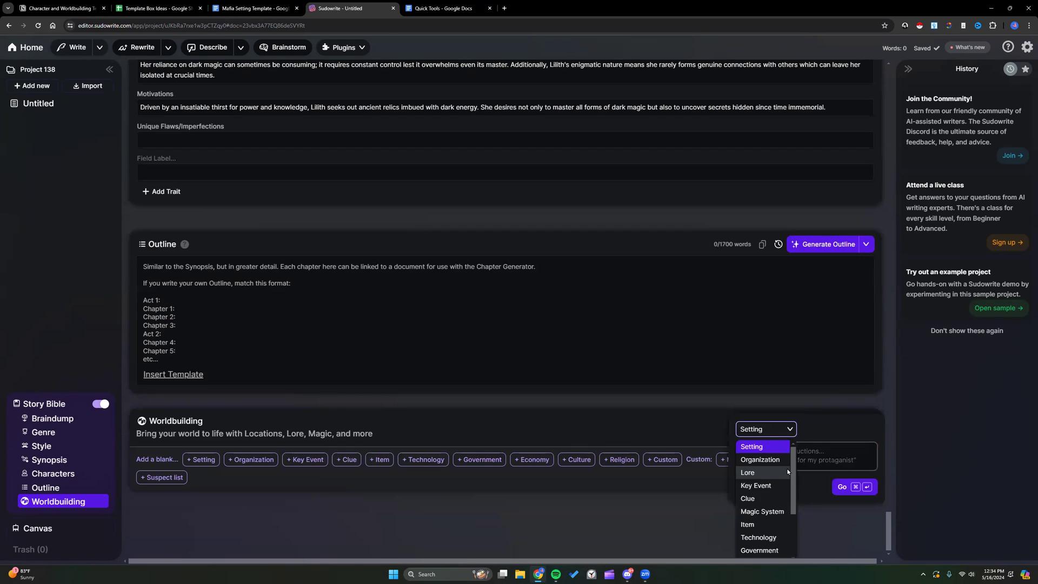
scroll(765, 542, down, 2)
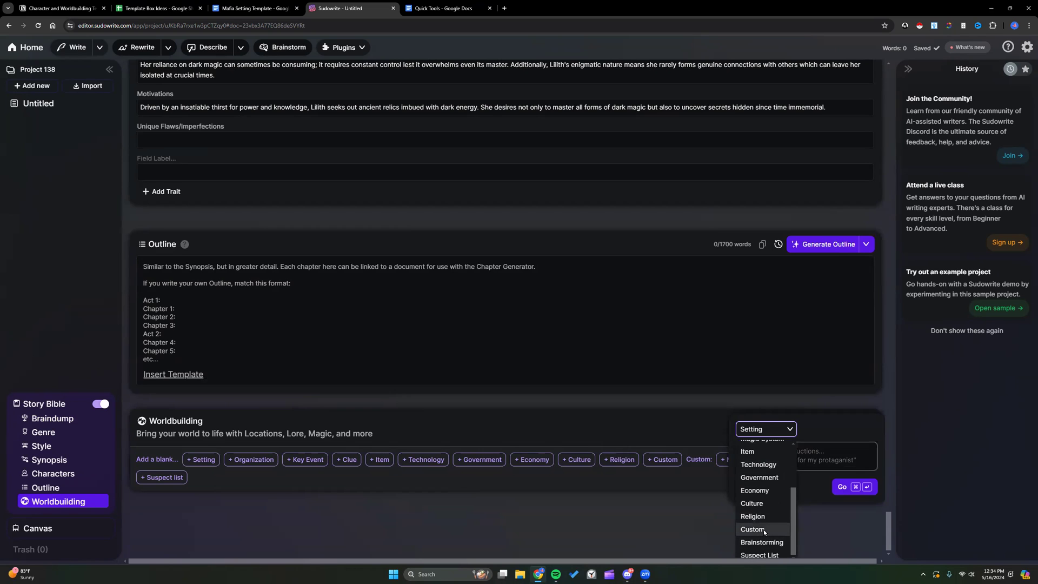
key(Escape)
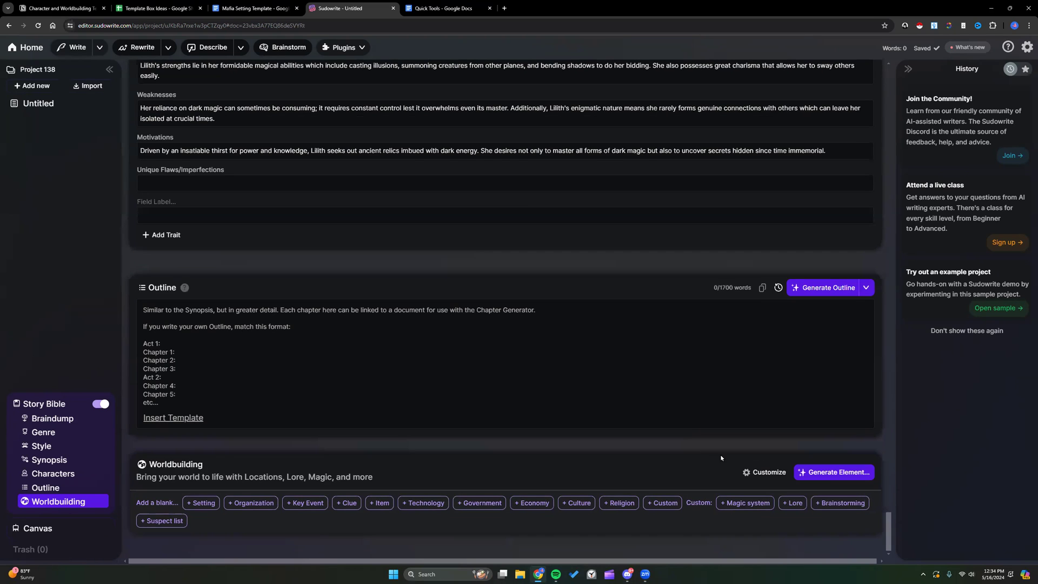
Step: Create a new Worldbuilding element type named Quests in the default trait settings
click(762, 472)
click(522, 203)
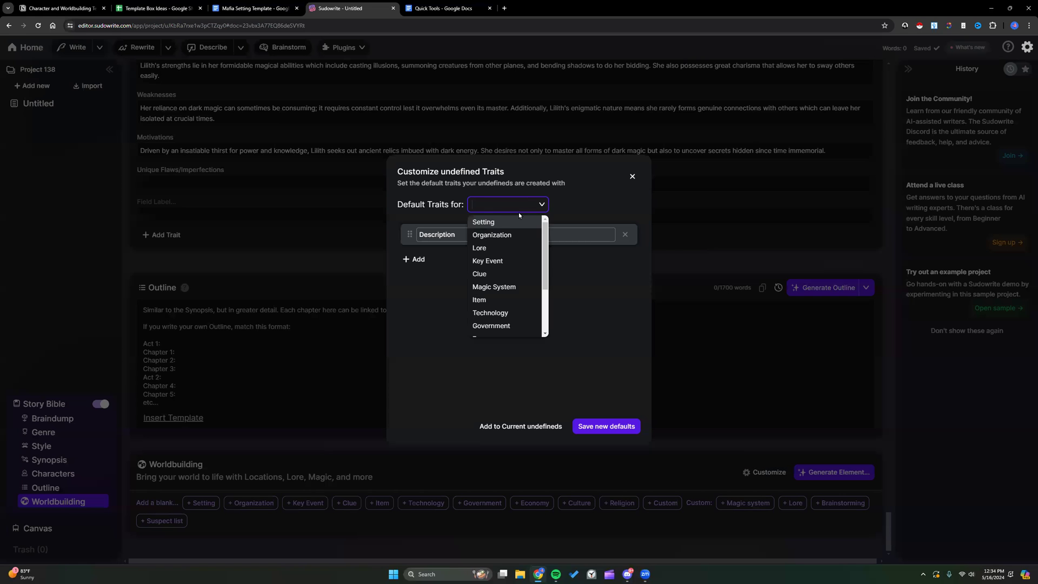
text(Quests)
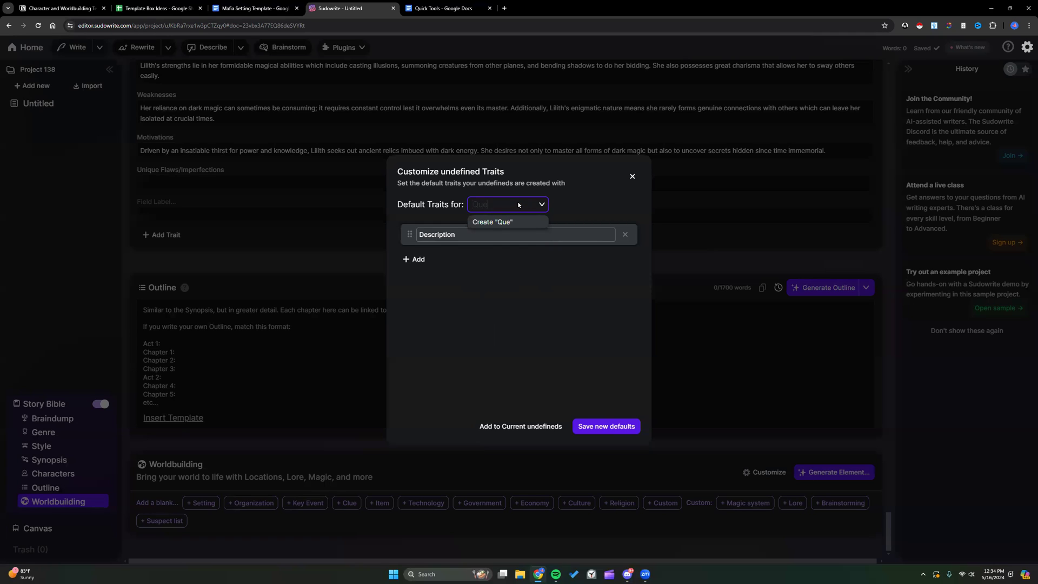
click(517, 222)
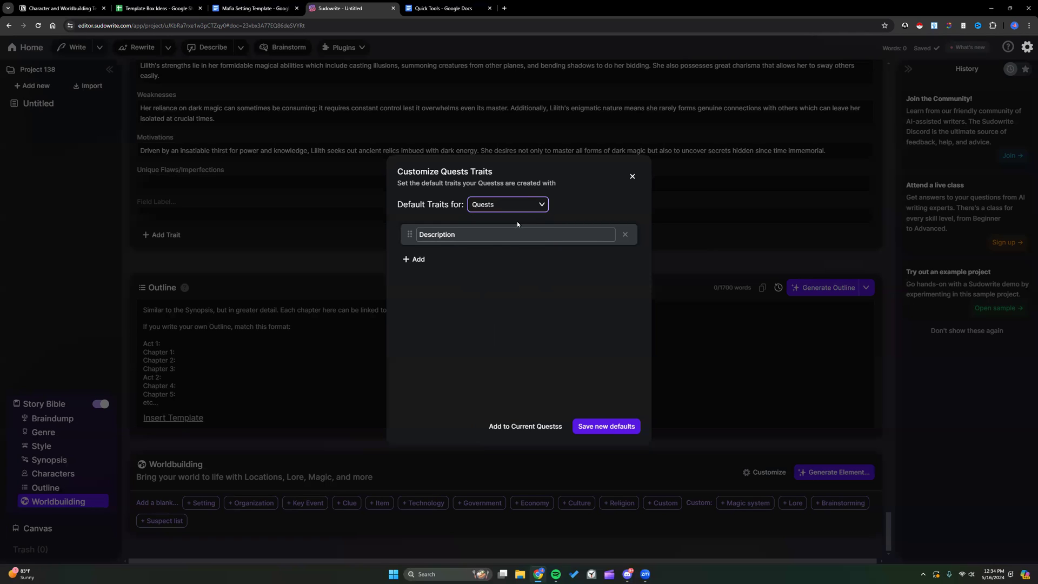
Step: Replace the Quests type's Description trait with "Name of Quest, details of the quest, loot received if successful, and consequences of failure" and save the defaults
click(479, 233)
double_click(451, 234)
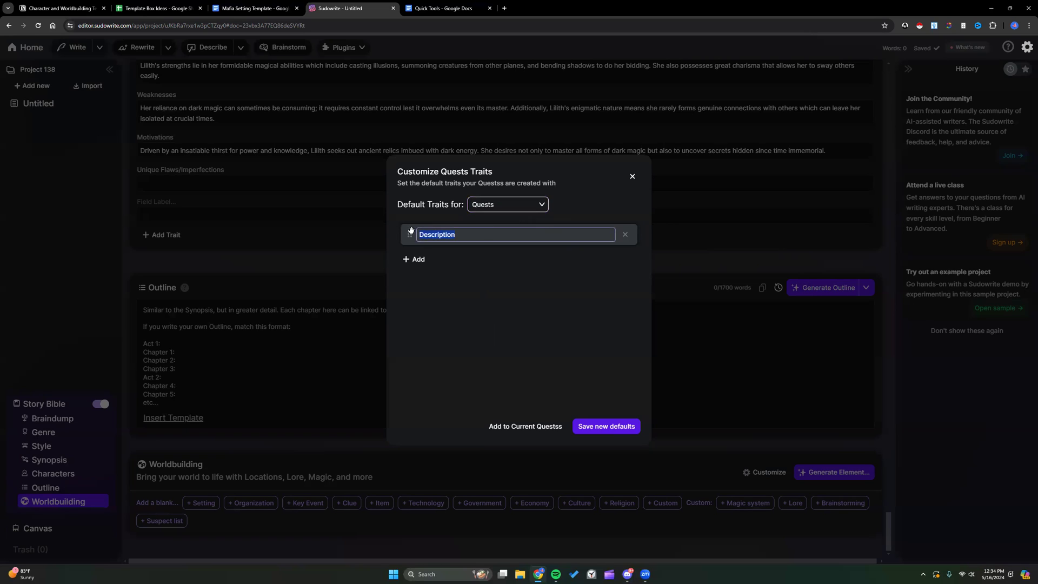
text(Name of Quest and)
key(ctrl+BackSpace)
text(, details of the quest, loot receiv)
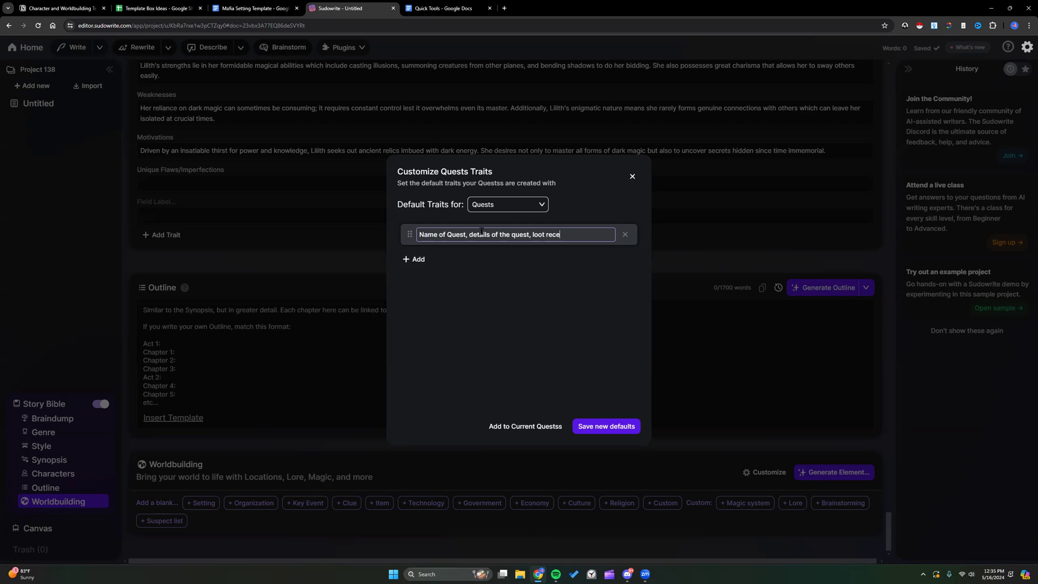
text(ed if successful, and)
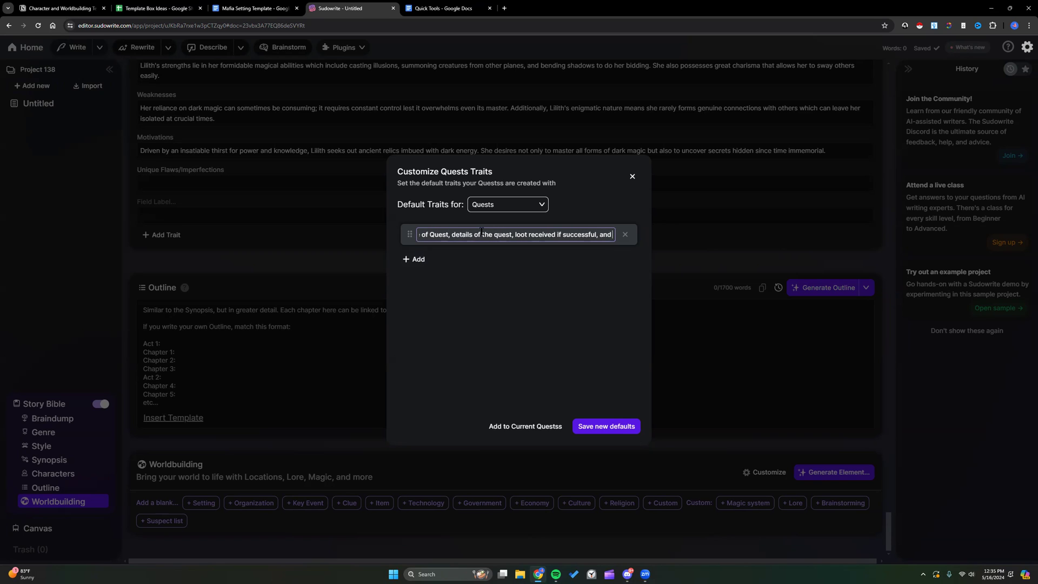
text( consequences of failure)
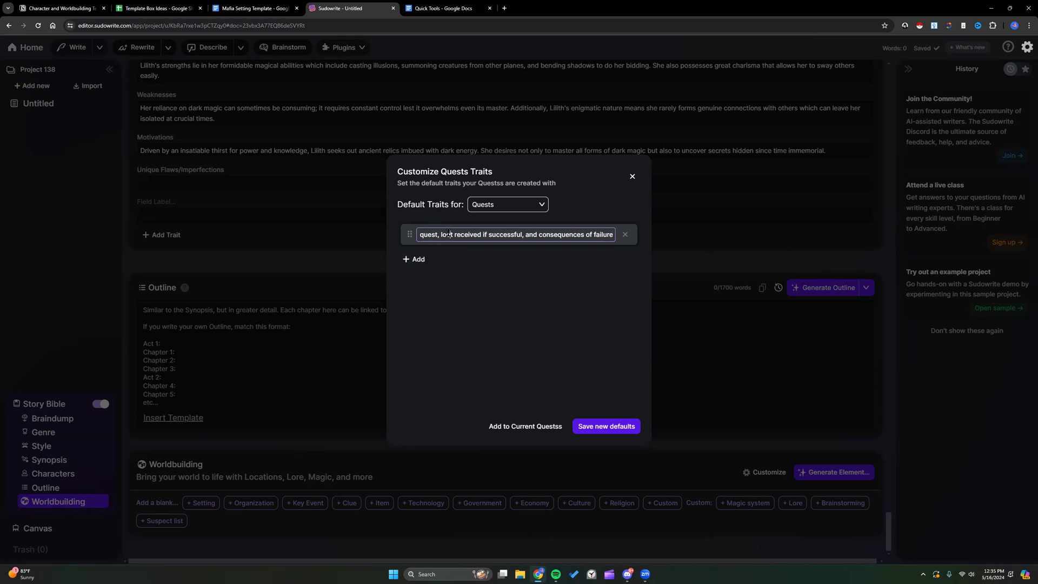
click(622, 427)
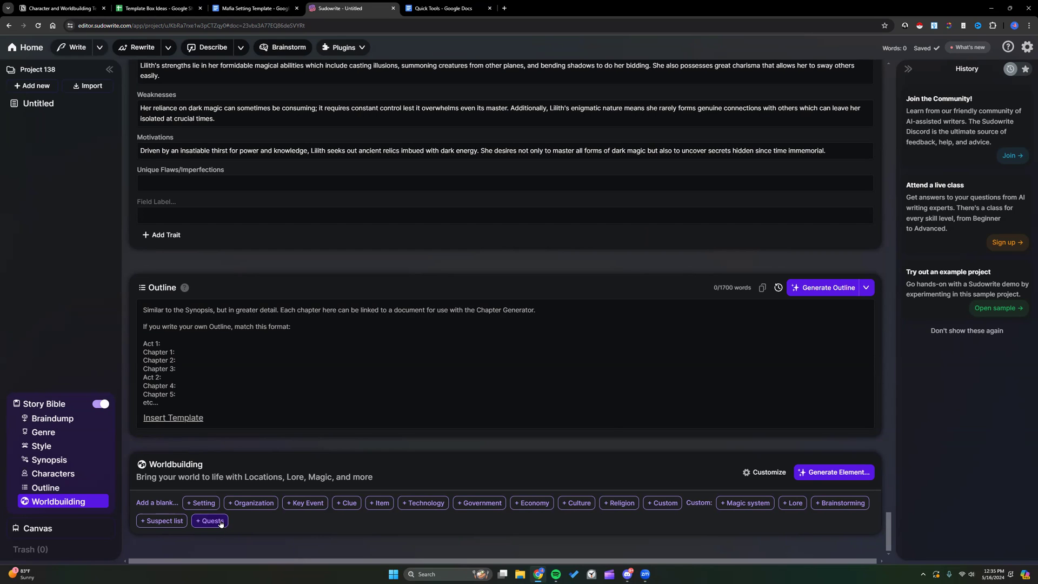
Step: Generate a Worldbuilding element of type Quests with the custom instruction "List our 6 quests"
click(799, 472)
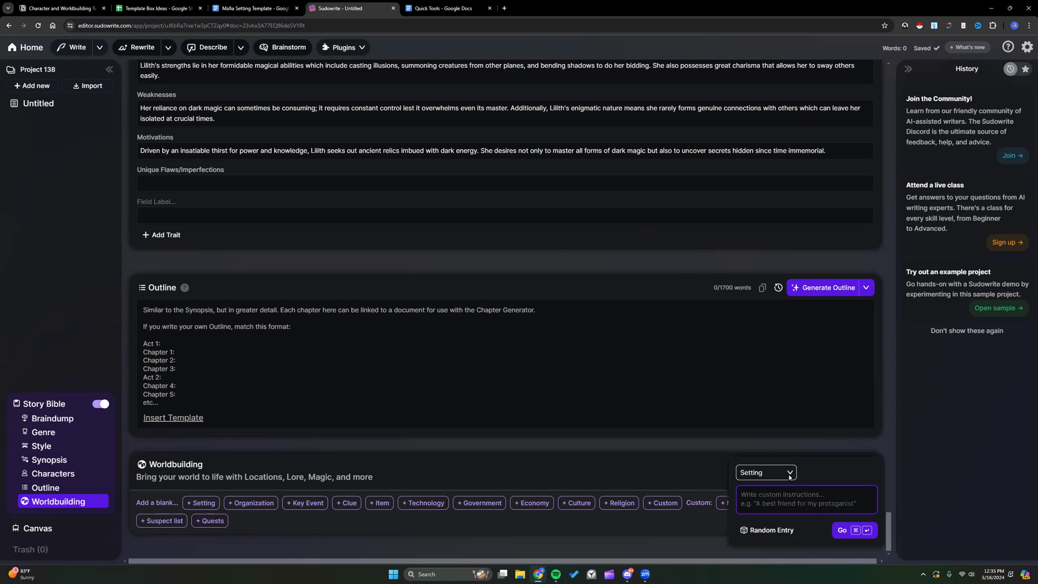
click(789, 472)
scroll(762, 535, down, 5)
click(759, 547)
click(777, 495)
text(t our )
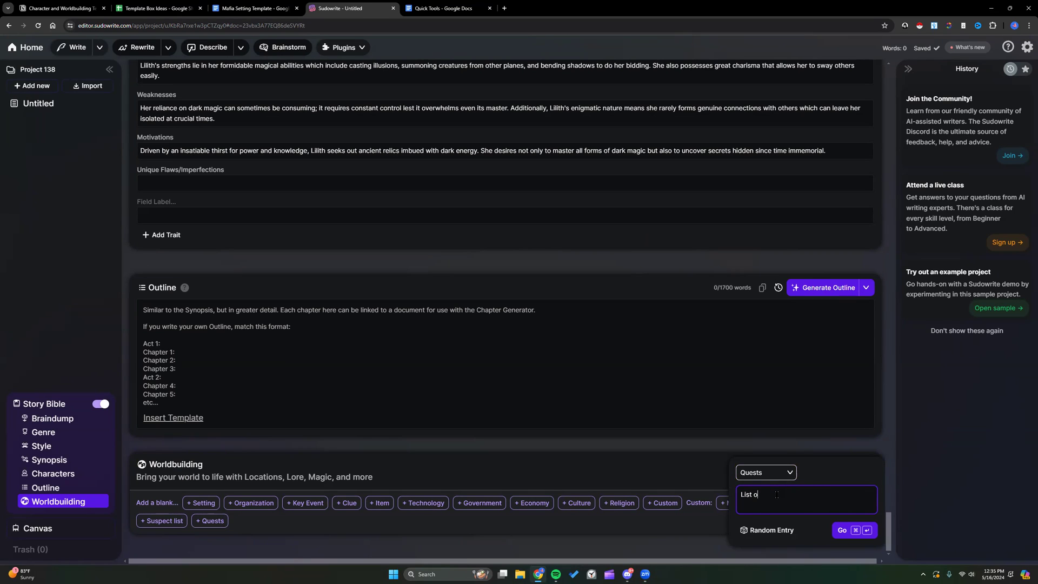
text(6 qus)
key(BackSpace)
text(ests)
click(841, 528)
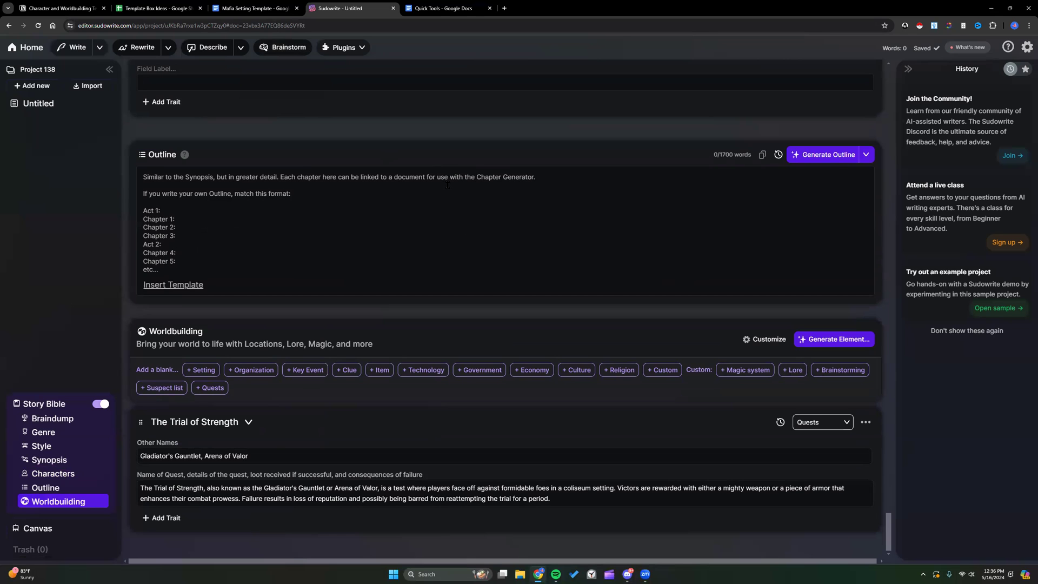
Step: Generate a second Quests element in Worldbuilding with the custom instruction "create another quest"
scroll(417, 277, up, 3)
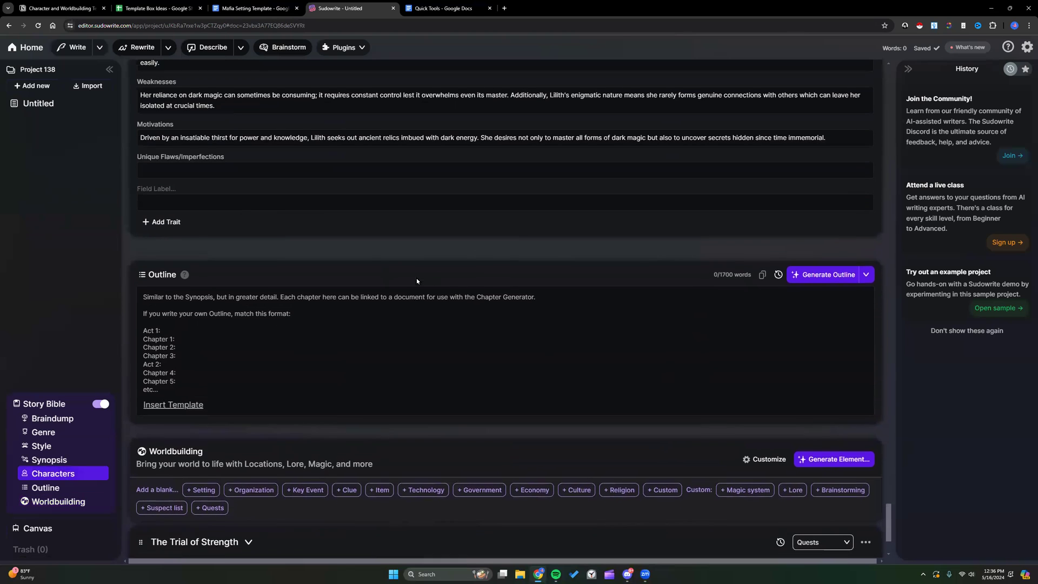
scroll(305, 286, down, 3)
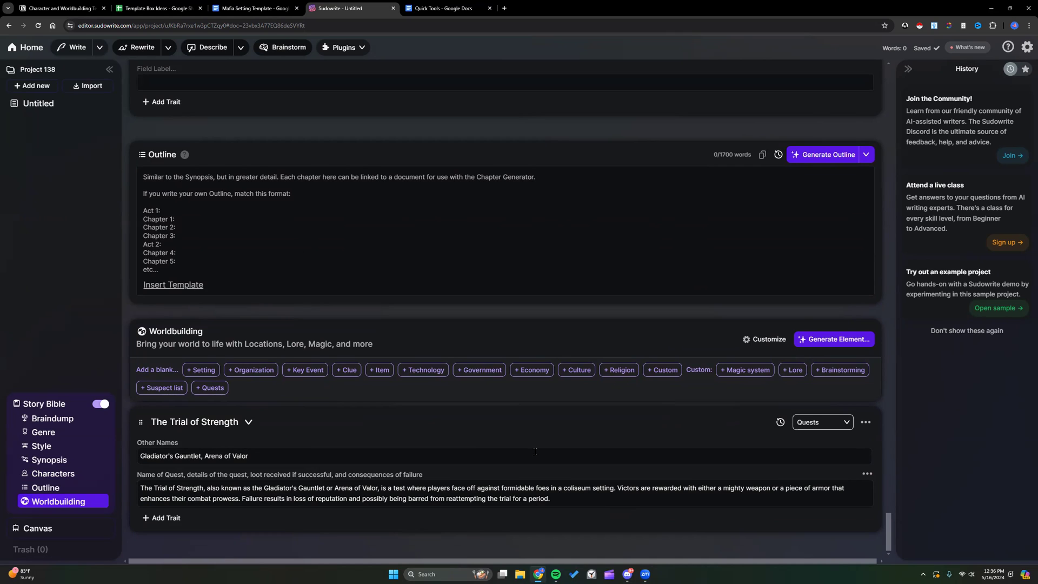
click(834, 339)
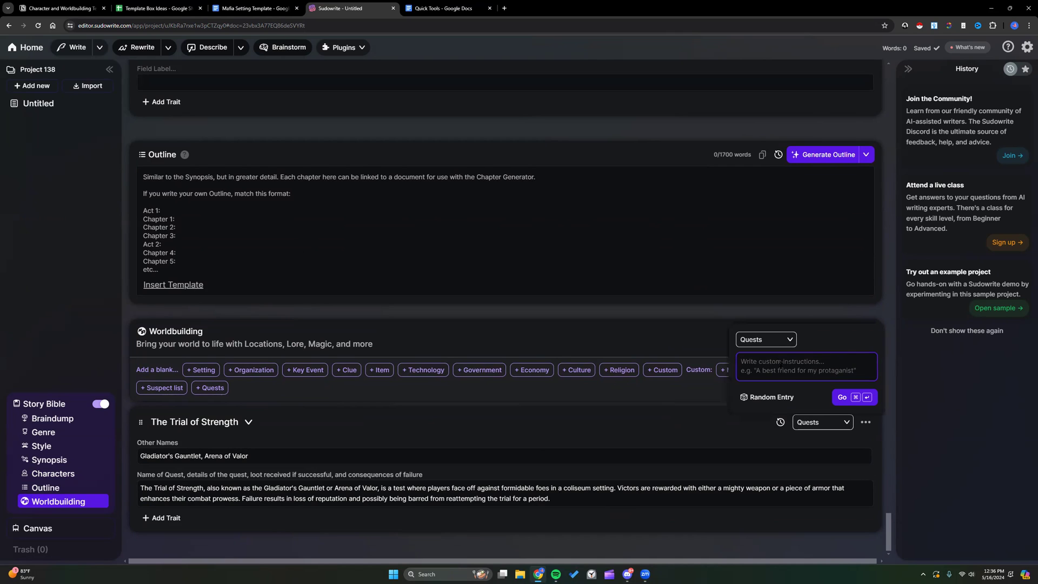
text(genera)
key(BackSpace)
key(BackSpace)
key(BackSpace)
key(BackSpace)
key(BackSpace)
text(create anoth)
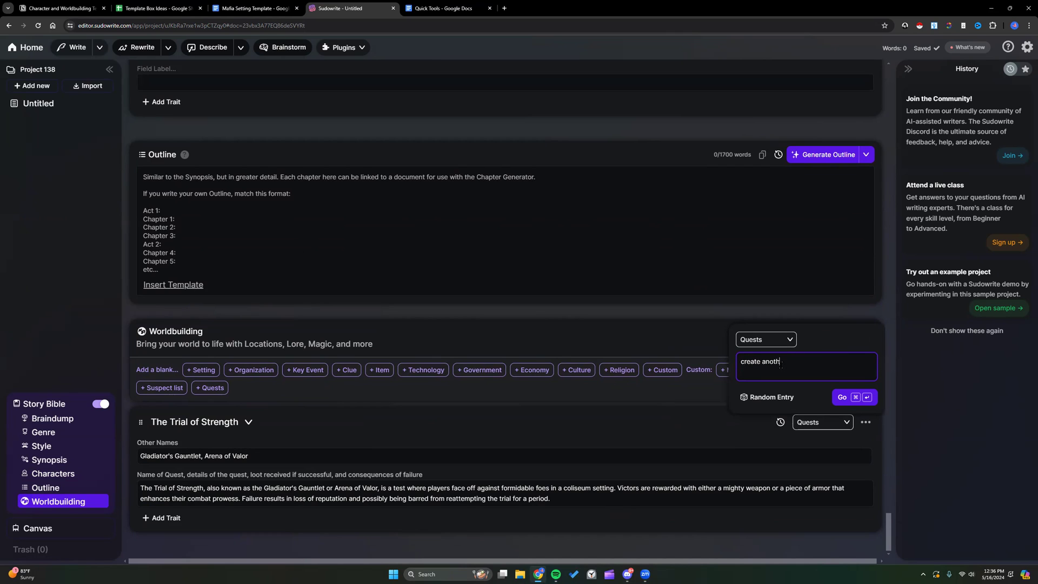
text(er quest)
click(841, 397)
Step: Collapse the Seraphina Blackblade, Thorn Ironhammer, Aria Windwhisper and Marcus Lightfoot cards and reread the numbered quests in the Braindump
scroll(357, 400, up, 20)
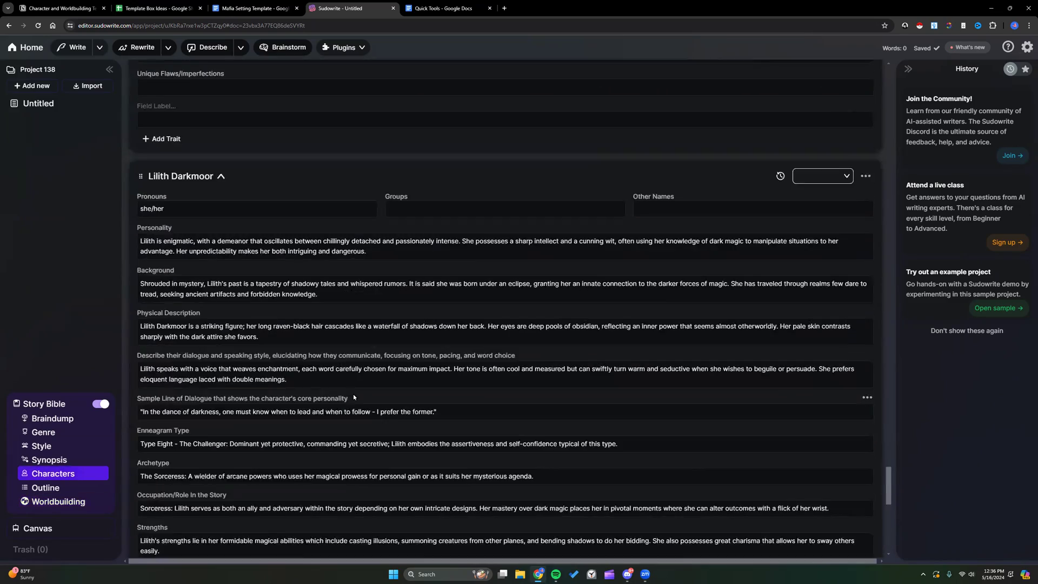
scroll(350, 390, up, 20)
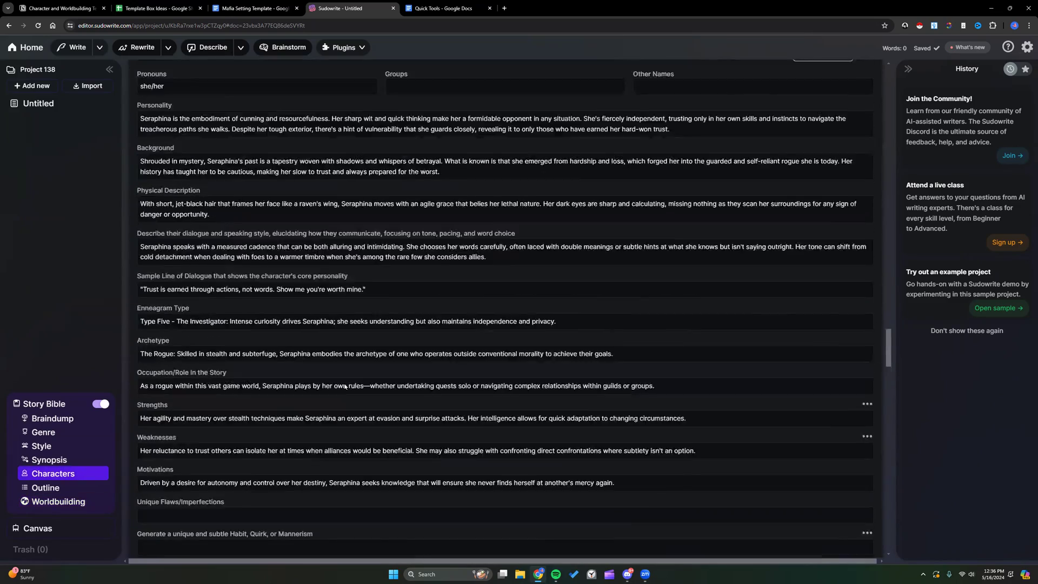
click(248, 272)
scroll(246, 277, up, 10)
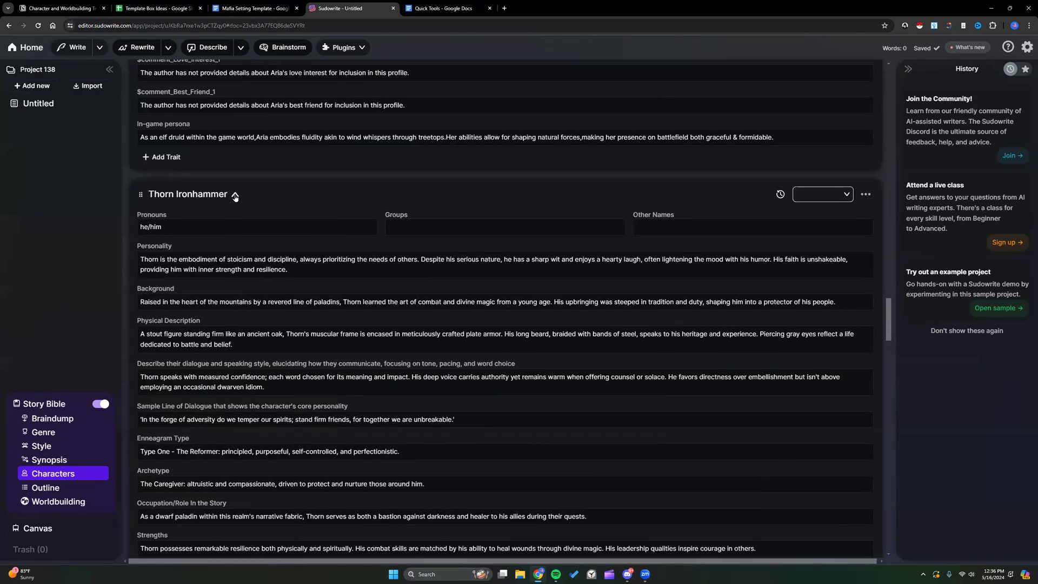
click(235, 194)
scroll(230, 244, up, 7)
scroll(230, 244, up, 10)
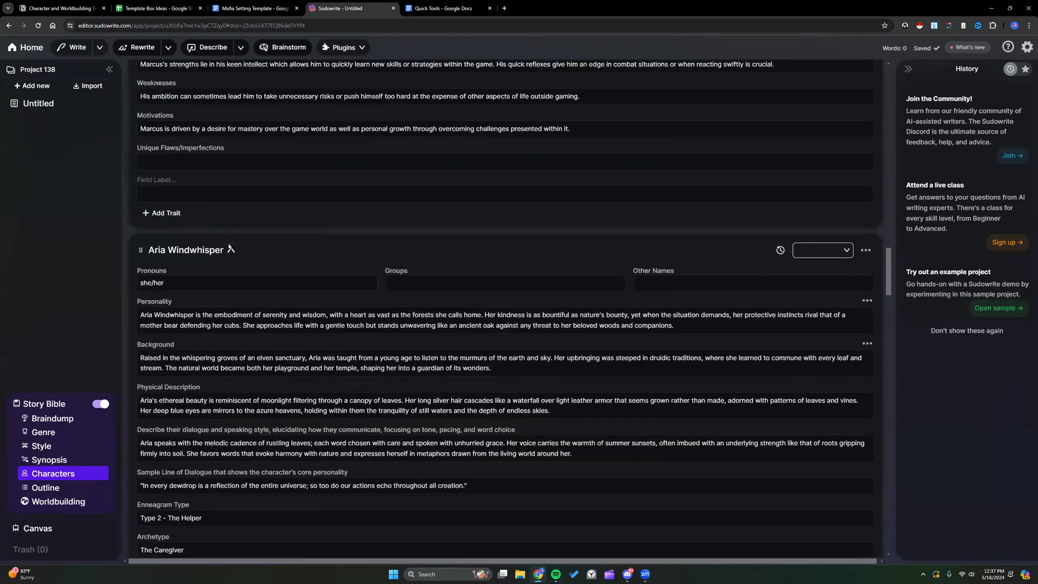
click(230, 261)
scroll(230, 261, up, 10)
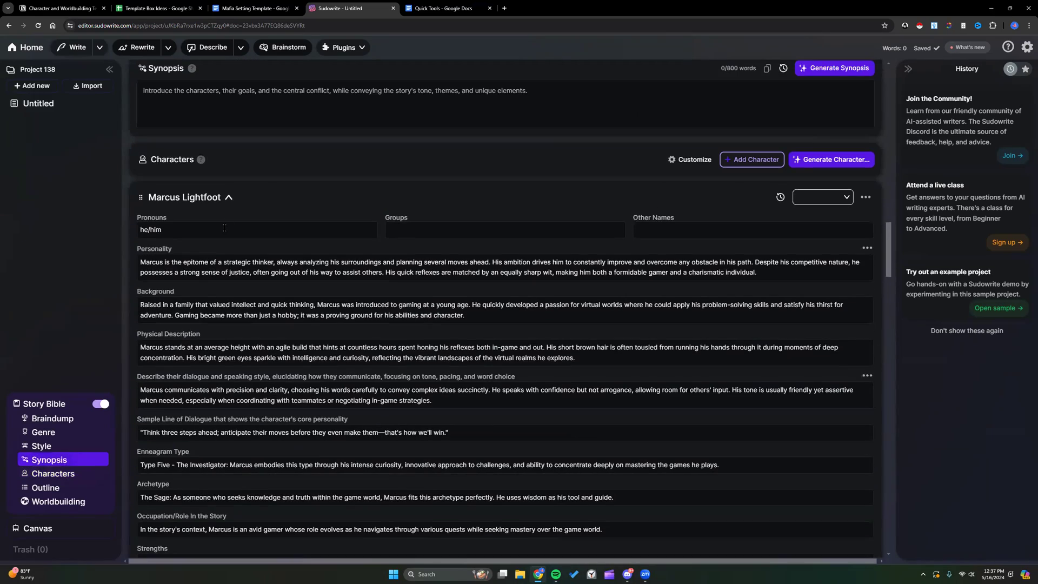
click(230, 242)
scroll(233, 247, up, 15)
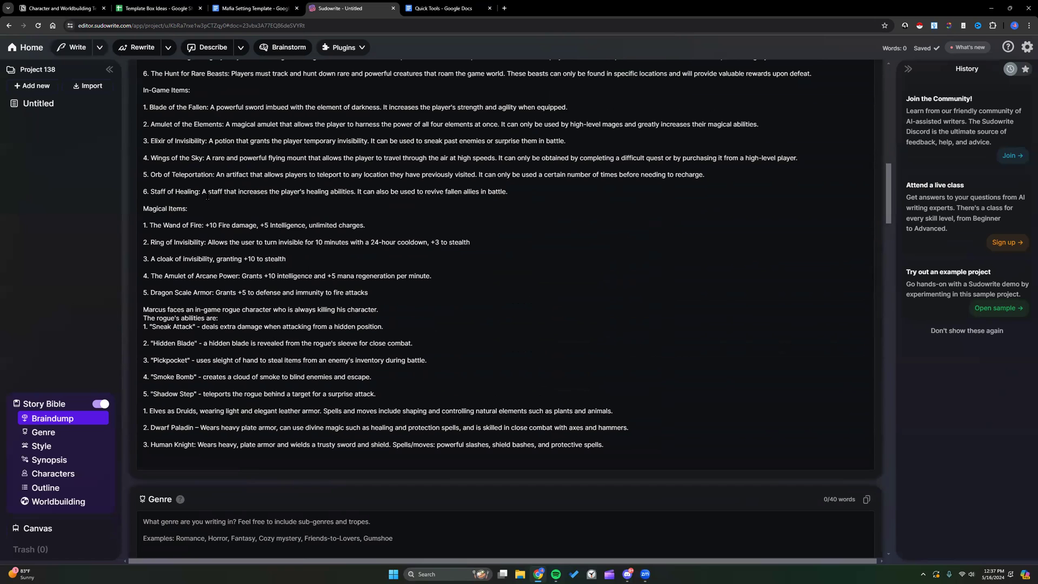
scroll(207, 198, up, 3)
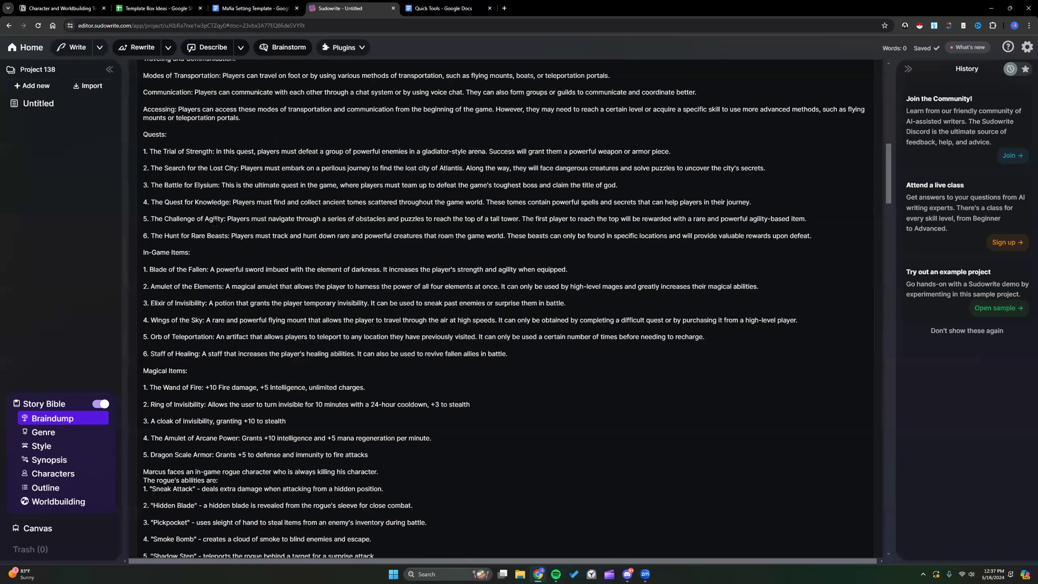
scroll(214, 222, down, 1)
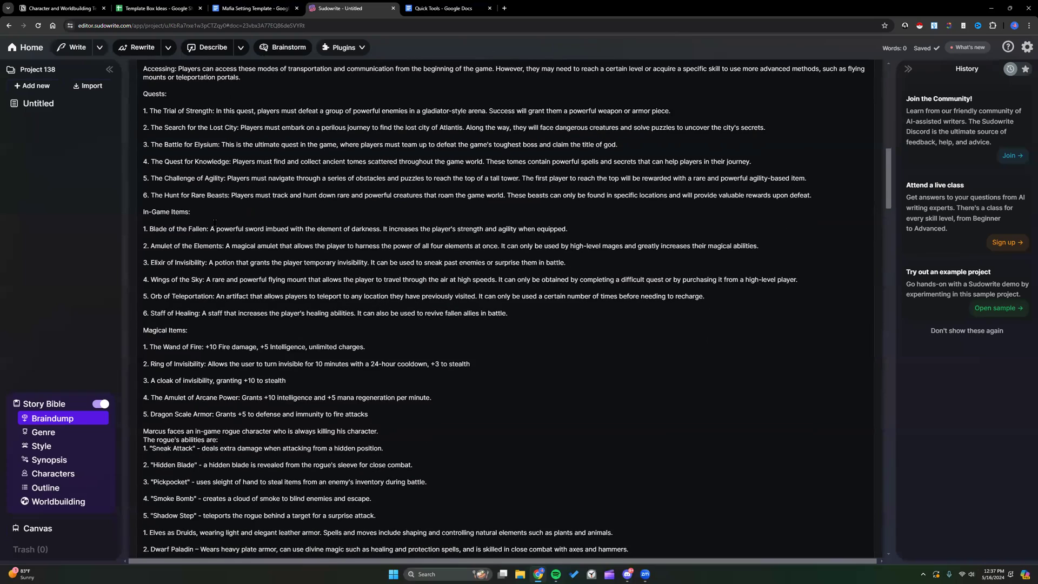
scroll(215, 222, up, 2)
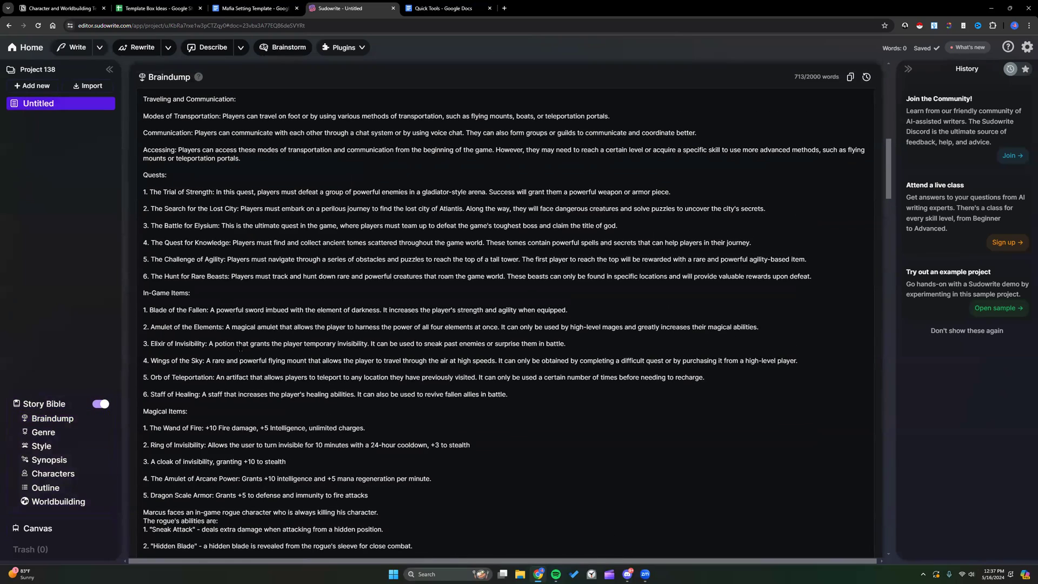
Step: Collapse the Nyx Shadowdancer, Kael Greystone and Lilith Darkmoor cards and review the generated quests in Worldbuilding
scroll(247, 374, down, 20)
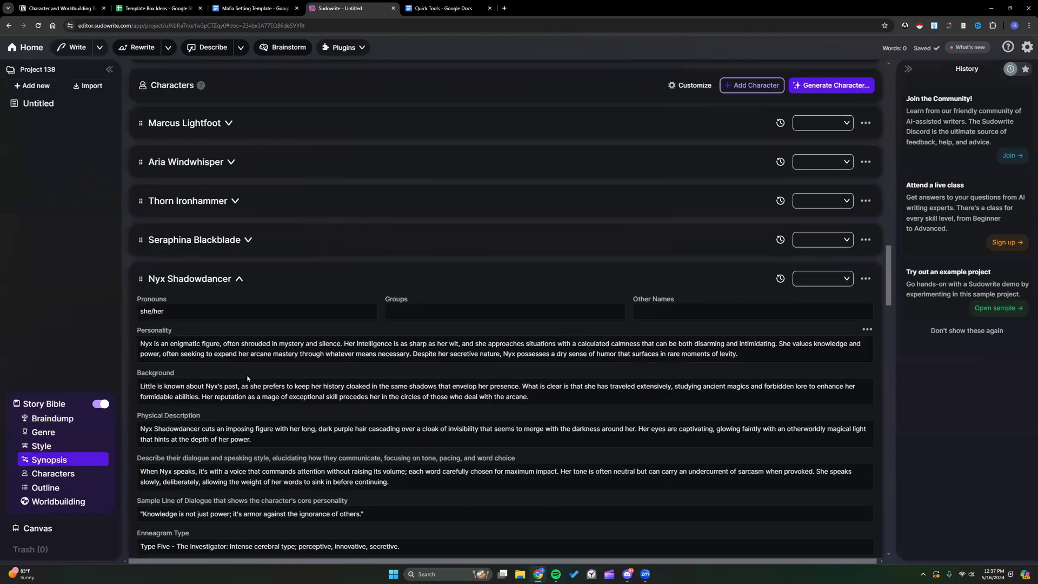
scroll(247, 378, down, 2)
click(239, 189)
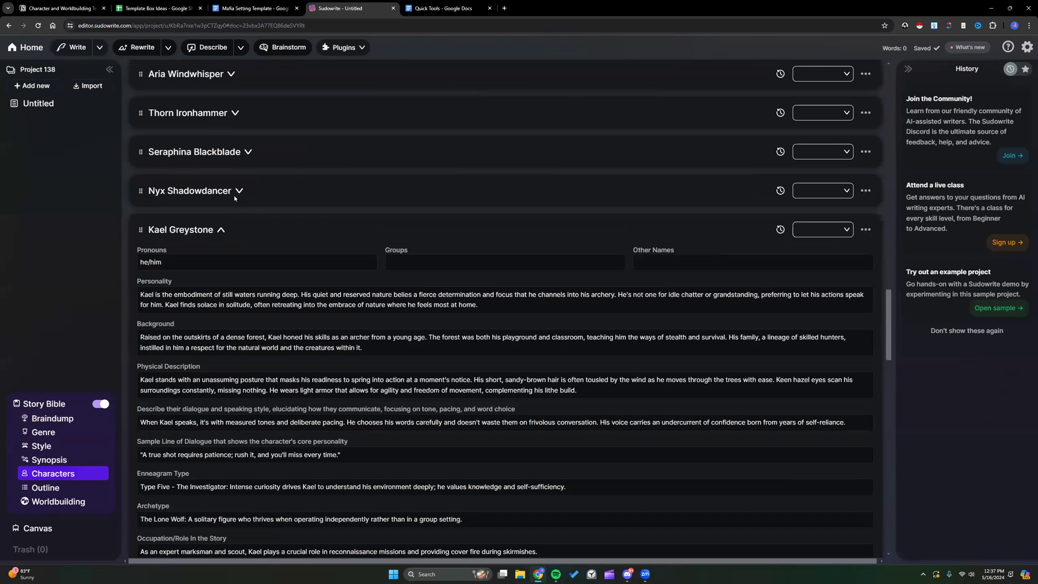
click(218, 232)
click(219, 268)
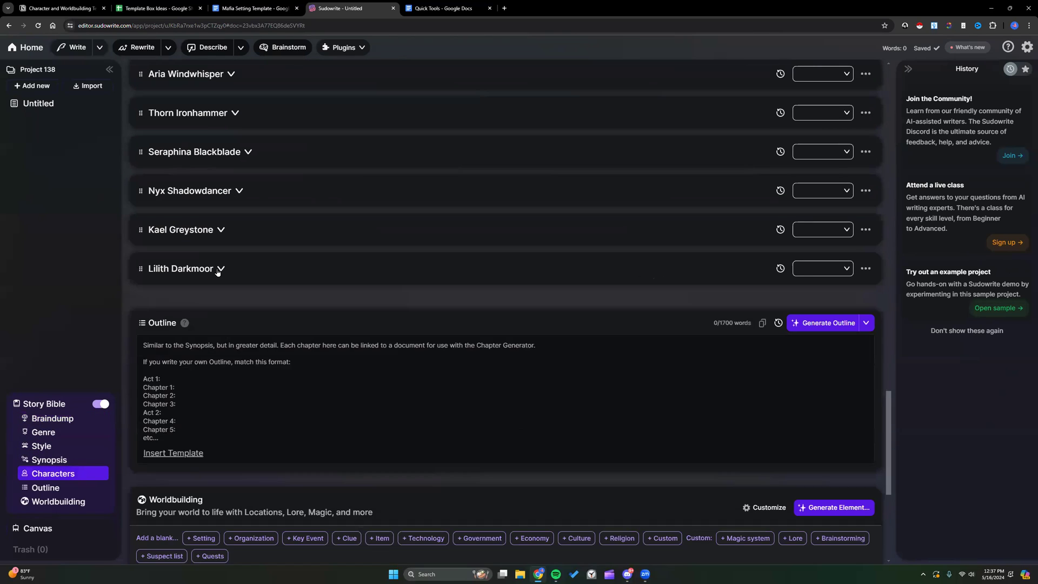
scroll(217, 270, down, 2)
scroll(217, 270, down, 5)
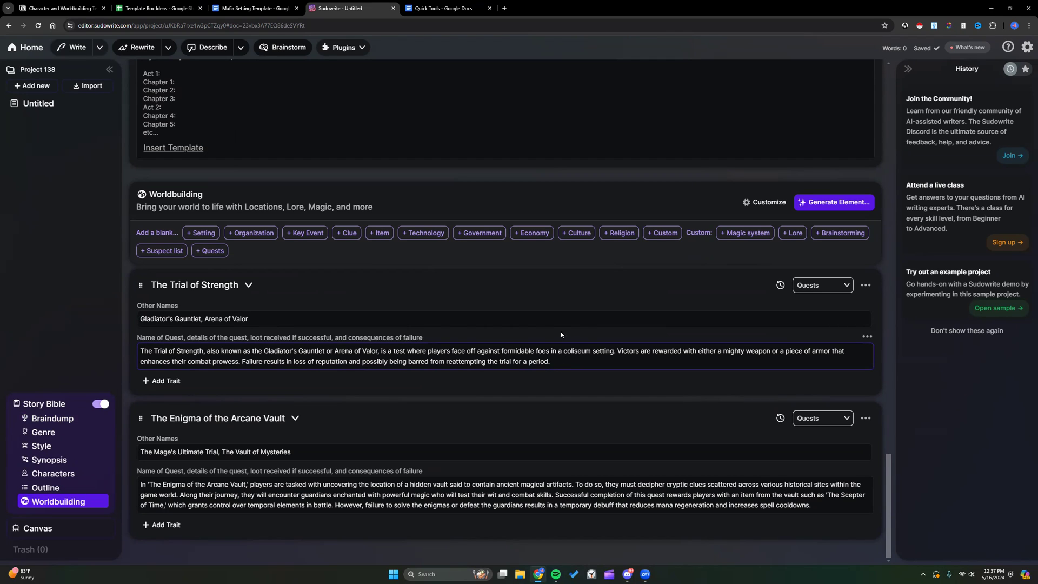
click(382, 234)
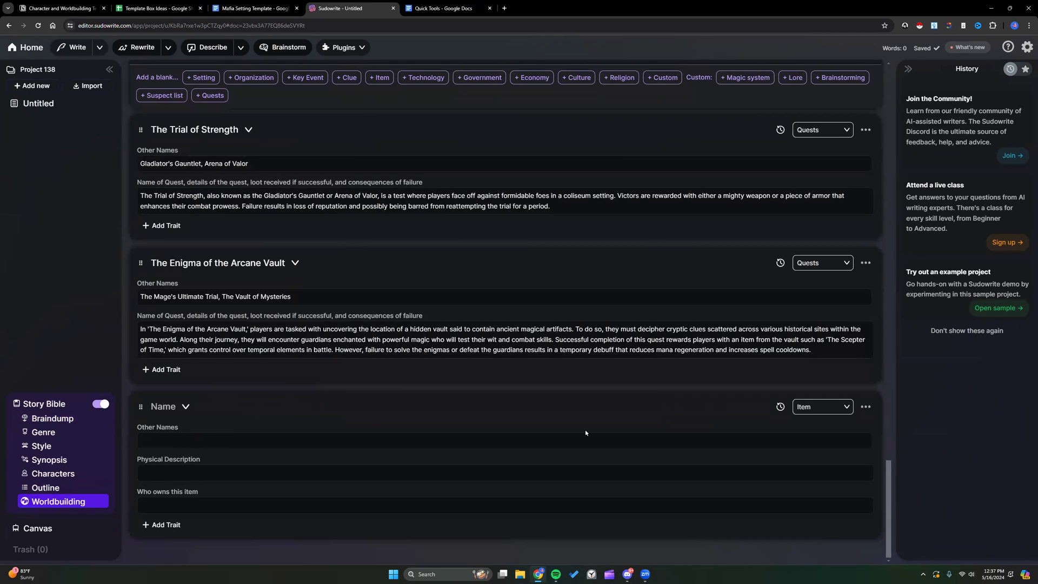
click(866, 407)
click(857, 428)
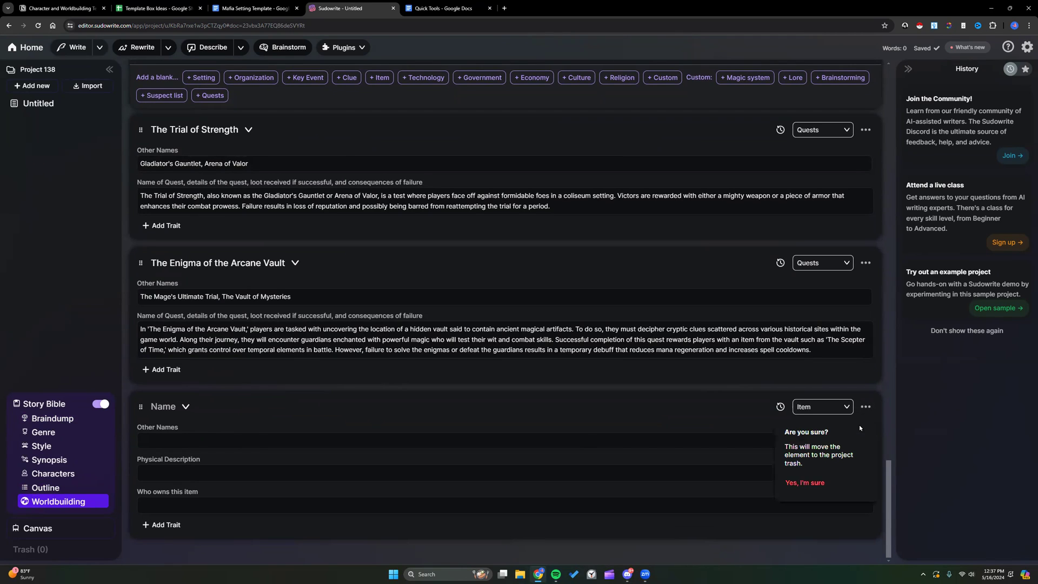
click(804, 481)
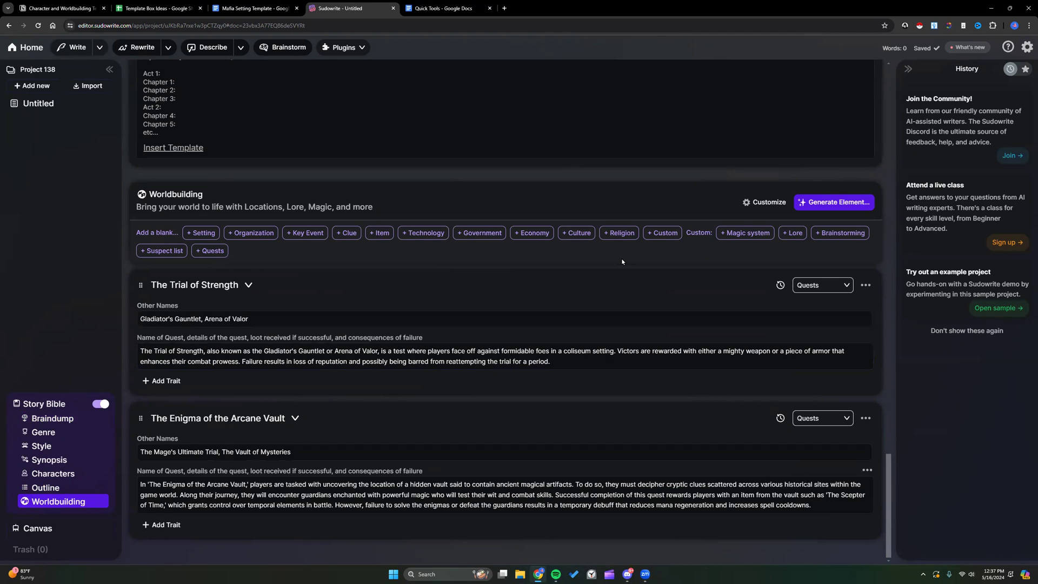
Step: Create a custom Worldbuilding element type named Magical Items in the default traits settings
click(765, 202)
click(538, 205)
scroll(508, 325, down, 3)
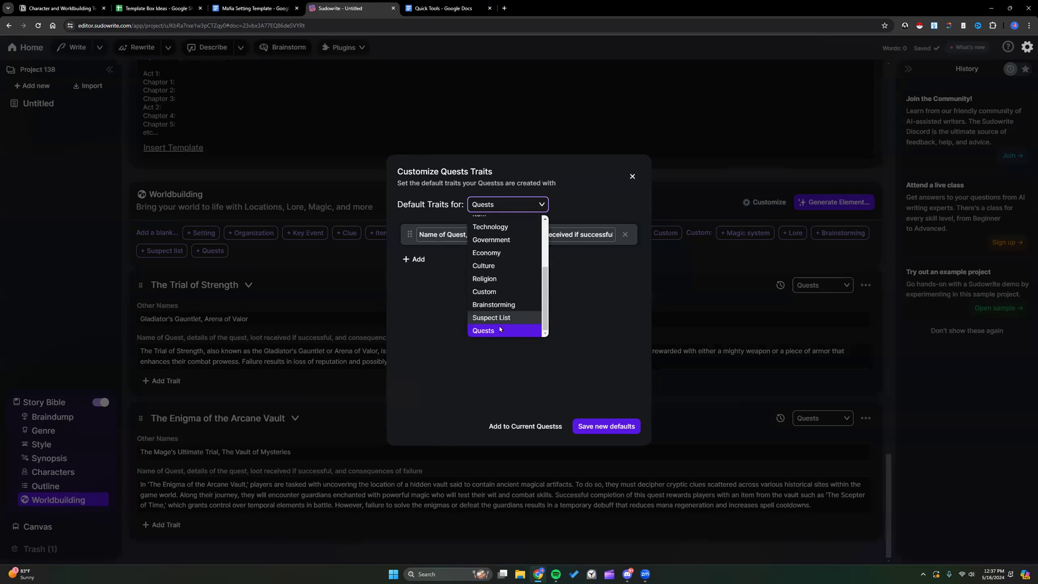
scroll(500, 281, up, 3)
scroll(492, 275, down, 5)
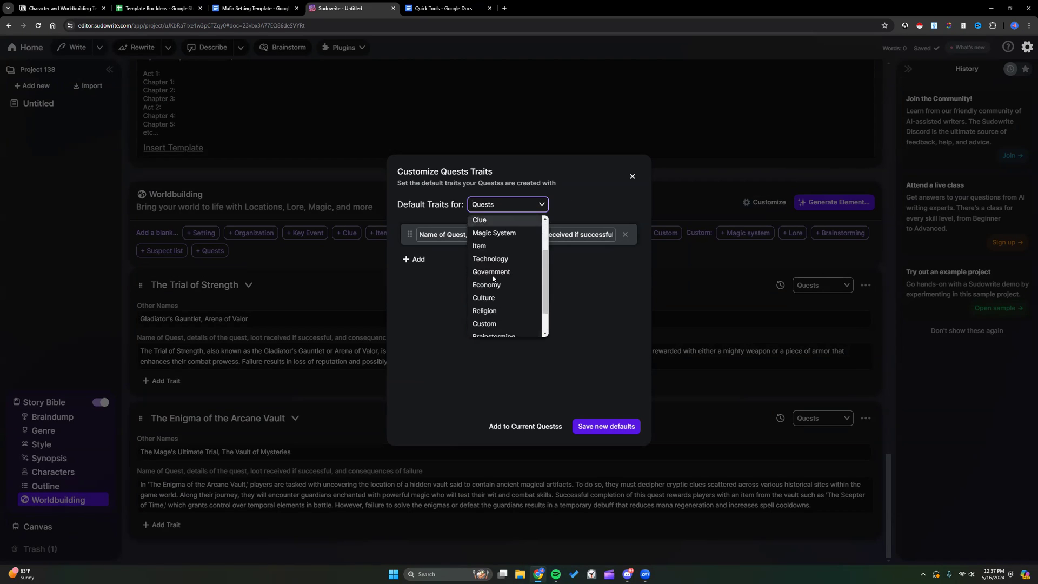
click(491, 280)
click(502, 208)
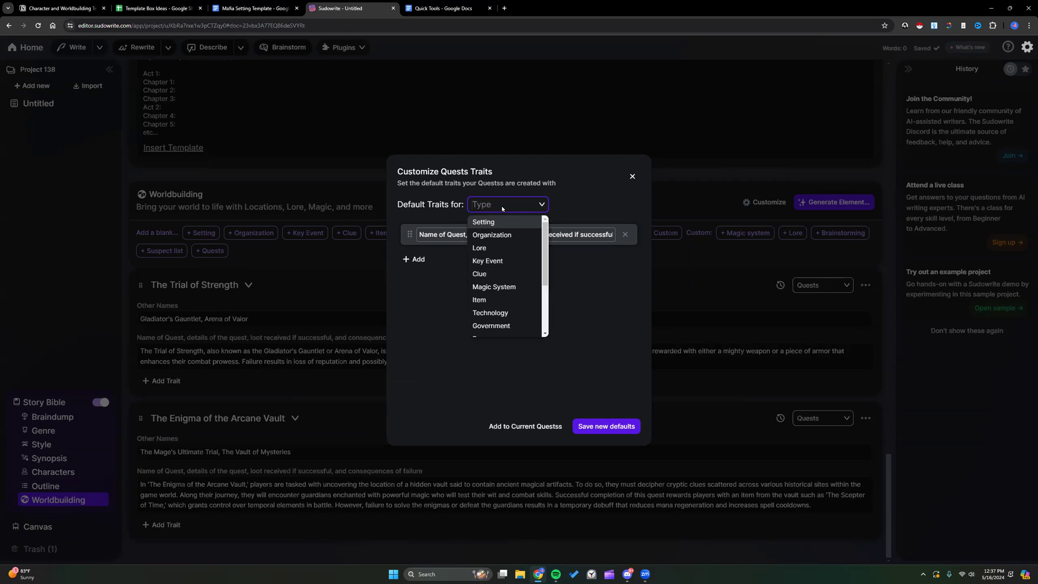
text(Loot Items)
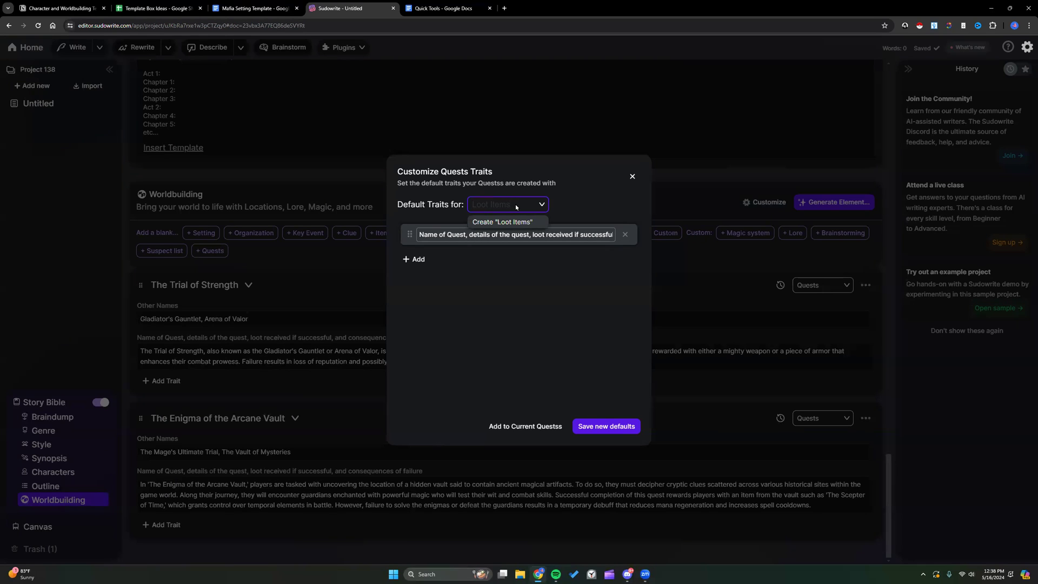
click(514, 203)
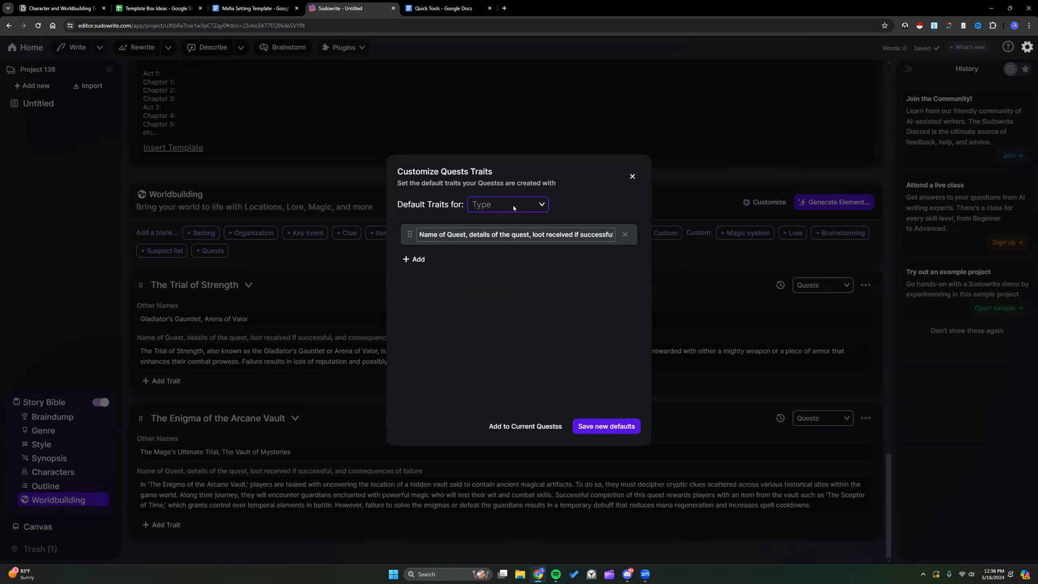
text(Magical Items)
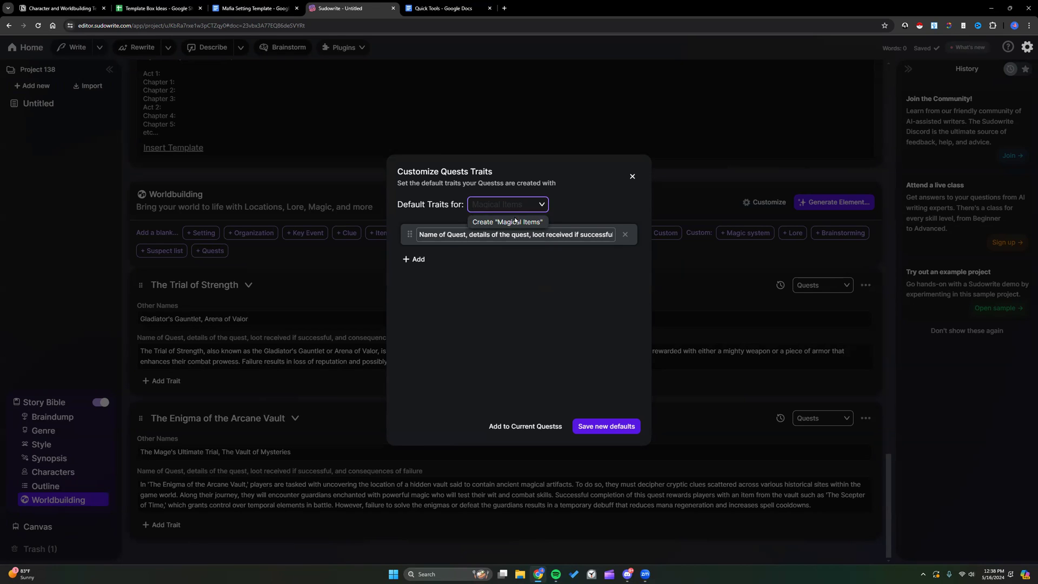
click(517, 222)
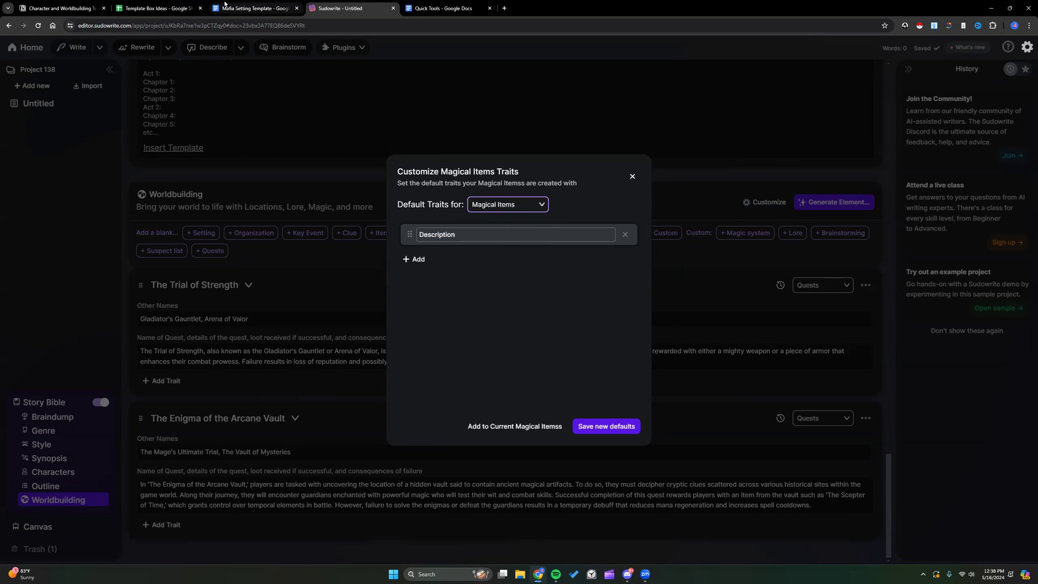
Step: Switch to the Template Box Ideas spreadsheet and open the Magical Items/Loot Template from its LitRPG Templates sheet
click(174, 8)
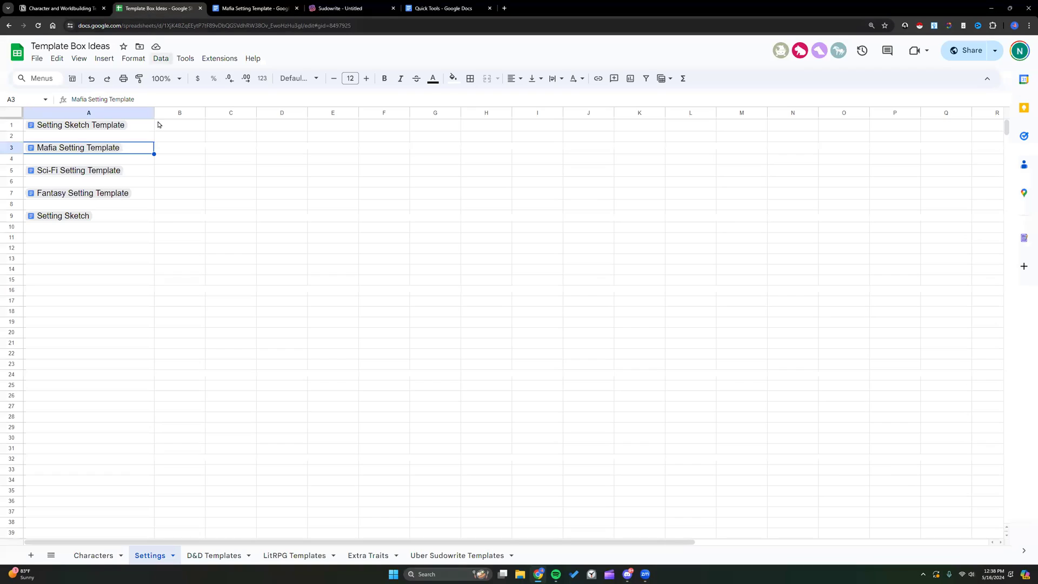
click(276, 557)
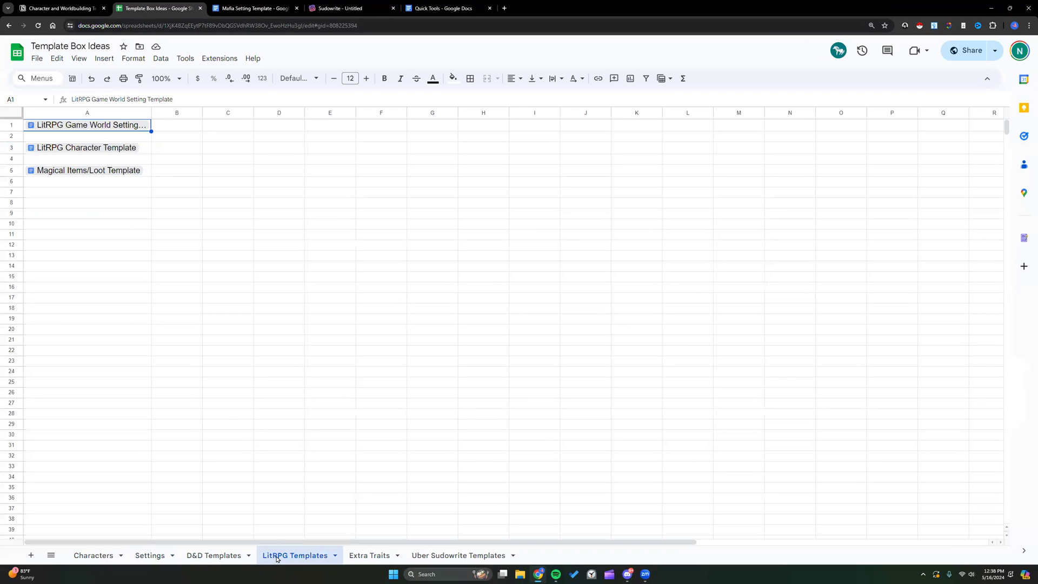
click(88, 173)
click(86, 186)
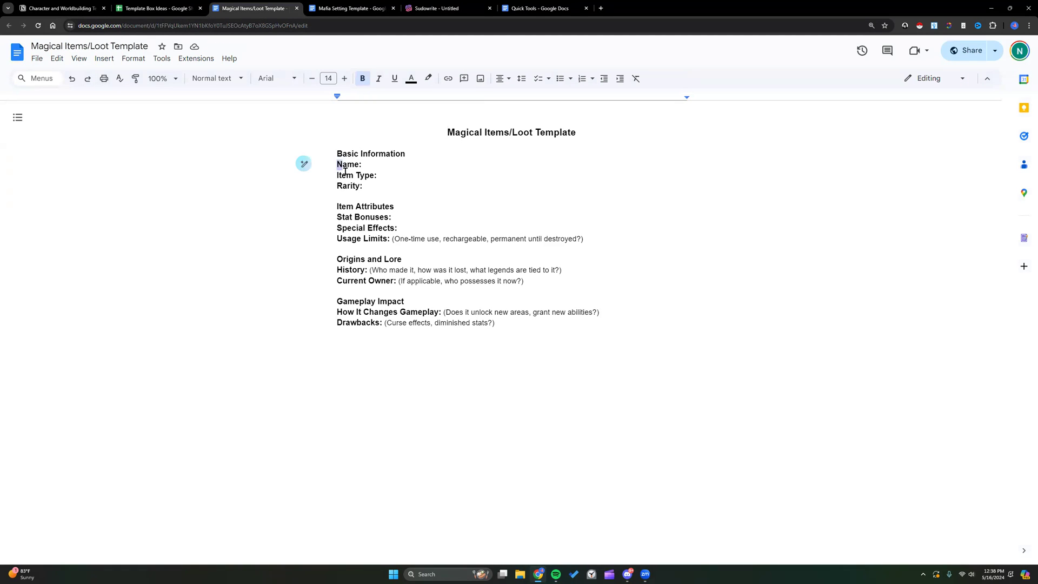
Step: Copy the Name, Item Type and Rarity lines from the template and replace the Description trait of Magical Items with them in Sudowrite
drag(336, 164, 361, 182)
right_click(362, 181)
click(382, 203)
click(456, 9)
double_click(469, 232)
key(ctrl+v)
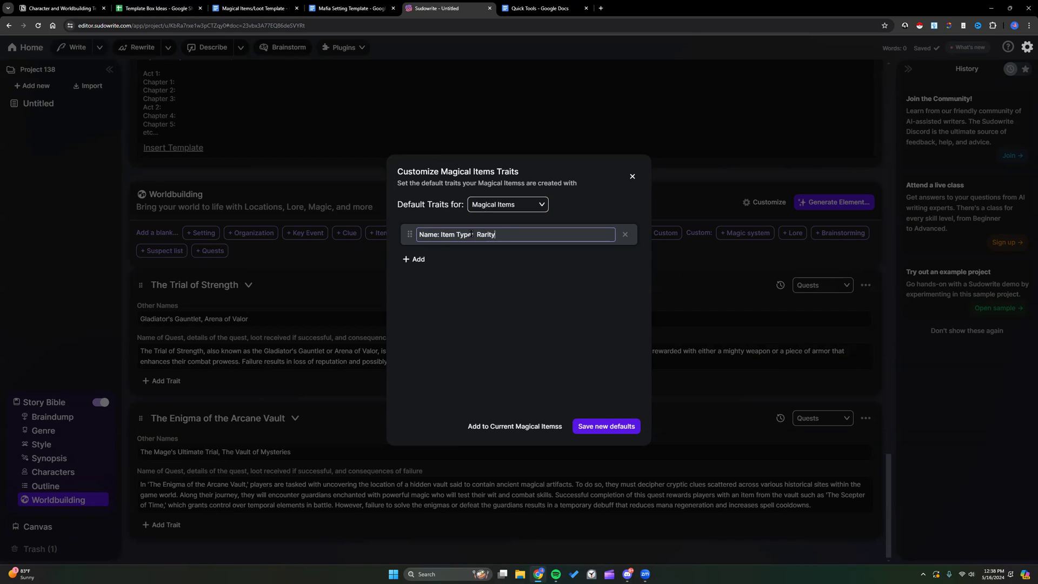
Step: Clean up the punctuation of the first Magical Items trait so it reads "Name, Item Type, Rarity"
click(438, 234)
key(BackSpace)
drag(464, 234, 498, 236)
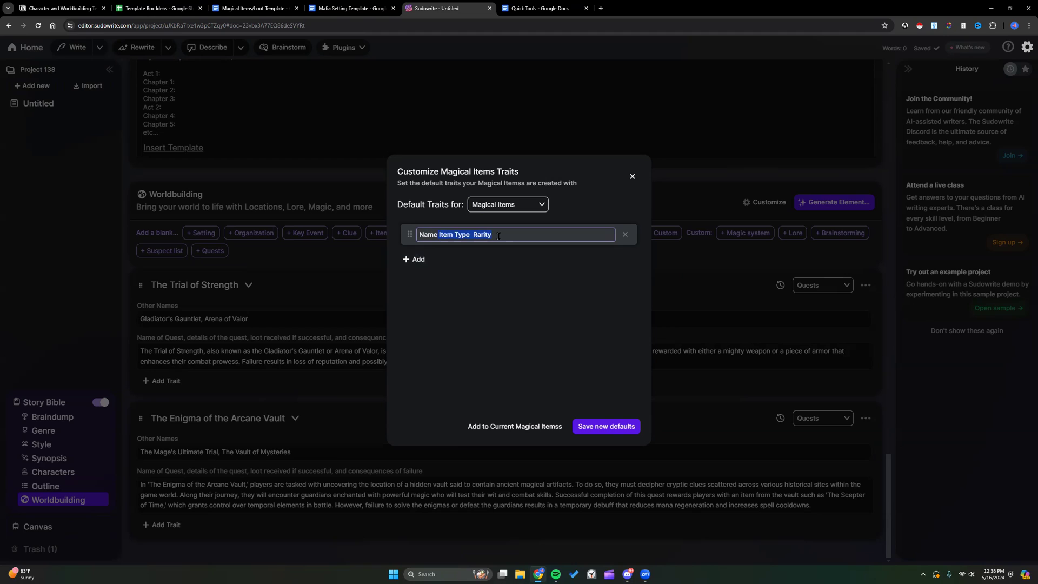
click(438, 234)
text(,)
click(471, 234)
text(,)
key(BackSpace)
Step: Add a blank second trait to Magical Items, close the Quick Tools and Mafia Setting Template documents, and return to the Magical Items/Loot Template
click(416, 259)
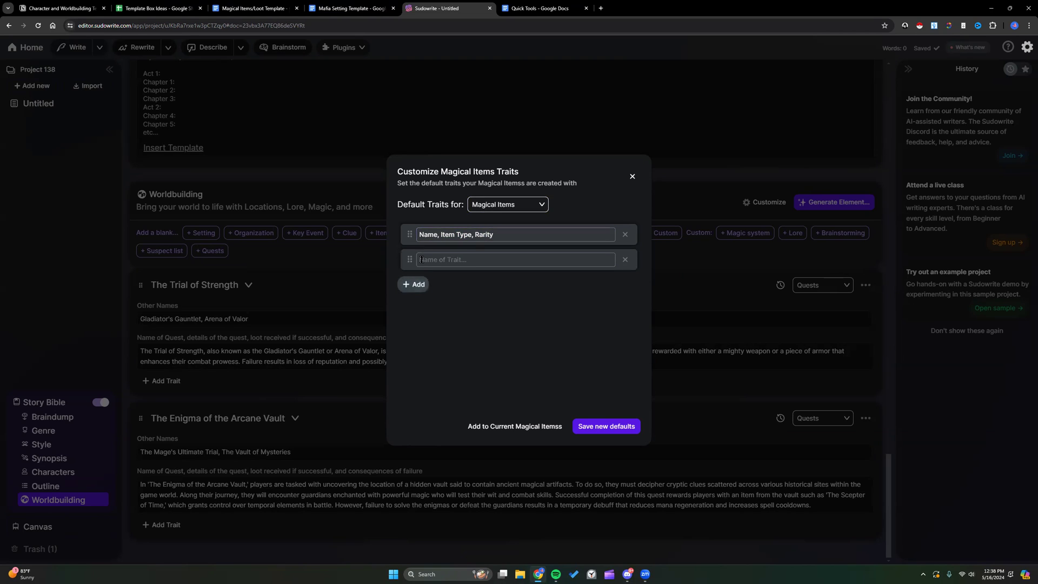
click(579, 10)
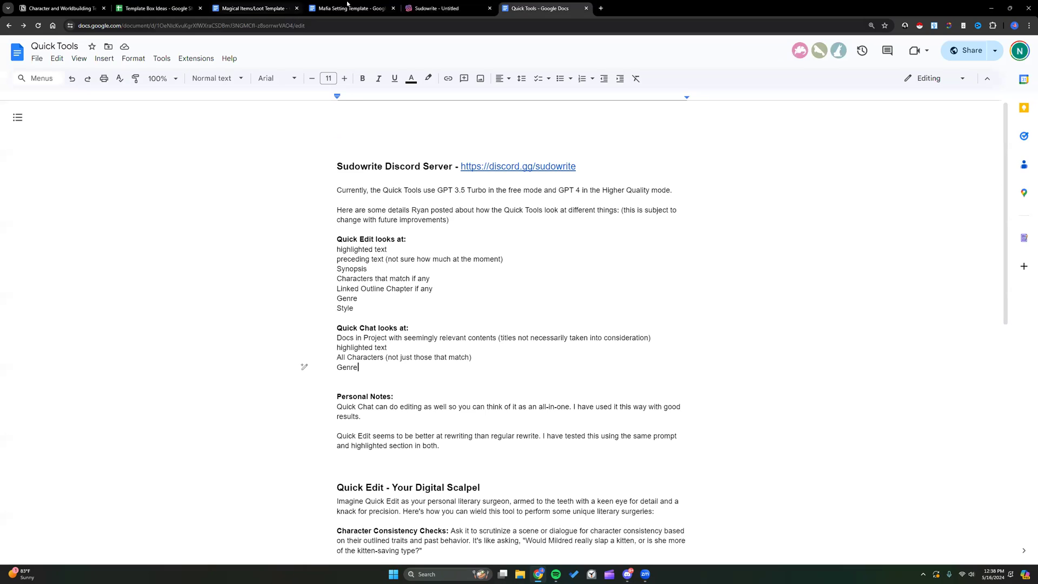
click(586, 8)
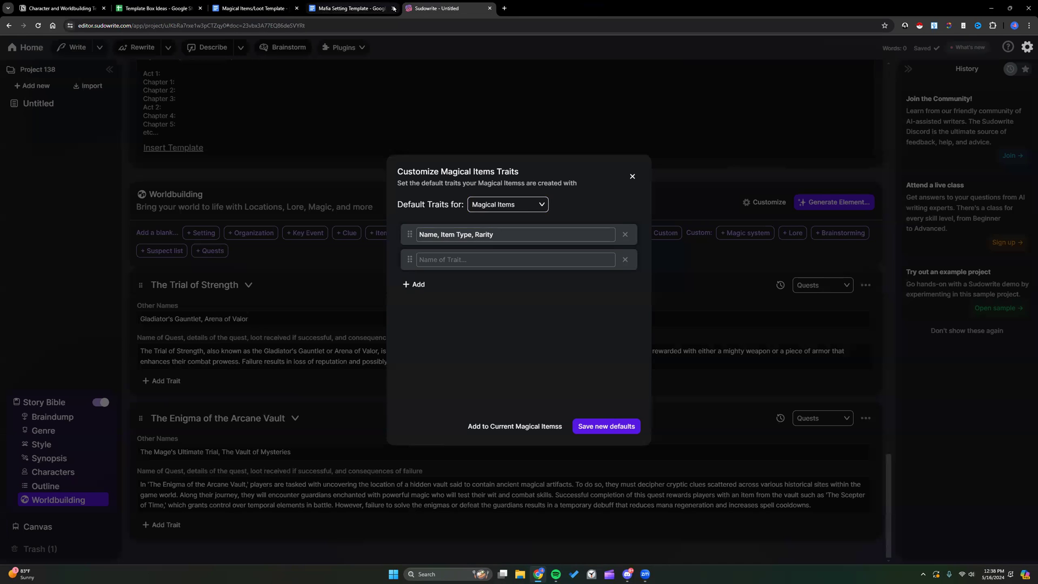
click(277, 11)
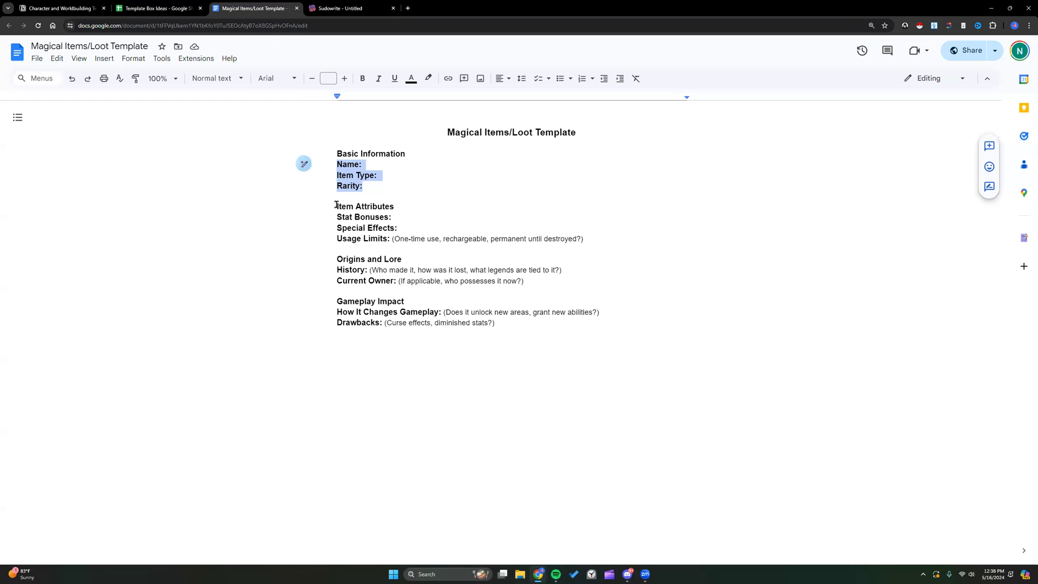
Step: Copy the Item Attributes section, including Stat Bonuses, Special Effects and Usage Limits, from the template into the blank second trait in Sudowrite
drag(336, 205, 586, 241)
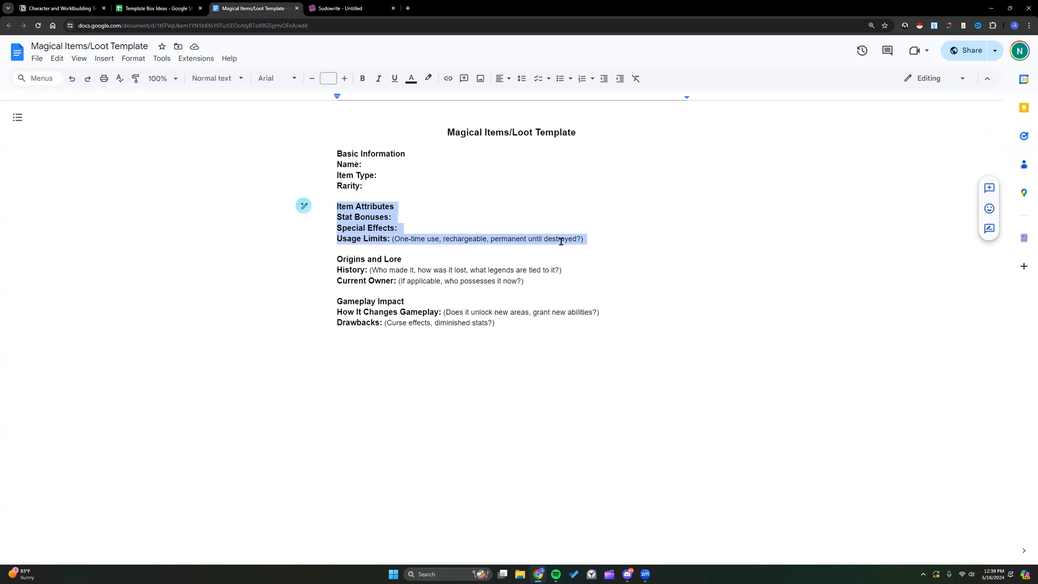
right_click(561, 241)
click(578, 266)
click(346, 8)
click(428, 260)
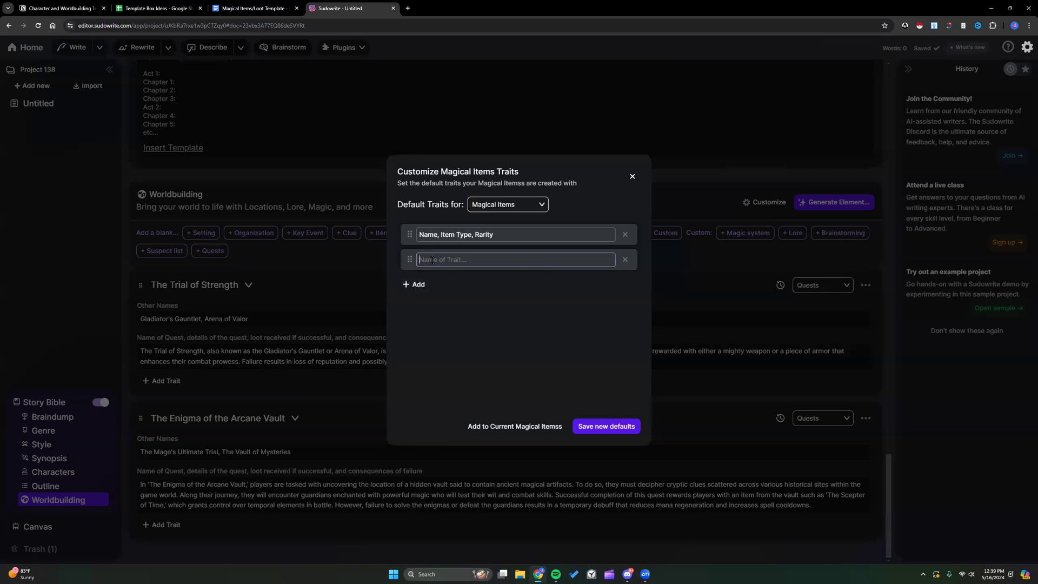
right_click(428, 260)
click(456, 338)
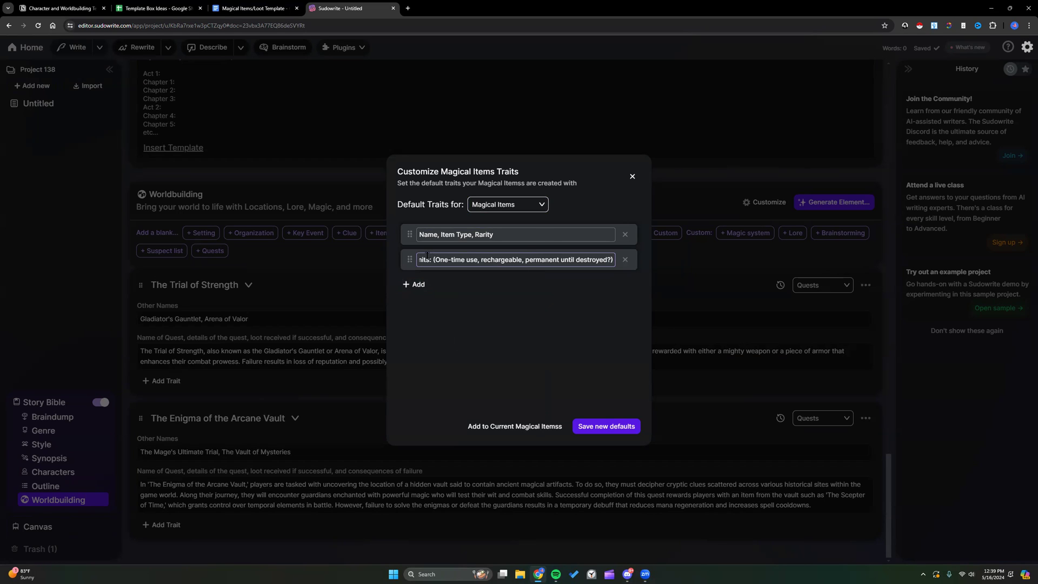
Step: Remove the colons from the second trait and separate Stat Bonuses, Special Effects and Usage Limits with commas
mouse_move(581, 260)
mouse_down()
mouse_move(612, 260)
mouse_move(597, 260)
mouse_up()
key(BackSpace)
key(Left)
key(Left)
key(Left)
key(Left)
key(Left)
key(Left)
key(Left)
key(Left)
key(Left)
key(Left)
key(Left)
key(Left)
key(Left)
key(Left)
key(Left)
key(Left)
key(Left)
key(Left)
key(Left)
key(Left)
key(Left)
key(Left)
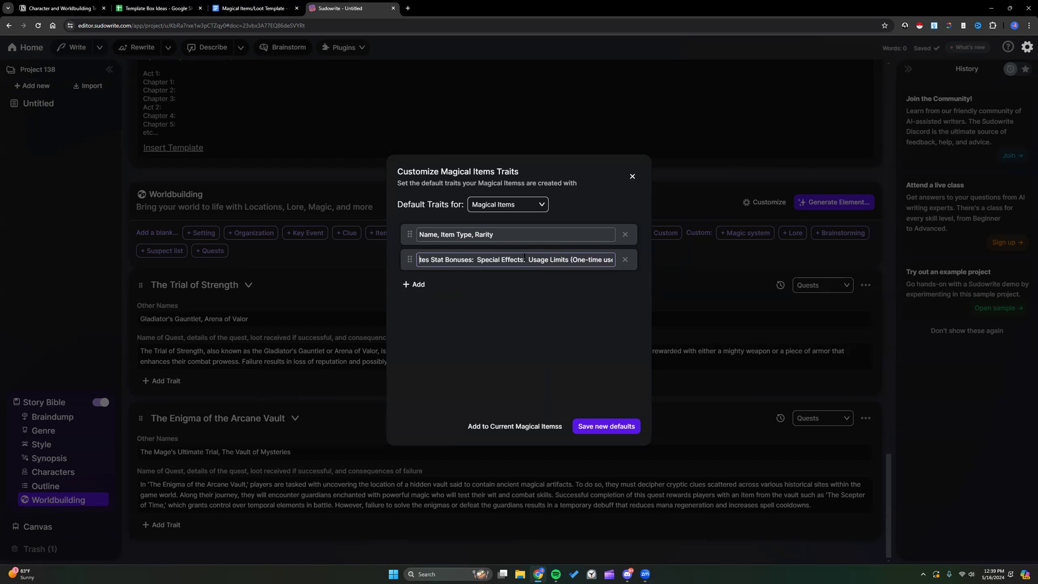
key(BackSpace)
text(,)
key(BackSpace)
key(BackSpace)
text(,)
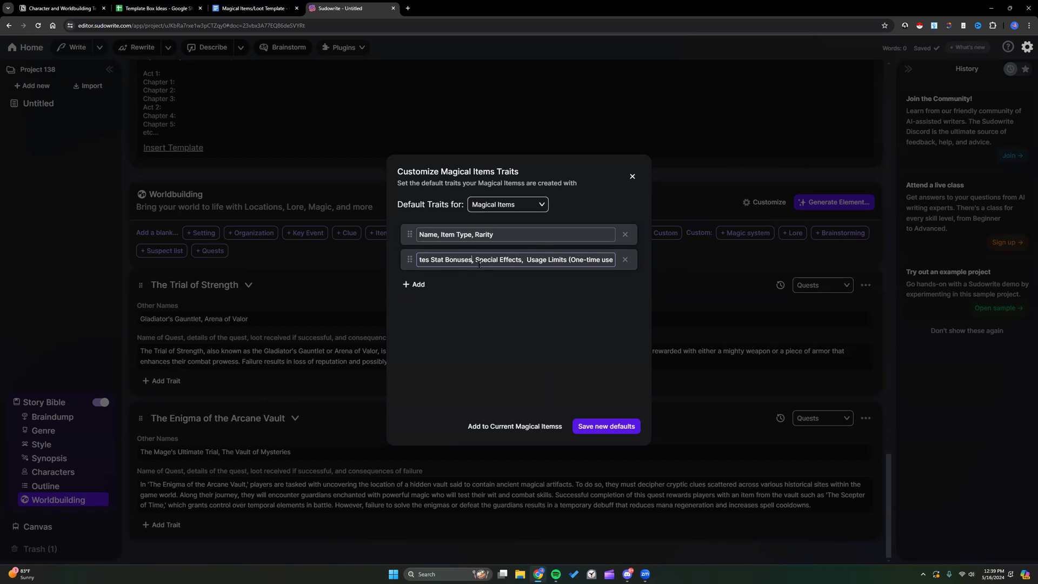
Step: Insert a comma after "Item Attributes" in the second trait and save the new Magical Items defaults
key(Home)
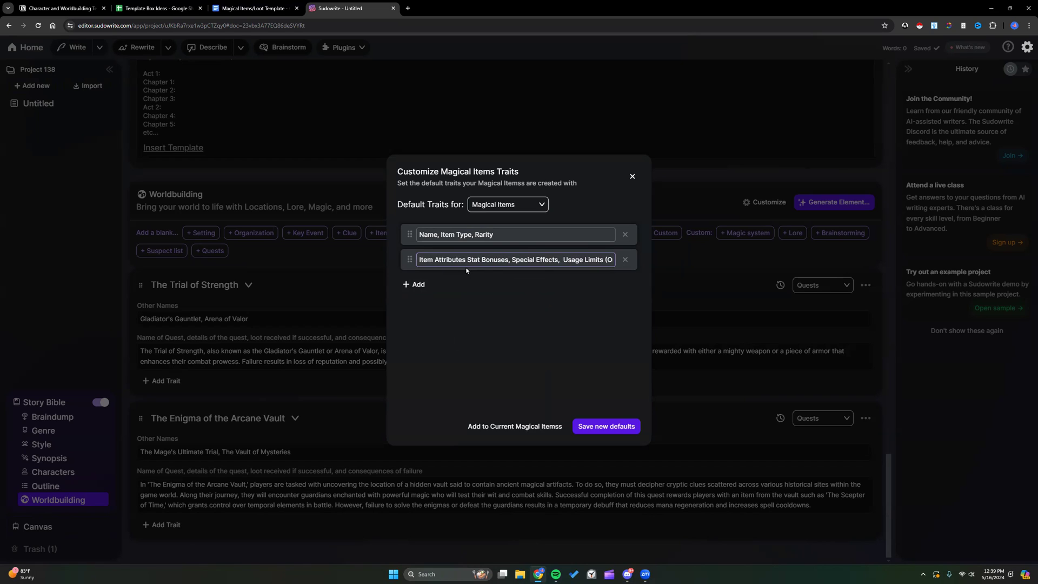
click(465, 259)
text(,)
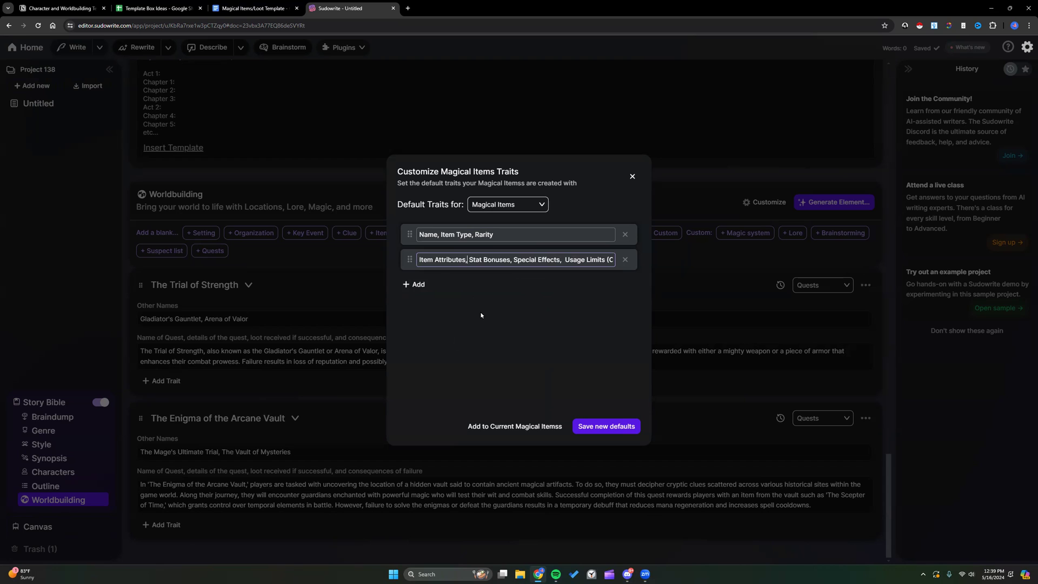
click(584, 426)
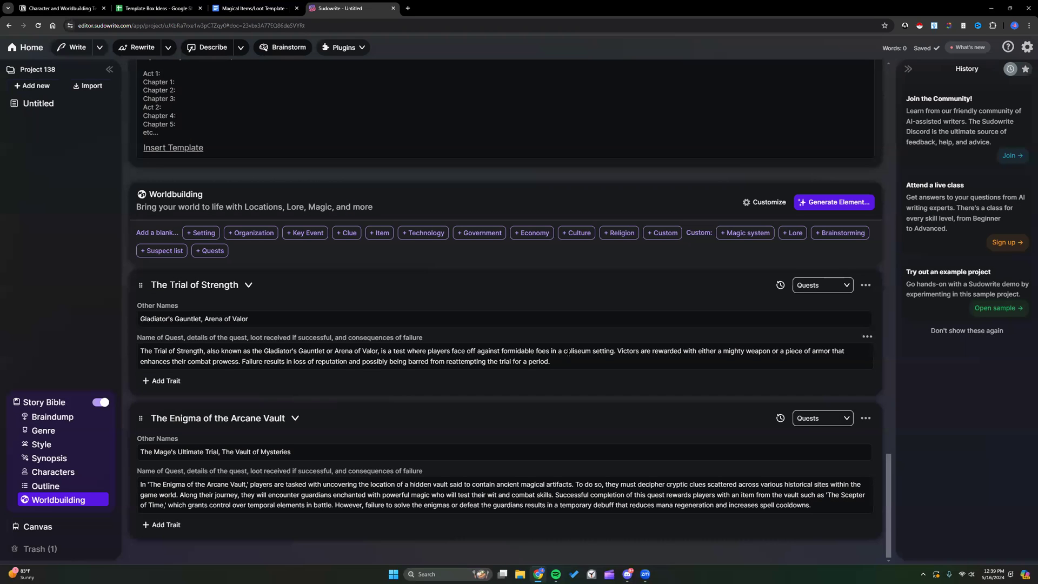
Step: Generate a Worldbuilding element of type Magical Items with the custom instruction "Starting armor and weapons for Marcus"
click(833, 202)
click(783, 206)
scroll(769, 258, down, 3)
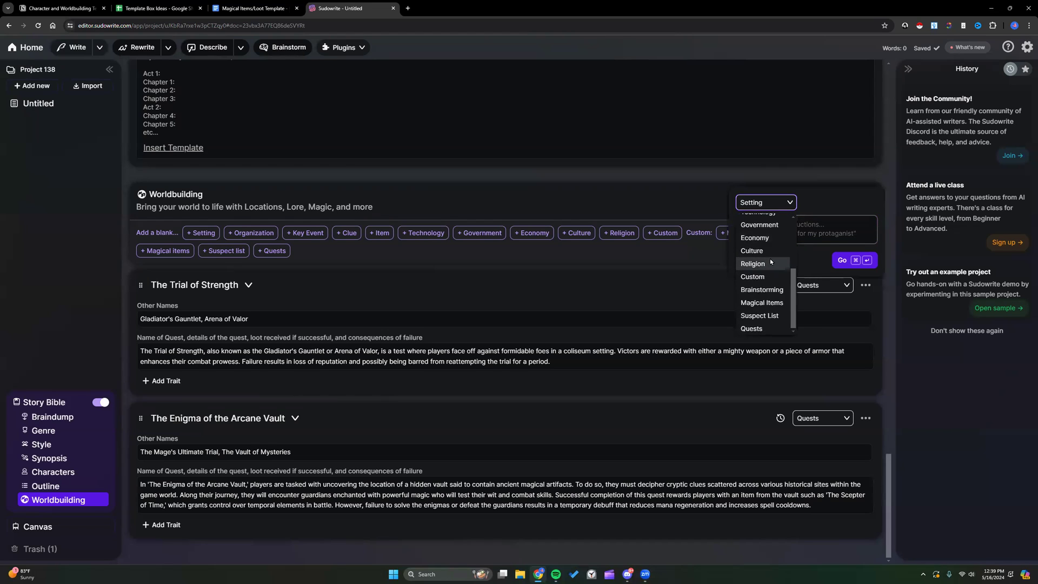
click(761, 302)
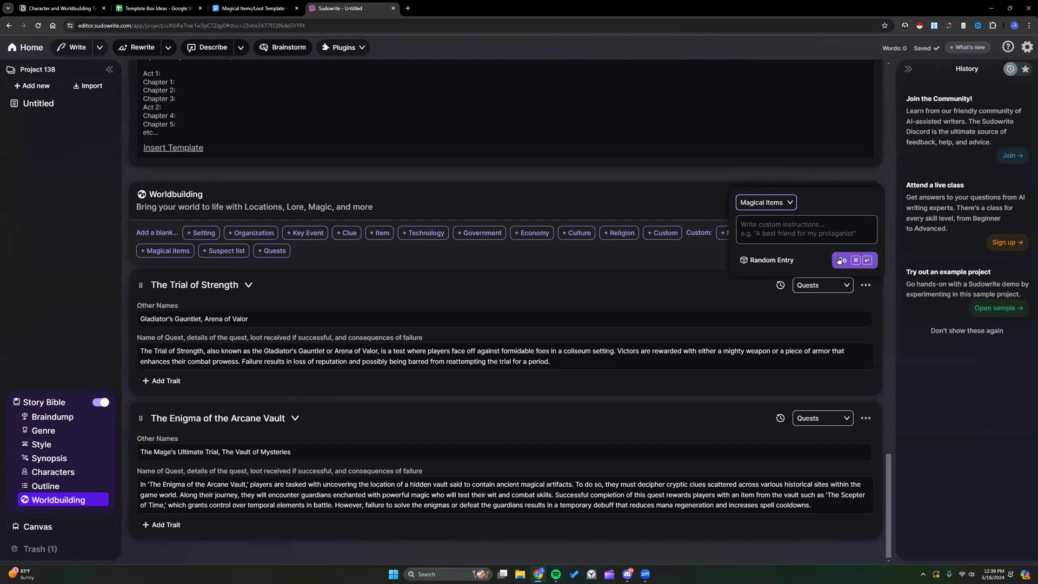
click(827, 227)
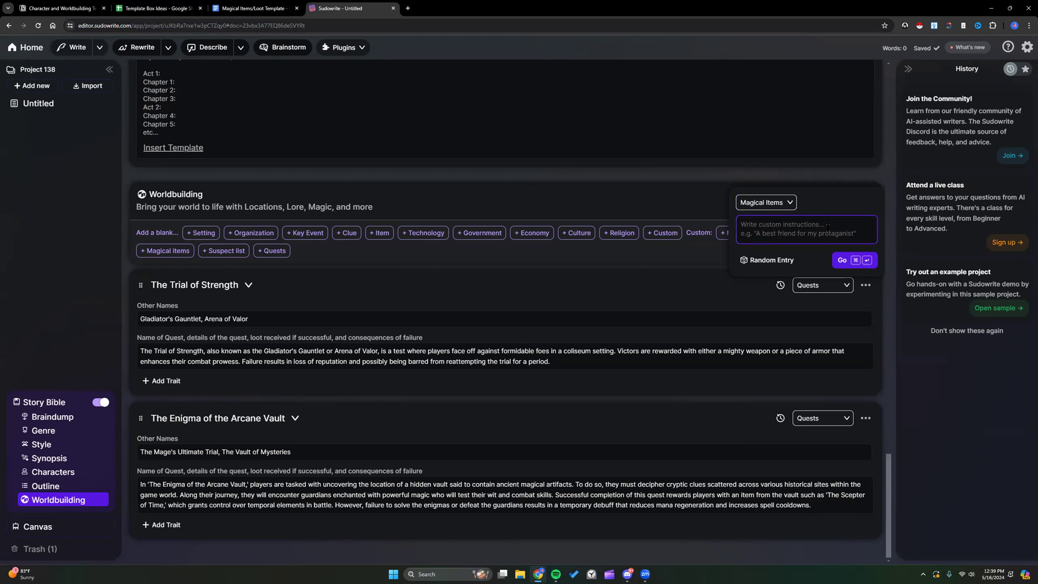
text(Starting armor and w)
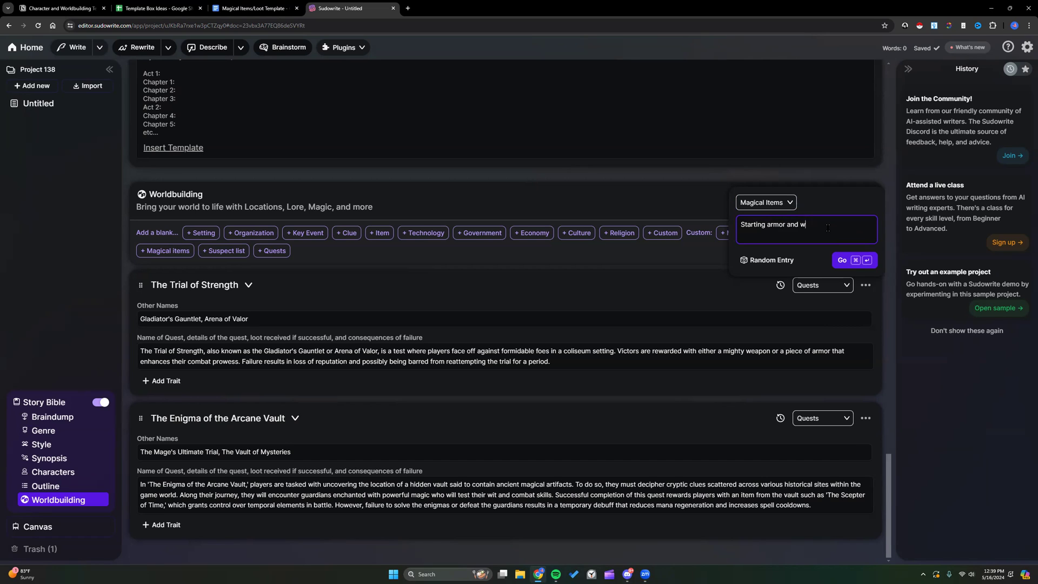
text(eapons for)
scroll(516, 218, up, 10)
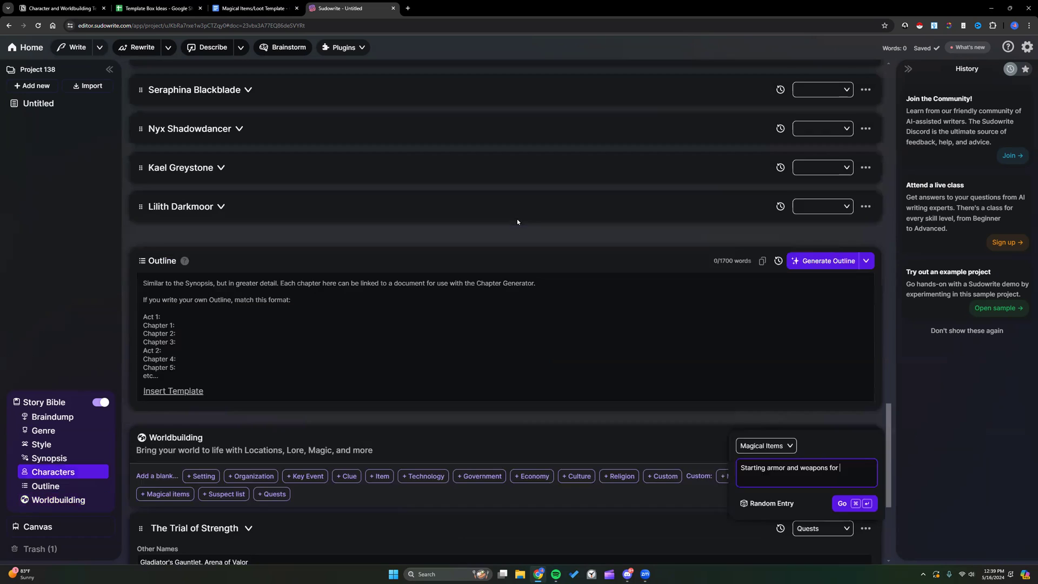
scroll(485, 204, down, 4)
scroll(486, 204, down, 6)
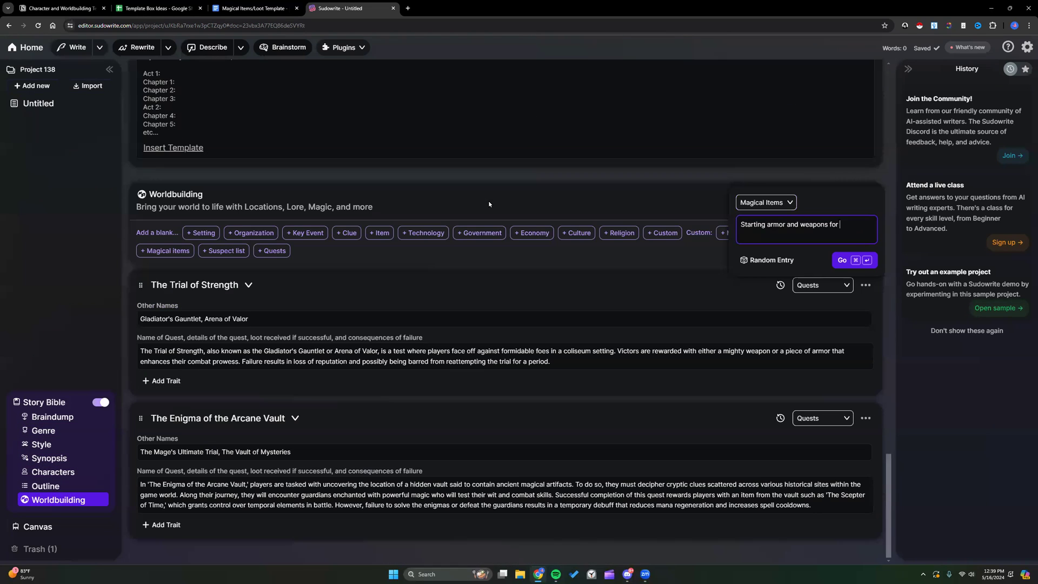
text(Marcus)
click(859, 257)
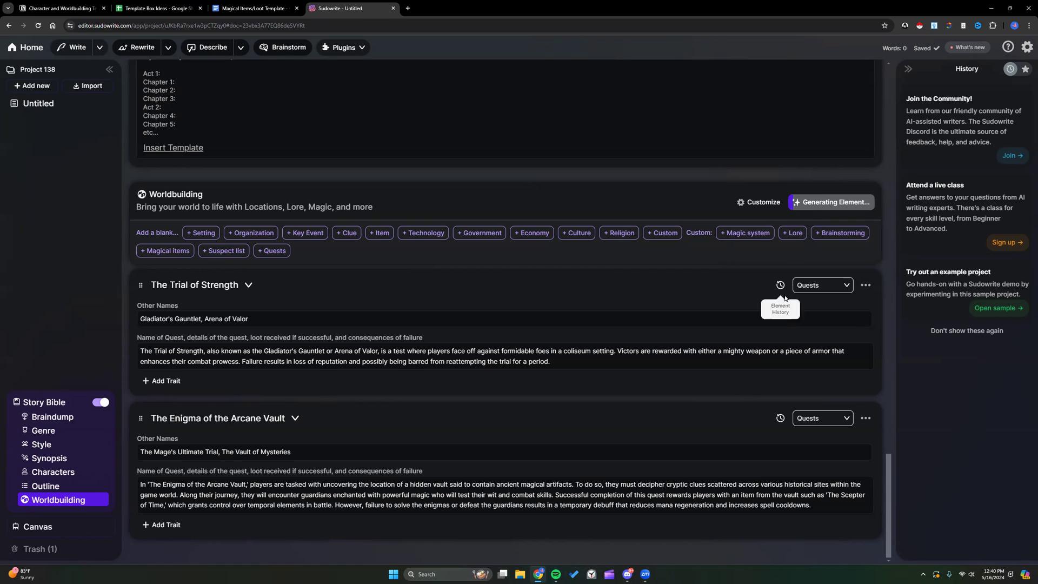
Step: Collapse The Trial of Strength and The Enigma of the Arcane Vault quest cards in Worldbuilding
click(247, 284)
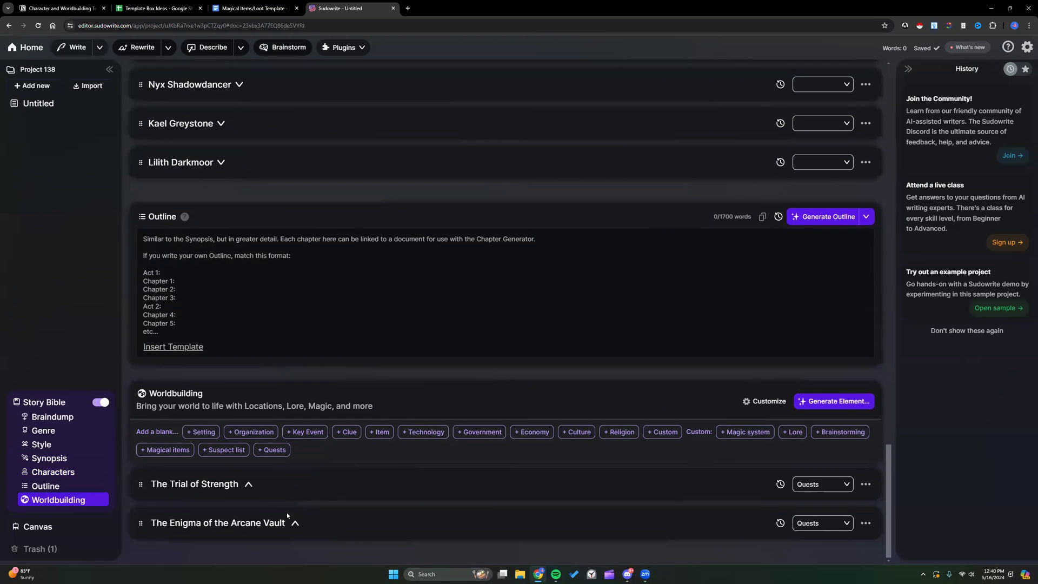
Step: Check The Enigma of the Arcane Vault quest card, collapse it again and reload the project page
click(295, 523)
scroll(294, 508, down, 2)
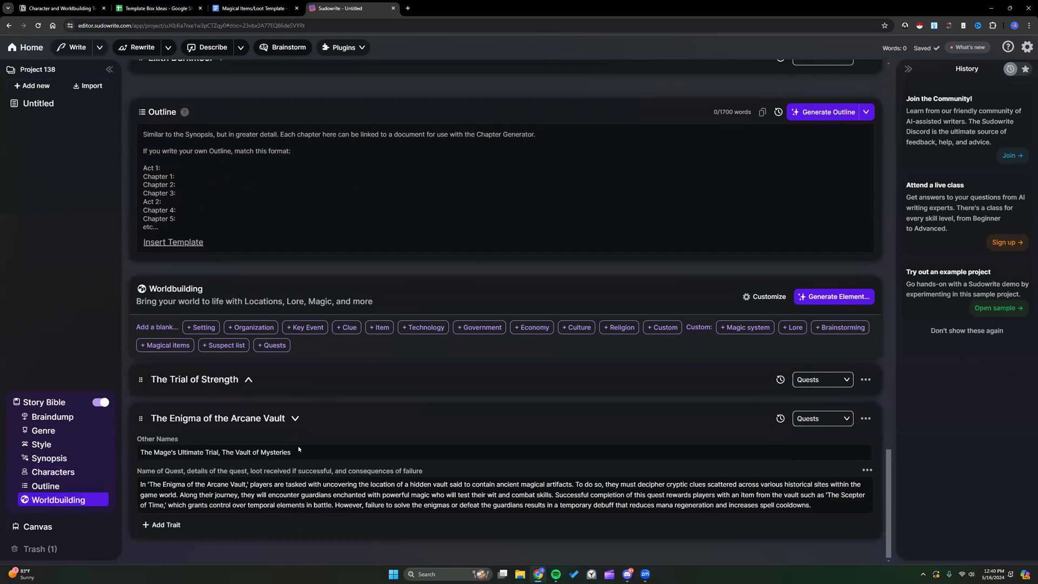
click(295, 418)
click(38, 25)
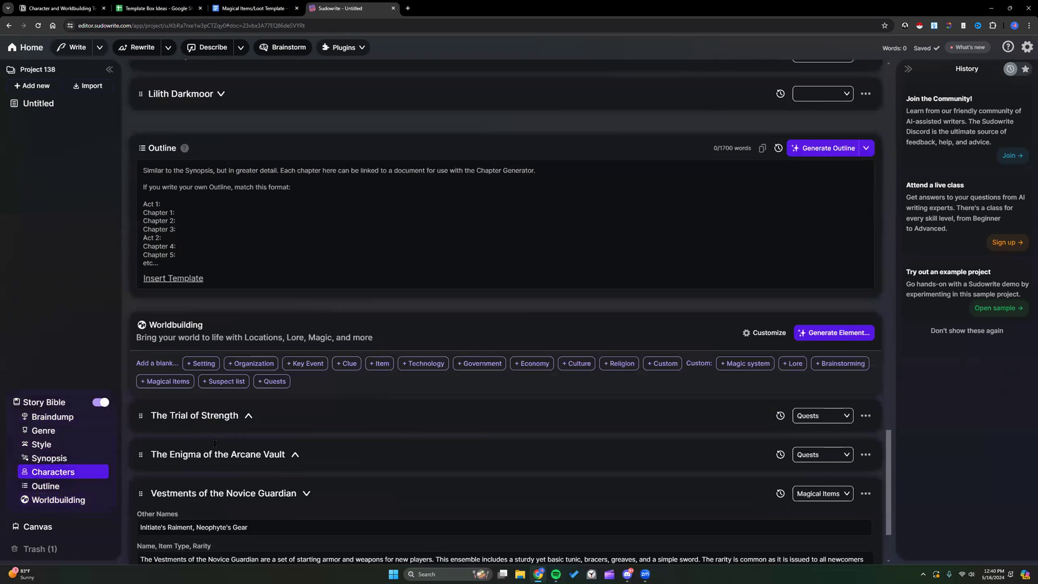
Step: Review the traits of the Vestments of the Novice Guardian card, covering its item type, rarity, attributes and usage limits
scroll(310, 408, down, 2)
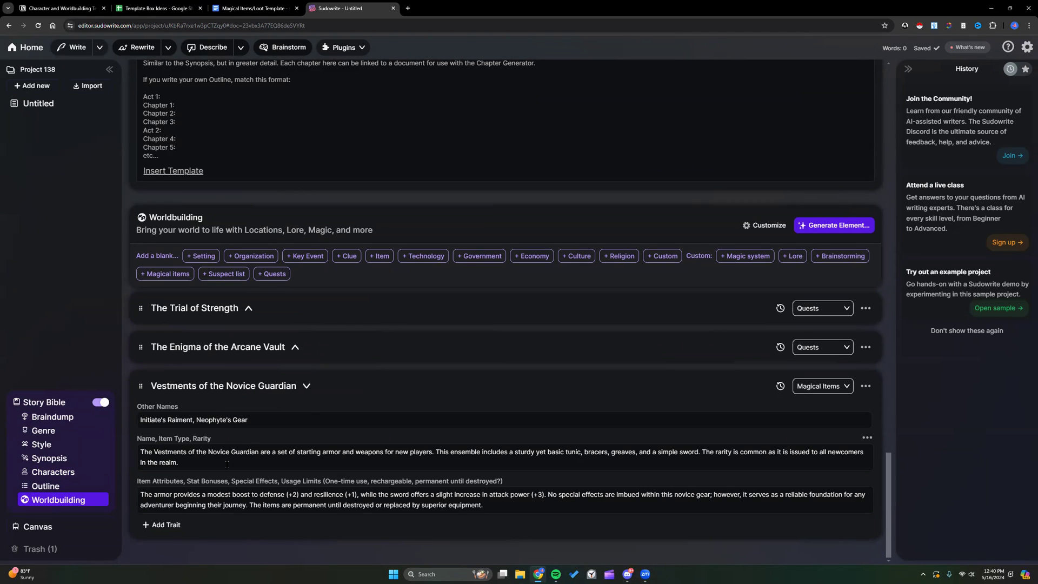
drag(196, 454, 248, 461)
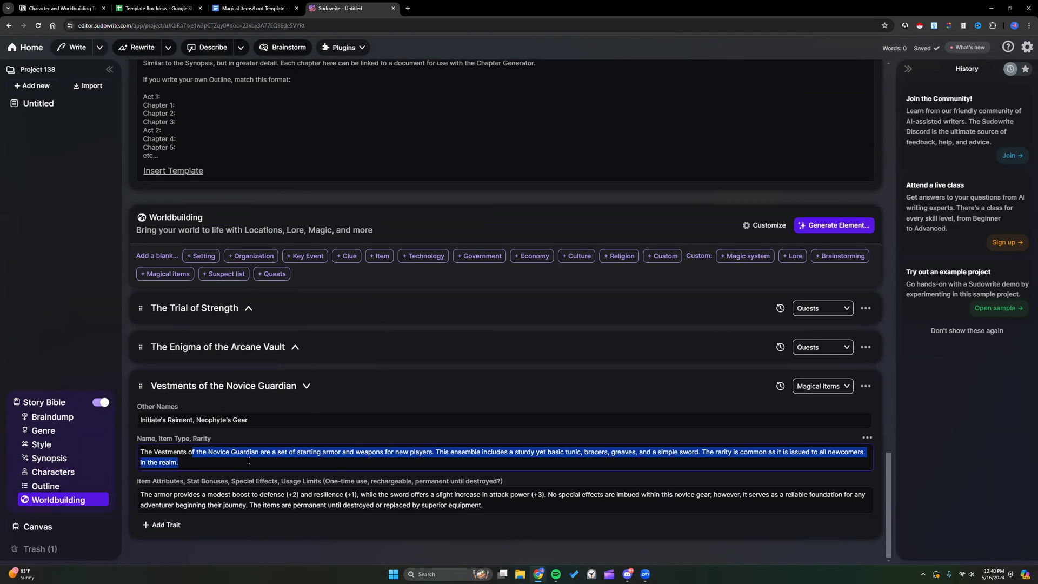
click(370, 463)
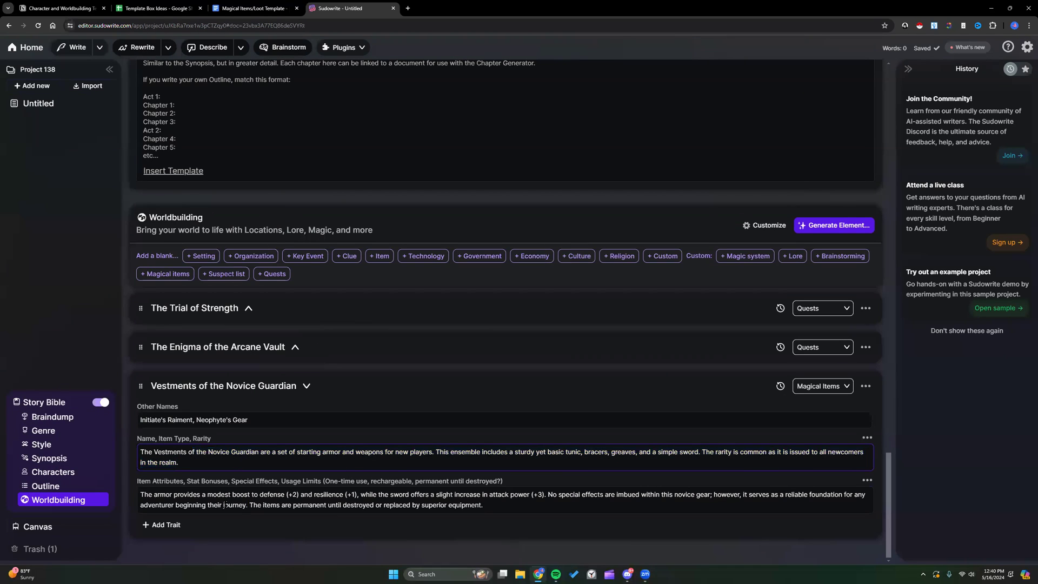
drag(225, 495, 498, 506)
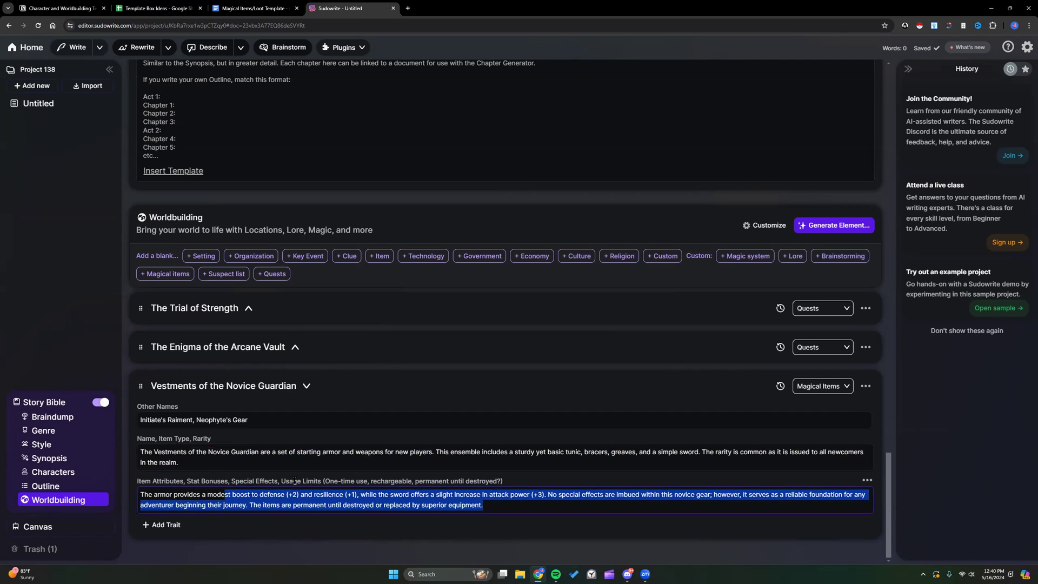
click(384, 483)
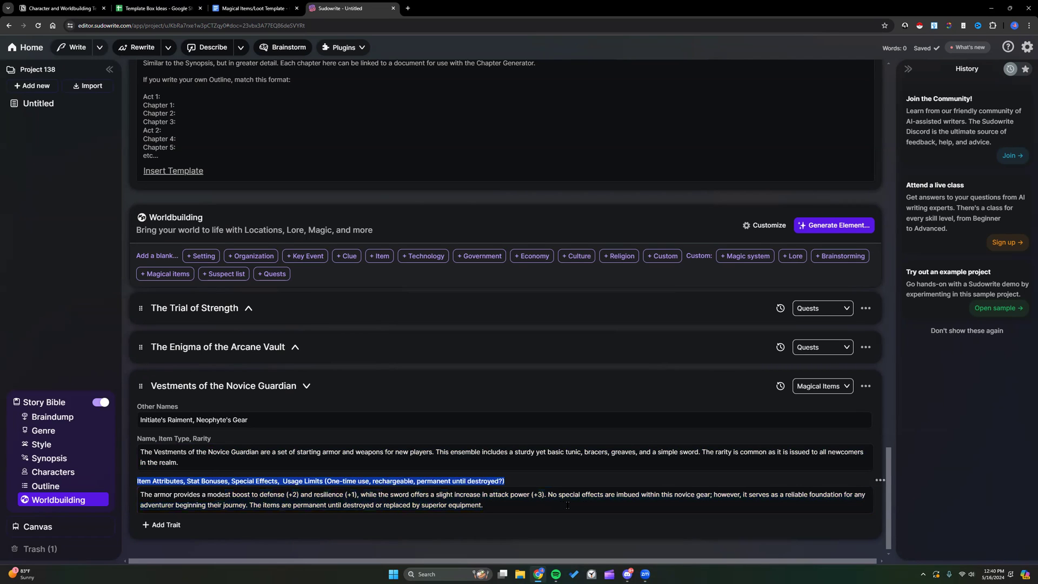
click(526, 504)
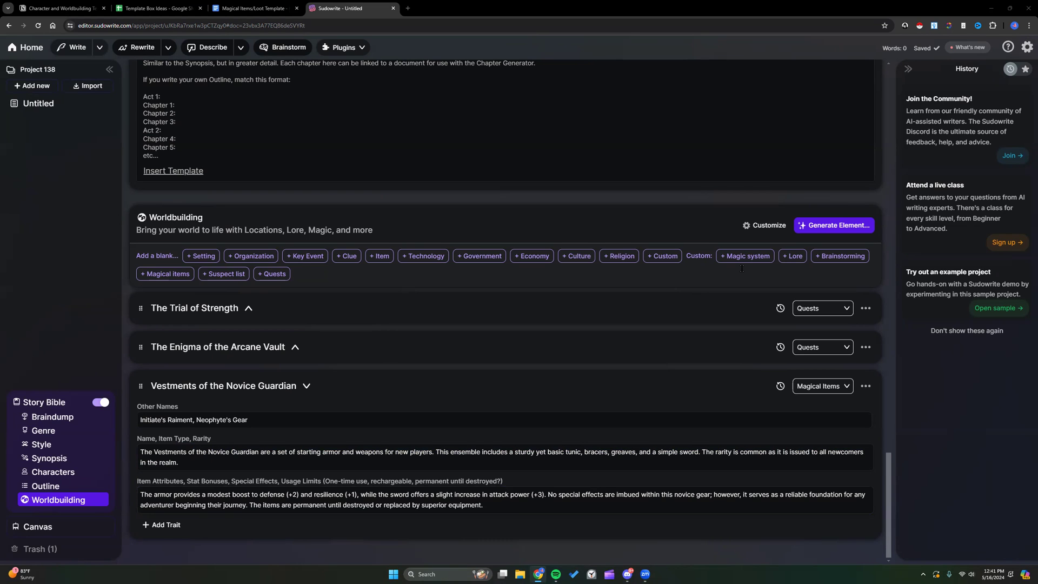
scroll(742, 268, up, 9)
click(837, 285)
scroll(767, 238, down, 2)
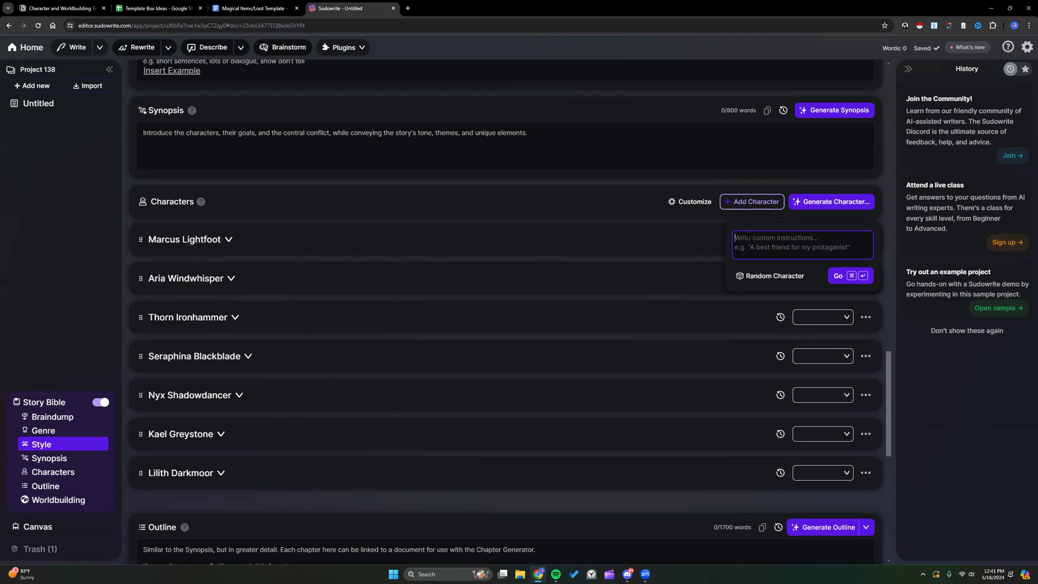
Step: Return to the project list and open the Elemental Riders: Prophecy of Calamity project
click(23, 47)
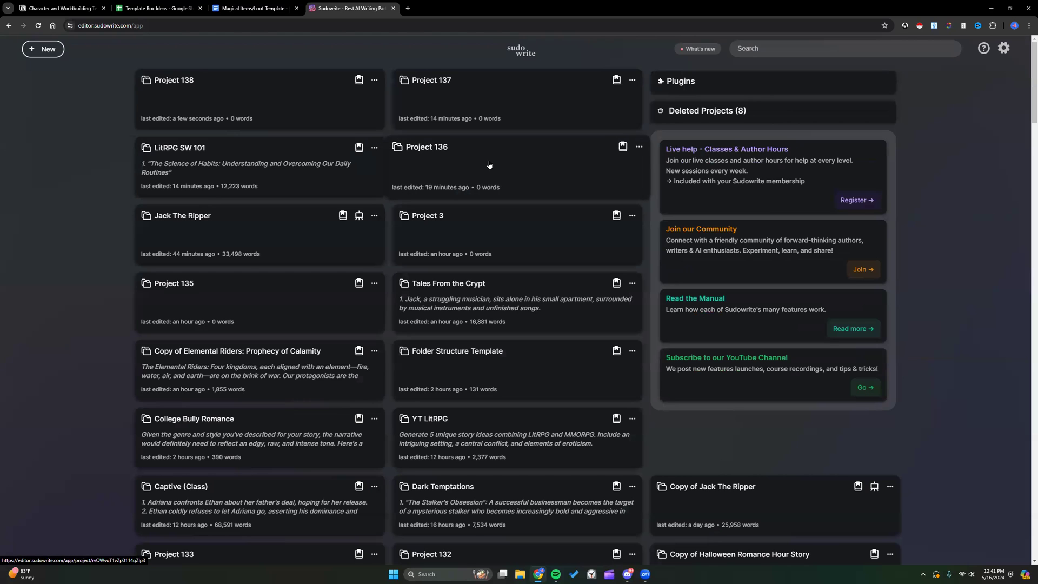
scroll(228, 385, down, 5)
click(230, 387)
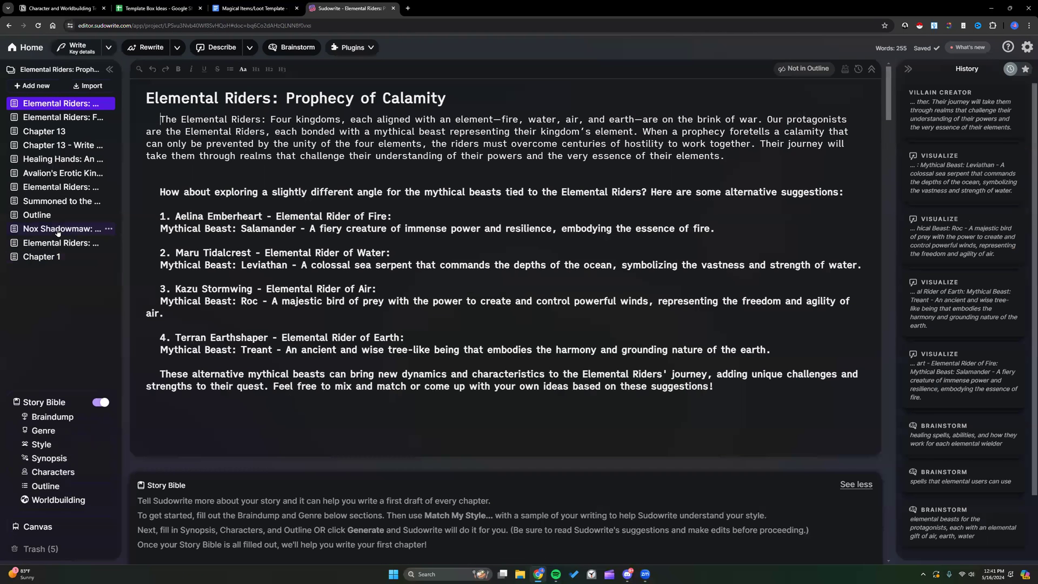
Step: Look through the Chapter 13 document for a scene featuring the story's characters
click(62, 131)
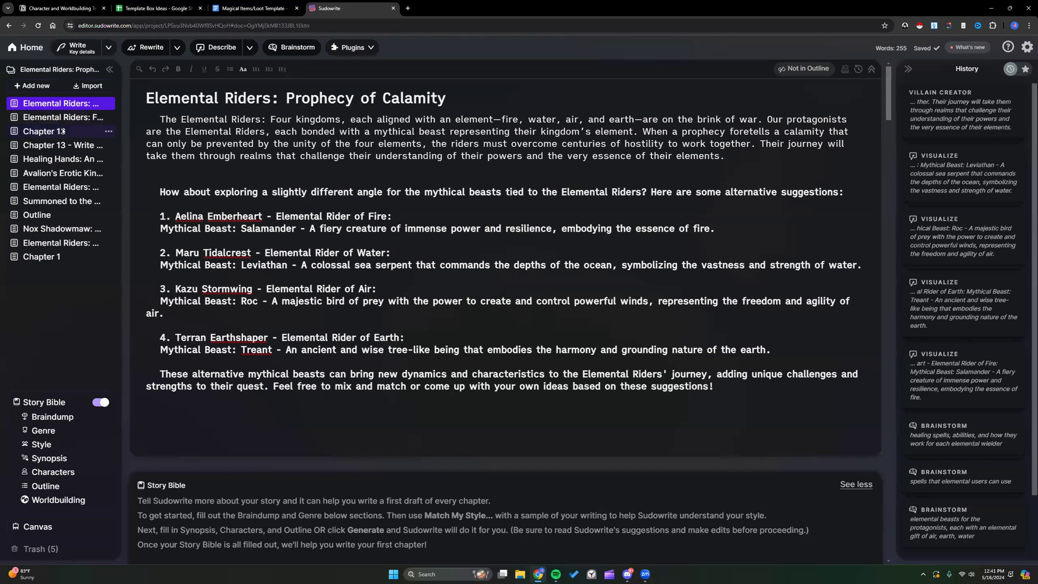
scroll(207, 260, down, 1)
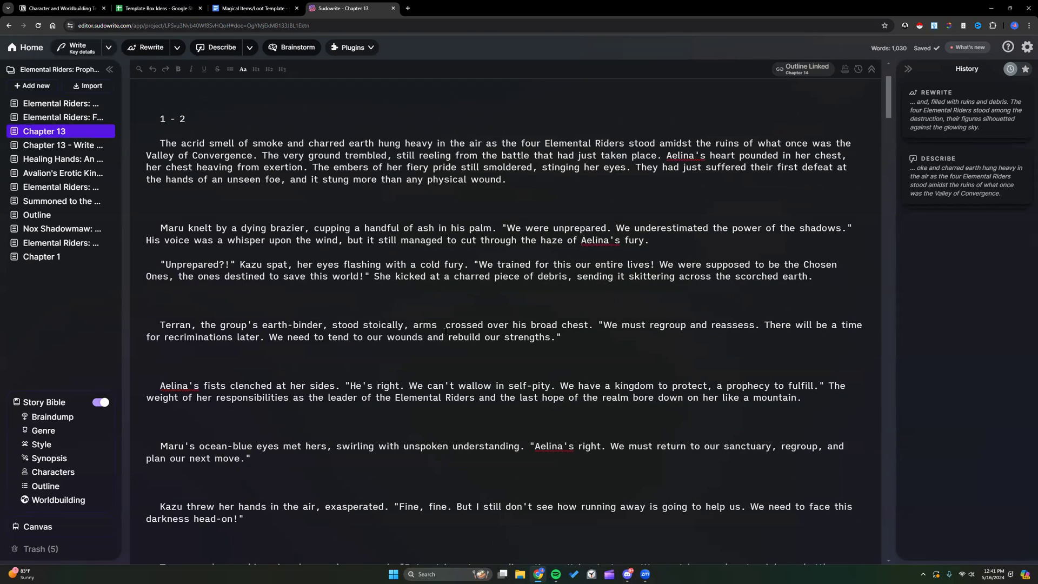
scroll(445, 329, down, 6)
scroll(498, 331, down, 7)
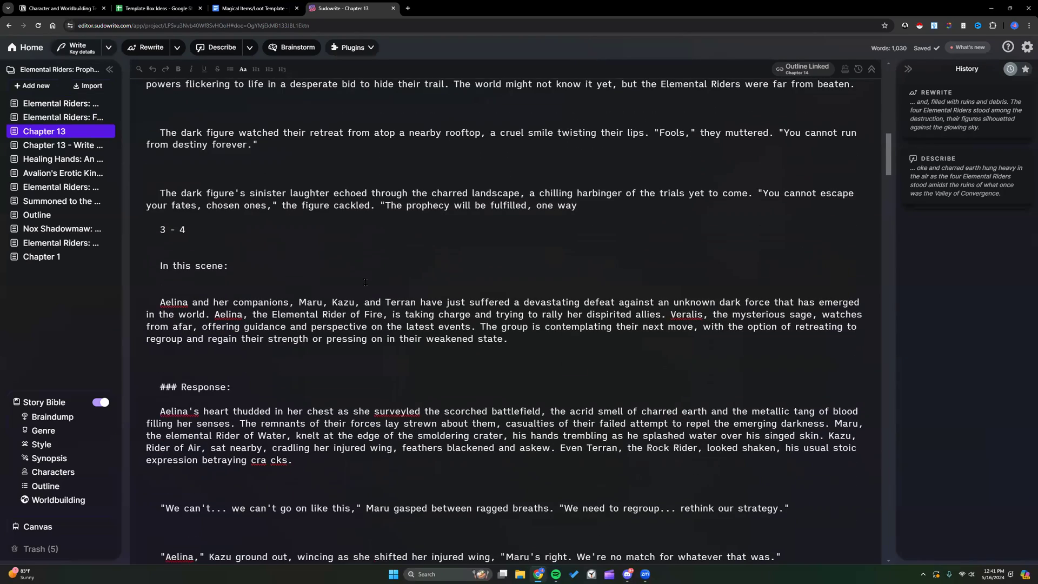
Step: Copy the opening of "Chapter 13 - Write Features", from "I lay on the charred soil" through "We're defeated—"
click(57, 146)
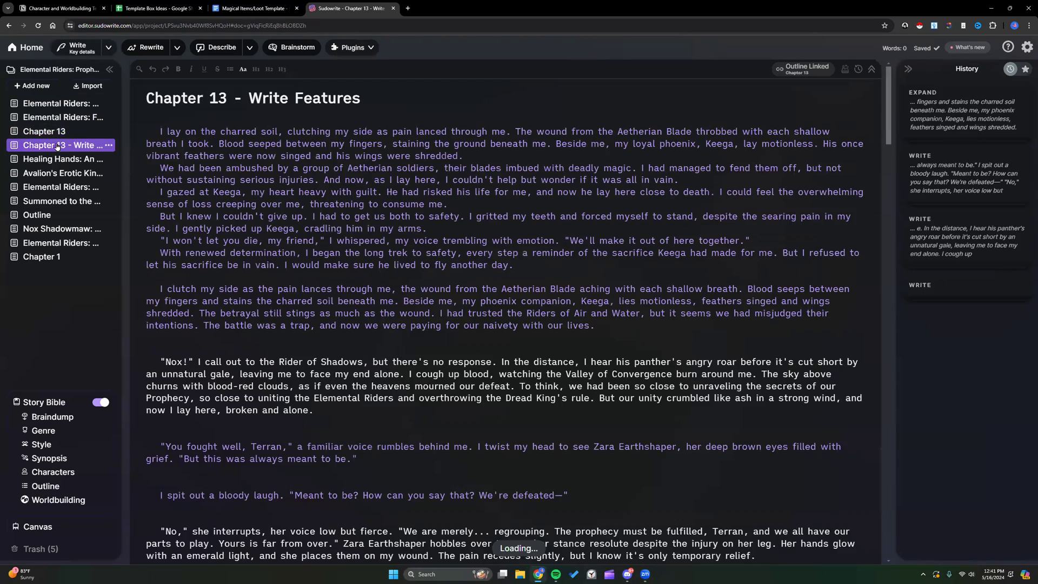
scroll(254, 248, down, 2)
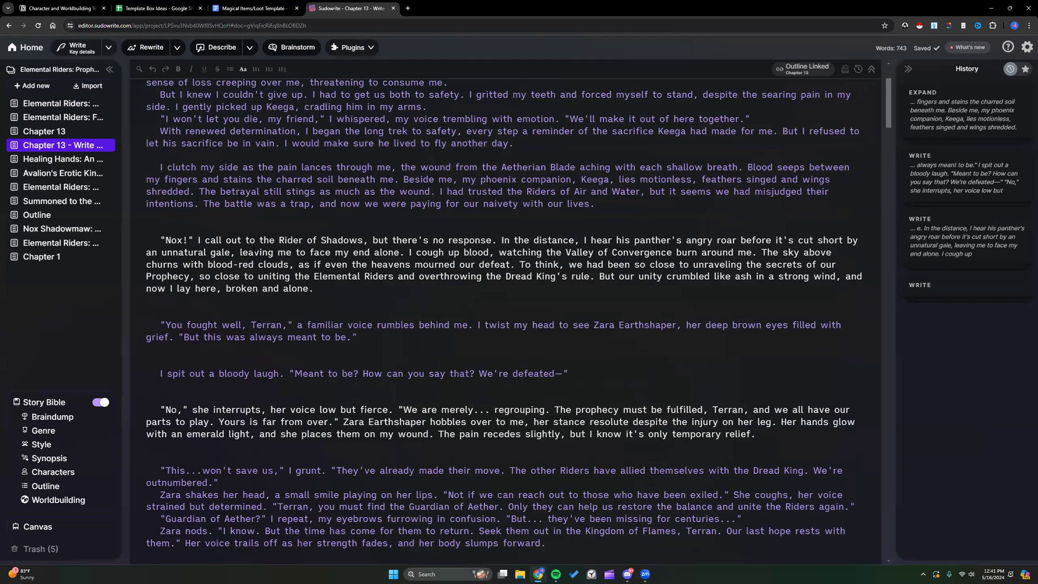
scroll(254, 248, up, 2)
drag(157, 131, 315, 411)
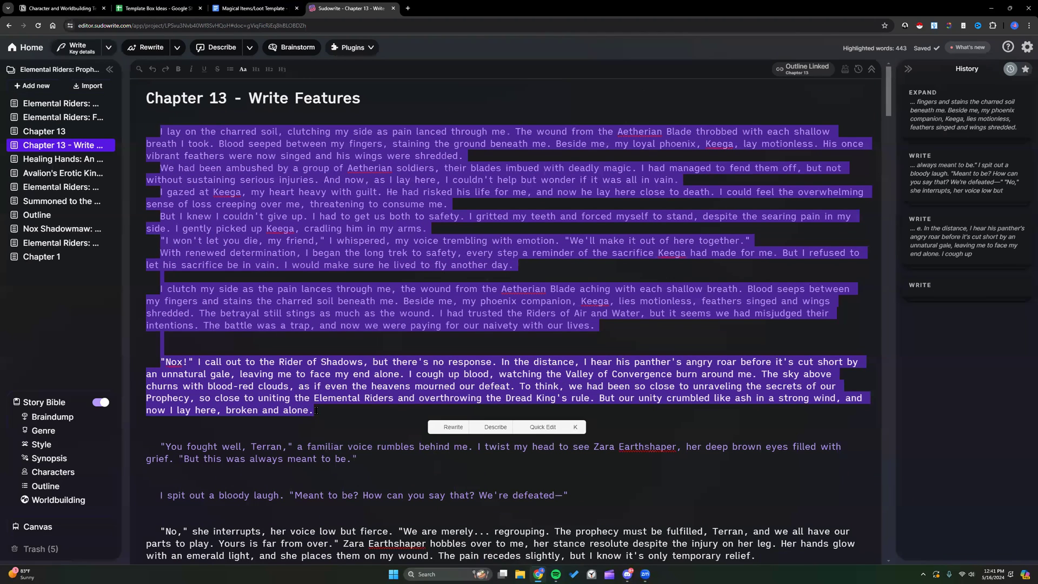
drag(316, 411, 604, 491)
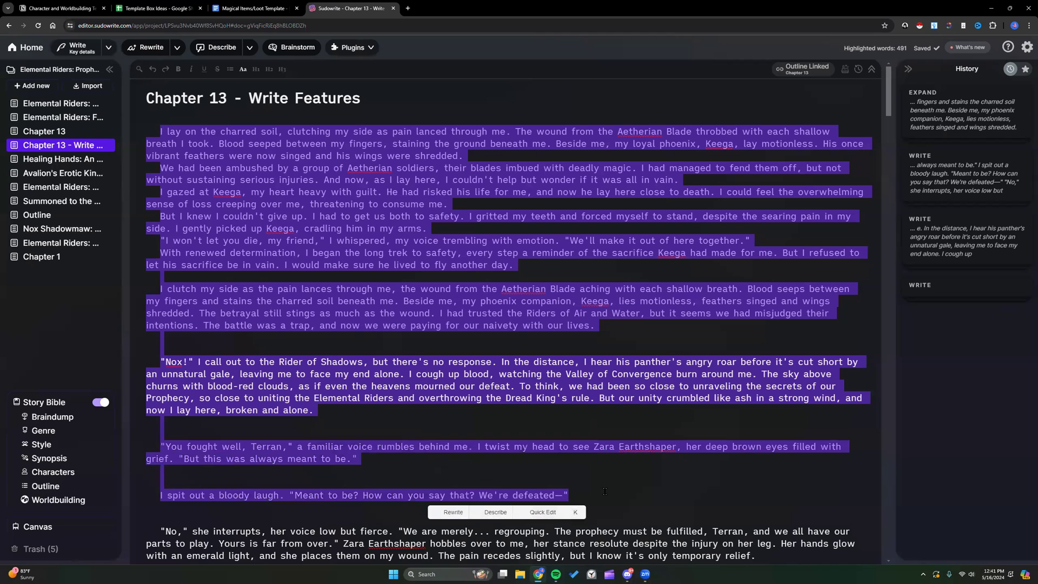
right_click(557, 394)
key(Escape)
Step: Go back to Project 138 and bring up its Story Bible Characters section
click(73, 473)
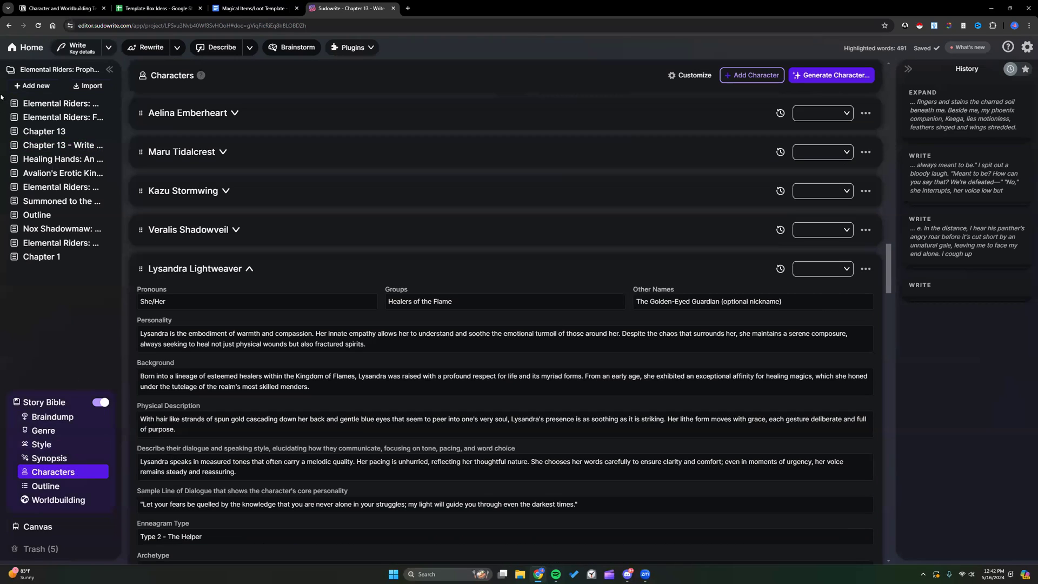
click(26, 48)
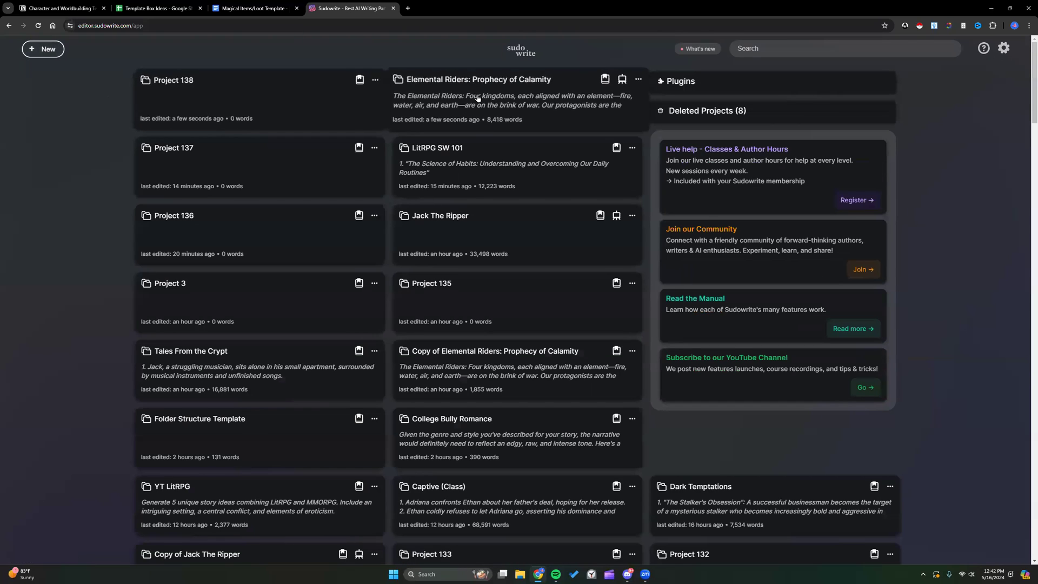
click(292, 98)
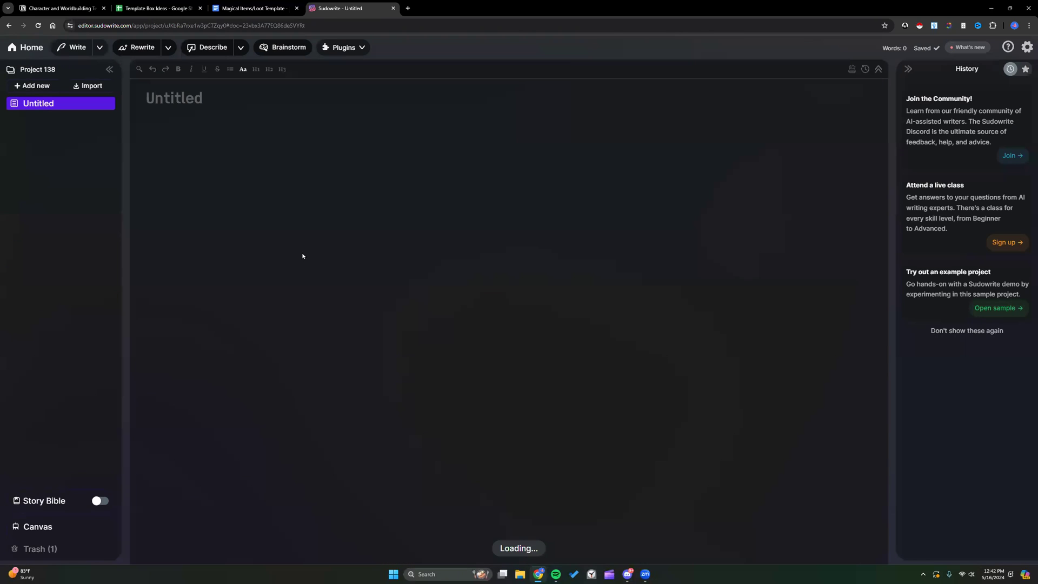
click(60, 473)
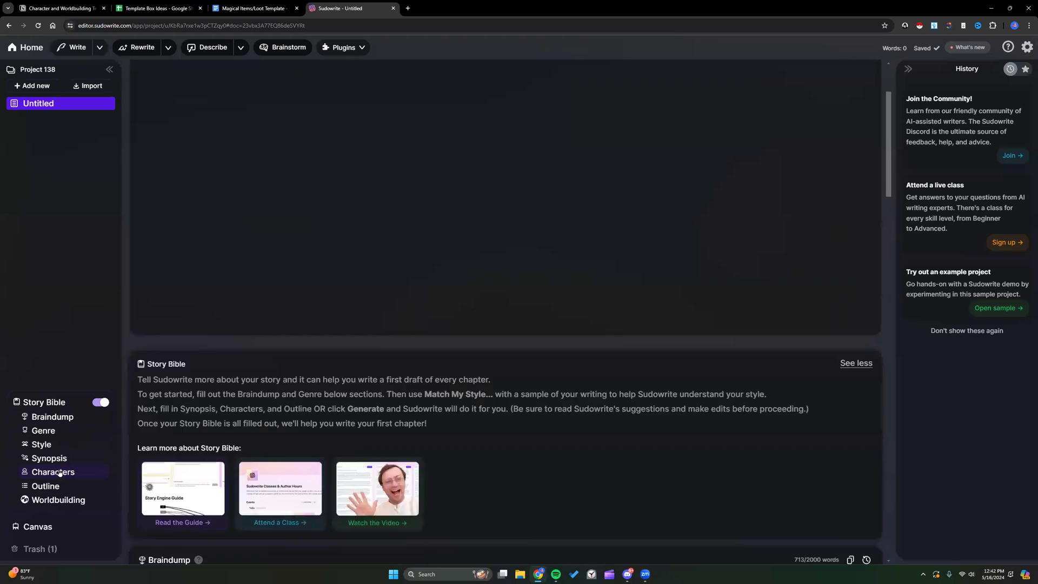
scroll(595, 216, up, 2)
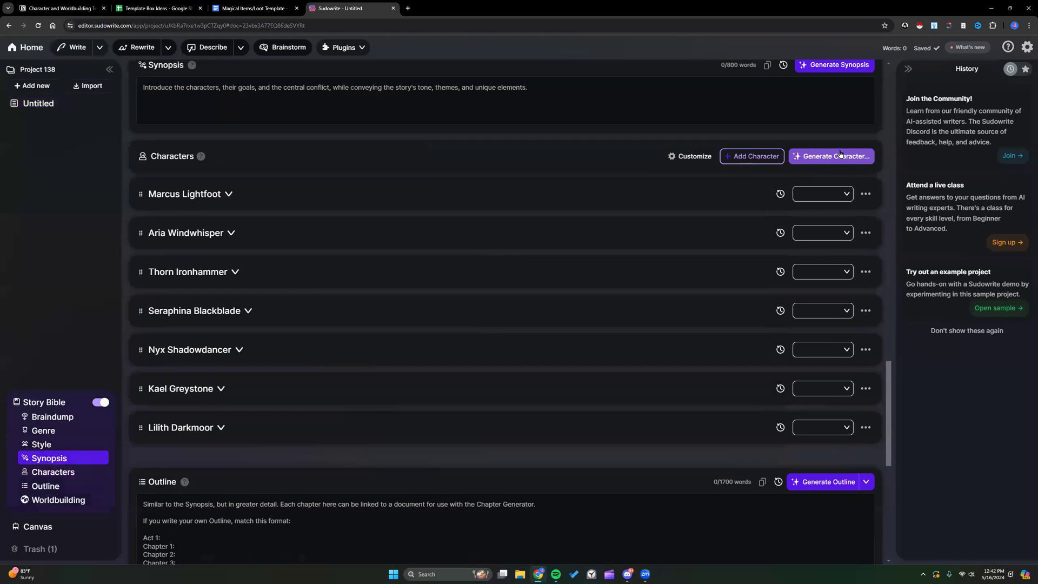
Step: Paste the copied chapter passage as the custom instructions for generating a character
click(840, 155)
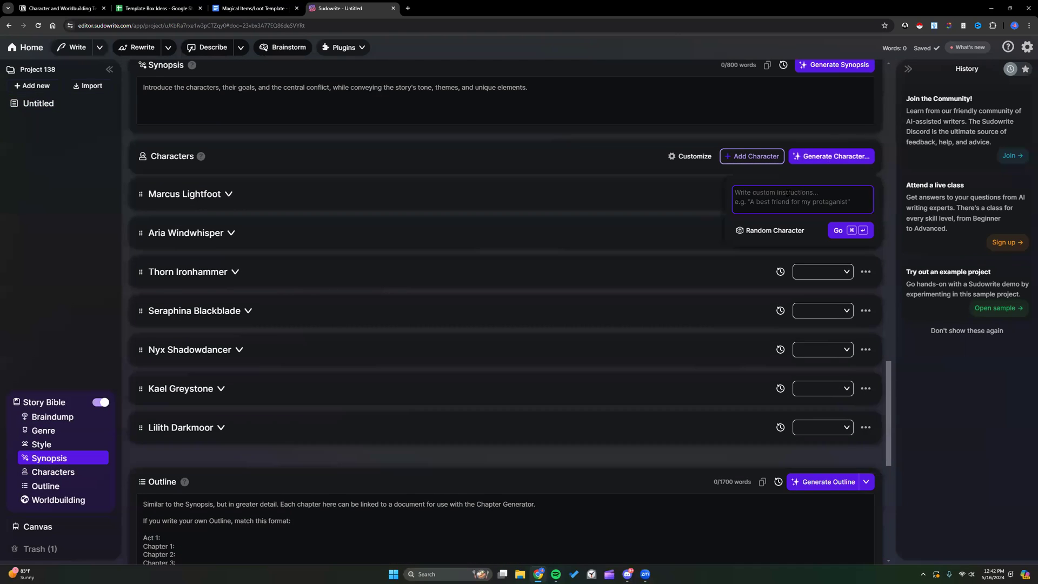
right_click(787, 193)
click(805, 285)
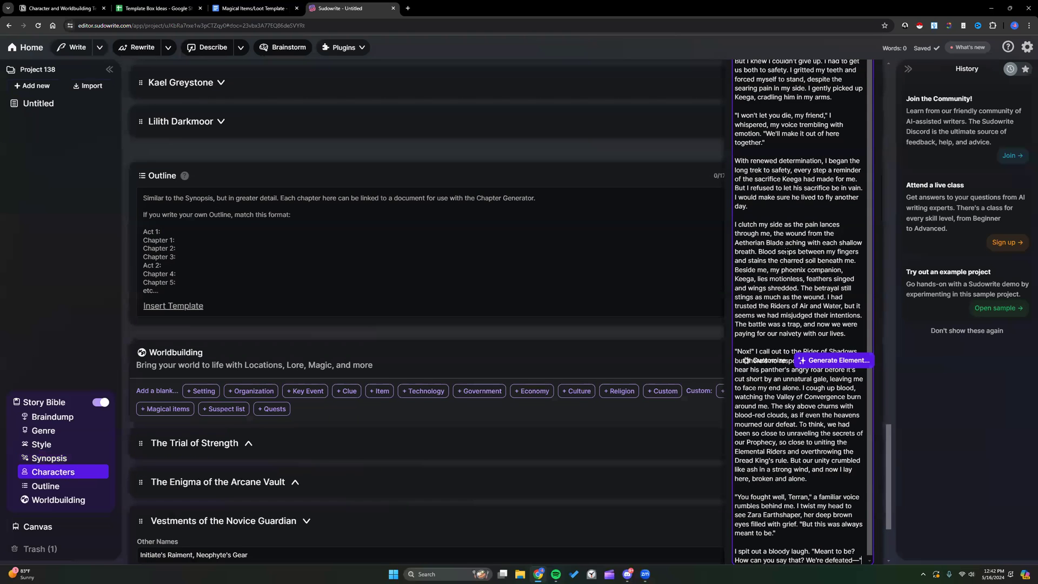
Step: Insert "[Generate a character card for Nox.]" before the pasted passage and generate the character
scroll(786, 252, up, 1)
scroll(787, 251, up, 7)
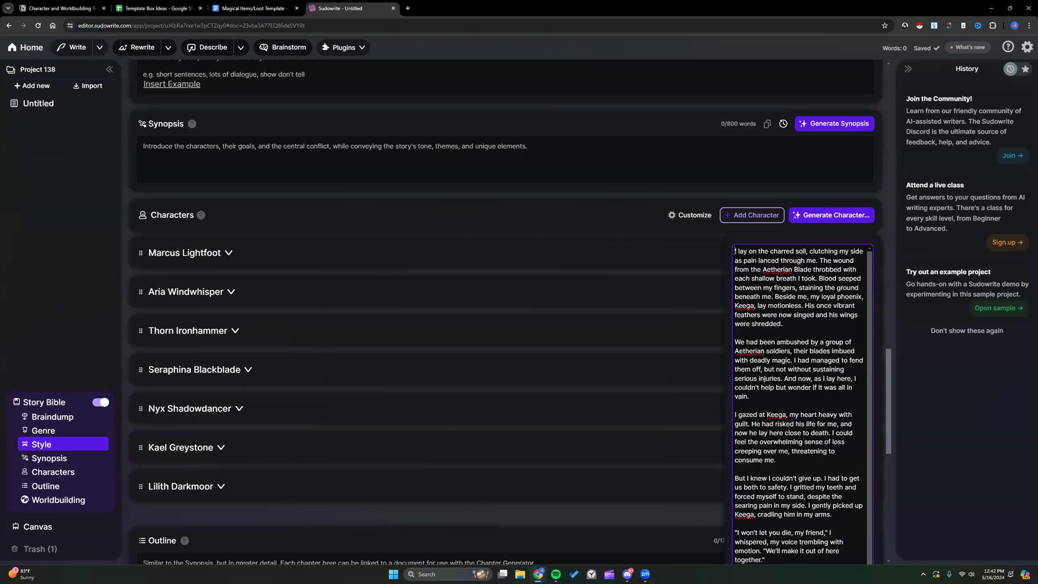
text([Generate a)
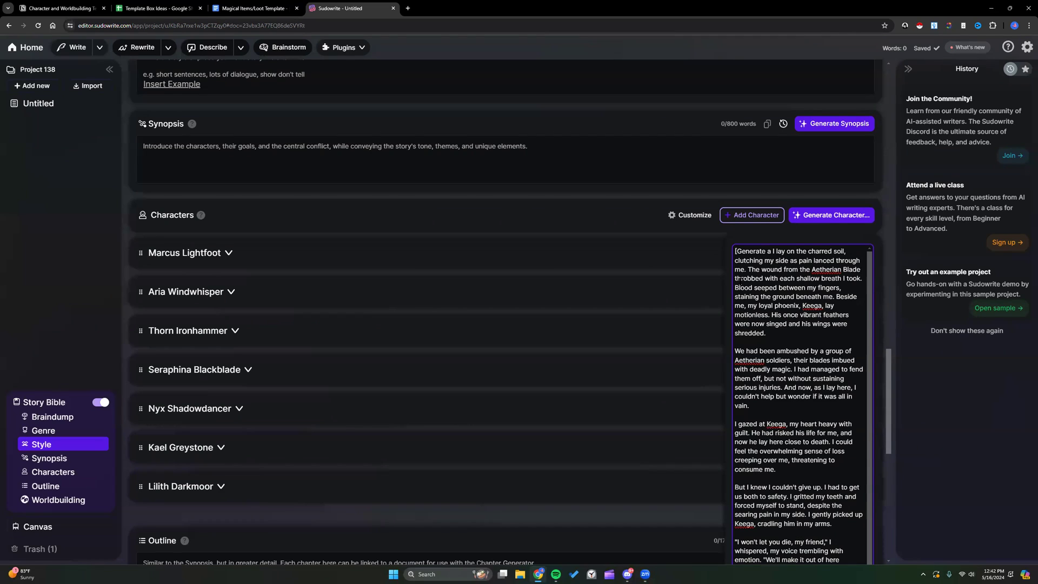
text( character card for Nox.I lay)
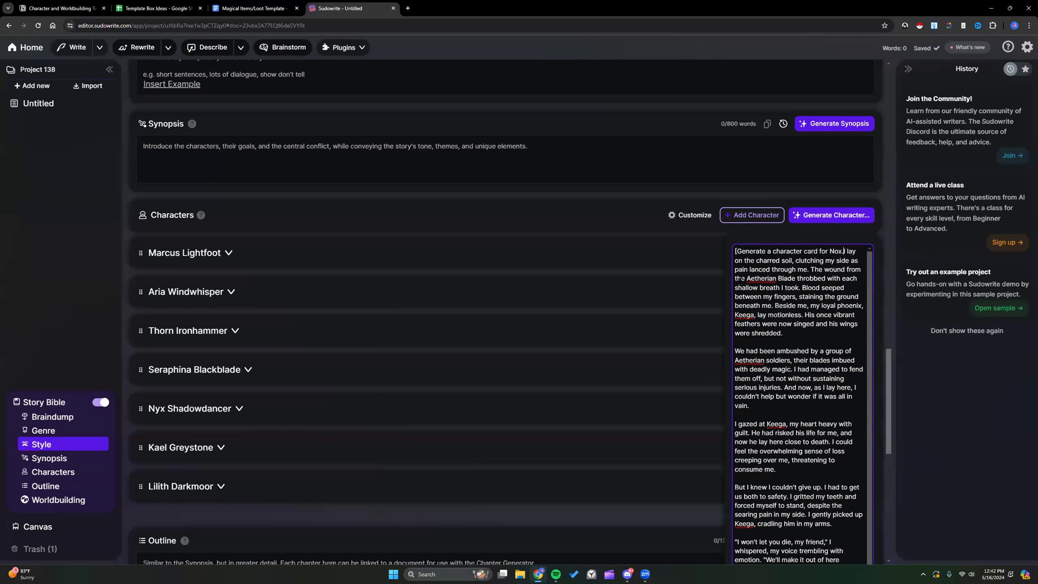
text(])
scroll(811, 324, down, 10)
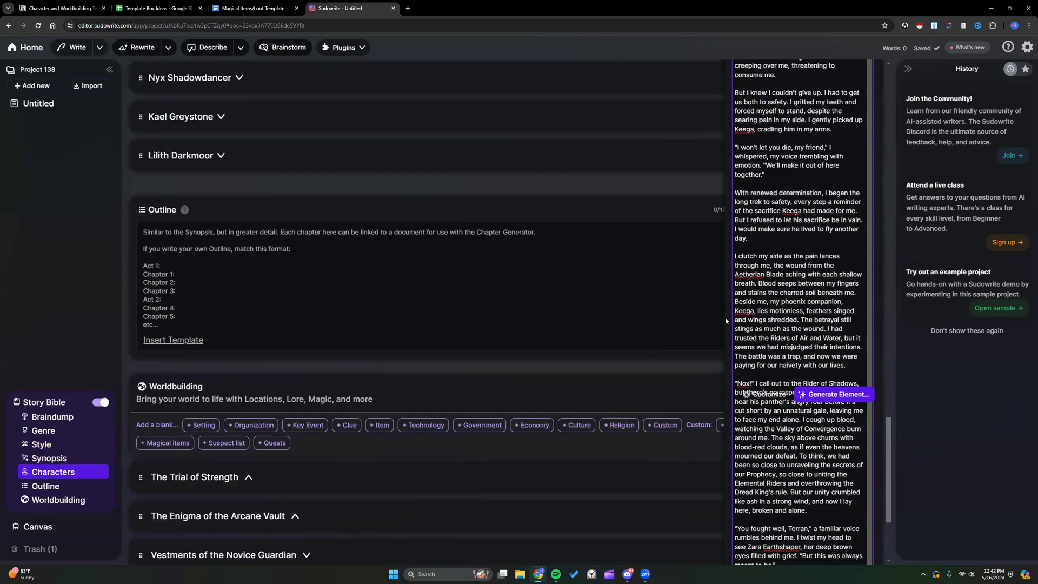
scroll(726, 321, down, 3)
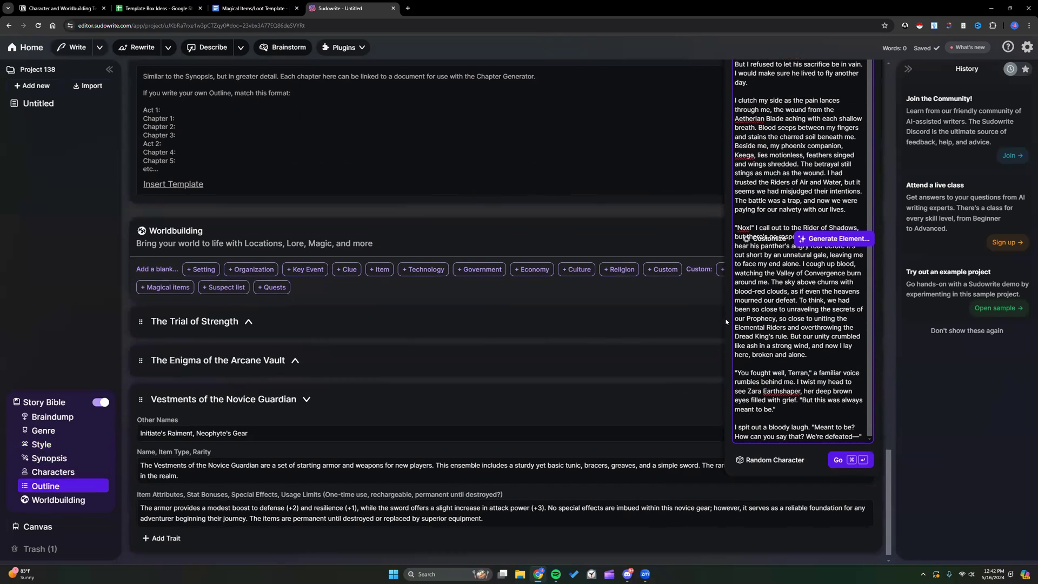
click(842, 460)
Step: Review the generated Nox character card, including its pronouns, other names, personality and remaining traits
scroll(710, 380, up, 2)
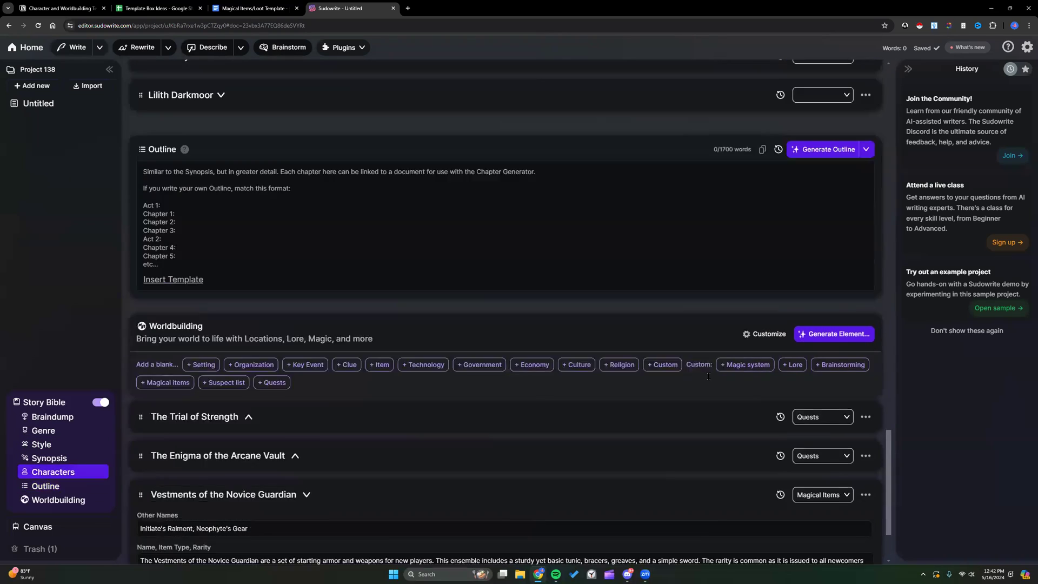
scroll(710, 380, up, 5)
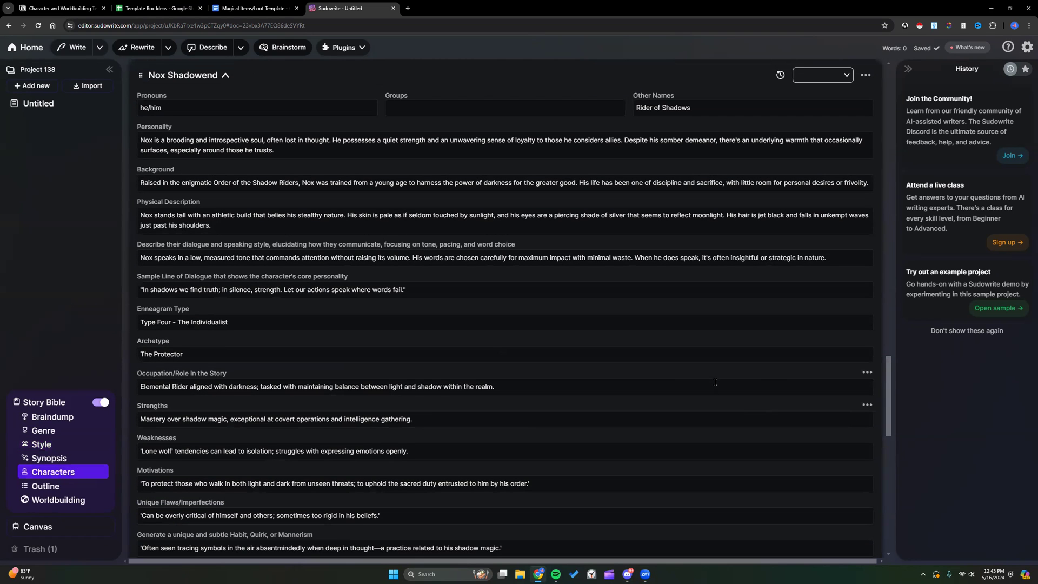
scroll(715, 382, up, 2)
scroll(716, 388, down, 1)
scroll(716, 387, down, 1)
scroll(634, 332, up, 1)
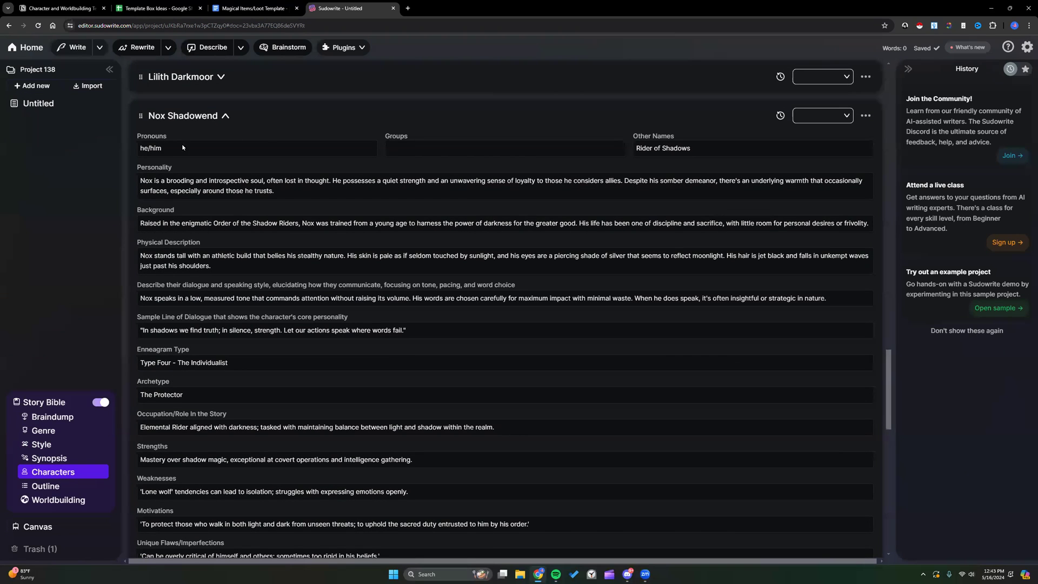
drag(634, 149, 694, 150)
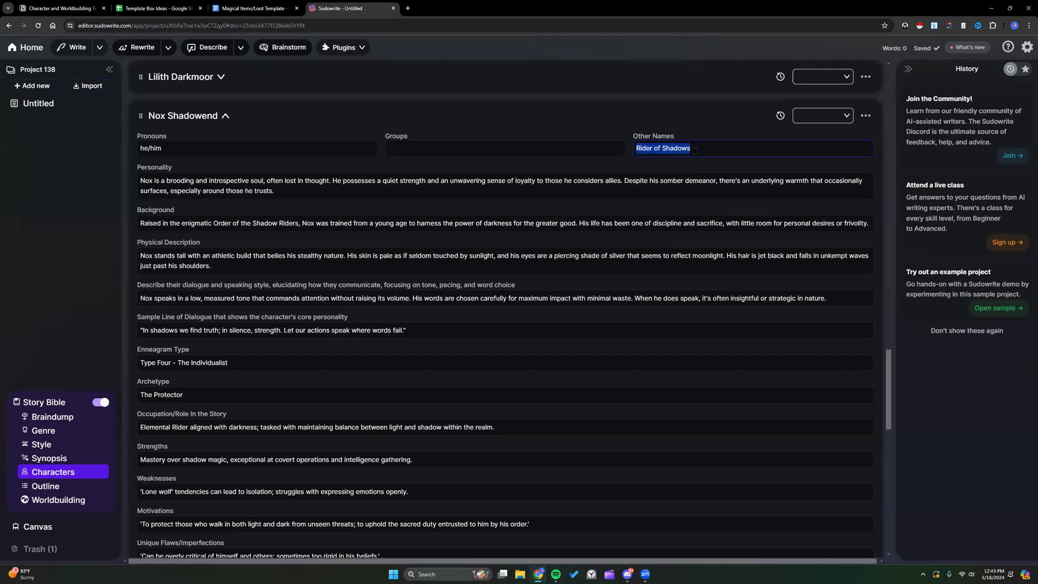
click(277, 192)
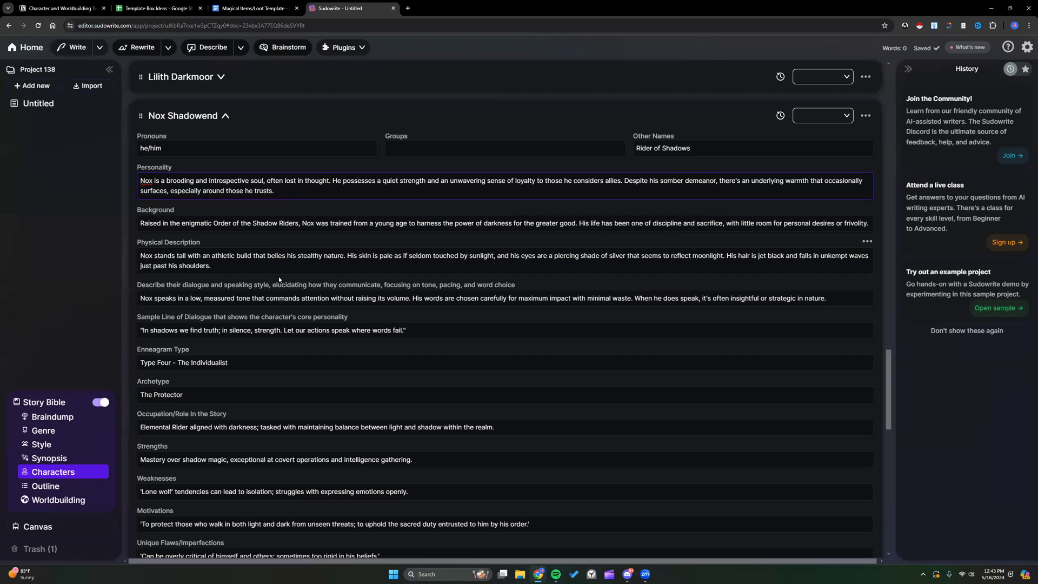
Step: Read the Nox card's remaining traits, from dialogue style down to Family, marking the Occupation/Role in the Story text
scroll(239, 331, down, 3)
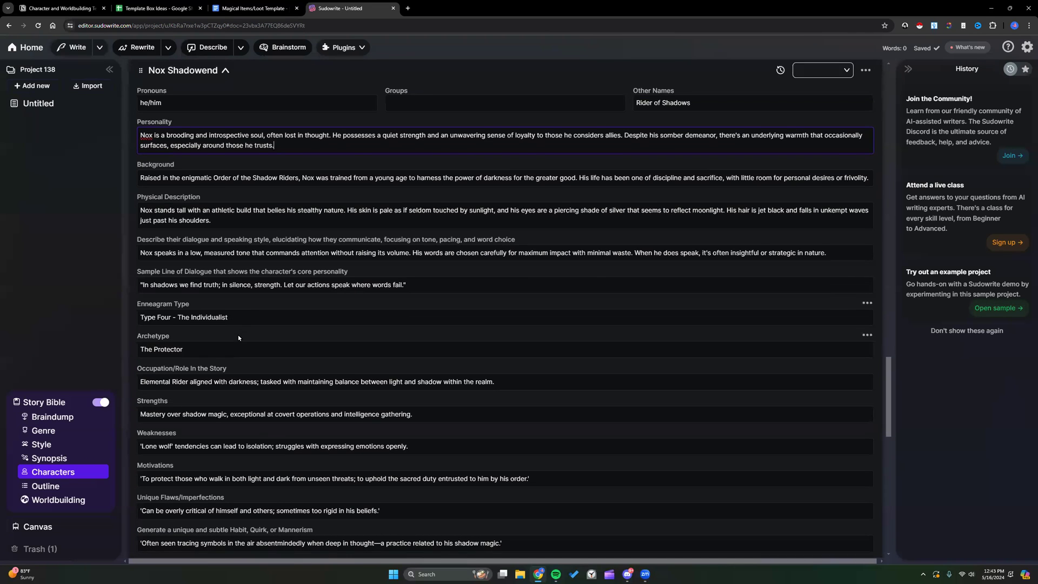
scroll(238, 333, down, 2)
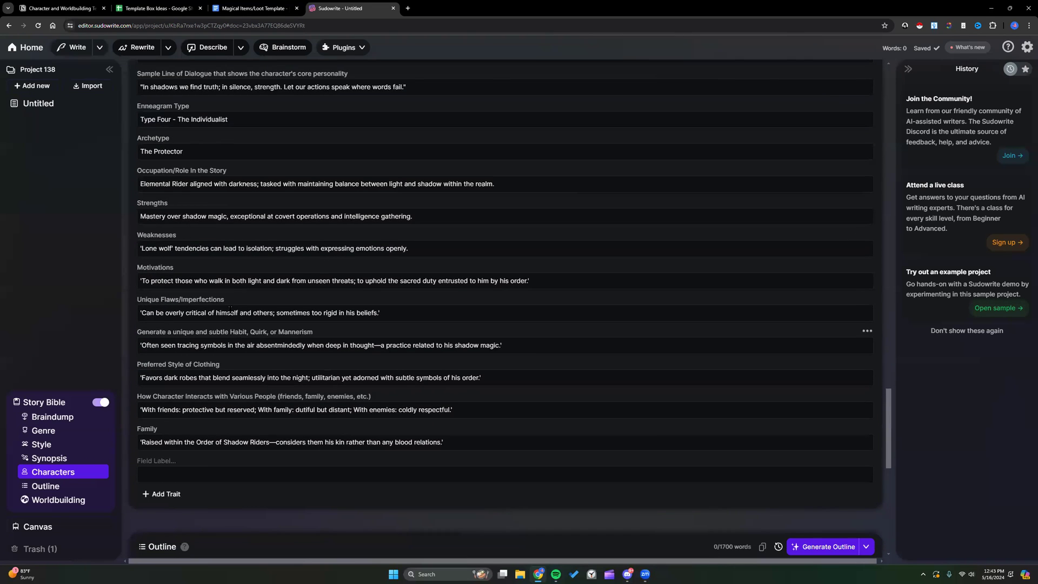
drag(172, 186, 508, 187)
click(508, 187)
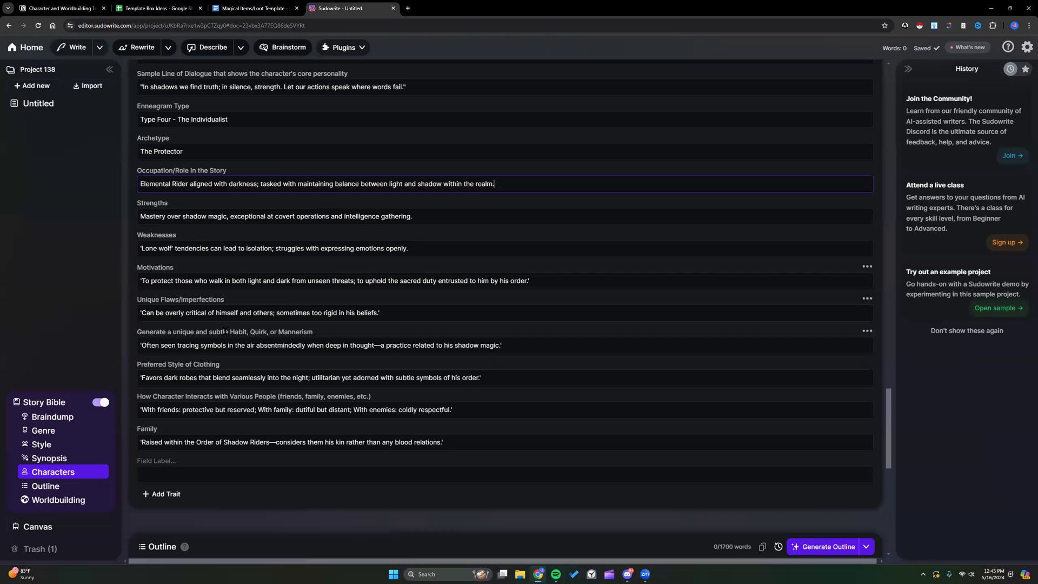
scroll(224, 329, up, 5)
scroll(224, 329, up, 20)
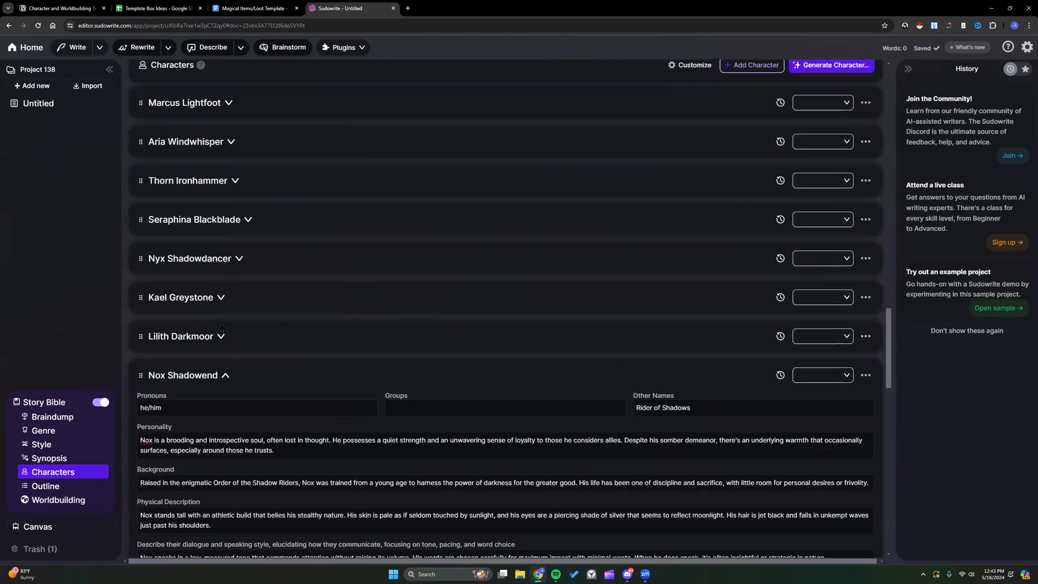
scroll(221, 328, up, 2)
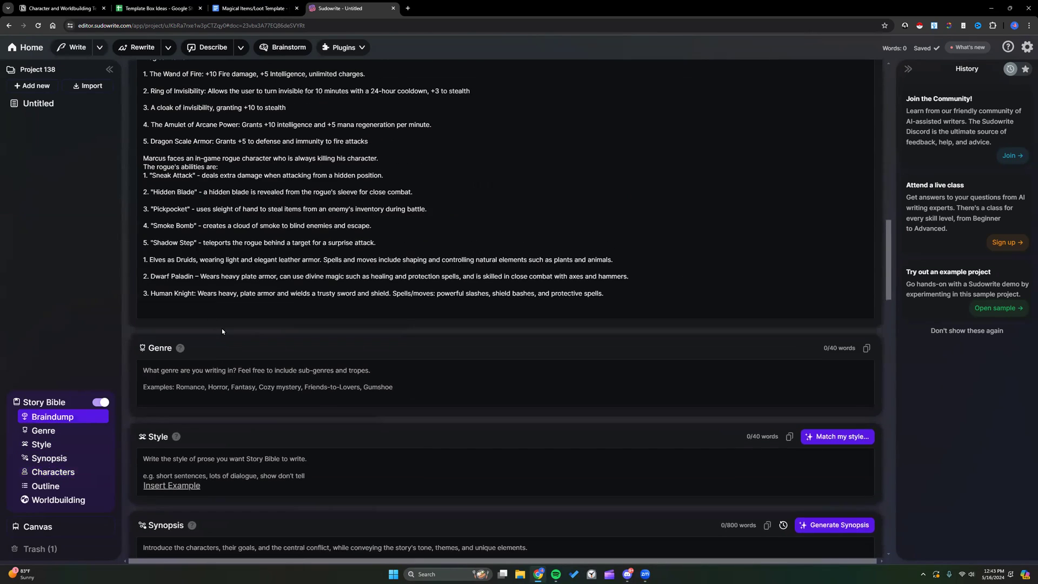
Step: Open the Elemental Riders: Prophecy of Calamity project and highlight "Nox!" I call out to the Rider of Shadows, in Chapter 13 - Write Features
click(26, 47)
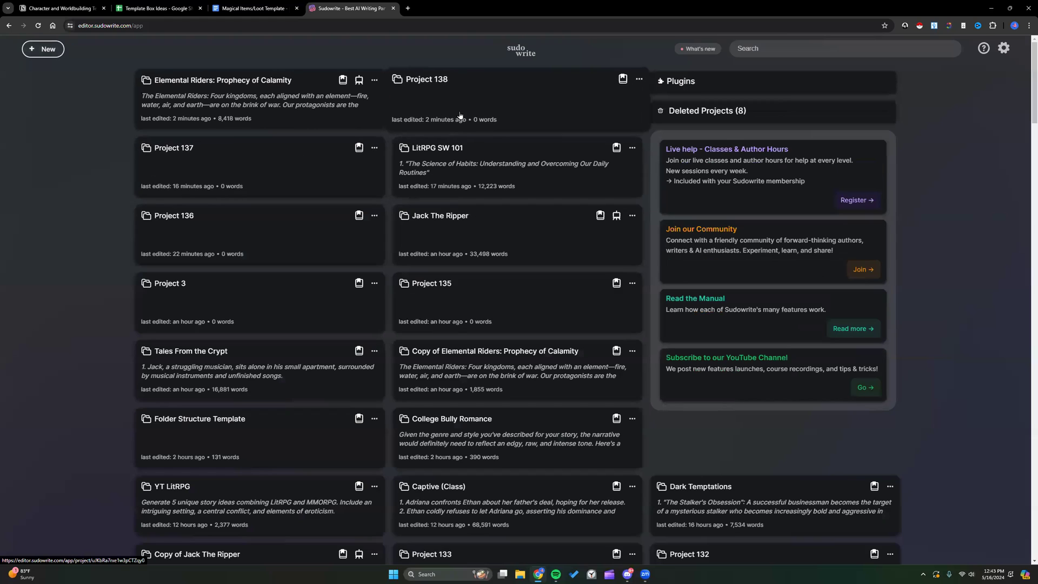
click(291, 106)
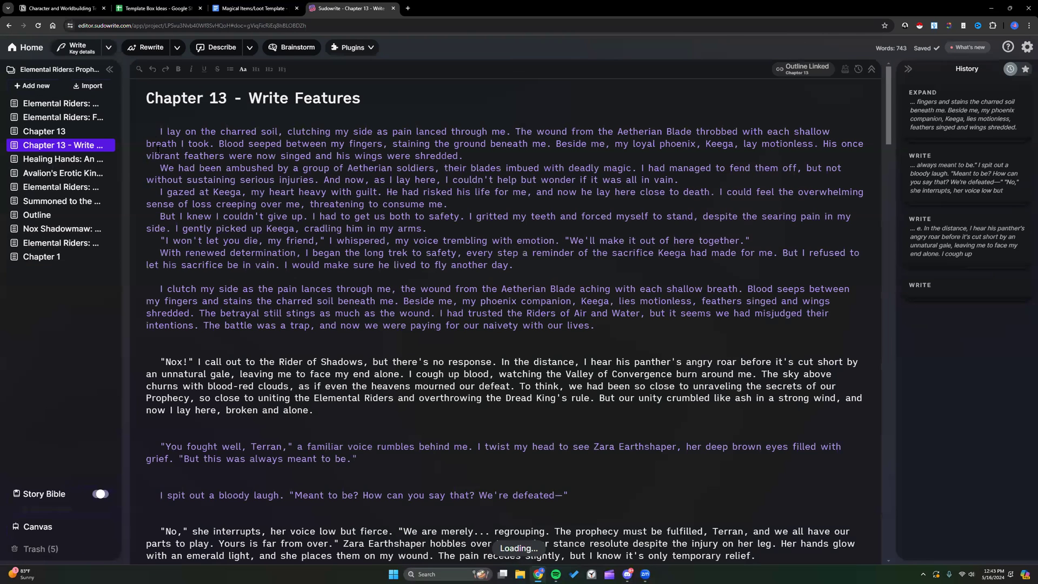
drag(156, 132, 592, 510)
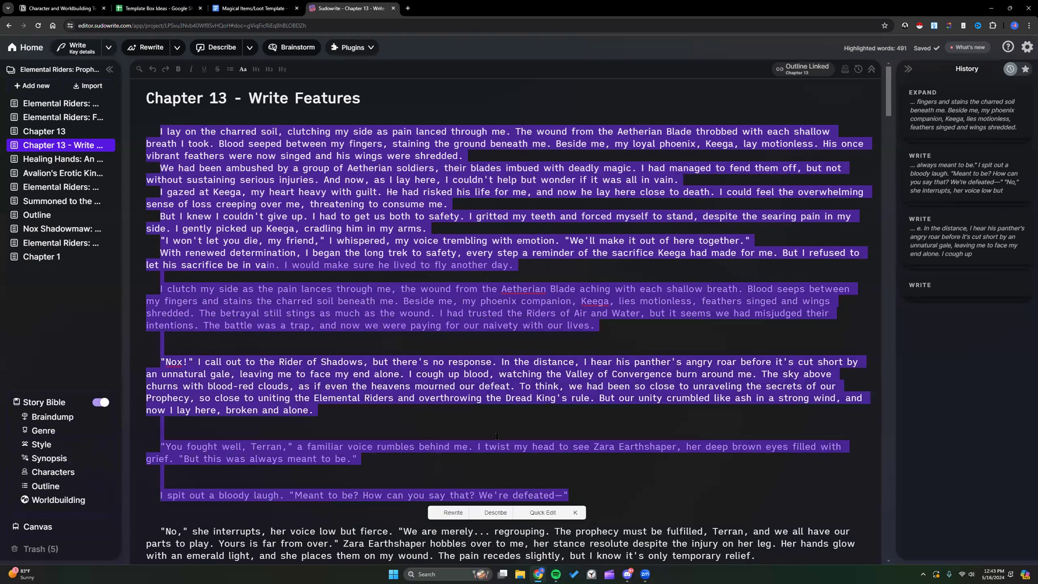
click(162, 360)
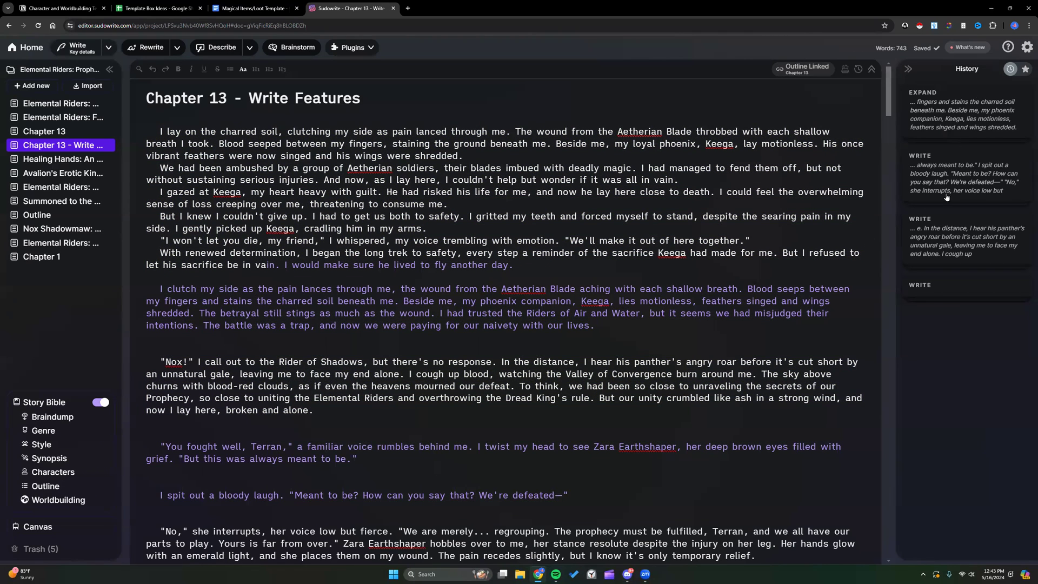
drag(160, 361, 368, 361)
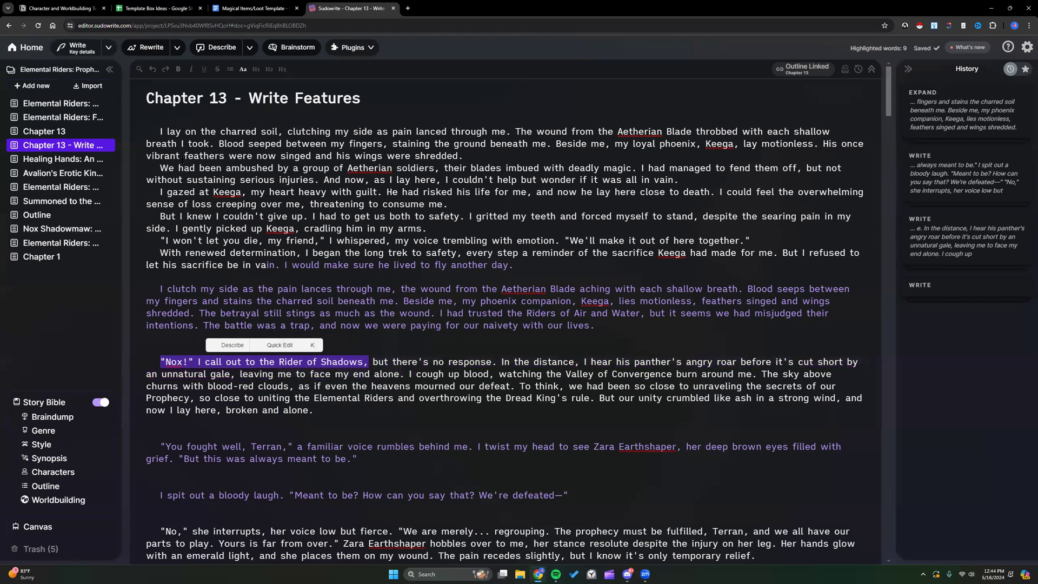
Step: Go back to Project 138's Story Bible Characters and examine the lower traits of the Nox card
click(42, 54)
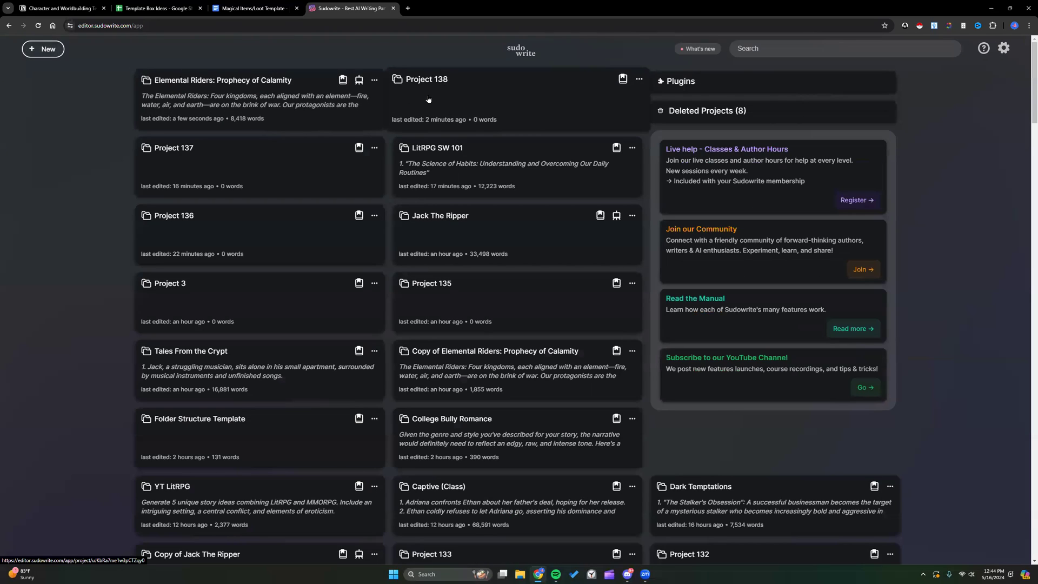
click(428, 99)
click(100, 498)
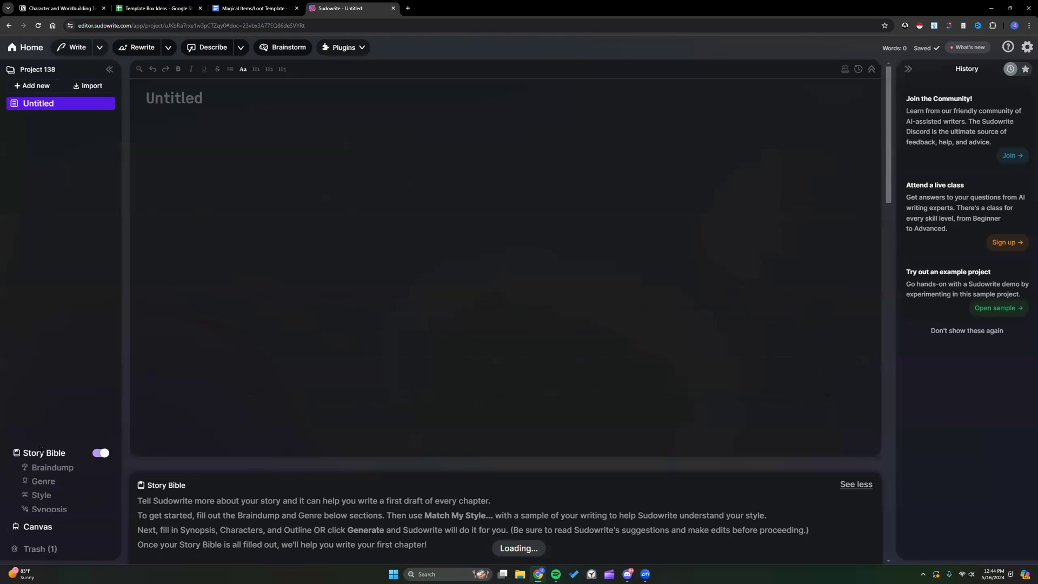
click(51, 471)
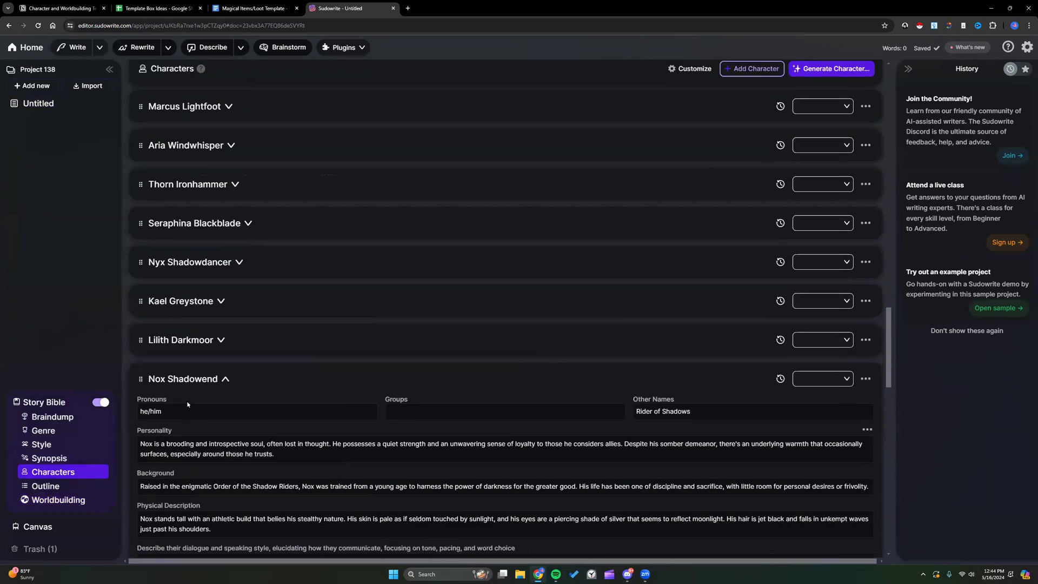
scroll(189, 398, down, 7)
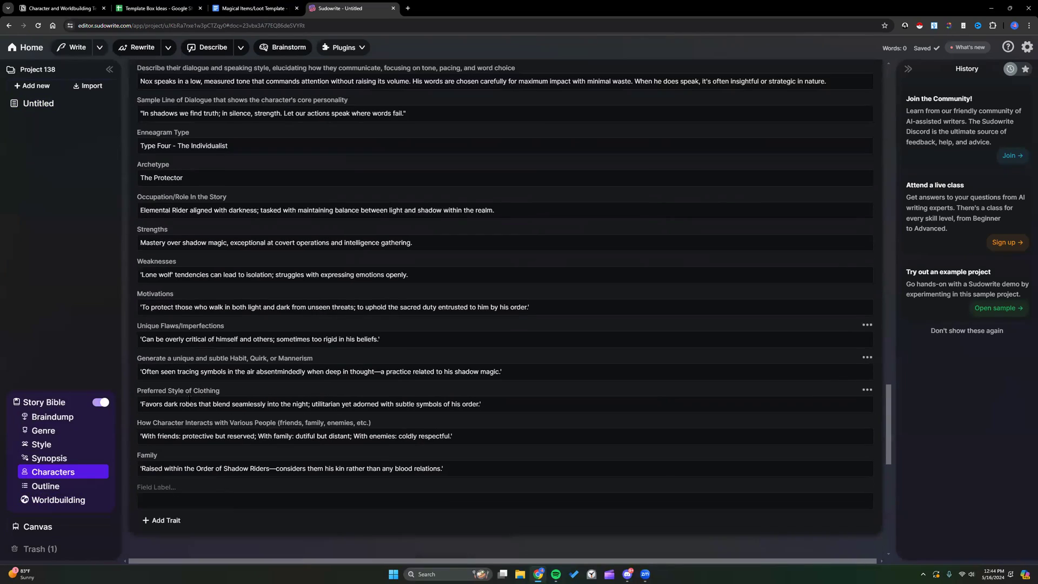
scroll(189, 398, down, 1)
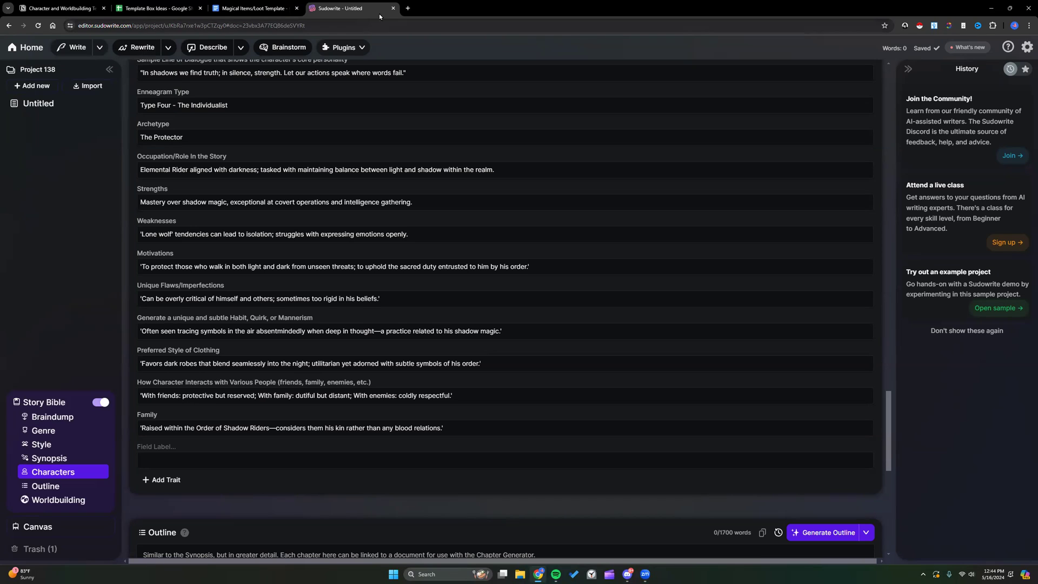
Step: Open amazon.com in a new browser tab, search for "litrpg" and look through the book results
click(407, 8)
click(368, 25)
text(amazon.com)
key(Return)
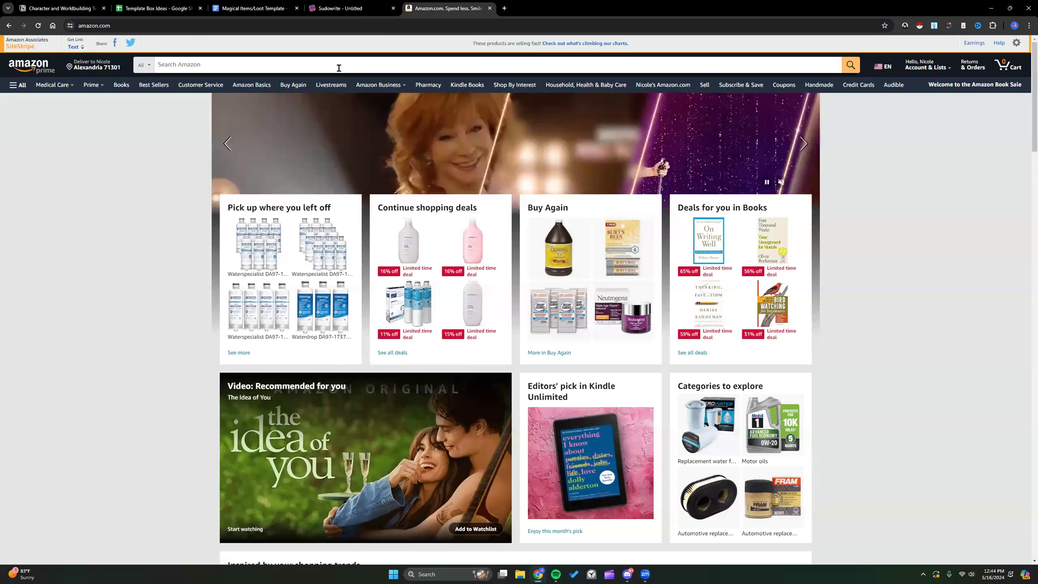
click(336, 65)
text(litrpg)
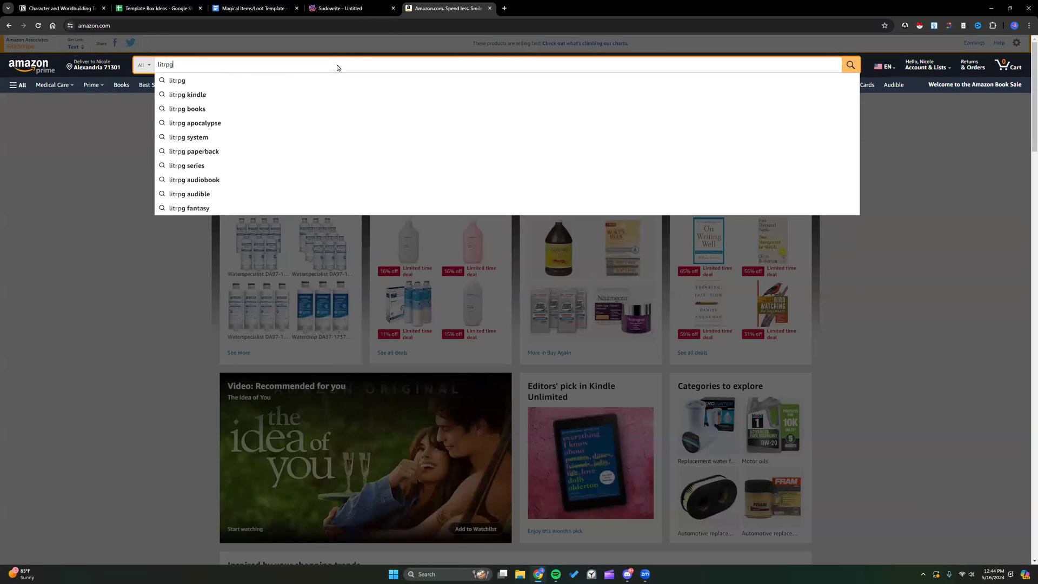
key(Return)
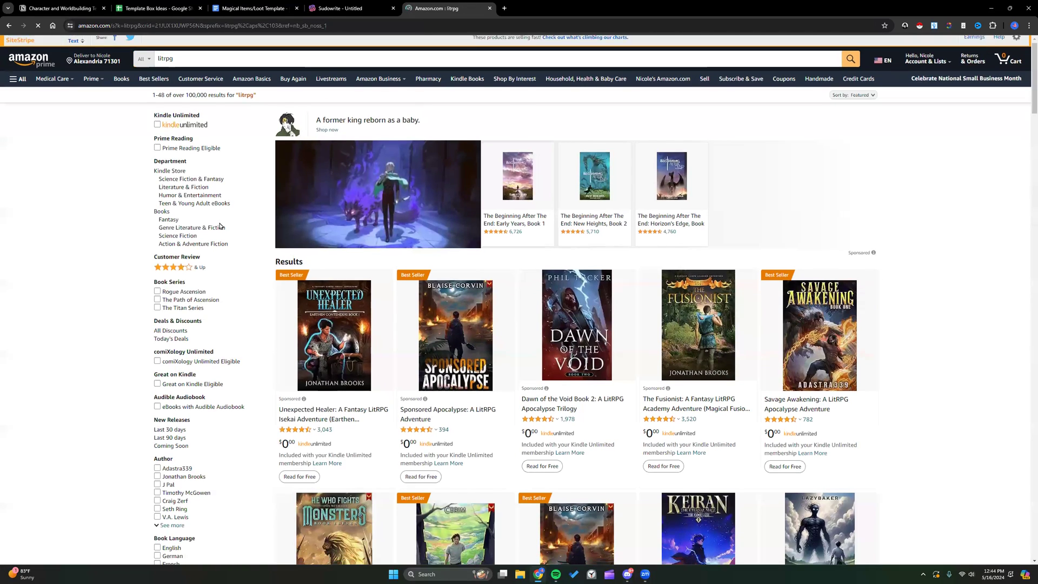
scroll(328, 225, down, 3)
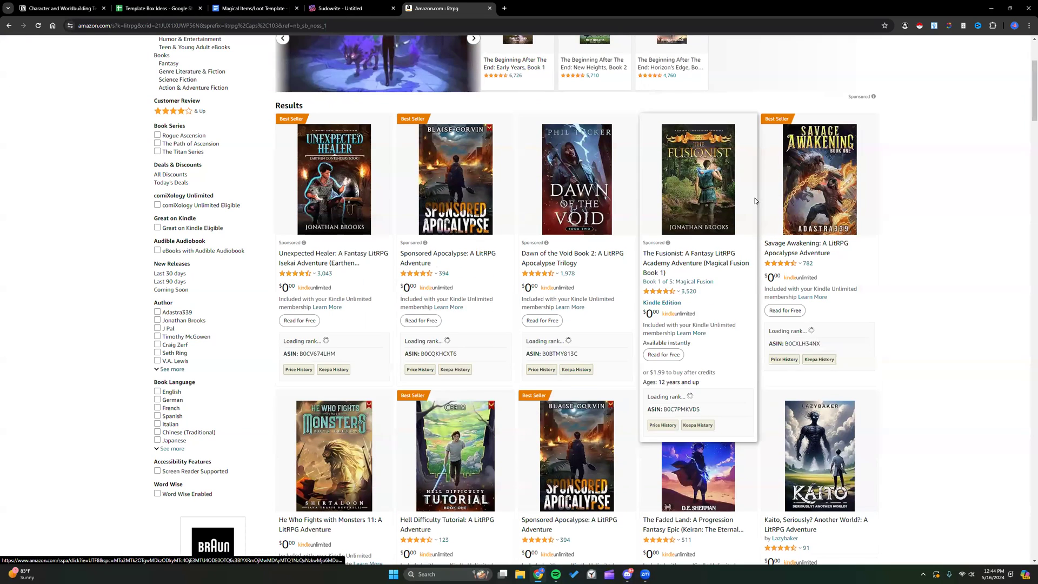
scroll(507, 387, down, 3)
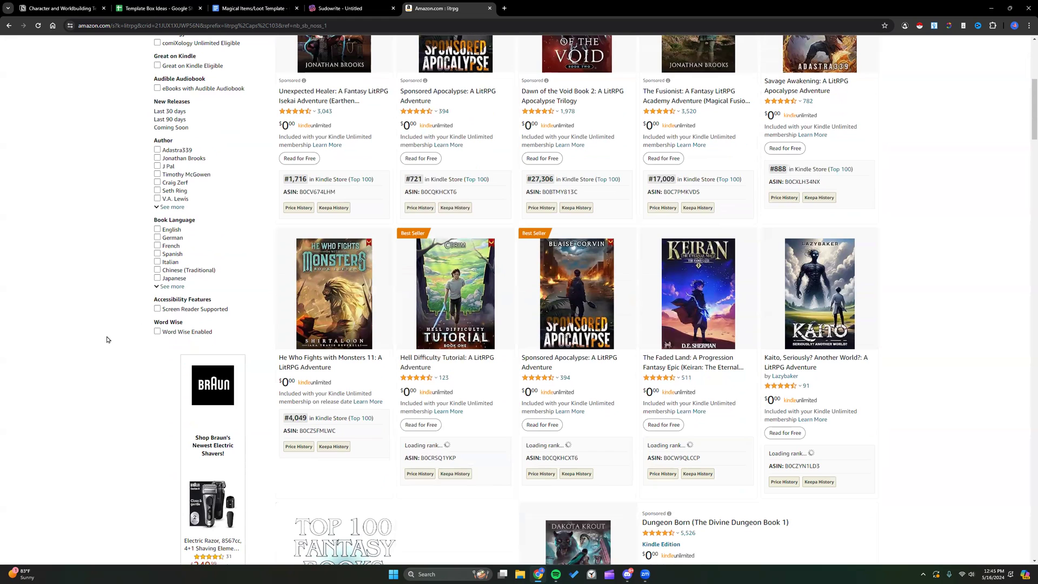
scroll(107, 339, down, 5)
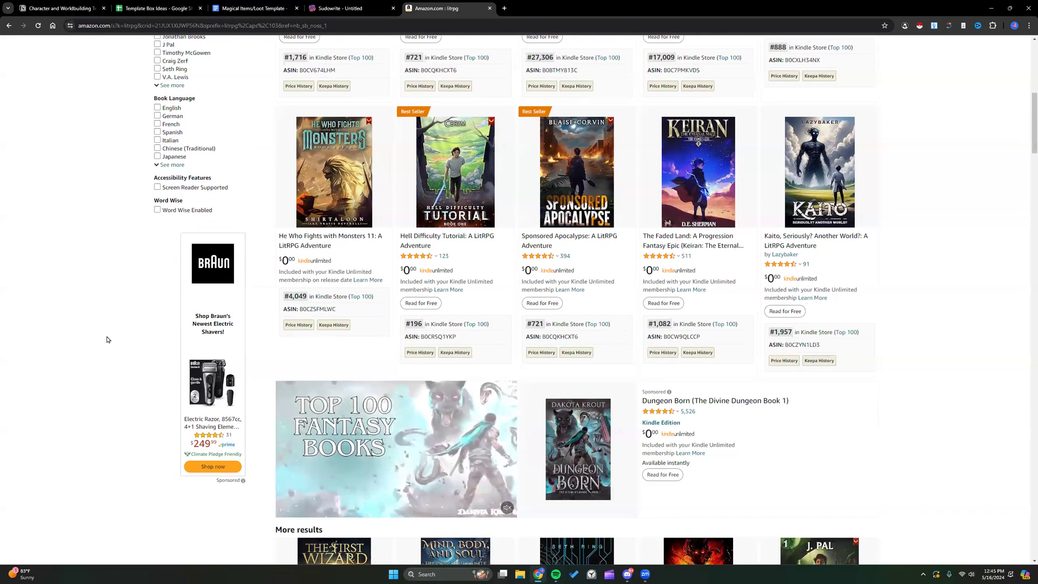
scroll(106, 340, down, 2)
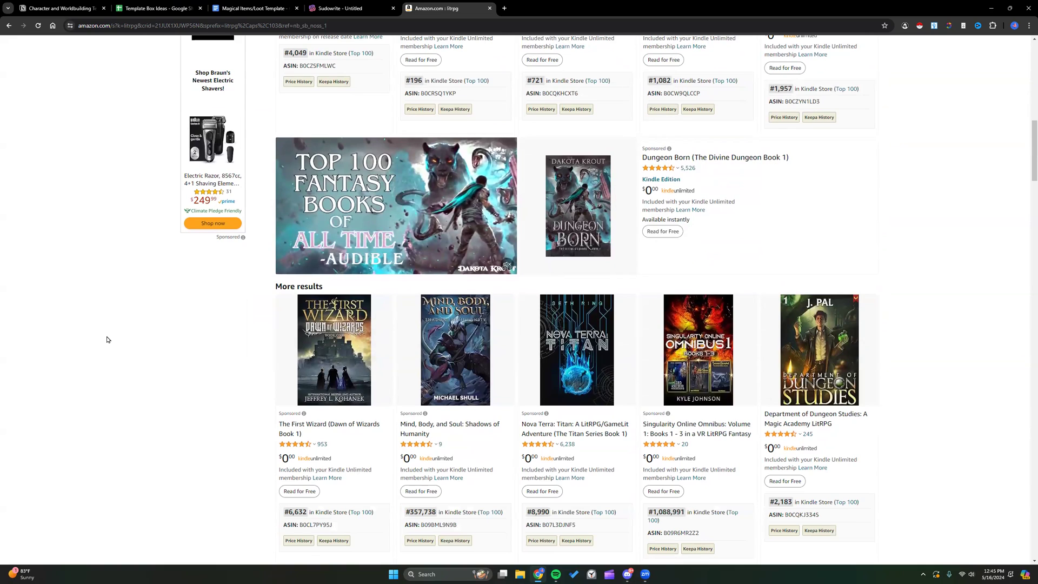
scroll(107, 339, up, 7)
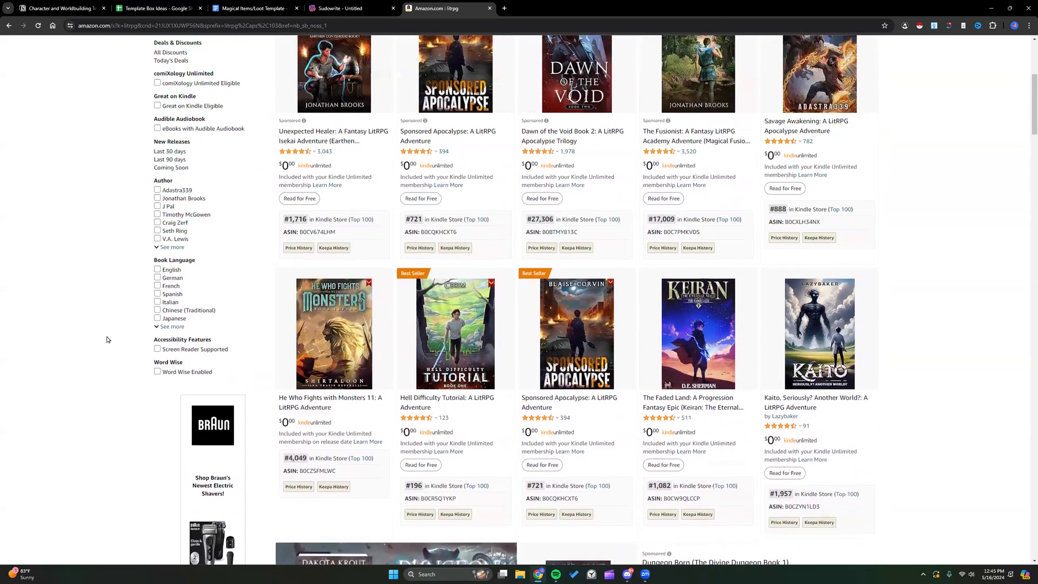
Step: Switch back to Sudowrite and look over the Nox character card from its traits up to its heading
click(341, 8)
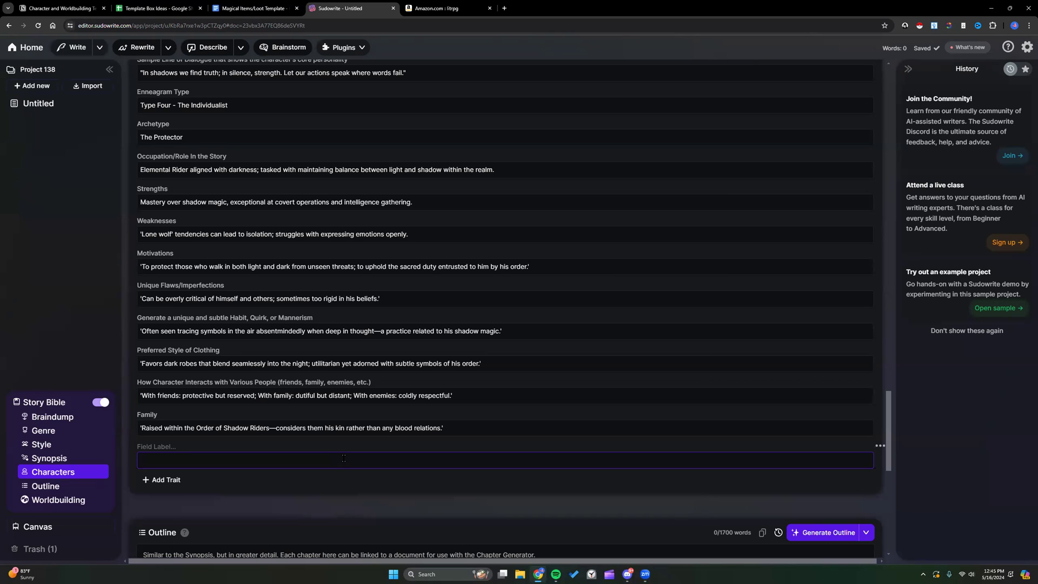
scroll(343, 458, up, 4)
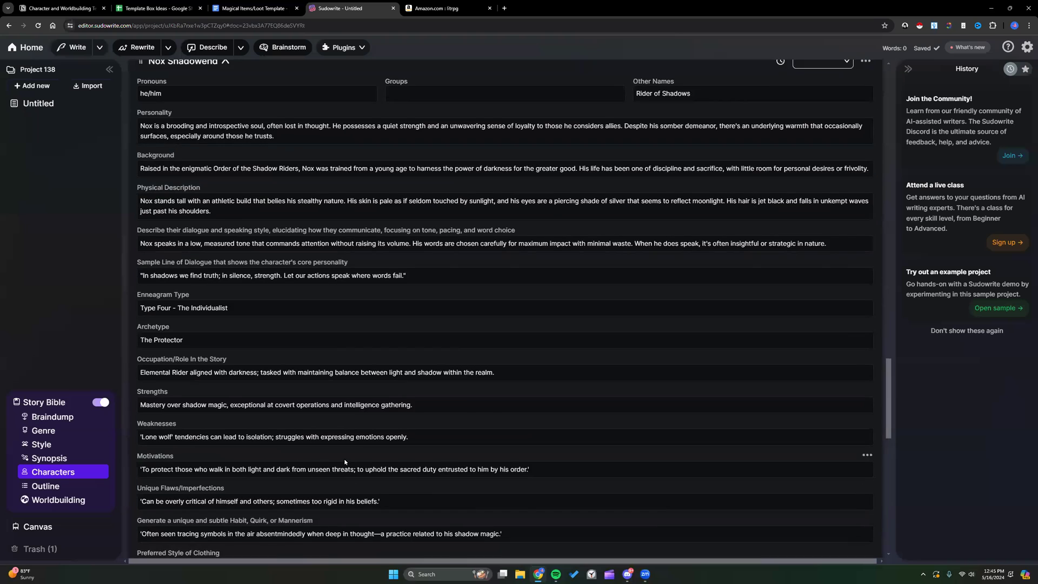
scroll(345, 461, up, 1)
scroll(344, 462, up, 1)
scroll(344, 462, down, 1)
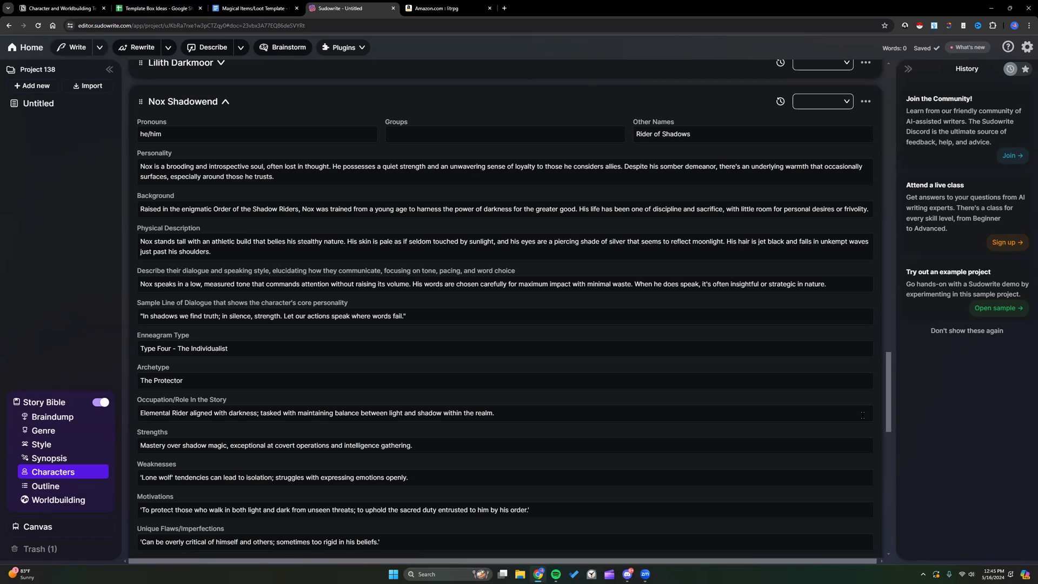
Step: Get the shareable link of "Building Your LitRPG Universe: First Draft & Brainstorm Techniques" from the channel's YouTube Studio videos, and return to Sudowrite's Nox card
click(504, 8)
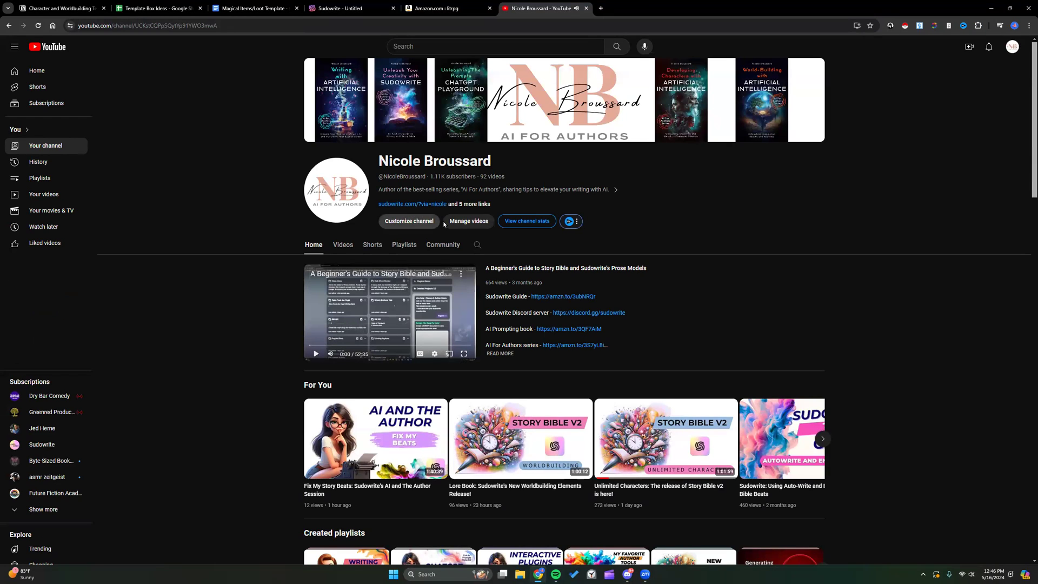
click(478, 222)
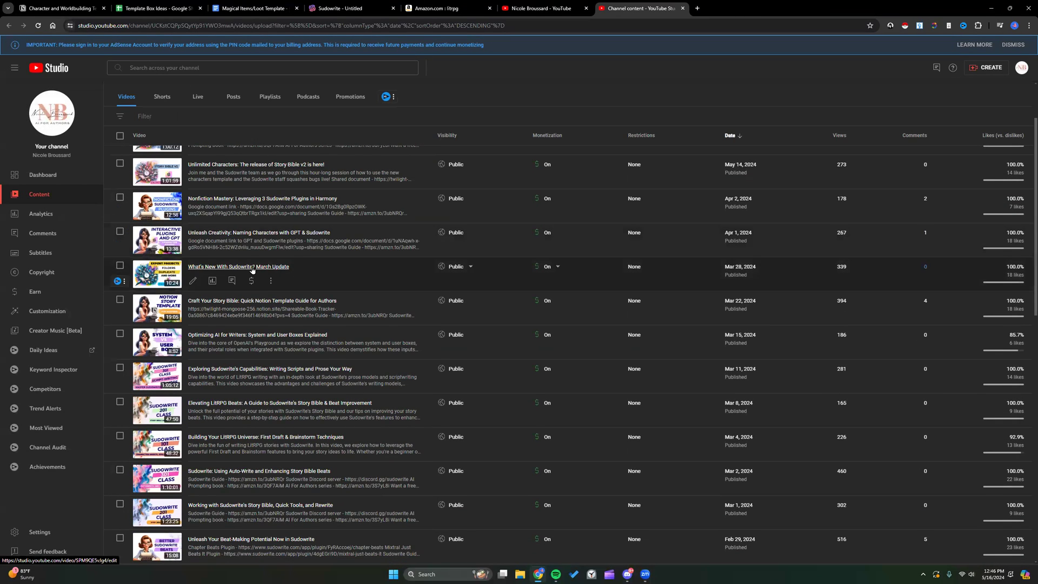
scroll(253, 273, down, 2)
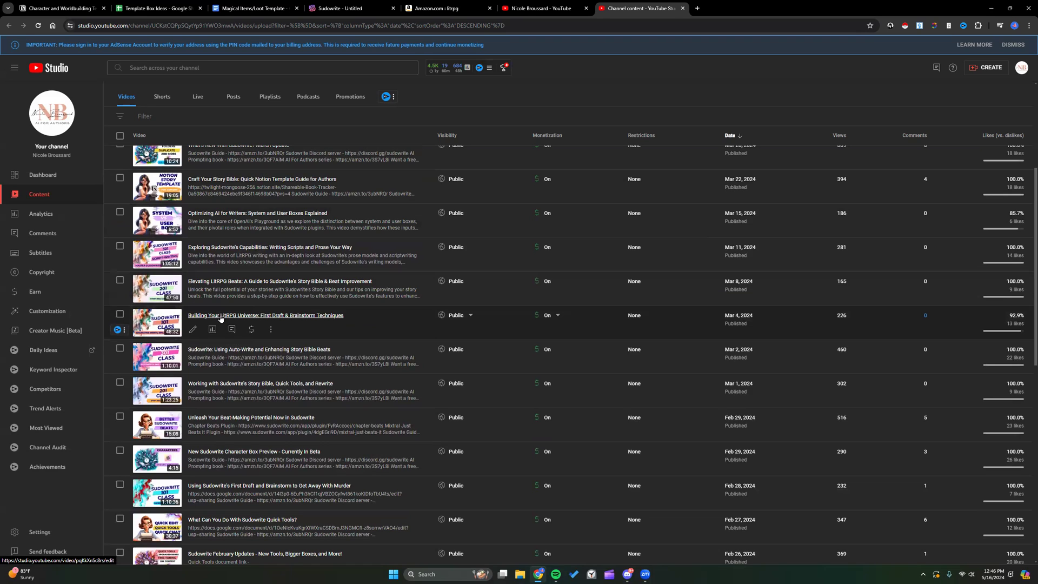
click(270, 329)
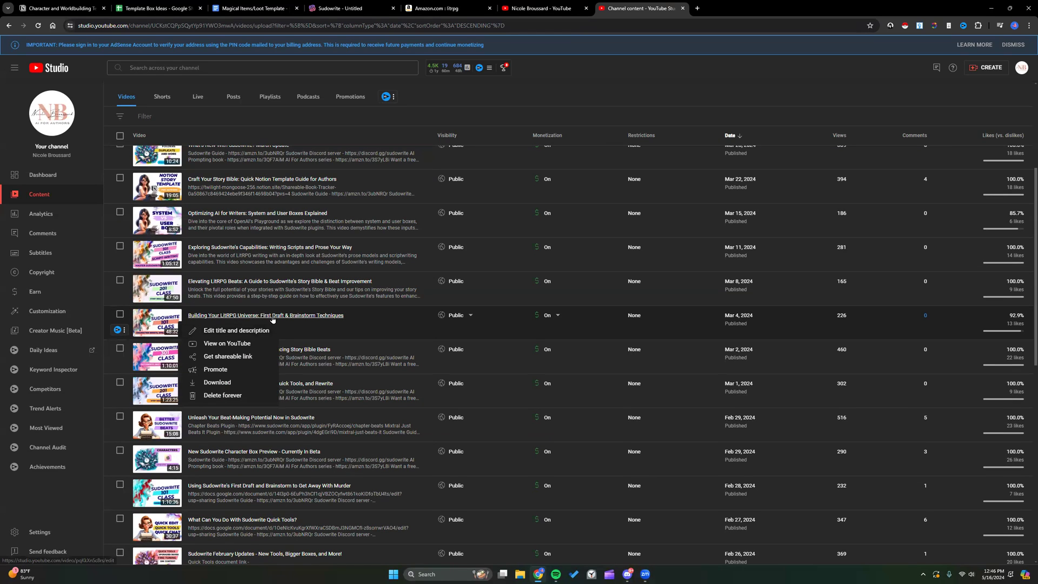
click(220, 356)
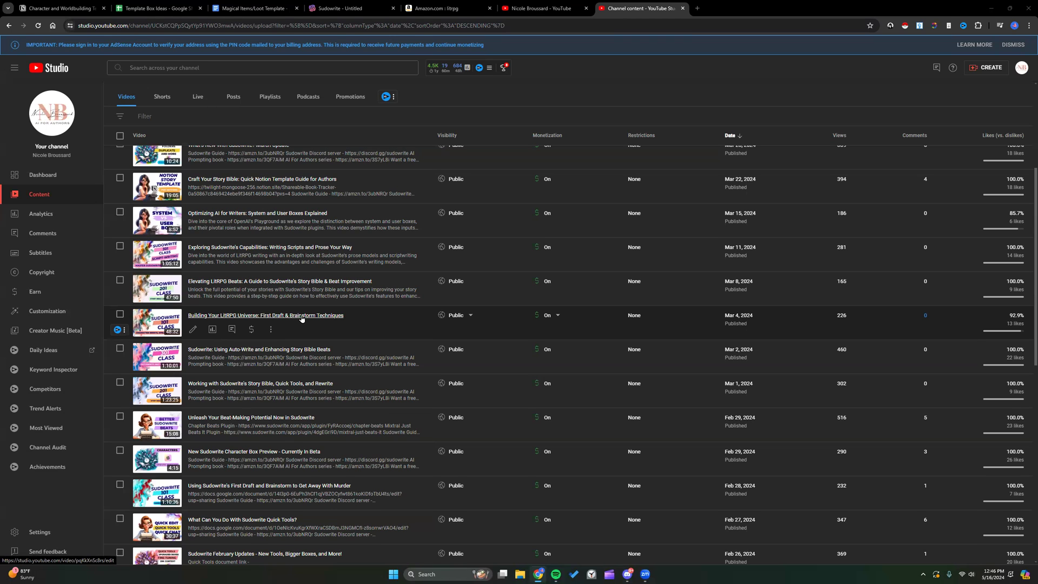
click(345, 10)
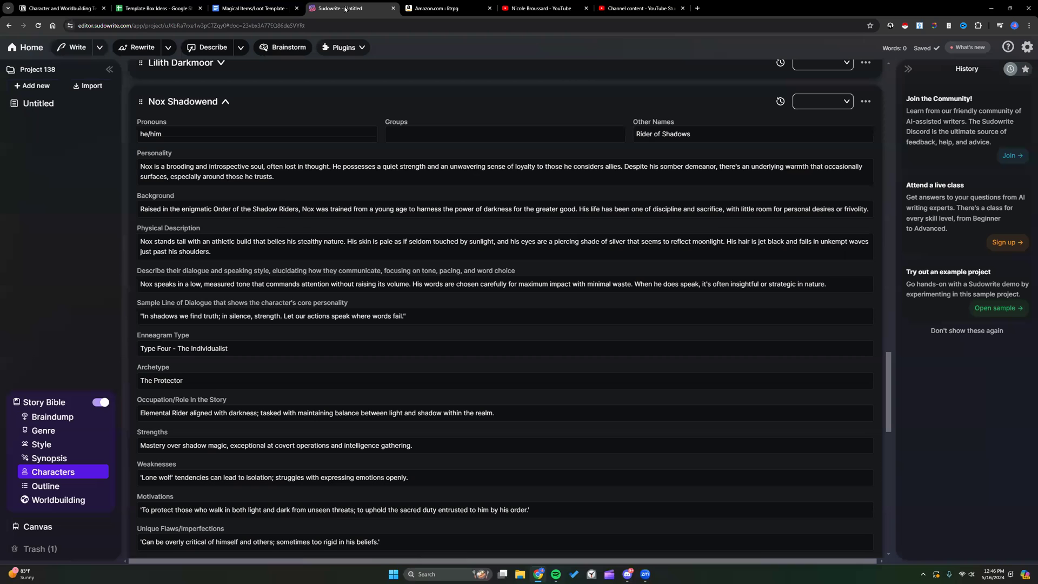
scroll(458, 301, up, 1)
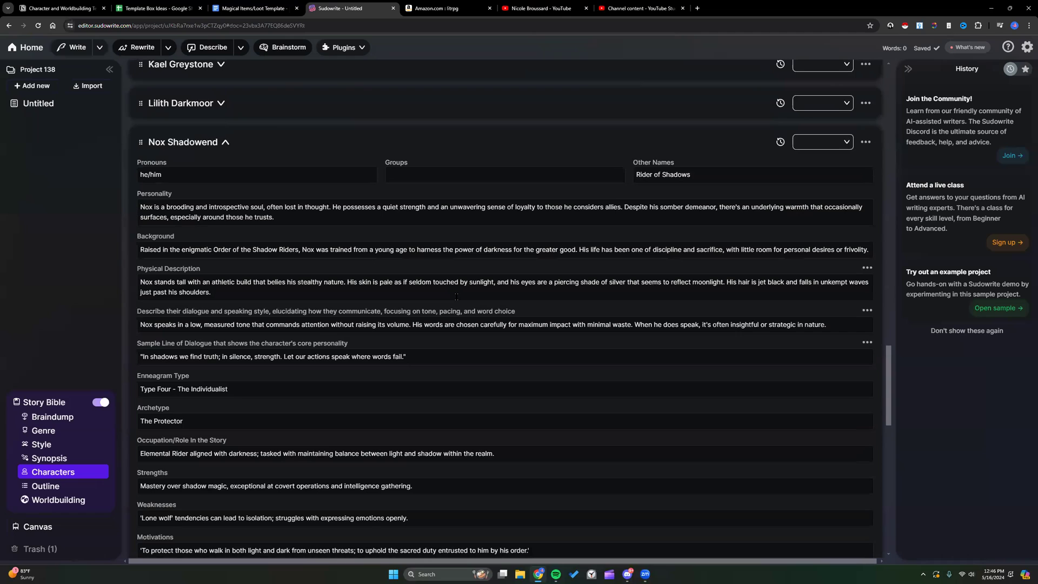